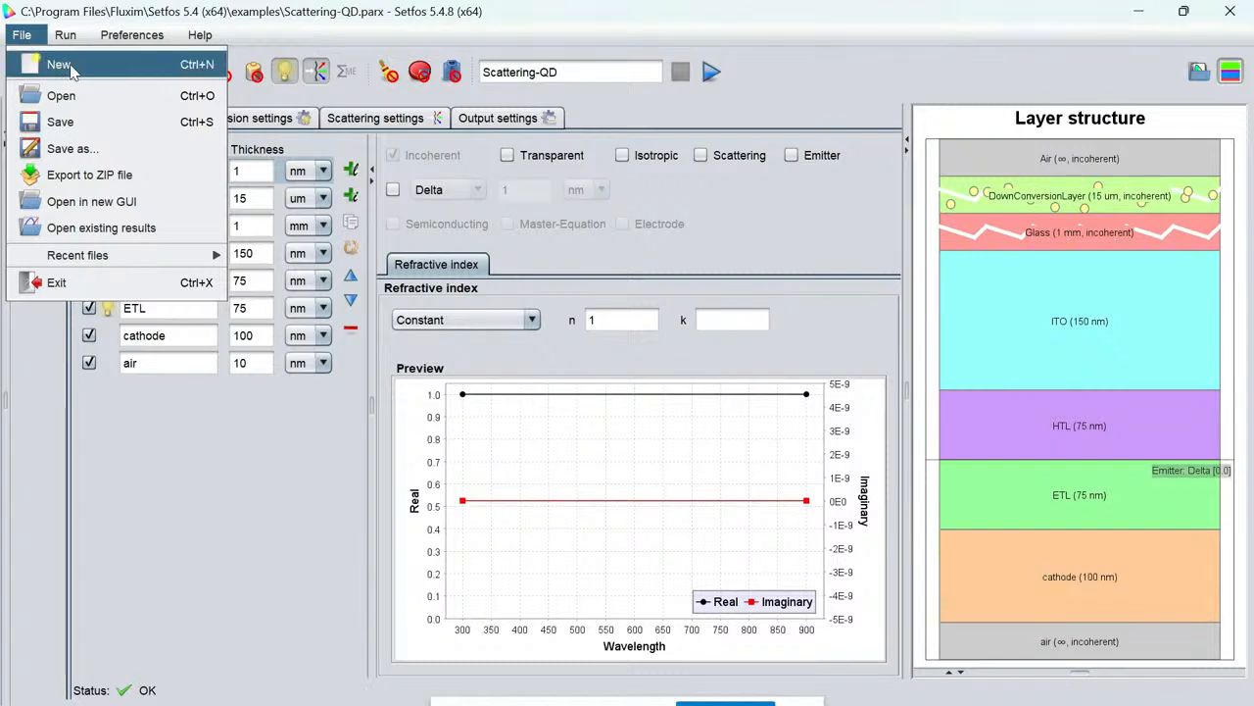
Create a new device file.
click(58, 65)
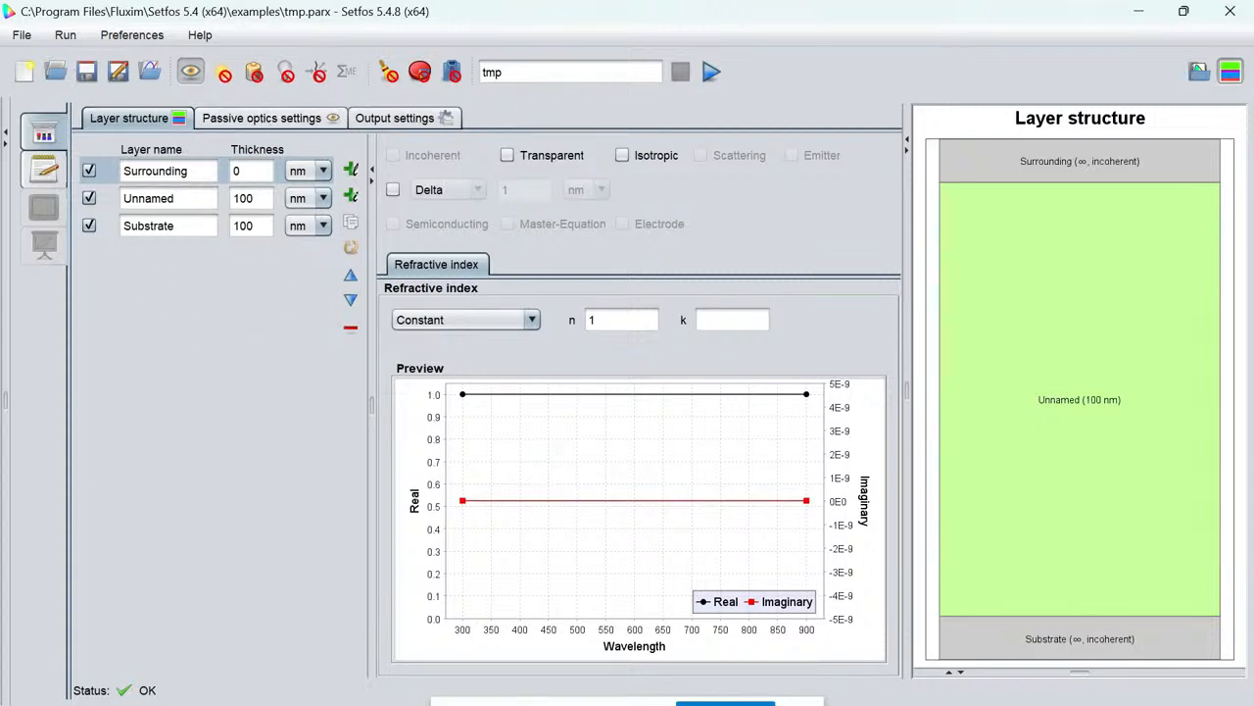
Examine the names, thicknesses and refractive indices of the default Surrounding, Unnamed and Substrate layers.
click(152, 171)
click(175, 198)
click(254, 199)
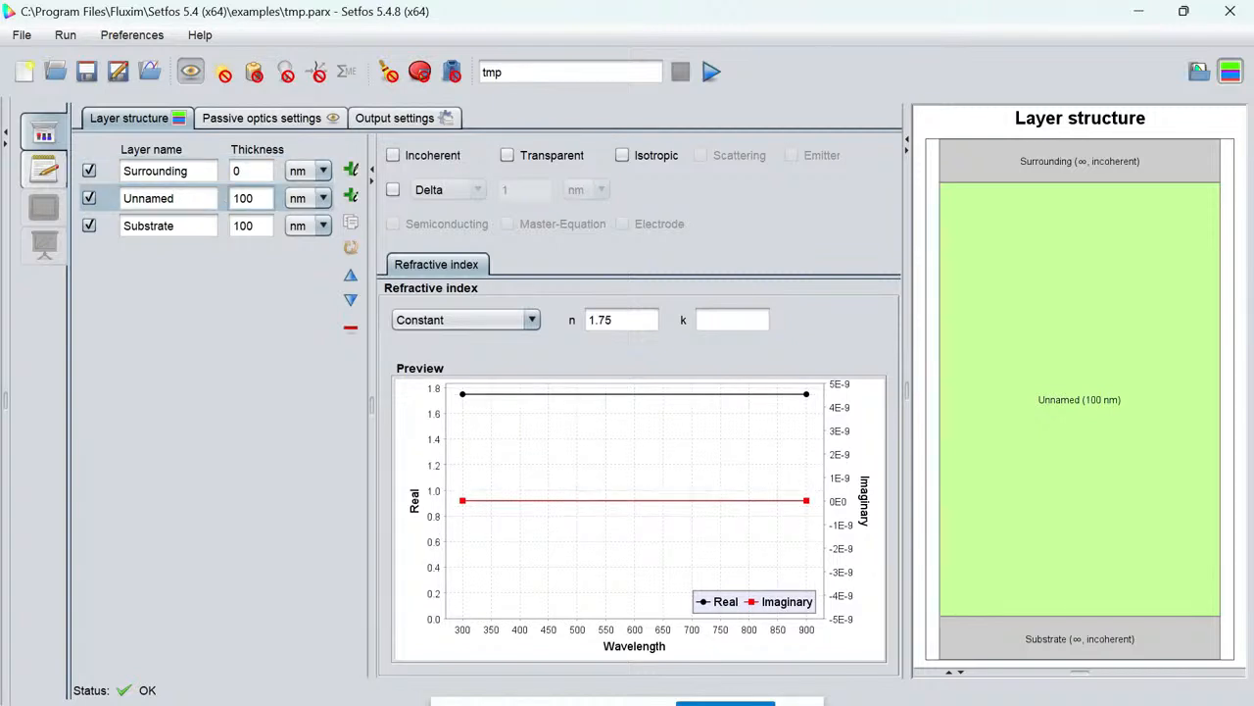
click(254, 225)
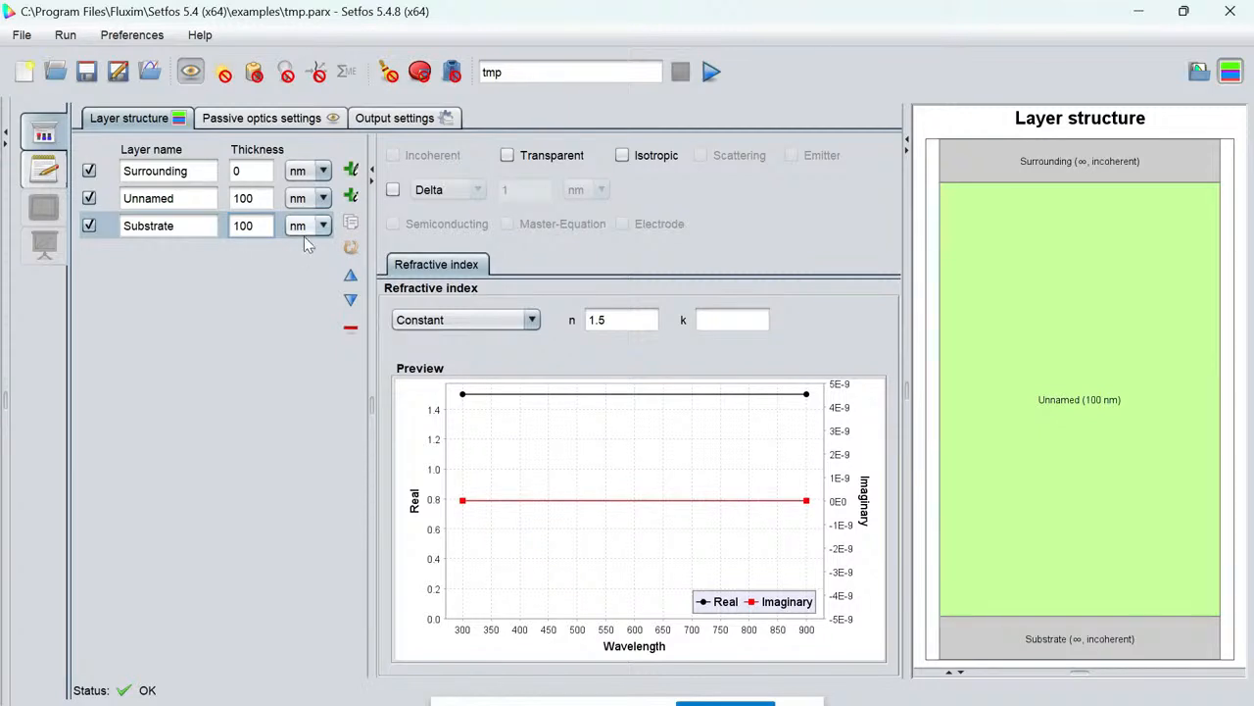
click(188, 198)
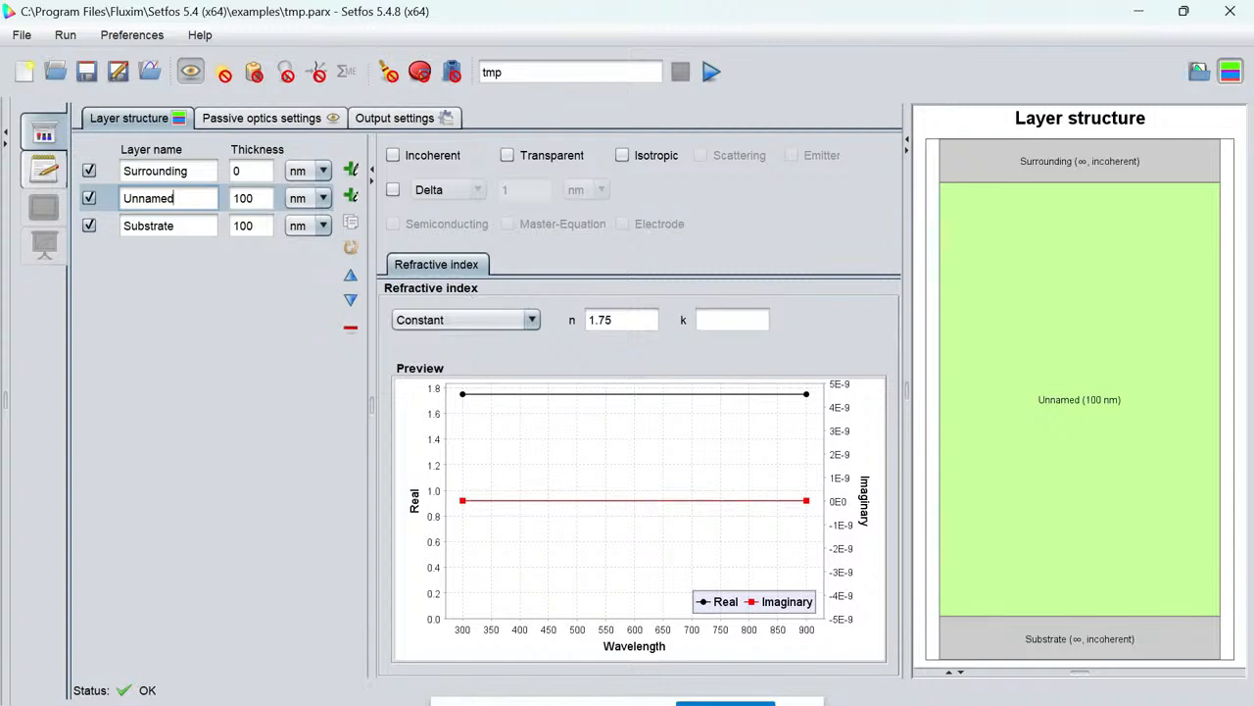
click(176, 226)
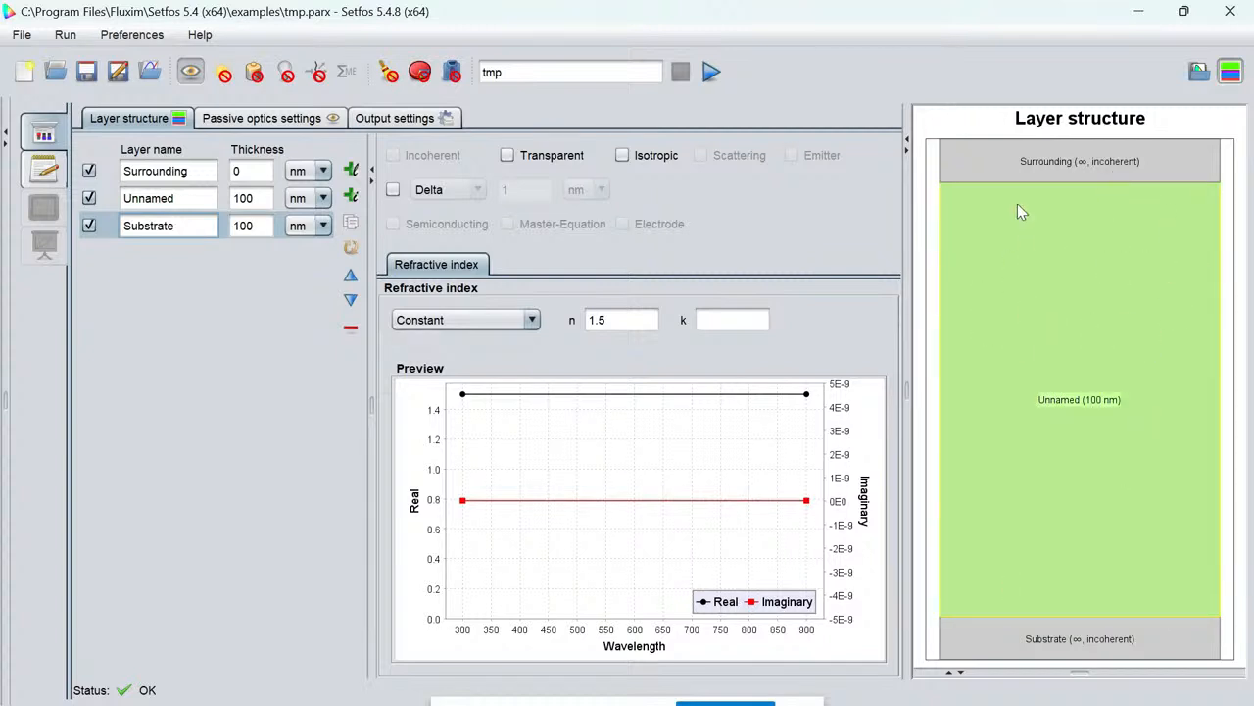
click(174, 171)
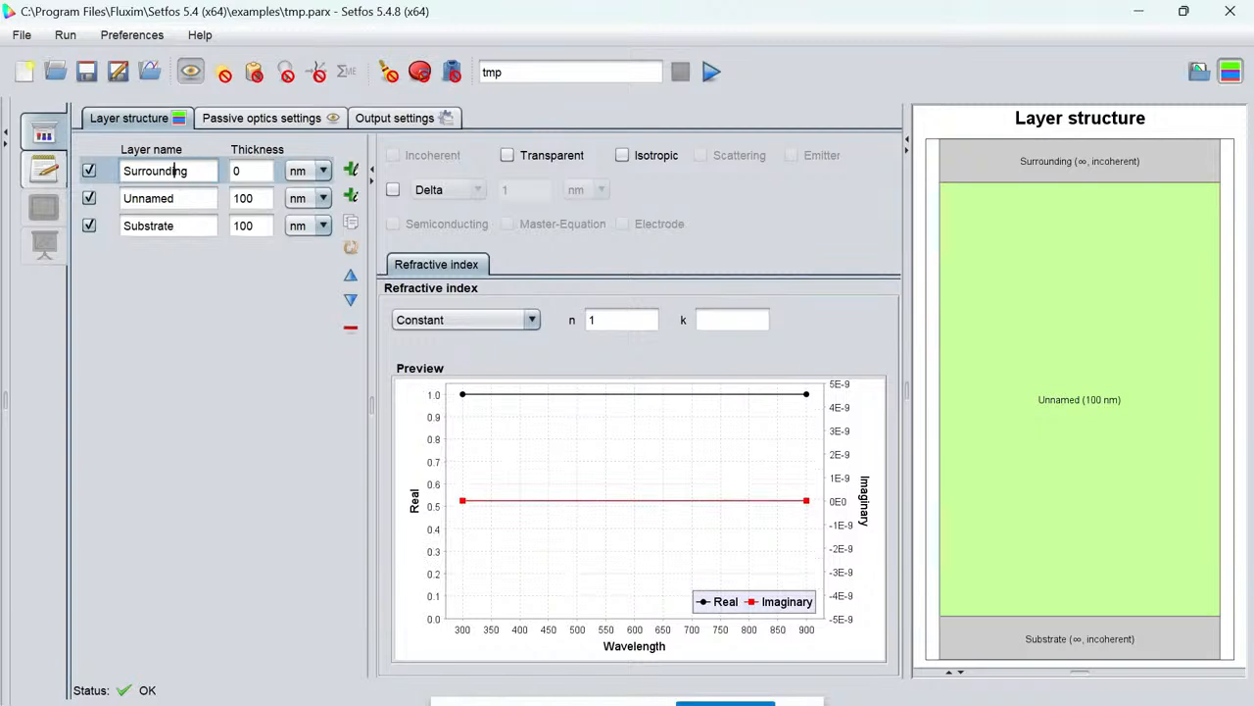
Add three new layers between the Unnamed layer and the Substrate.
click(177, 198)
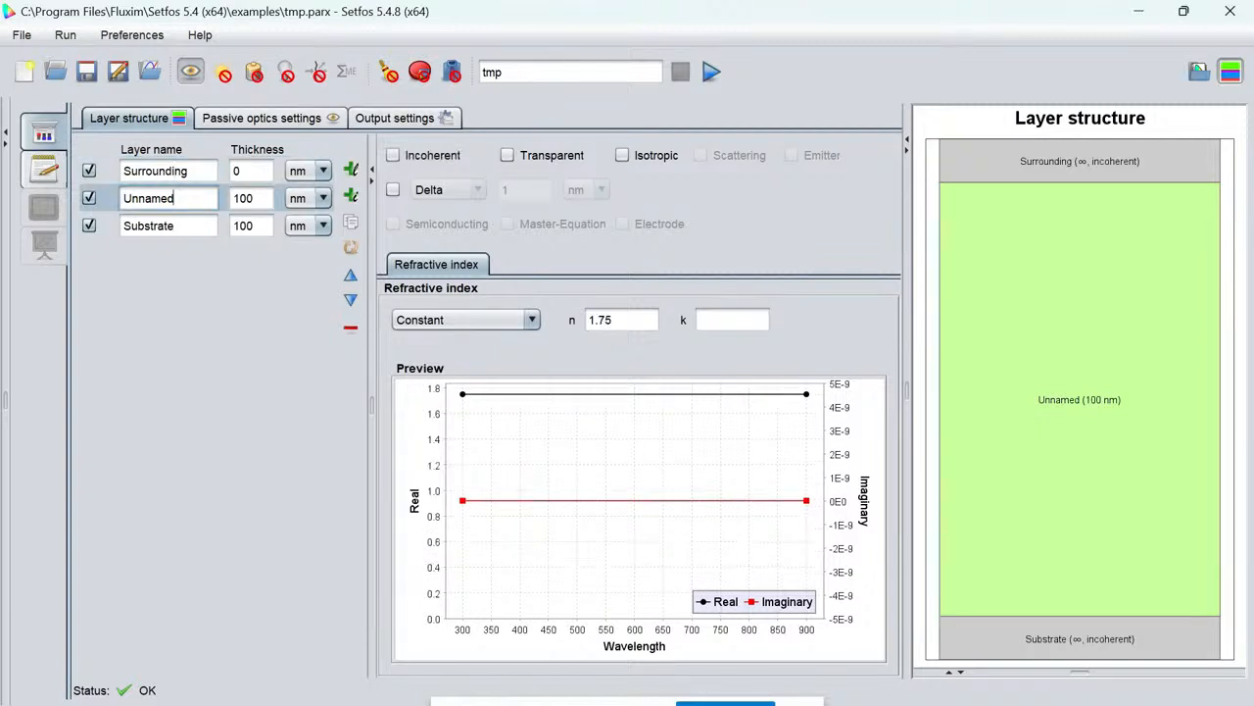
click(351, 171)
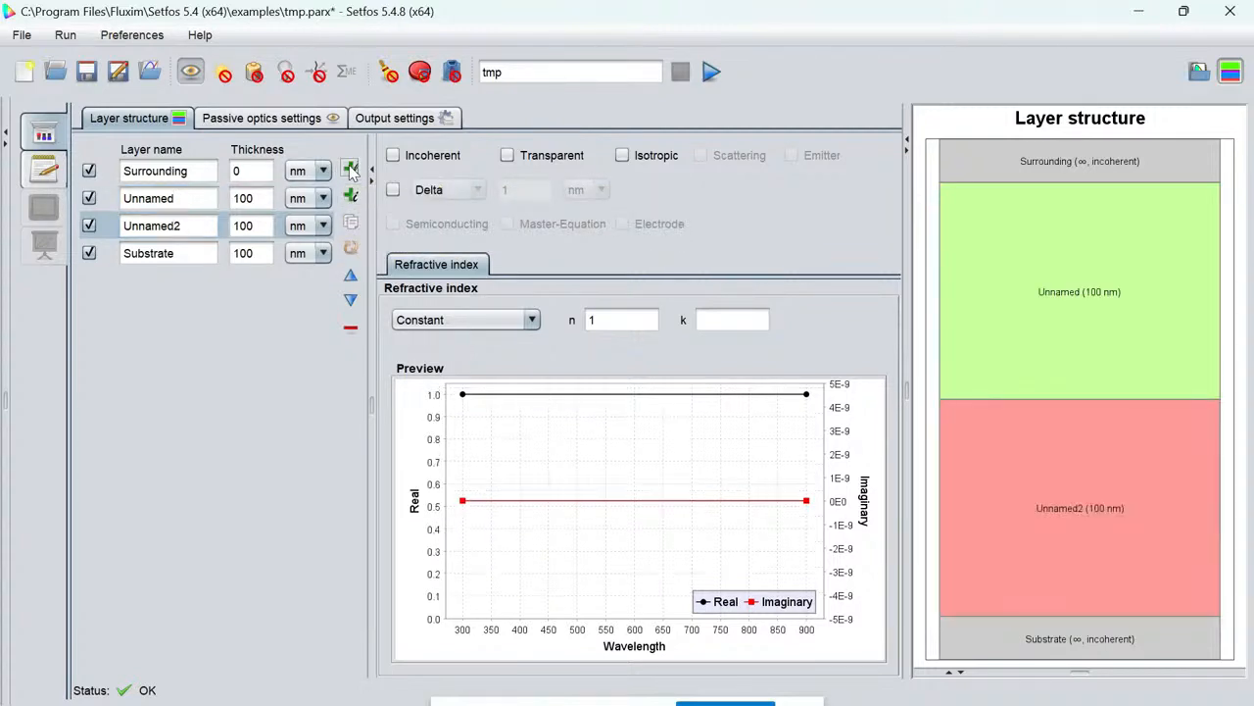
click(181, 225)
drag(181, 226, 122, 226)
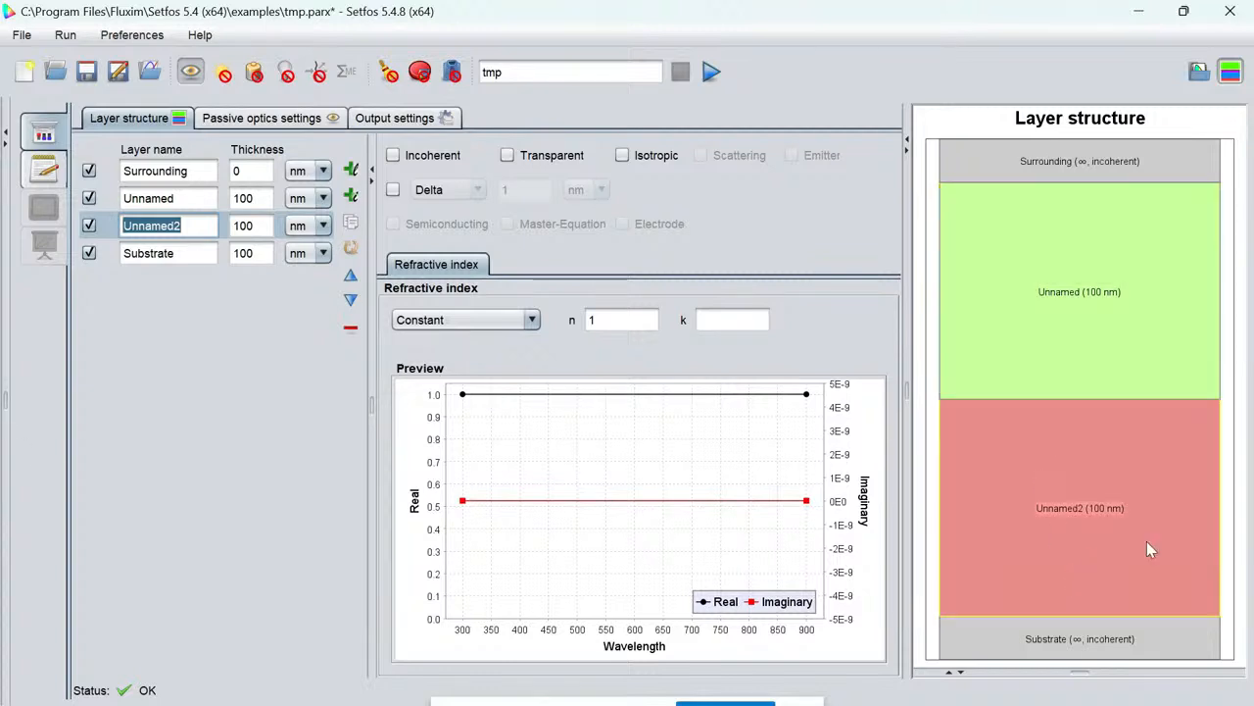
click(351, 170)
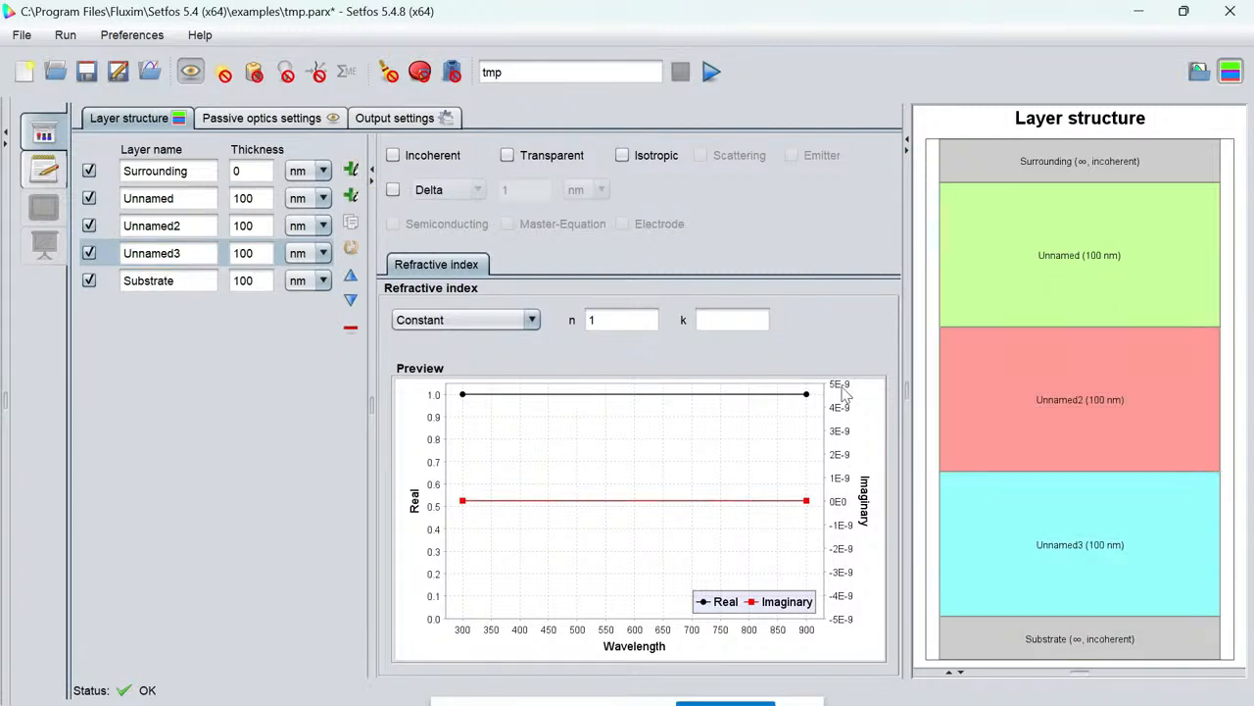
click(351, 170)
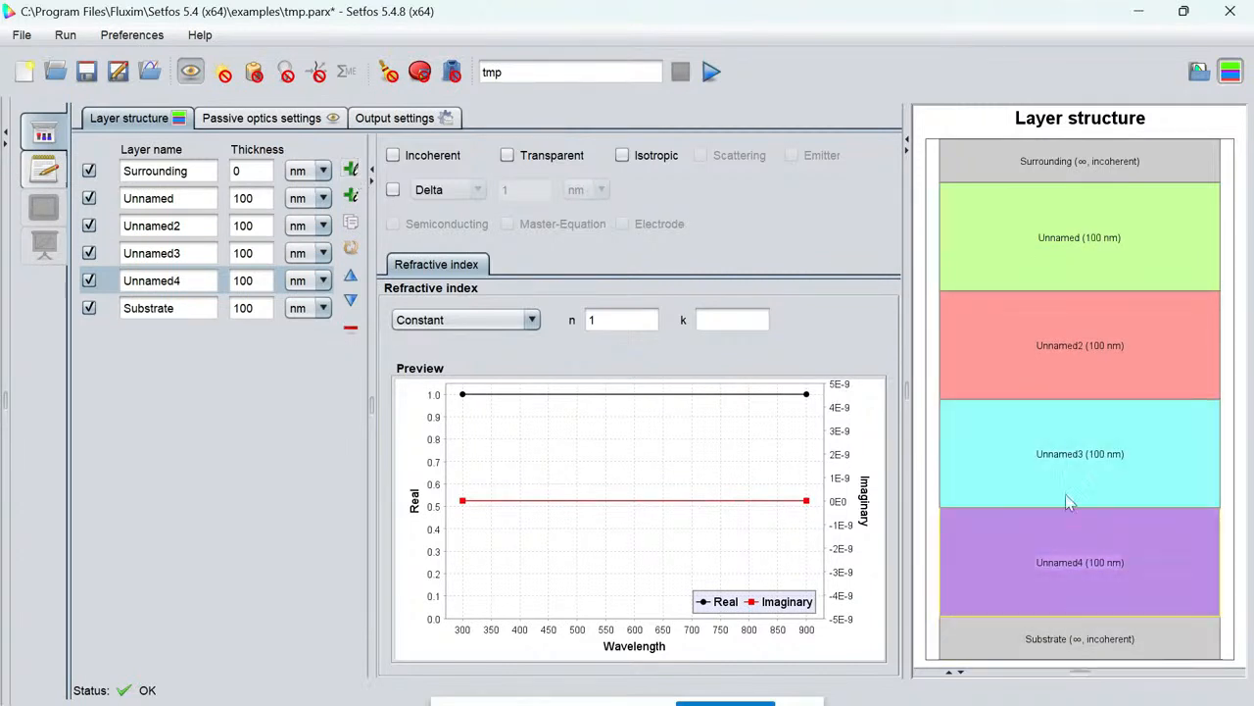
Add six more layers to the stack, directly above the Substrate.
click(351, 170)
click(351, 170)
click(351, 171)
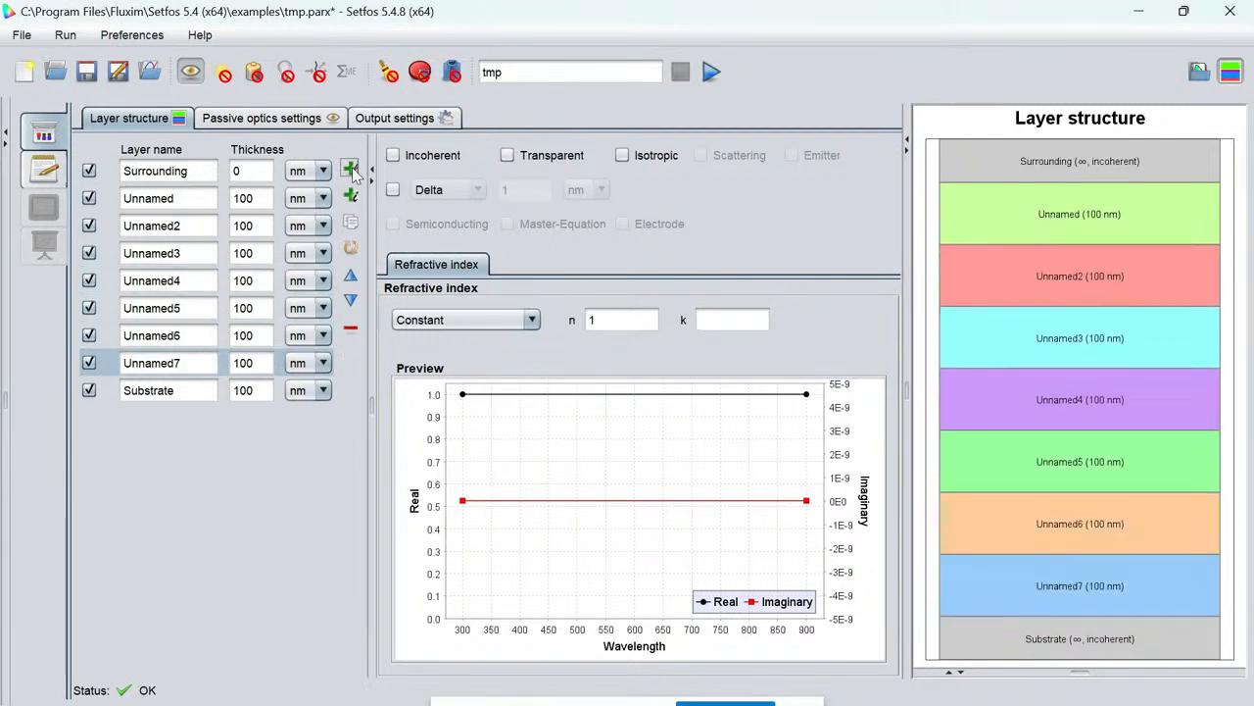
click(351, 170)
click(351, 171)
click(351, 170)
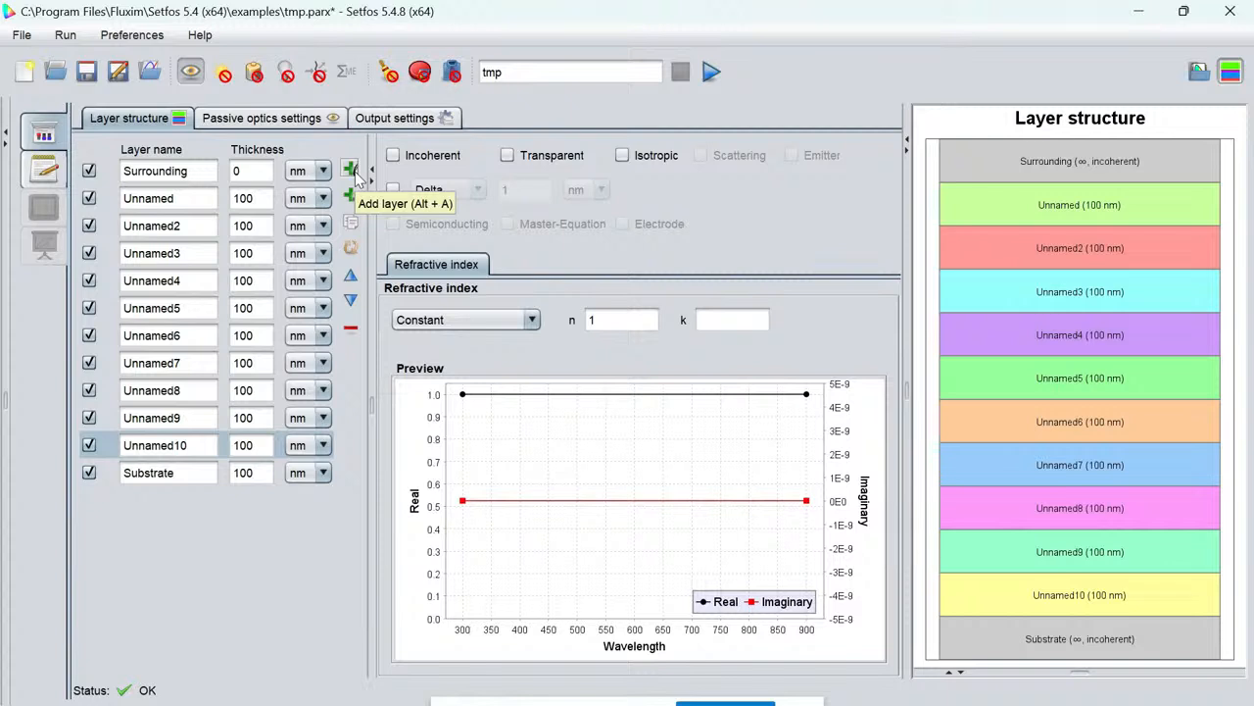
Delete the six layers Unnamed5 through Unnamed10 from the stack.
click(167, 308)
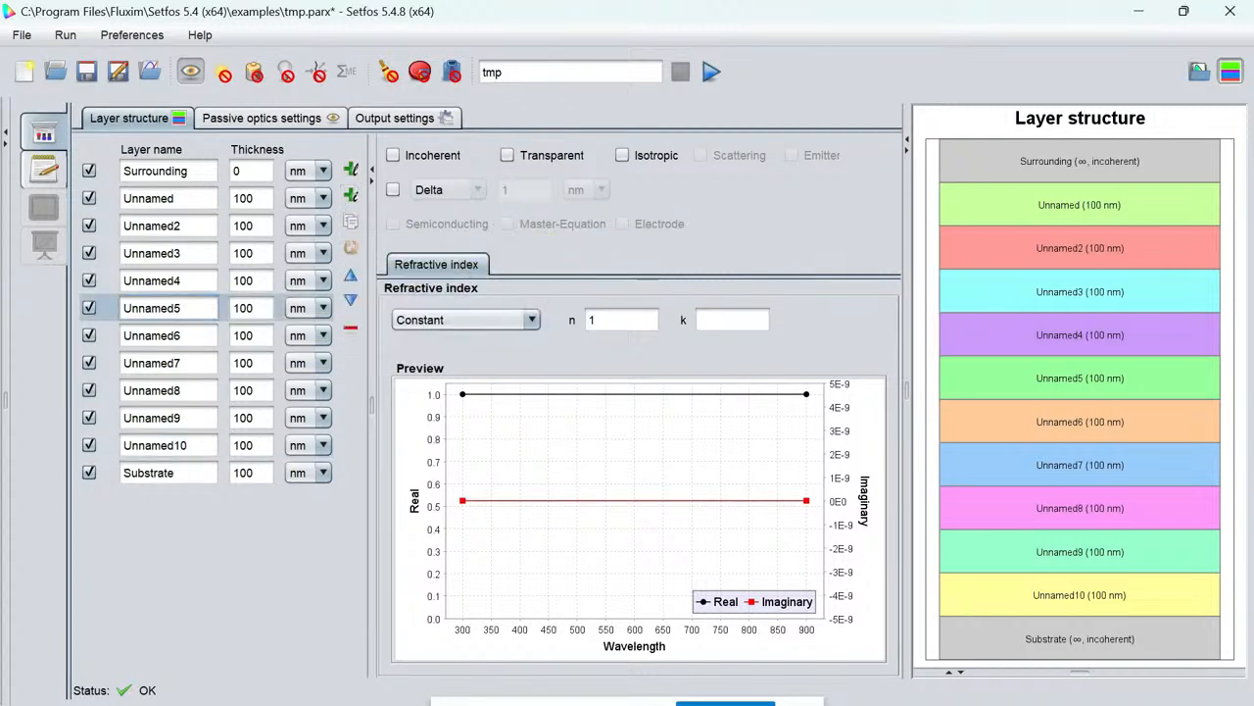
click(352, 332)
click(352, 332)
click(352, 332)
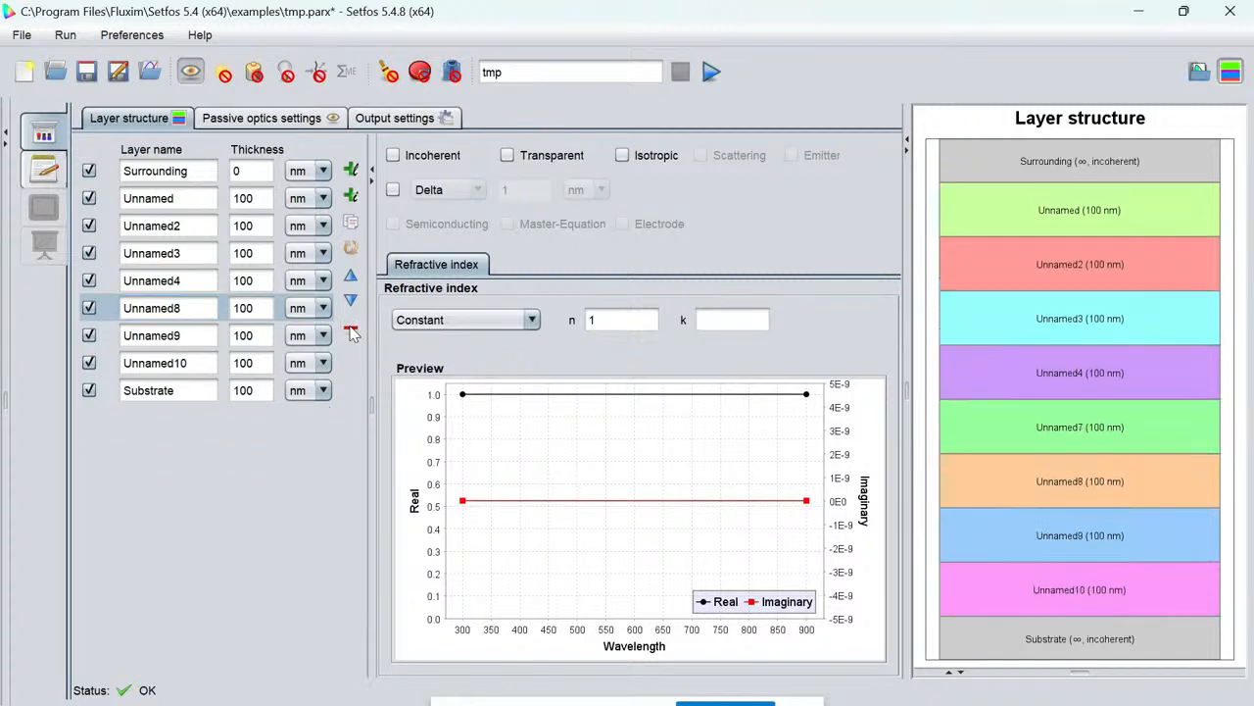
click(351, 333)
click(352, 333)
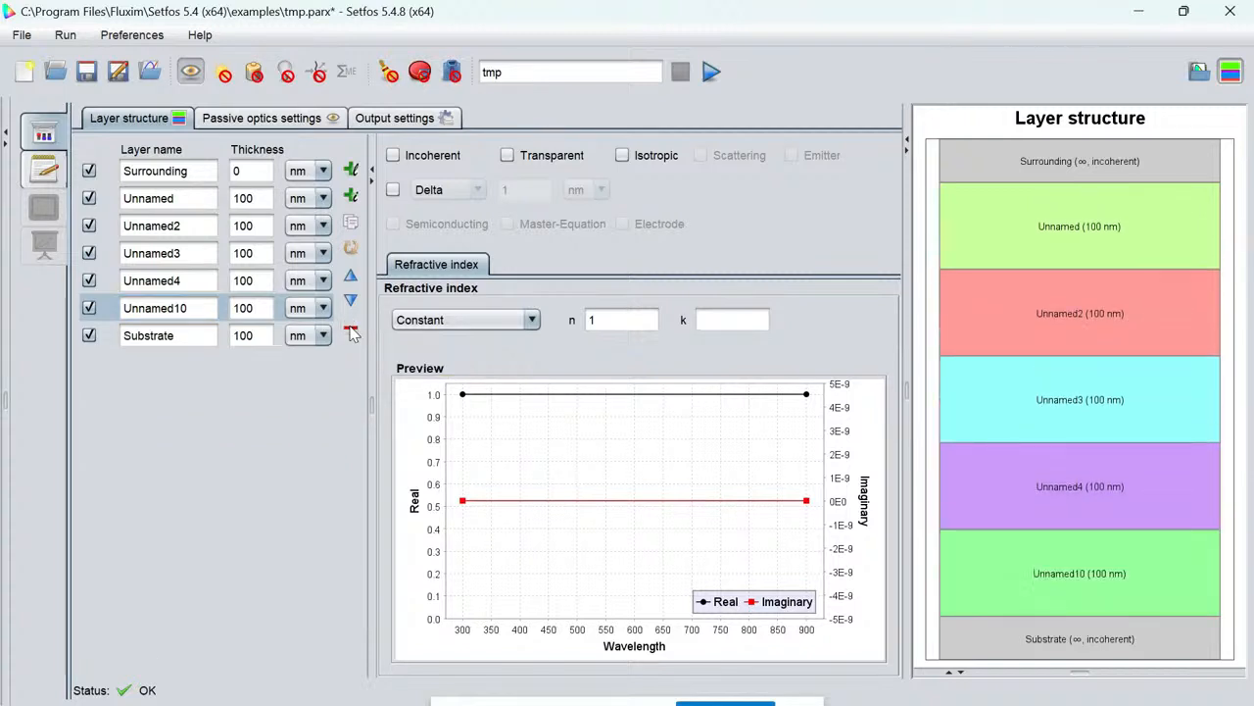
click(352, 332)
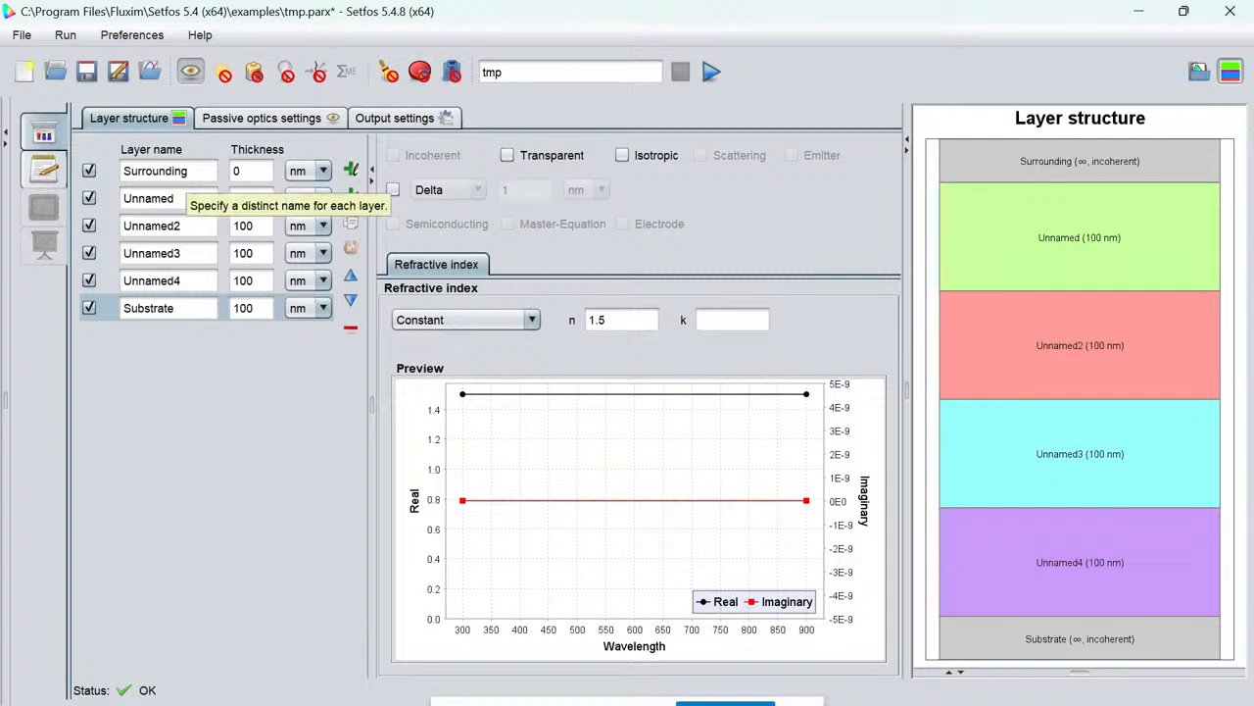
Rename the Surrounding layer at the start of the stack as "Air-top".
click(162, 171)
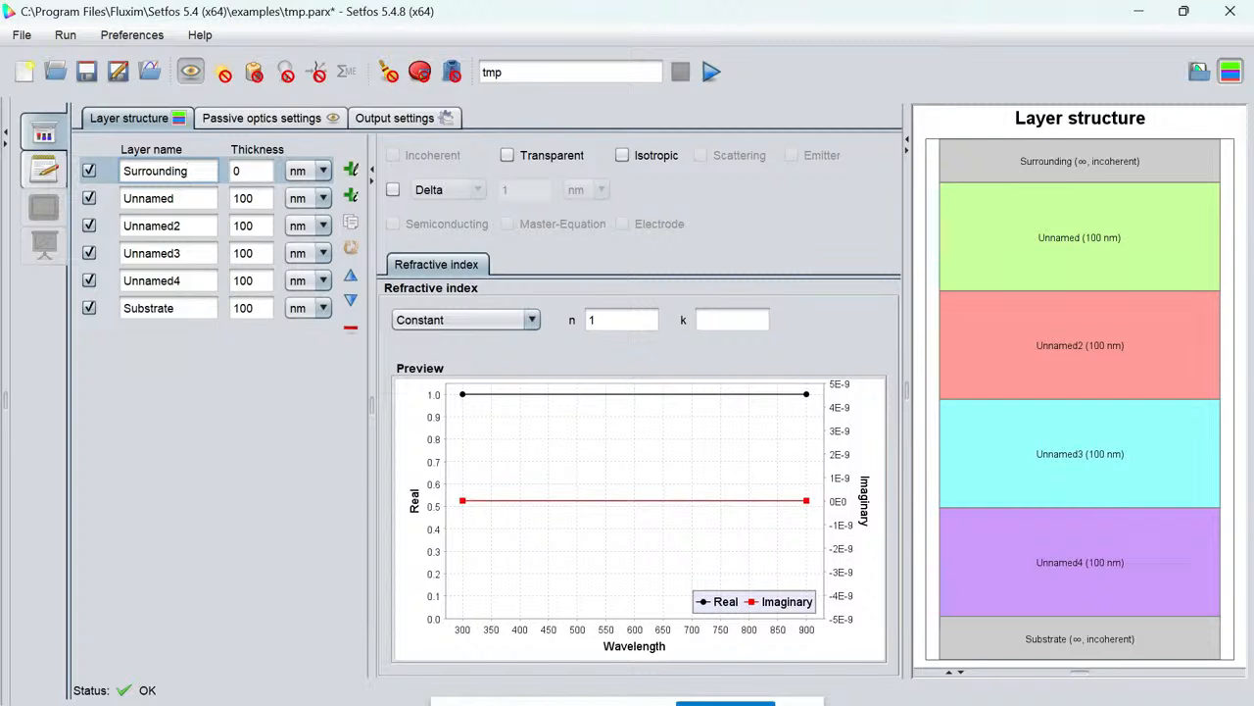
drag(188, 170, 78, 159)
text(Air-top)
key(Tab)
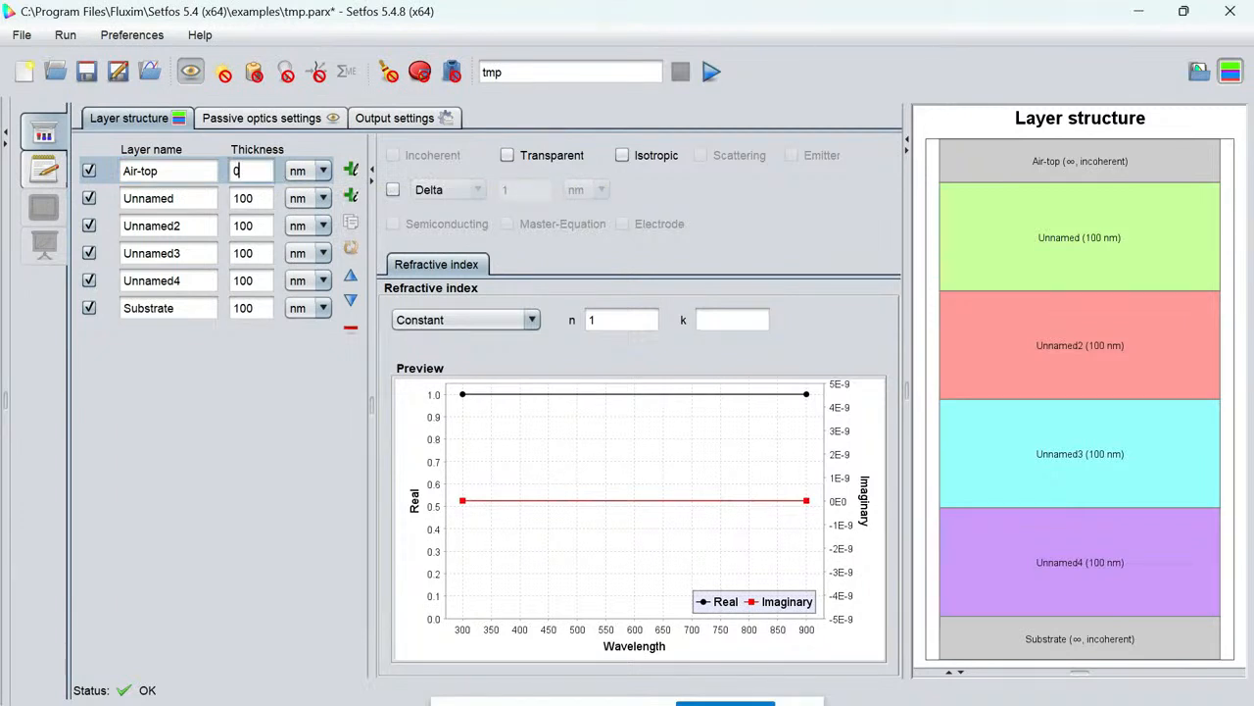
Rename the Unnamed layer directly below Air-top as "glass".
click(175, 198)
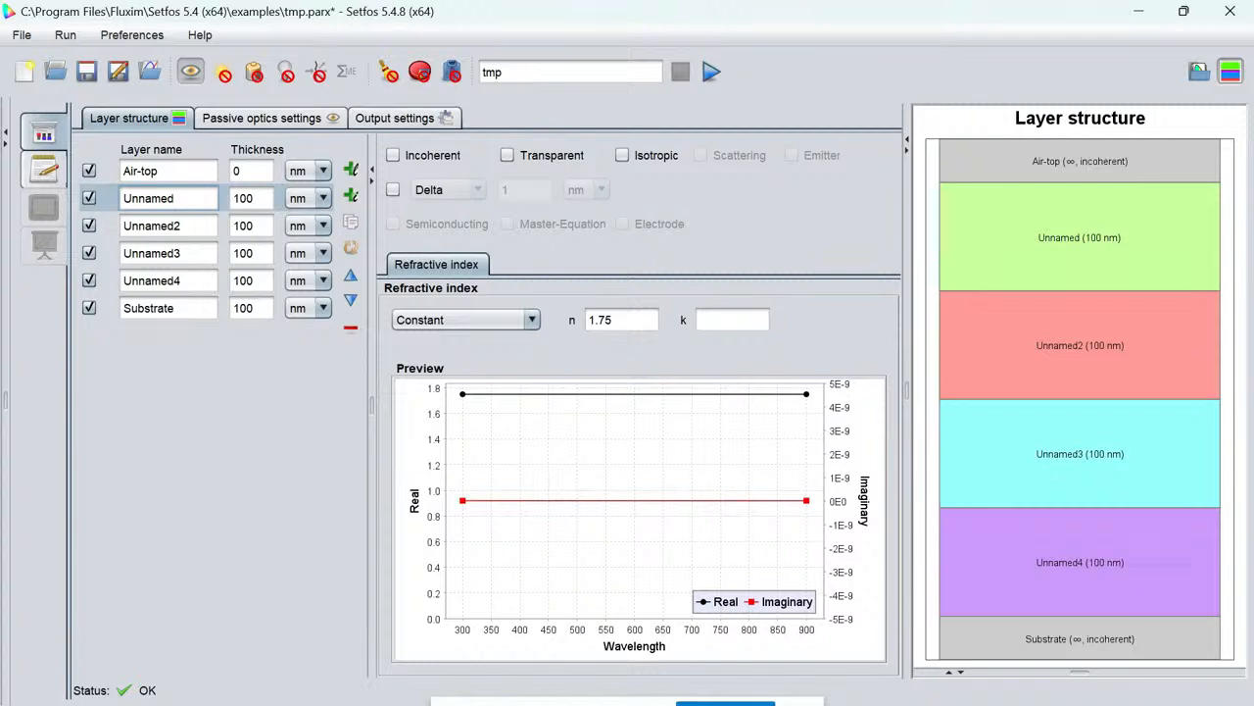
key(BackSpace)
key(BackSpace)
key(BackSpace)
key(BackSpace)
text(glass)
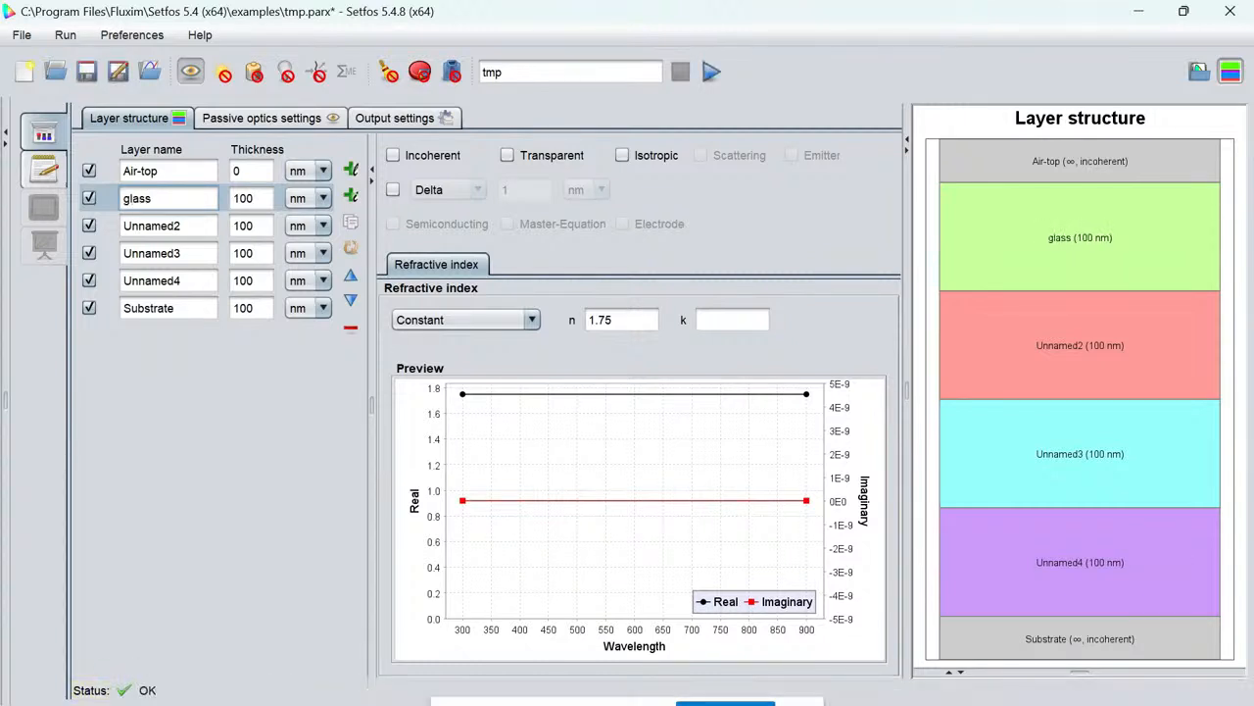
click(256, 198)
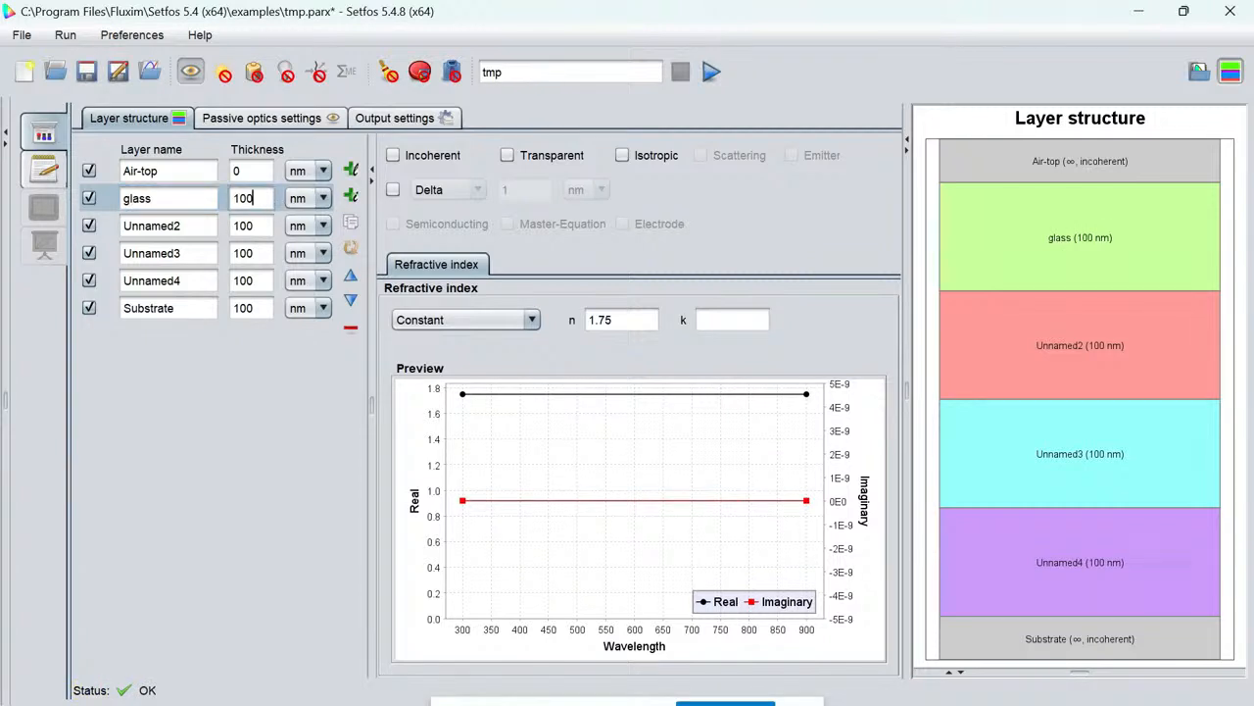
Rename the Unnamed2 layer below glass as "ITO".
click(184, 226)
key(BackSpace)
key(BackSpace)
key(BackSpace)
key(BackSpace)
key(BackSpace)
key(BackSpace)
key(BackSpace)
key(BackSpace)
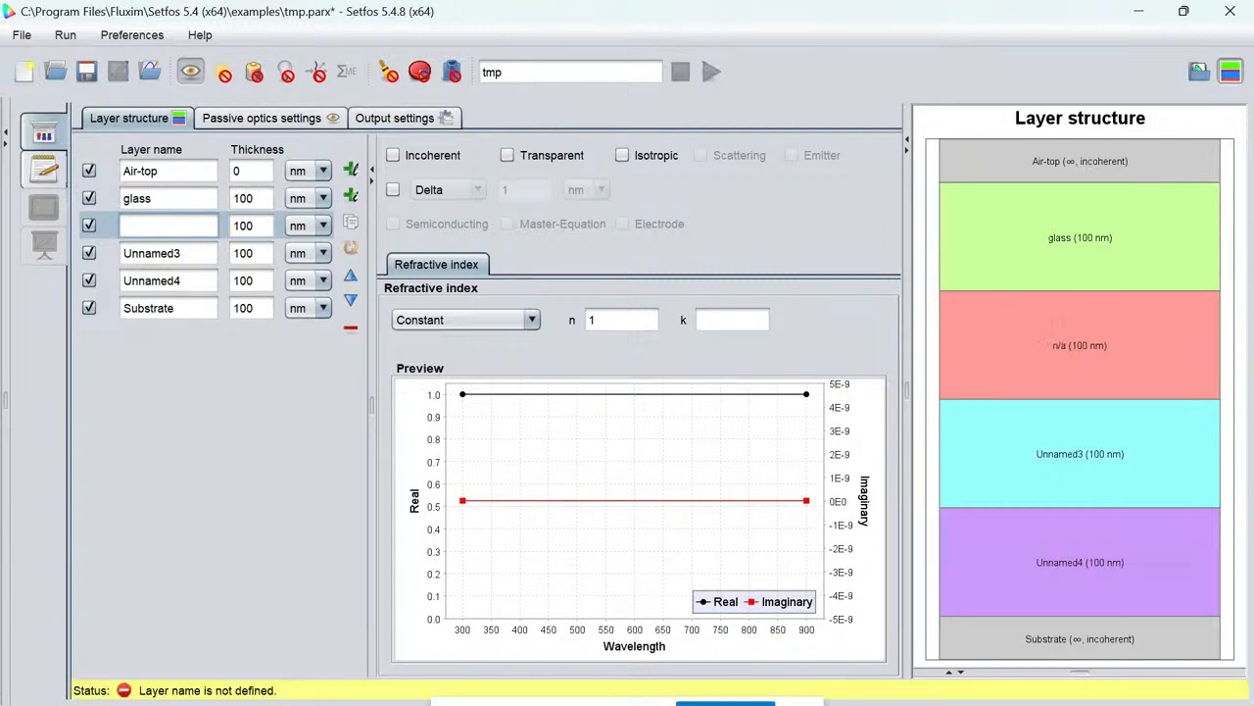
text(ITO)
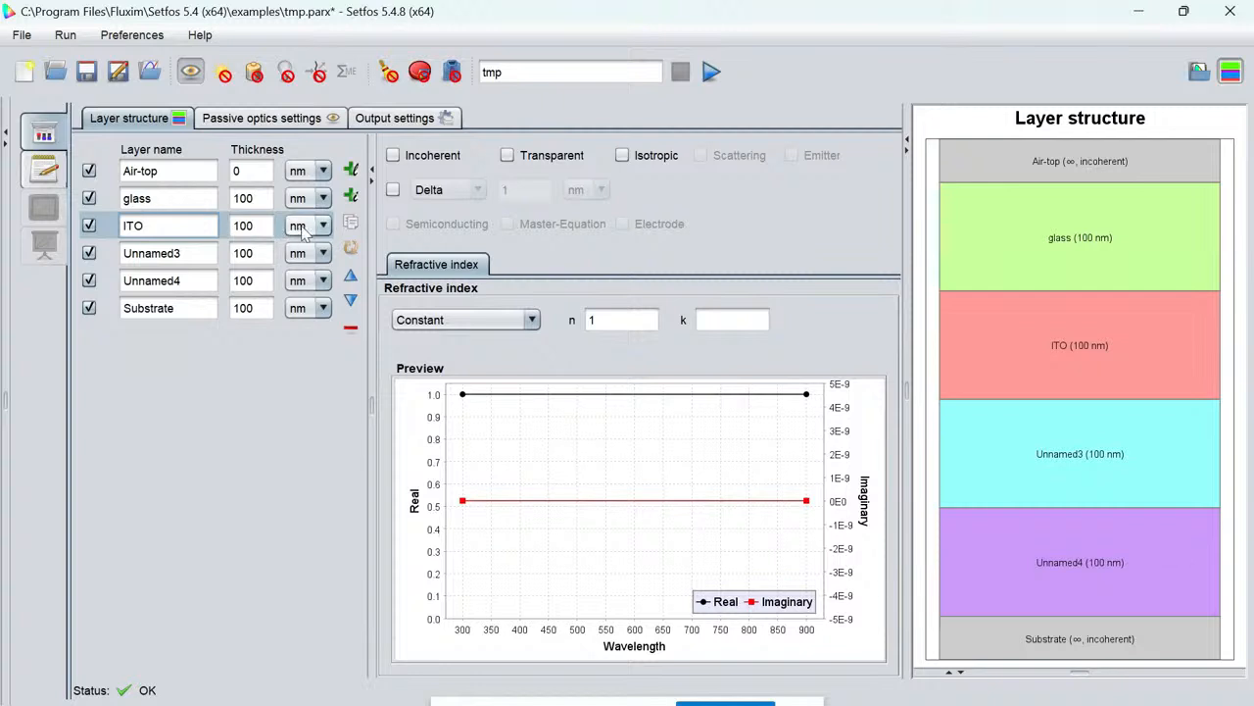
Set the ITO layer's thickness to 125, keeping nm as the unit.
key(Tab)
key(BackSpace)
key(BackSpace)
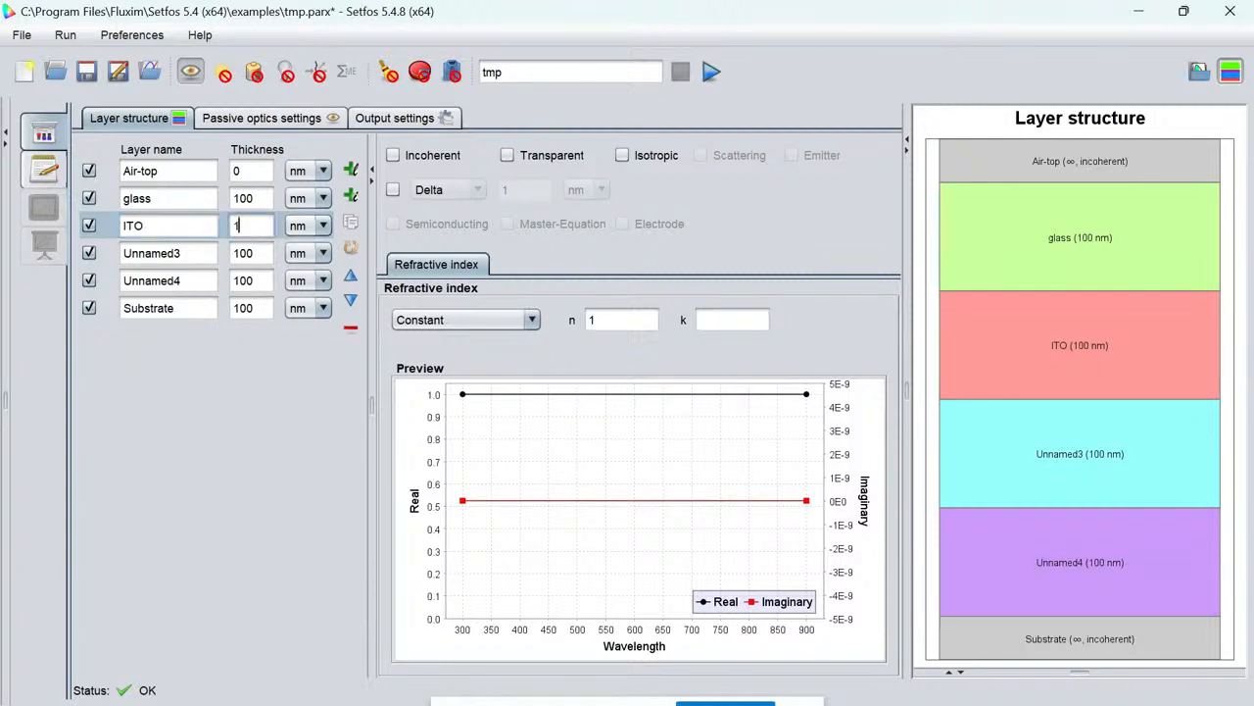
text(25)
click(323, 227)
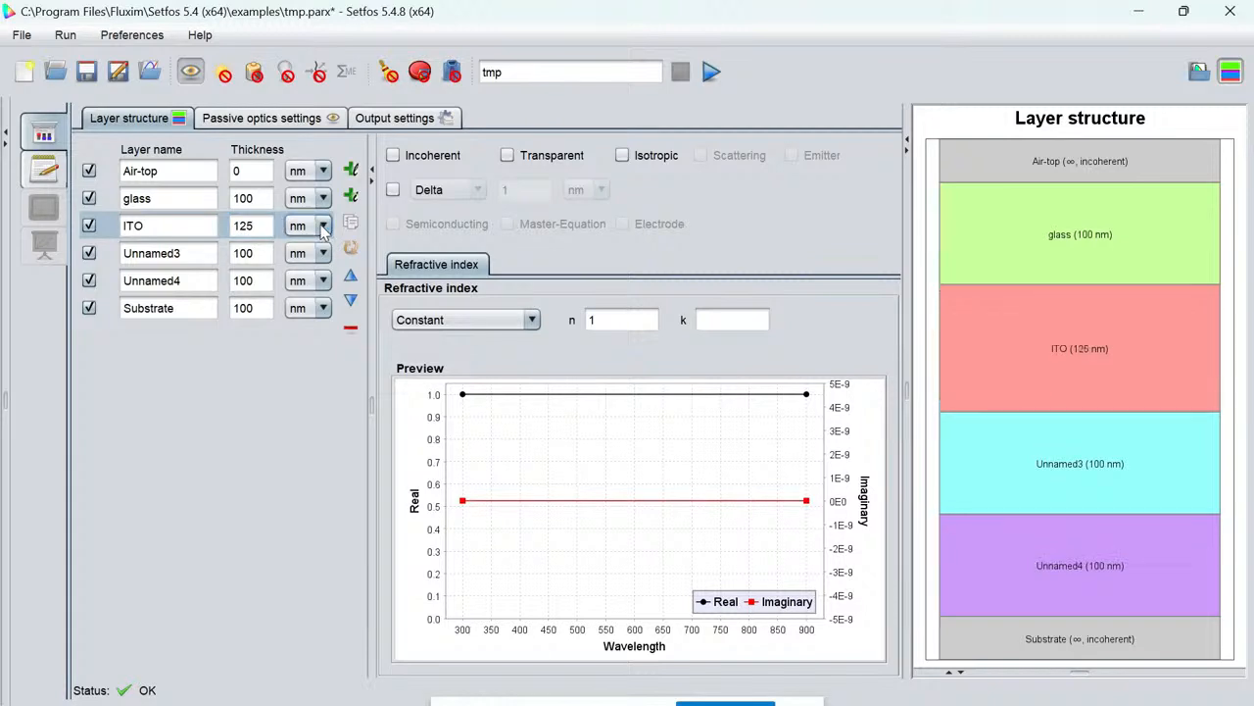
click(323, 228)
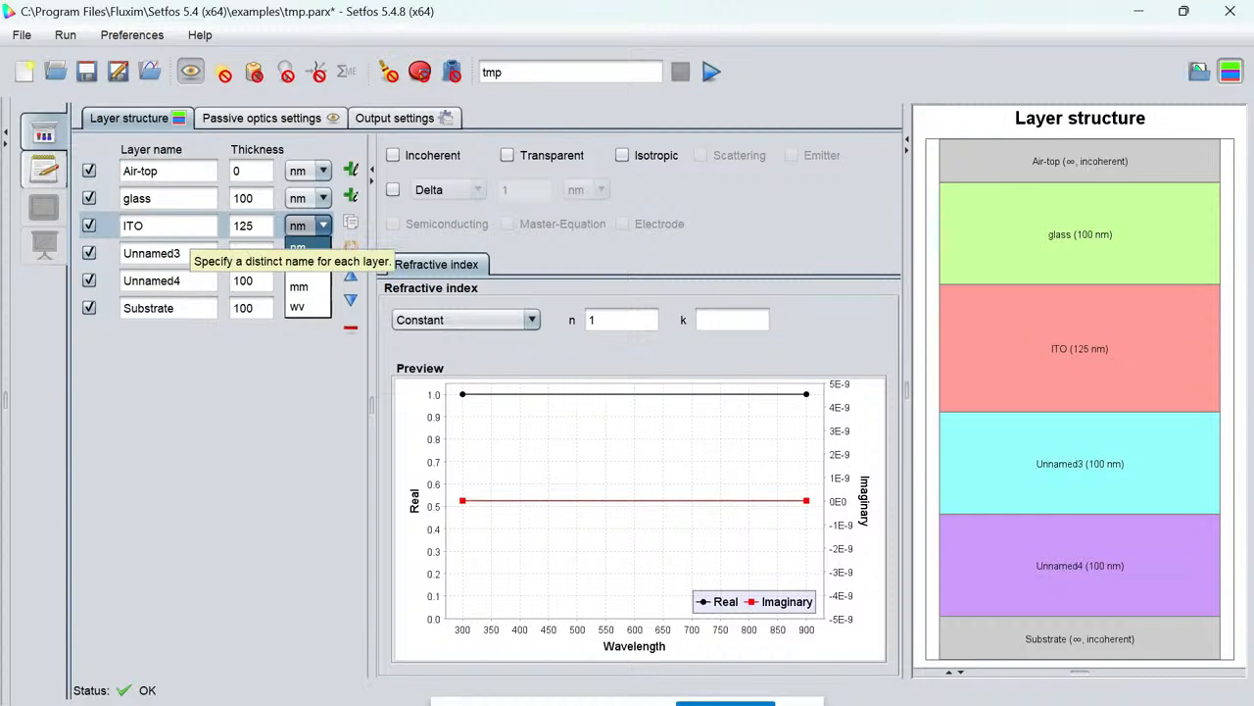
click(257, 225)
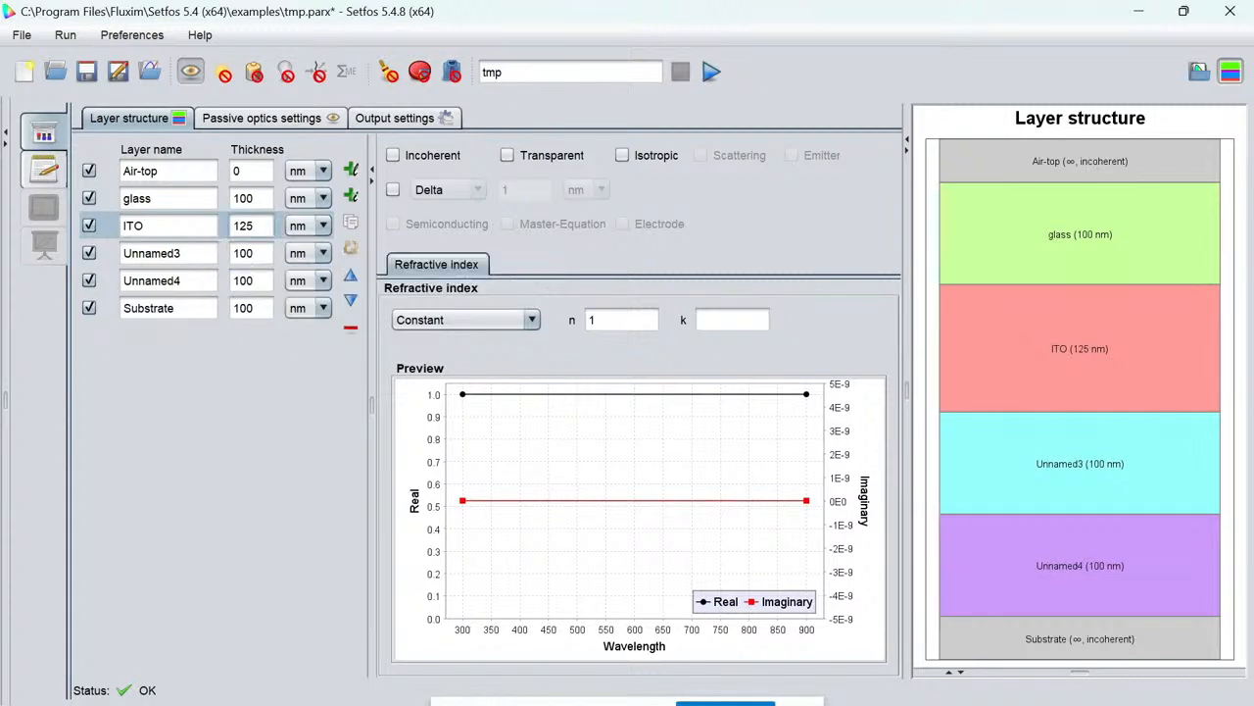
Rename the Unnamed3 layer below ITO as "PEDOT".
click(182, 253)
key(BackSpace)
key(BackSpace)
key(BackSpace)
key(BackSpace)
key(BackSpace)
key(BackSpace)
key(BackSpace)
key(BackSpace)
text(PE)
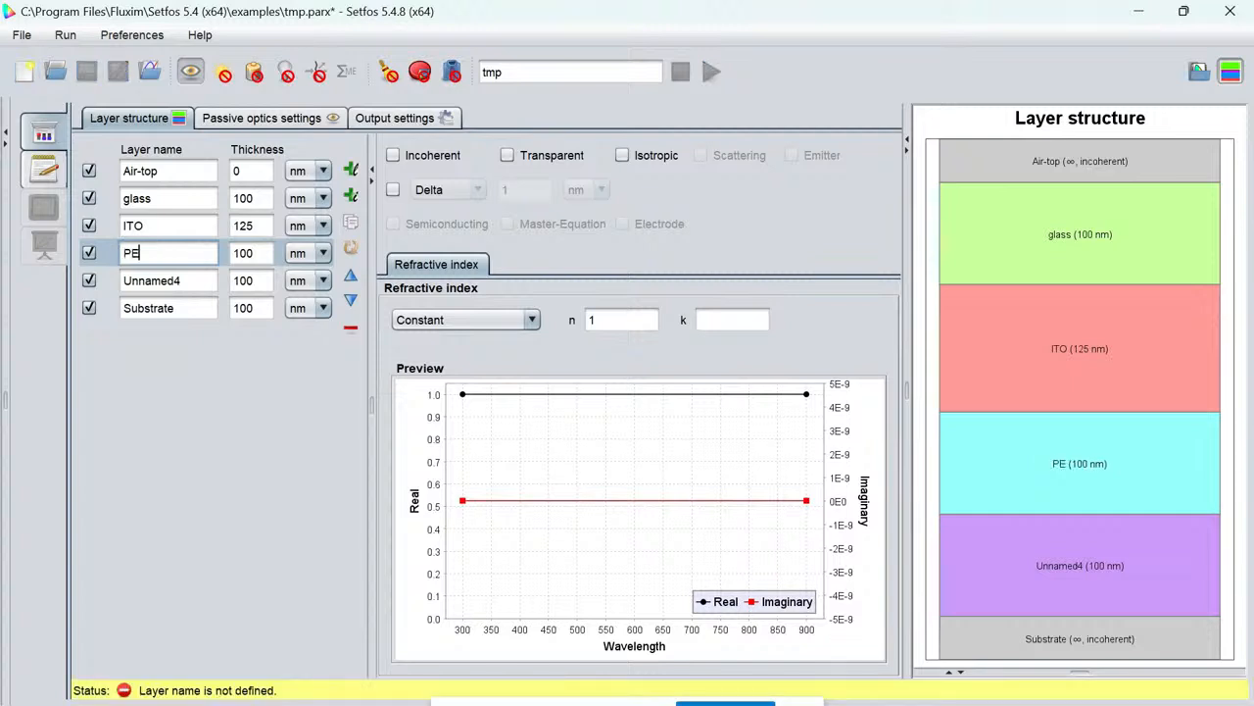
text(DOT)
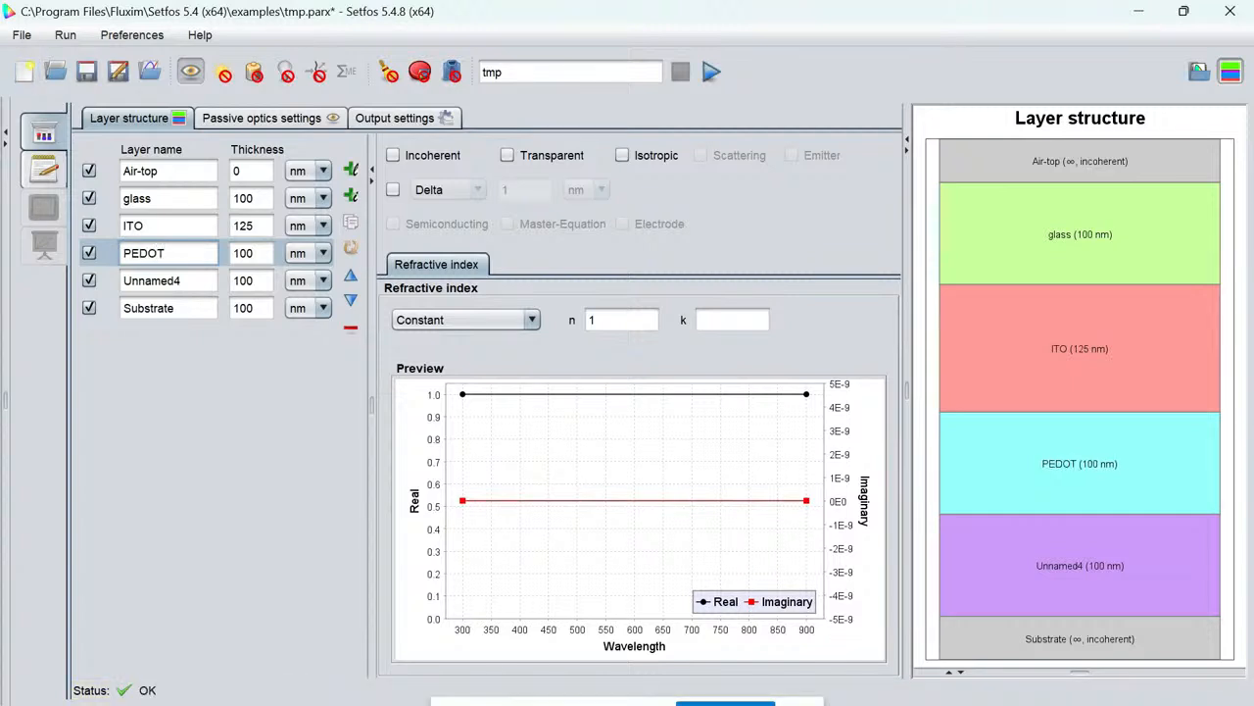
Set the PEDOT layer's thickness to 50 nm.
click(257, 253)
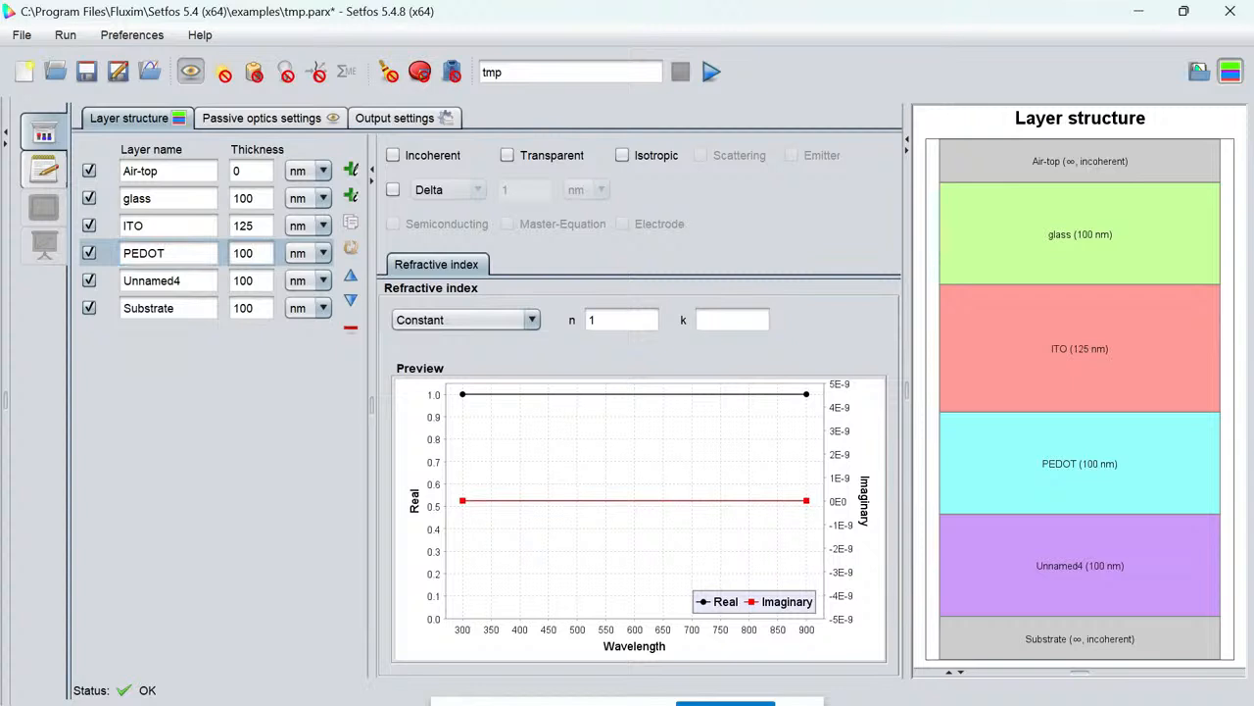
key(BackSpace)
key(BackSpace)
key(BackSpace)
text(50)
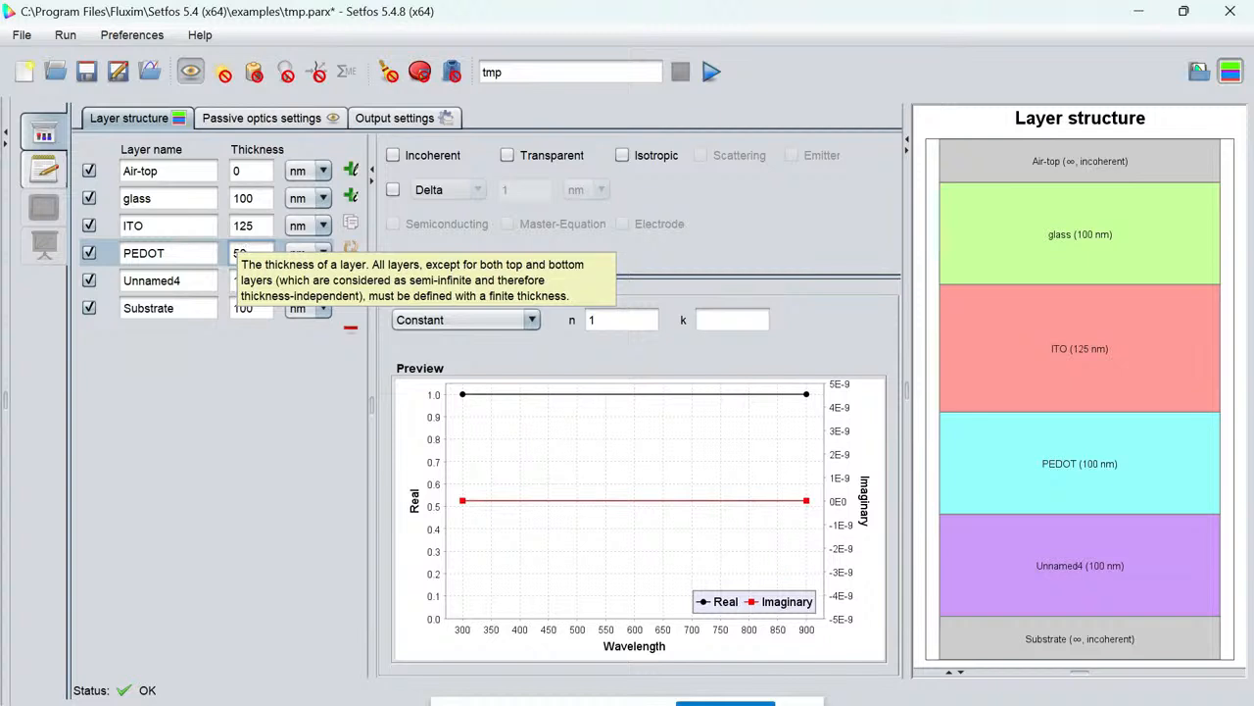
Rename the Unnamed4 layer below PEDOT as "P3HT:PCBM".
click(194, 278)
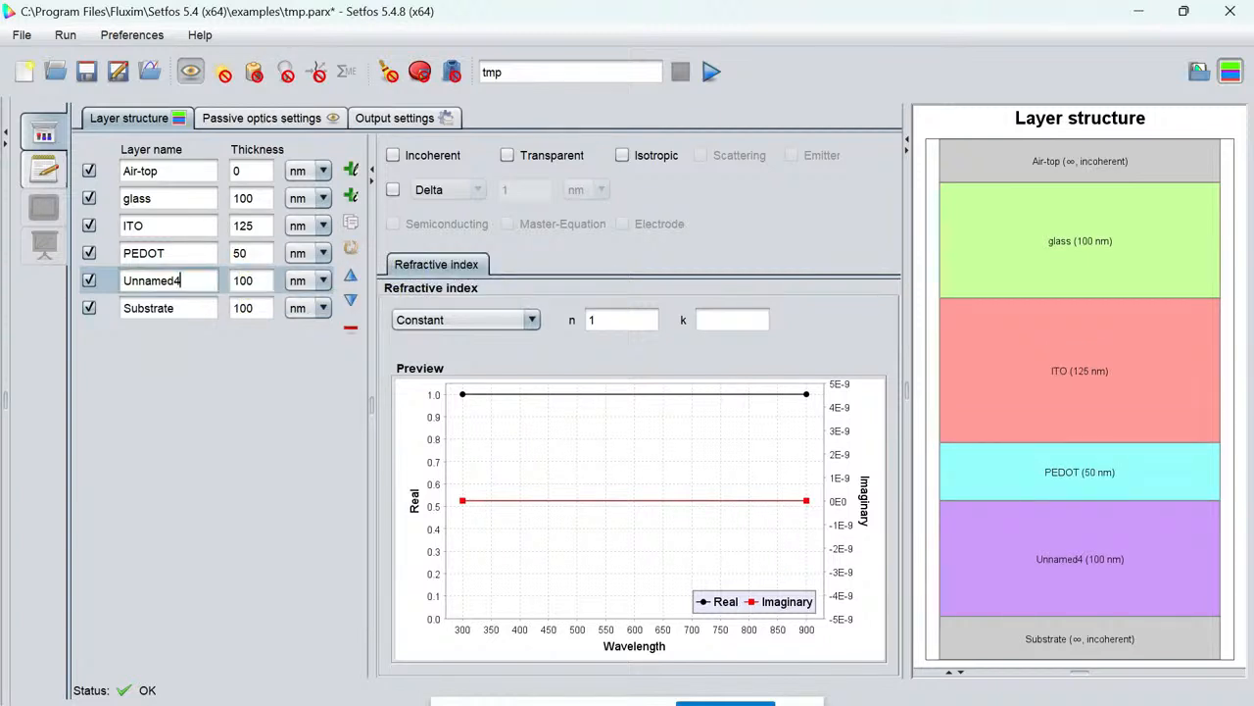
key(BackSpace)
key(BackSpace)
key(BackSpace)
key(BackSpace)
key(BackSpace)
key(BackSpace)
key(BackSpace)
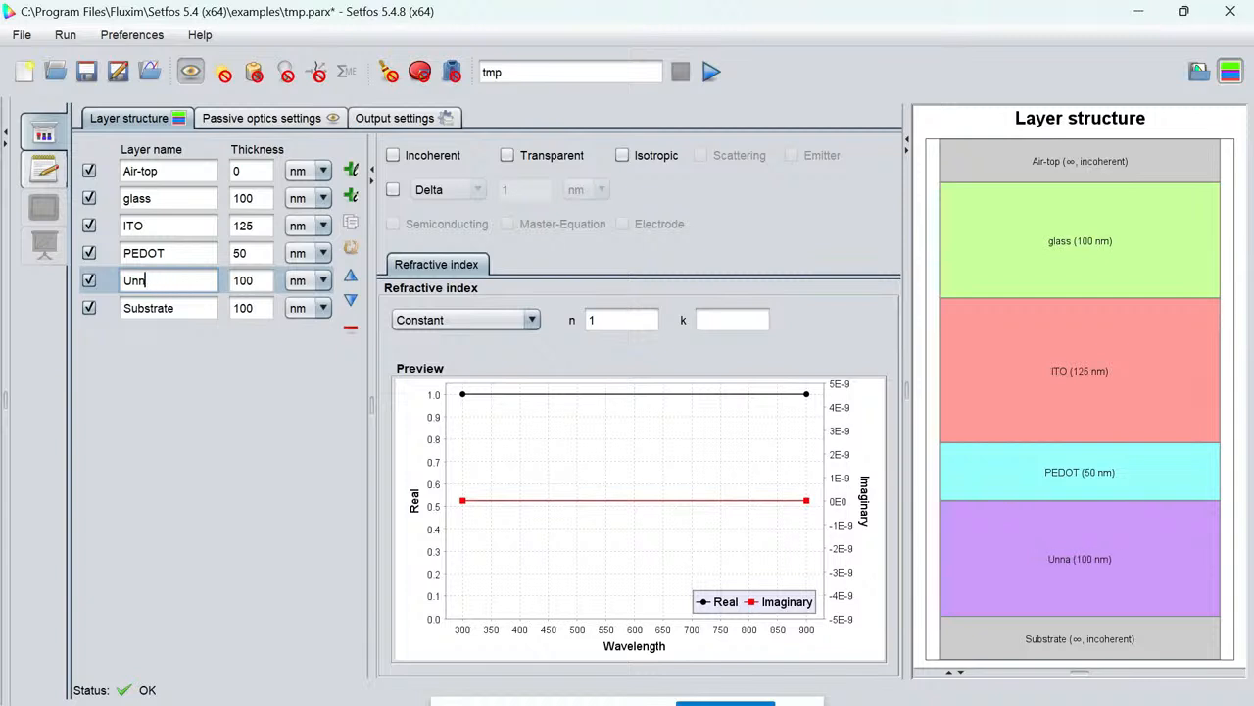
key(BackSpace)
text(P)
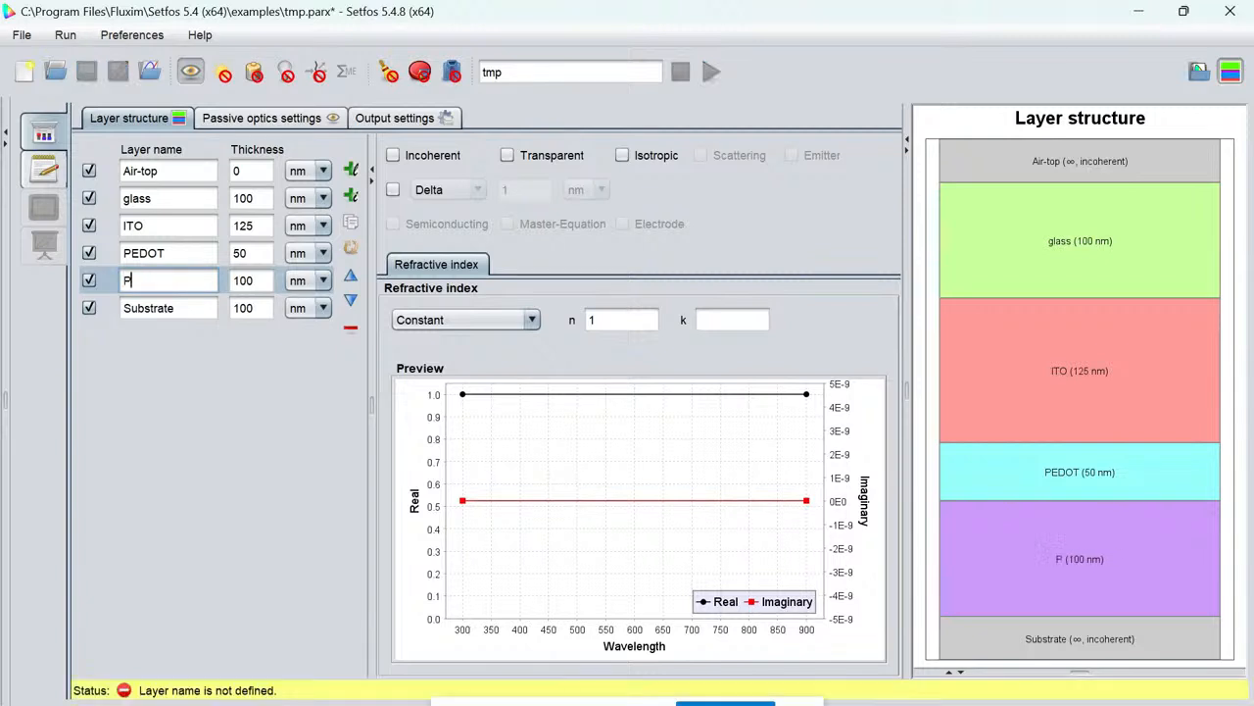
text(3HT)
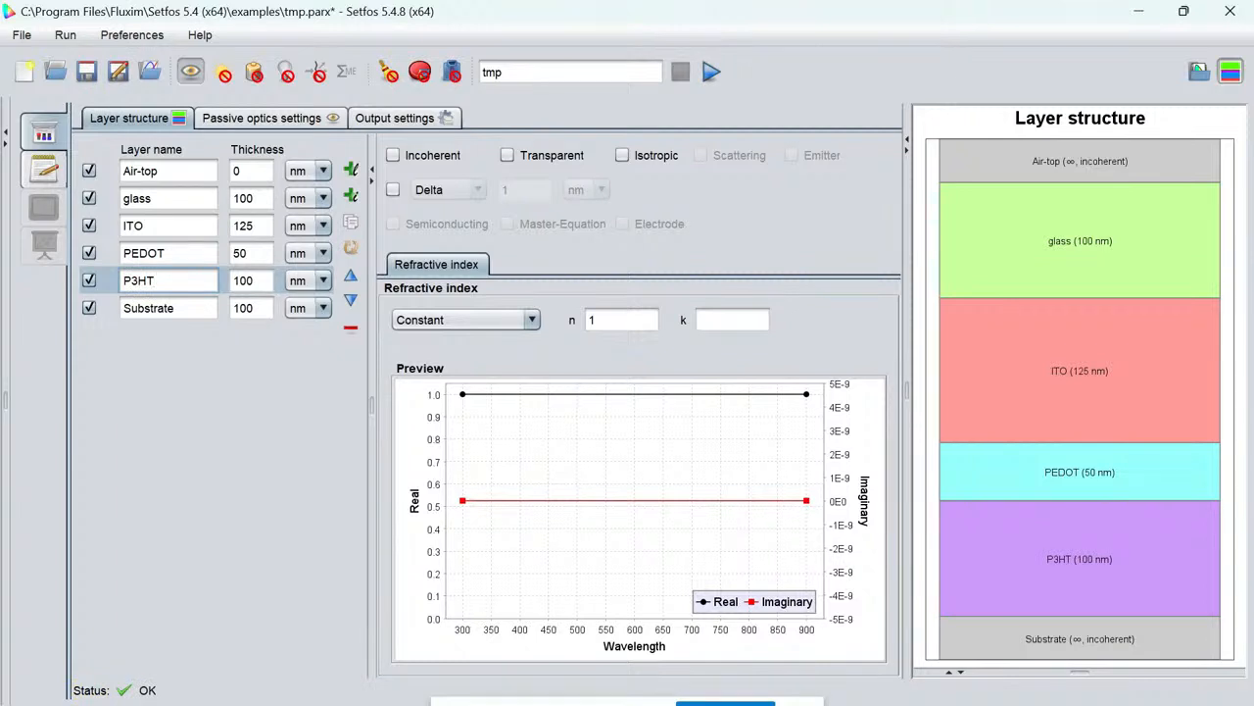
text(:PCBM)
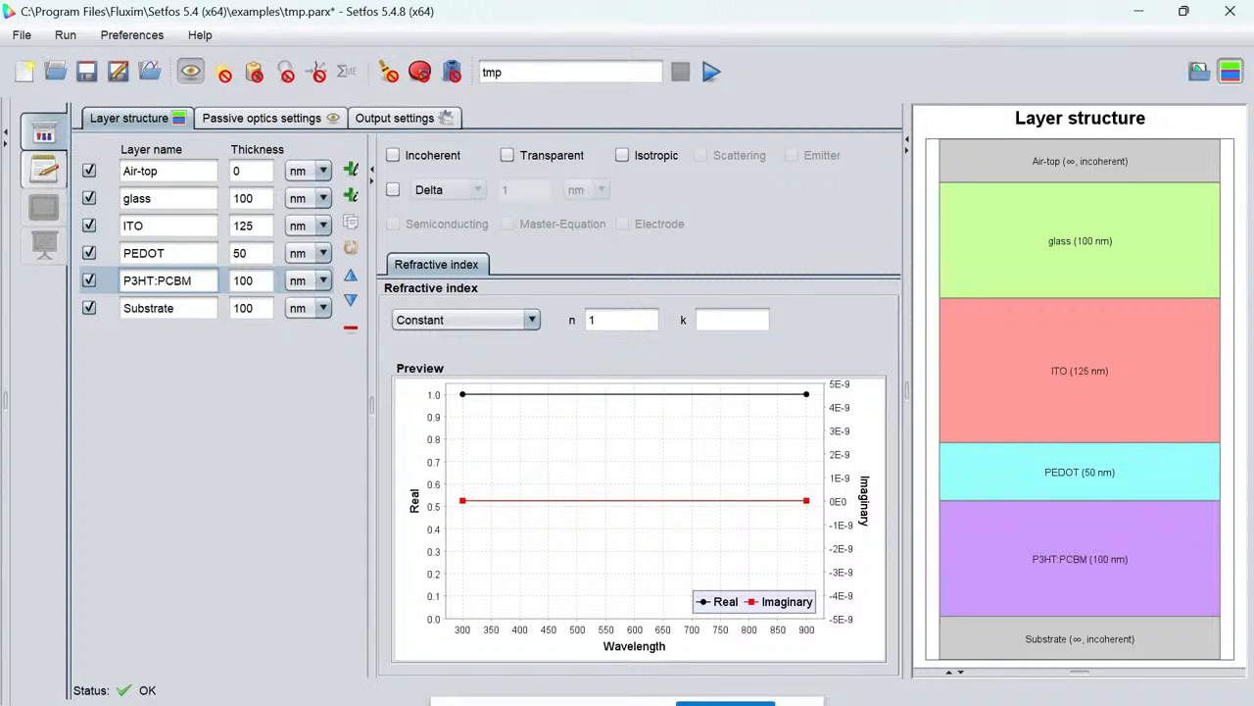
Rename the Substrate layer below P3HT:PCBM as "Aluminium".
click(168, 308)
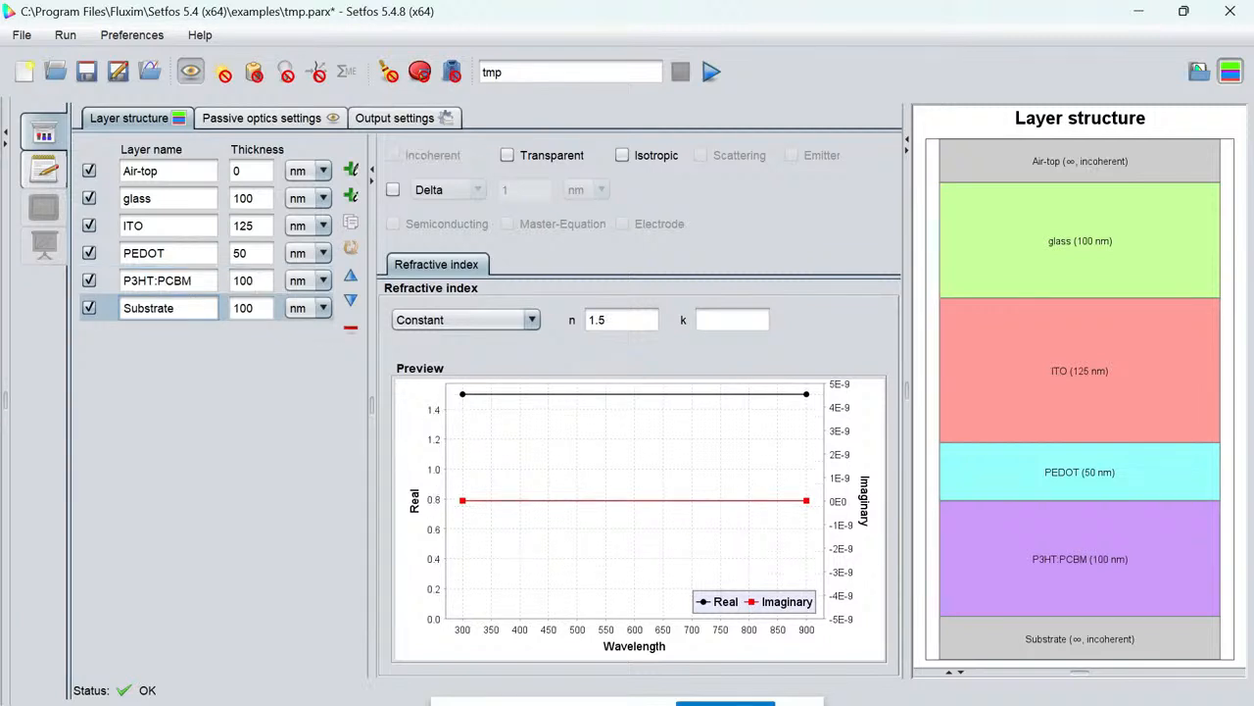
key(BackSpace)
key(BackSpace)
key(BackSpace)
key(BackSpace)
key(BackSpace)
key(BackSpace)
key(BackSpace)
key(BackSpace)
key(BackSpace)
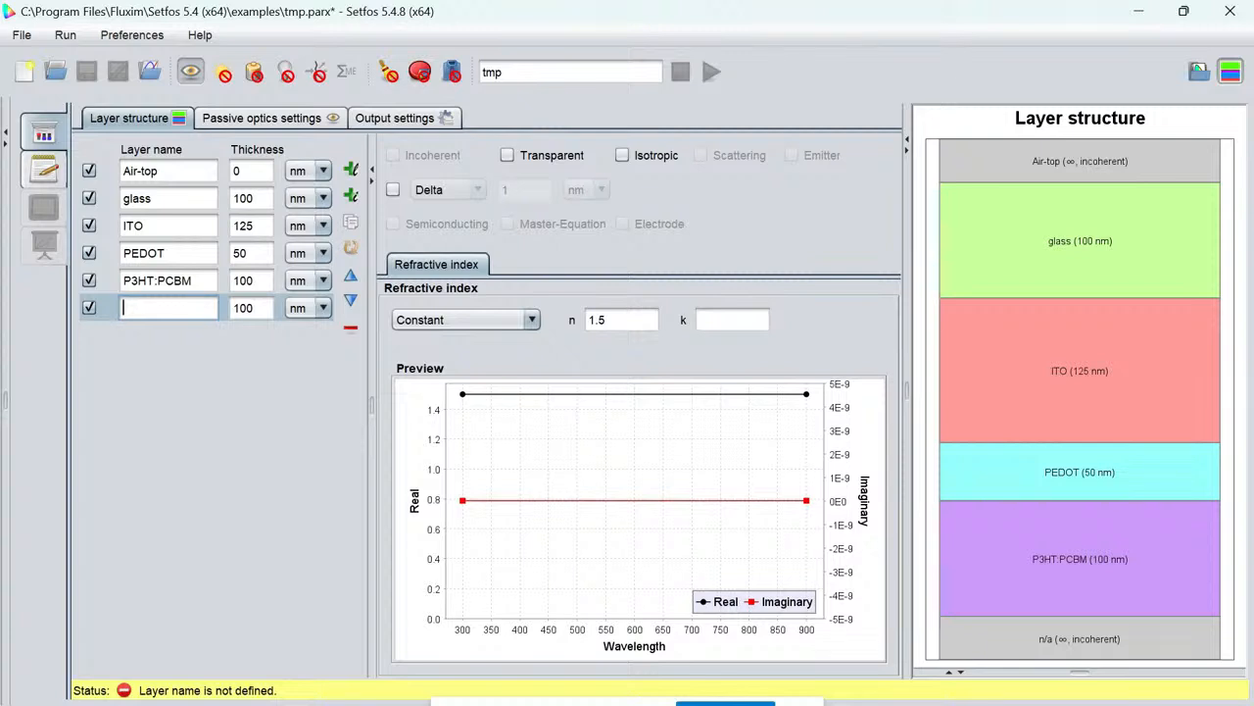
text(Alum)
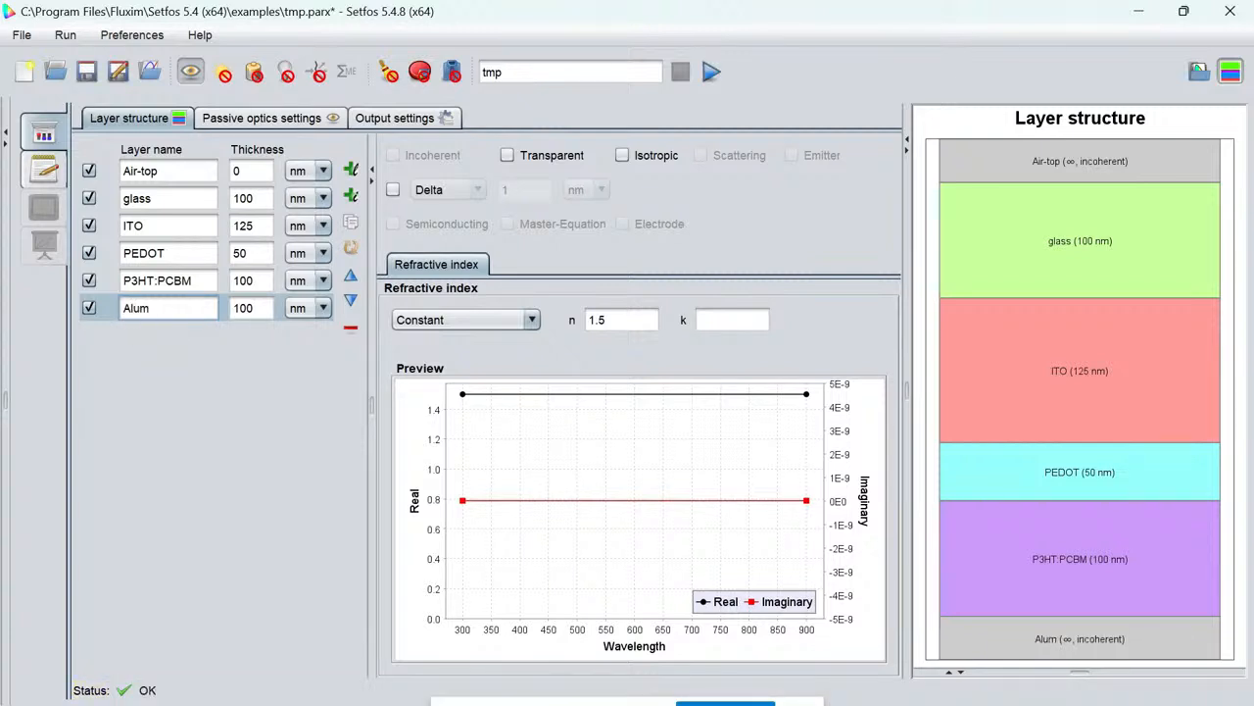
text(inium)
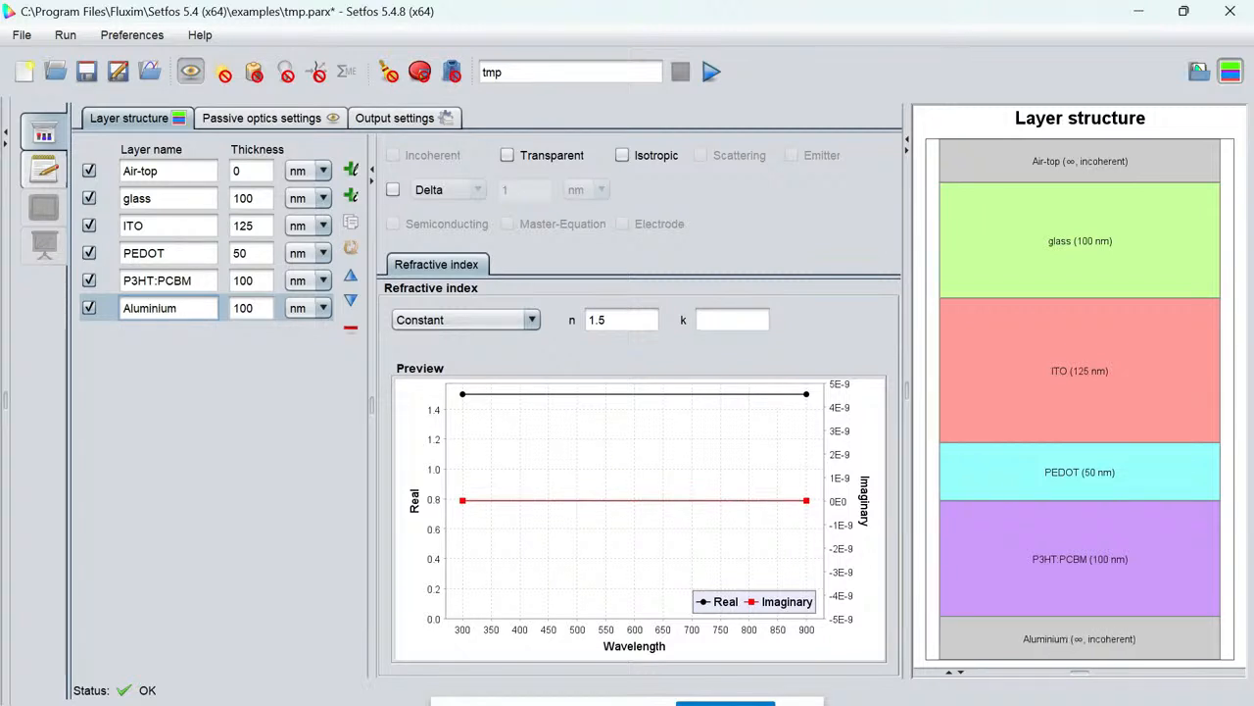
Add a new layer below Aluminium and name it "Air-bottom".
click(350, 171)
key(BackSpace)
key(BackSpace)
key(BackSpace)
key(BackSpace)
key(BackSpace)
key(BackSpace)
key(BackSpace)
text(A)
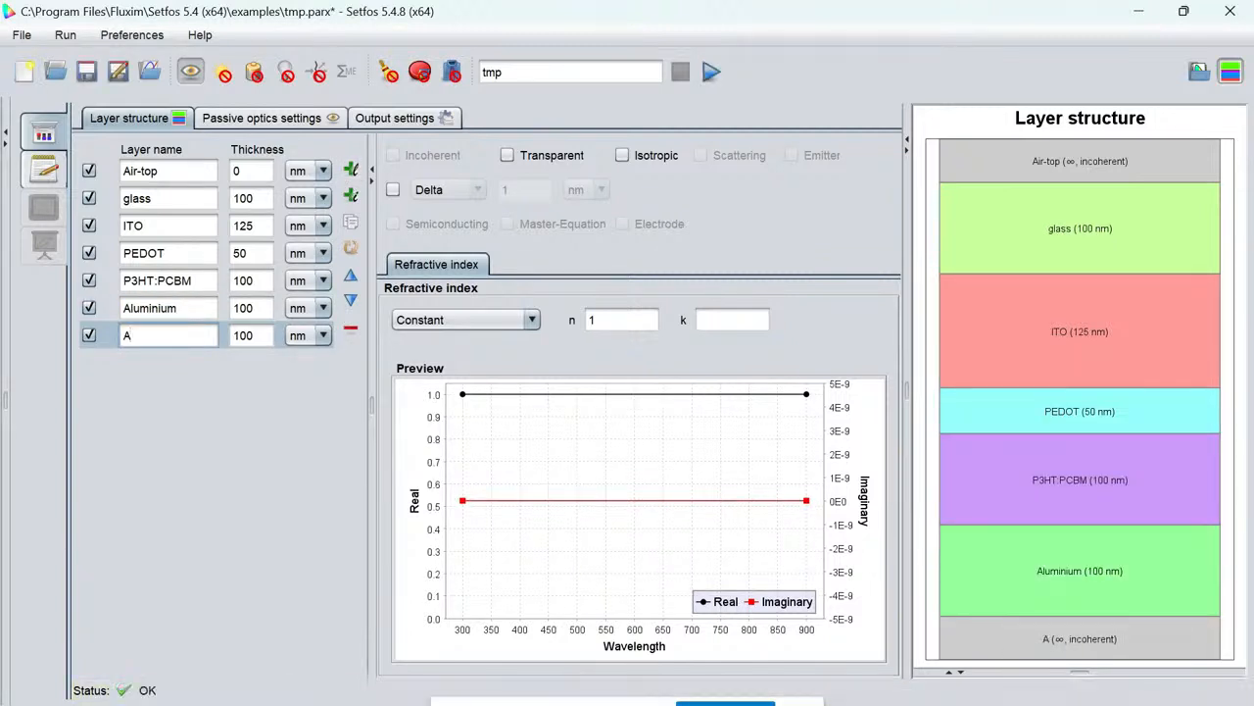
text(ir-bottom)
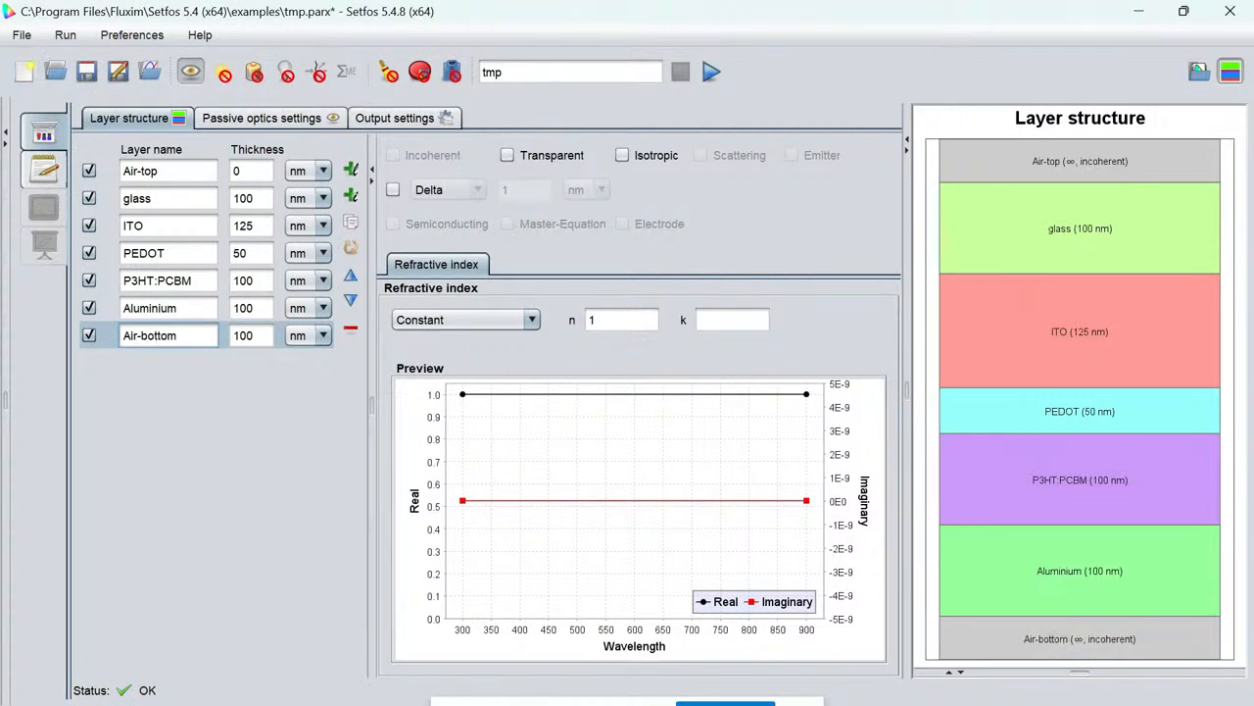
Set the Aluminium layer's thickness to 500 nm.
click(125, 308)
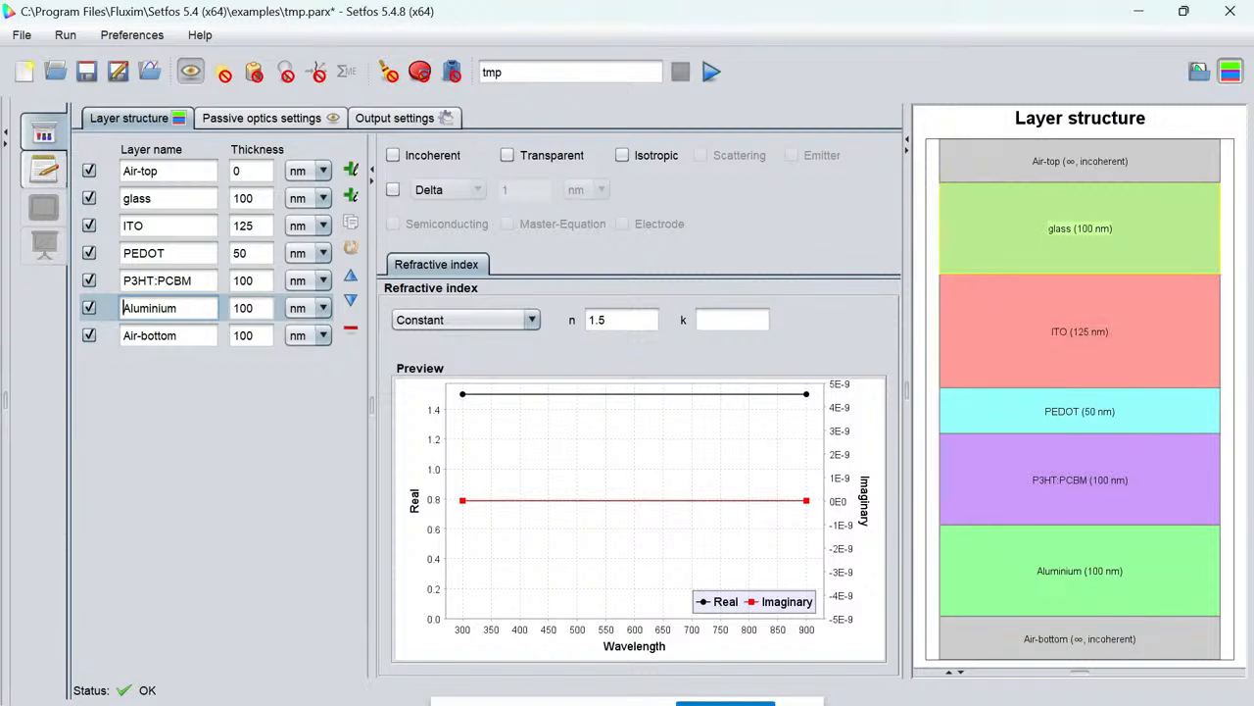
click(253, 308)
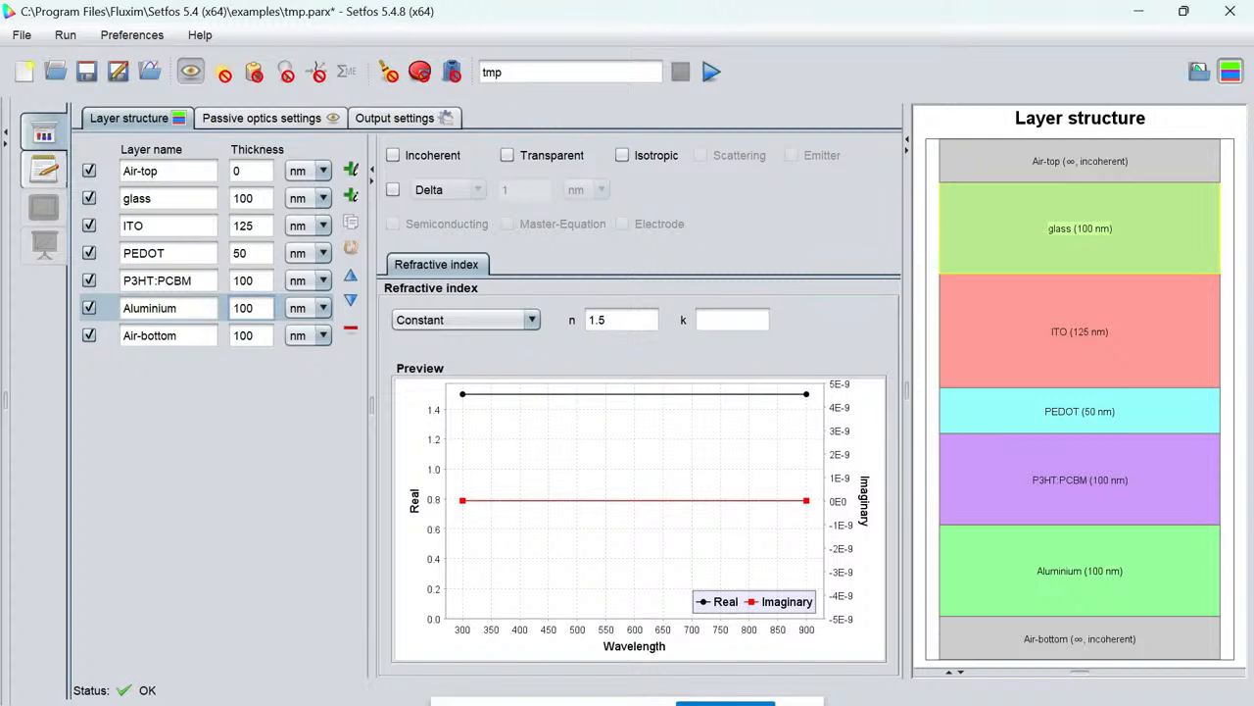
key(BackSpace)
text(5)
key(Up)
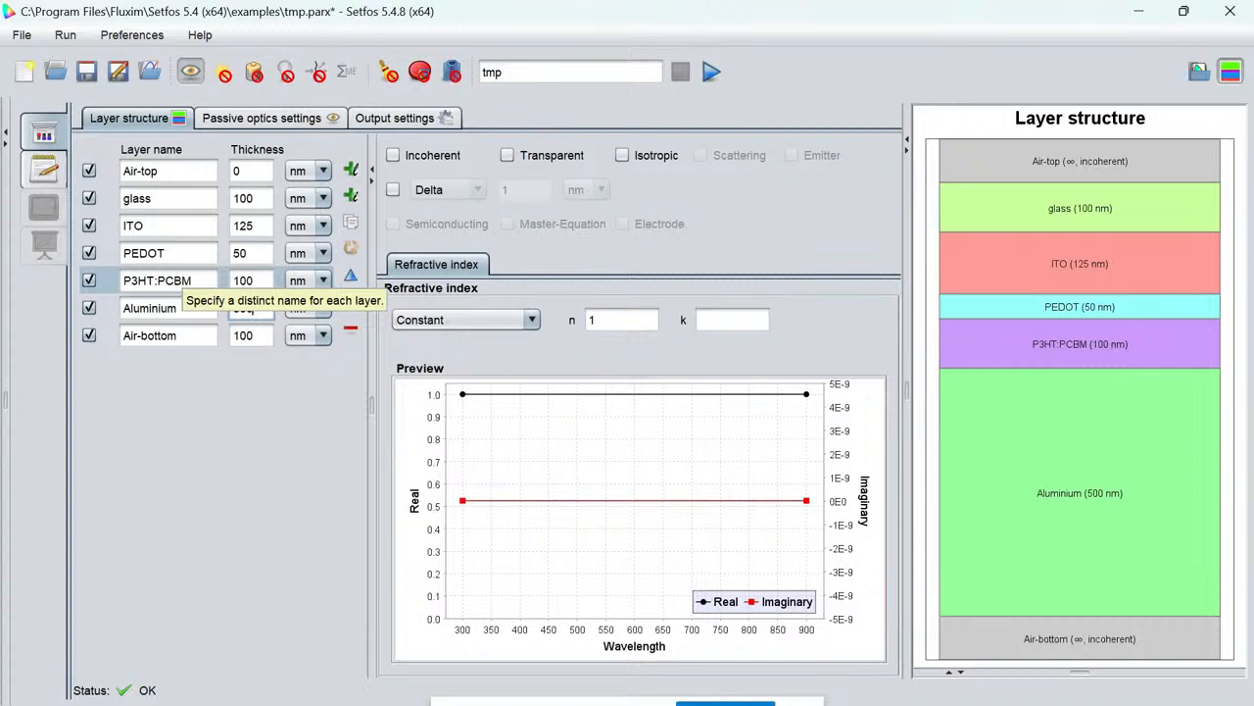
Mark the Air-top layer as transparent.
click(199, 173)
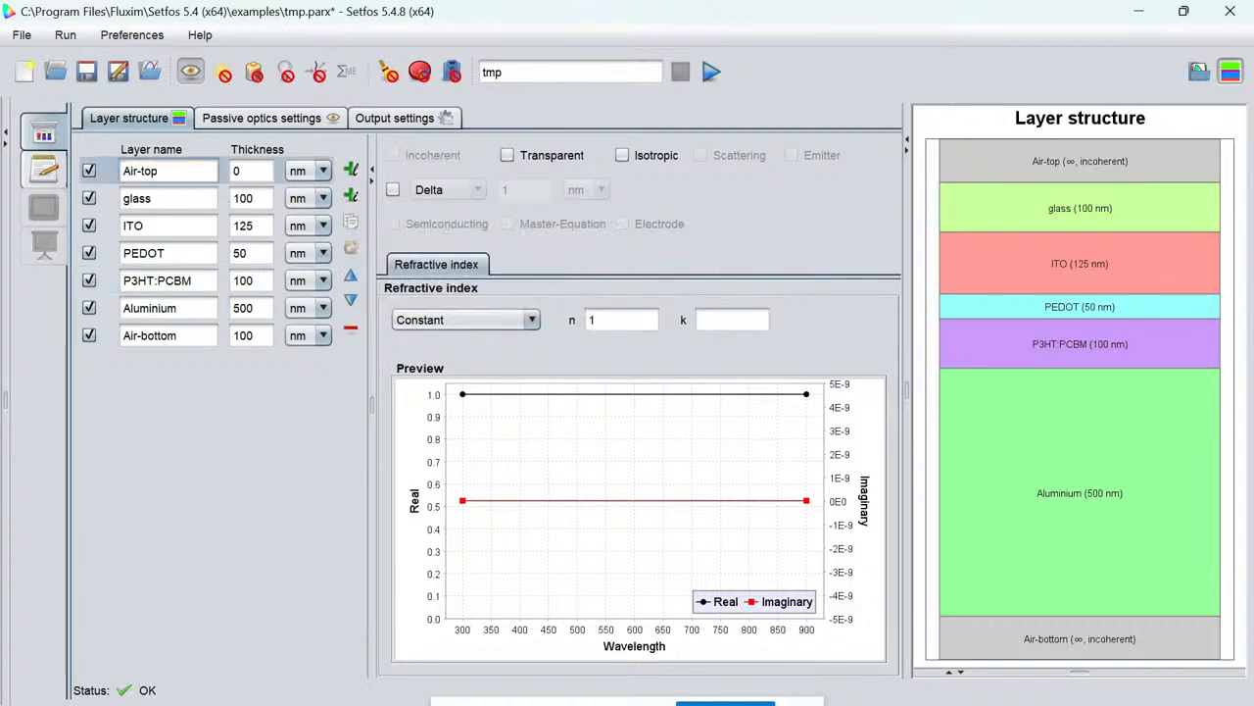
click(510, 156)
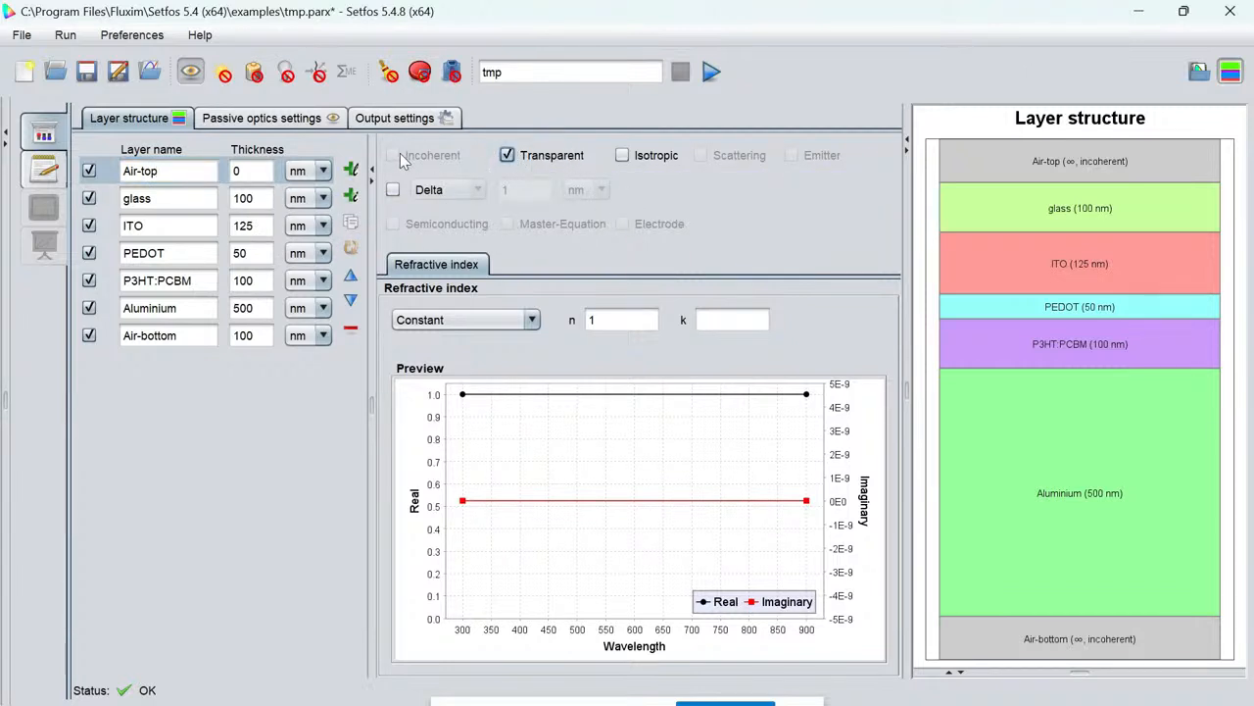
Review the optical properties of the layers from glass down to Aluminium, and the refractive index of Air-top.
click(166, 198)
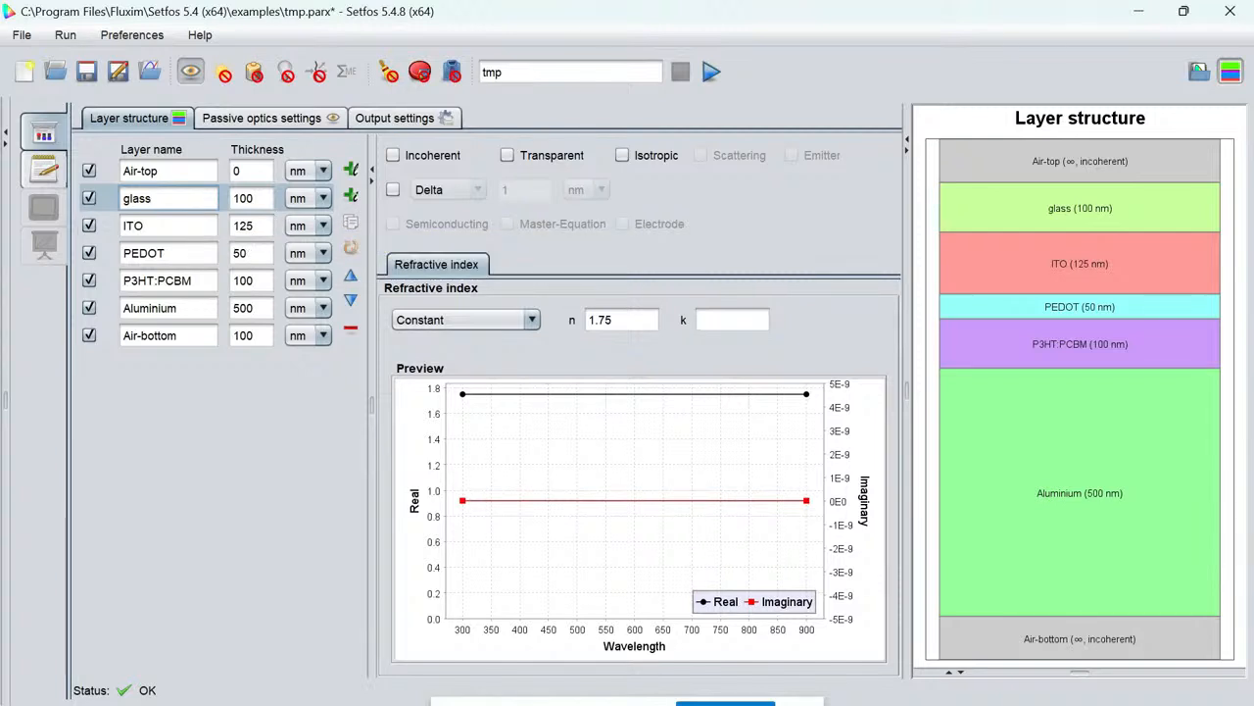
click(157, 225)
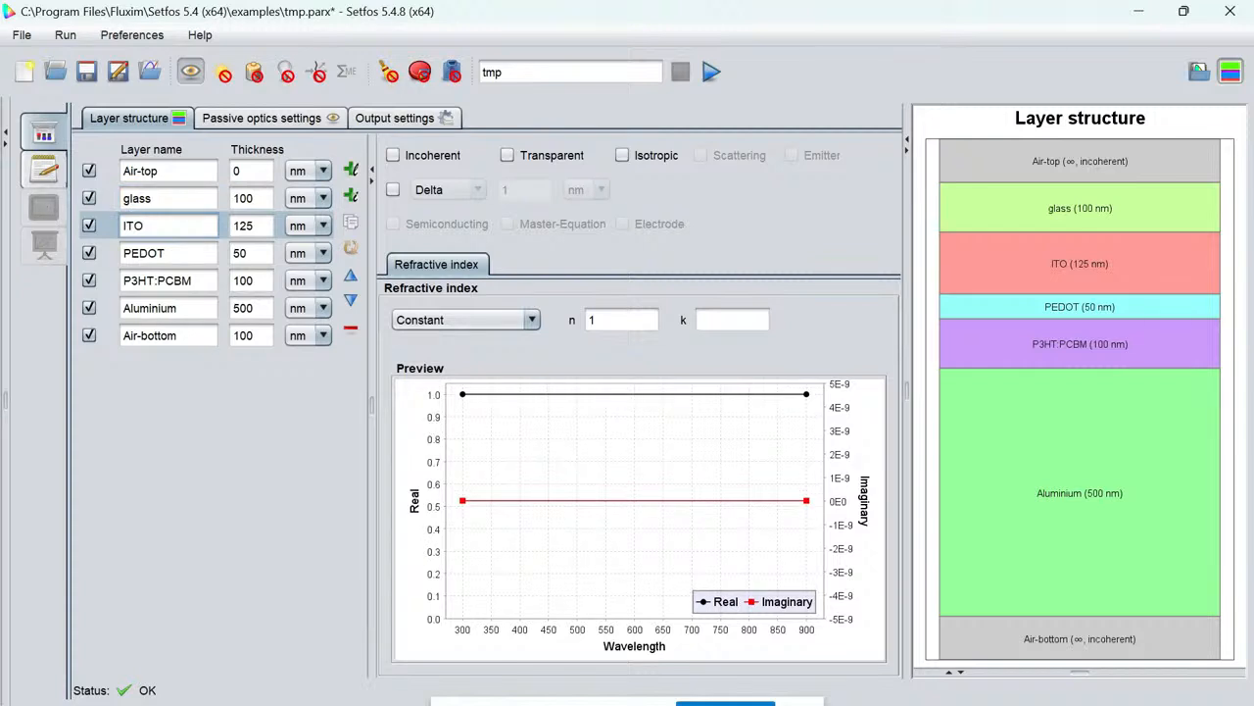
click(170, 253)
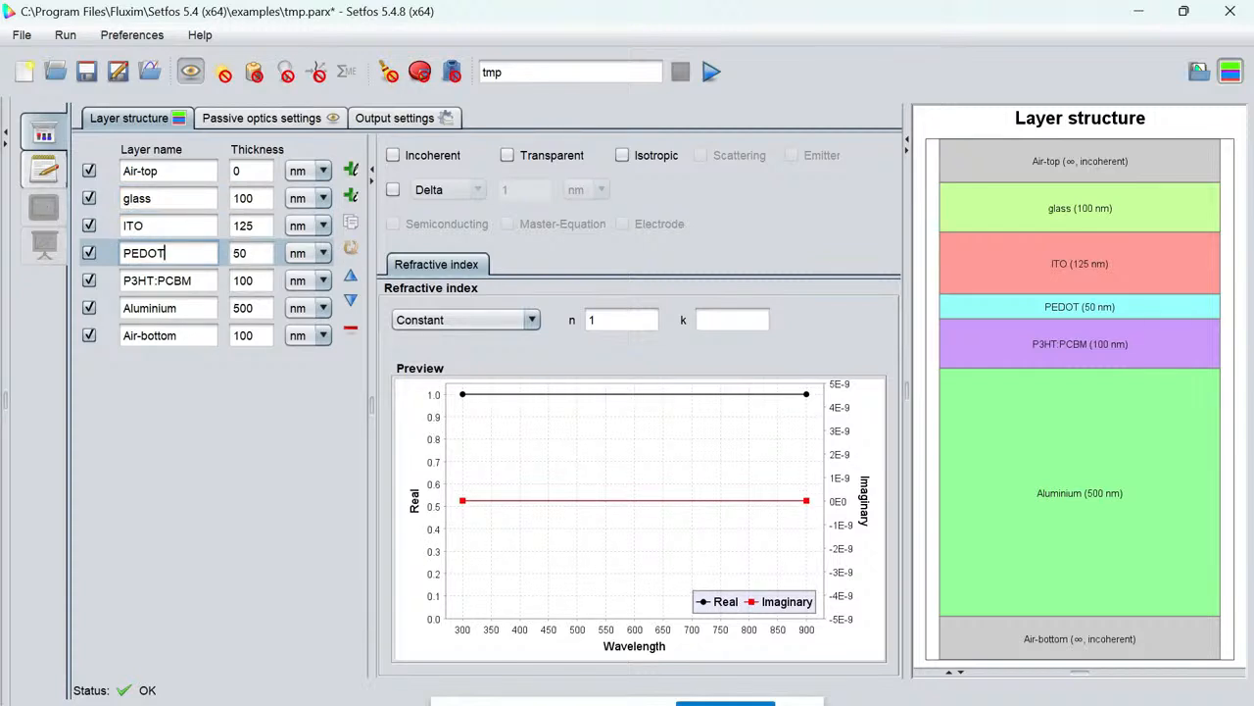
click(251, 252)
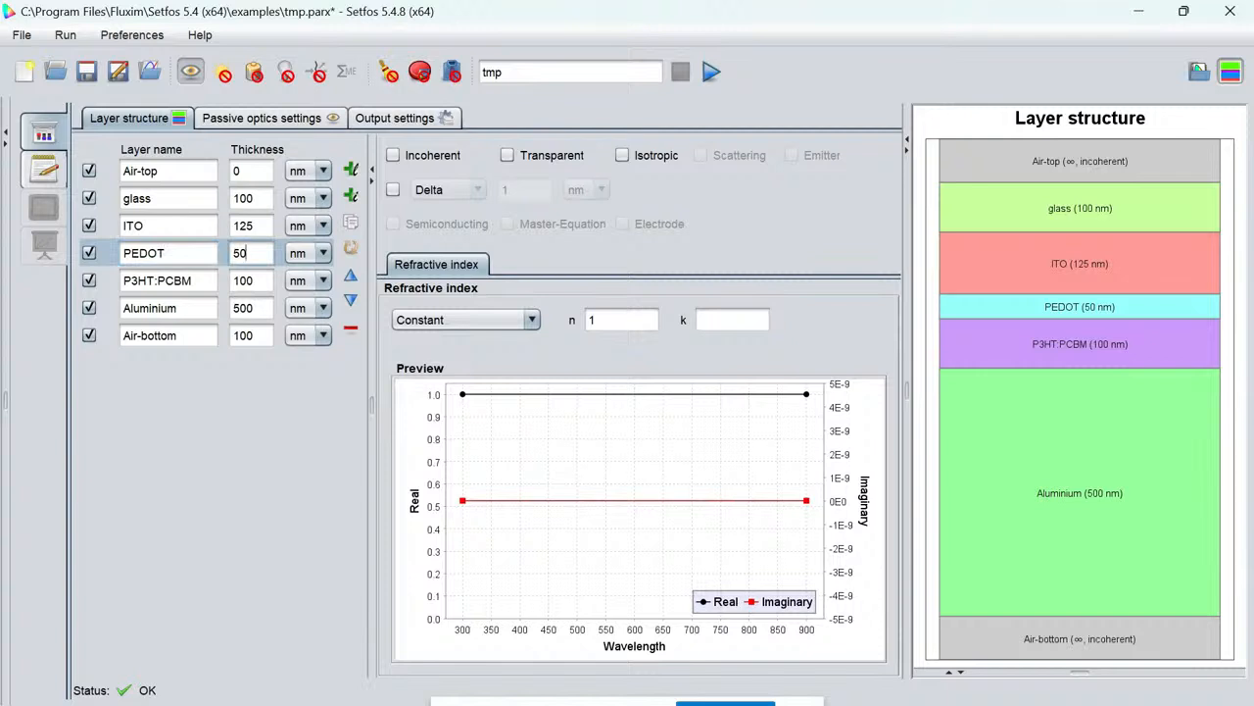
click(191, 280)
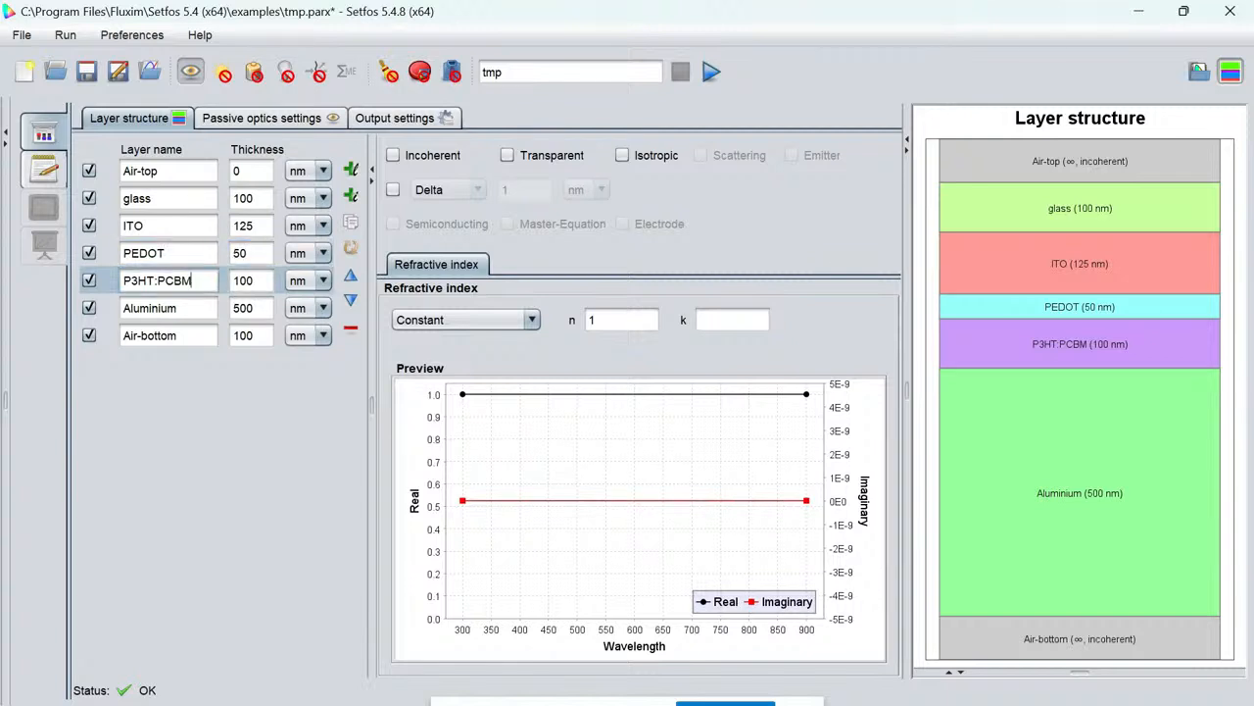
click(284, 298)
click(166, 308)
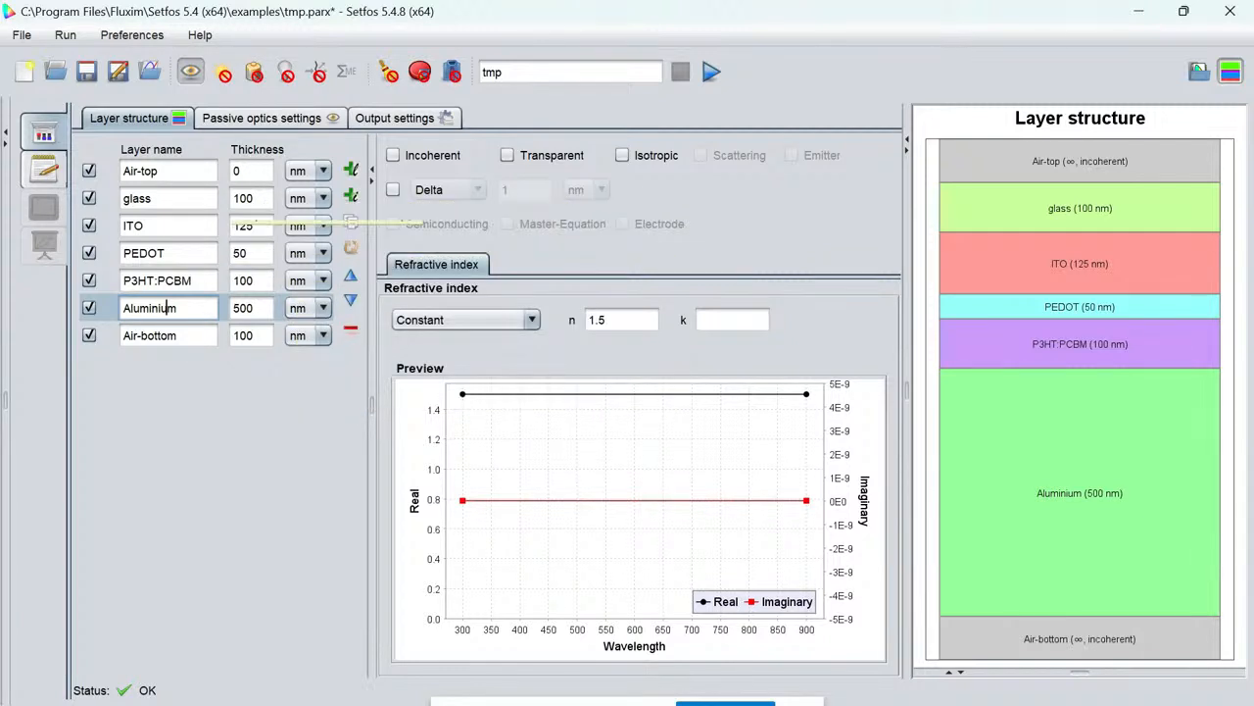
click(171, 171)
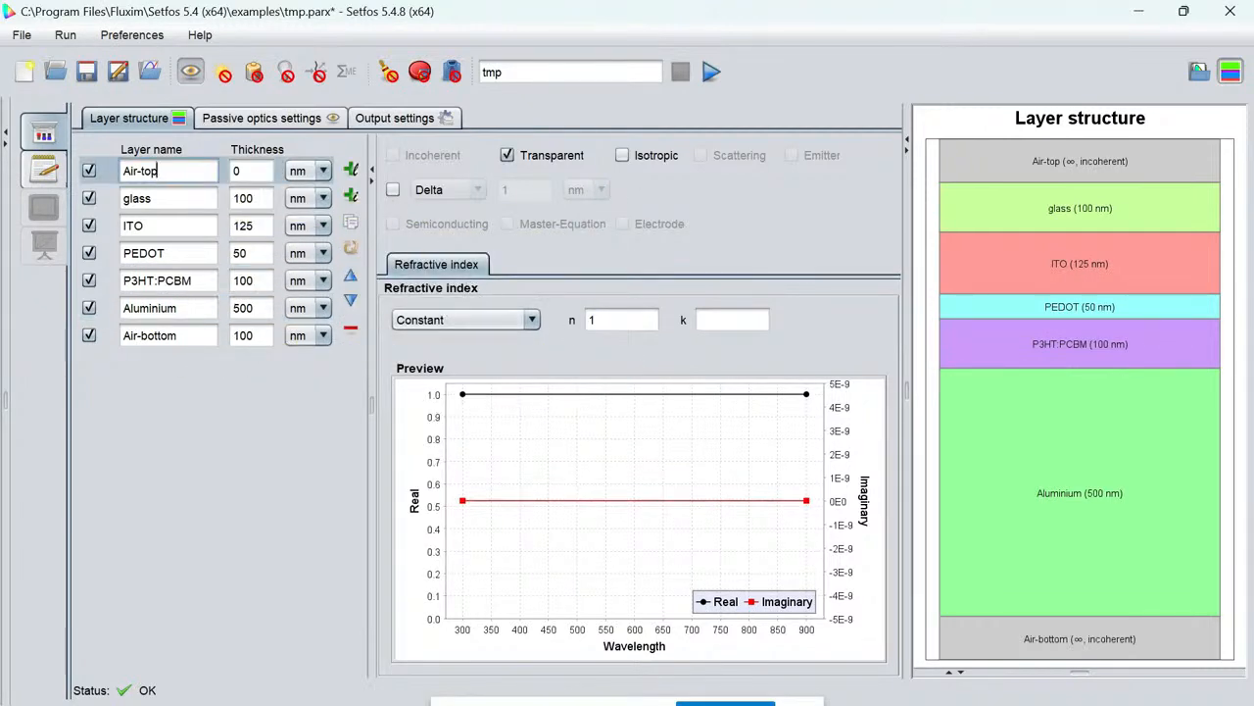
click(593, 319)
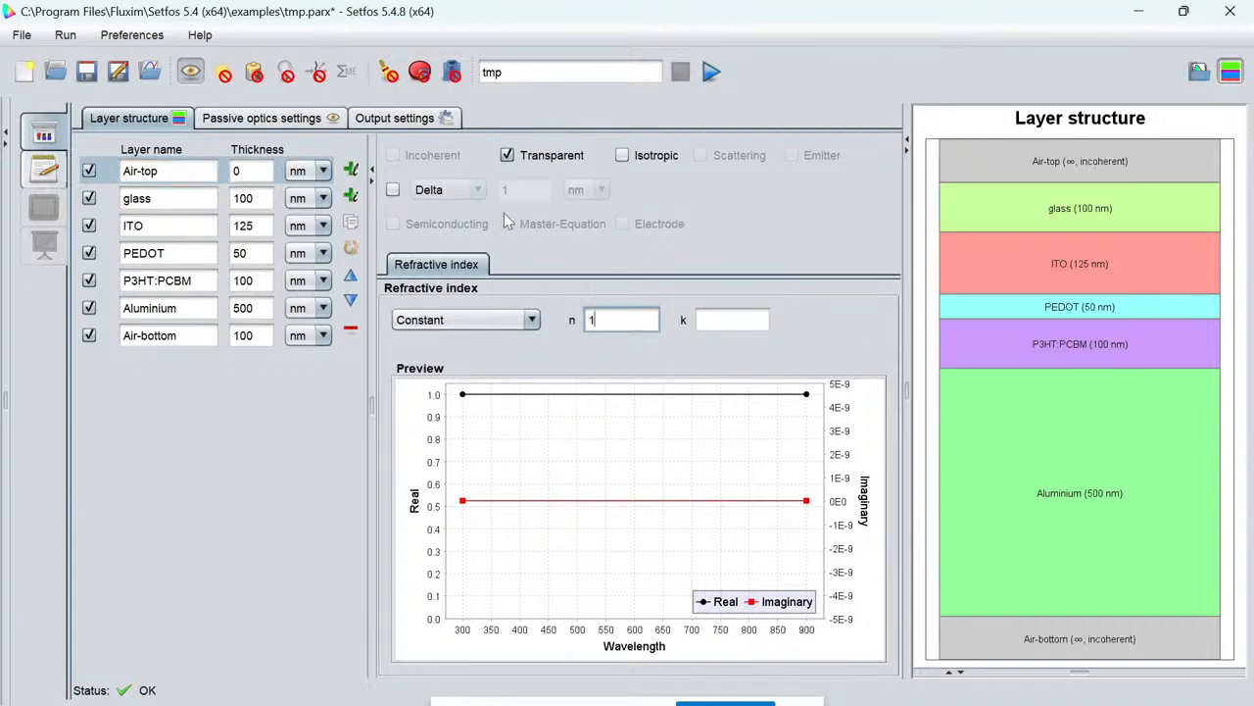
click(153, 170)
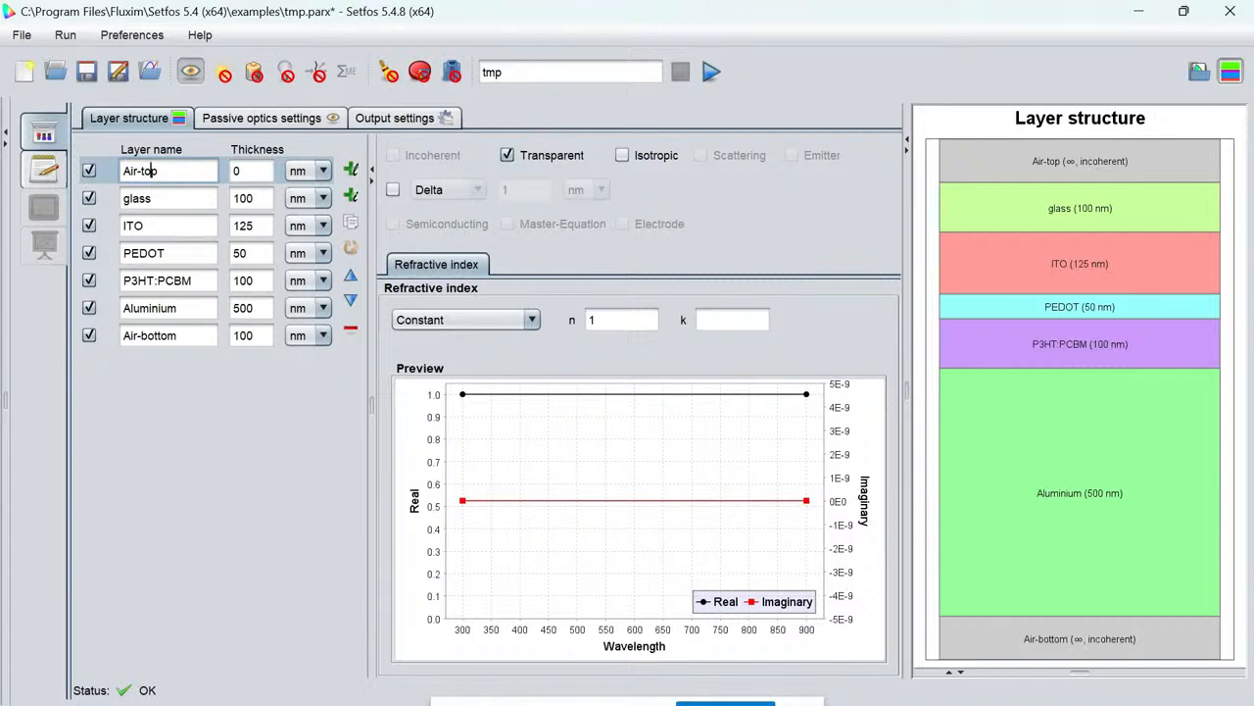
Set the glass layer's constant refractive index n to 1.5, leaving k empty.
click(152, 198)
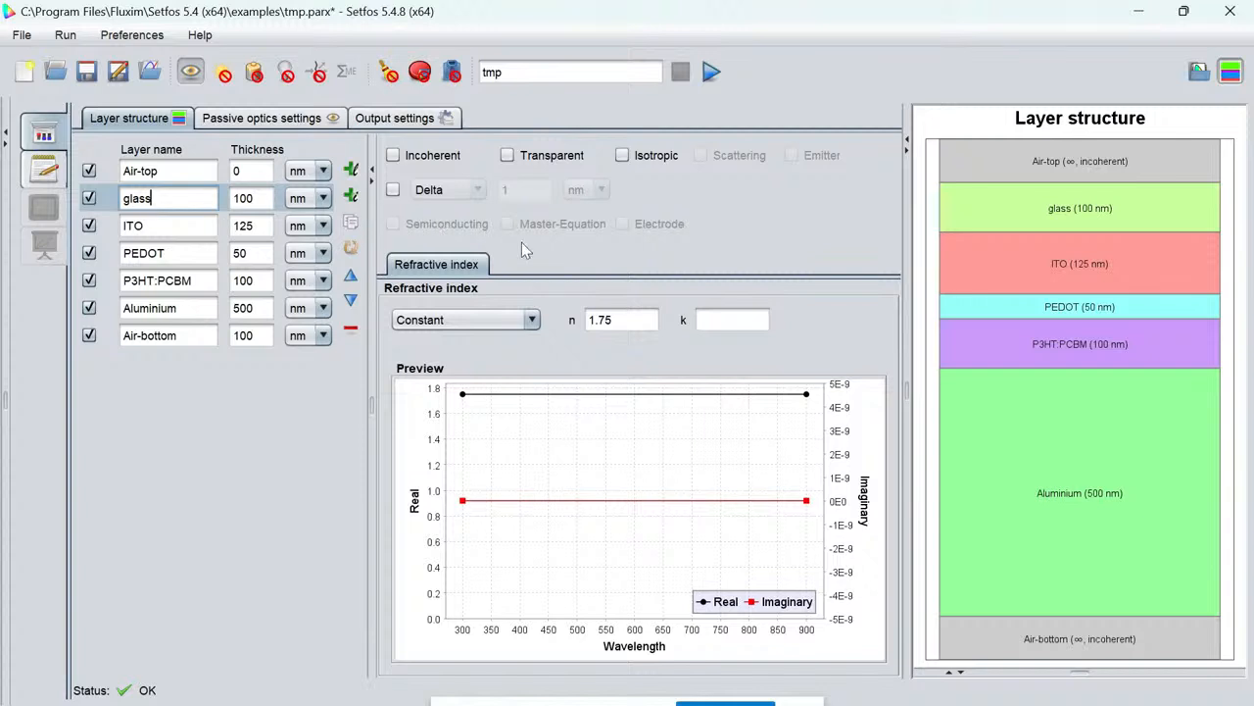
click(620, 320)
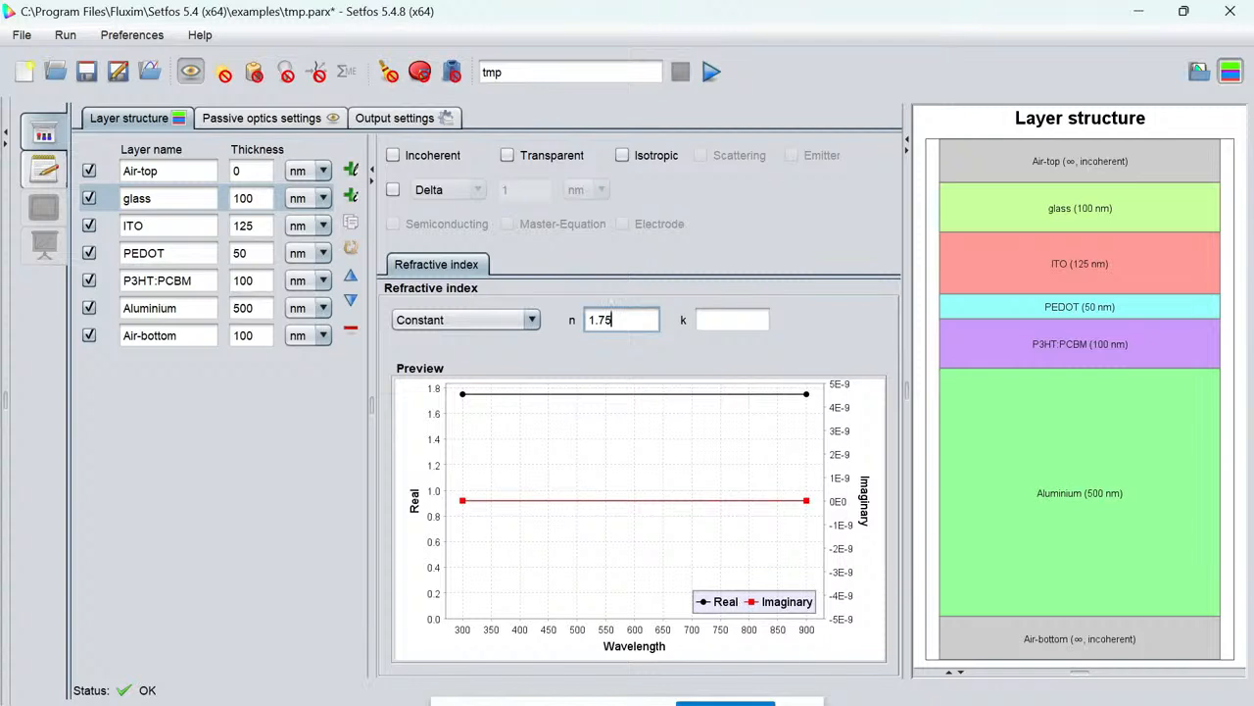
key(Left)
key(BackSpace)
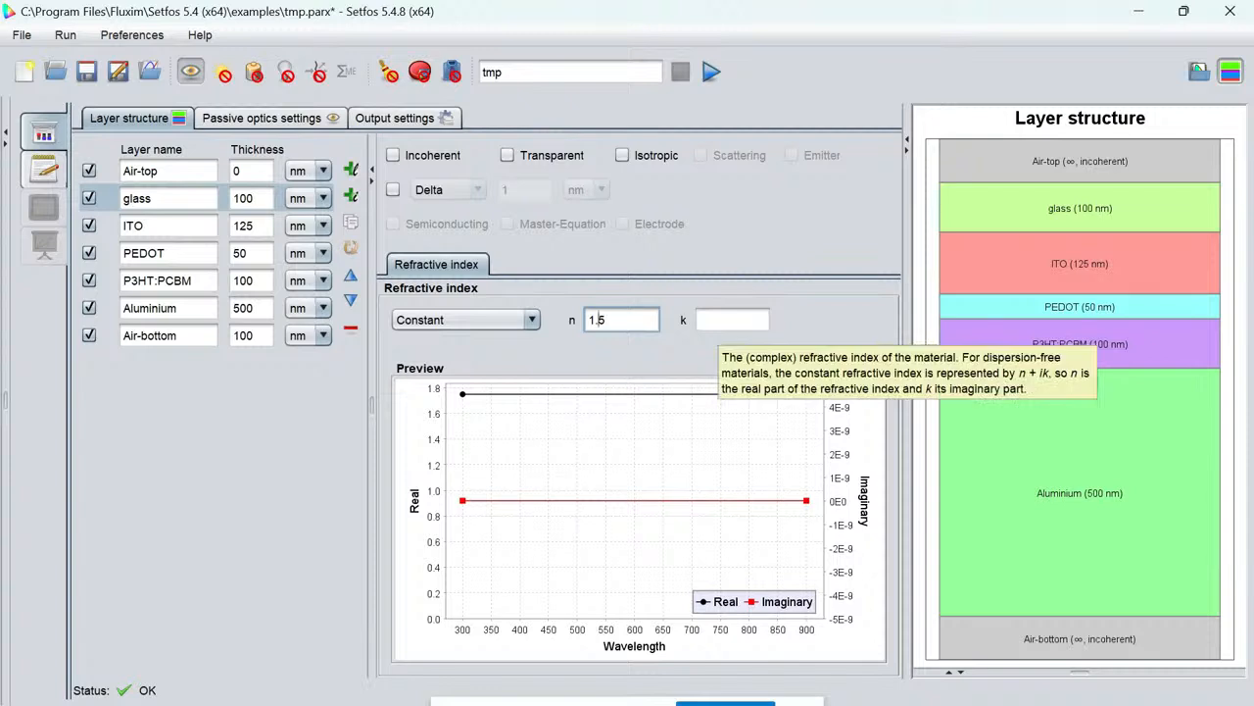
click(719, 323)
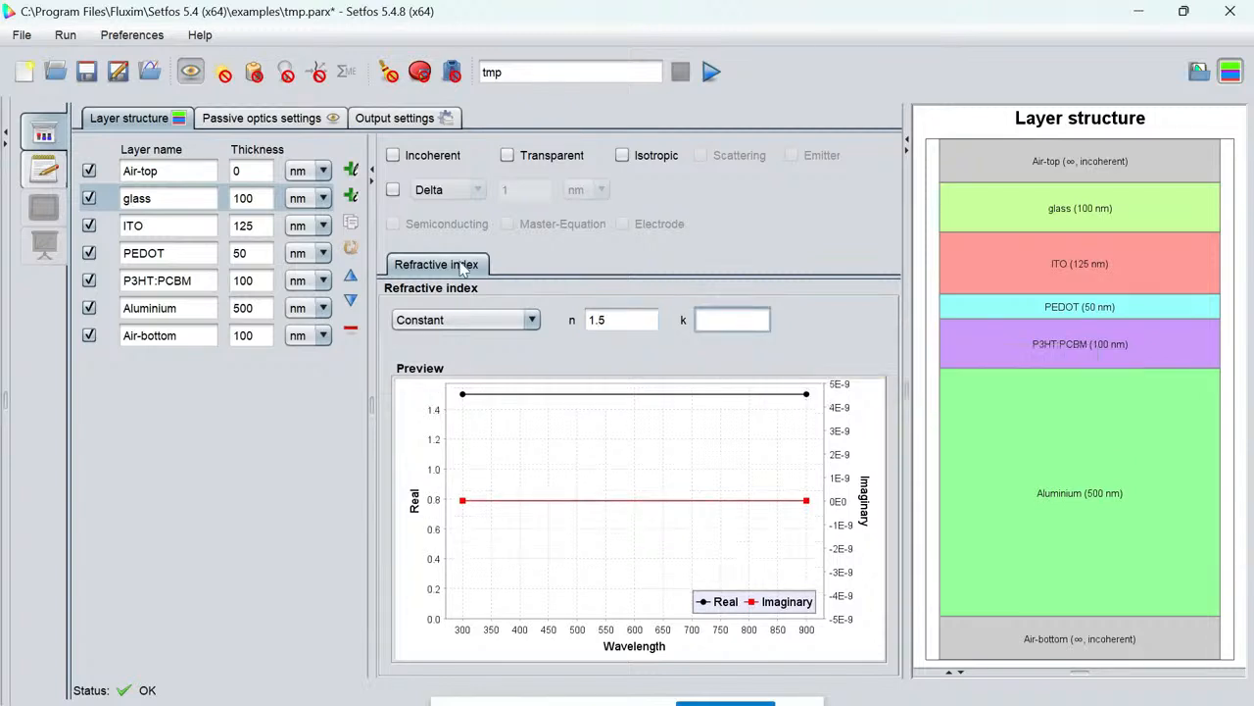
Mark the Air-bottom layer as transparent.
click(160, 171)
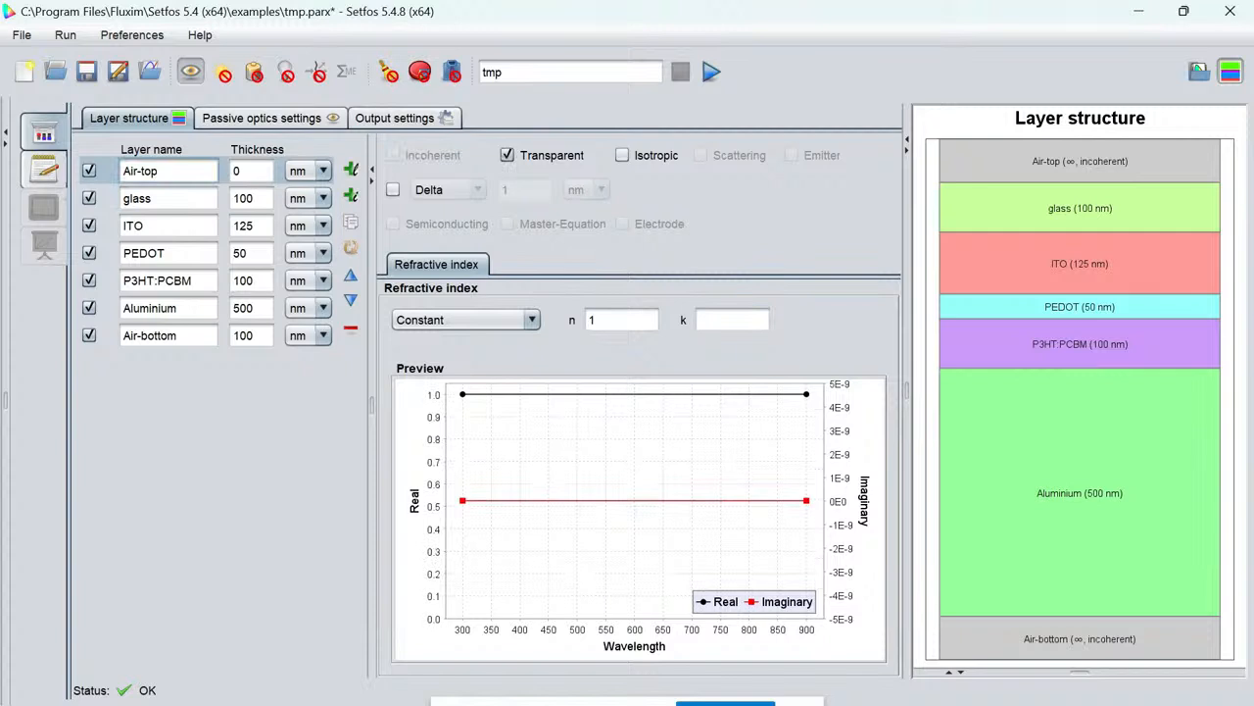
click(157, 198)
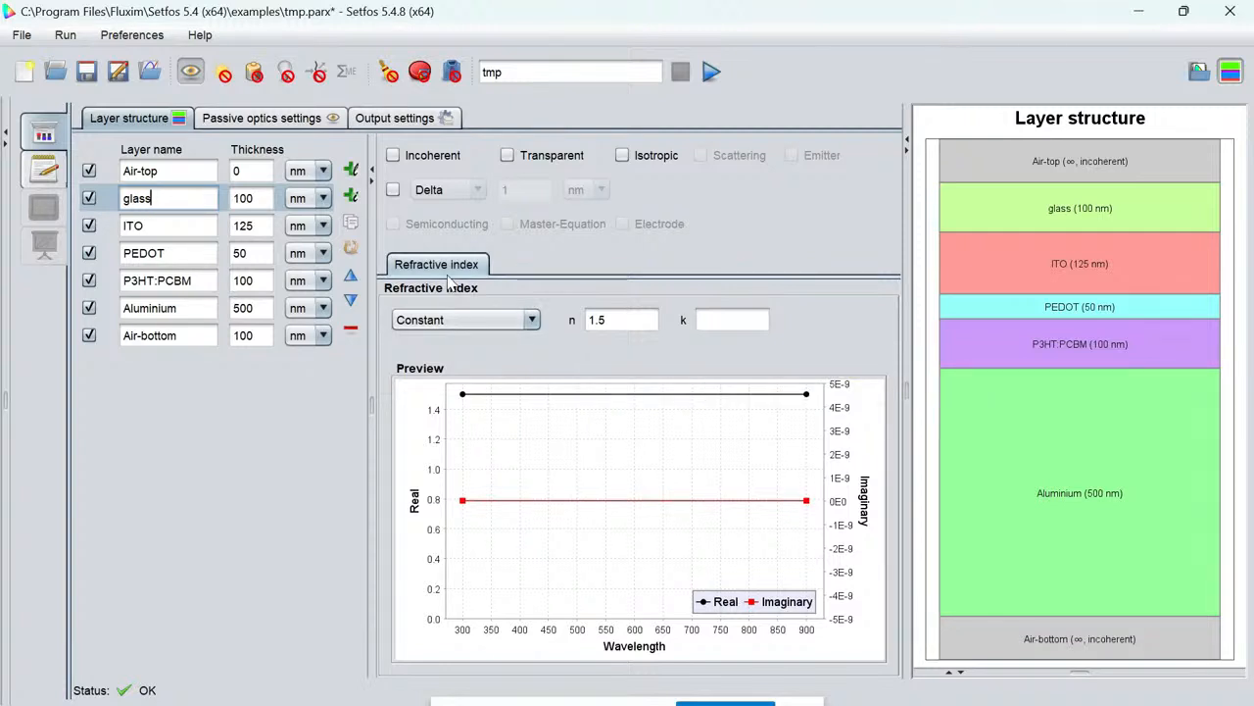
click(181, 336)
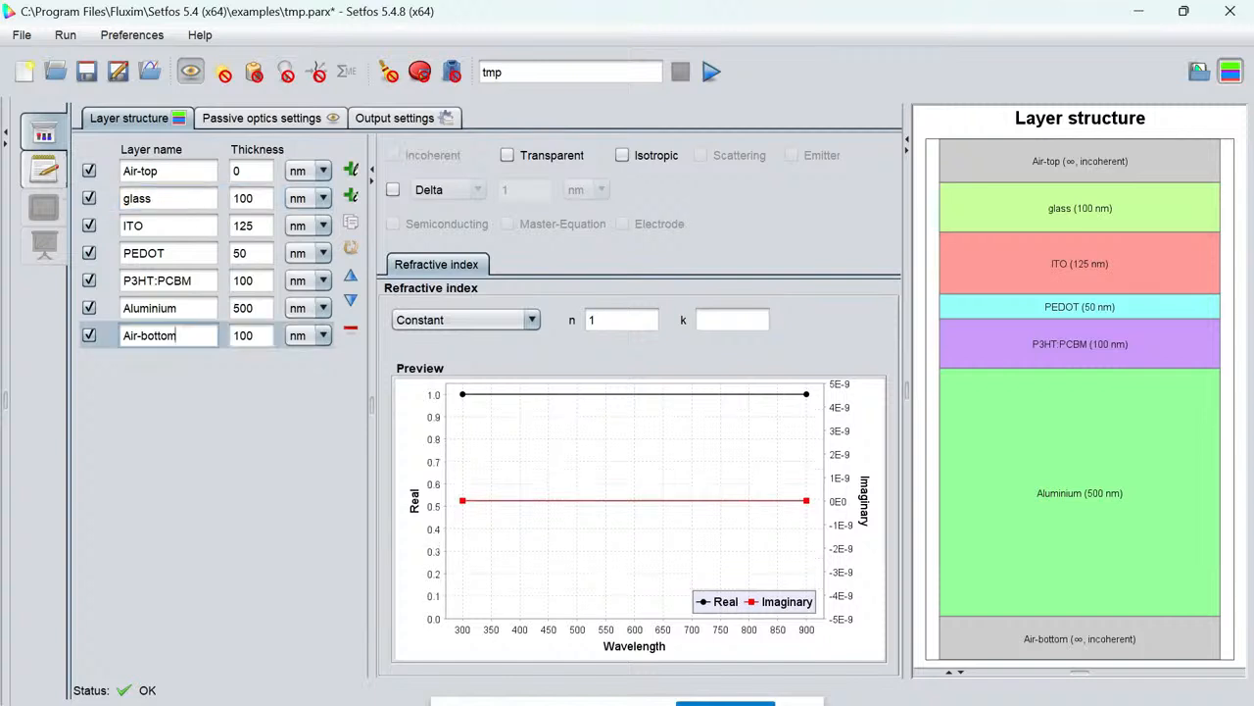
click(507, 157)
click(225, 178)
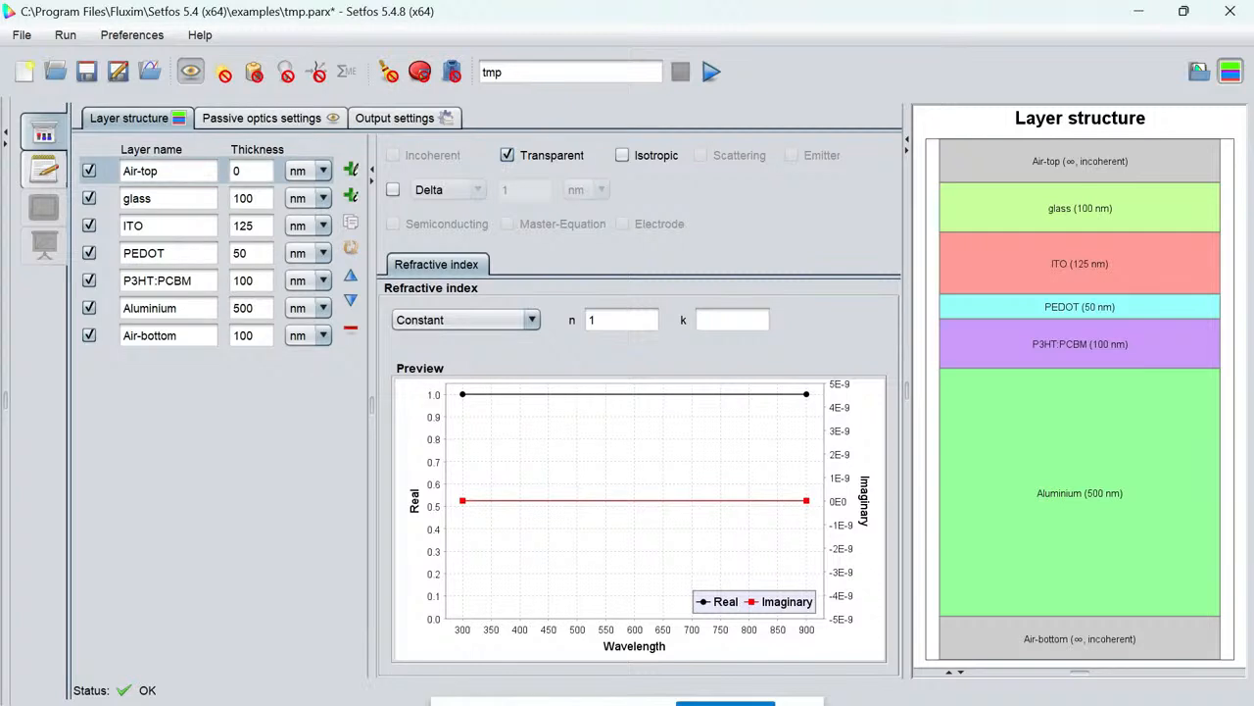
click(125, 198)
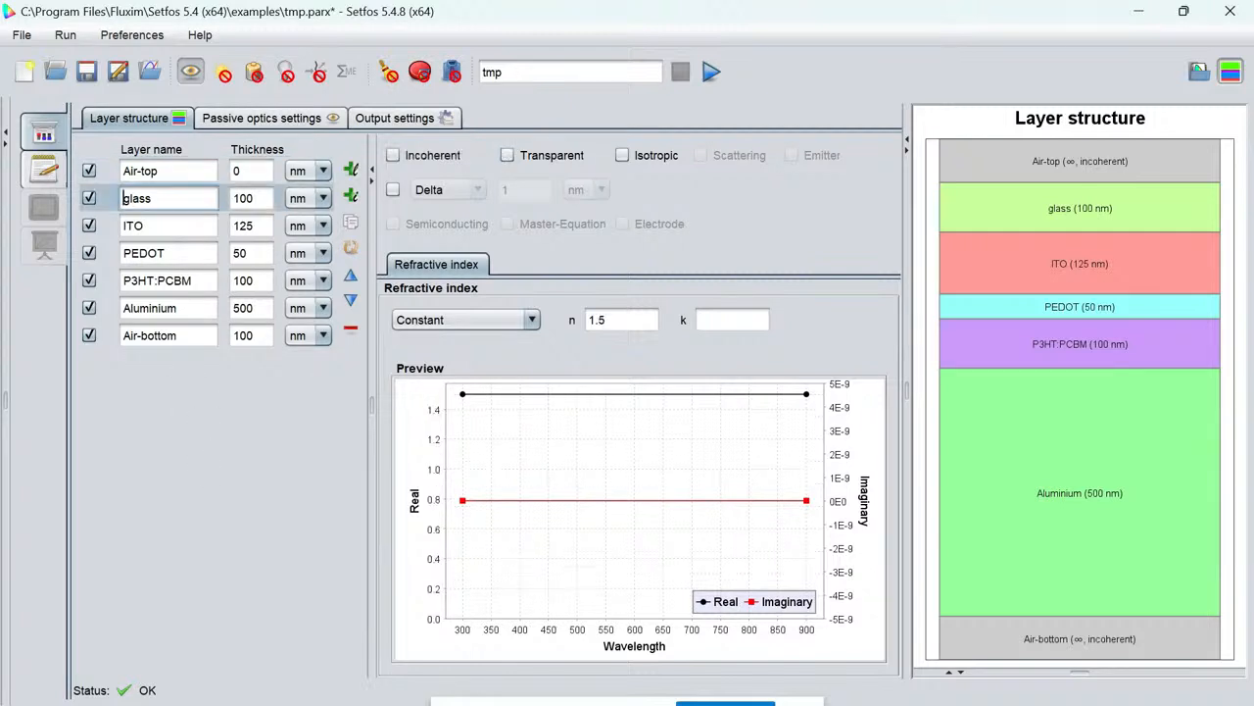
click(159, 171)
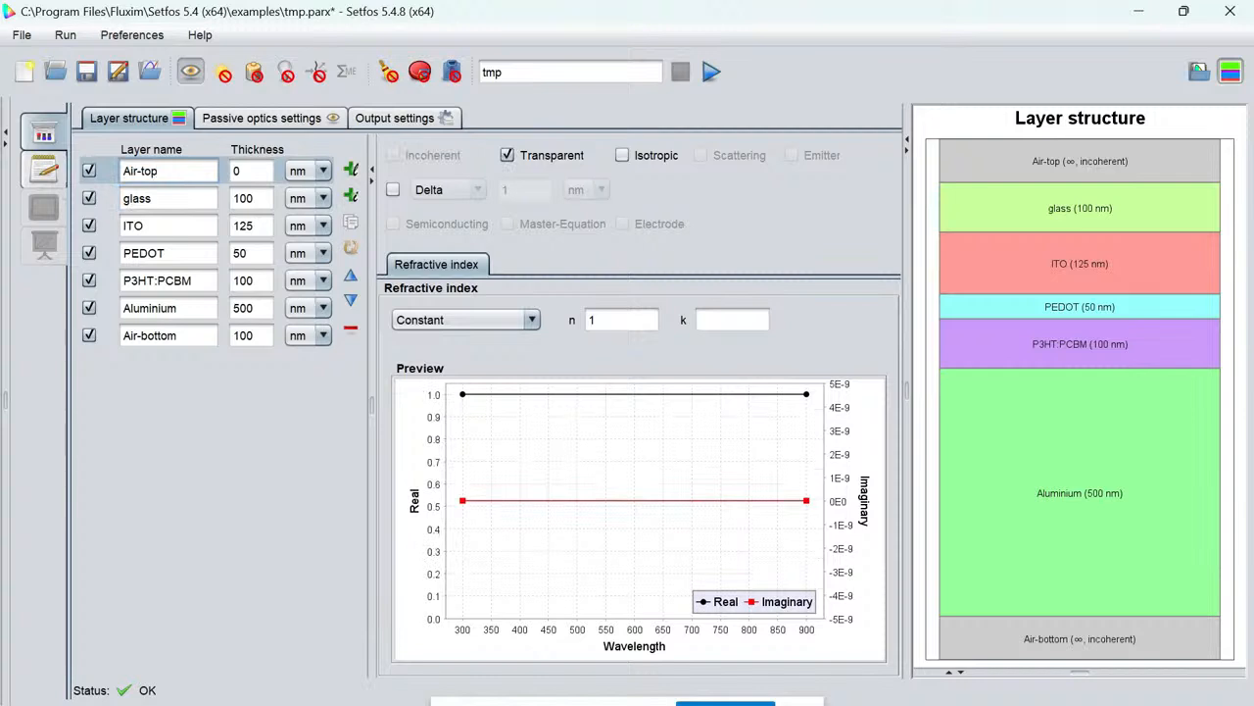
Mark the glass layer as incoherent.
click(168, 336)
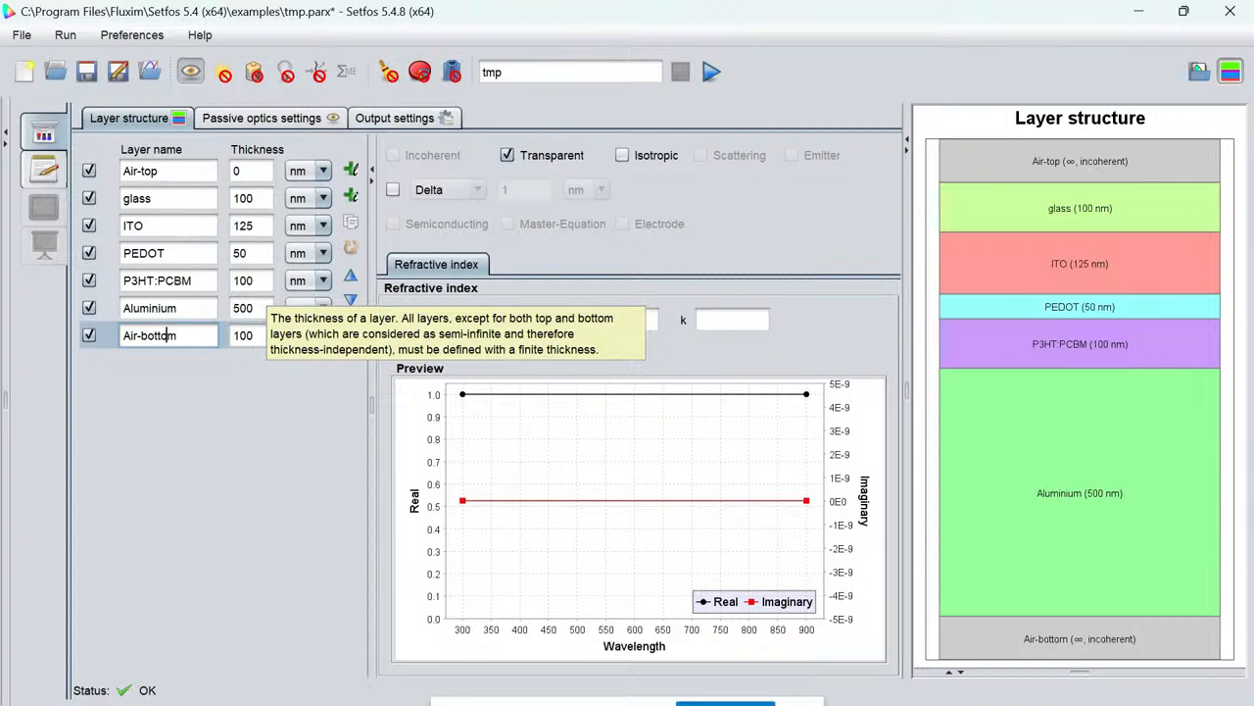
click(169, 198)
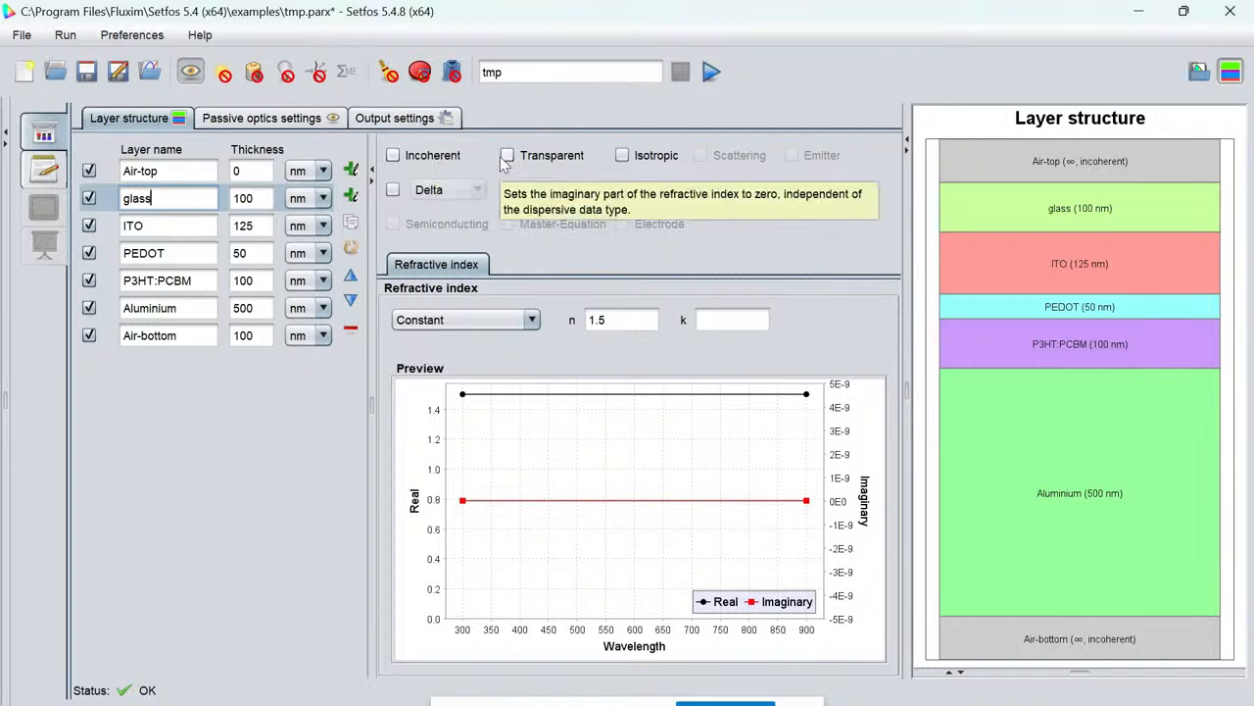
click(393, 155)
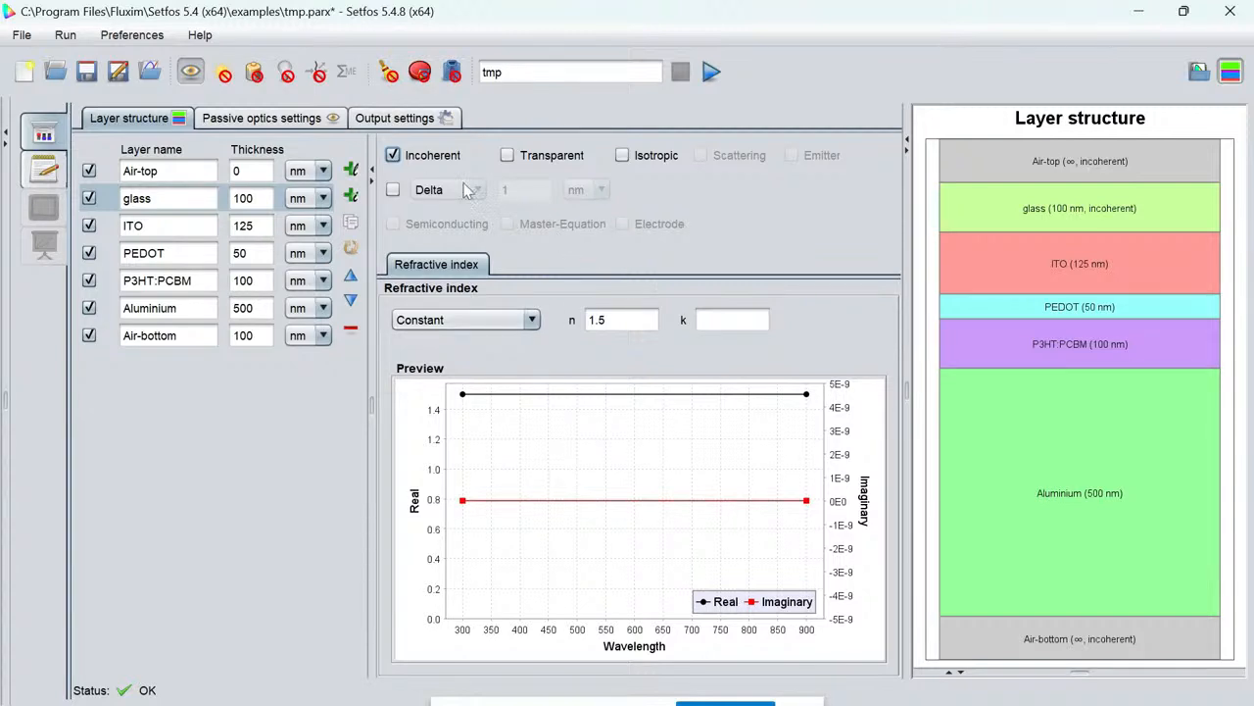
Enable the glass layer's Delta/Elements discretization and set its type to Elements.
click(394, 193)
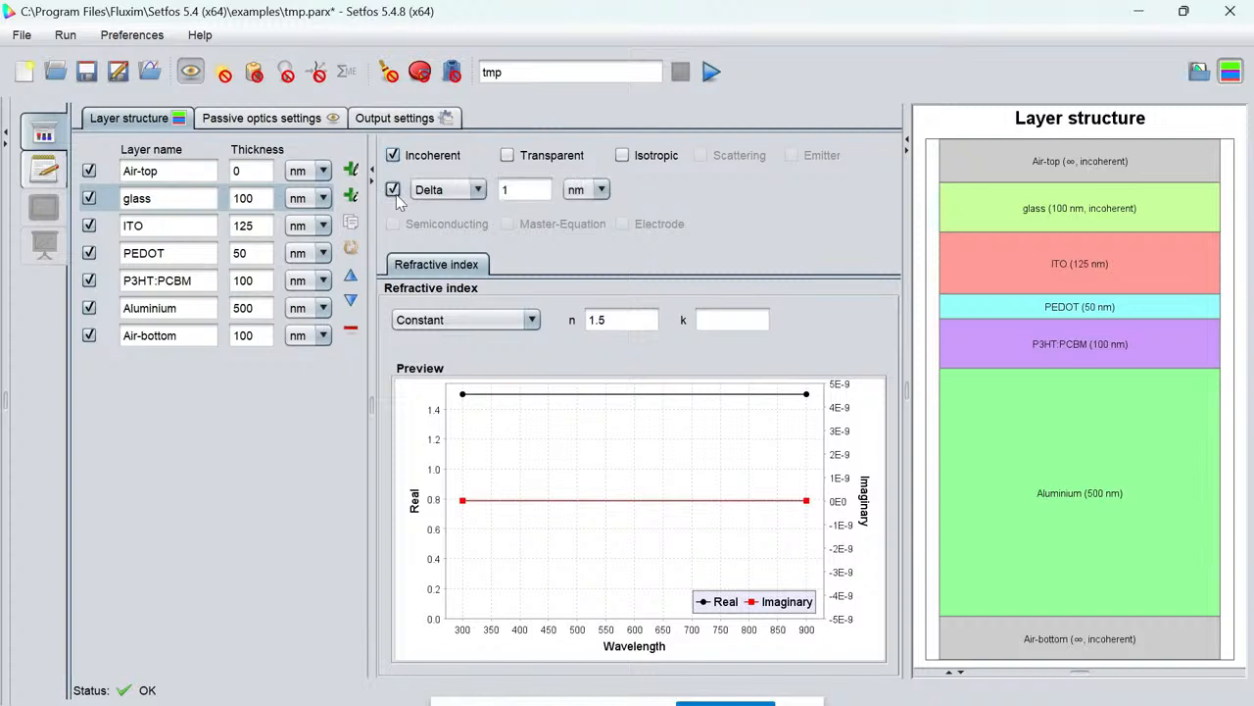
click(480, 191)
click(451, 211)
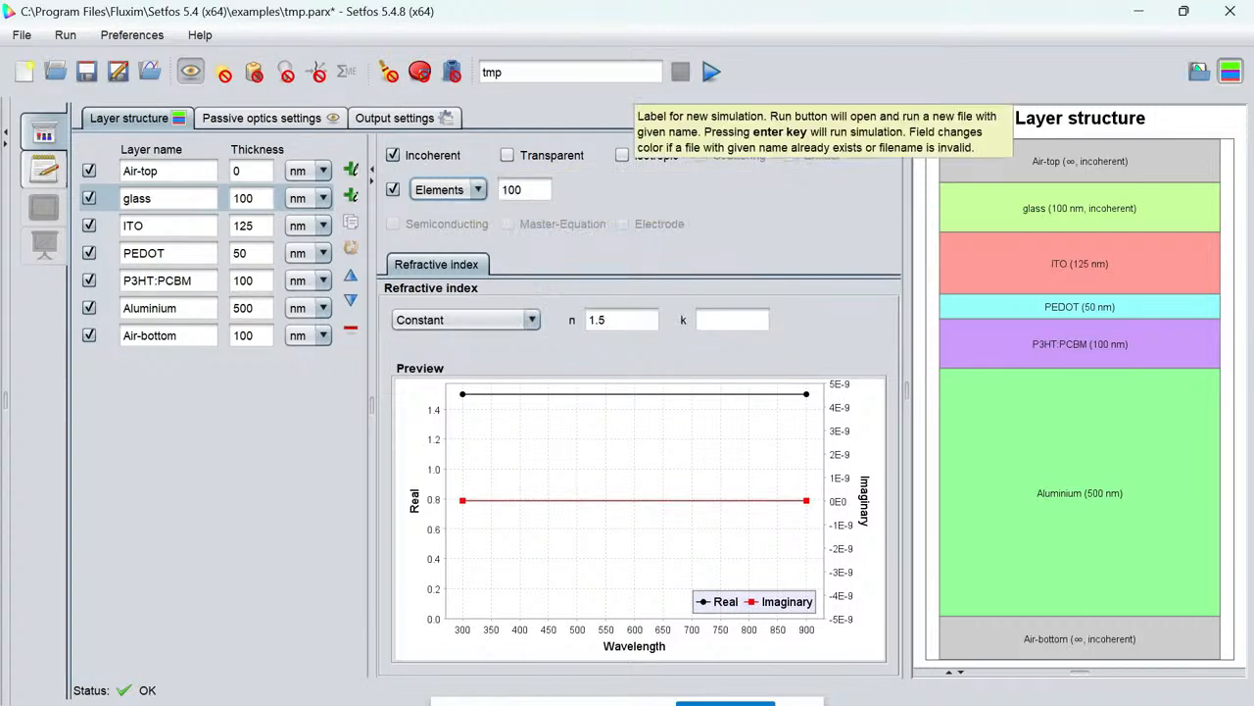
Name the simulation solar-optical and run it.
key(BackSpace)
key(BackSpace)
key(BackSpace)
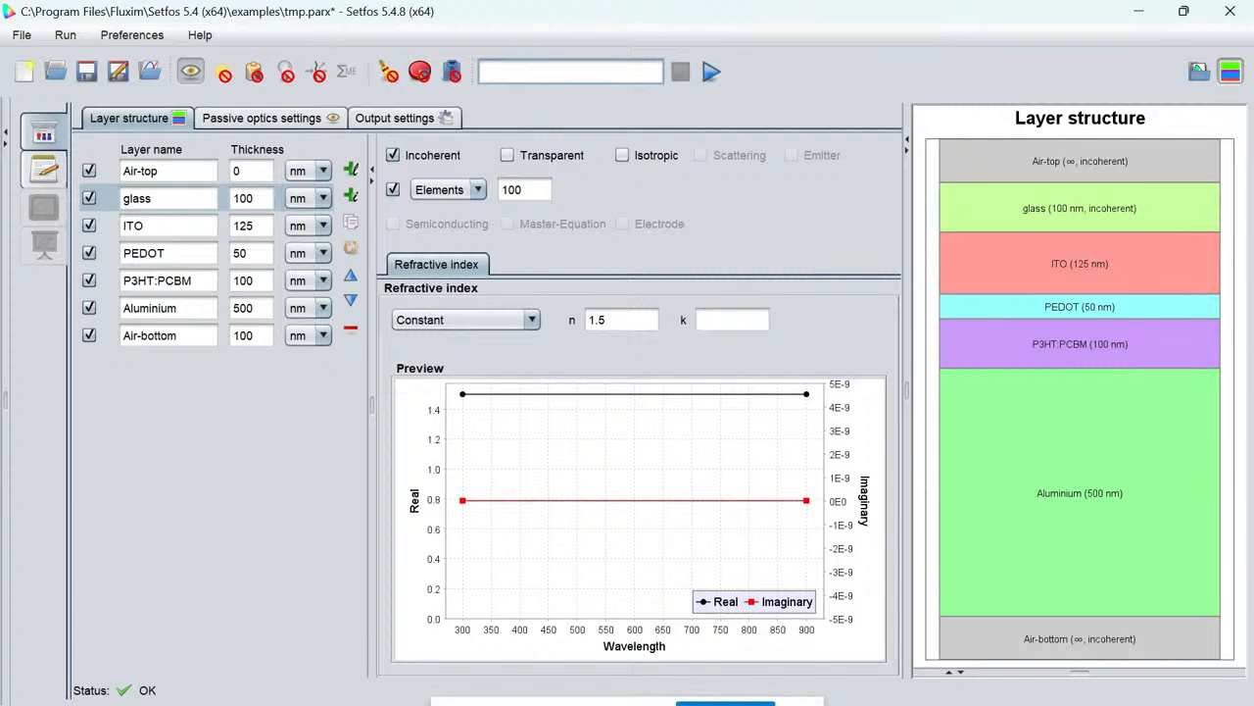
text(solar-optical)
click(714, 75)
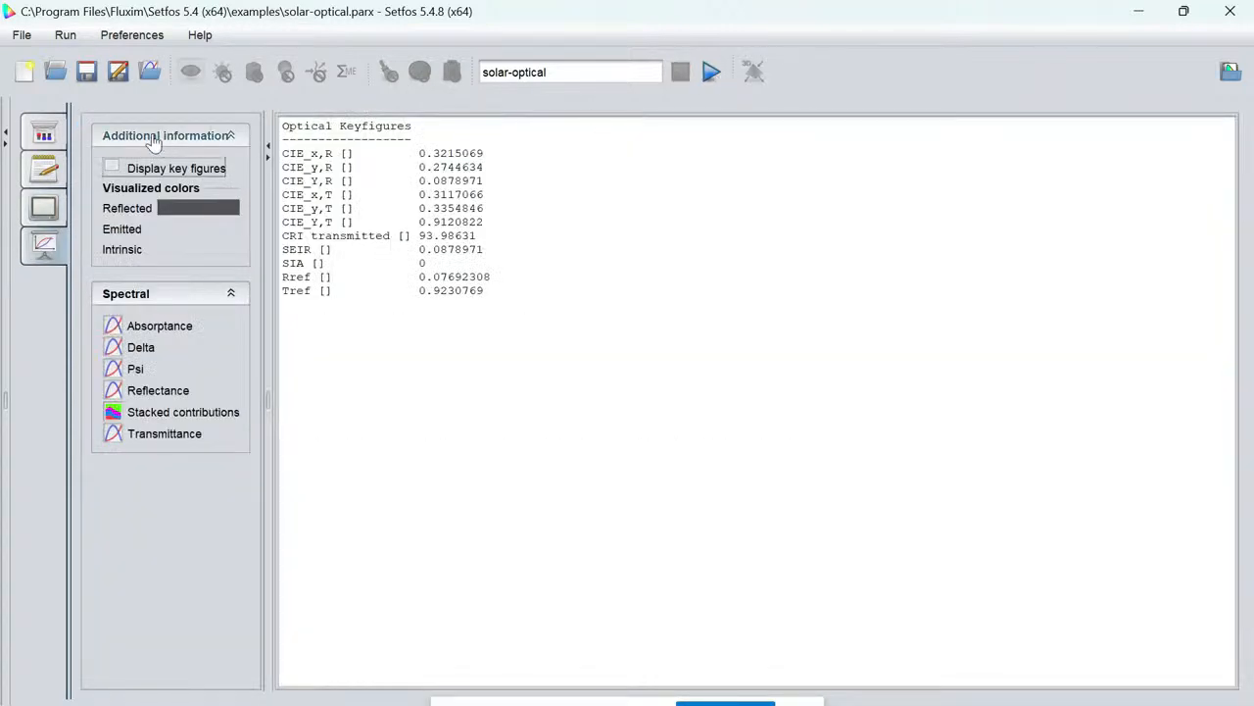
Go back to the simulation setup, activate the absorption mode and show the absorption settings.
click(47, 134)
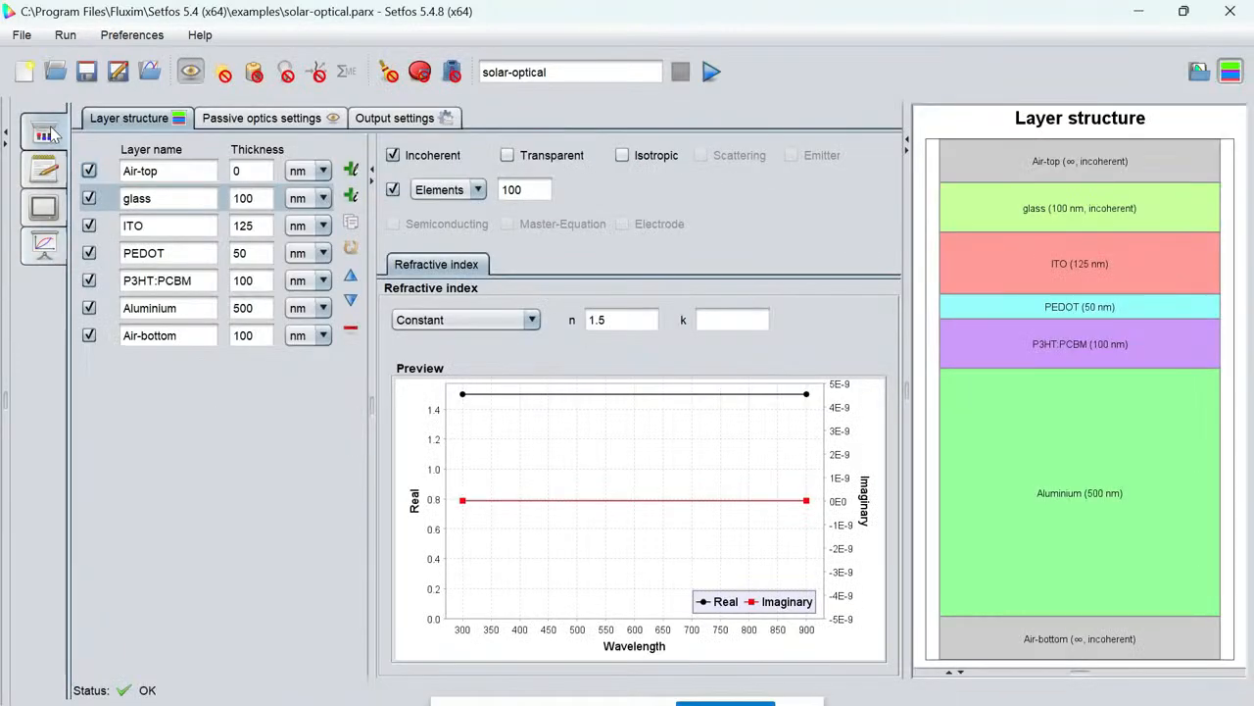
click(225, 77)
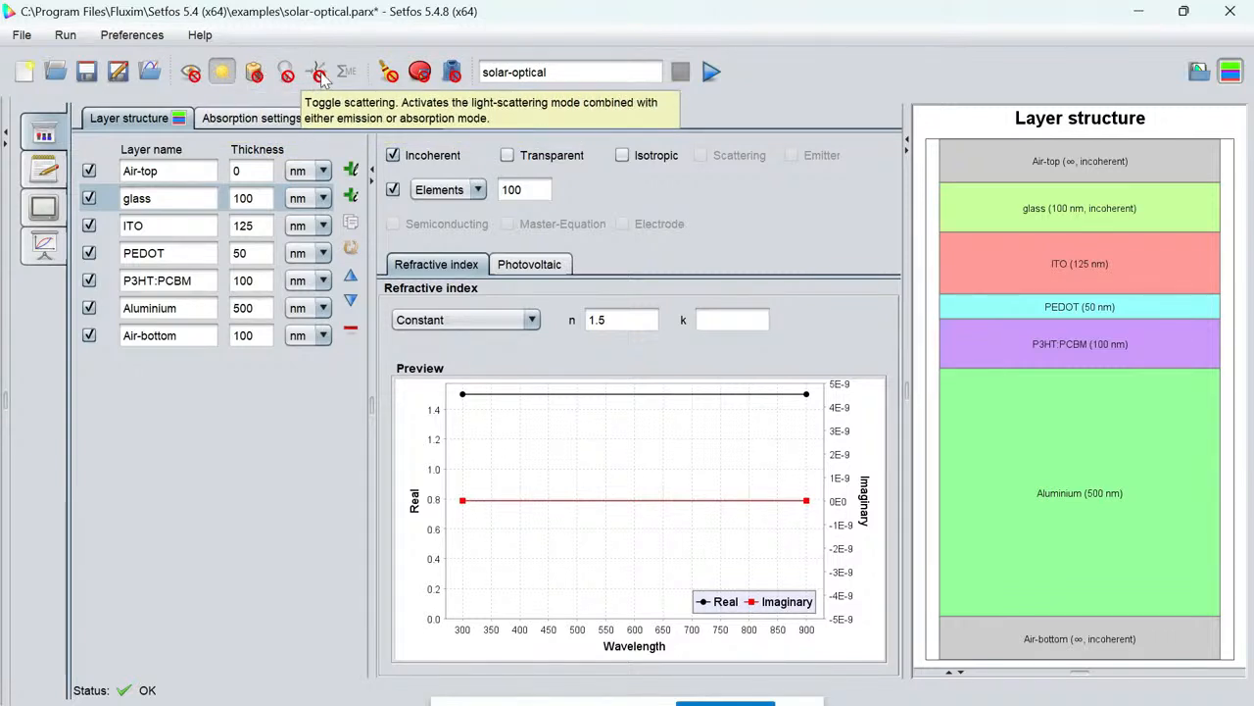
click(227, 119)
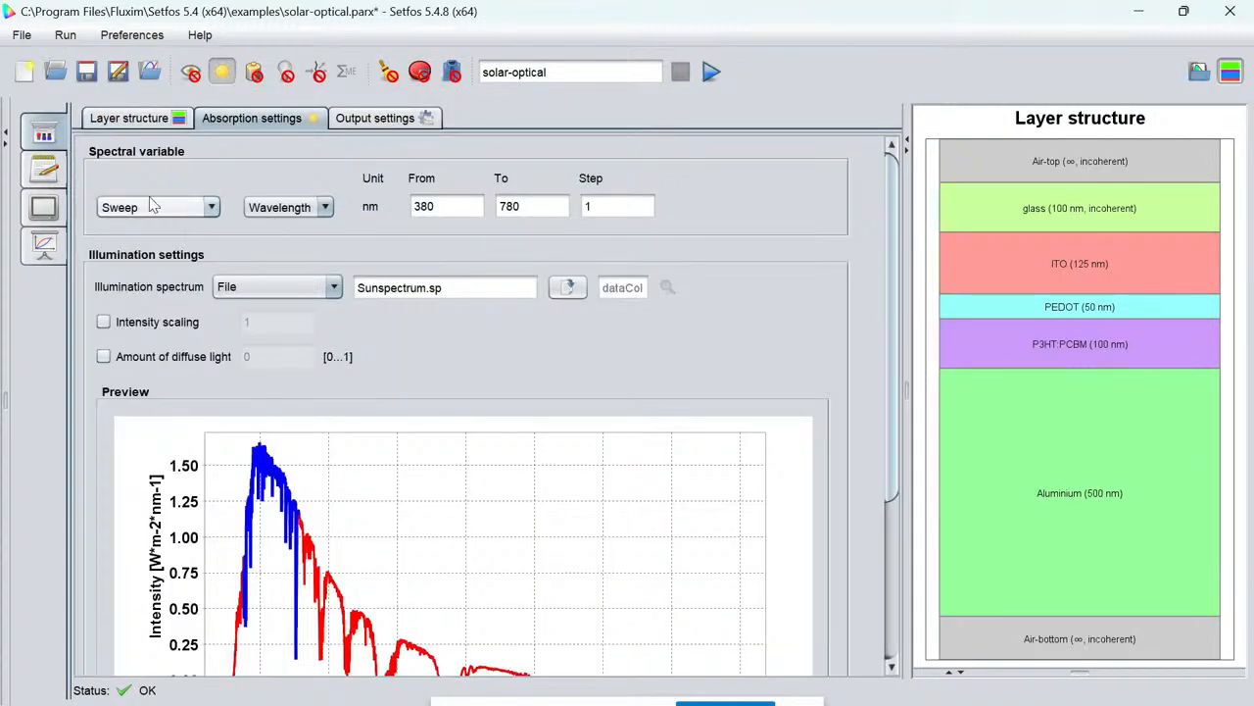
Set the wavelength sweep range of the absorption simulation from 390 to 795 nm.
double_click(428, 207)
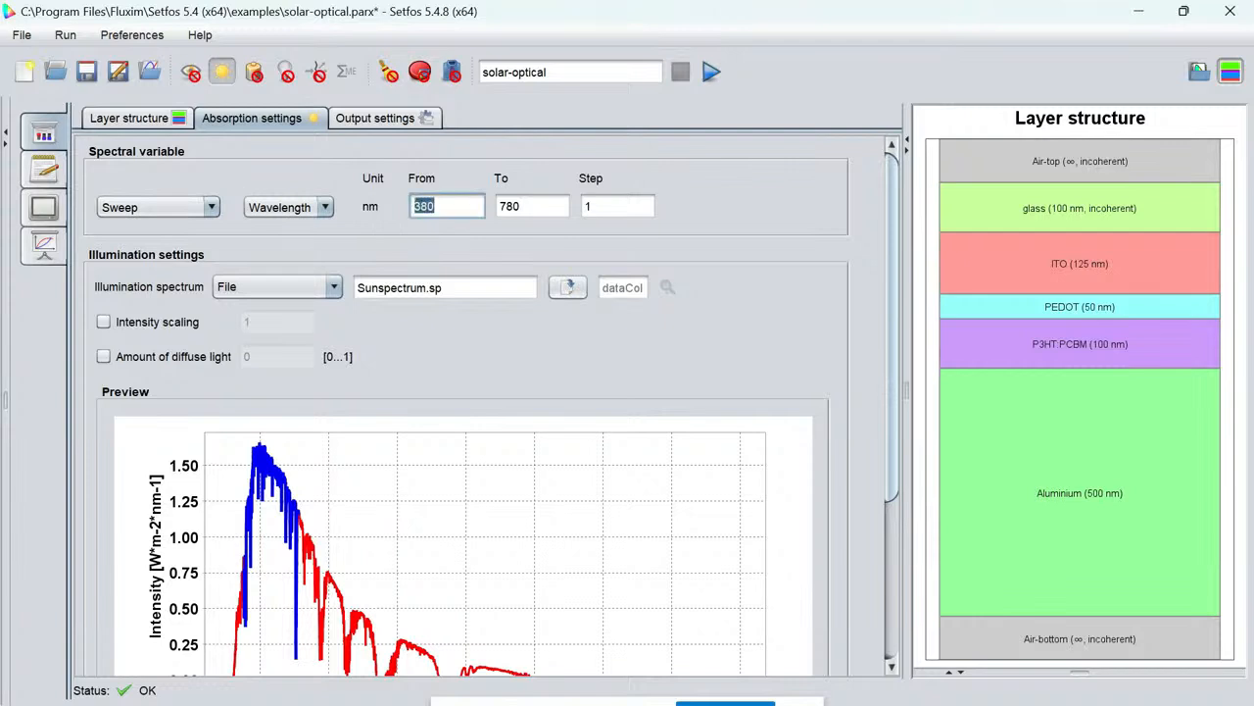
click(523, 206)
click(436, 206)
key(BackSpace)
key(BackSpace)
text(90)
click(528, 207)
key(BackSpace)
key(BackSpace)
text(95)
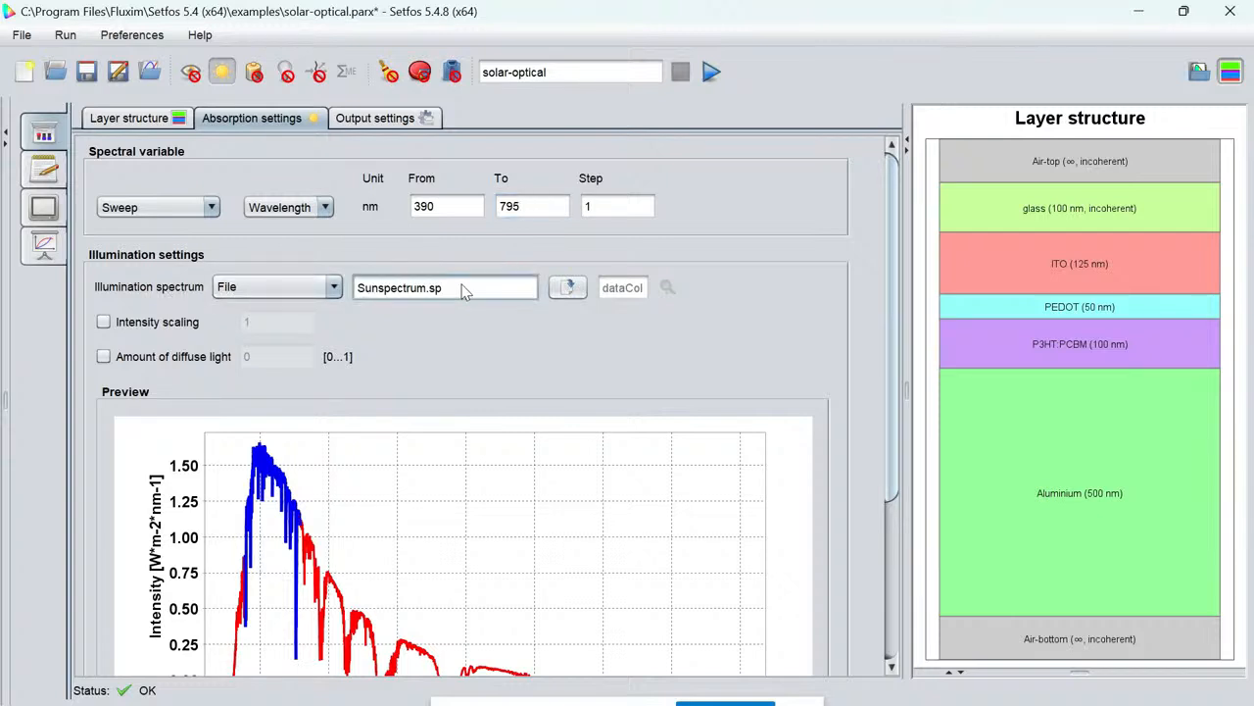
Browse the available sun spectrum files for the illumination spectrum, closing the file selection without loading one.
click(567, 288)
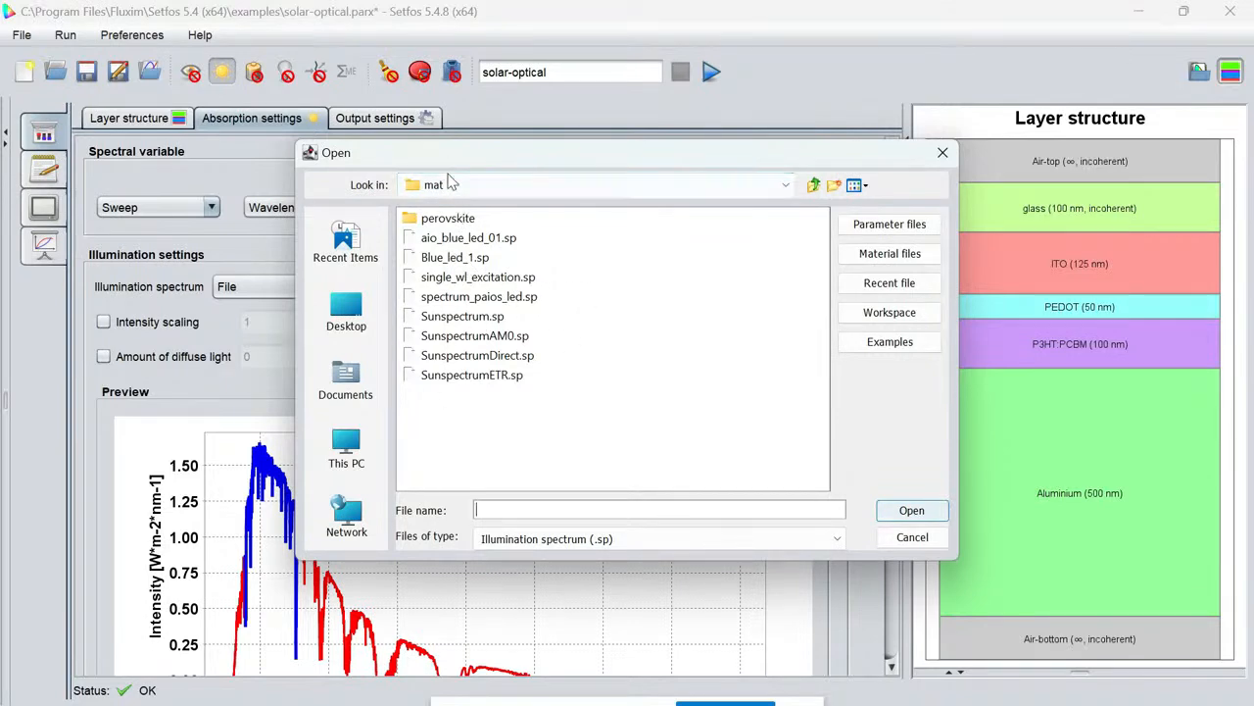
drag(450, 183, 397, 119)
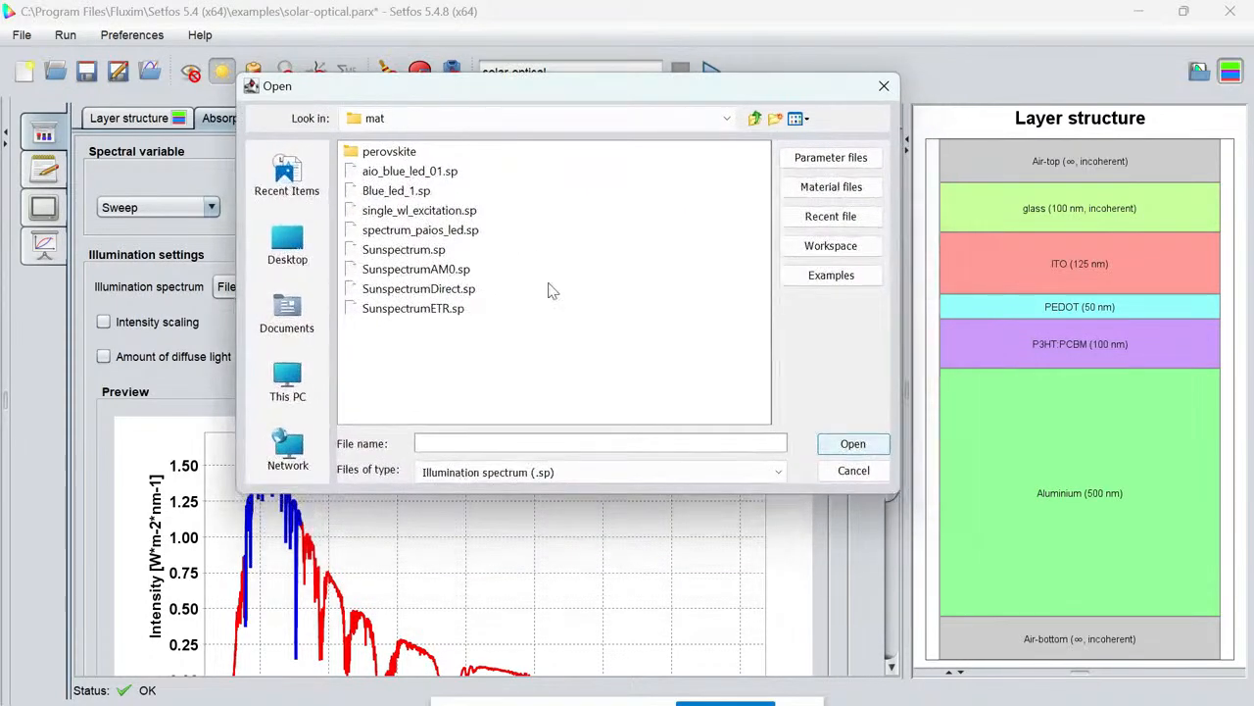
click(431, 270)
click(421, 252)
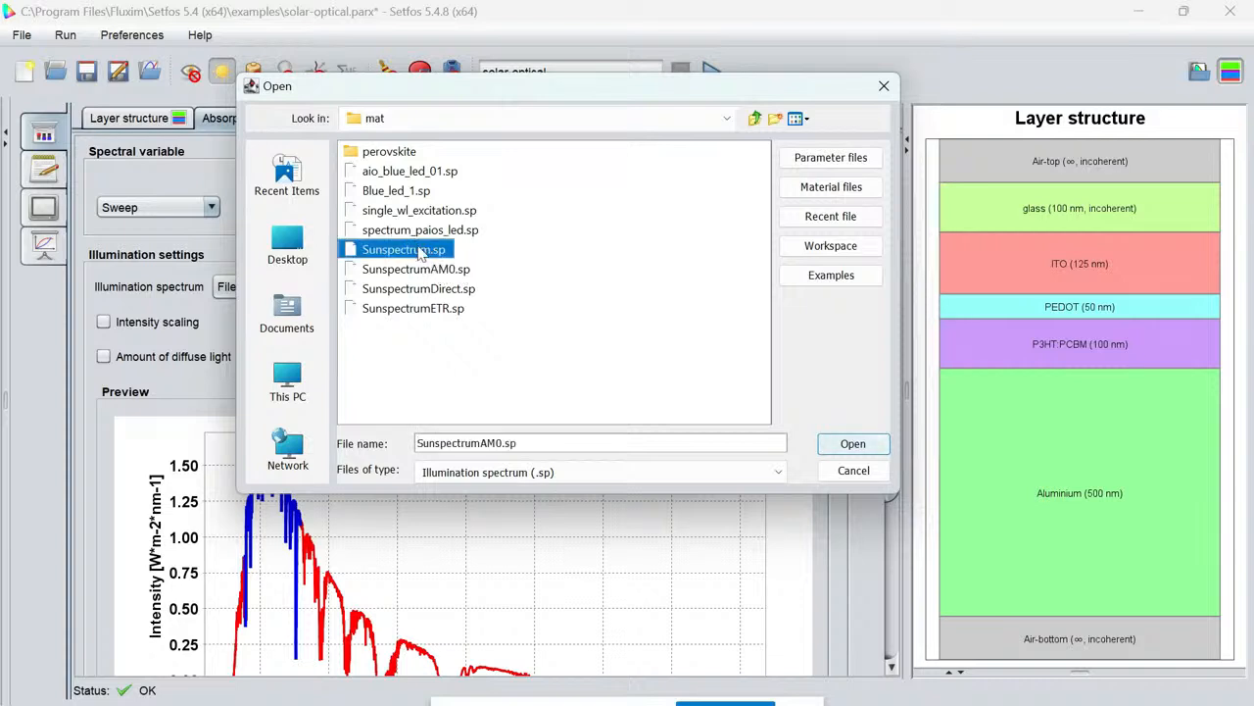
click(438, 289)
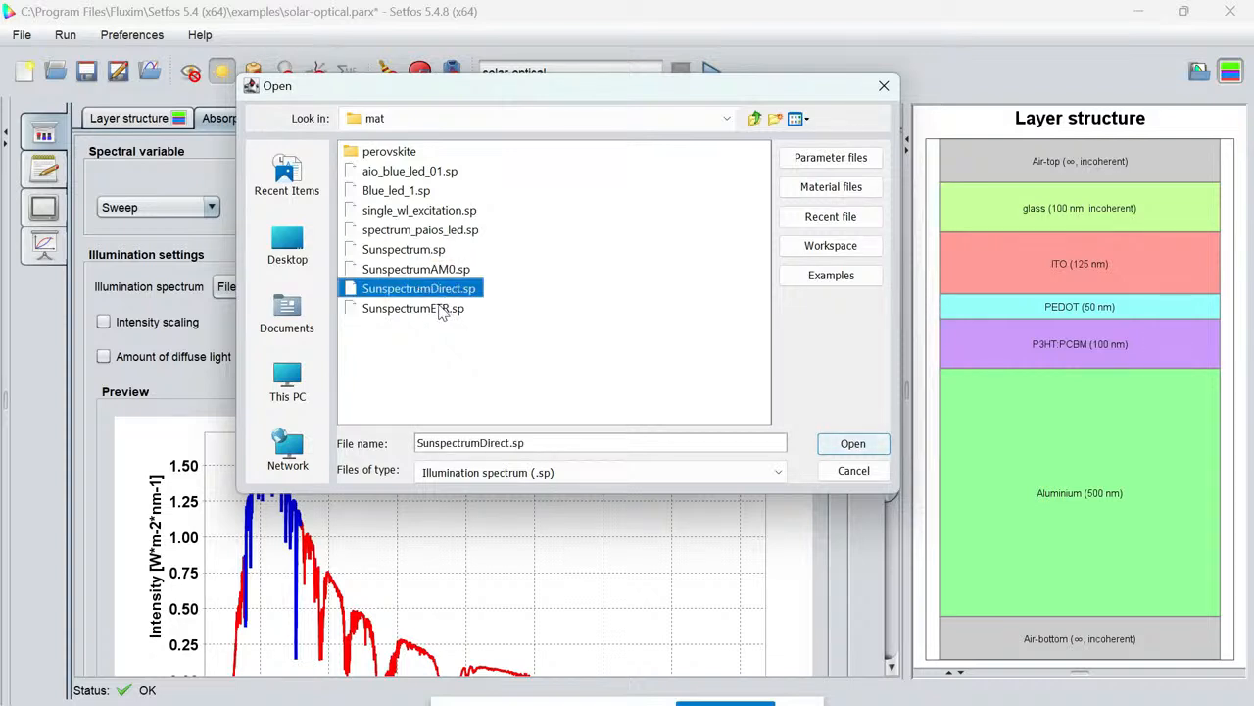
click(442, 310)
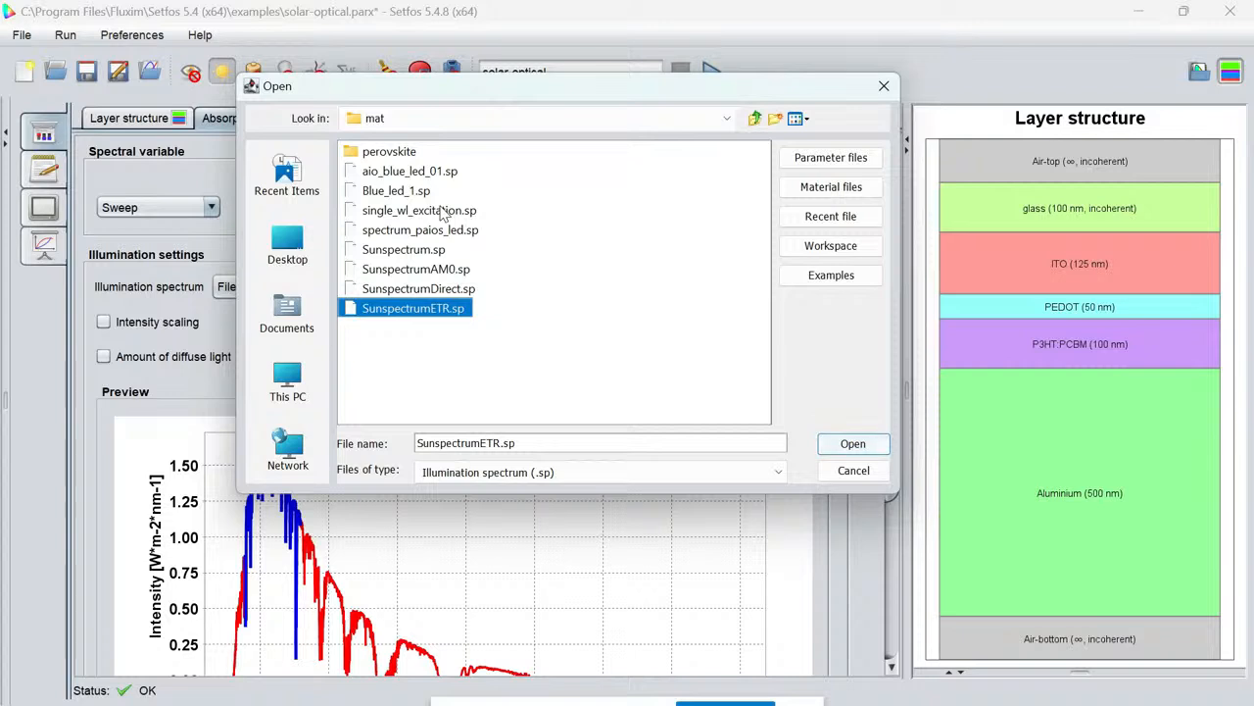
click(883, 88)
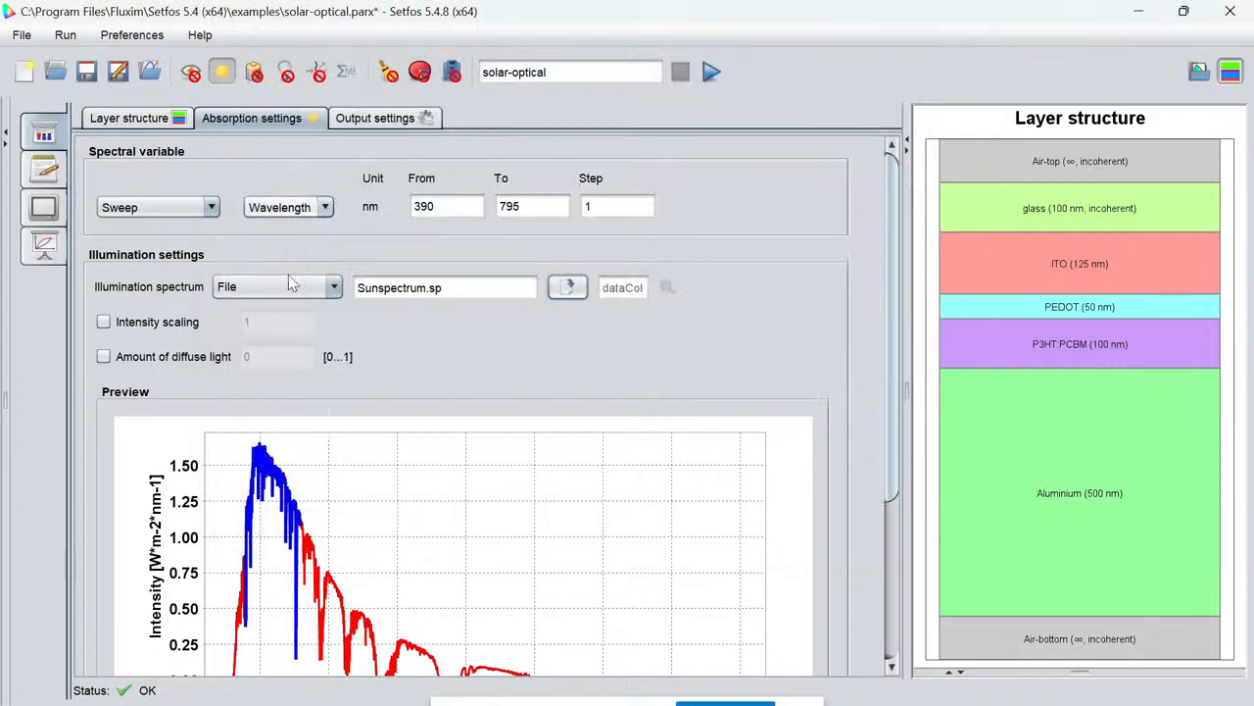
Run the absorption simulation and display the layer absorptances and total absorptance plots.
click(713, 73)
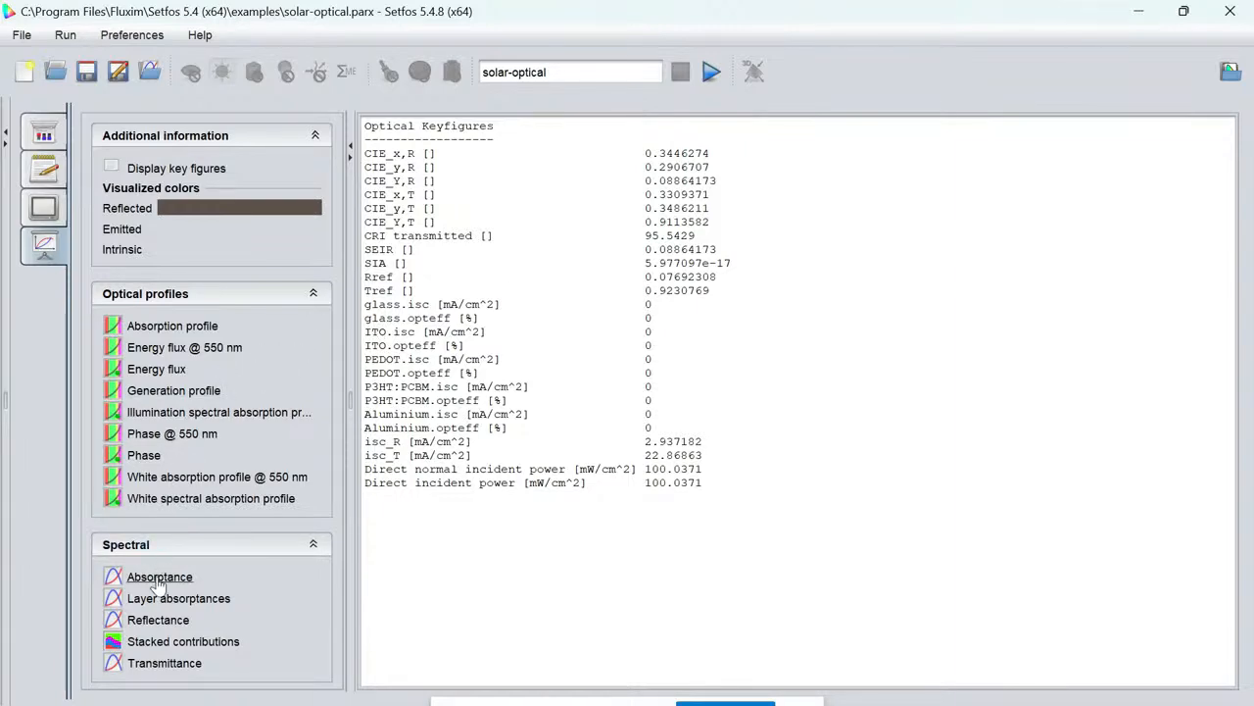
click(157, 602)
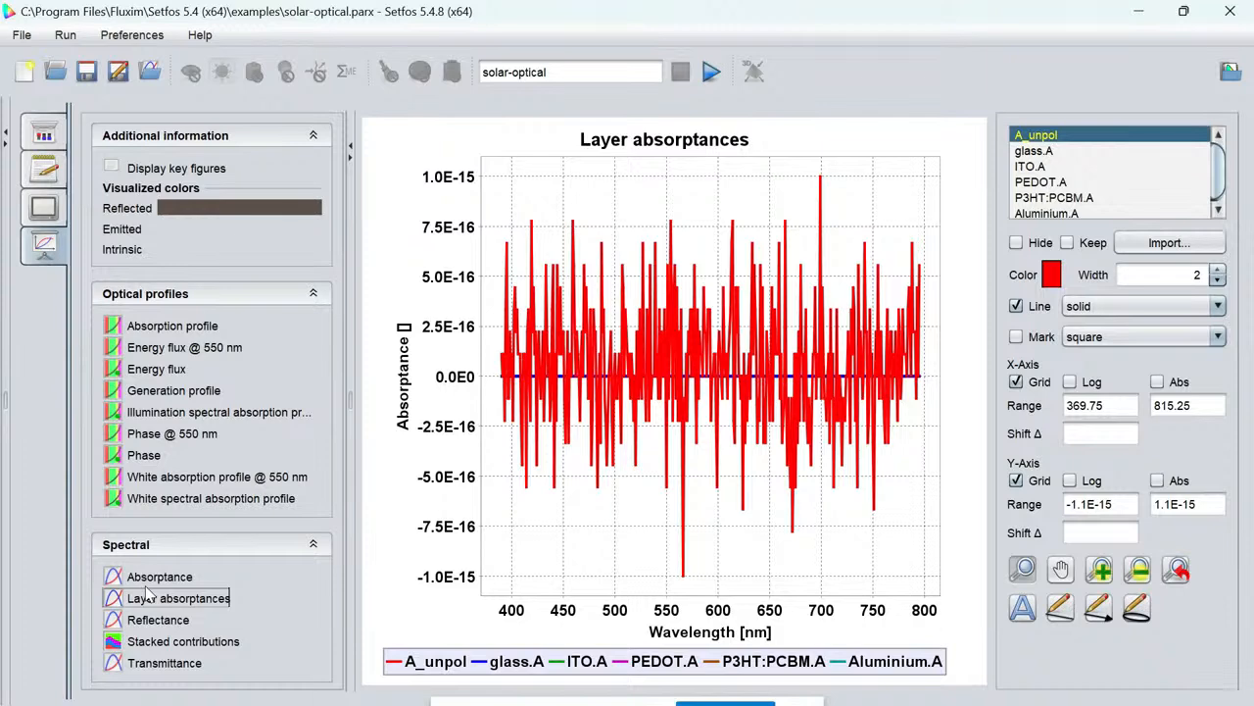
click(147, 578)
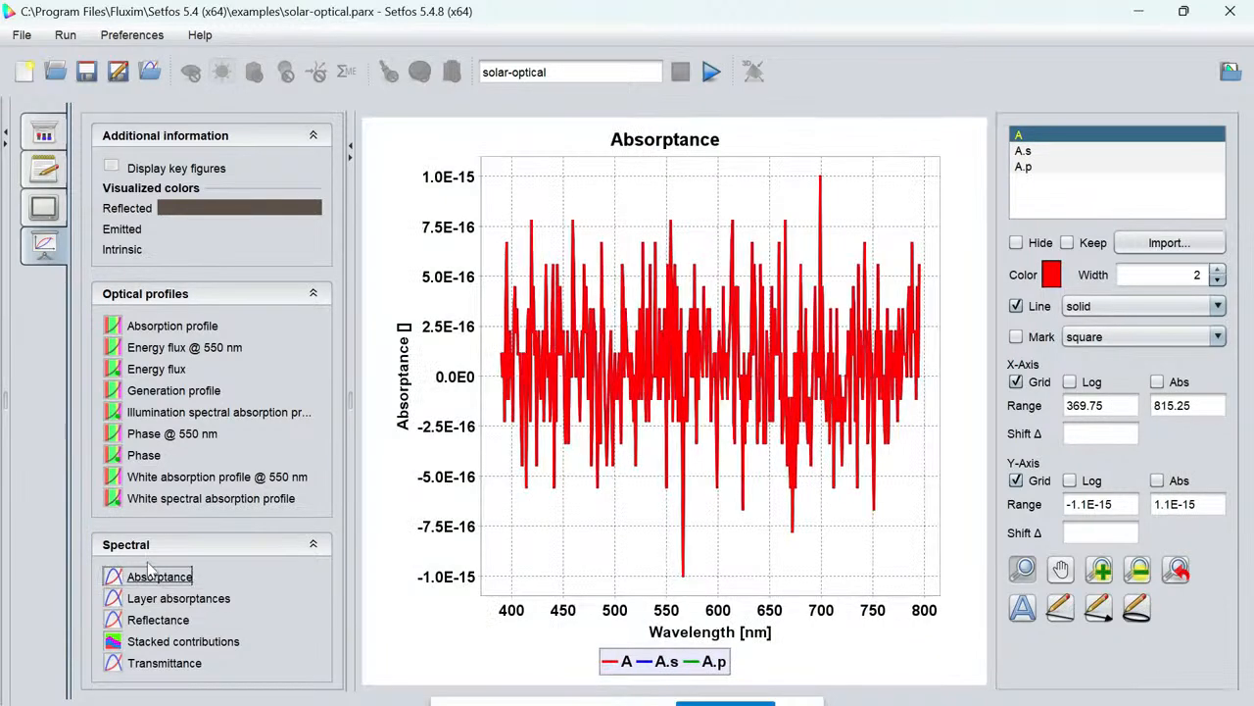
Return the glass layer's discretization type to Delta, disable the discretization option and rerun the simulation.
click(53, 121)
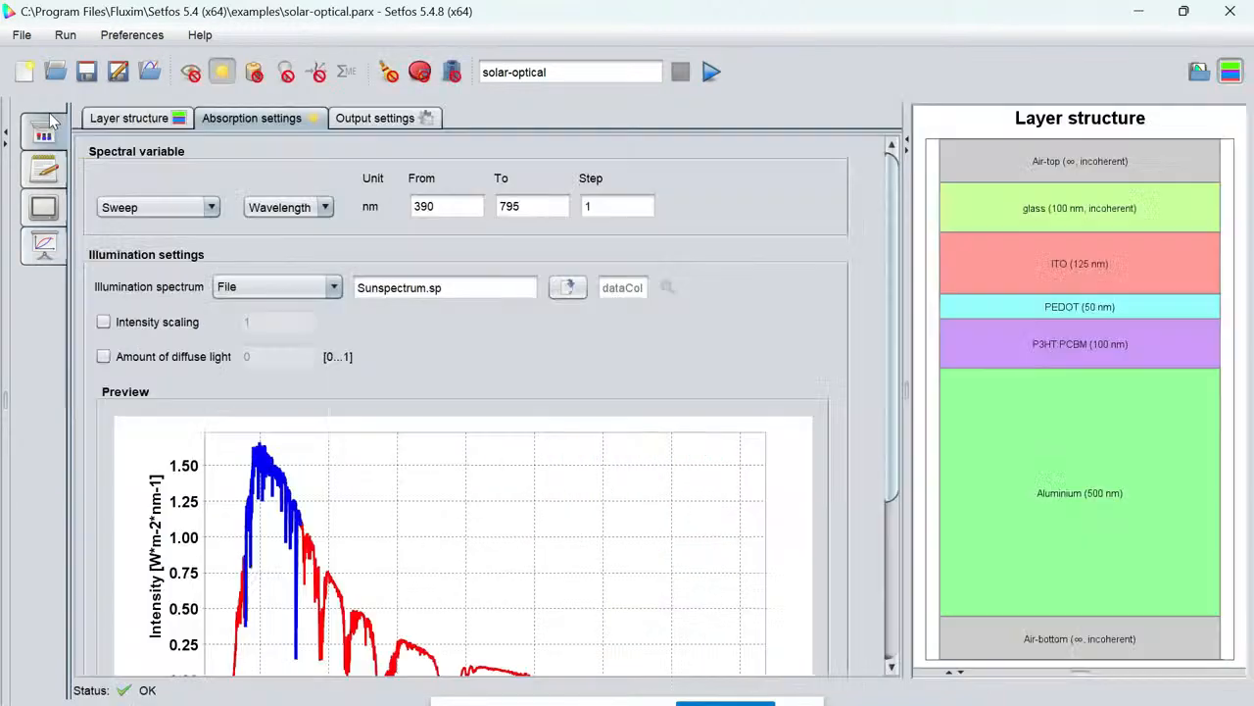
click(117, 119)
click(393, 190)
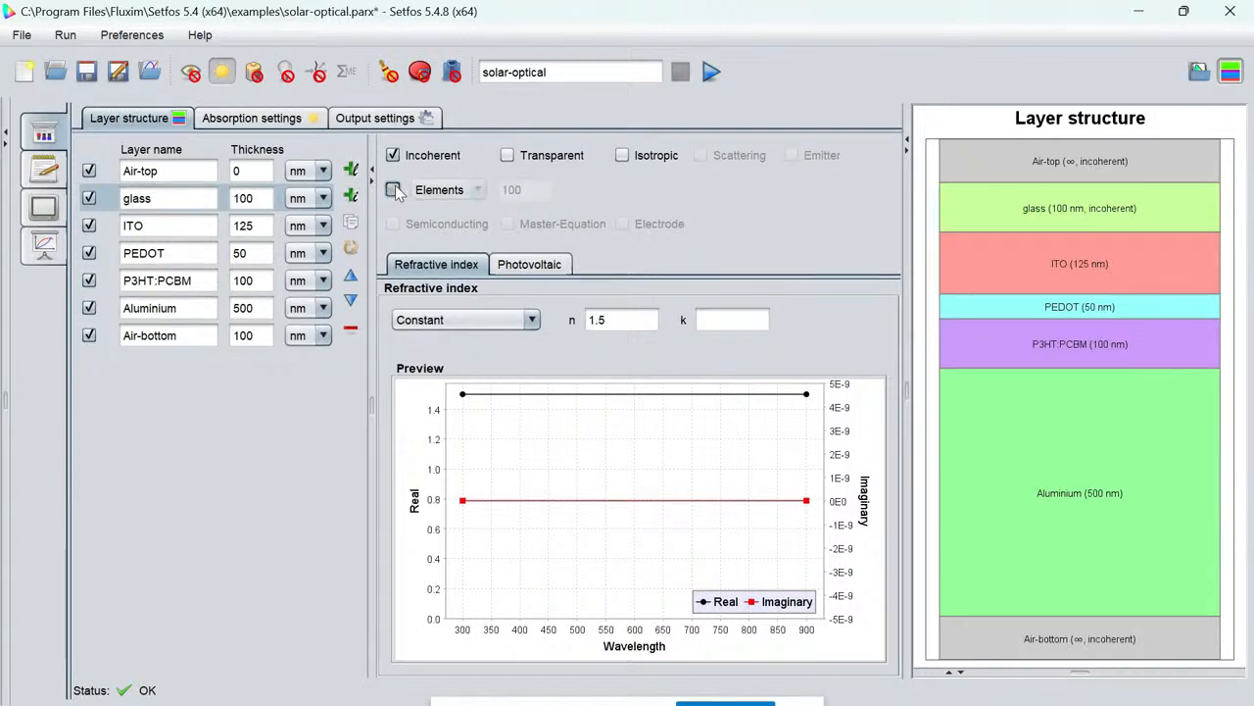
click(393, 189)
click(393, 189)
click(393, 190)
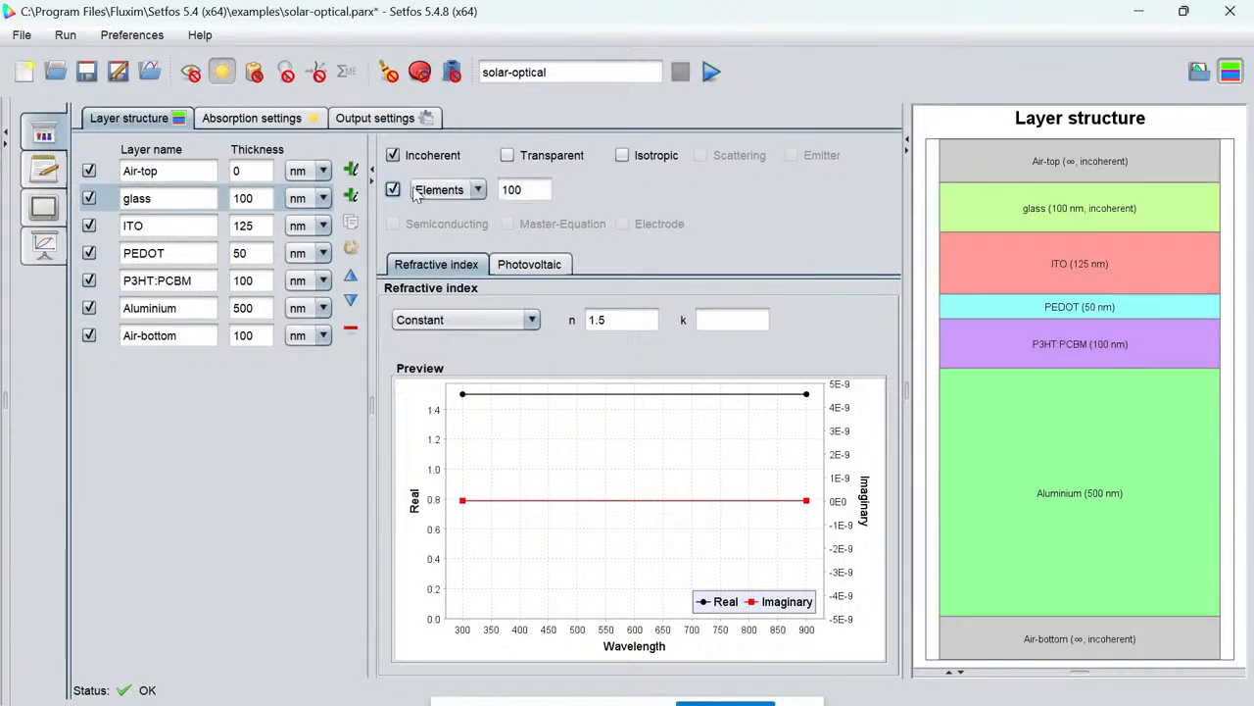
click(477, 189)
click(442, 231)
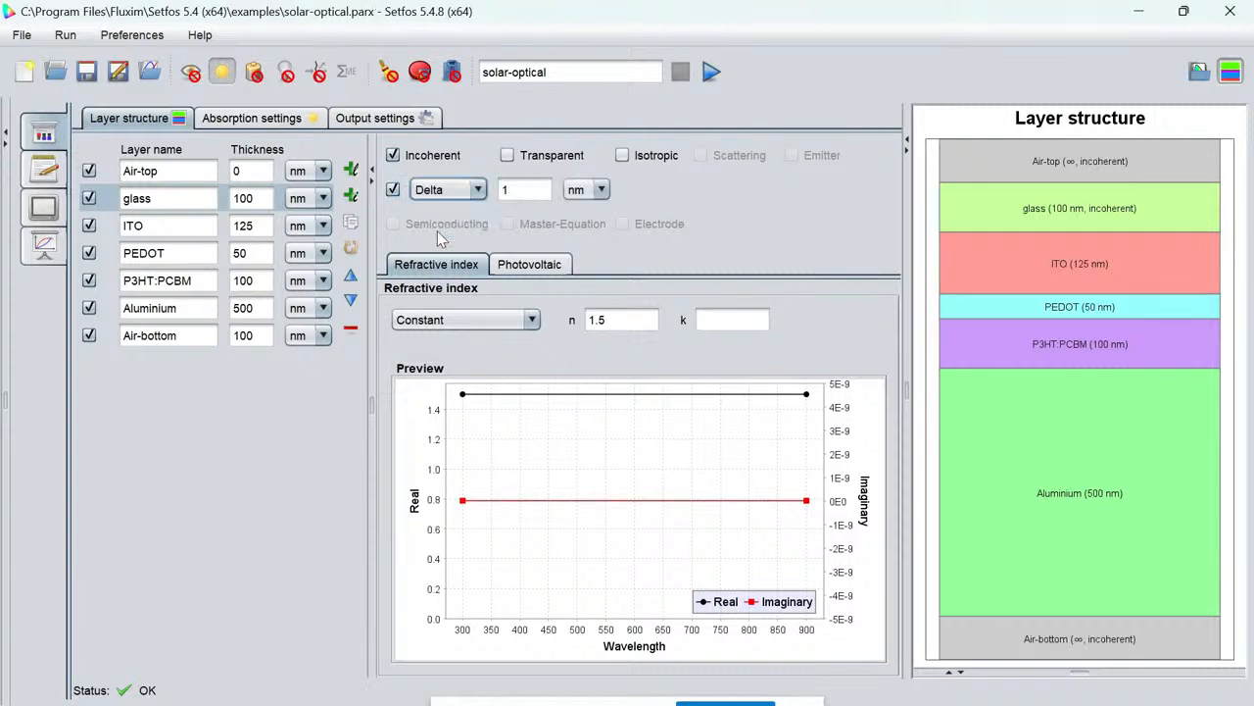
click(393, 190)
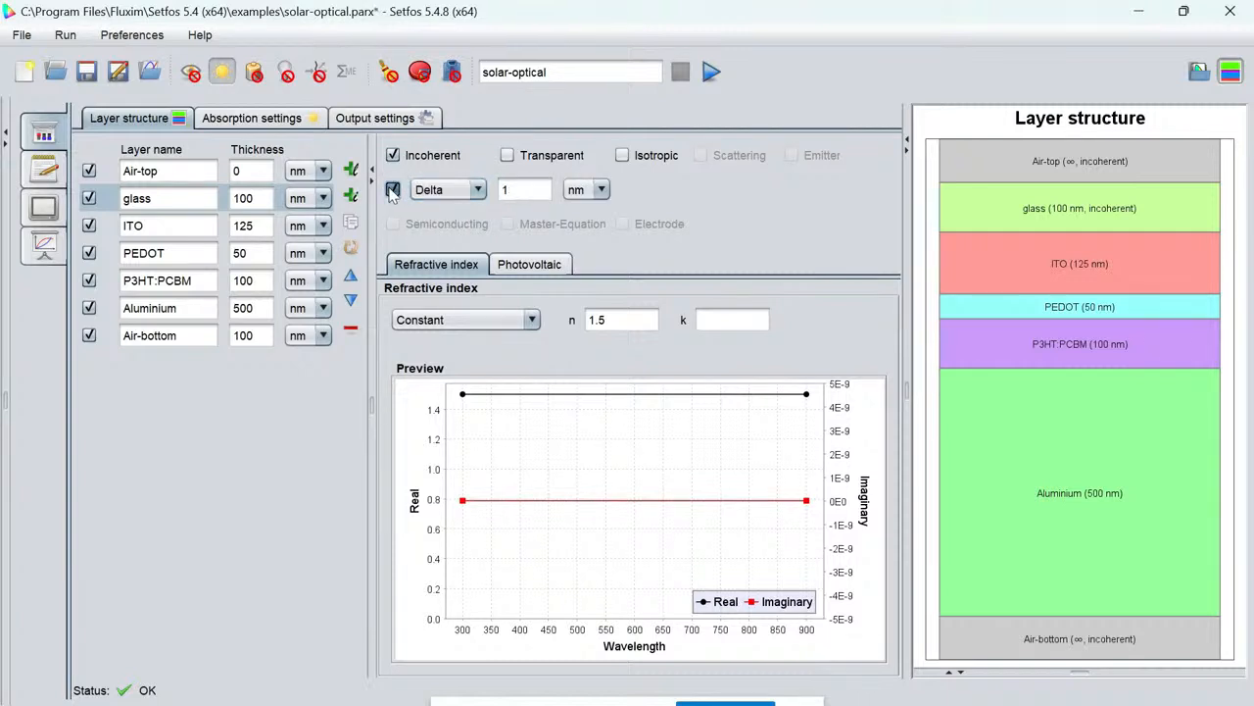
click(713, 73)
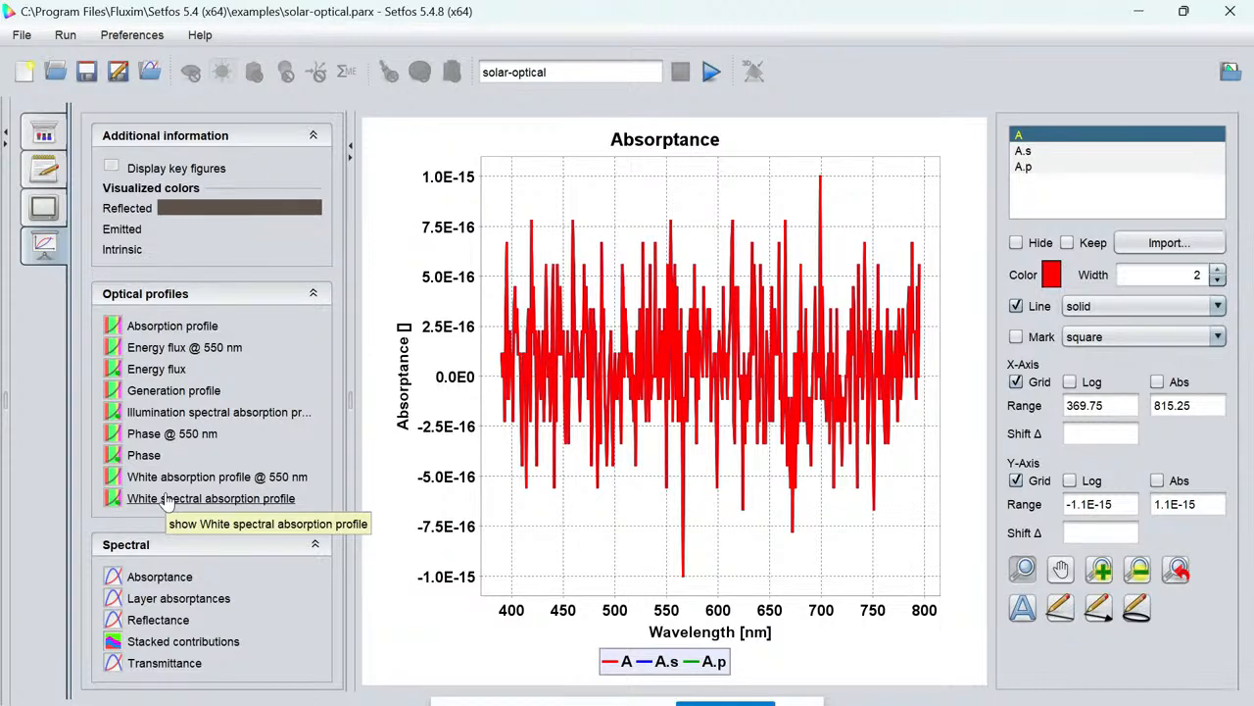
Review the optical properties and refractive indices of the layers from glass down to Aluminium in the layer structure.
click(43, 137)
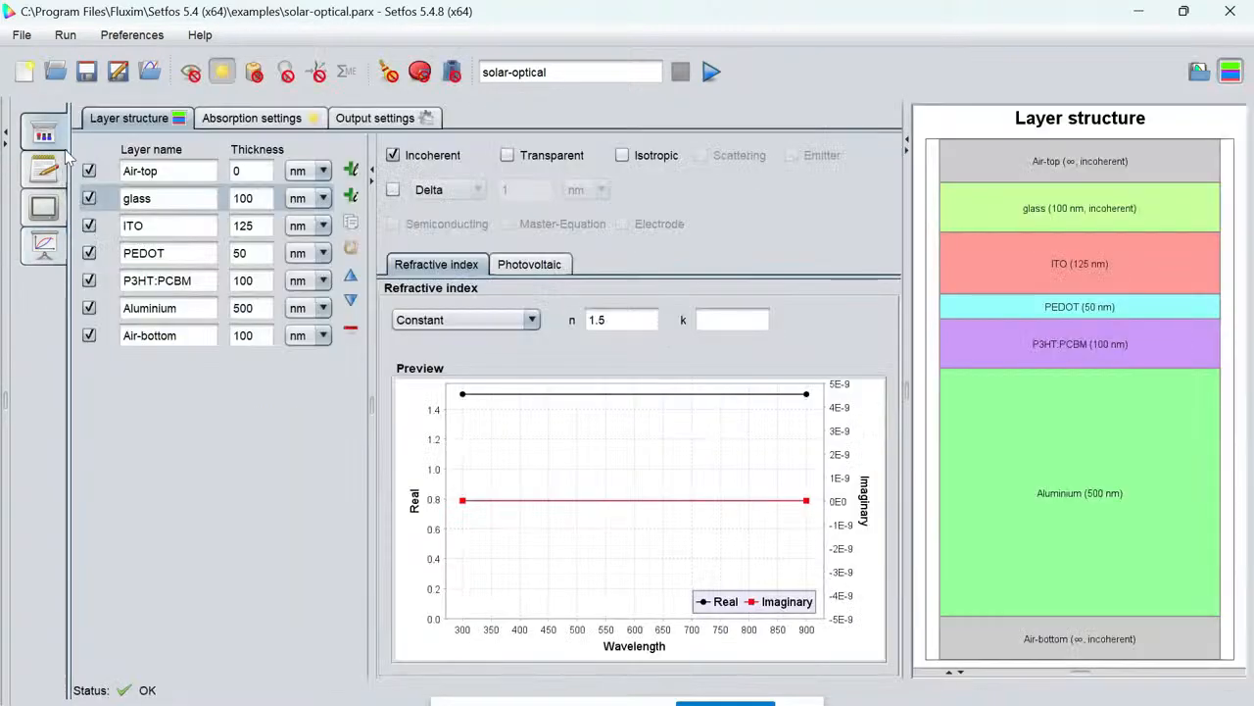
click(152, 225)
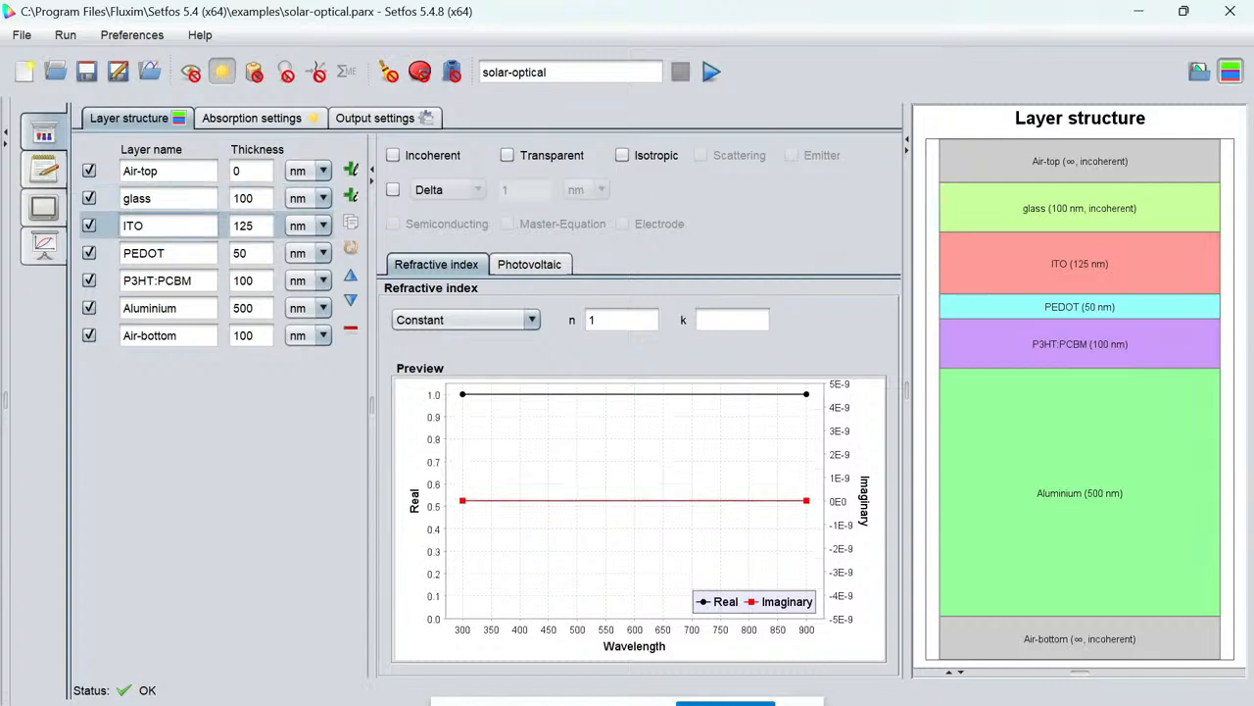
click(154, 198)
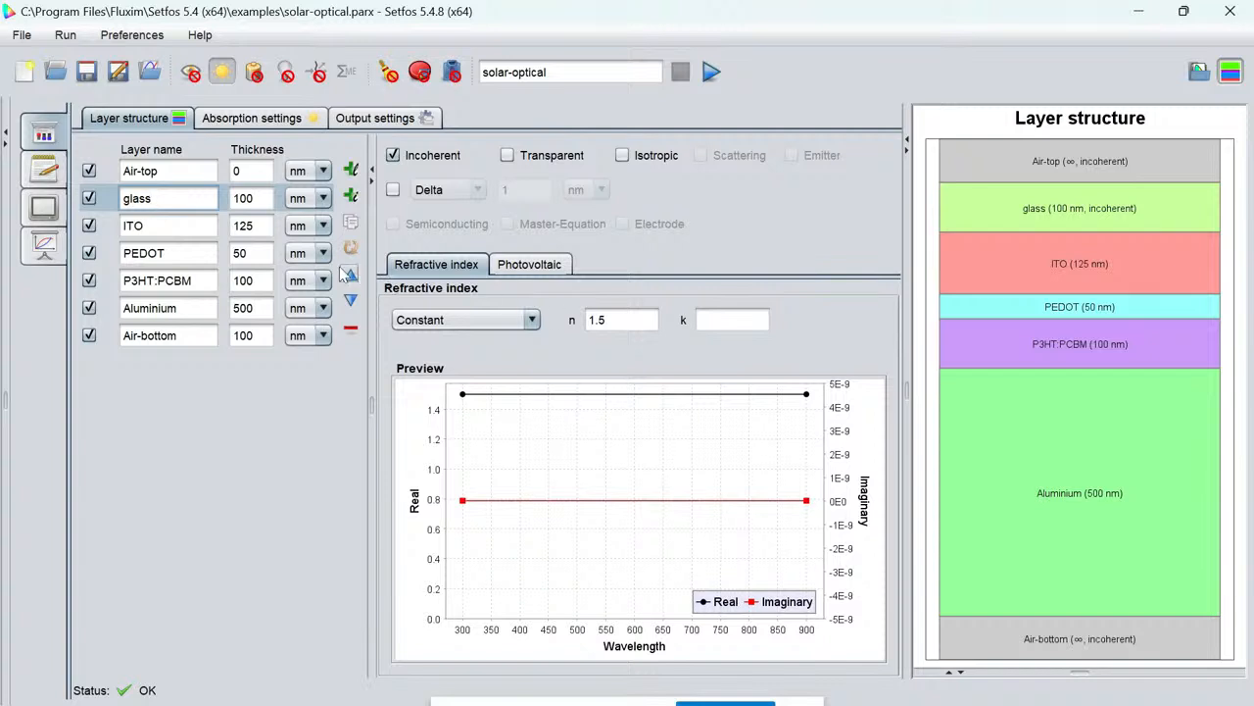
click(151, 225)
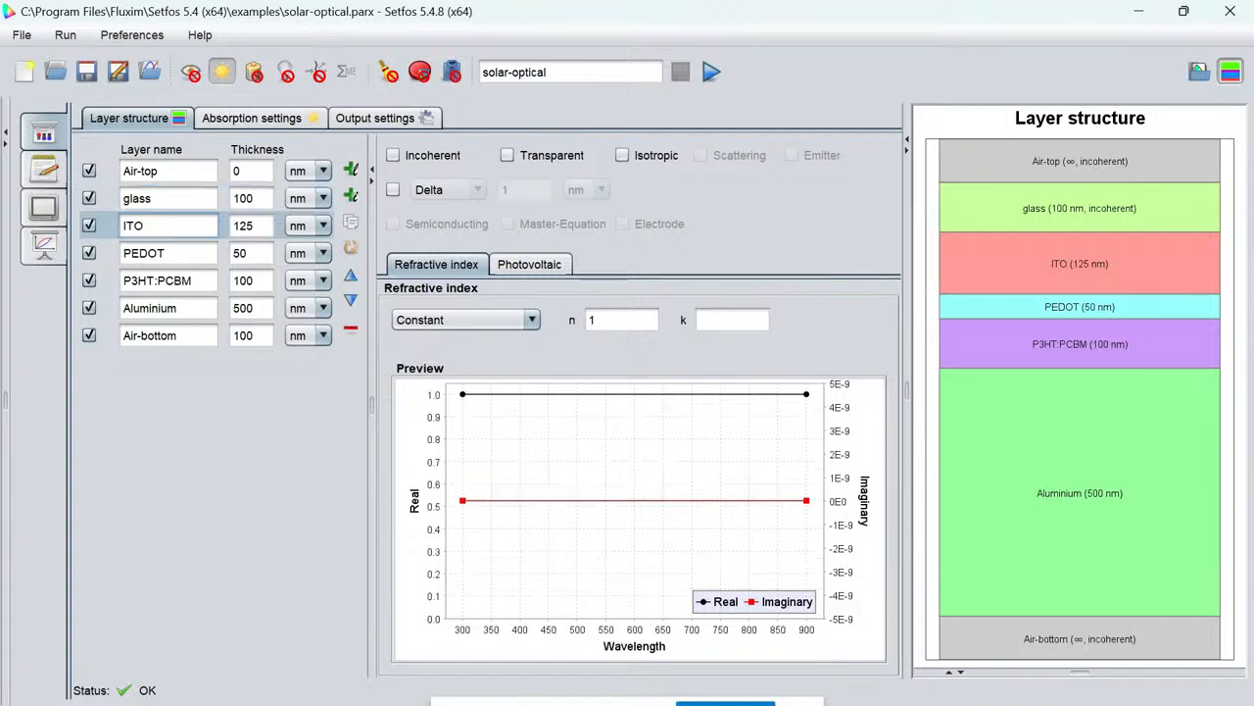
click(147, 253)
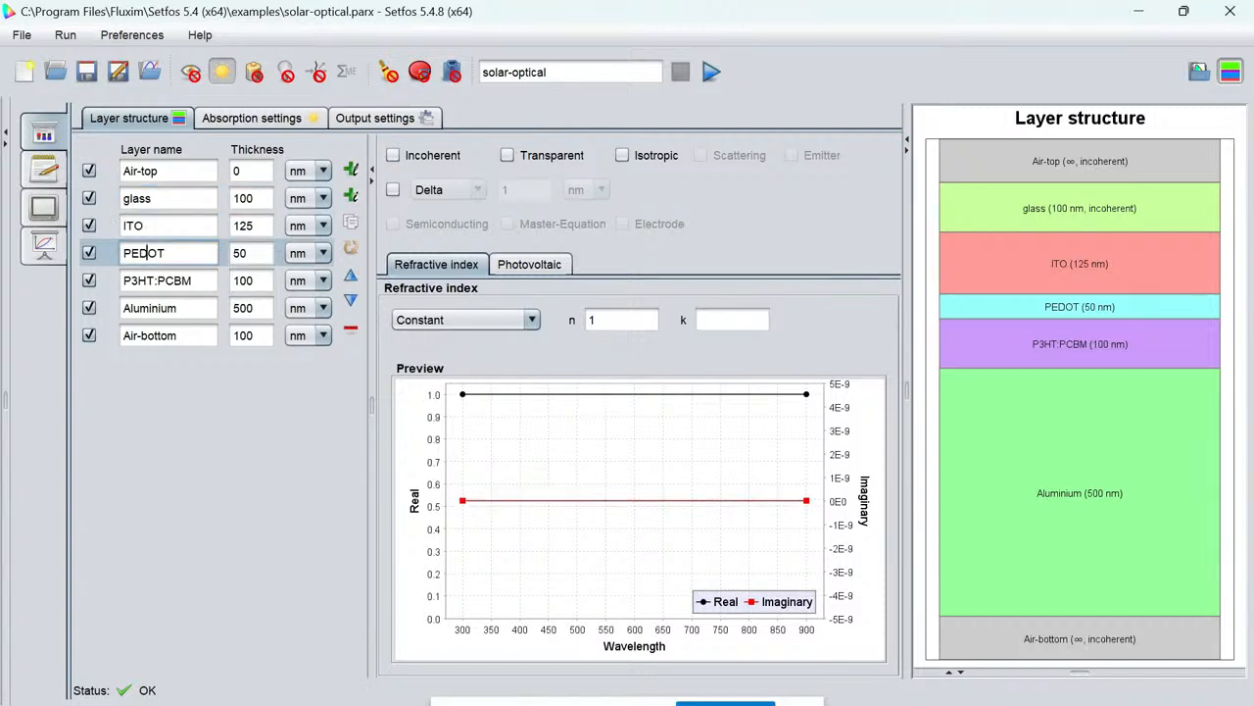
click(157, 281)
click(175, 307)
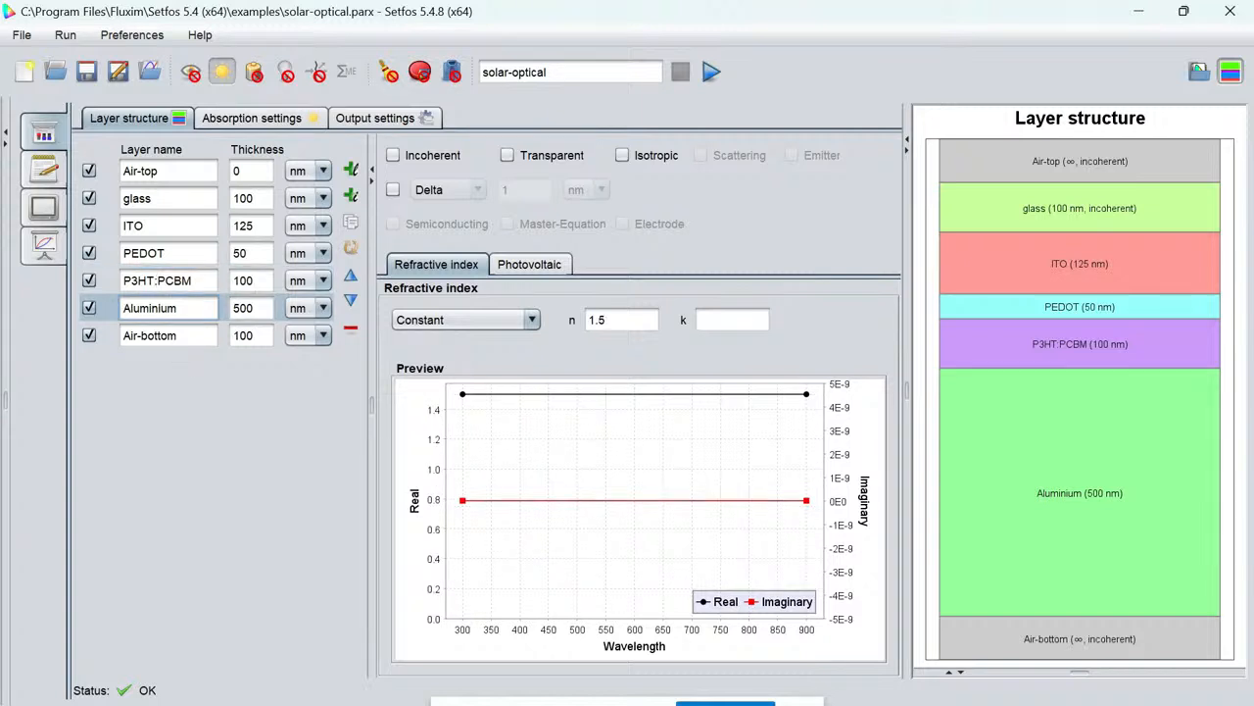
Set the ITO layer's refractive index source to File.
click(157, 225)
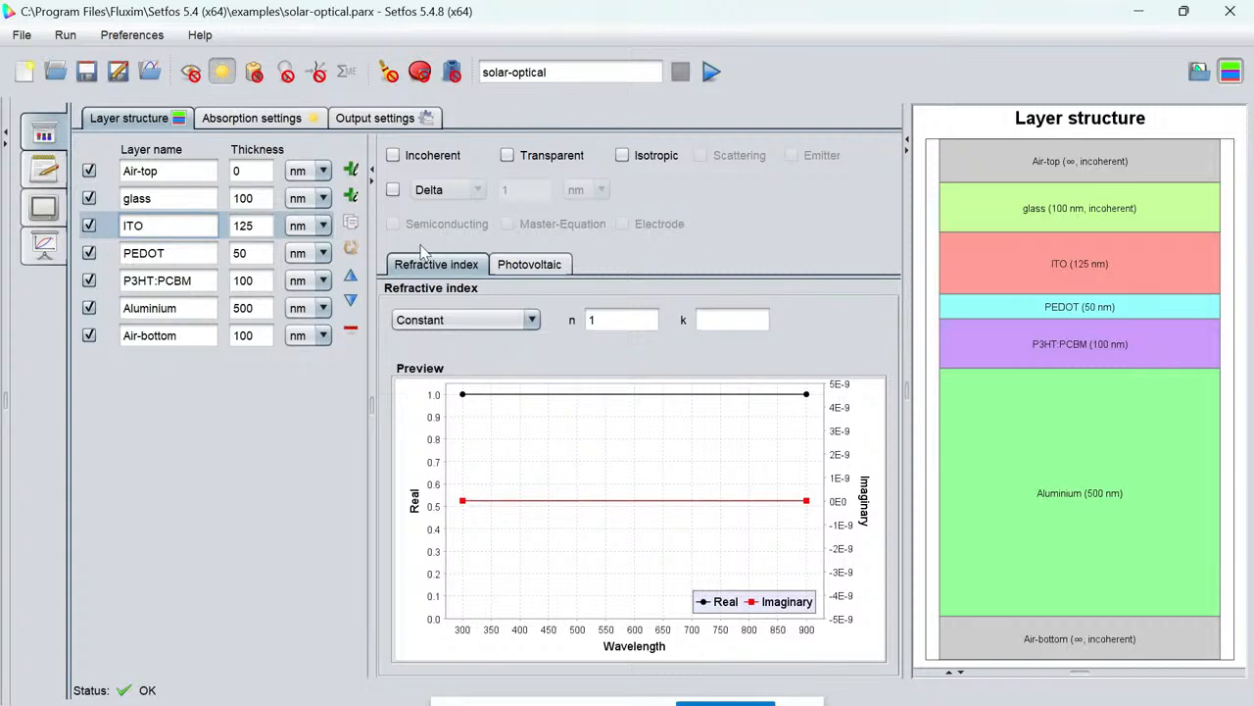
click(463, 318)
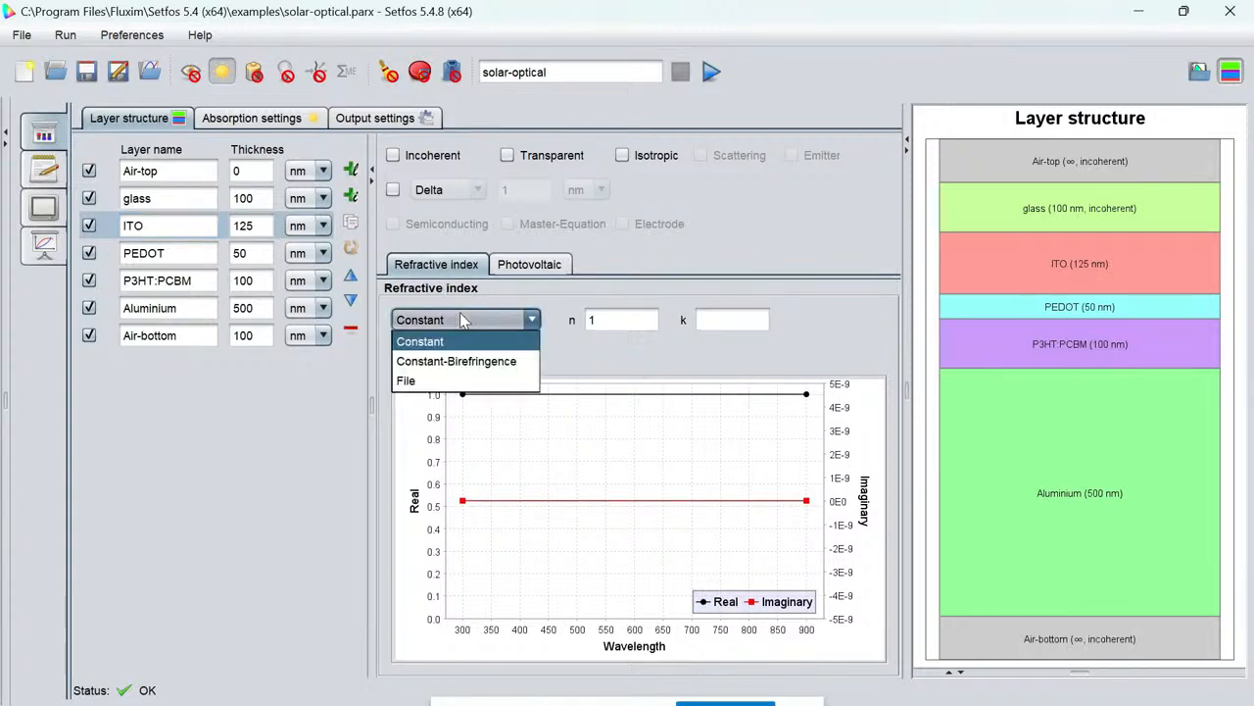
click(441, 383)
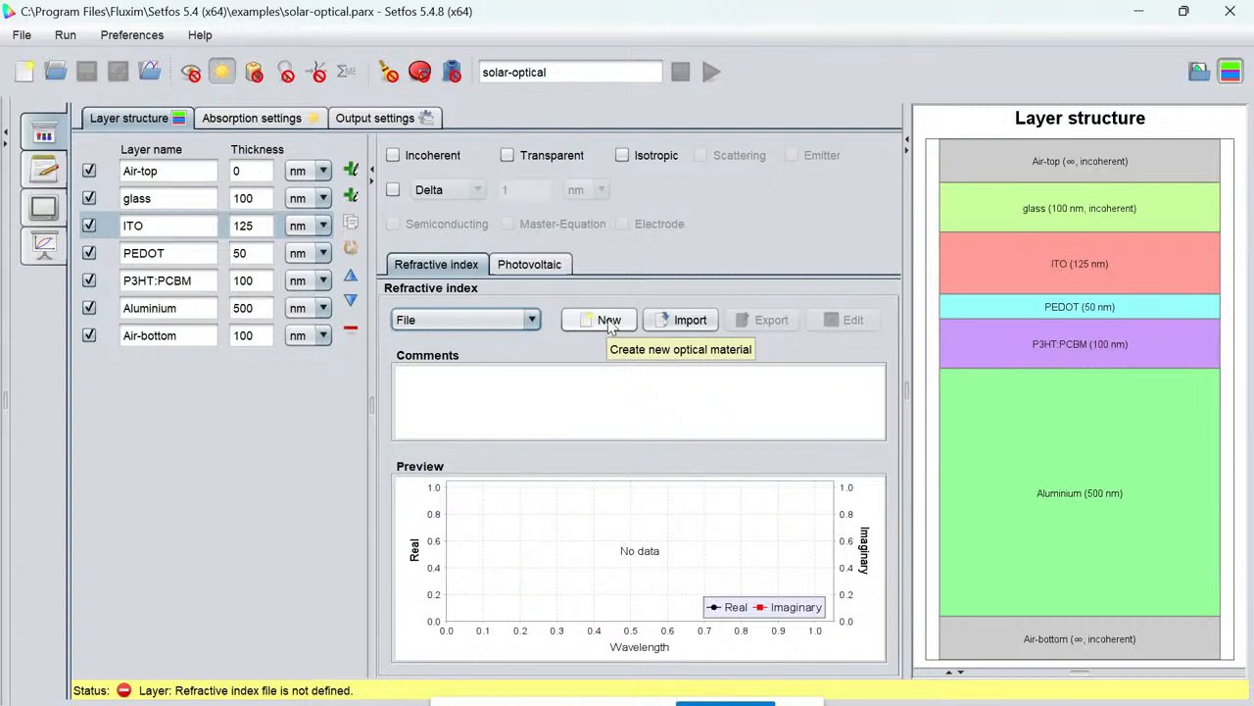
Create a new optical material of type NK file for the ITO layer and enlarge its editor.
click(610, 325)
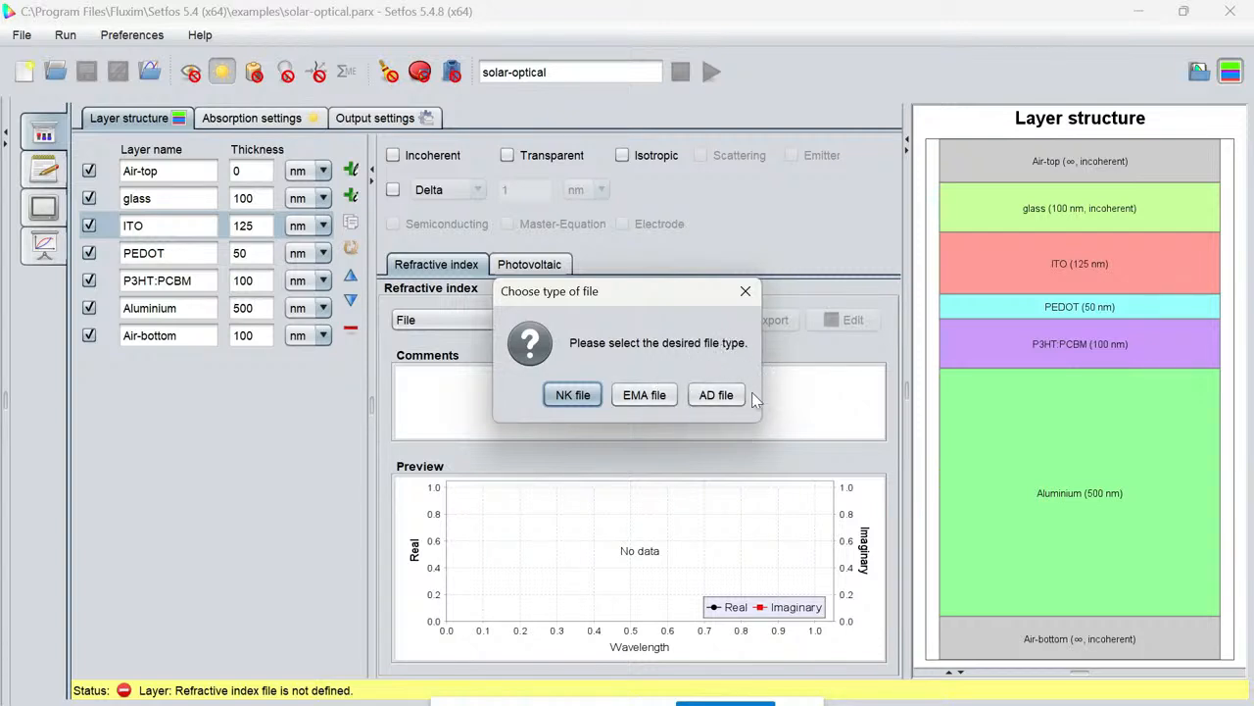
click(574, 395)
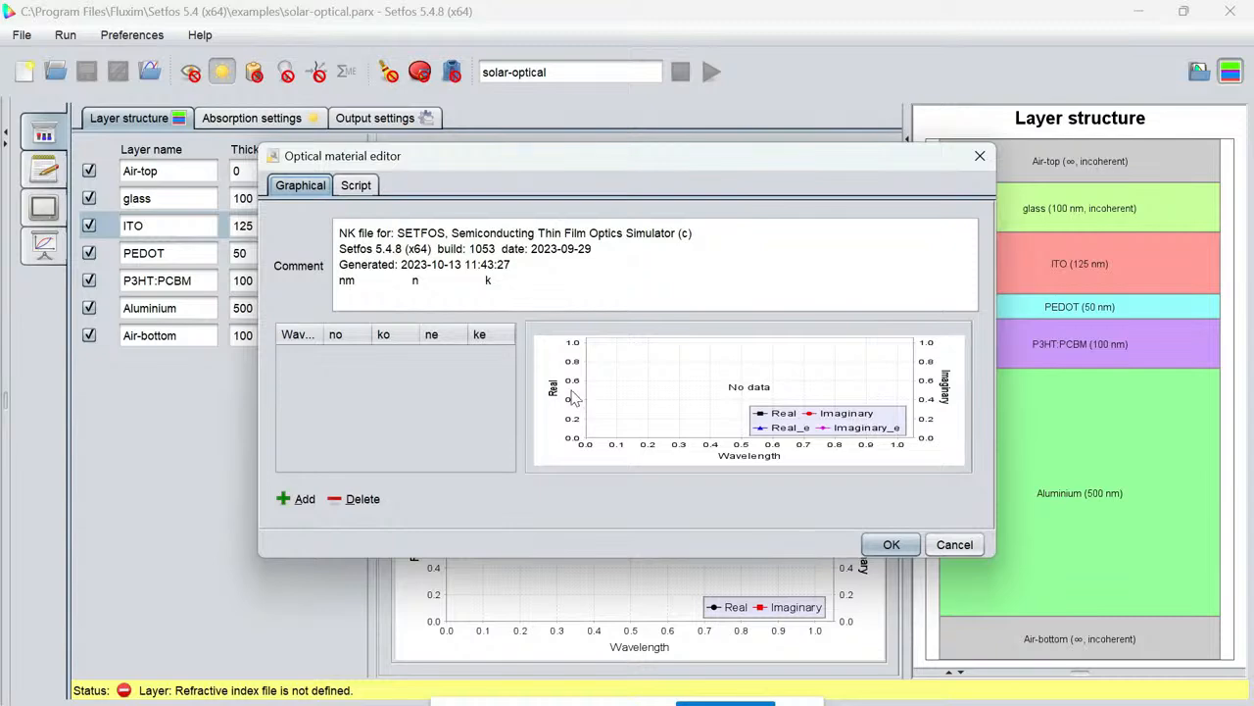
drag(521, 162, 500, 84)
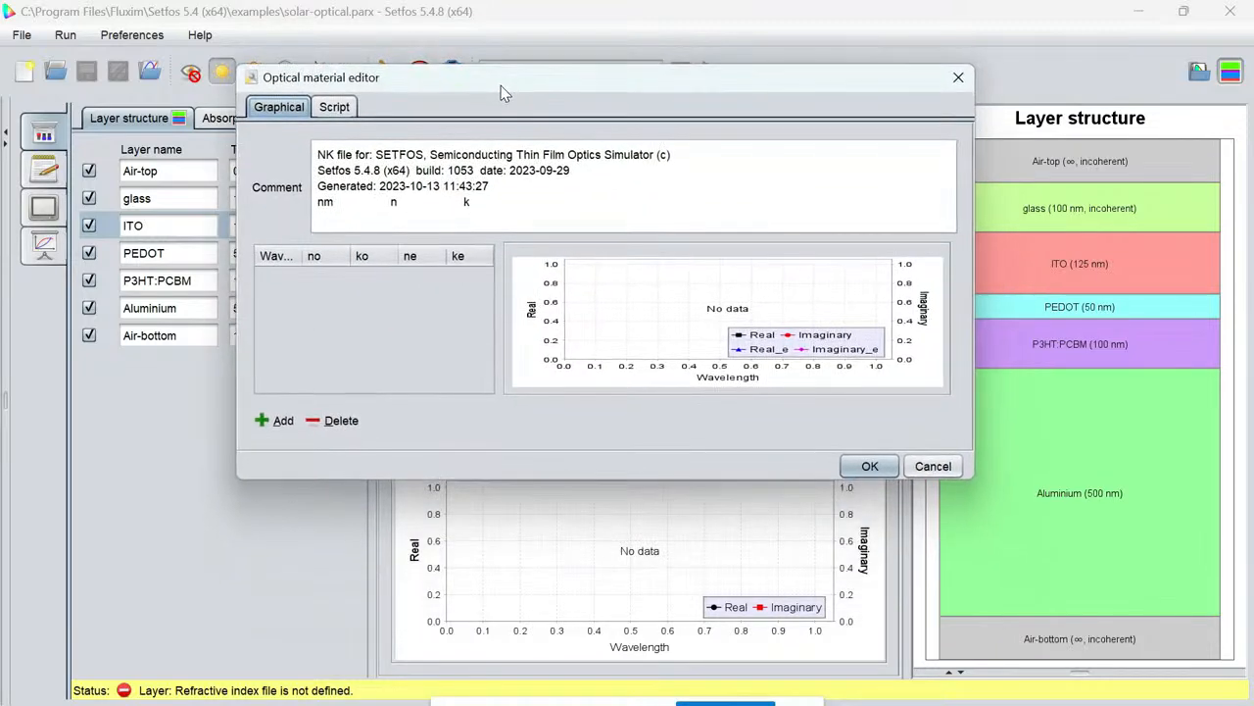
drag(974, 479, 1085, 657)
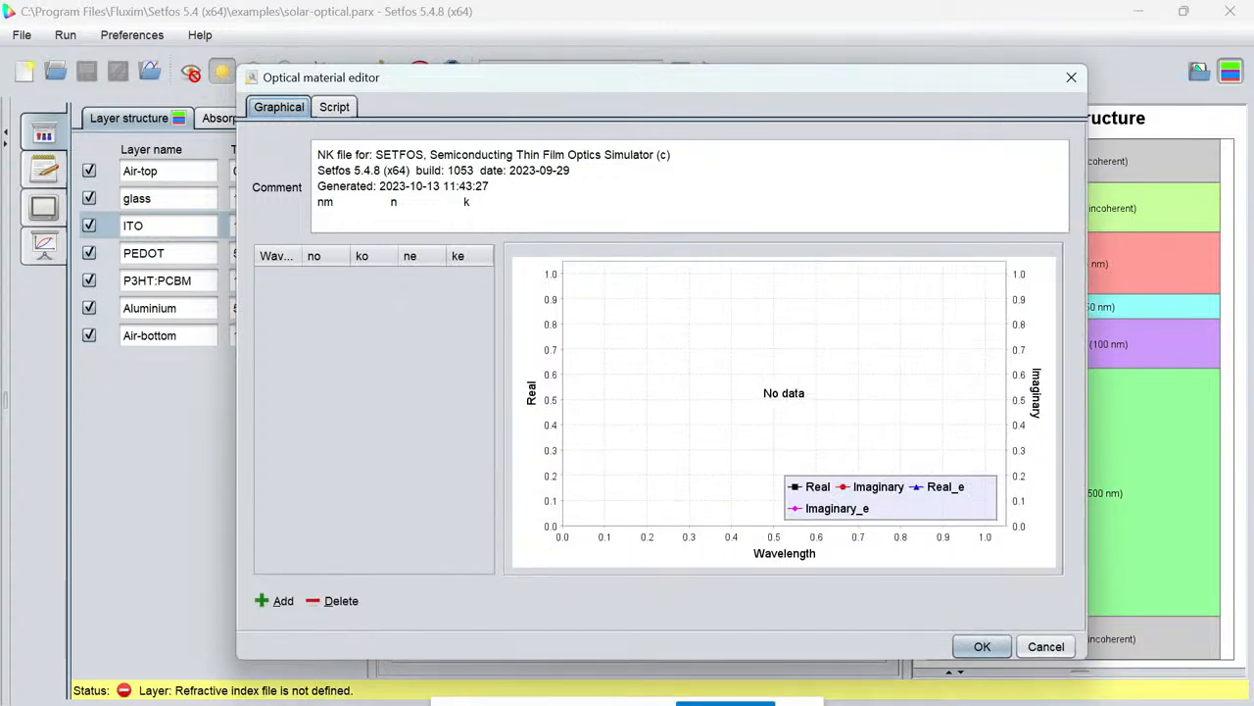
Add a first data row with wavelength 390, no 0.7 and ko 0.68 to the new material.
click(270, 593)
double_click(279, 275)
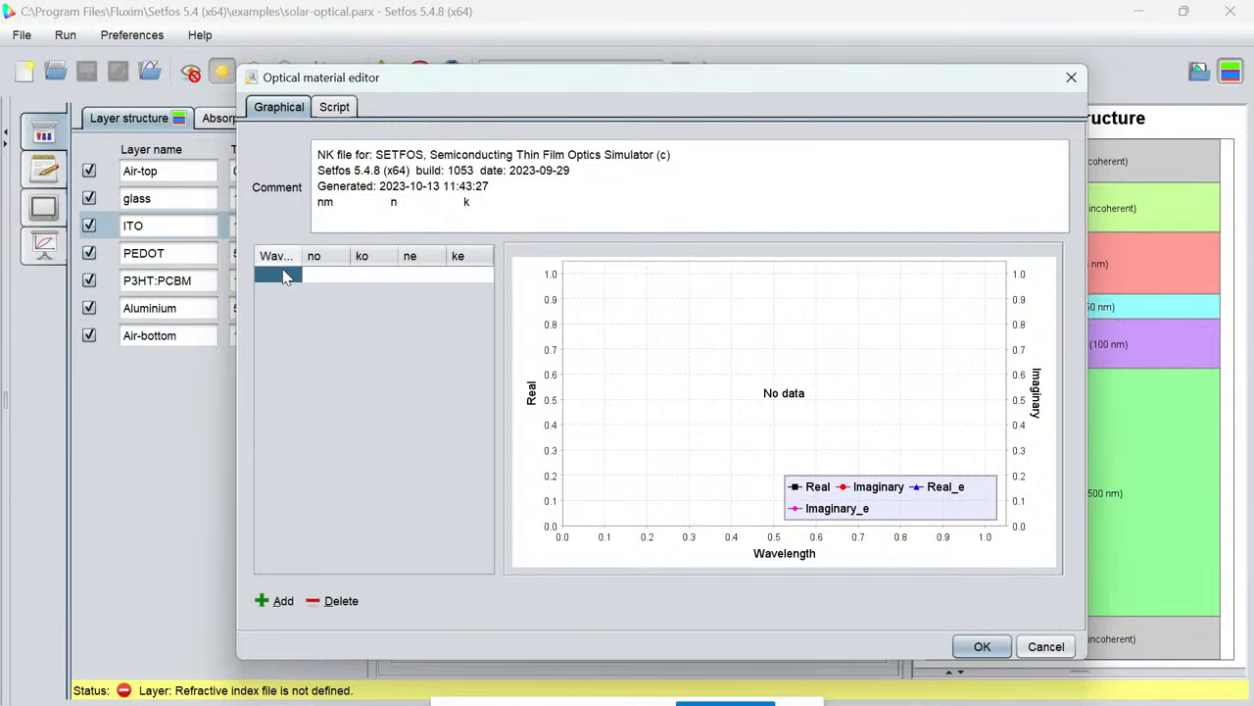
text(390)
double_click(323, 279)
text(0.7)
key(Tab)
text(0.)
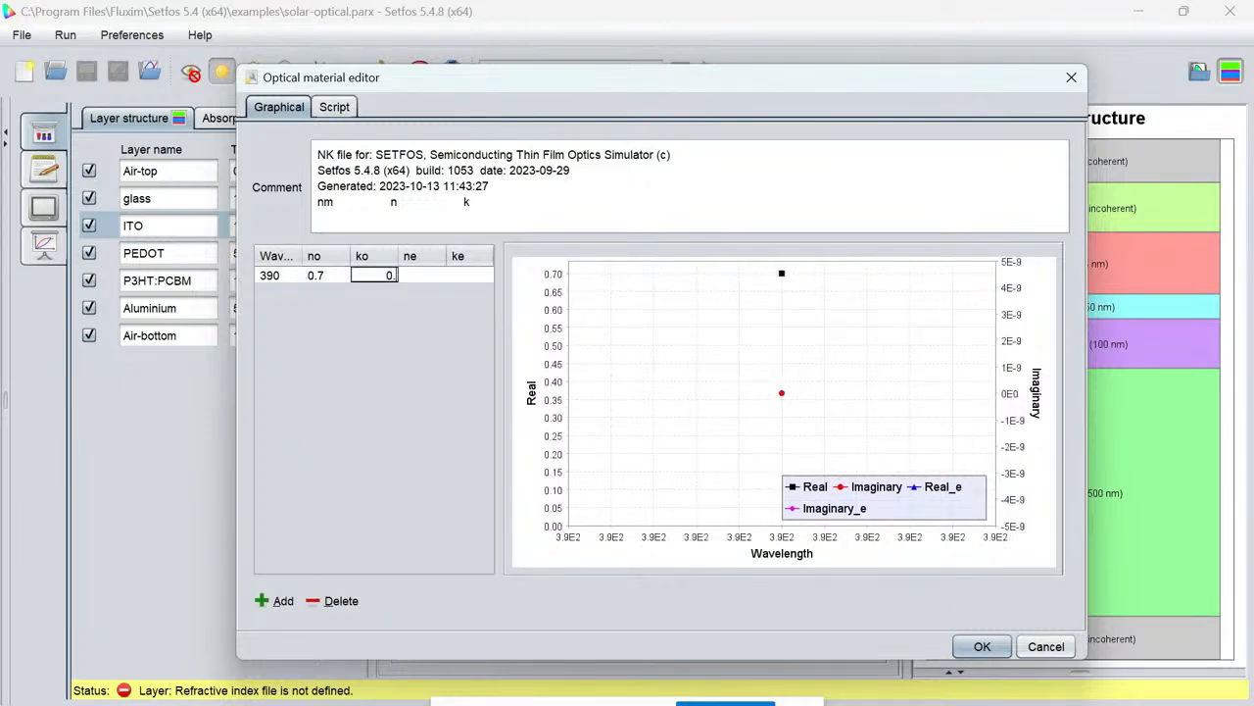
text(68)
Add a second data row with wavelength 395, no 0.8 and ko 0.87.
click(283, 398)
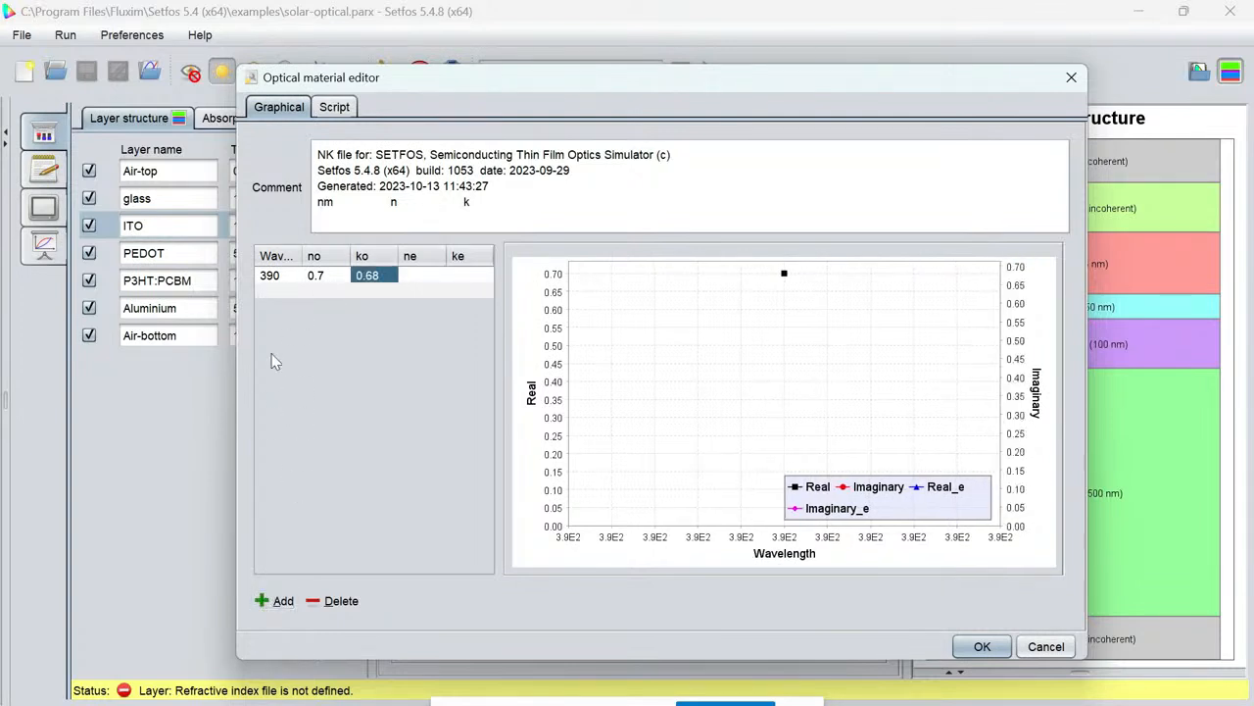
click(267, 286)
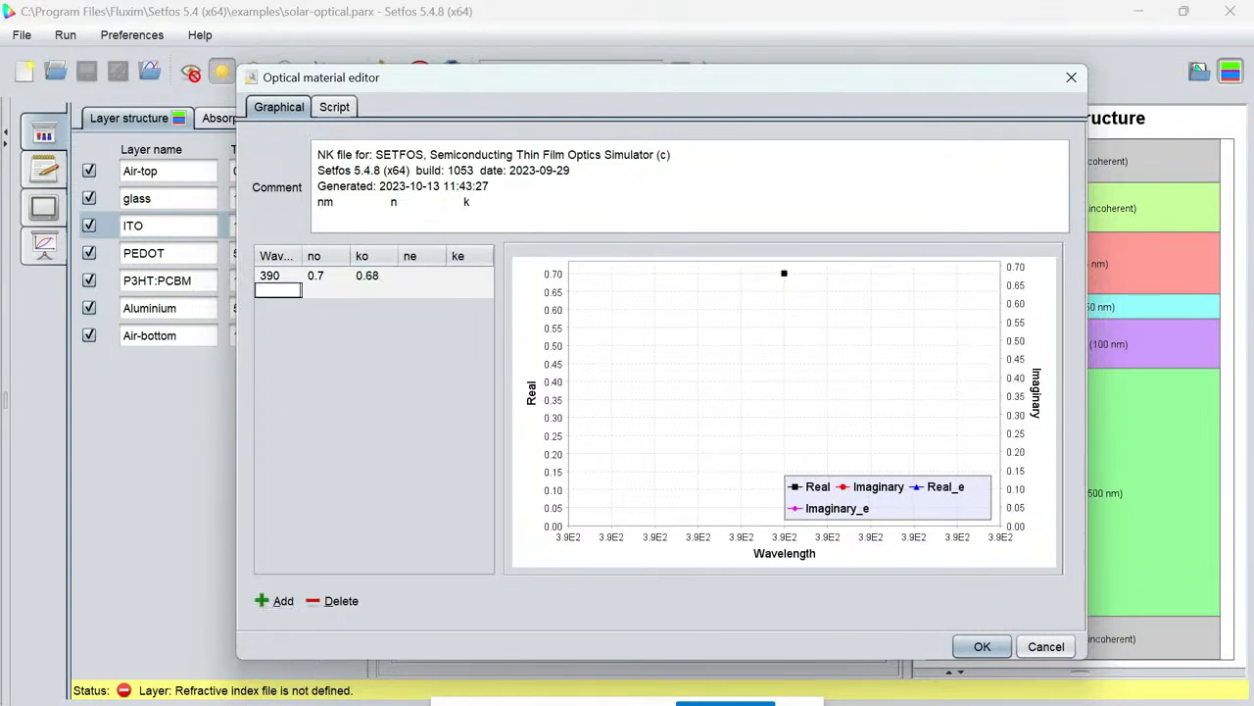
text(395)
click(334, 291)
text(0.8)
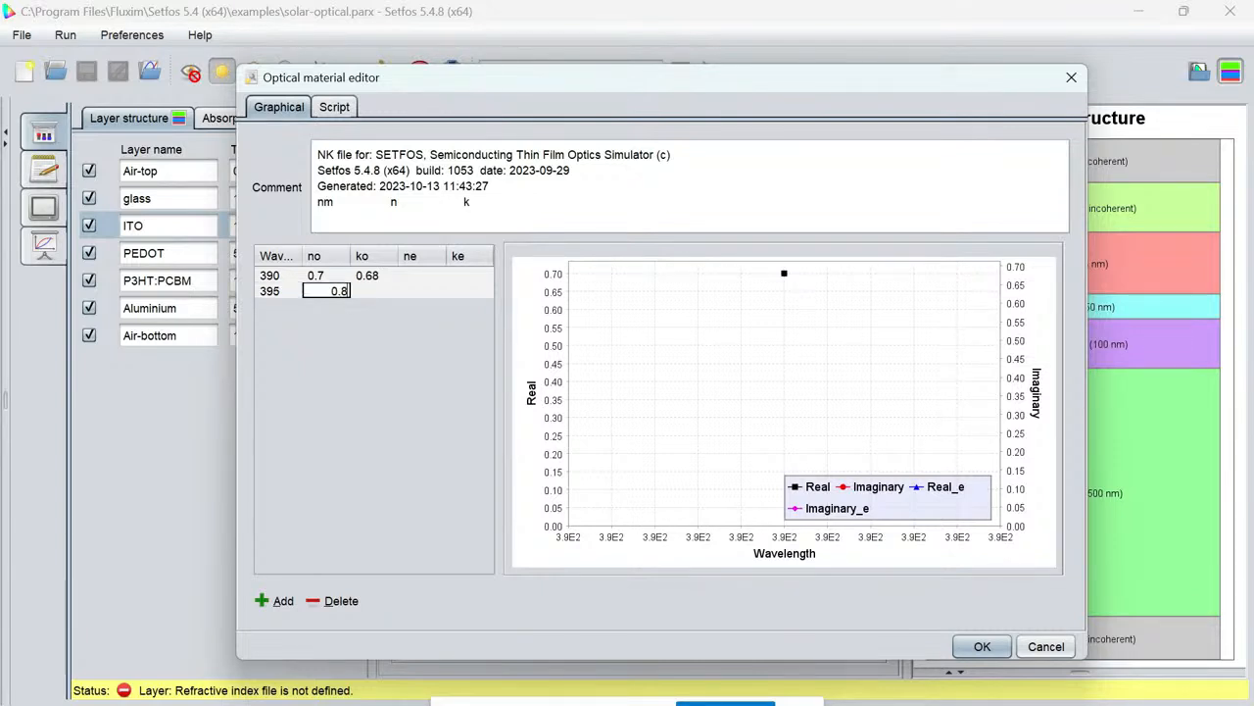
double_click(364, 293)
text(0.87)
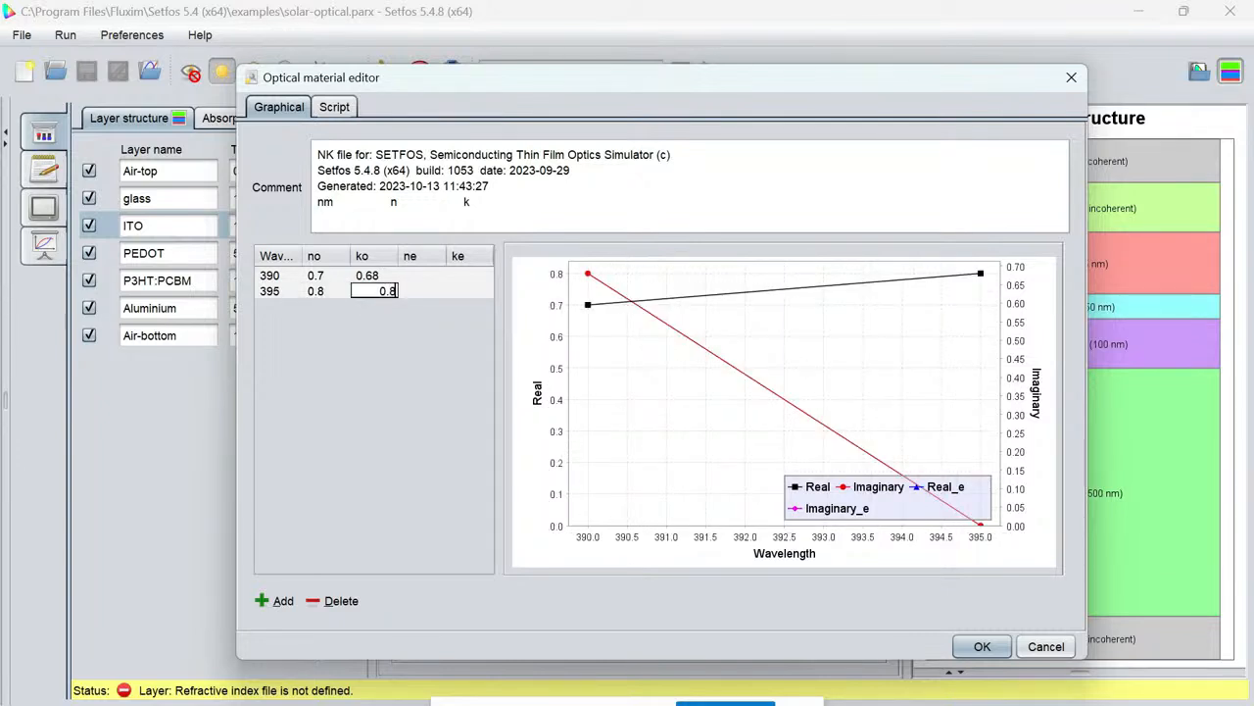
Add a third data row with wavelength 400, no 0.76 and ko 0.76.
click(277, 600)
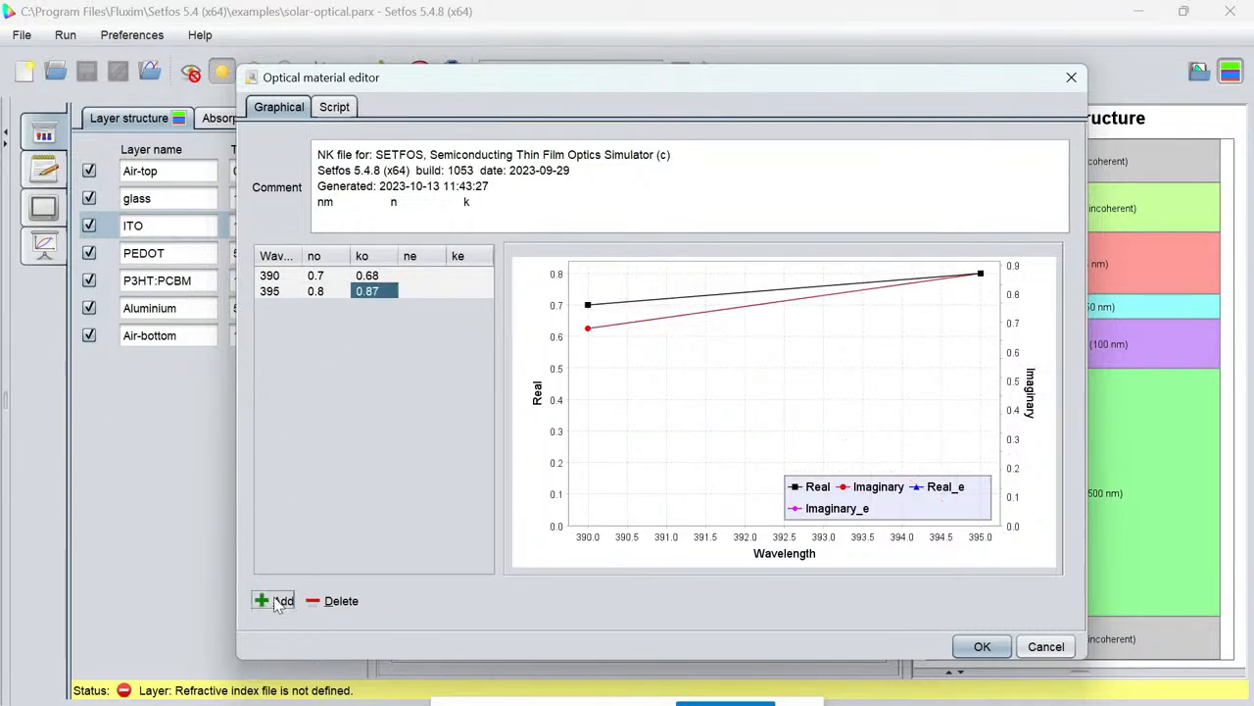
click(274, 292)
double_click(277, 307)
text(400)
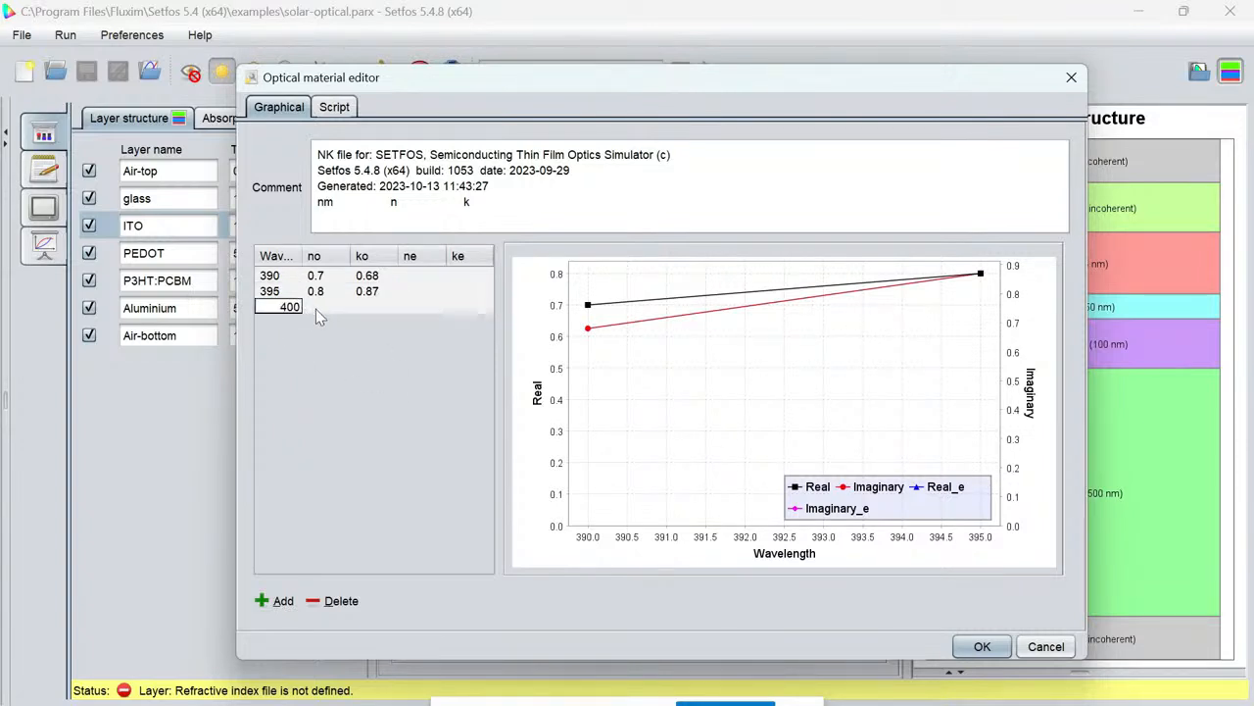
key(Tab)
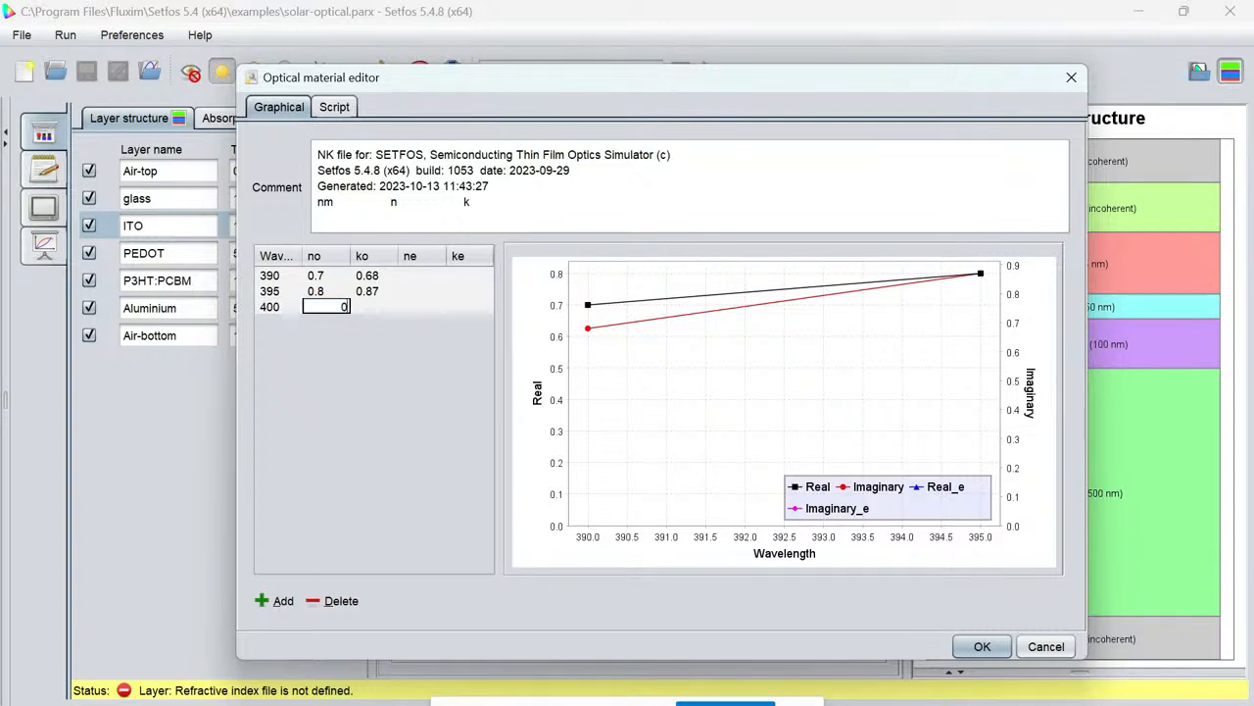
text(0.76)
key(Tab)
text(0.76)
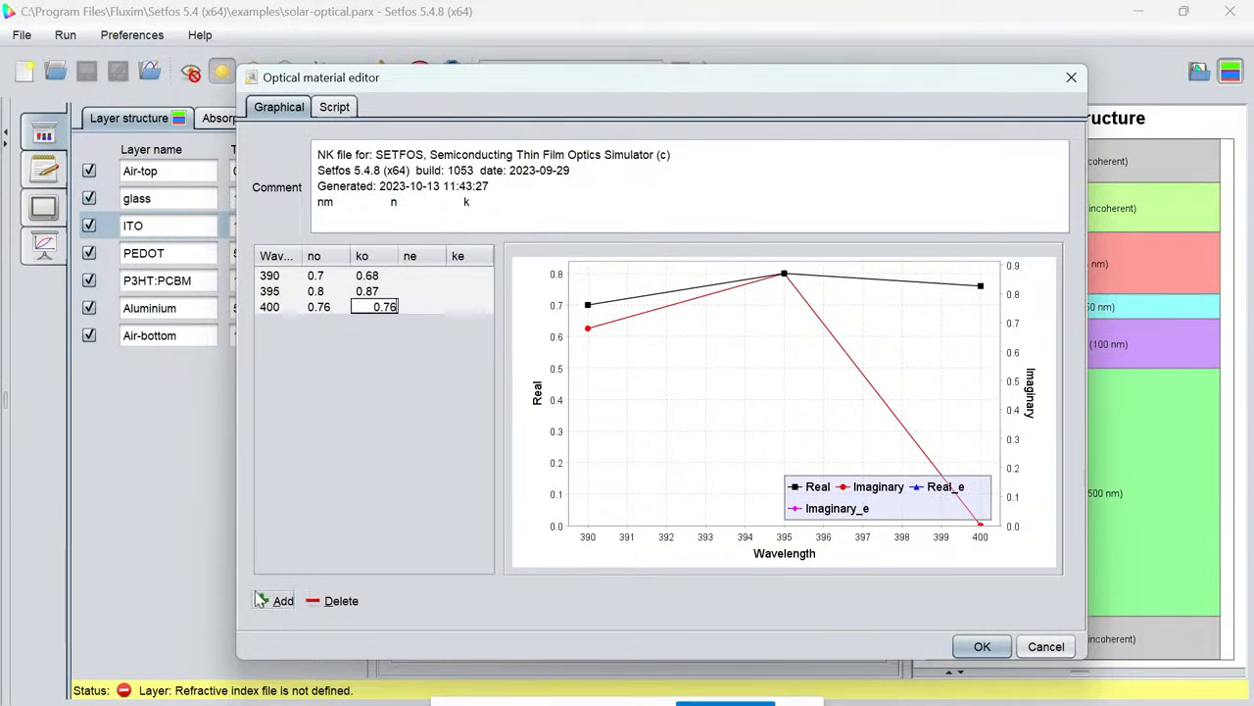
Add a fourth data row with wavelength 420, no 0.6 and ko 0.87.
click(261, 600)
click(267, 320)
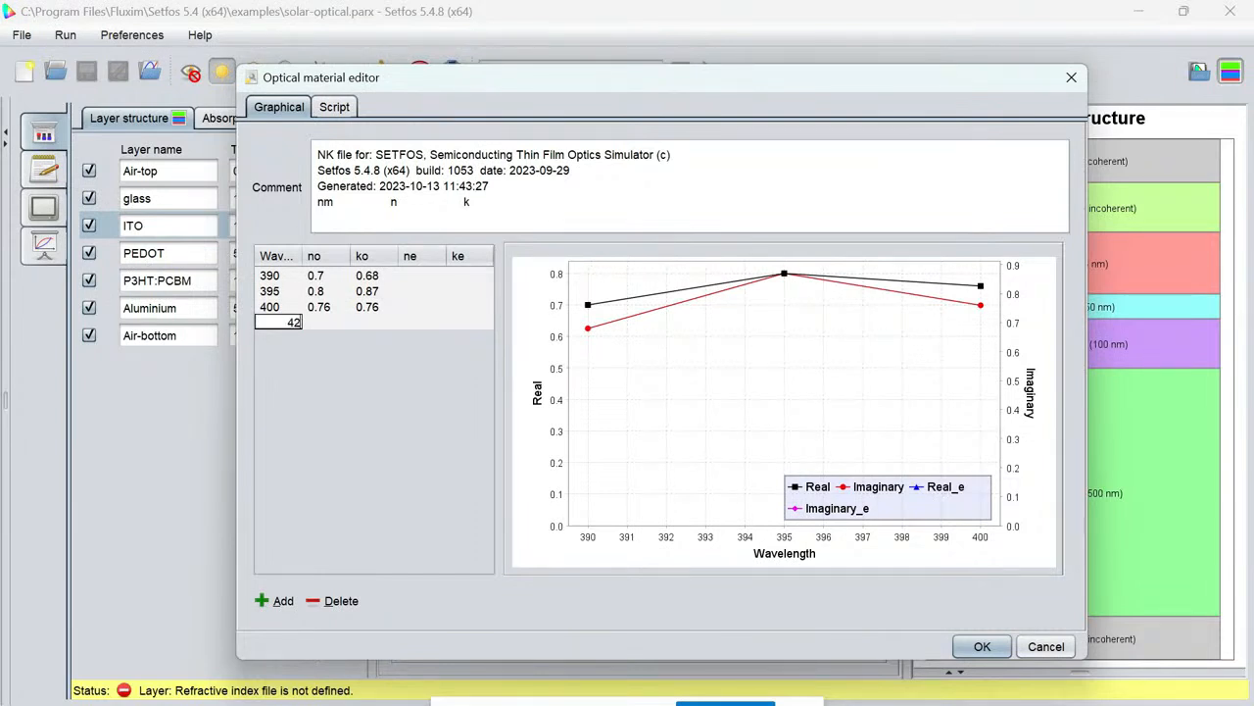
key(Tab)
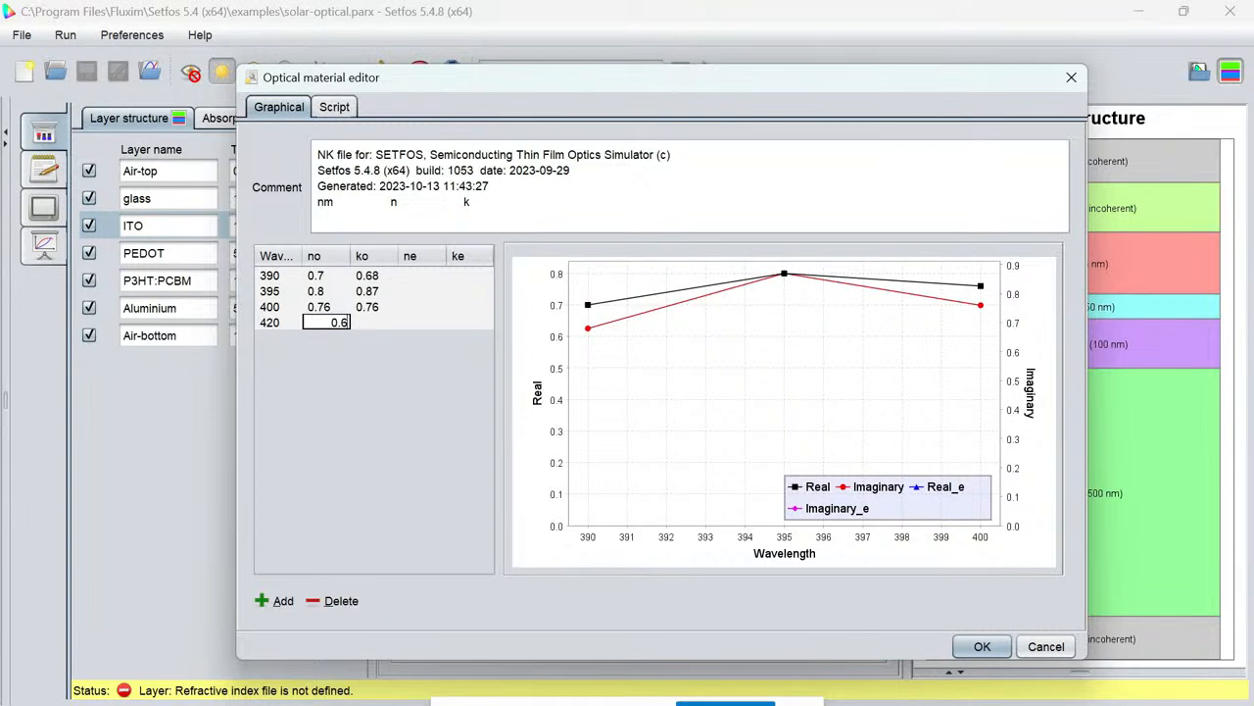
text(0.6)
click(364, 324)
text(0.87)
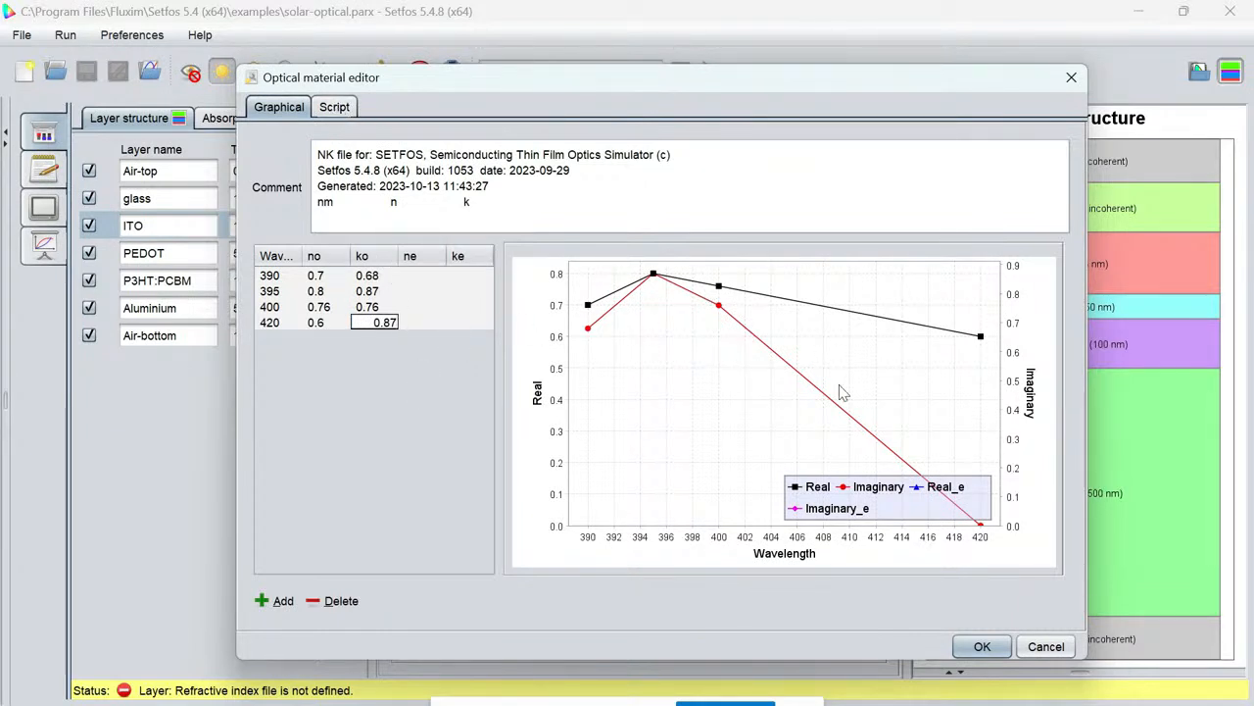
Inspect the four wavelength, n and k rows in the material's script view and compare them with the graphical view.
click(336, 110)
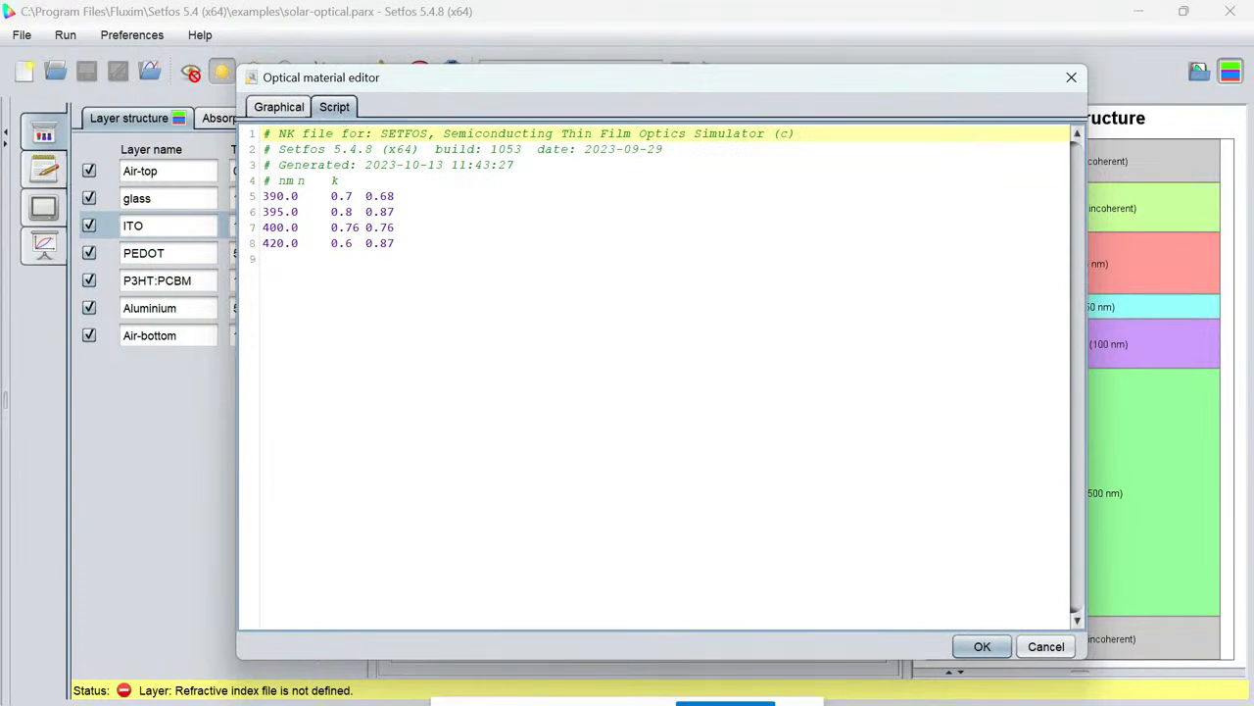
drag(394, 243, 262, 196)
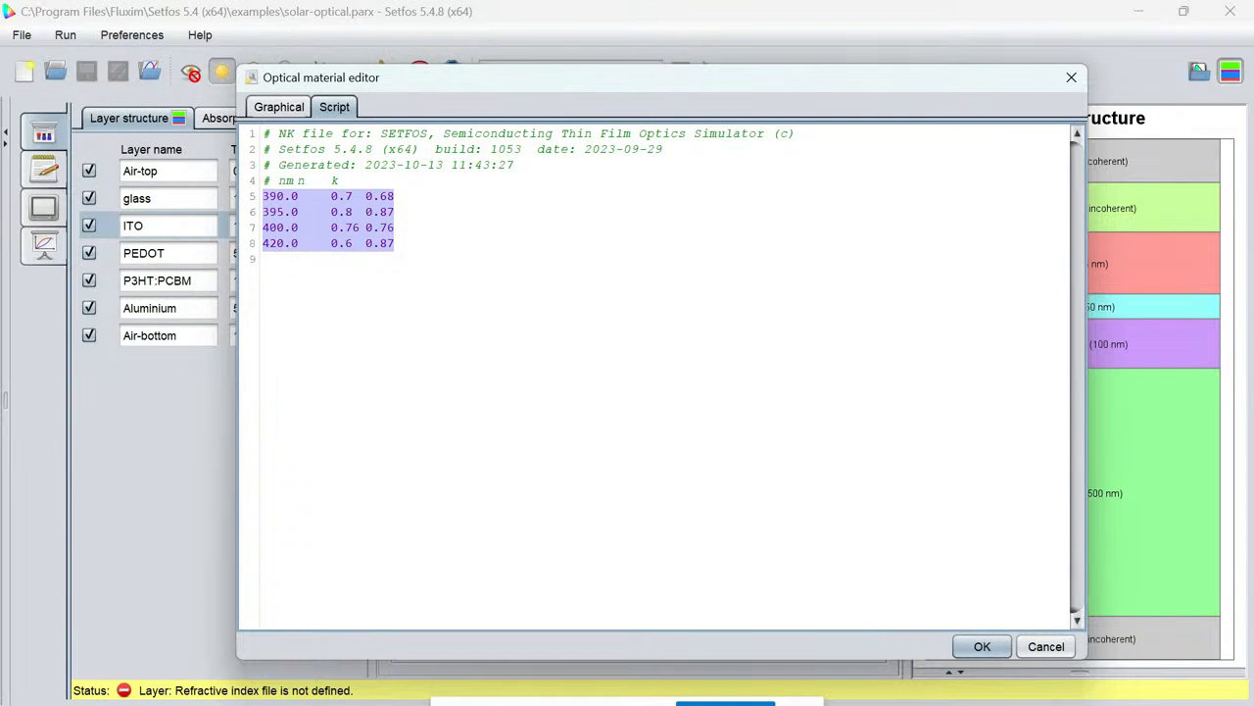
click(282, 109)
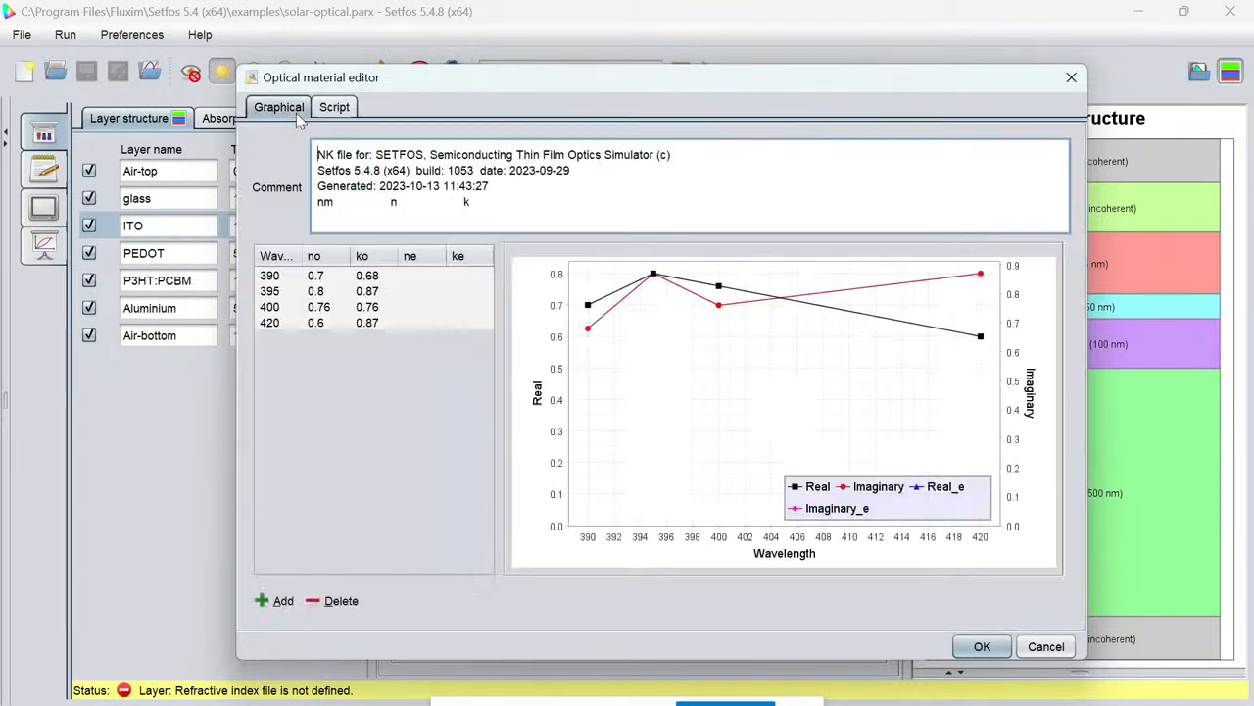
Copy the four data lines in the material script and paste them three times below the existing lines.
click(327, 106)
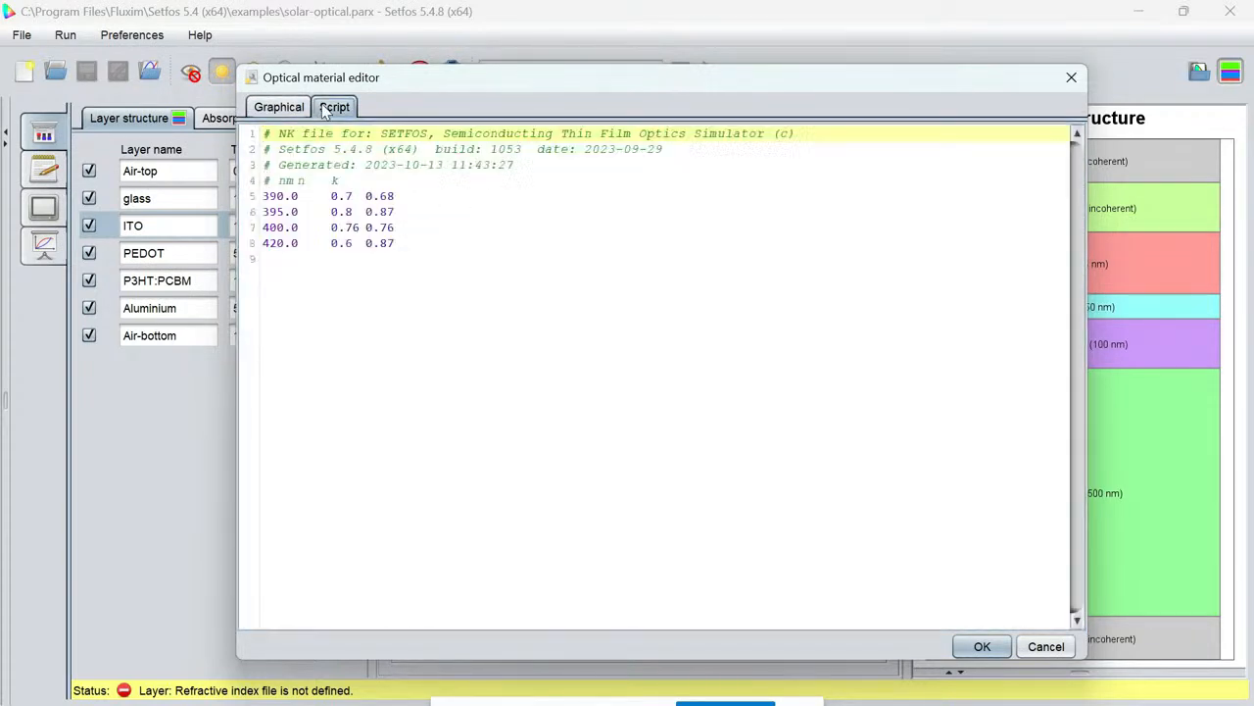
drag(393, 243, 262, 196)
key(ctrl+c)
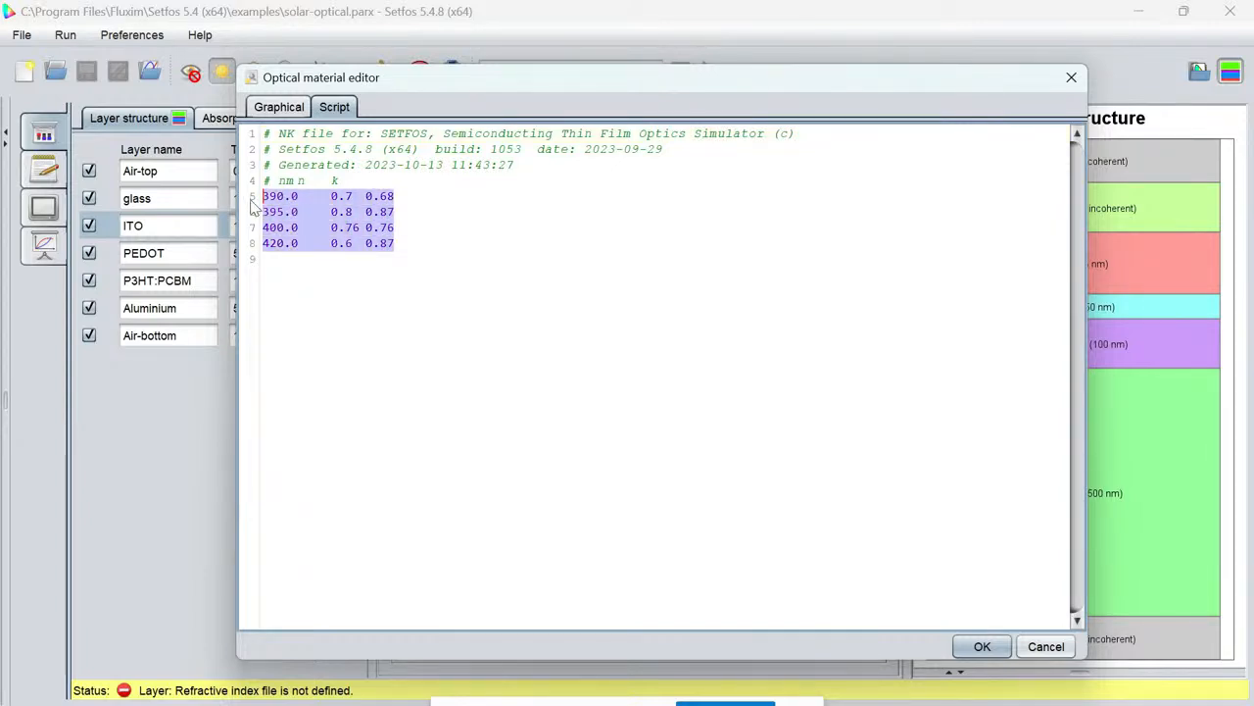
click(396, 243)
key(Return)
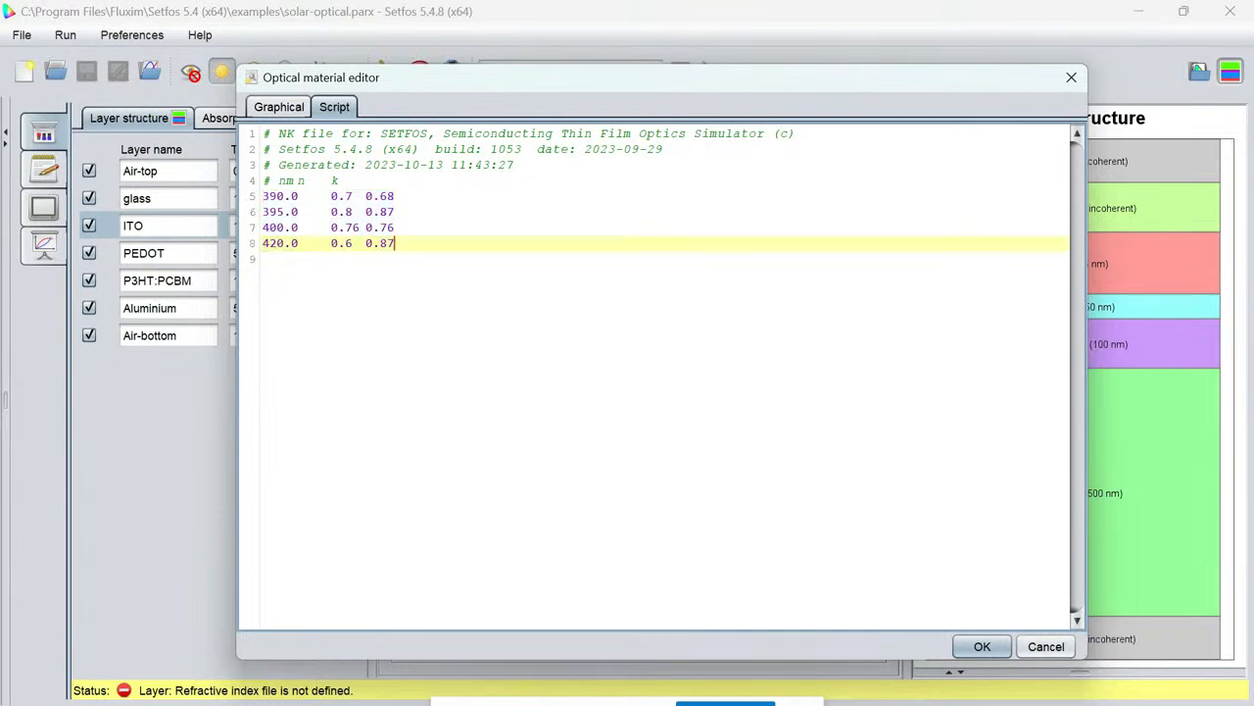
key(ctrl+v)
key(Return)
key(ctrl+v)
key(Return)
key(ctrl+v)
click(396, 243)
click(331, 337)
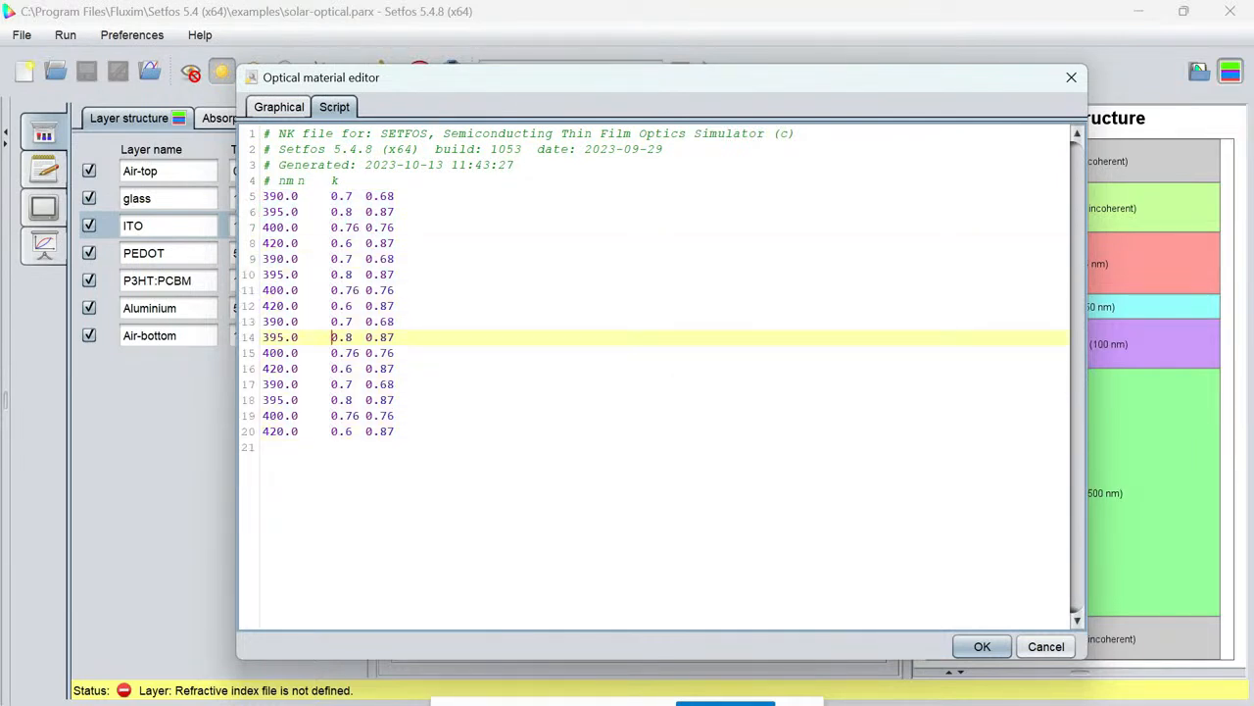
Check the pasted rows in the graphical and script views, and cancel the optical material edits.
click(302, 106)
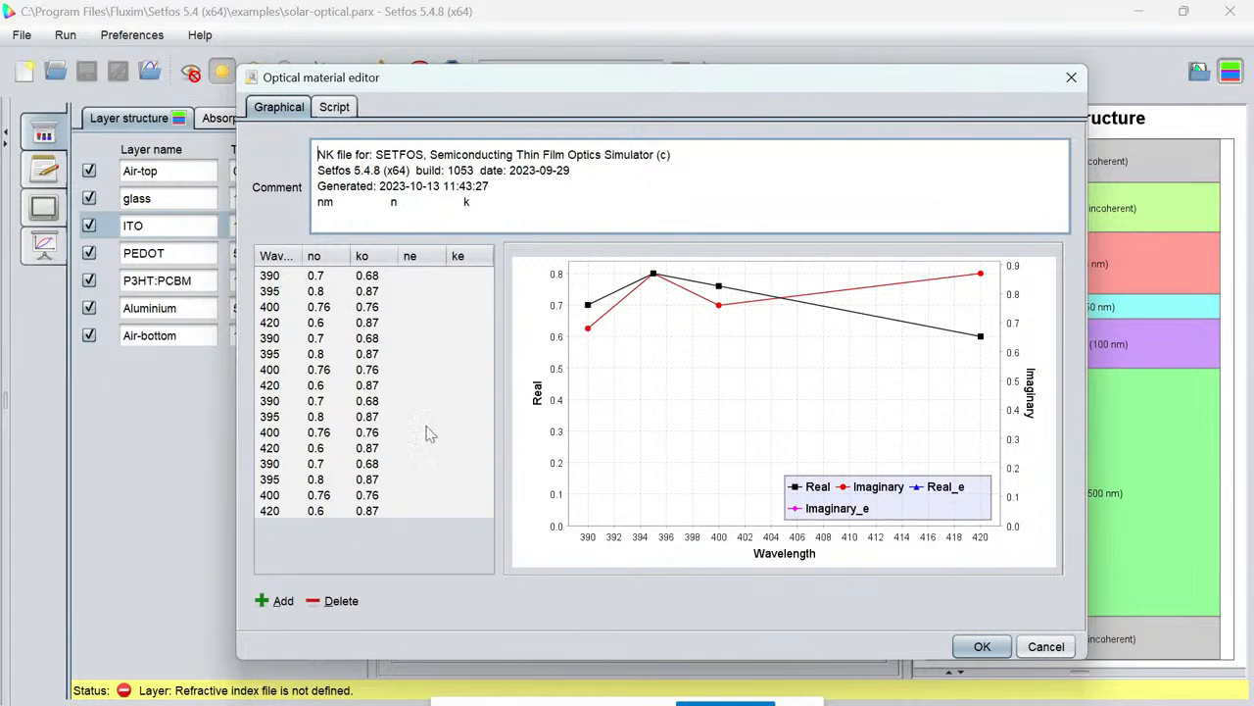
click(278, 417)
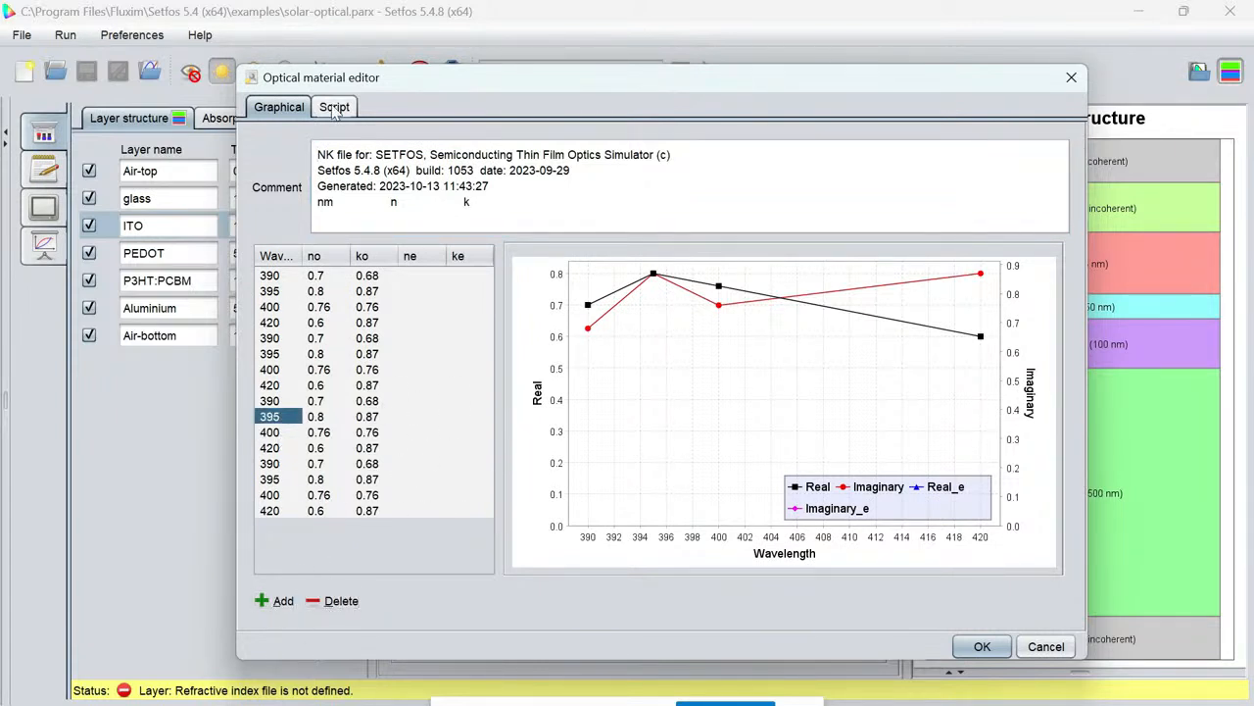
click(334, 108)
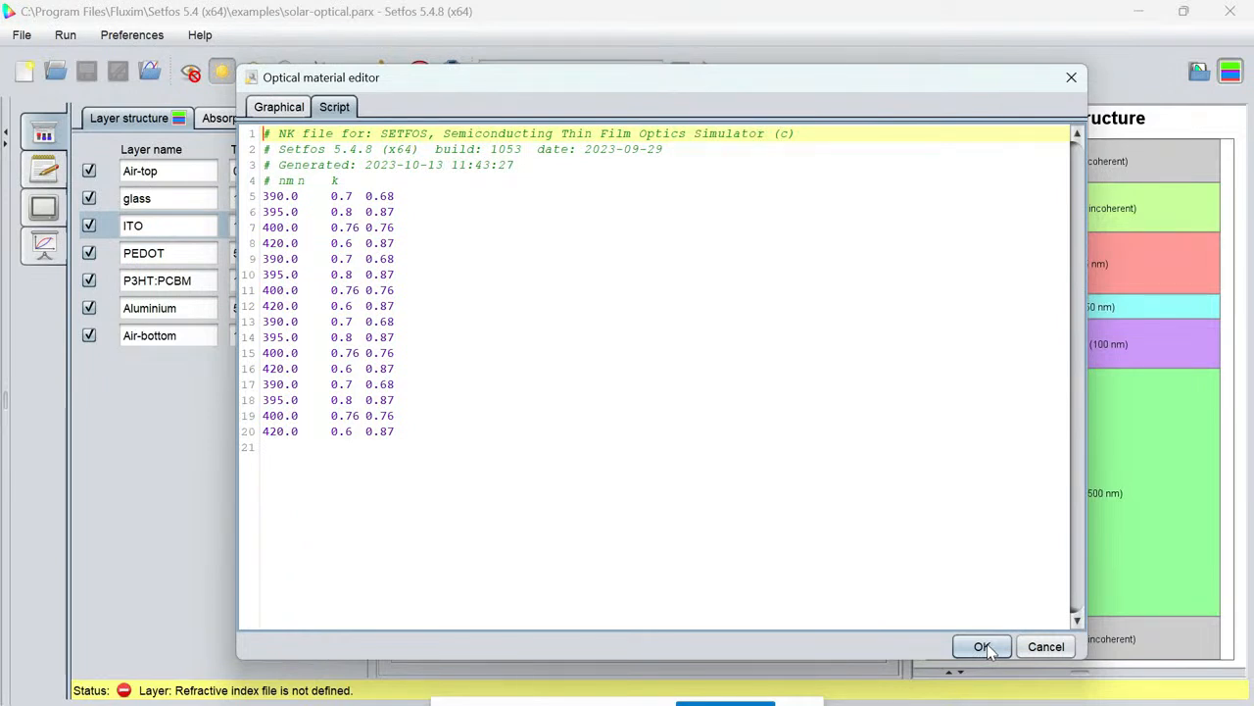
click(1044, 648)
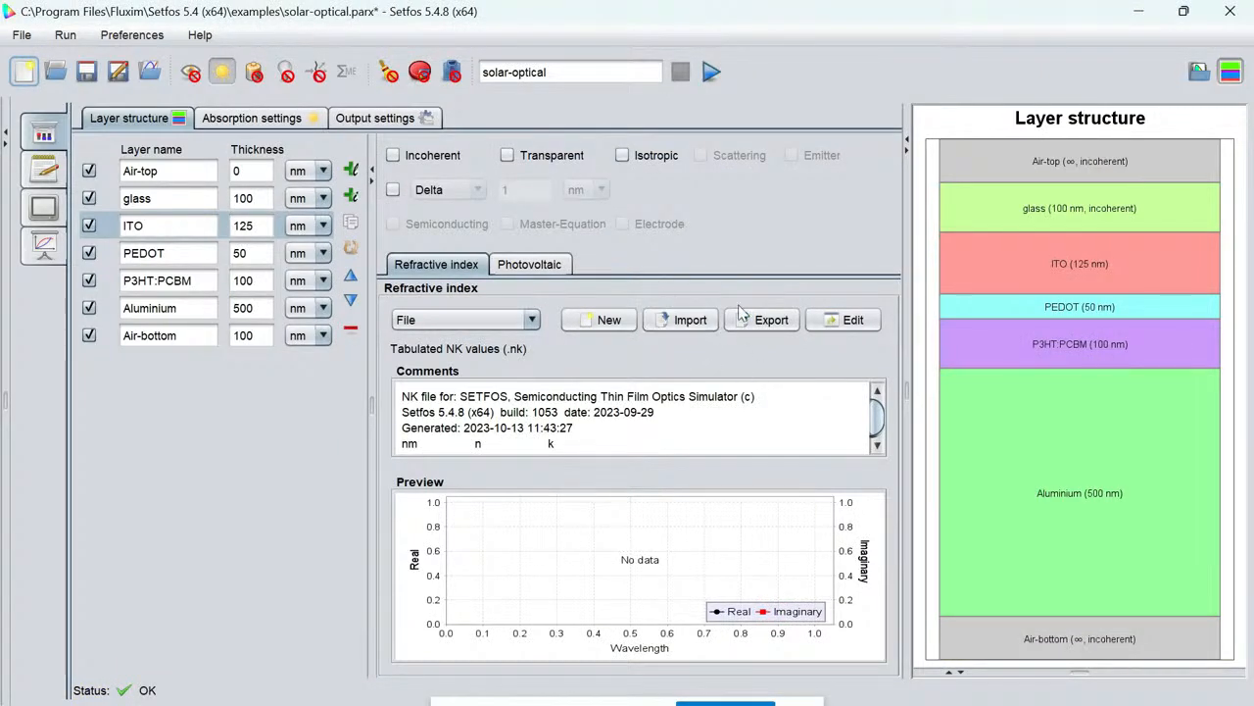
Import the ITO.nk file from the mat folder as the ITO layer's refractive index data.
click(691, 321)
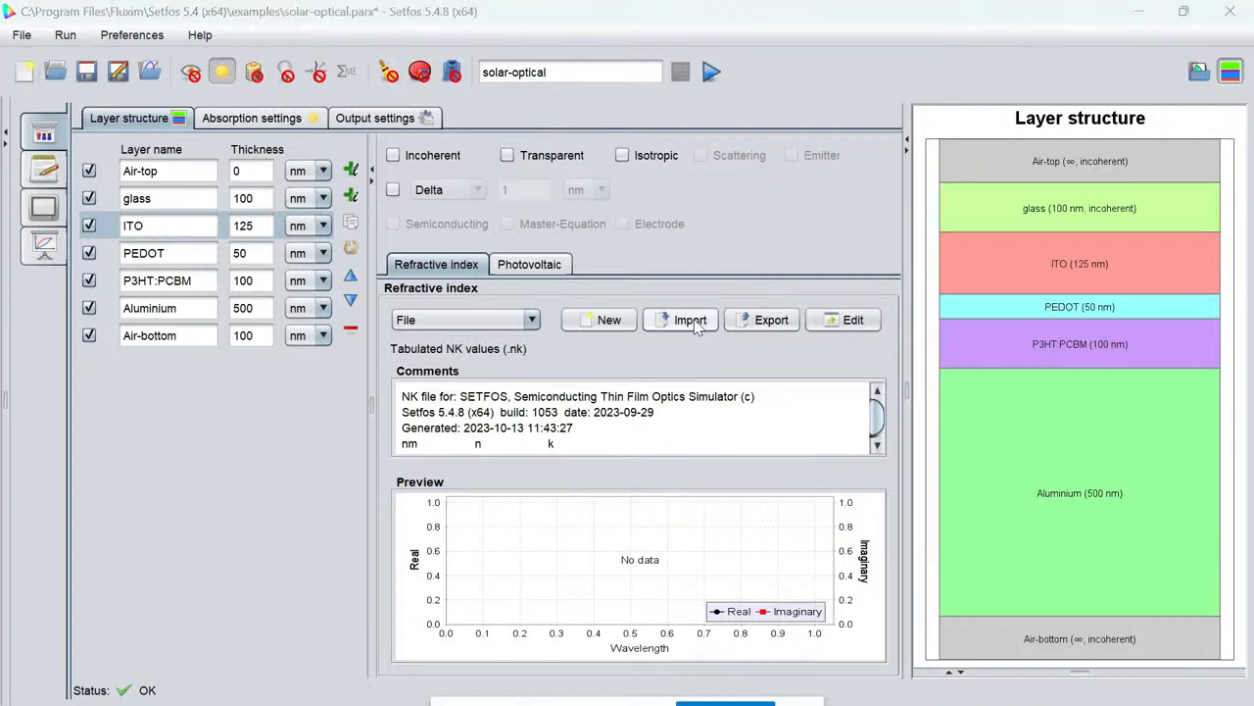
drag(554, 169, 310, 37)
drag(715, 426, 1249, 702)
drag(576, 30, 501, 27)
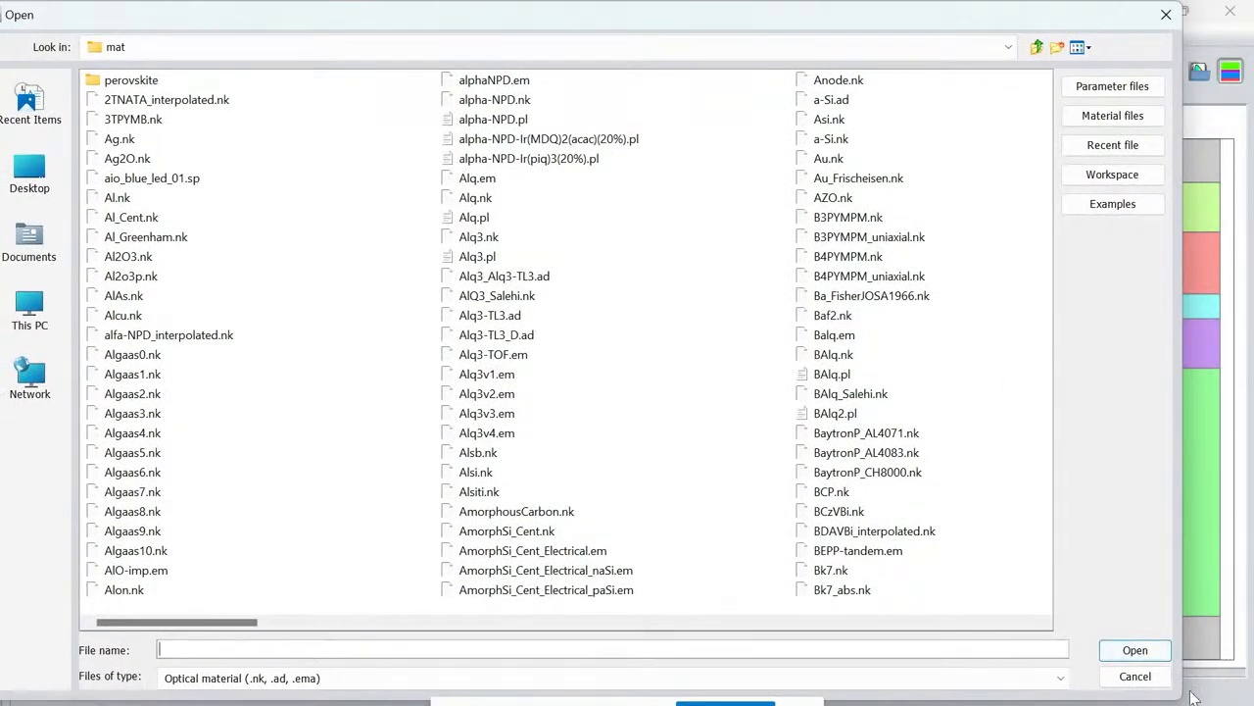
drag(1183, 696, 1237, 698)
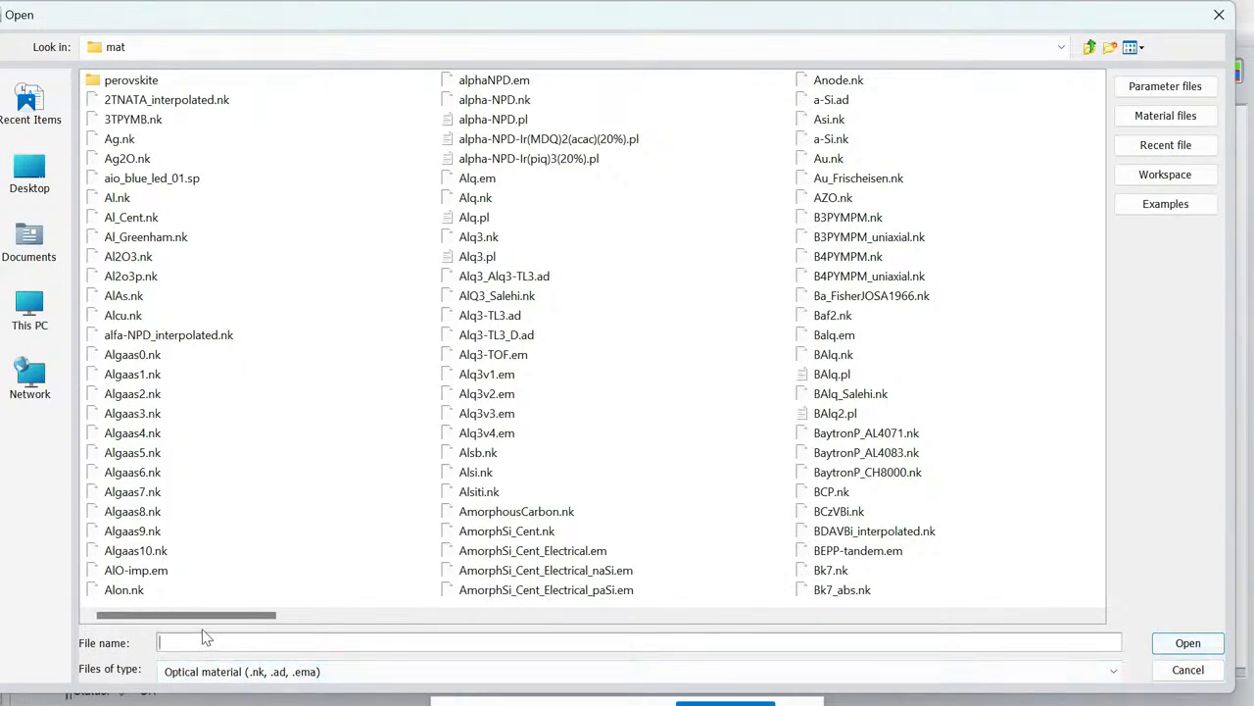
drag(202, 620, 663, 586)
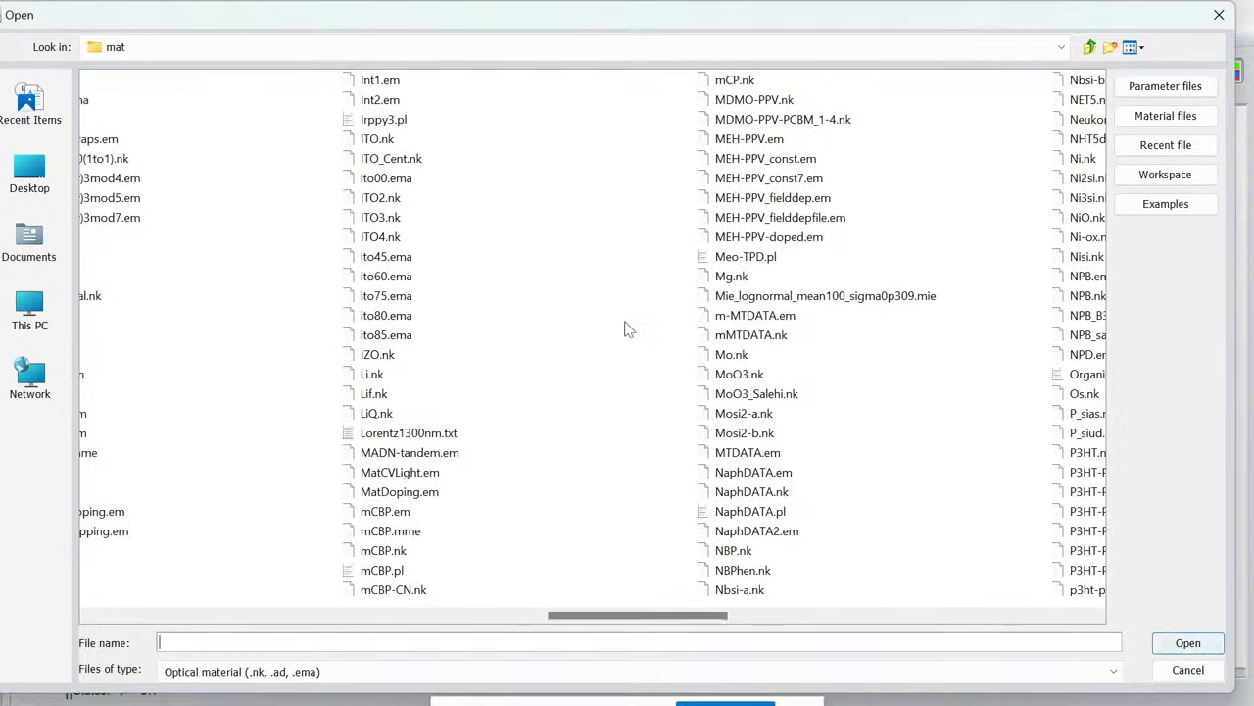
click(378, 143)
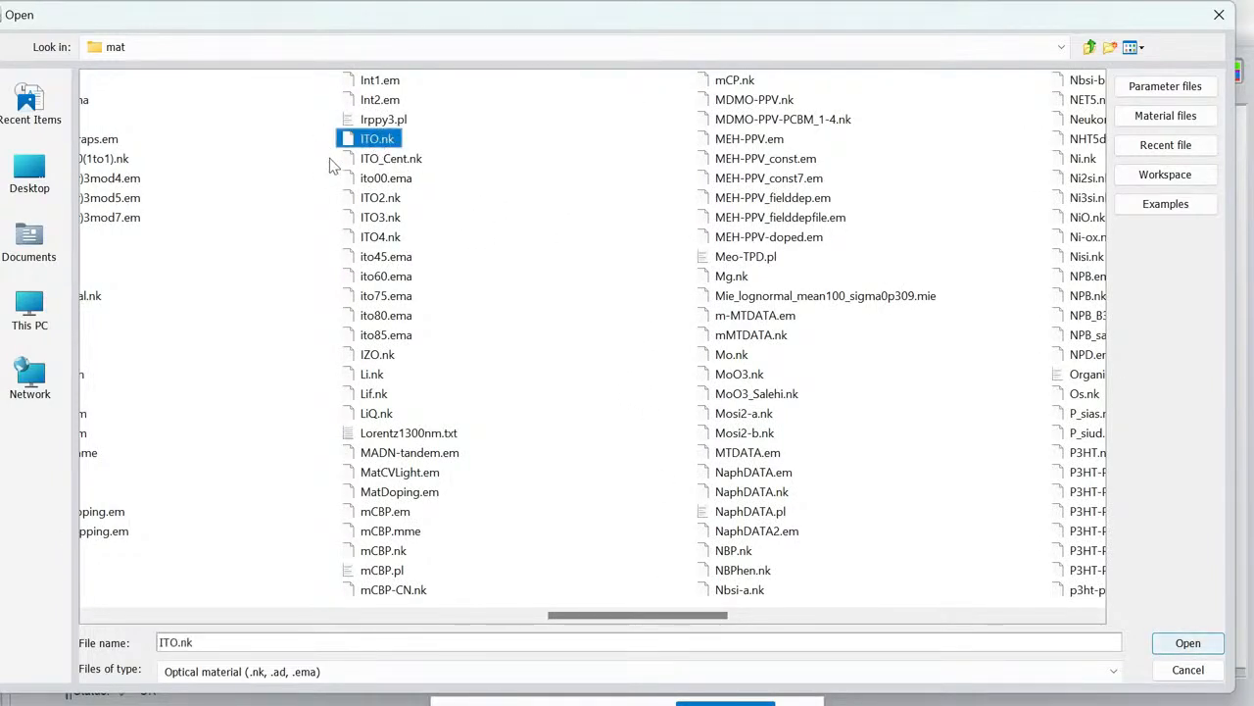
click(1192, 645)
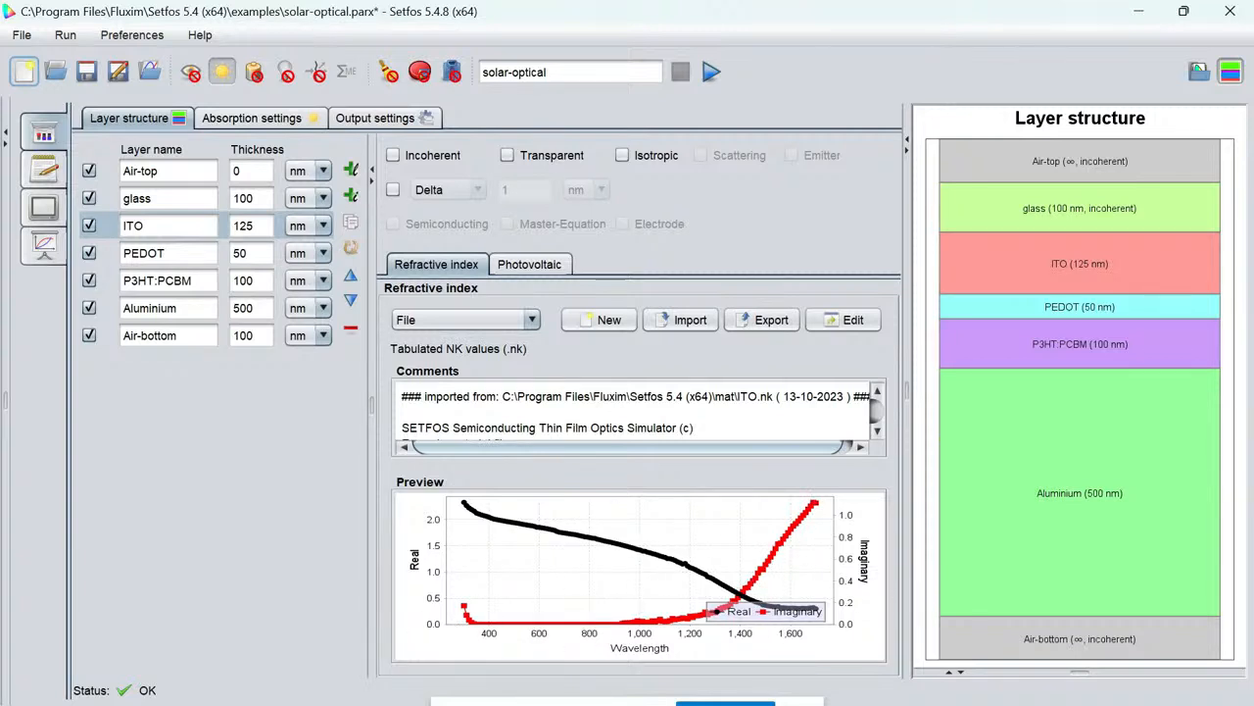
Examine the imported ITO wavelength, n and k data in the graphical and script views, and accept the material.
click(852, 324)
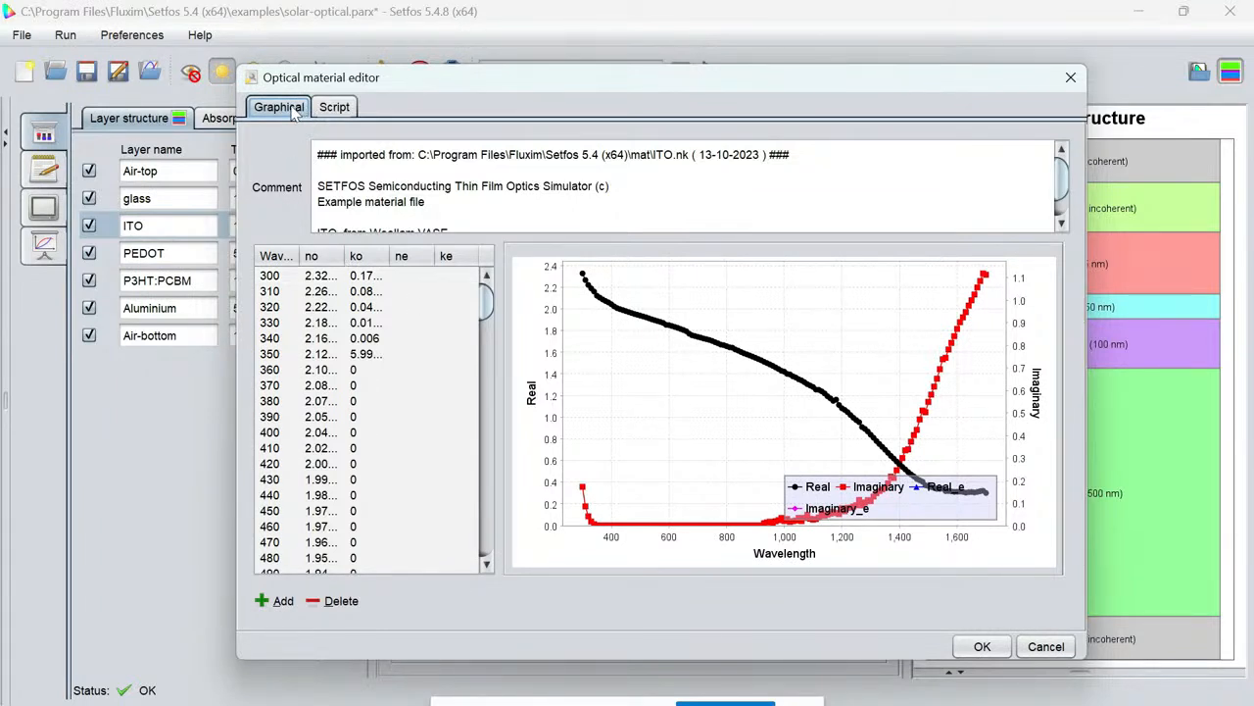
mouse_move(486, 304)
mouse_down()
mouse_move(482, 559)
mouse_move(486, 382)
mouse_move(509, 296)
mouse_up()
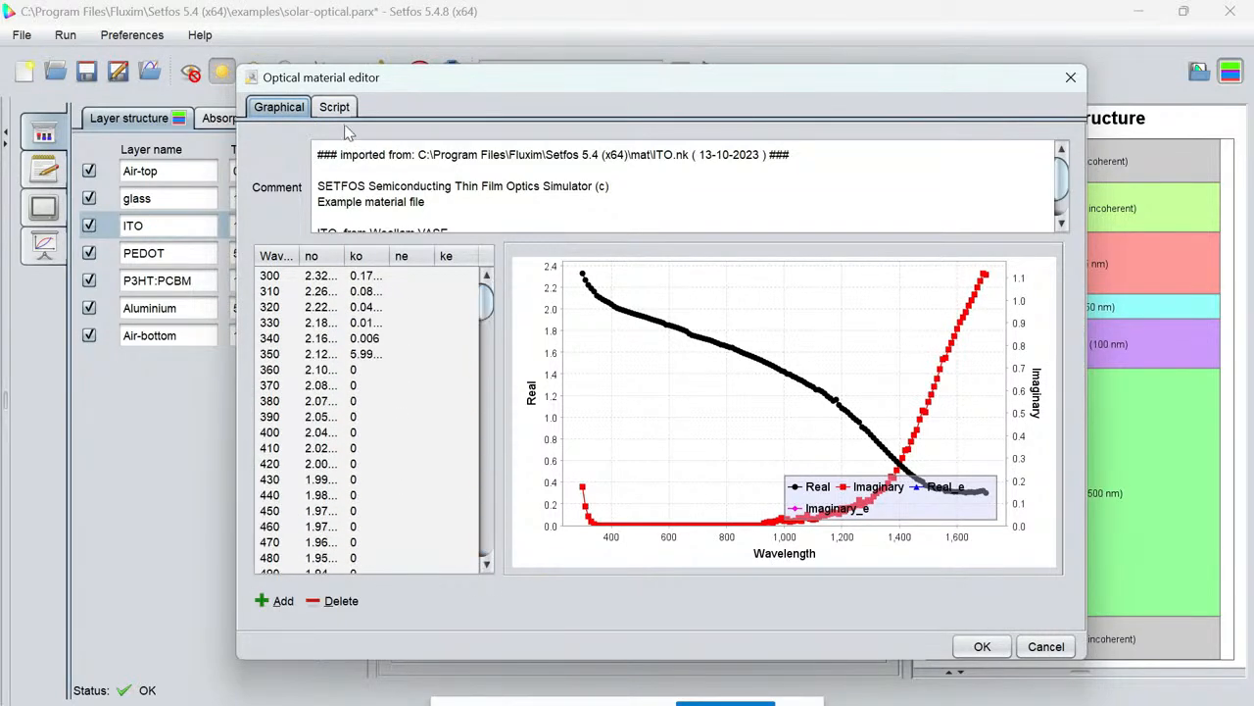
click(334, 107)
click(353, 243)
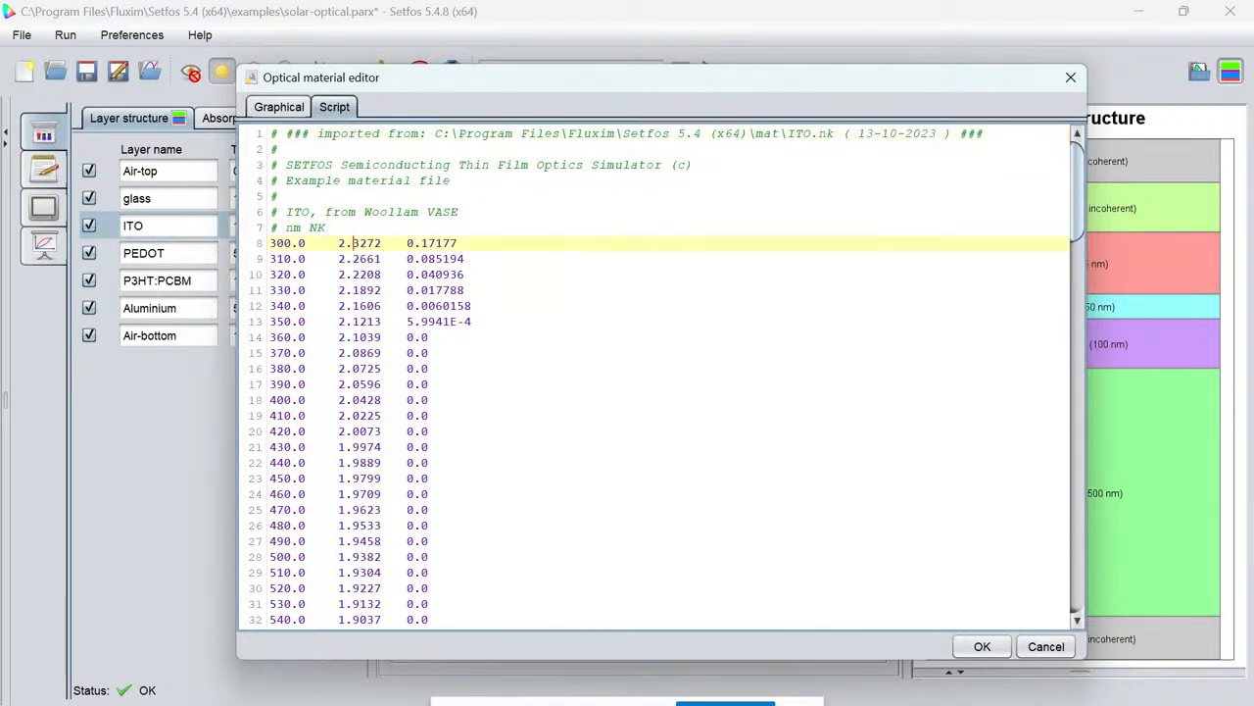
click(444, 258)
click(284, 243)
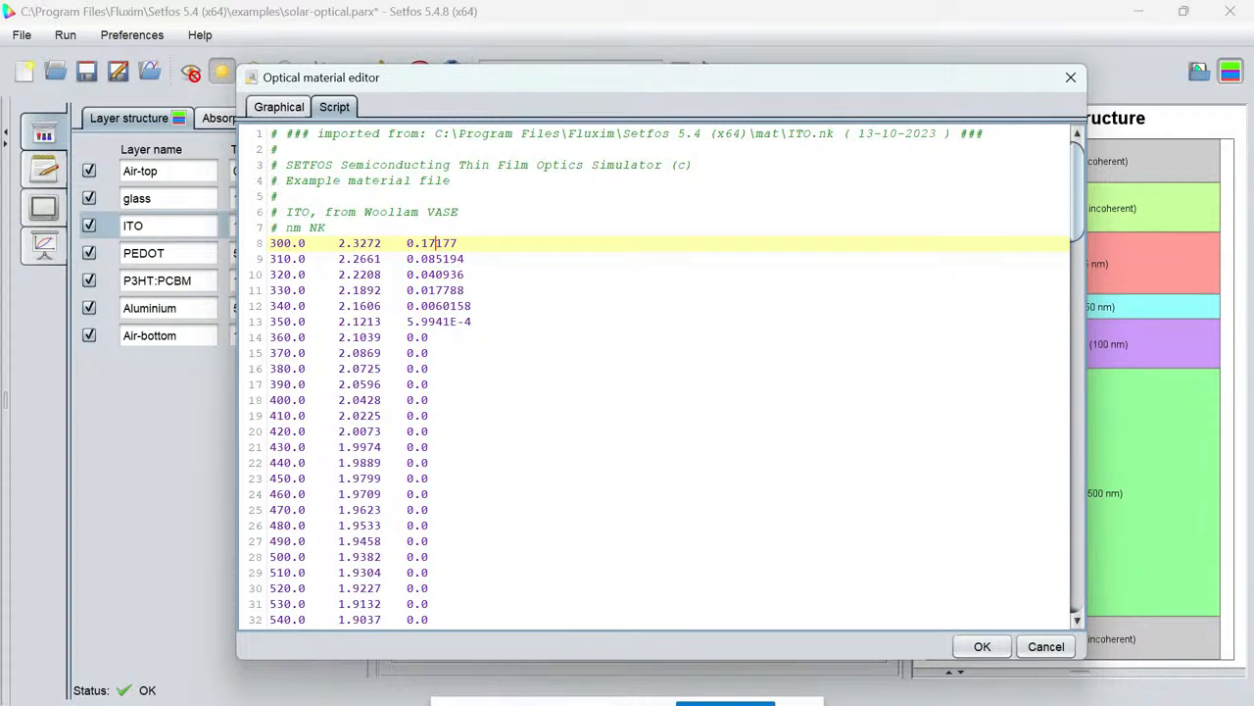
click(435, 243)
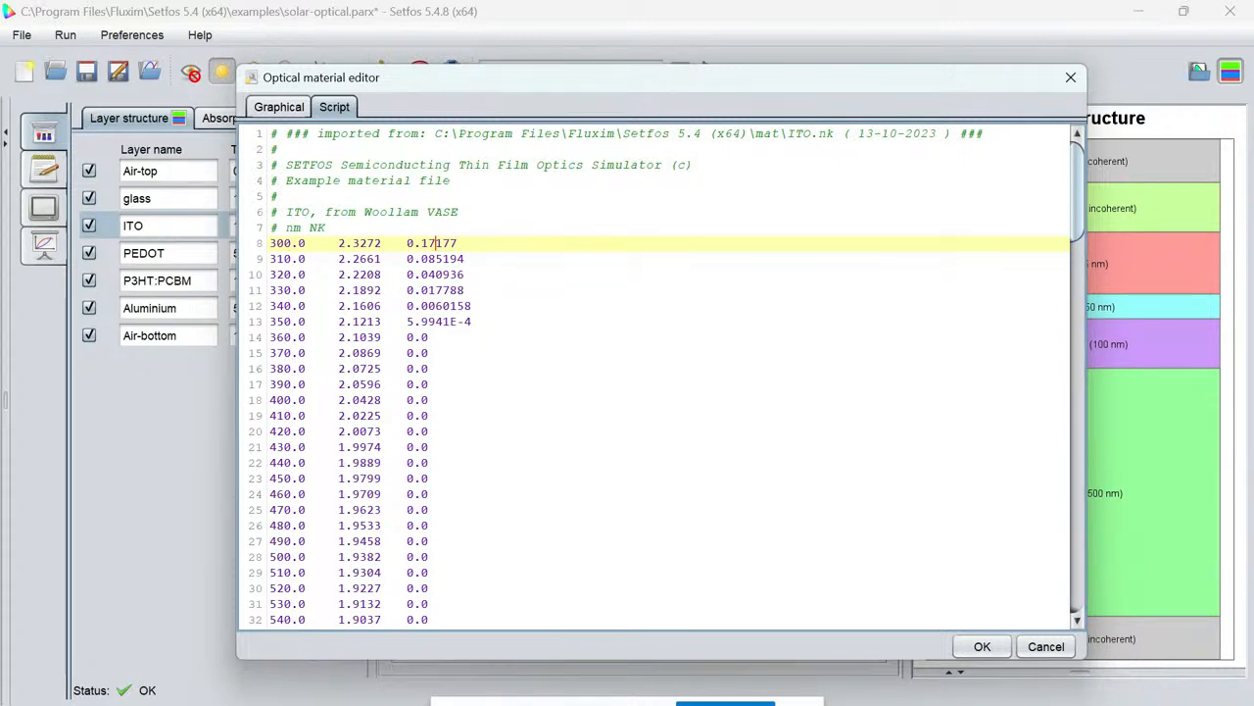
click(281, 108)
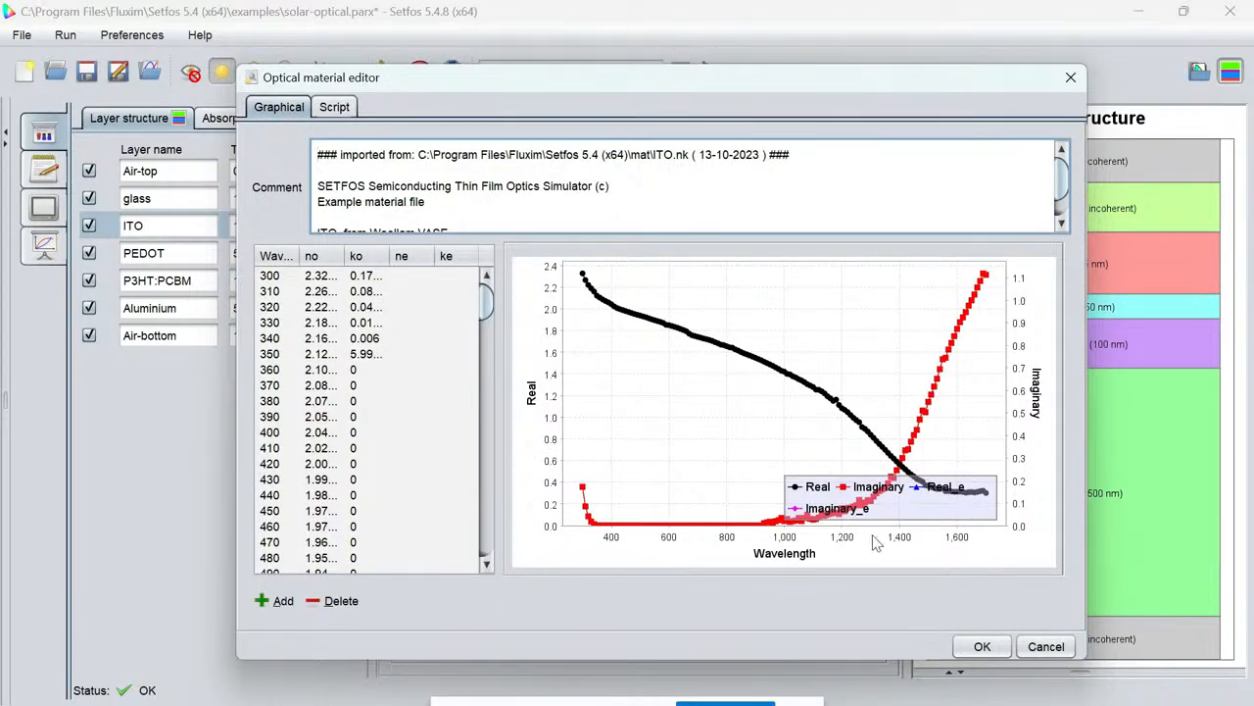
click(980, 647)
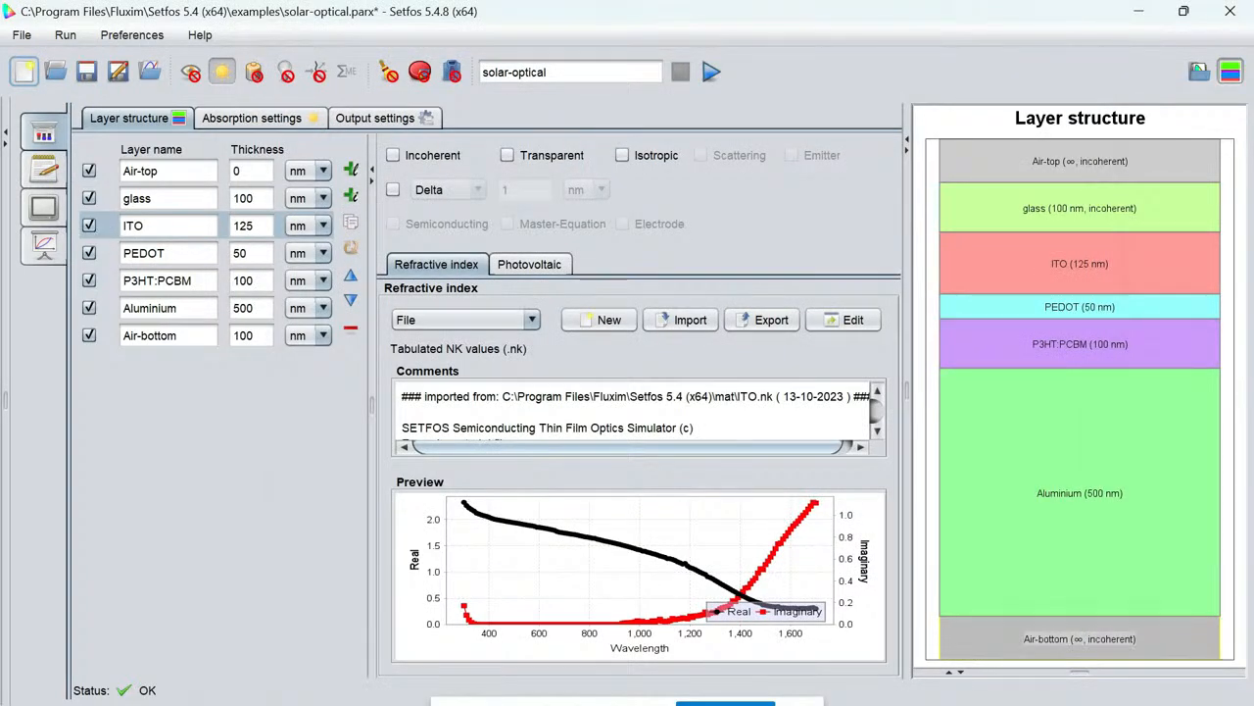
Switch the PEDOT layer's refractive index to File and import PEDOT_BaytronP_AL4083.nk from the mat folder.
click(144, 253)
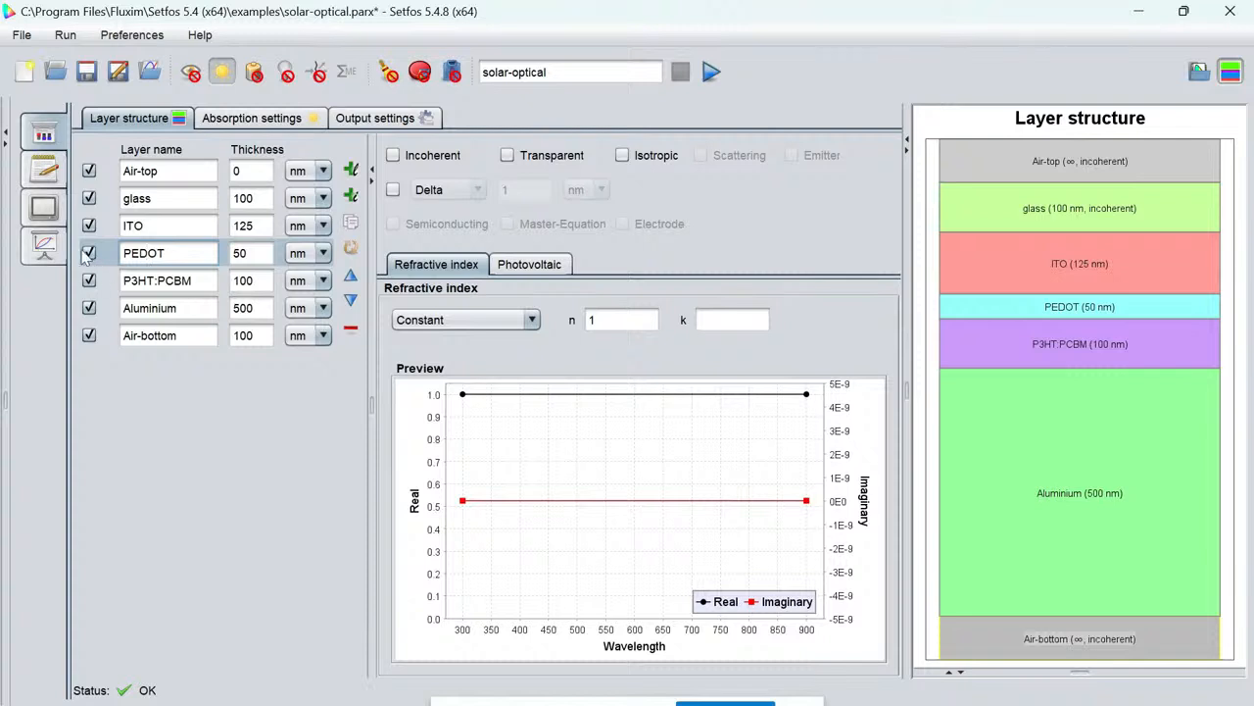
click(499, 321)
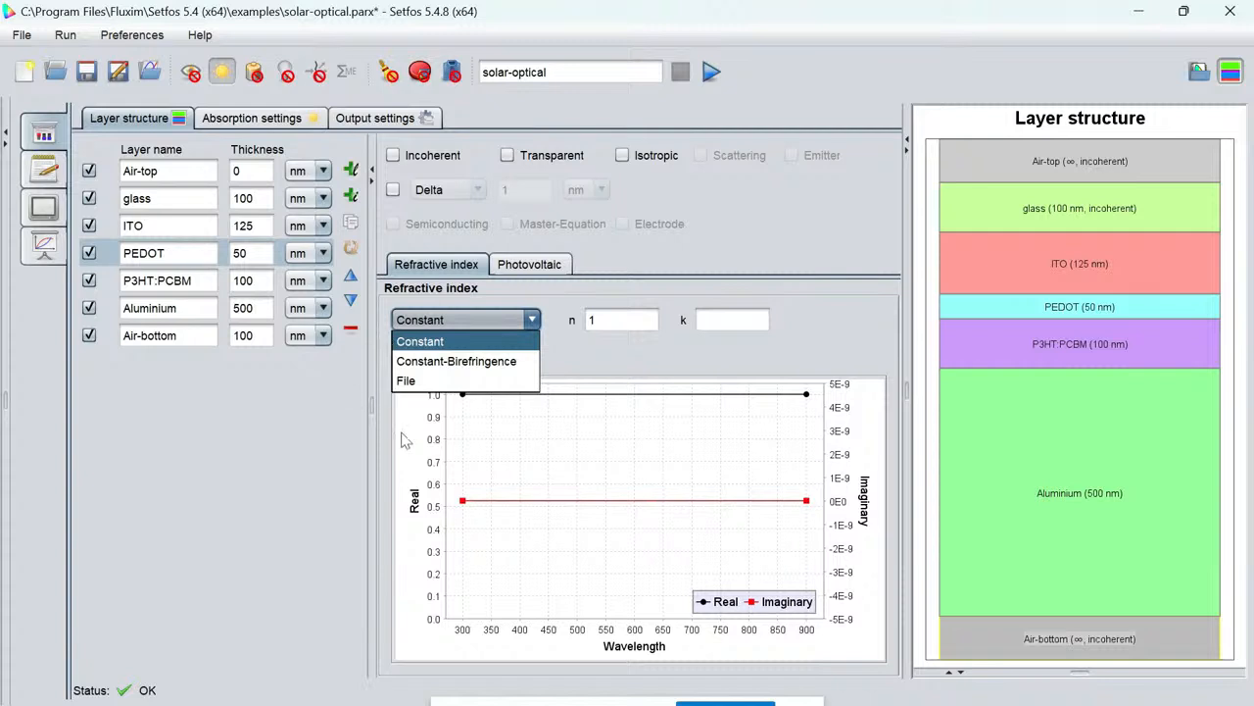
click(469, 382)
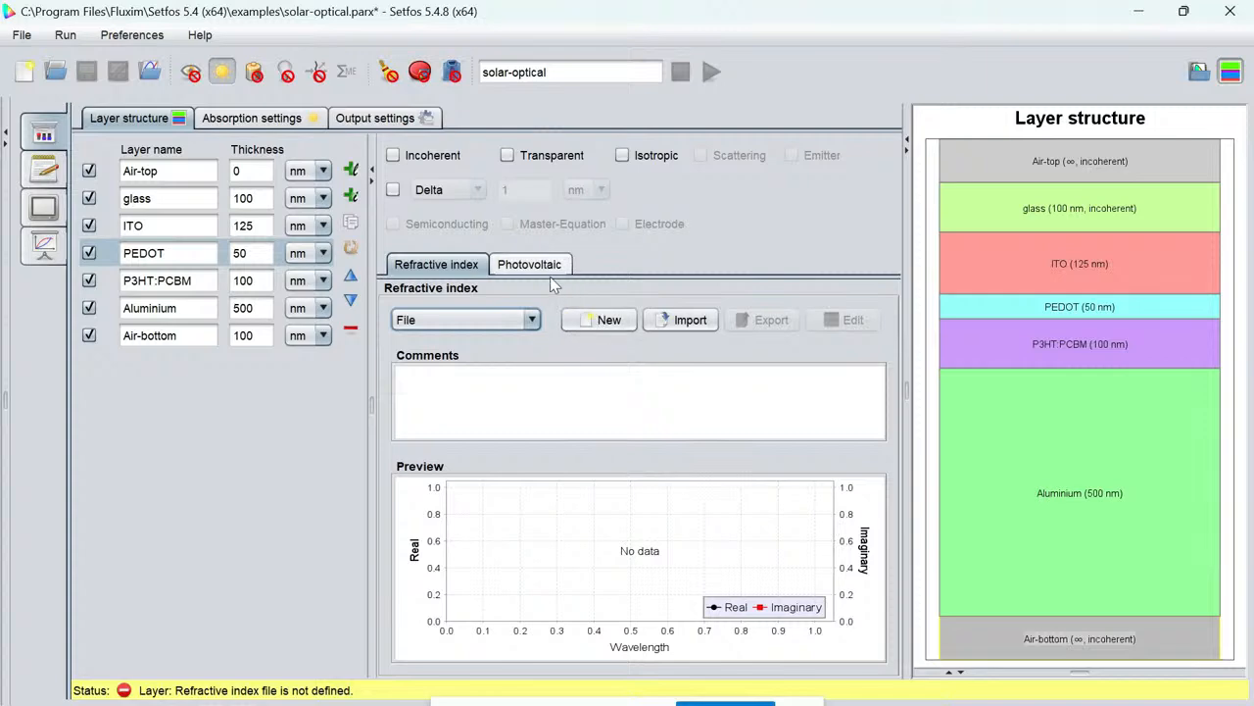
click(684, 331)
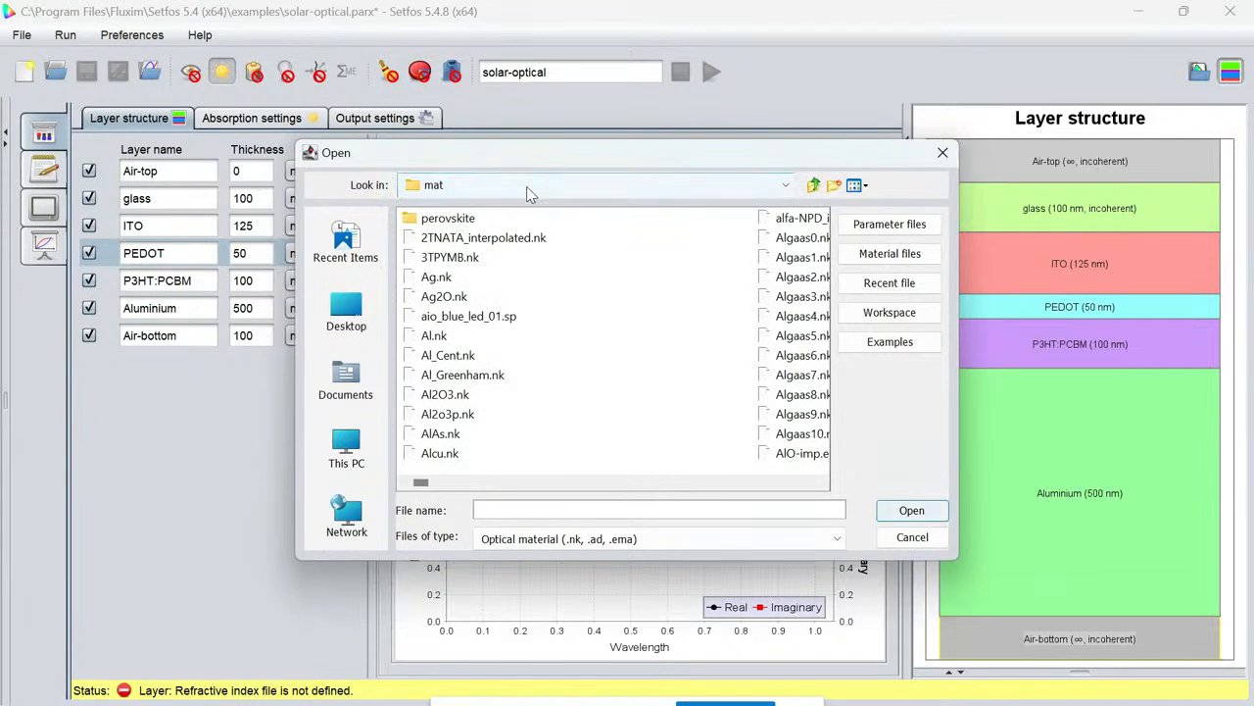
click(445, 298)
key(p)
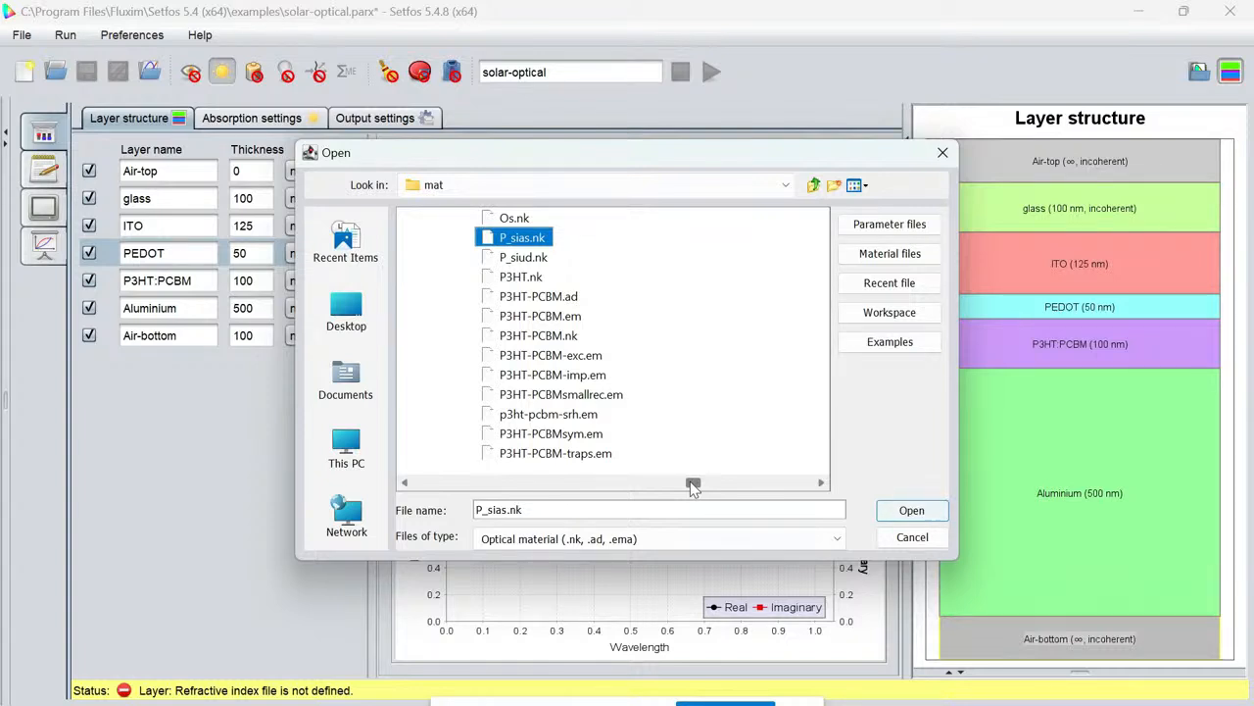
drag(690, 483, 716, 493)
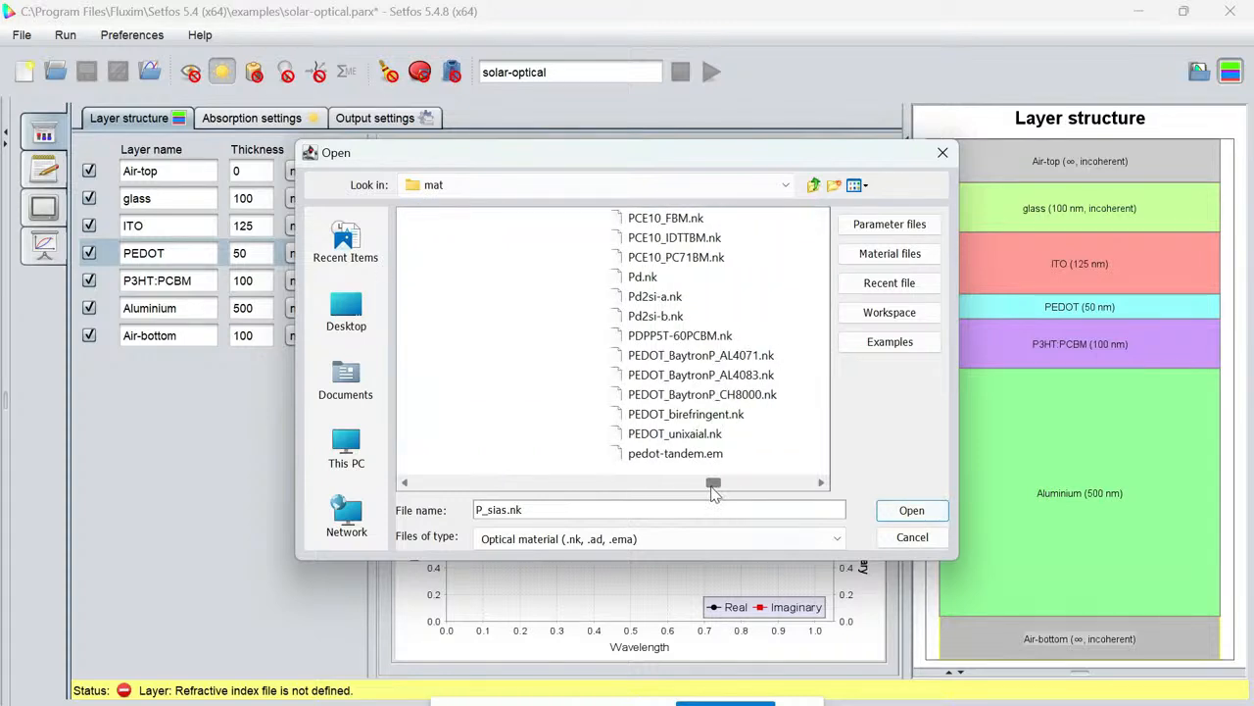
click(723, 382)
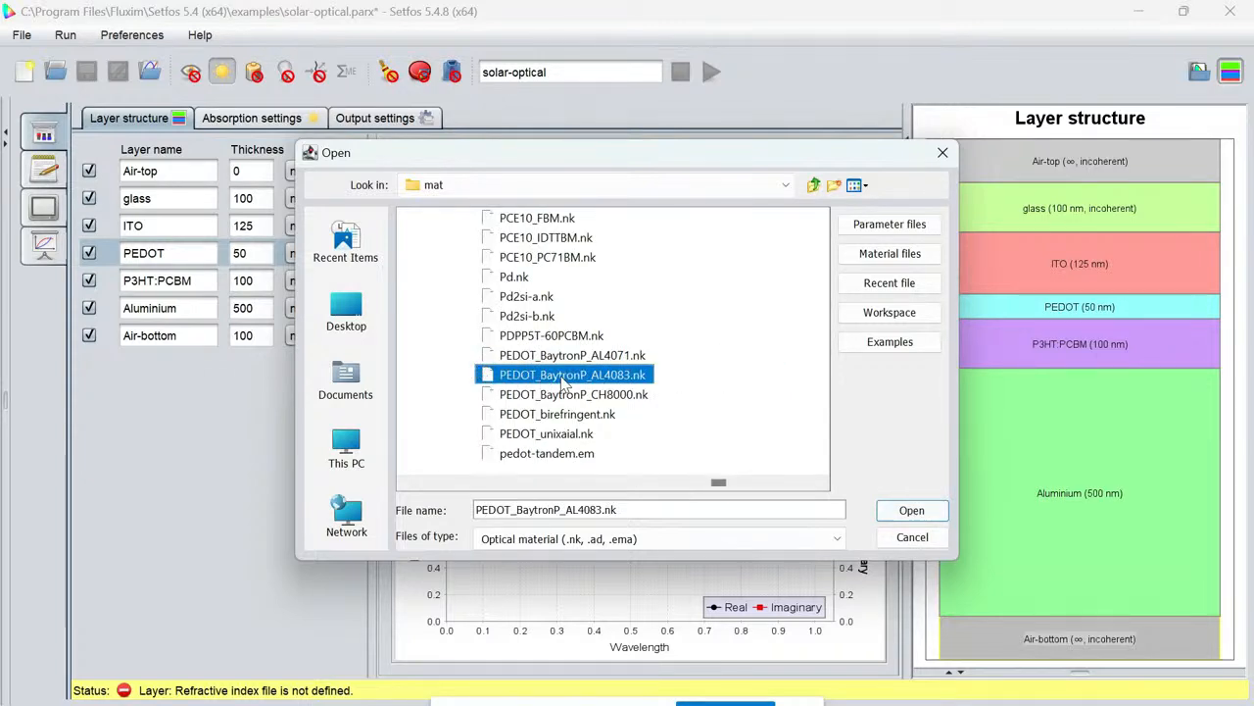
click(911, 513)
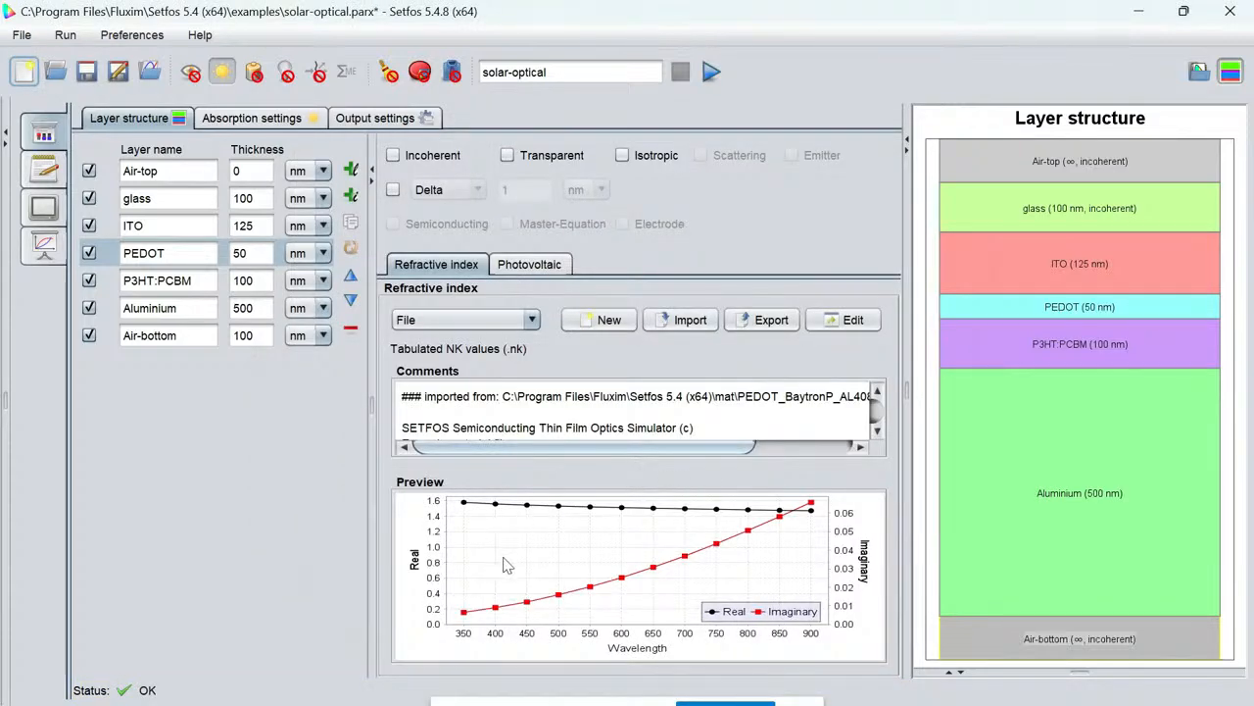
Read the comment and data source of the PEDOT material in the optical material editor, and close it.
click(844, 321)
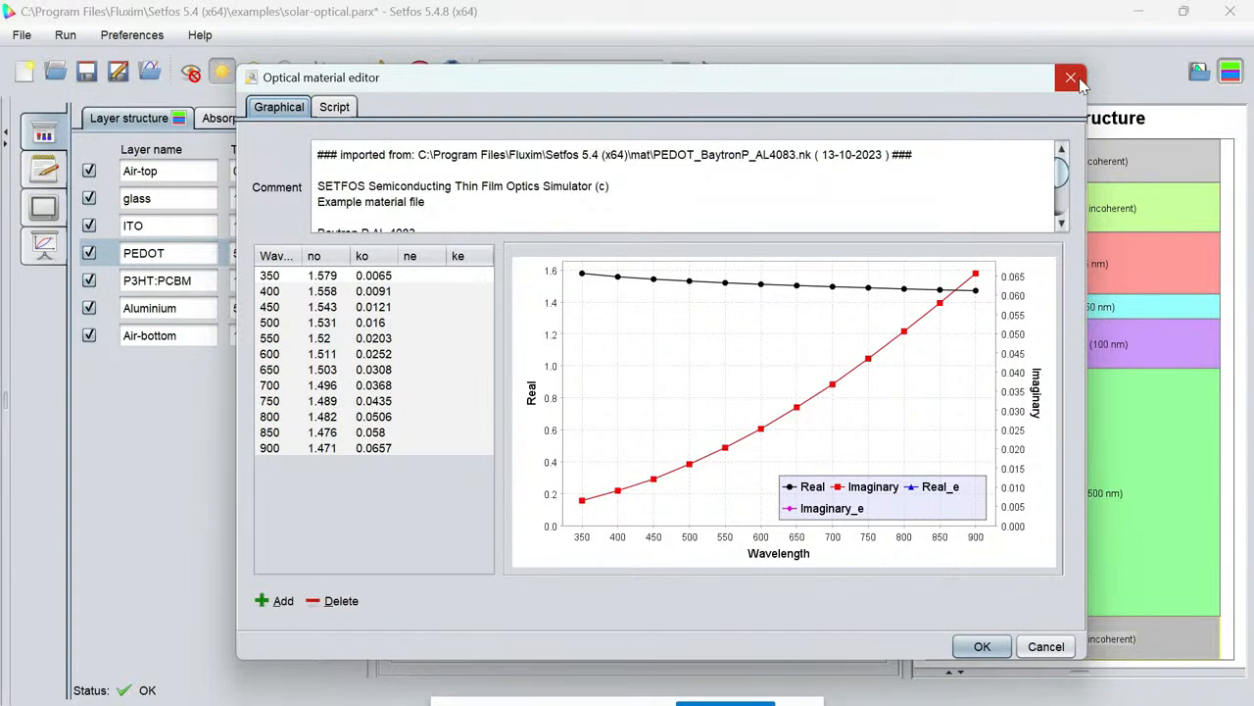
scroll(1061, 191, down, 2)
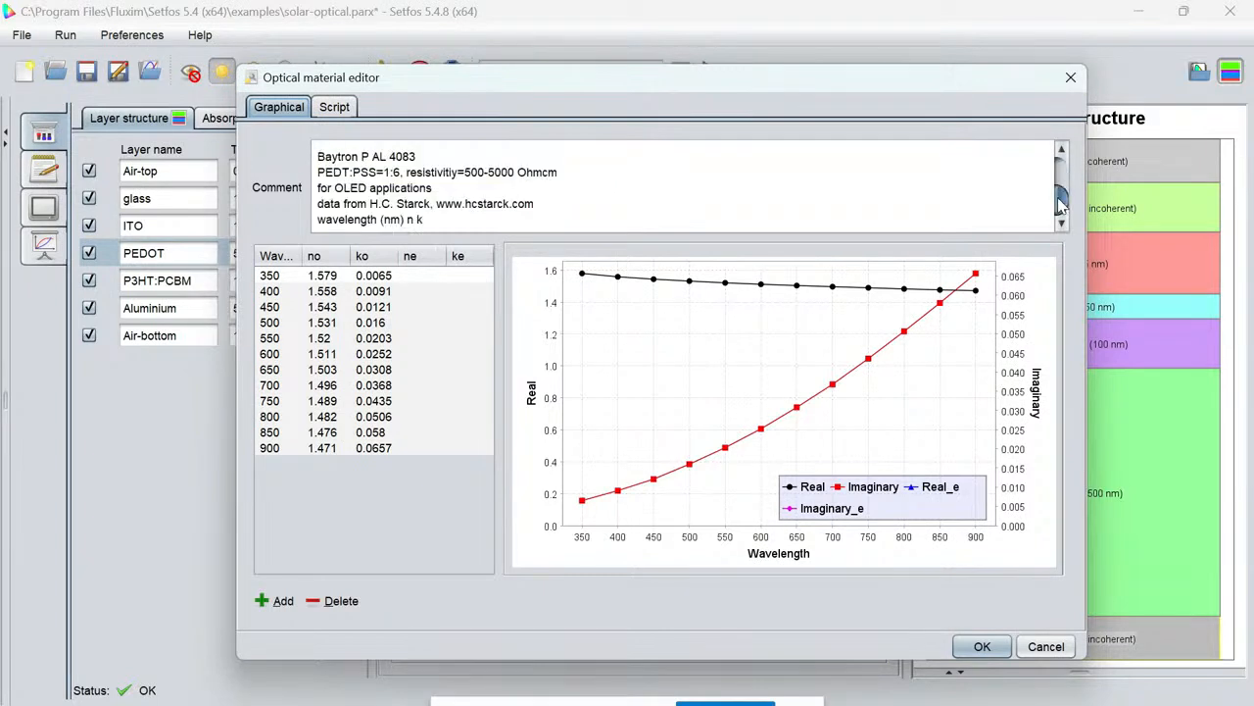
click(424, 219)
drag(425, 220, 317, 156)
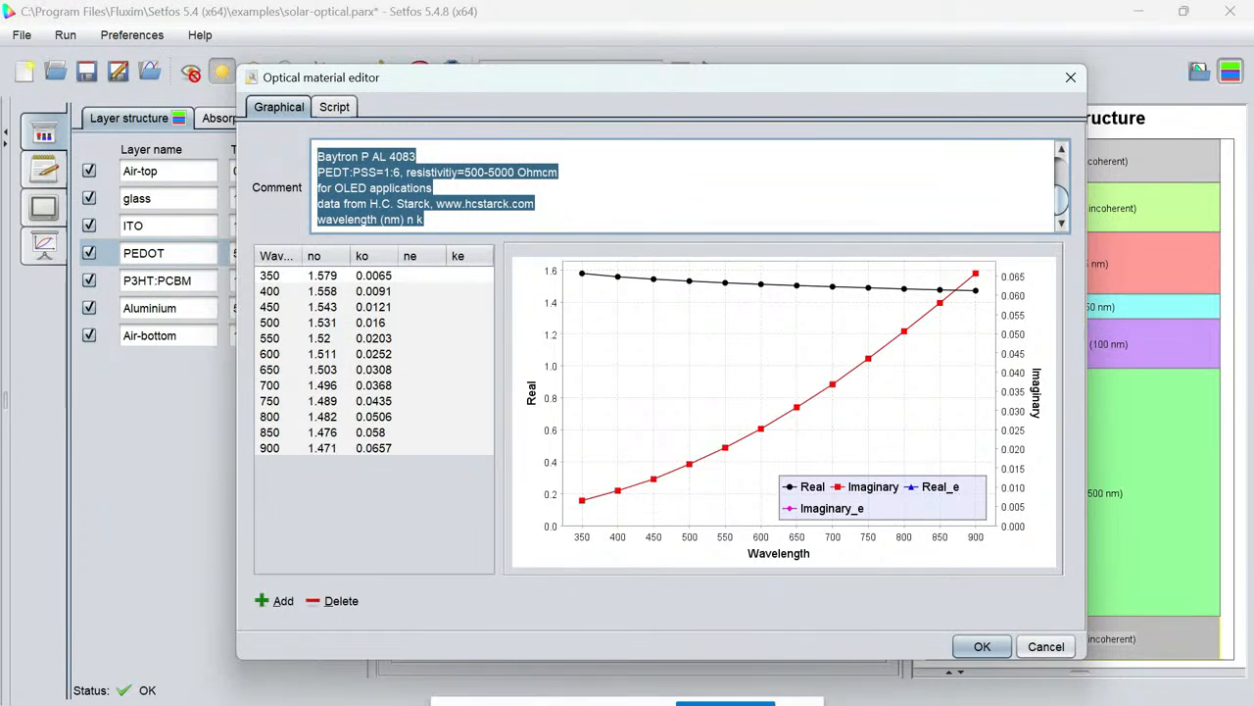
click(433, 204)
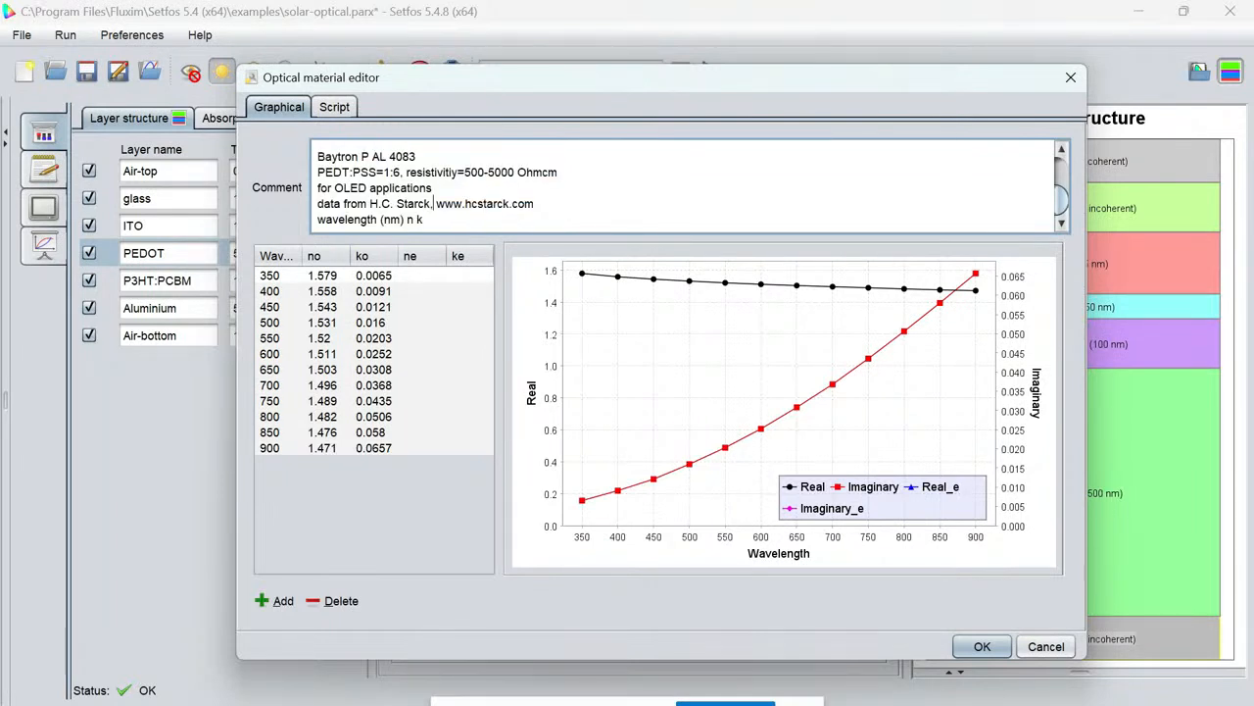
drag(535, 204, 368, 204)
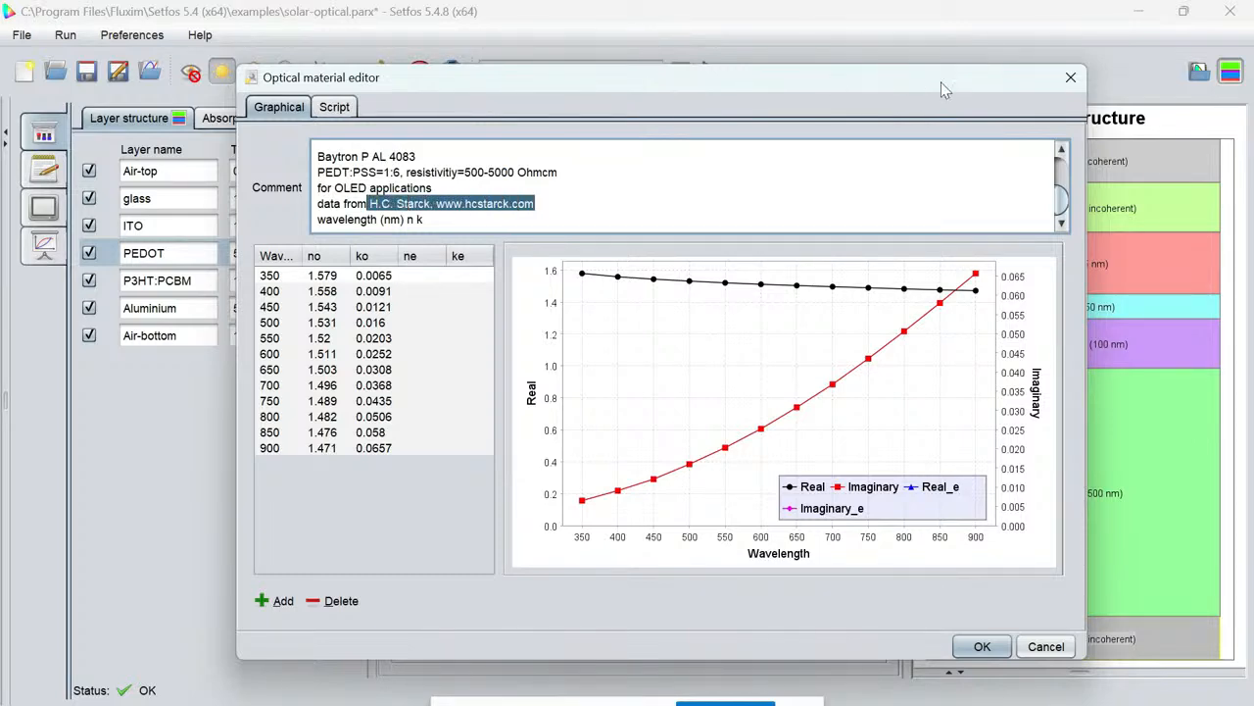
click(1070, 79)
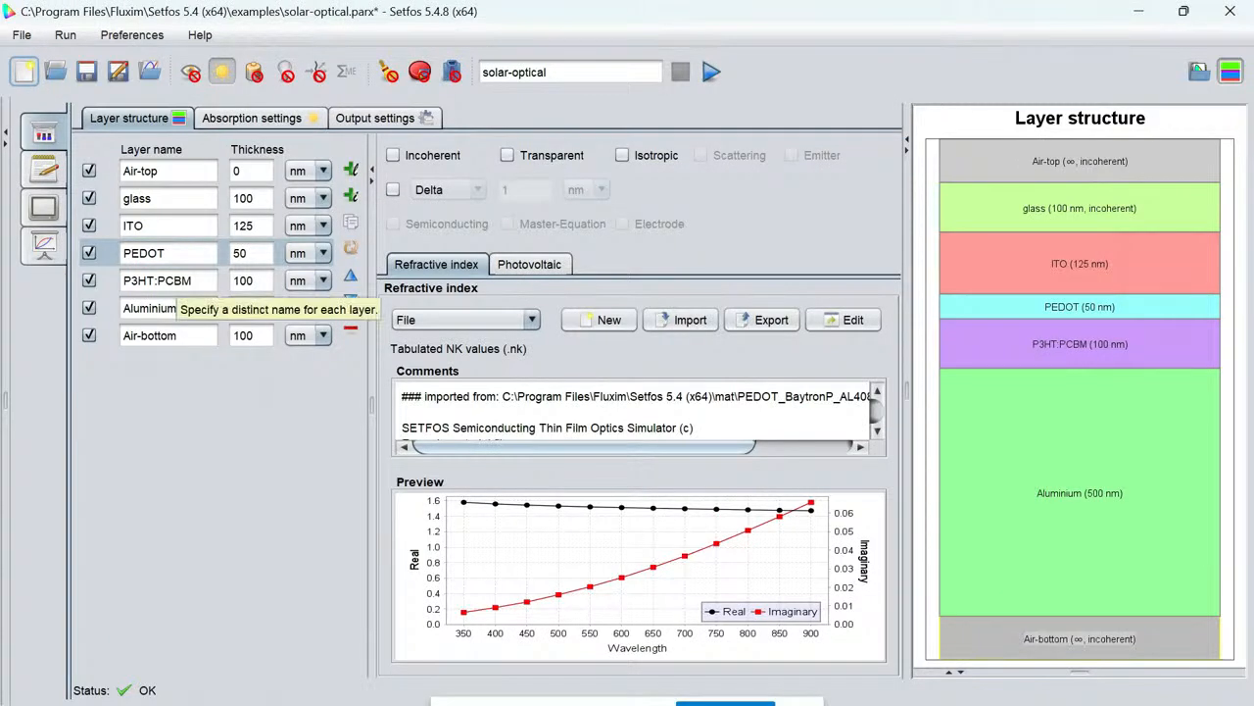
Switch the P3HT:PCBM layer's refractive index to File and import P3HT-PCBM.nk from the mat folder.
click(162, 280)
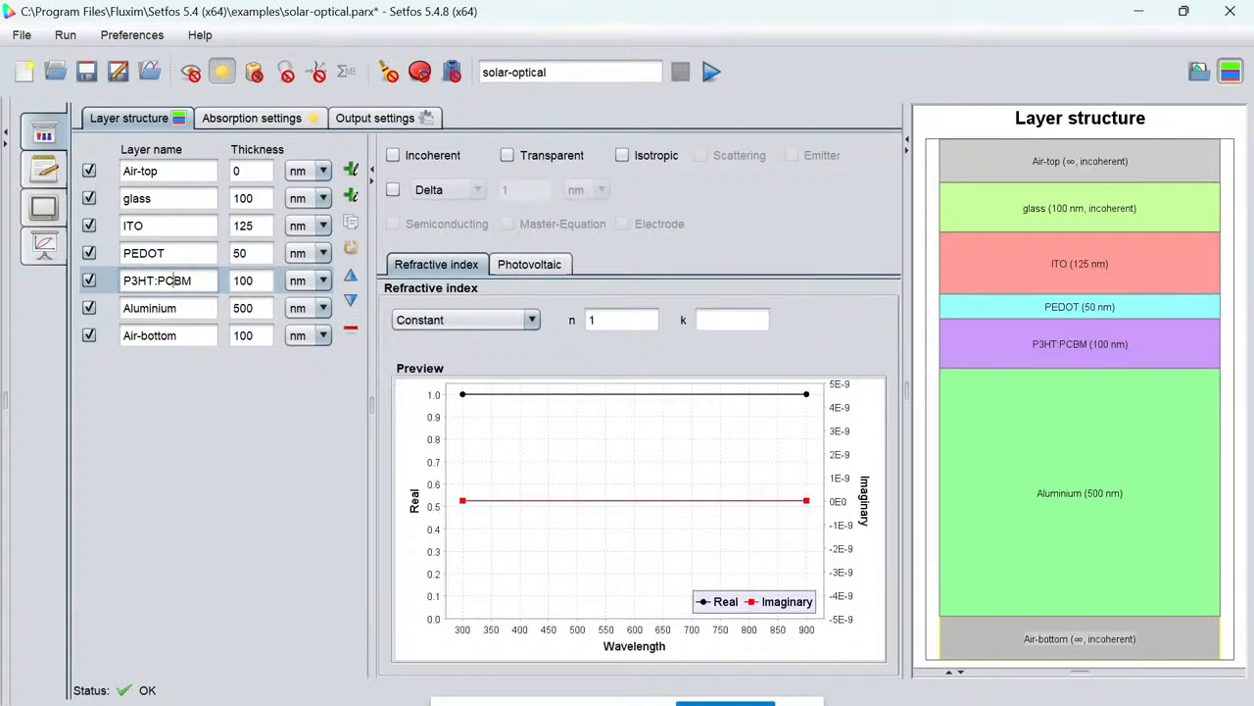
click(466, 321)
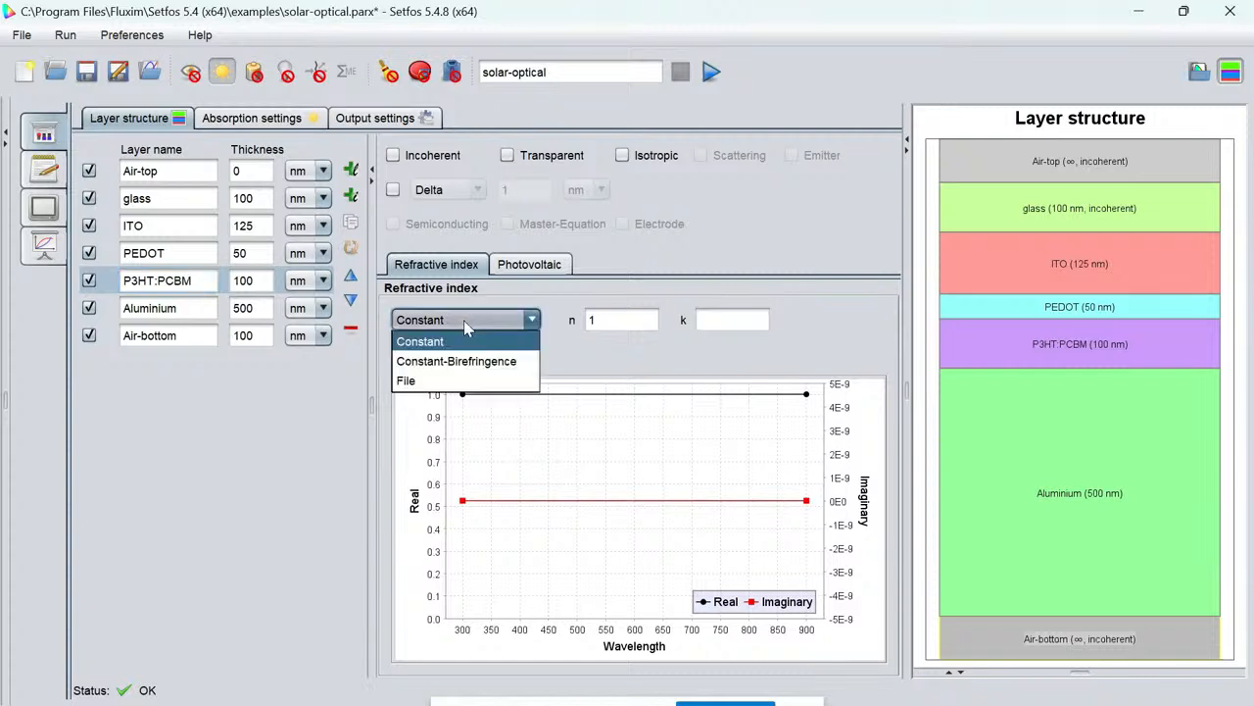
click(443, 383)
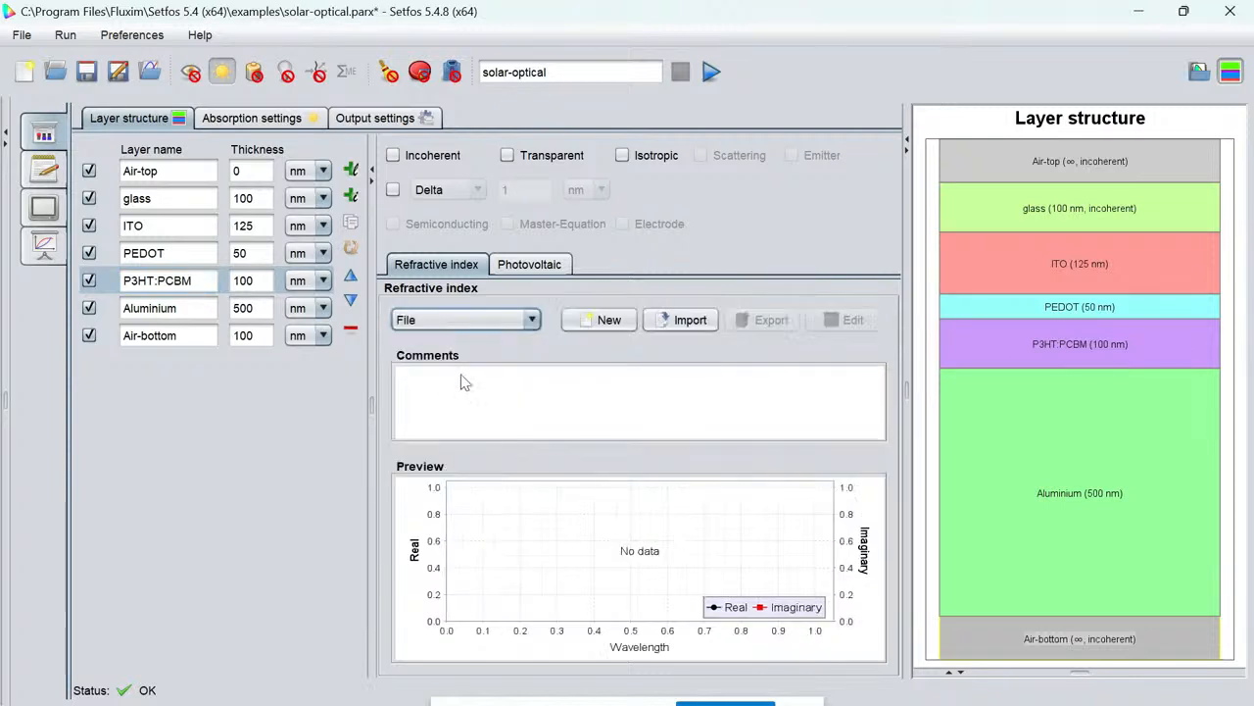
click(686, 323)
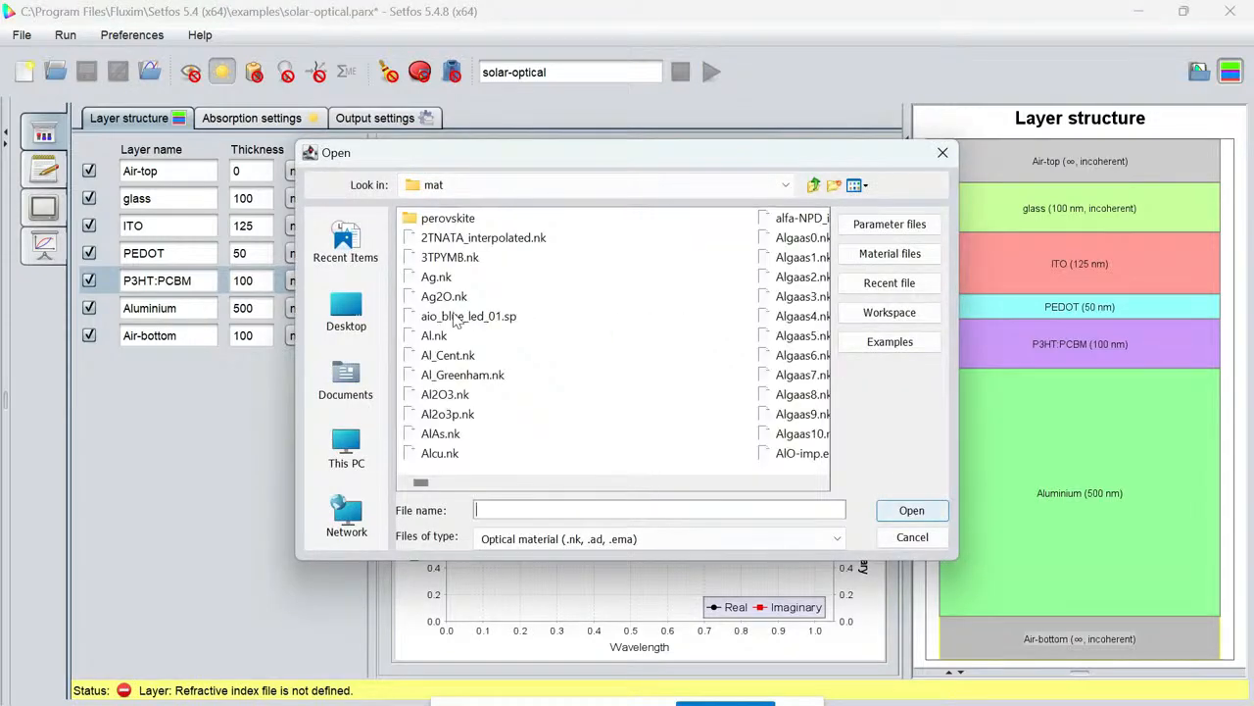
click(453, 316)
key(p)
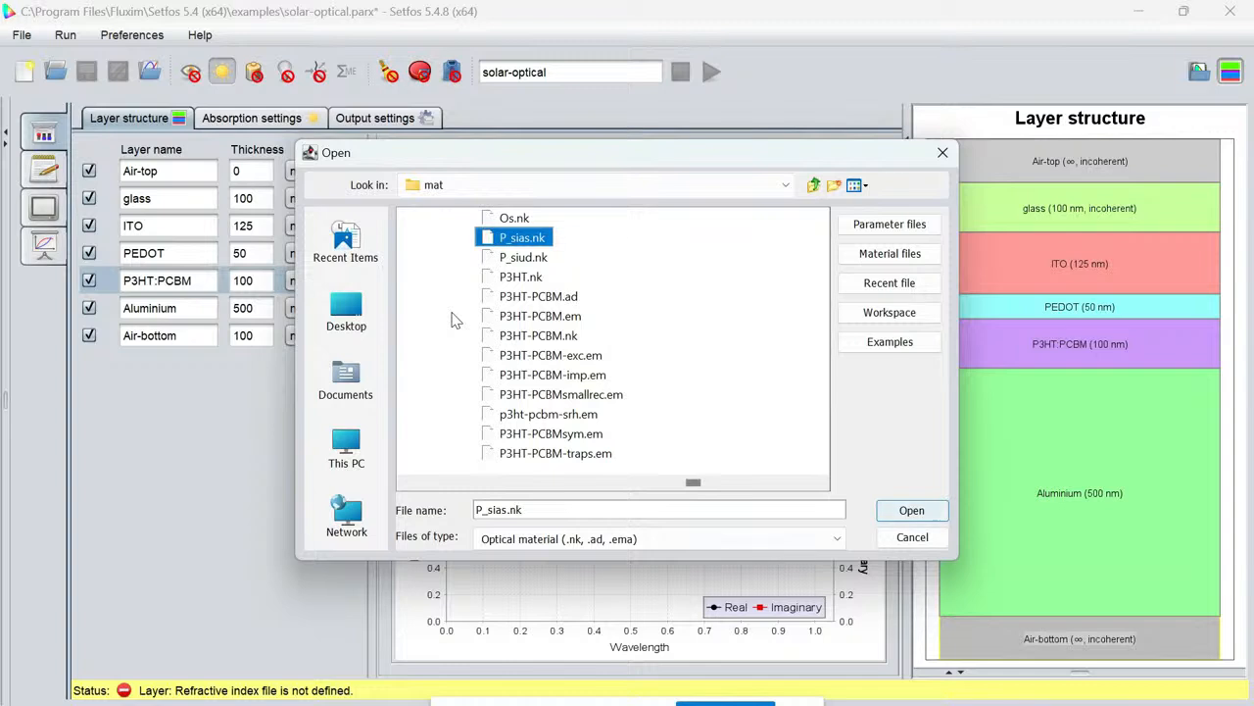
click(572, 338)
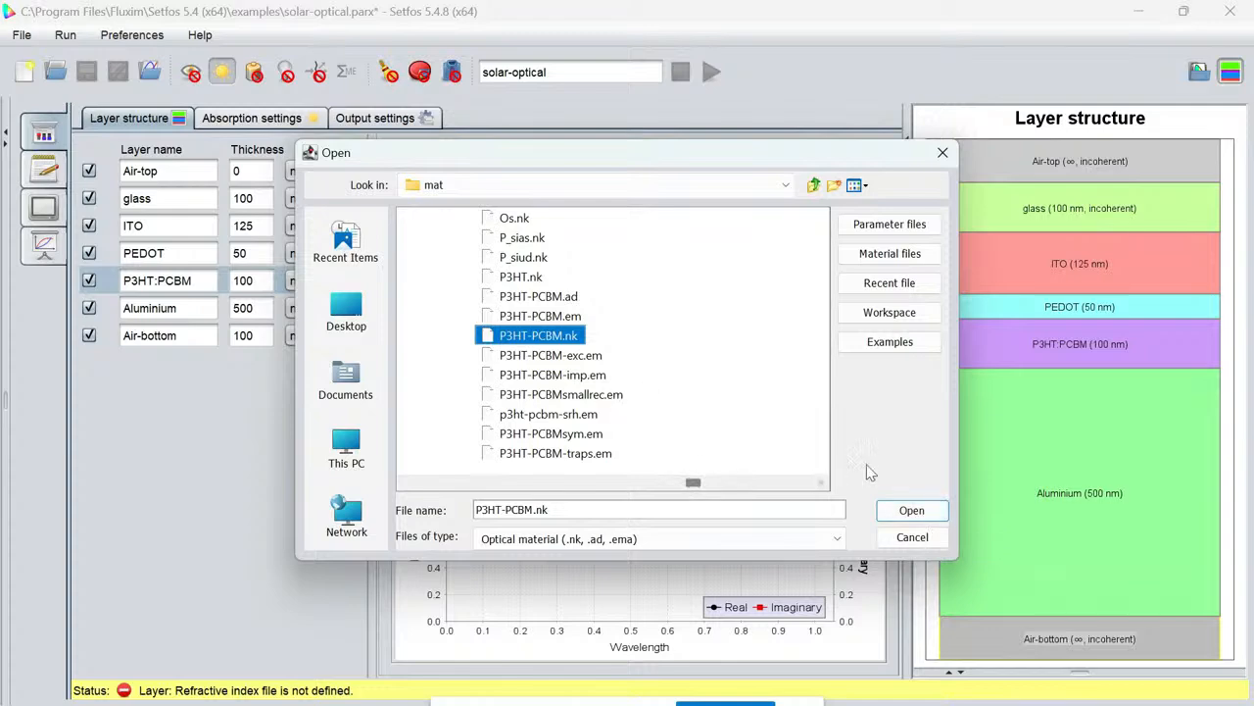
click(924, 517)
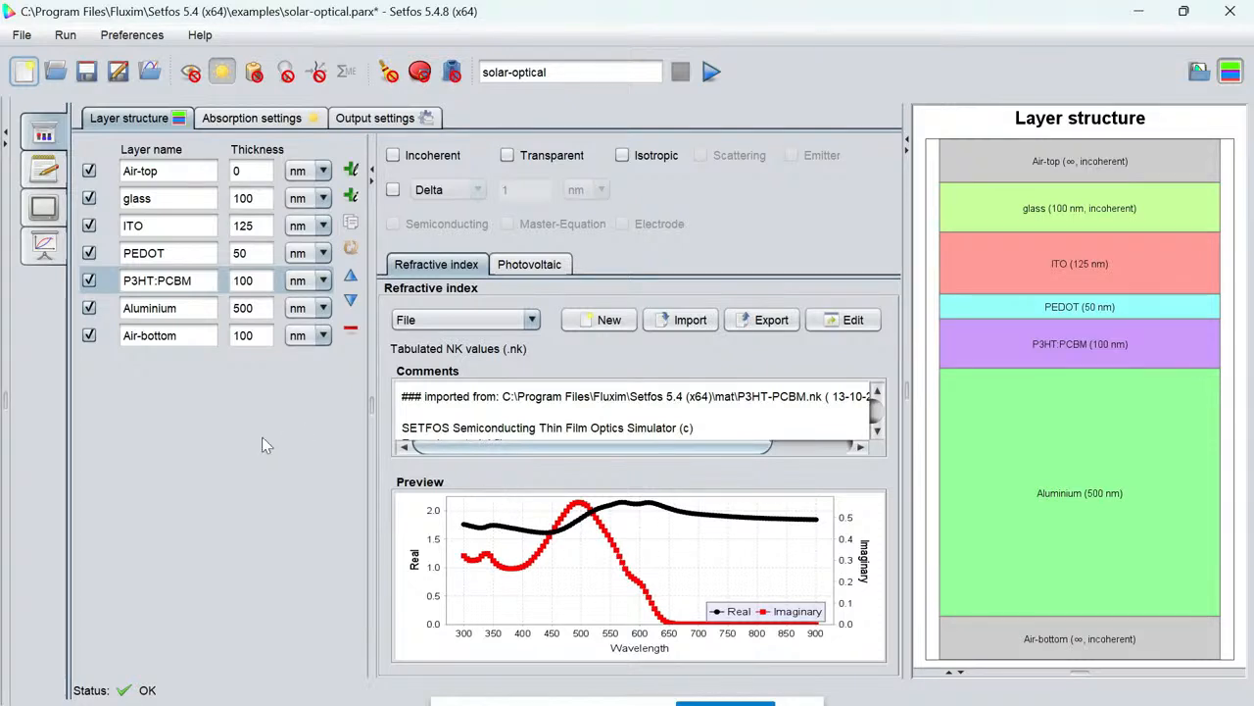
Switch the Aluminium layer's refractive index to File and import Al.nk from the mat folder.
click(180, 308)
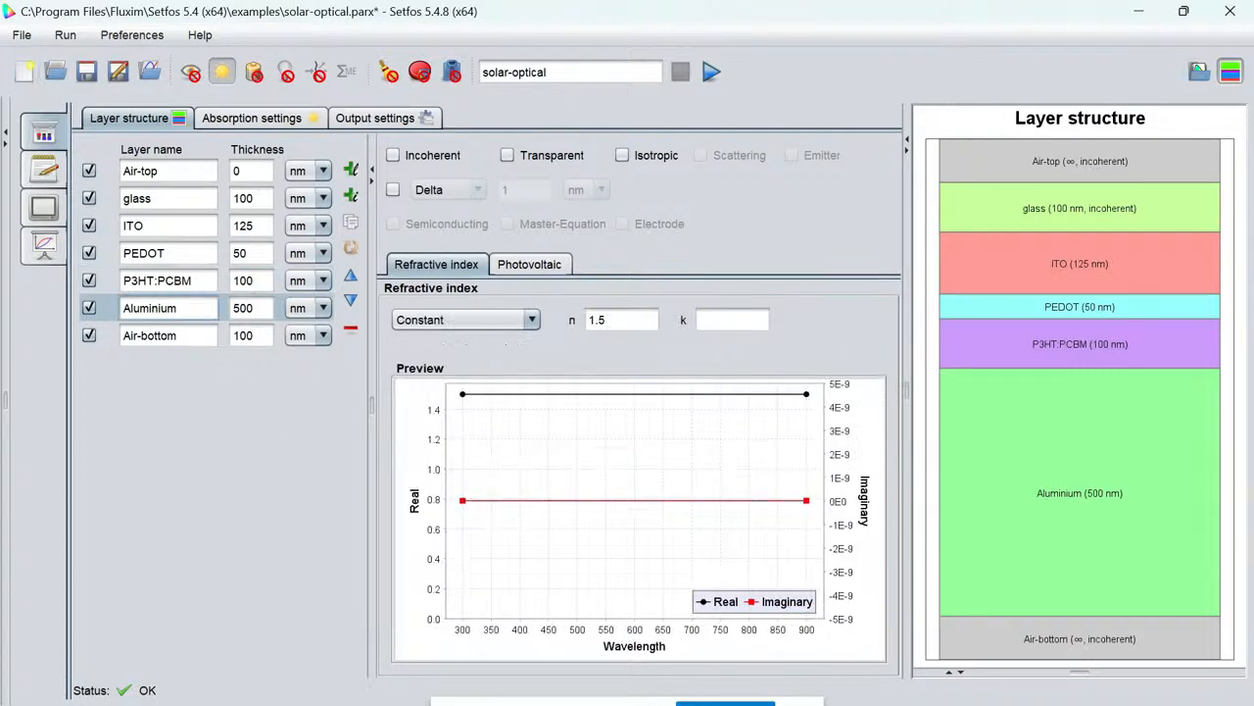
click(446, 320)
click(452, 382)
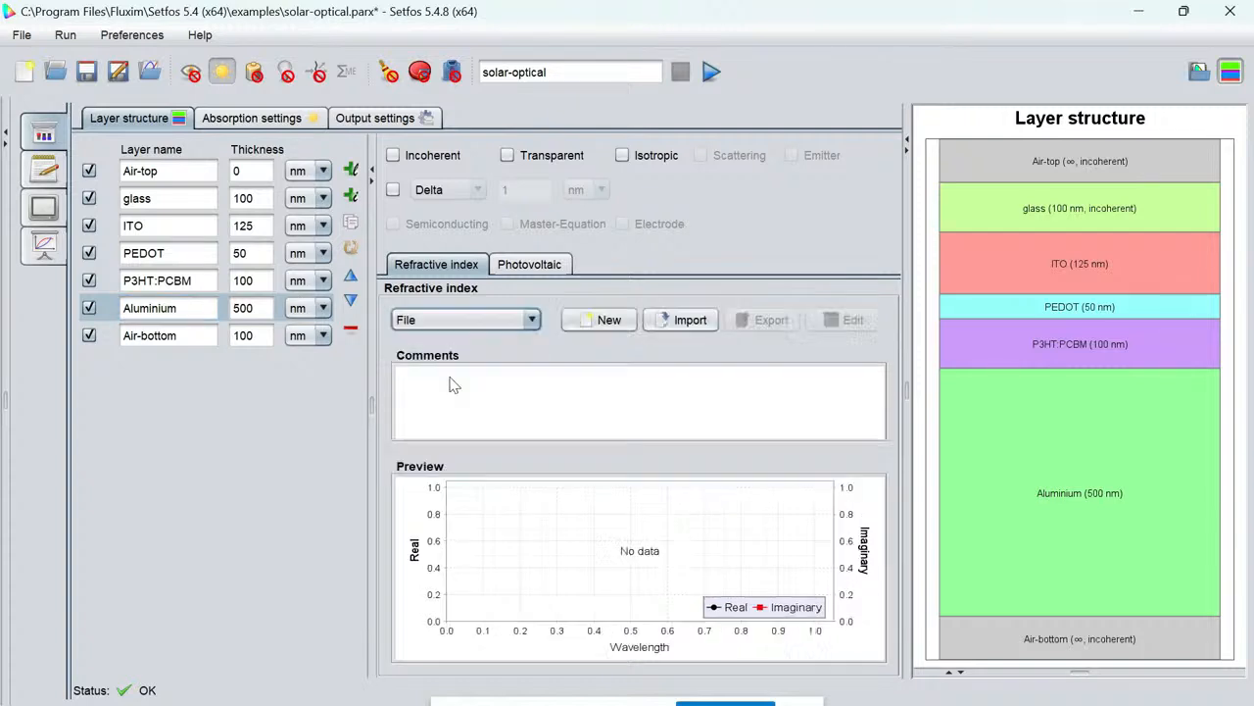
click(690, 321)
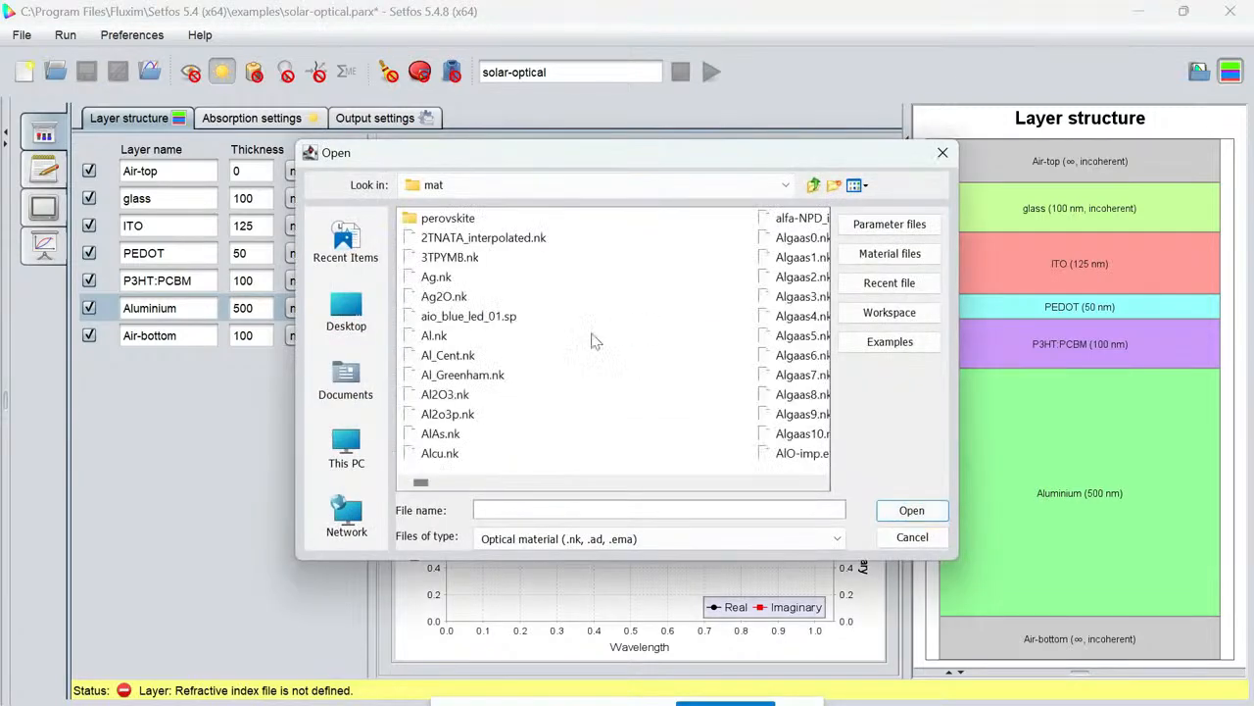
click(443, 336)
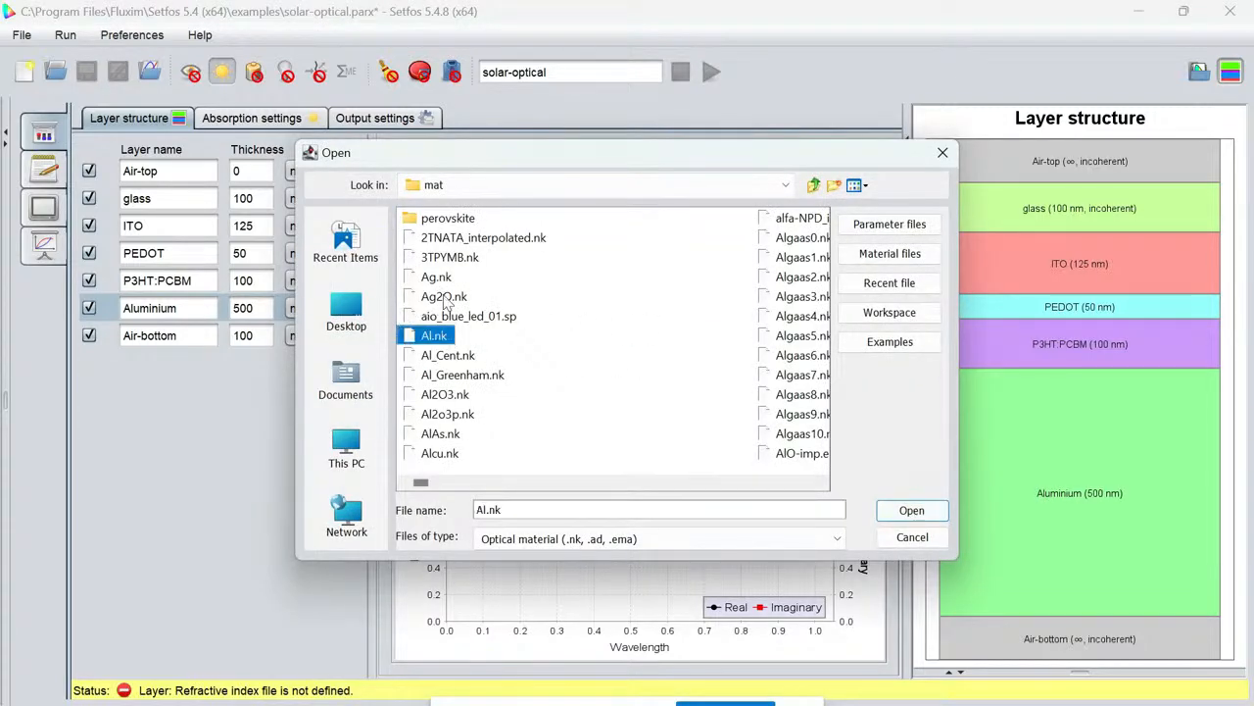
click(913, 512)
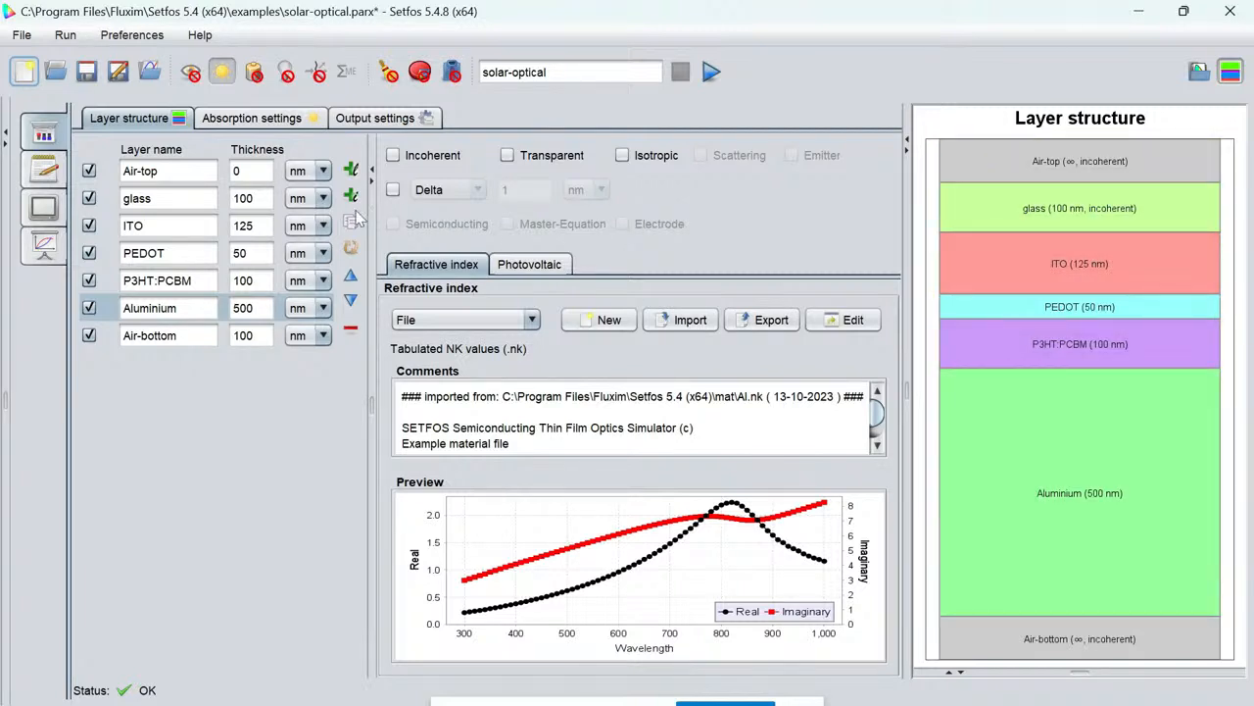
Run the solar-optical simulation and display the layer absorptances, checking the glass and ITO curves.
click(711, 72)
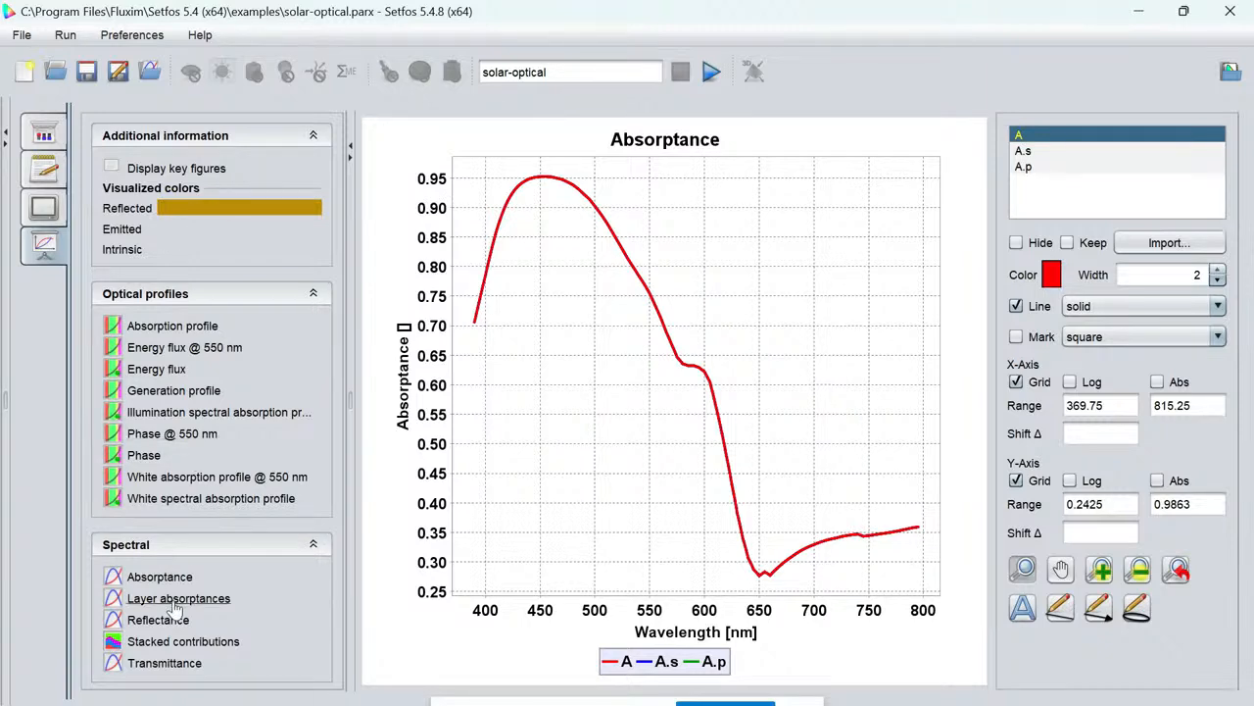
click(177, 599)
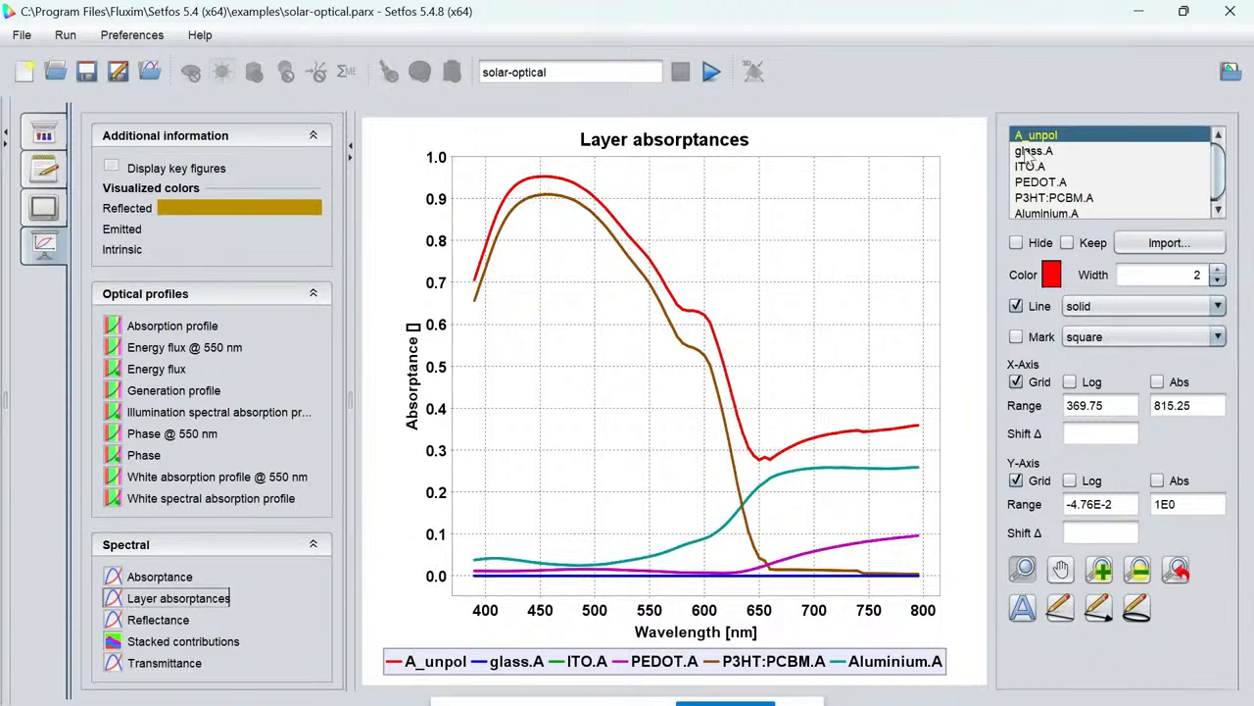
click(1027, 152)
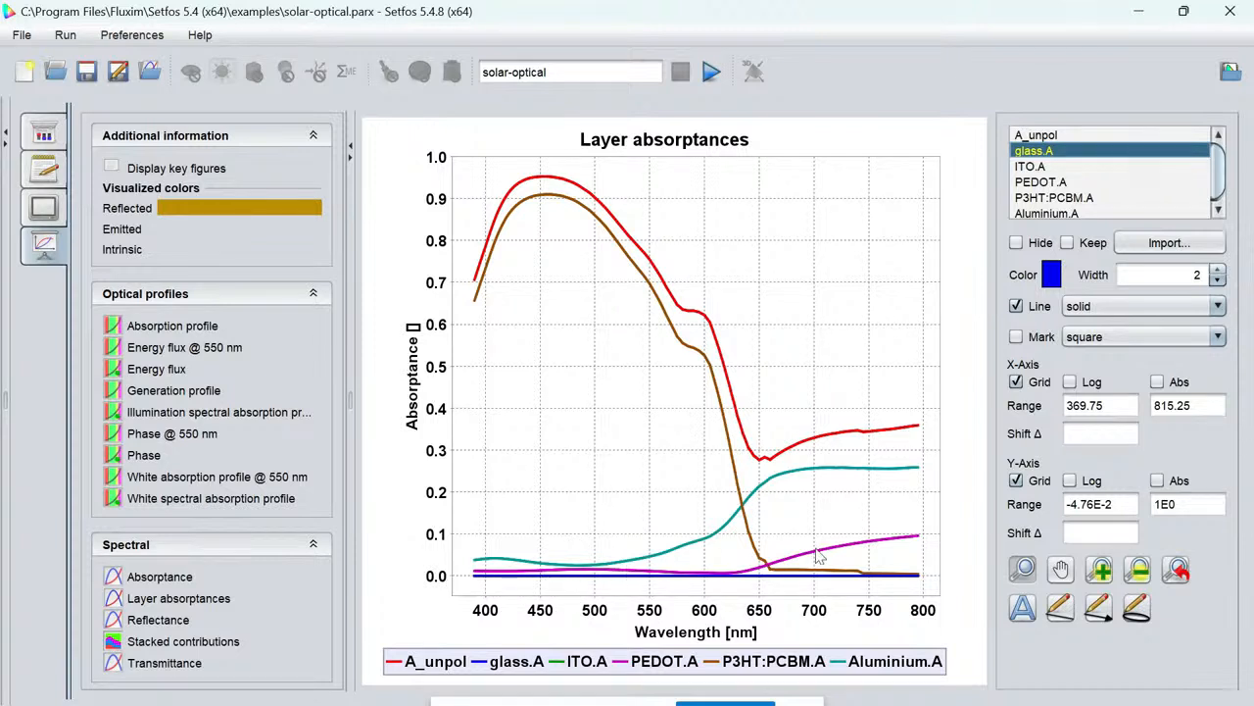
click(1037, 167)
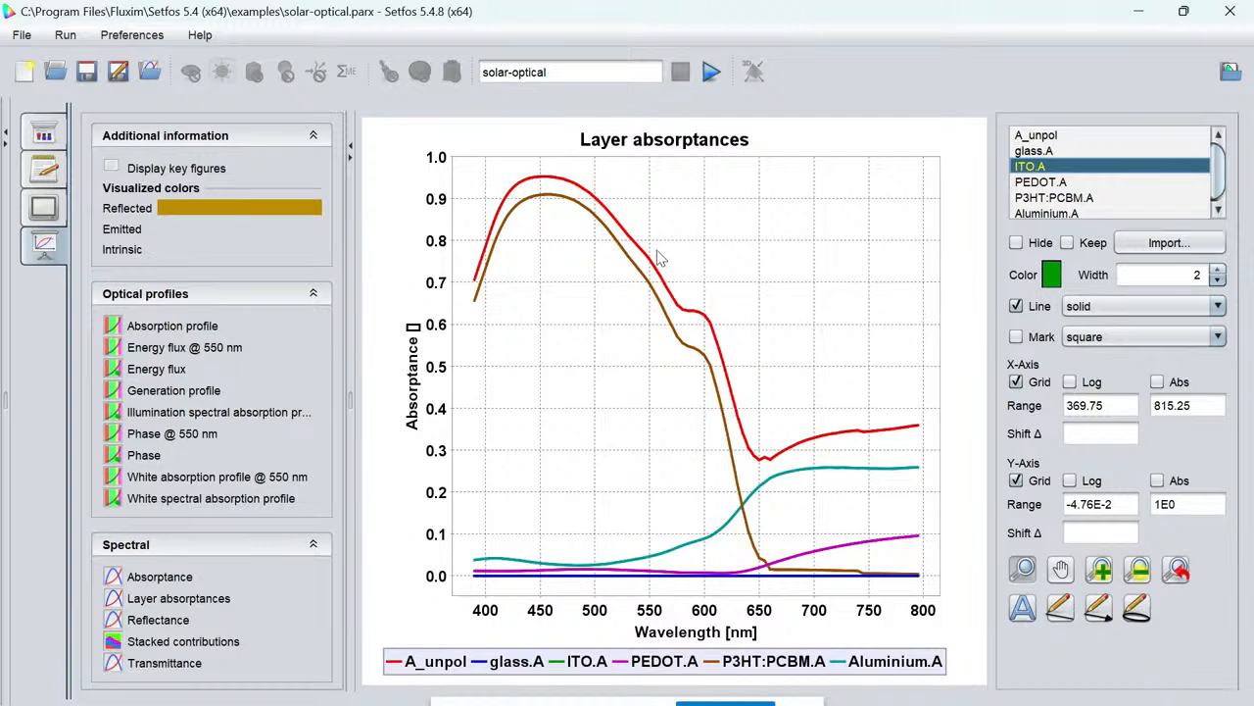
Hide the A_unpol, glass.A and ITO.A curves in the layer absorptances plot.
click(1078, 137)
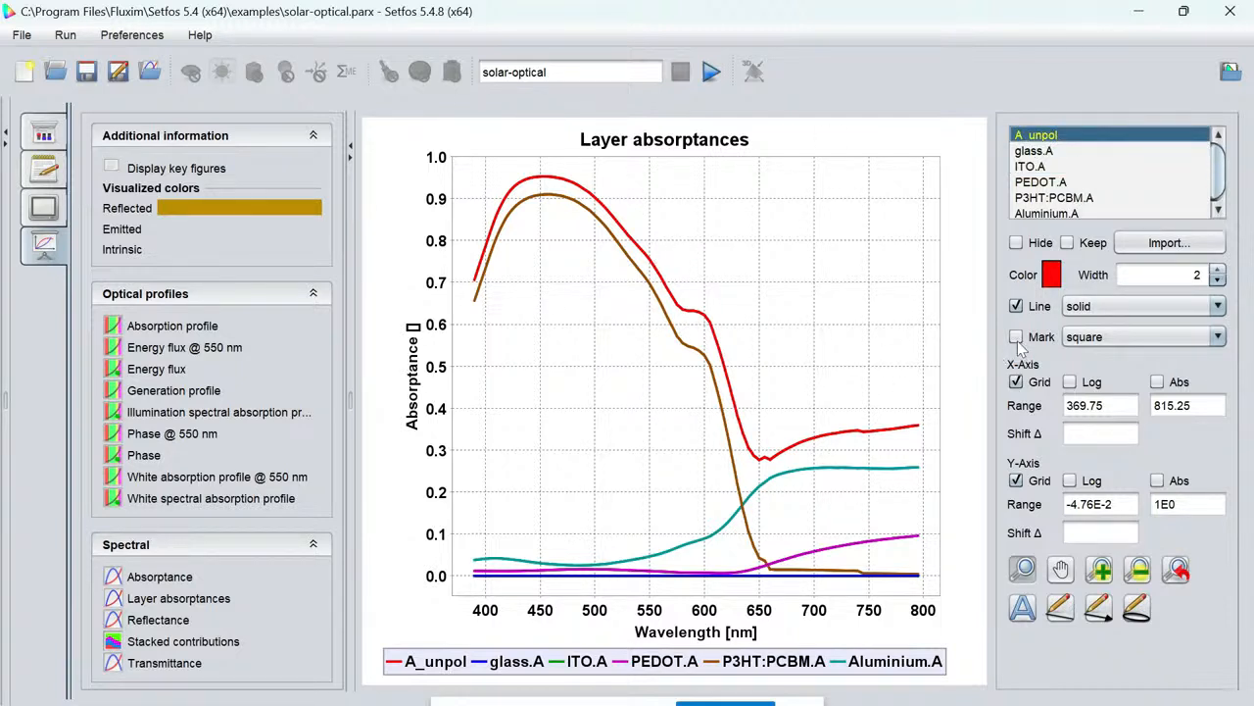
click(1017, 242)
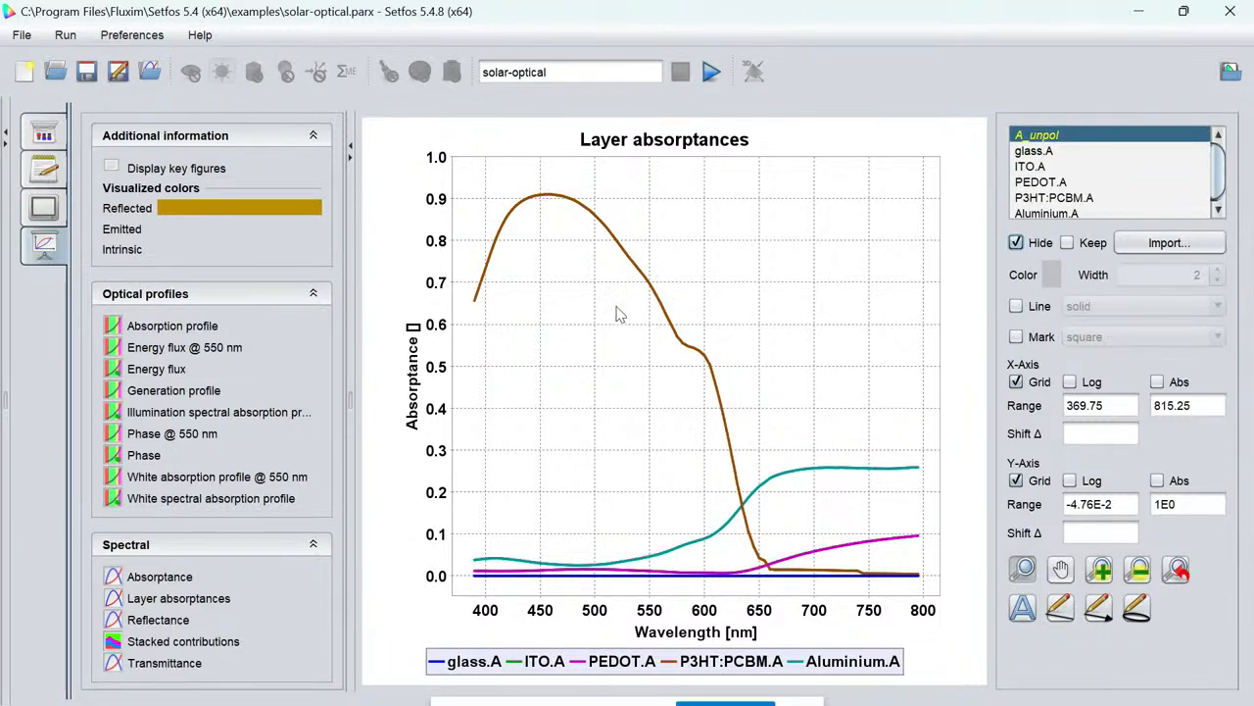
click(1016, 154)
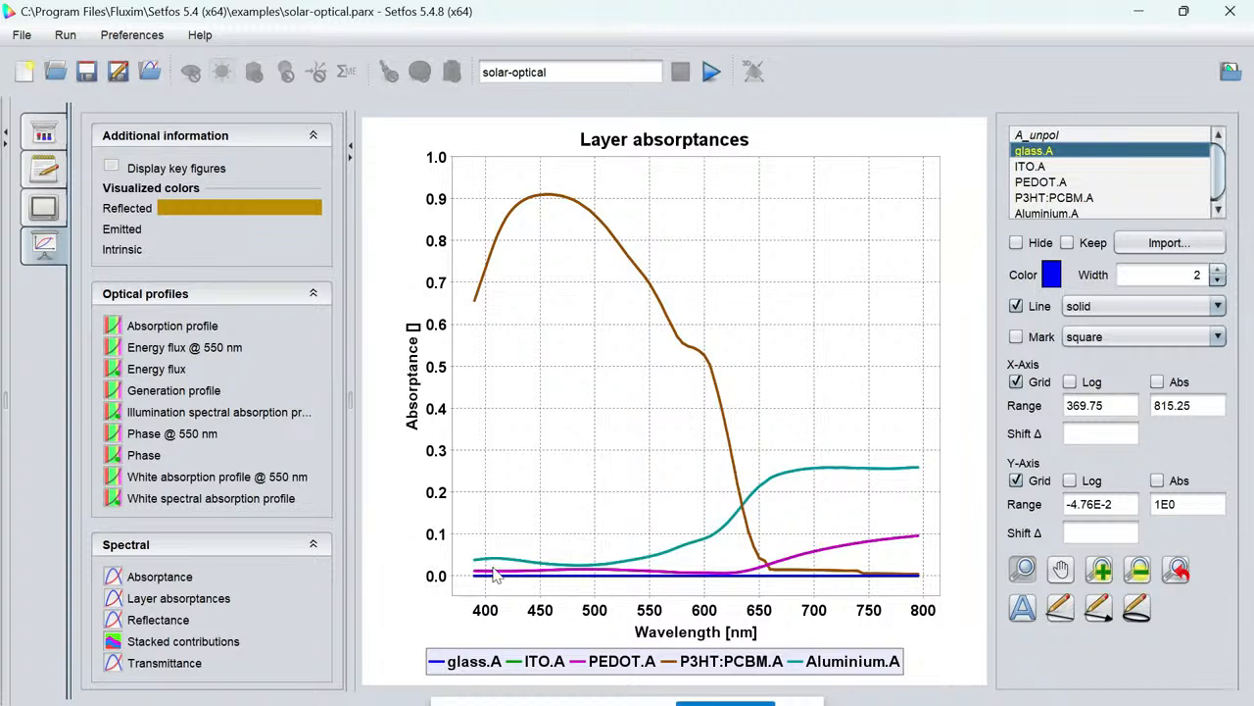
click(1016, 244)
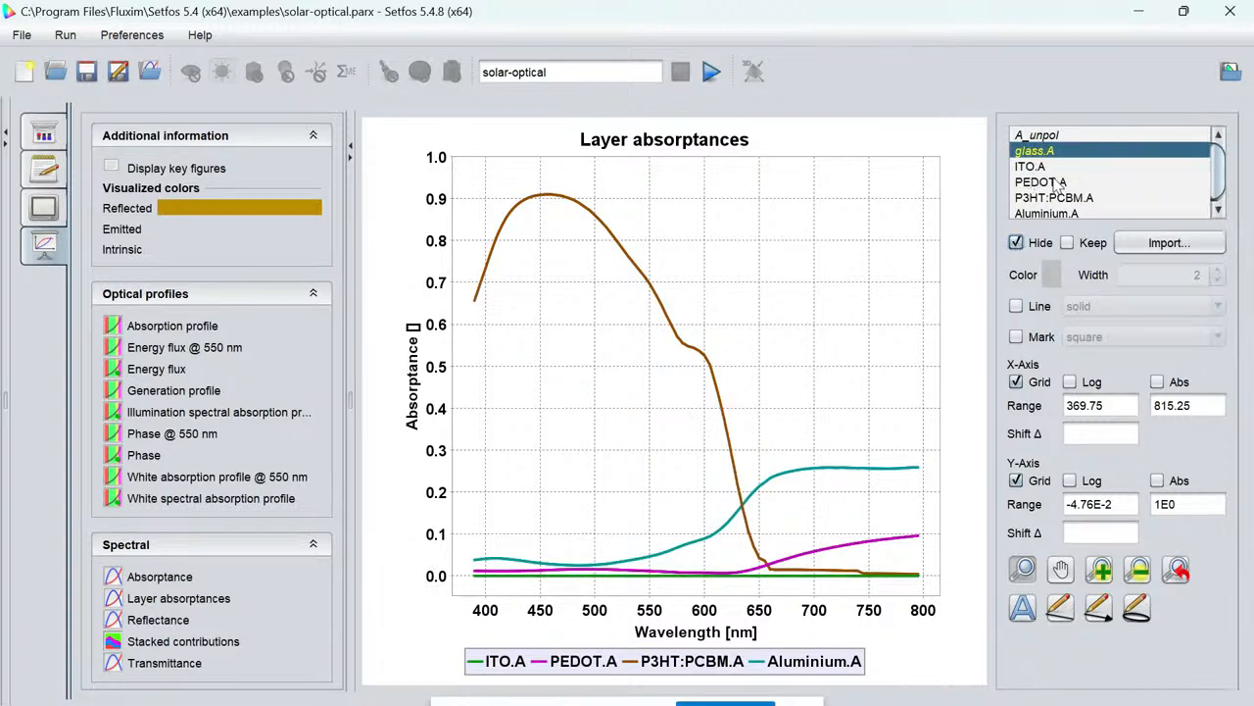
click(1052, 171)
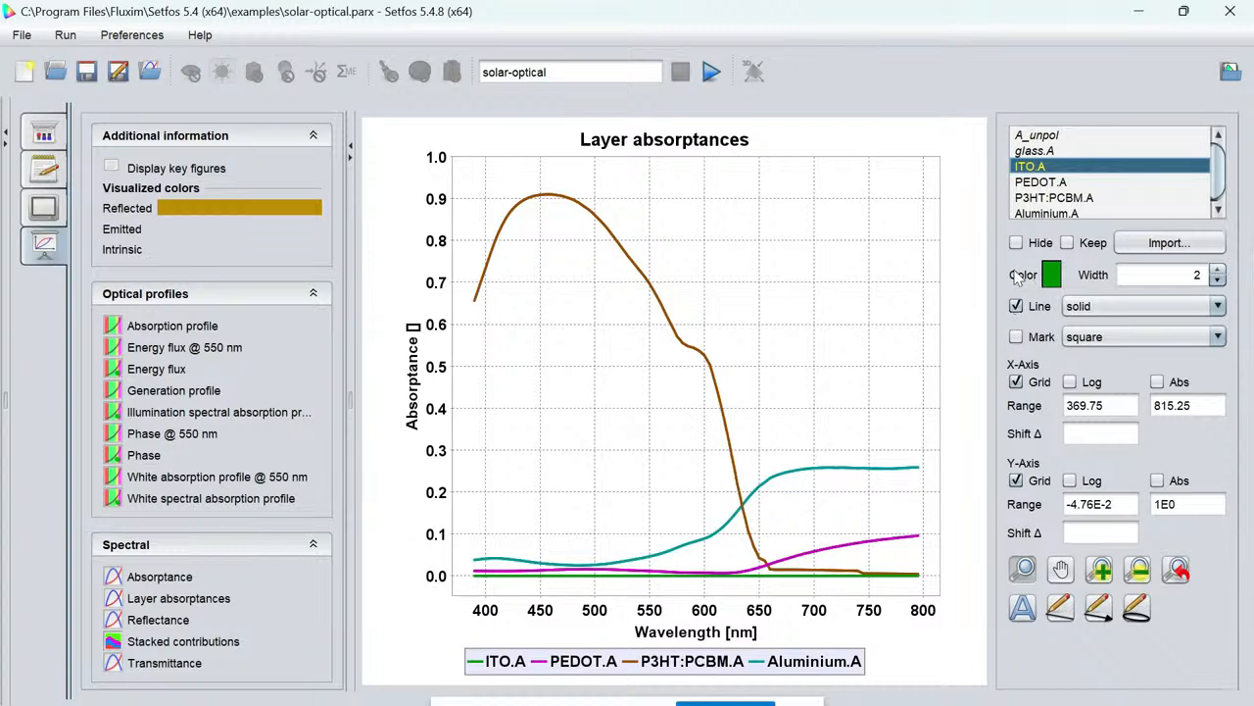
click(1017, 244)
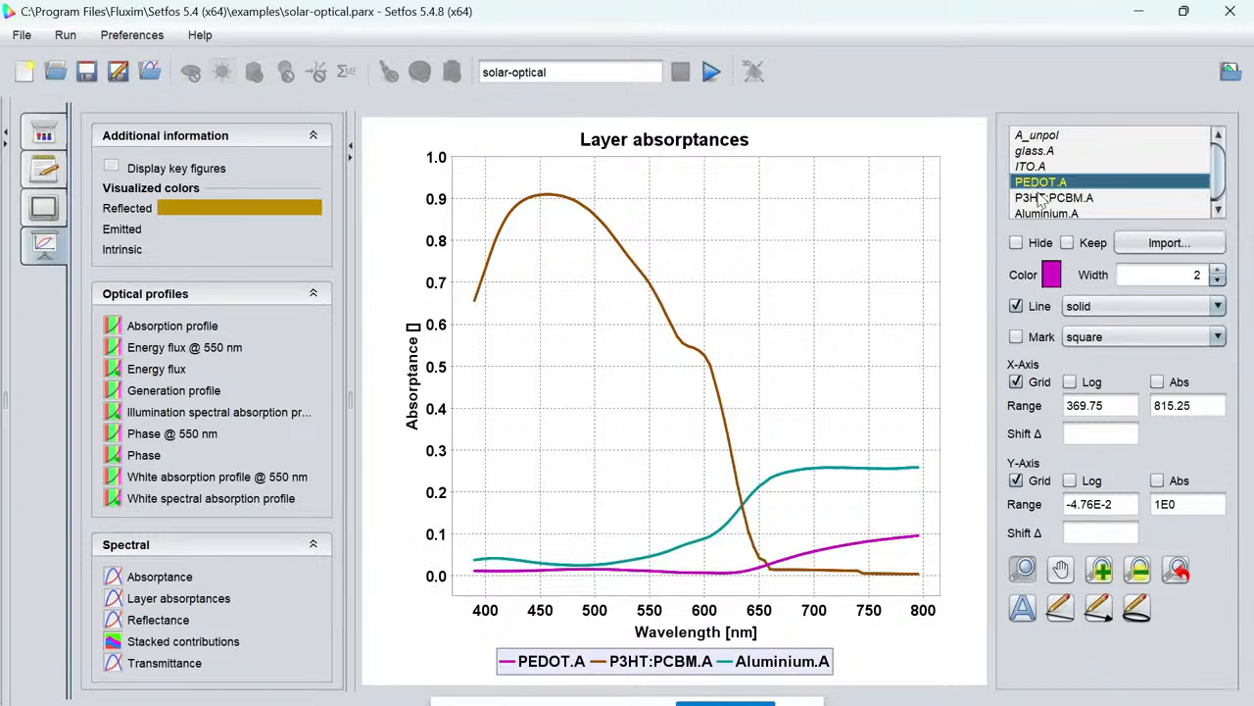
Examine the P3HT:PCBM and Aluminium curves in the layer absorptances plot.
click(1040, 198)
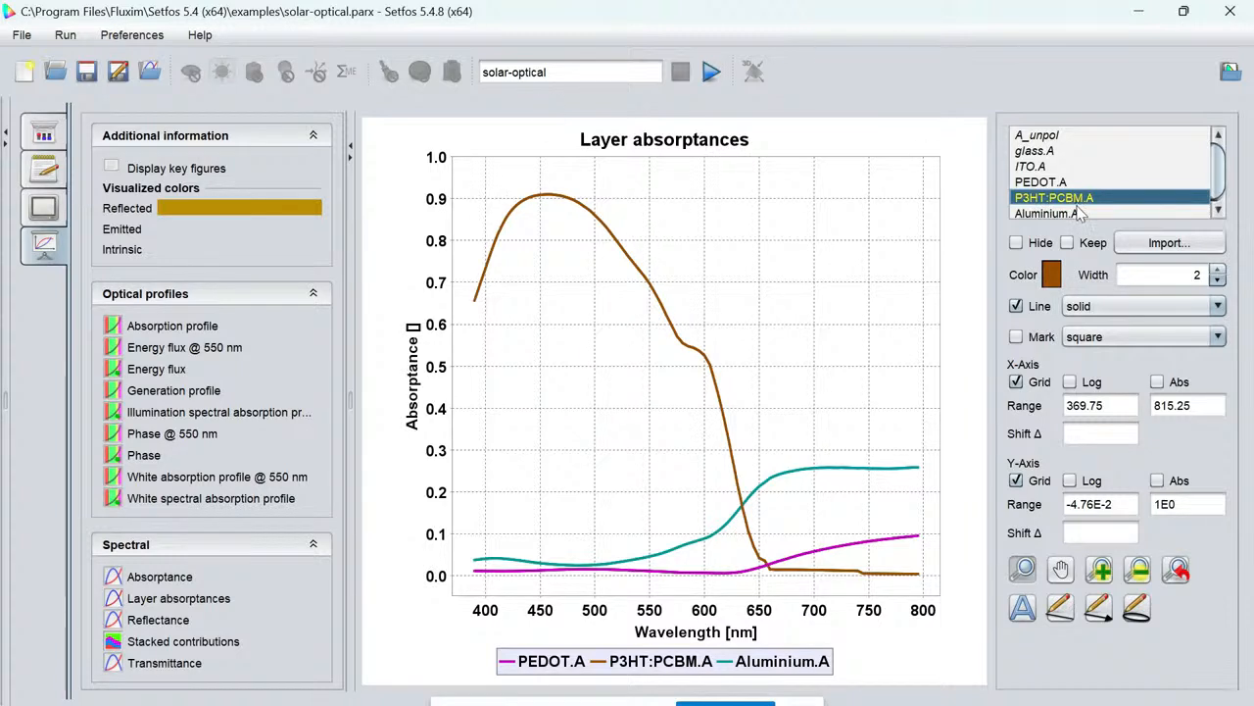
click(1218, 210)
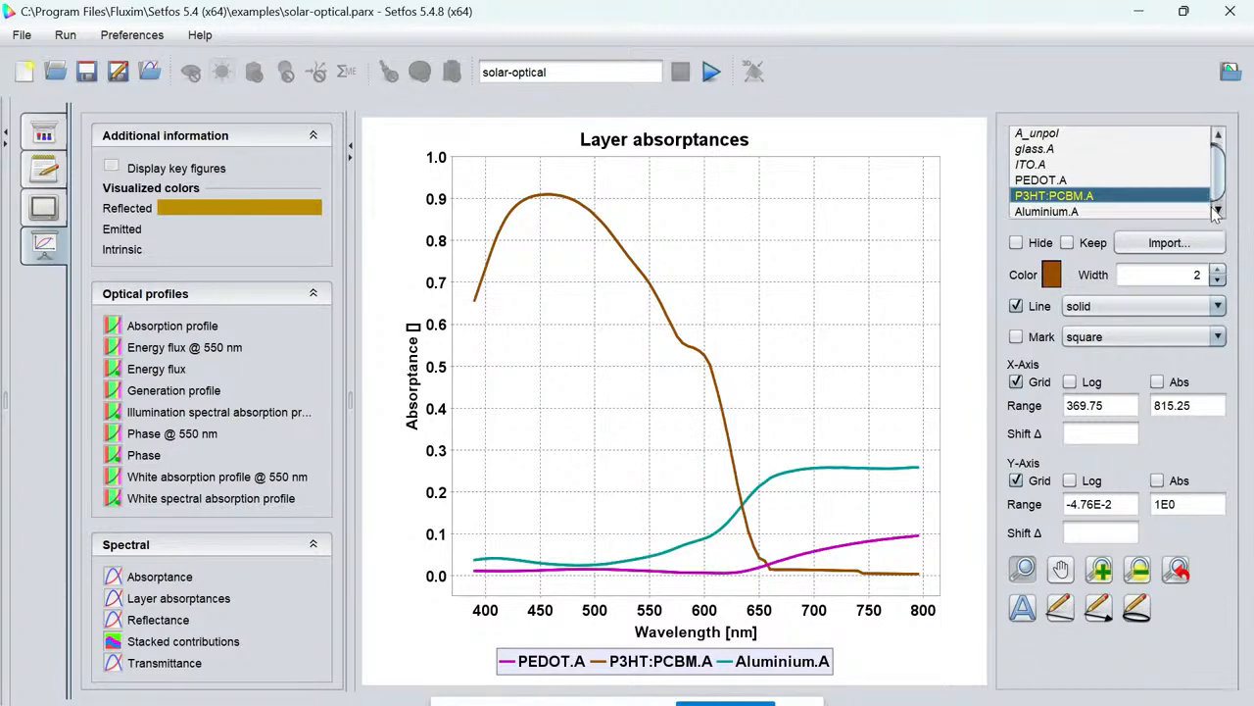
click(1078, 211)
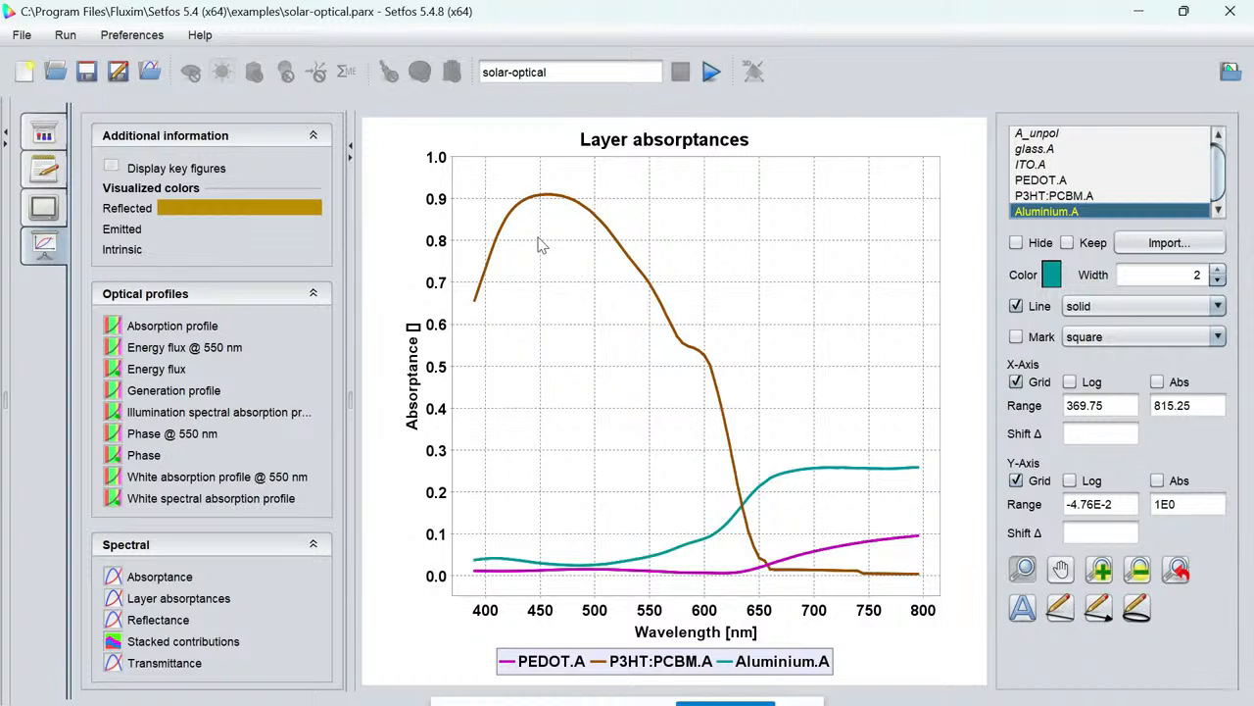
click(1037, 196)
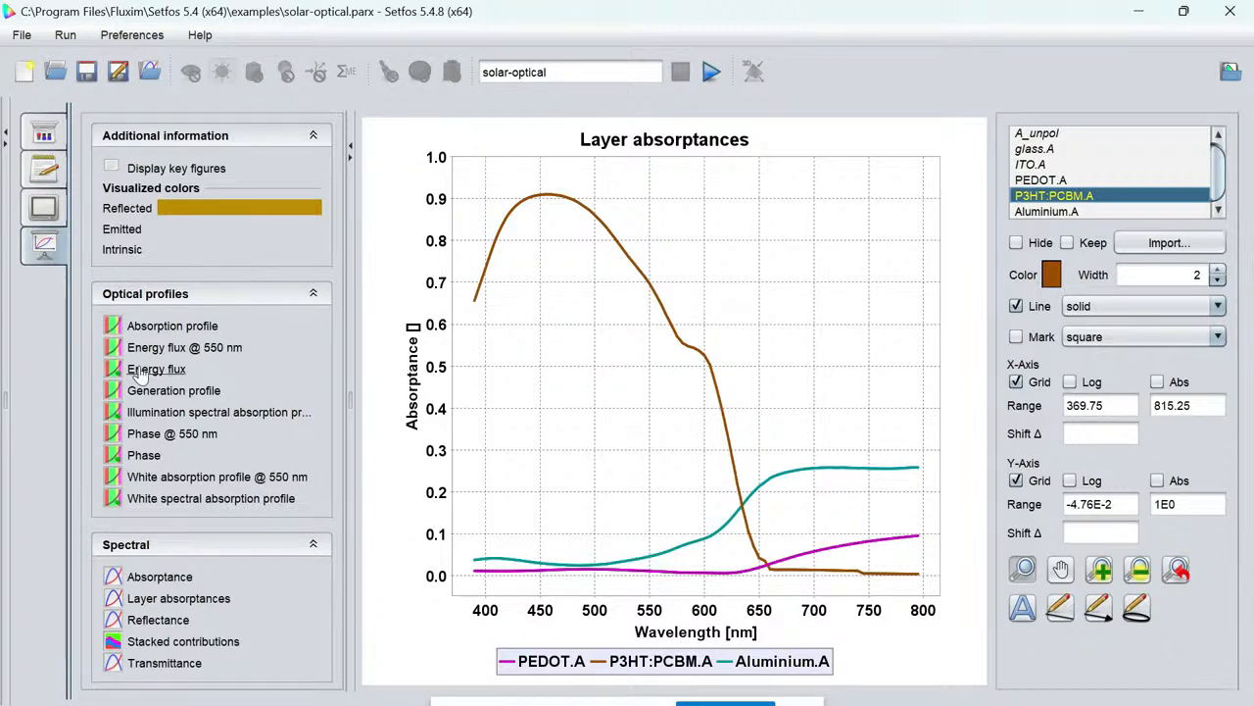
Examine the absorption profile across the stack, comparing the view with layers and the plain view.
click(167, 329)
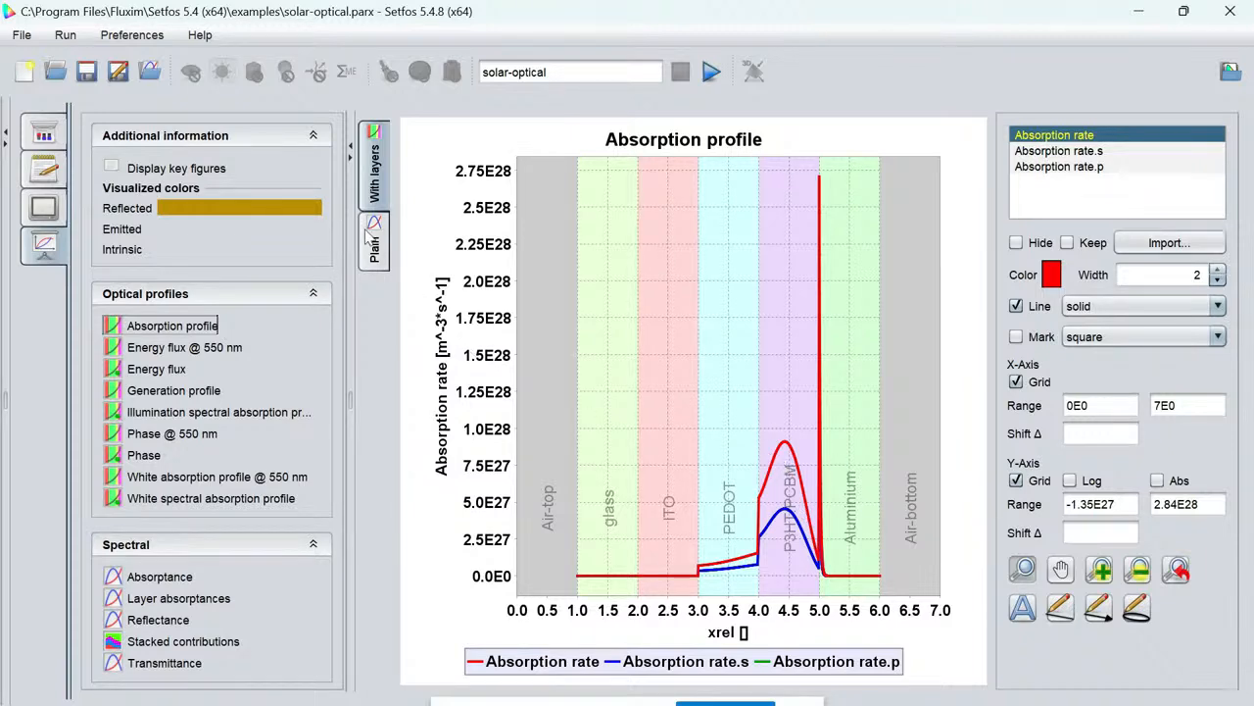
click(376, 249)
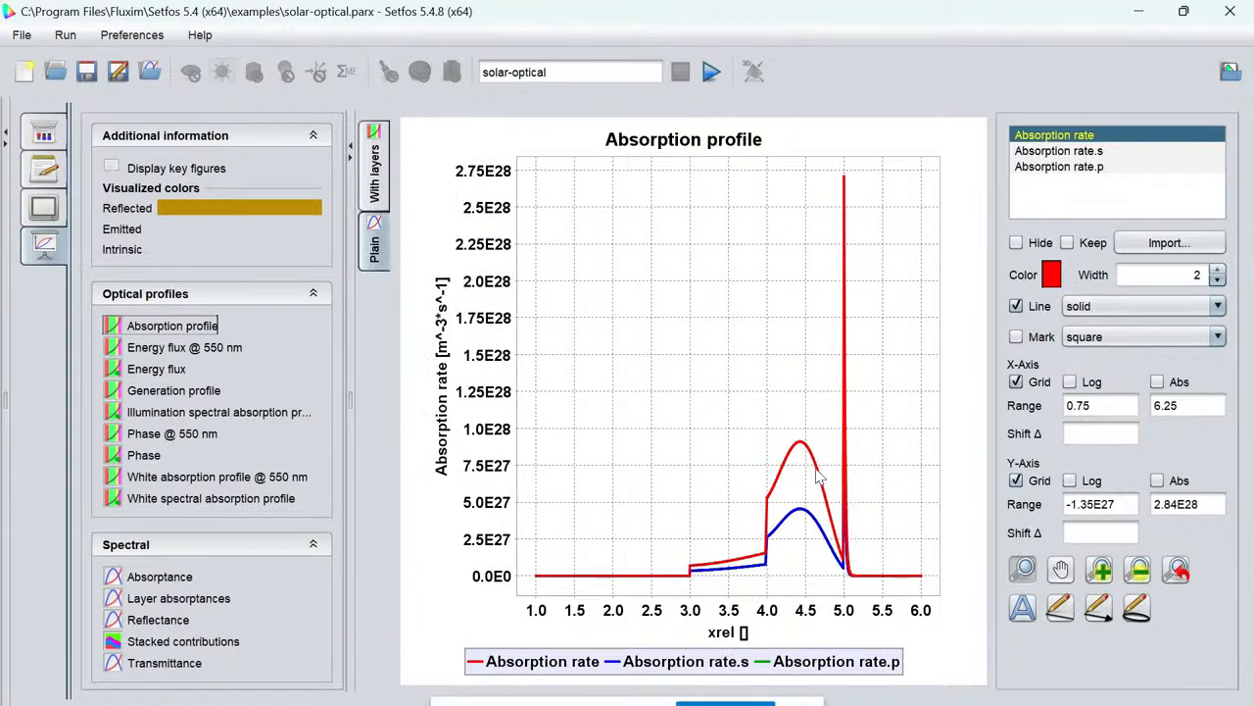
click(375, 163)
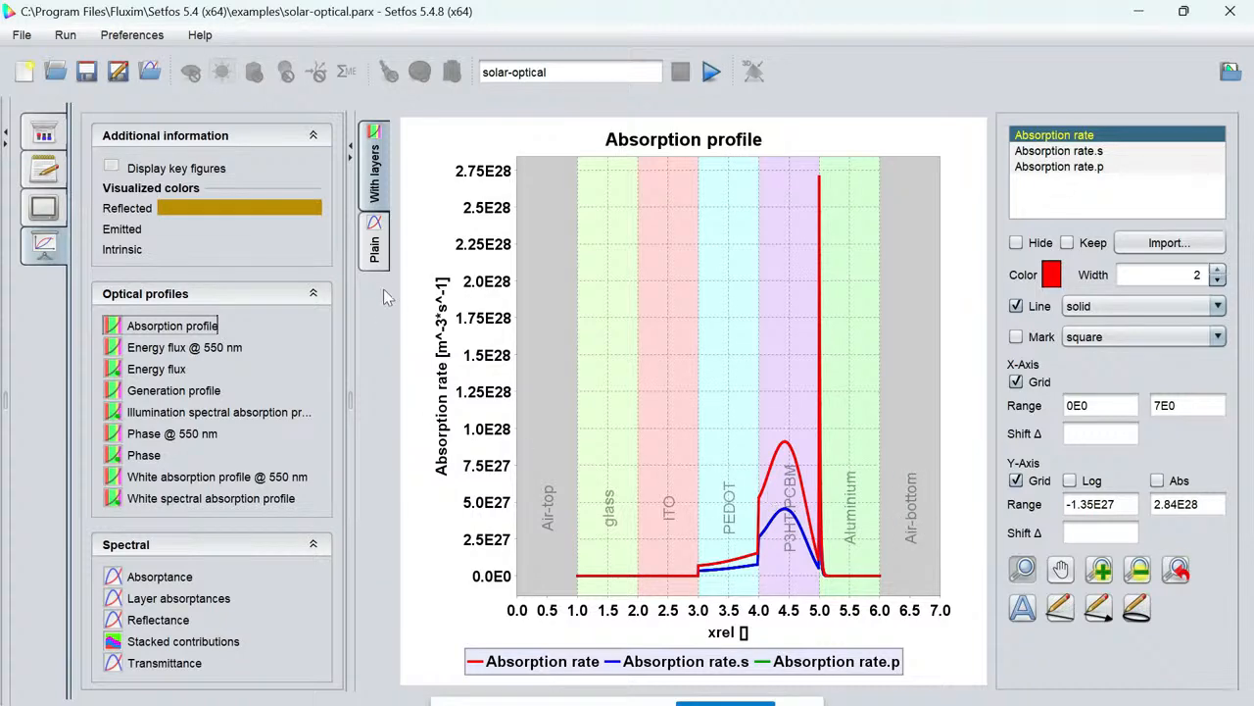
click(382, 257)
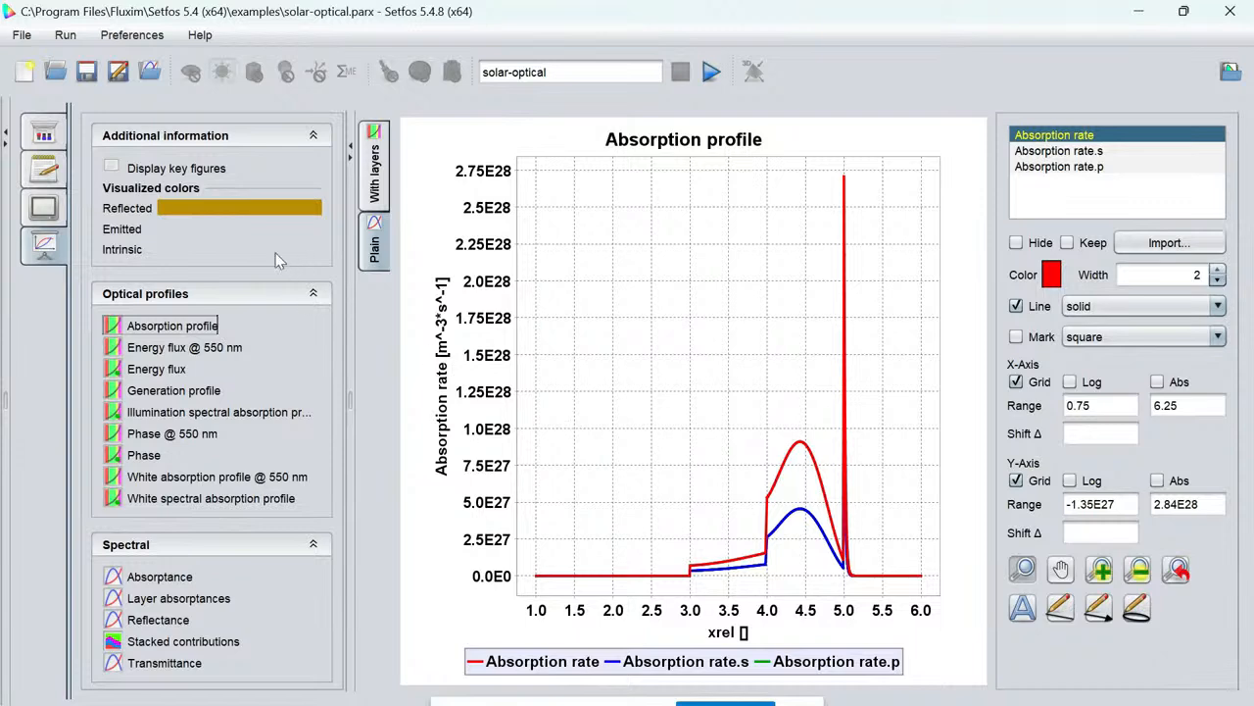
Return to the simulation setup, enable a parameter sweep and choose the P3HT:PCBM layer's thickness as the swept parameter.
click(43, 136)
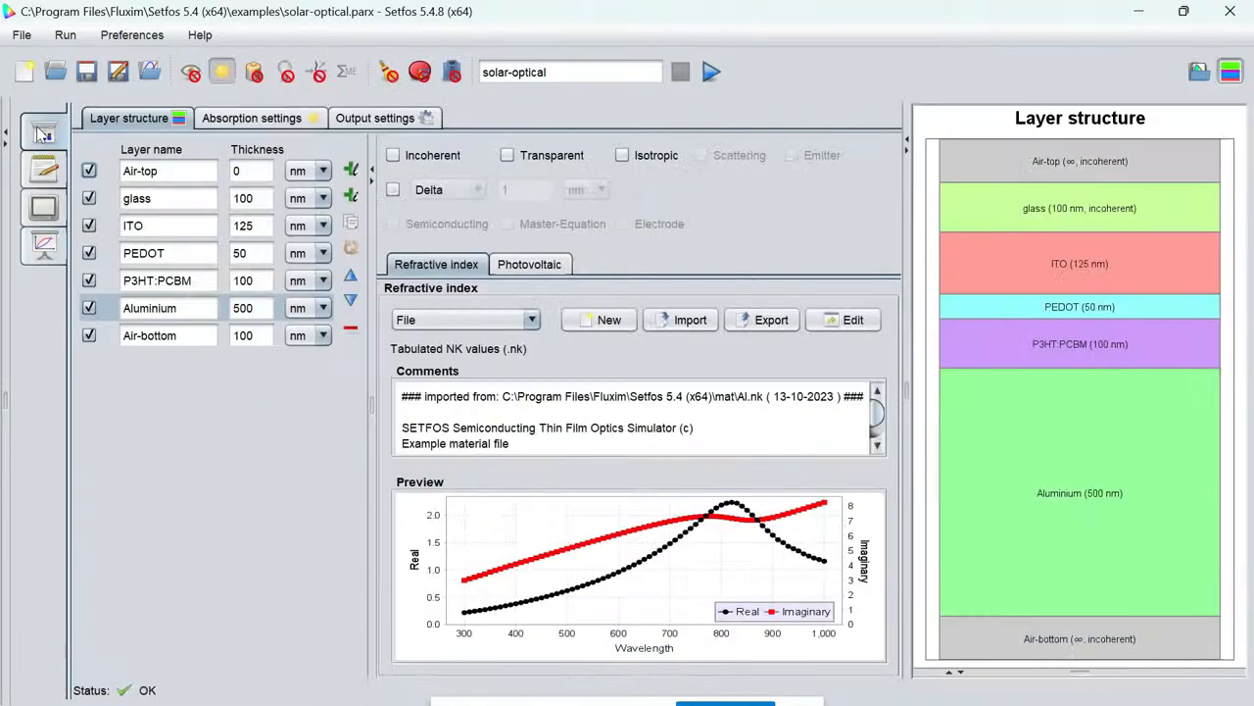
click(186, 281)
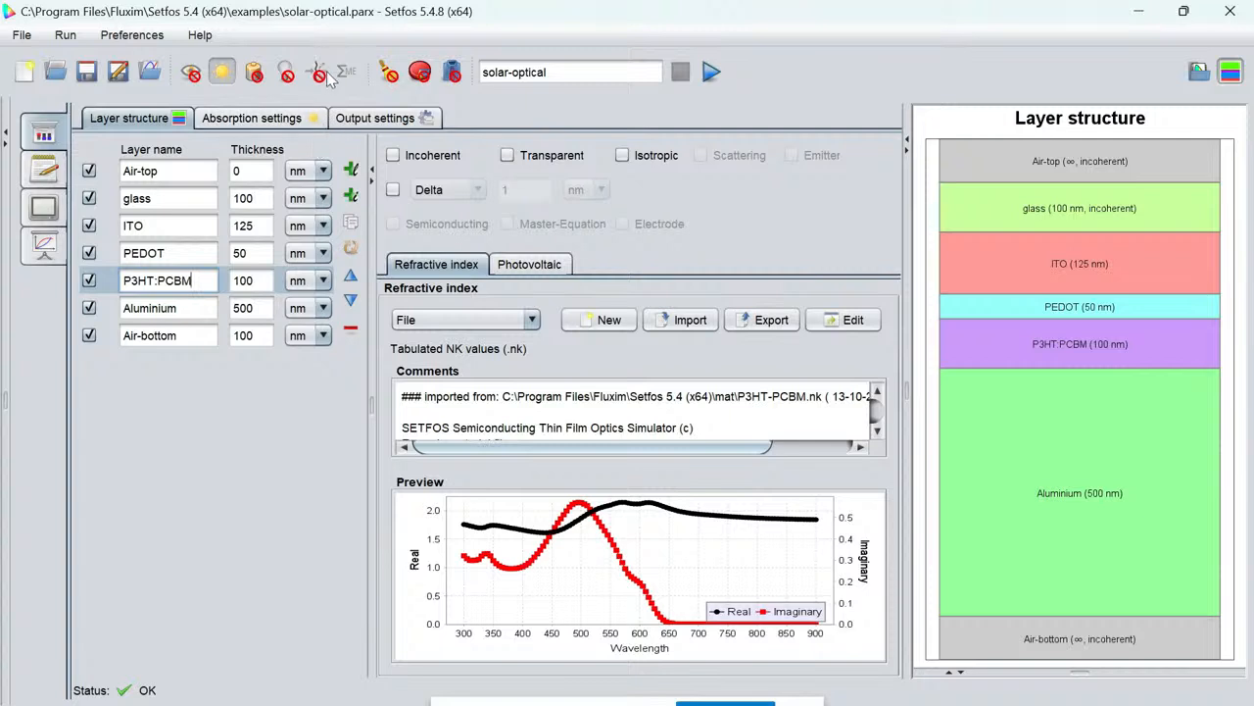
click(390, 73)
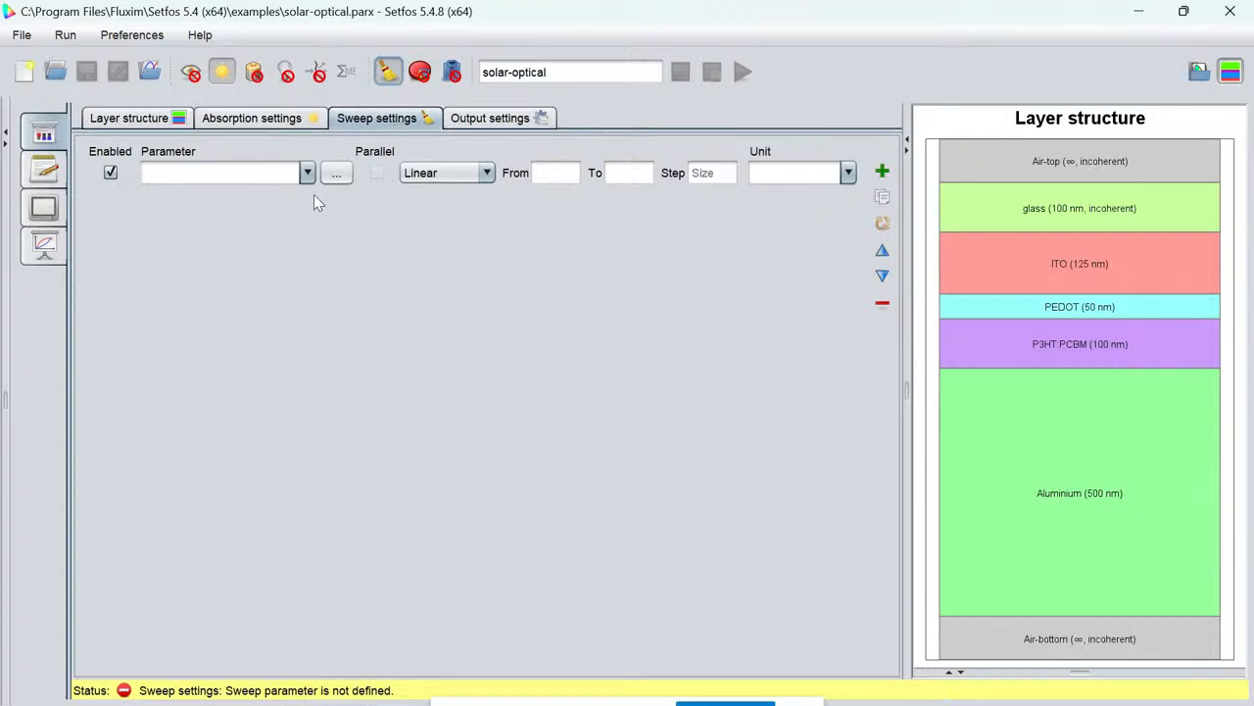
click(337, 173)
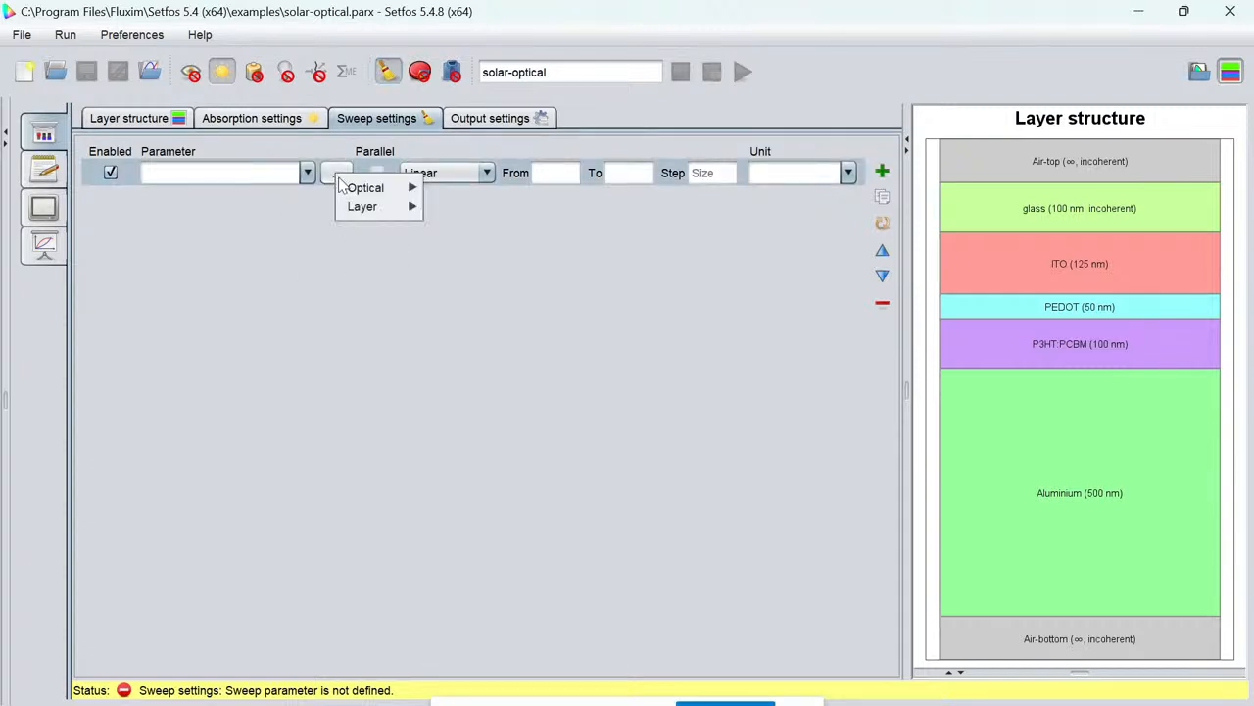
mouse_move(349, 187)
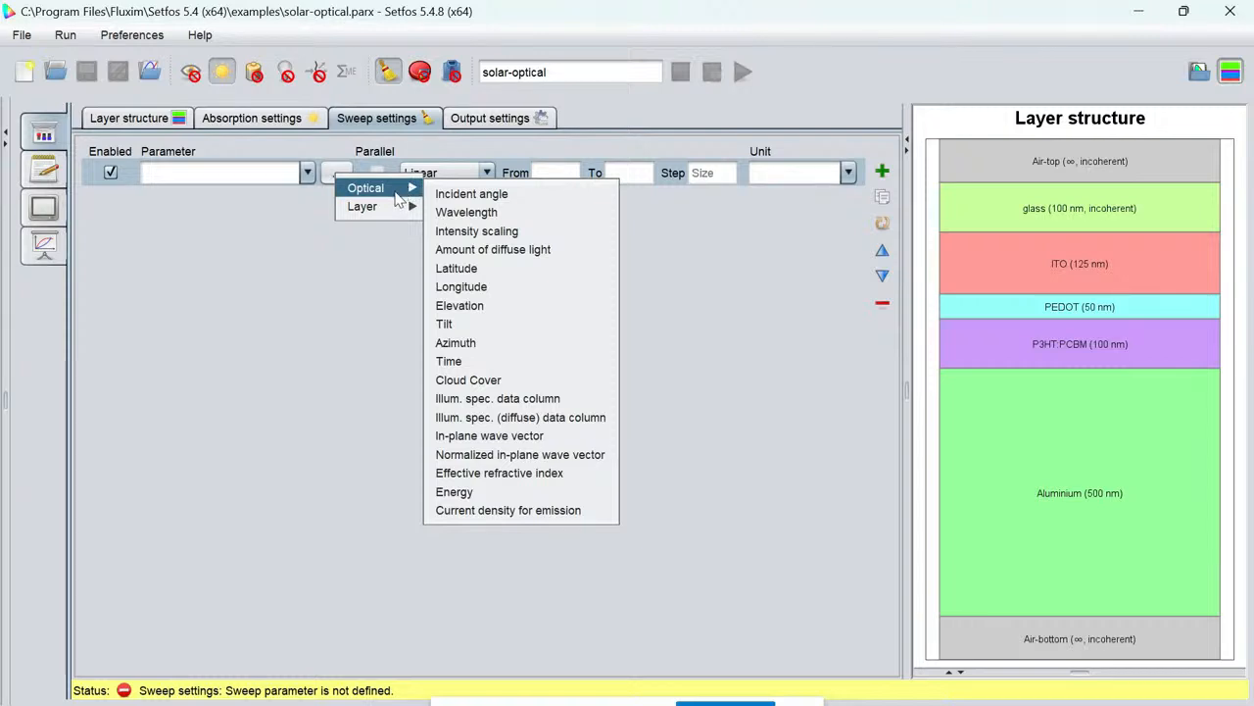
mouse_move(399, 206)
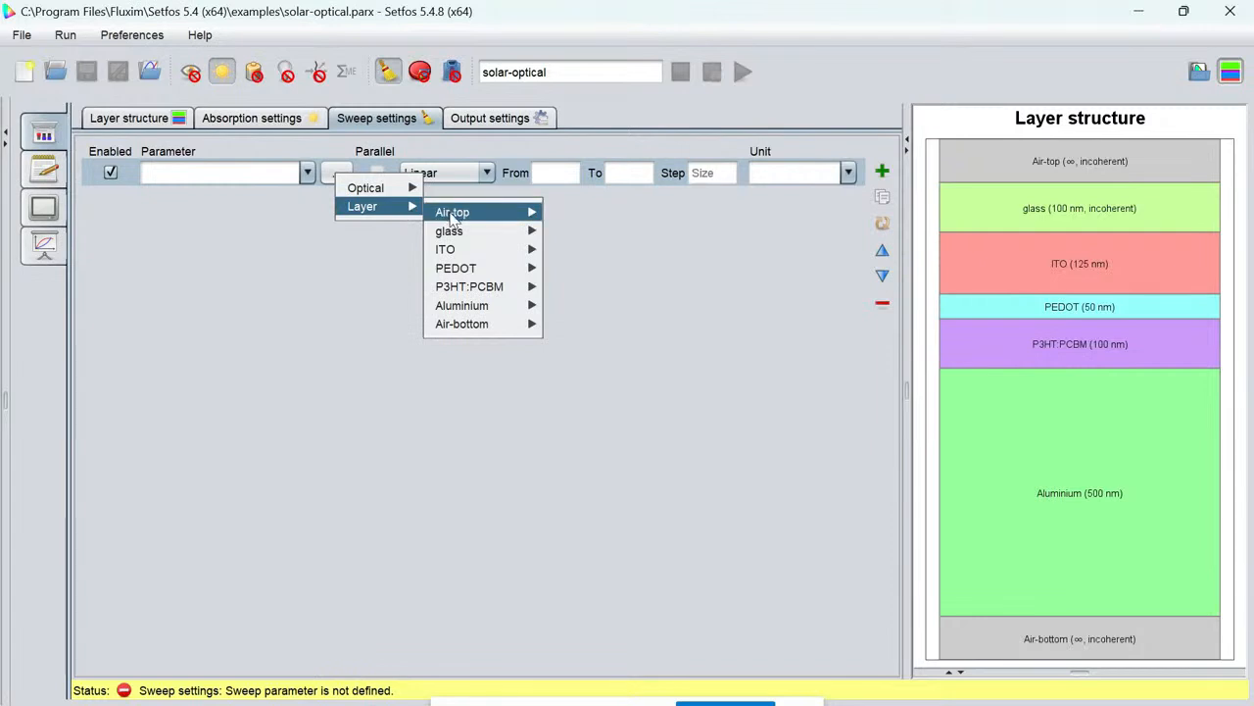
mouse_move(459, 215)
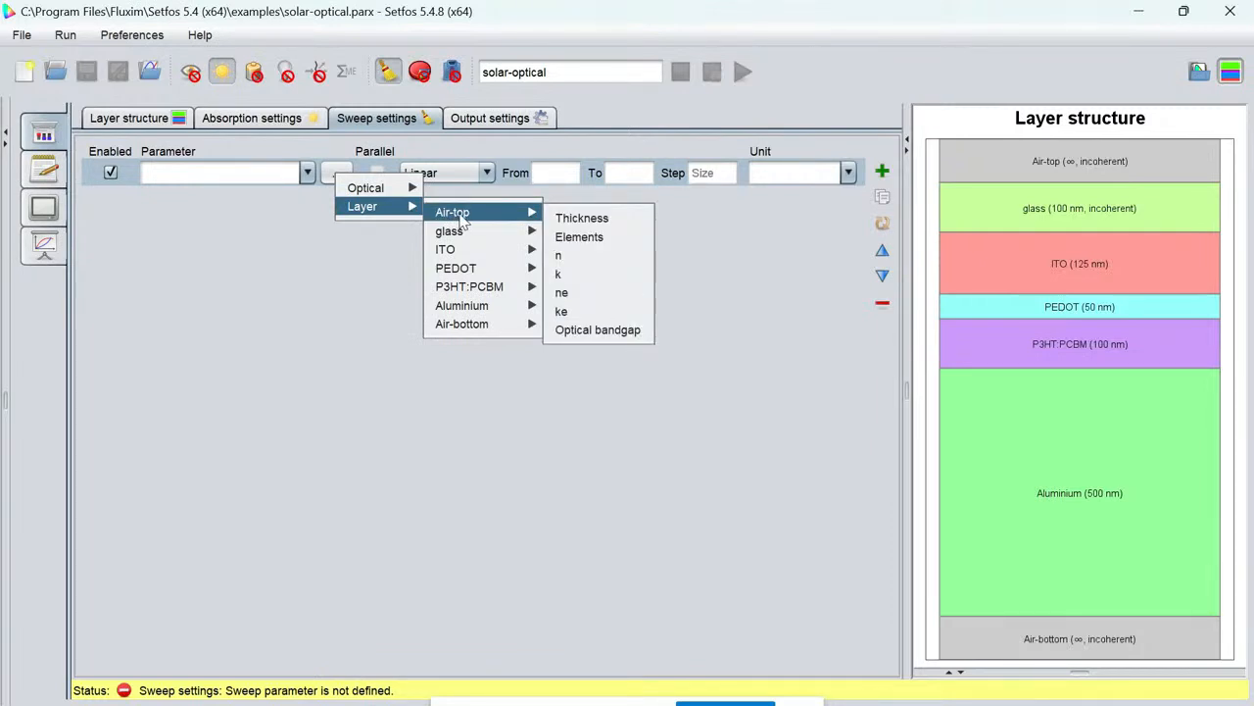
mouse_move(508, 289)
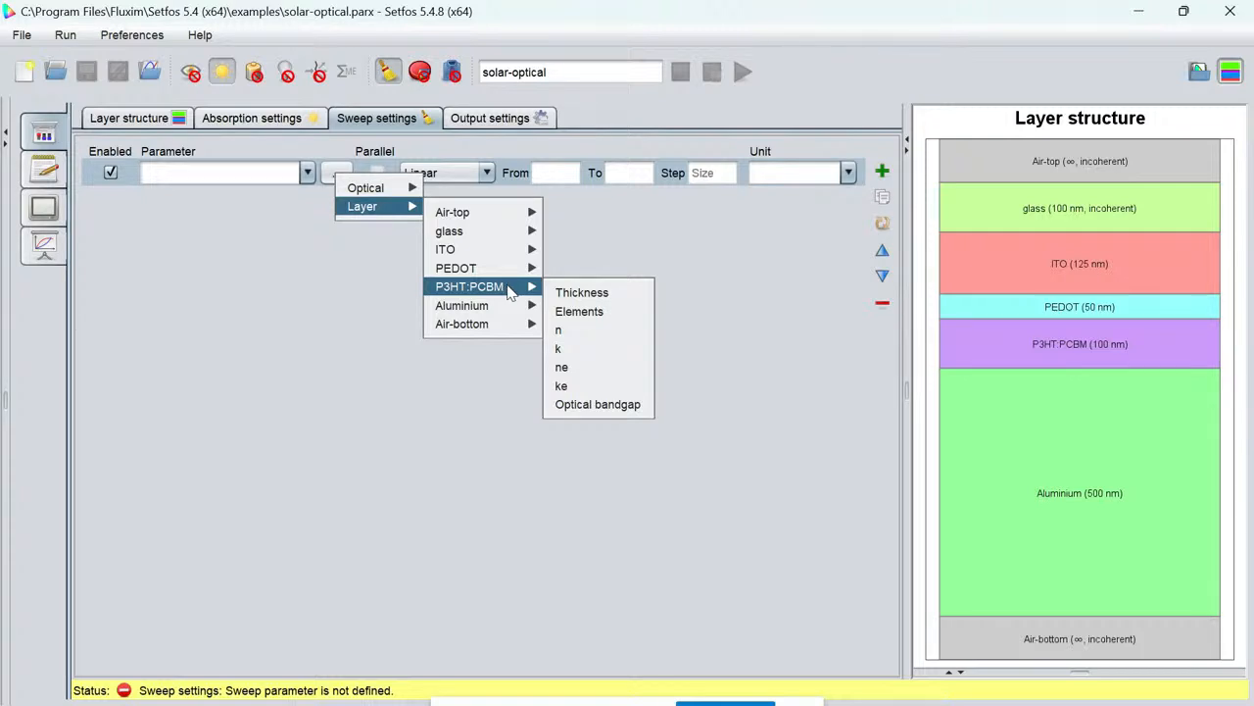
click(589, 297)
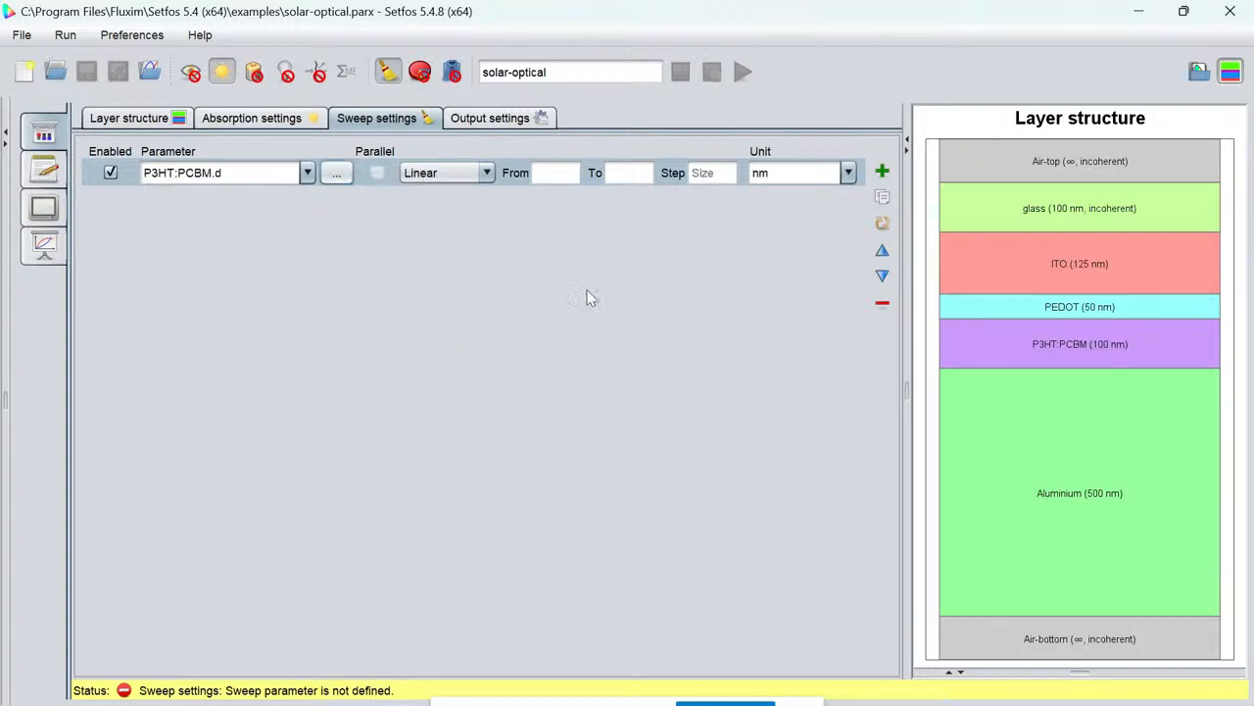
Set the P3HT:PCBM thickness sweep to run from 10 to 200 nm with a step of 10.
click(551, 174)
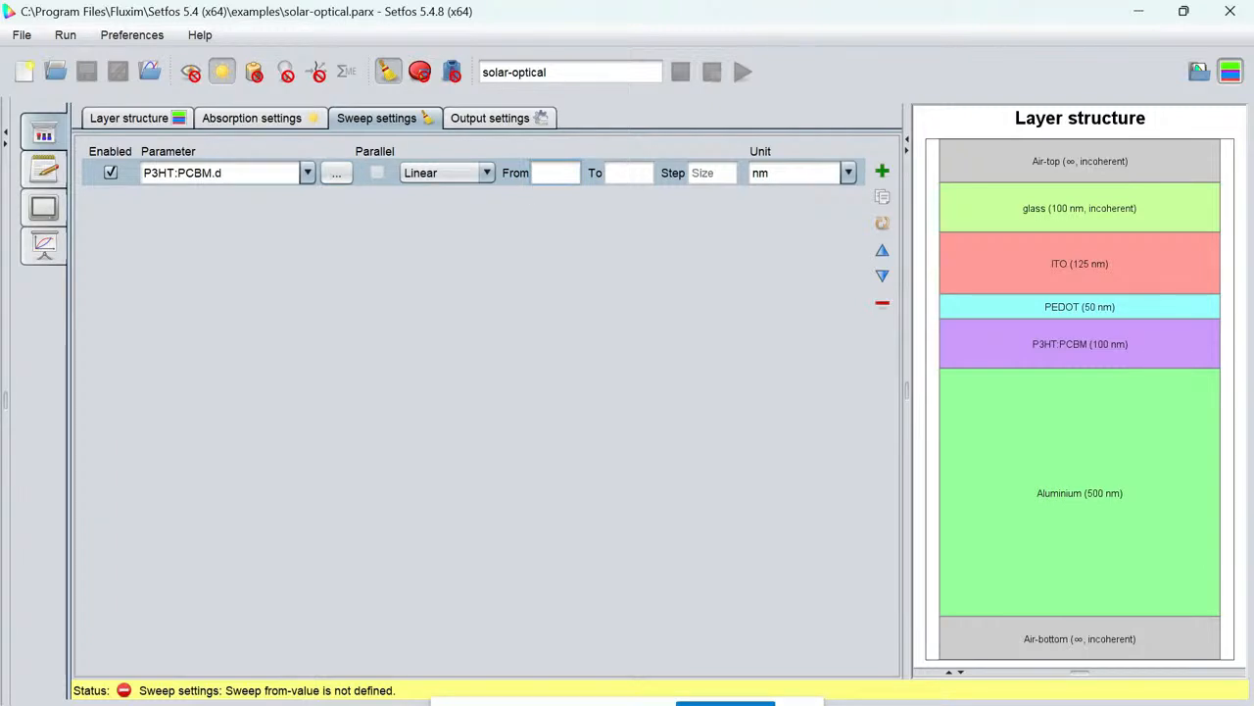
text(10)
click(628, 173)
text(200)
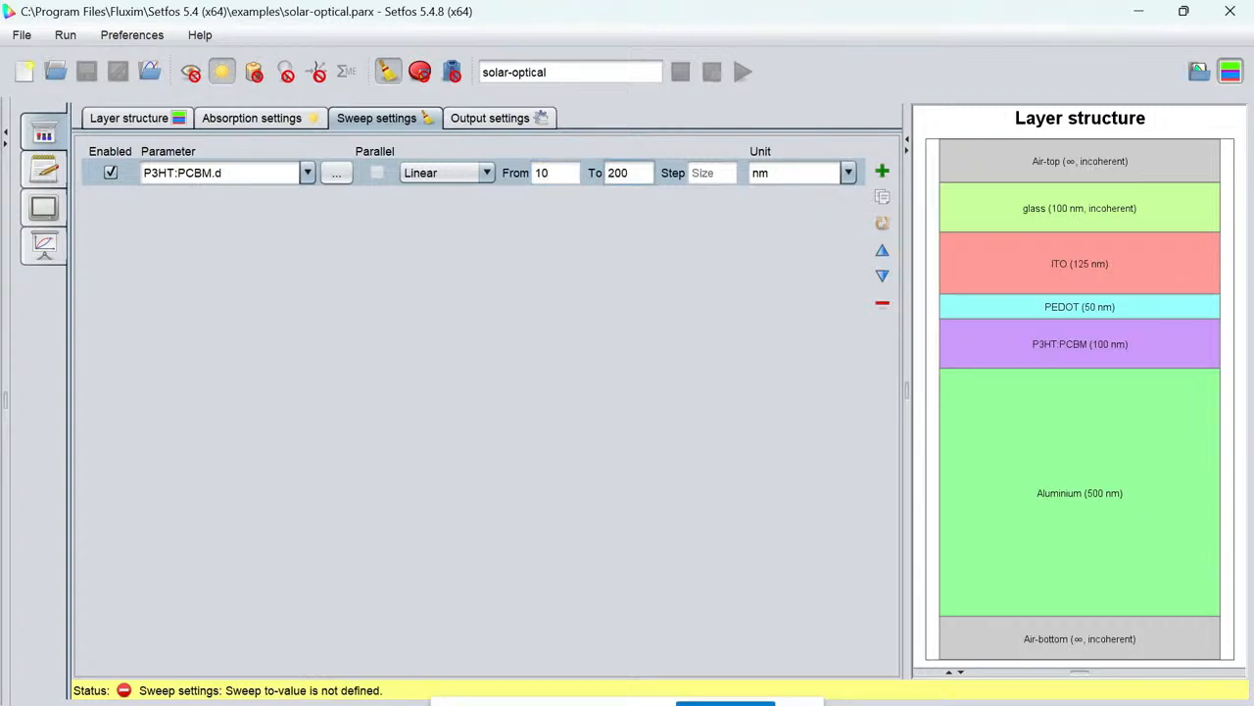
click(717, 174)
text(10)
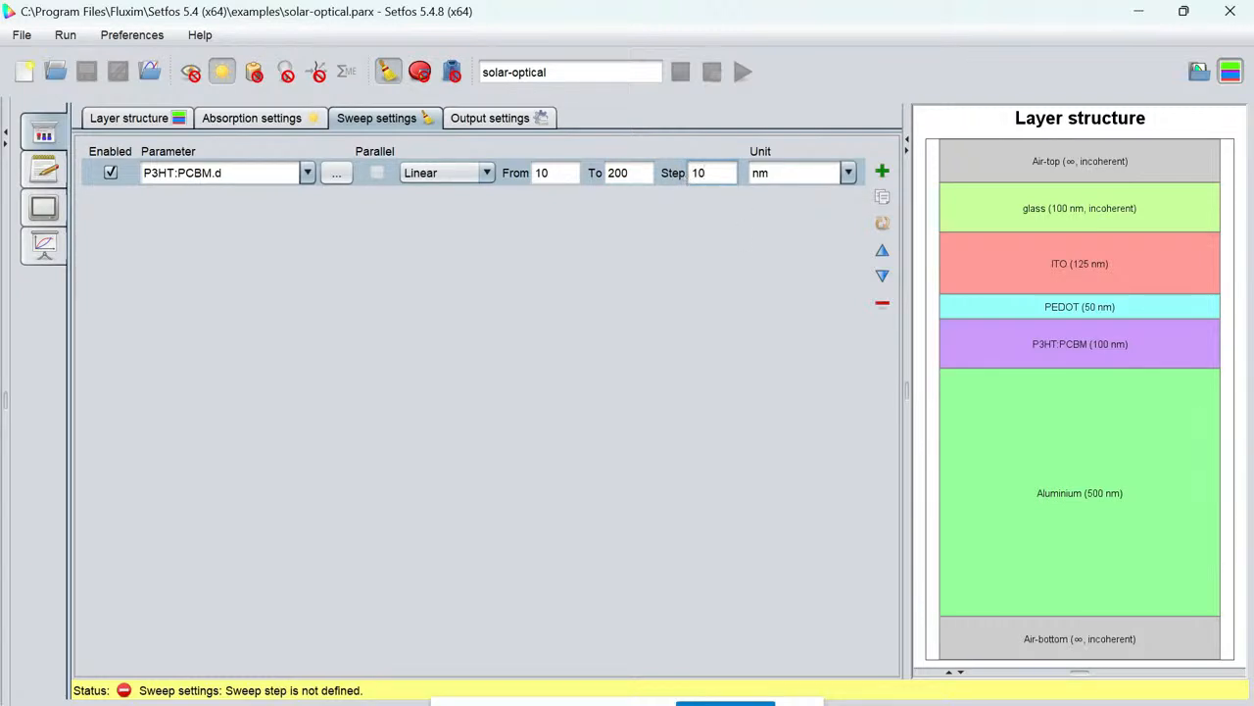
Check the start, end, step and nm unit of the P3HT:PCBM thickness sweep.
click(562, 174)
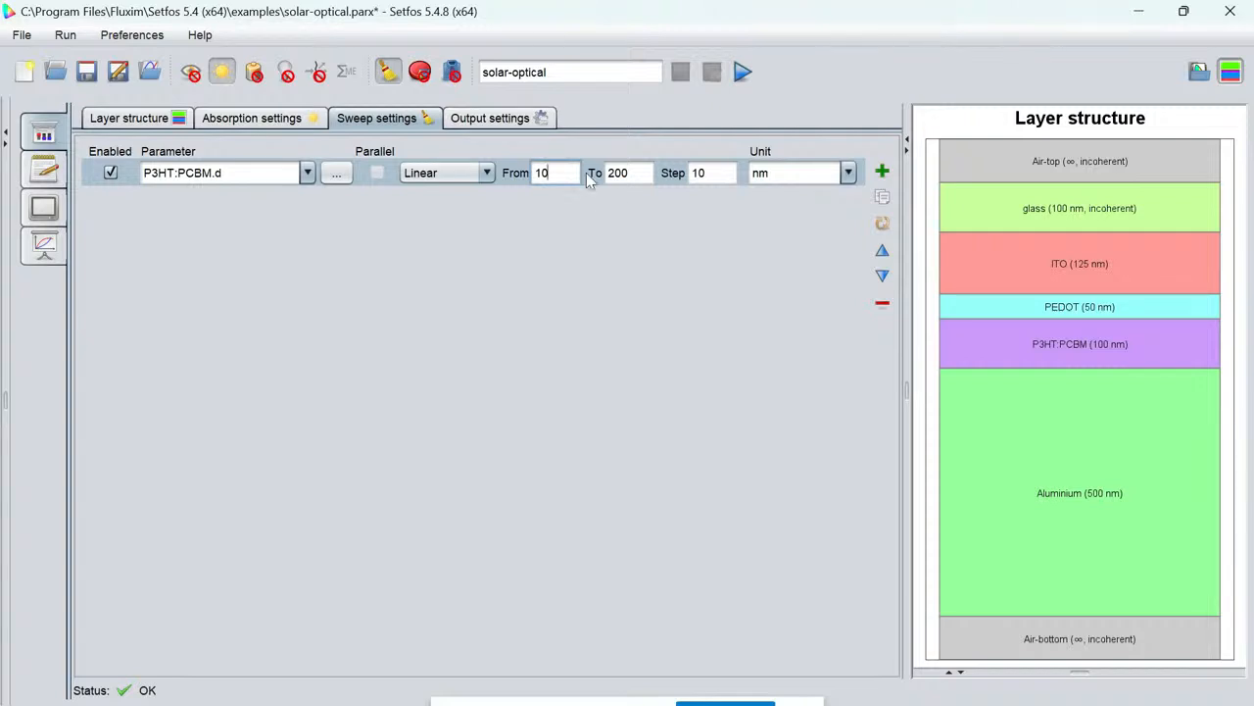
click(631, 174)
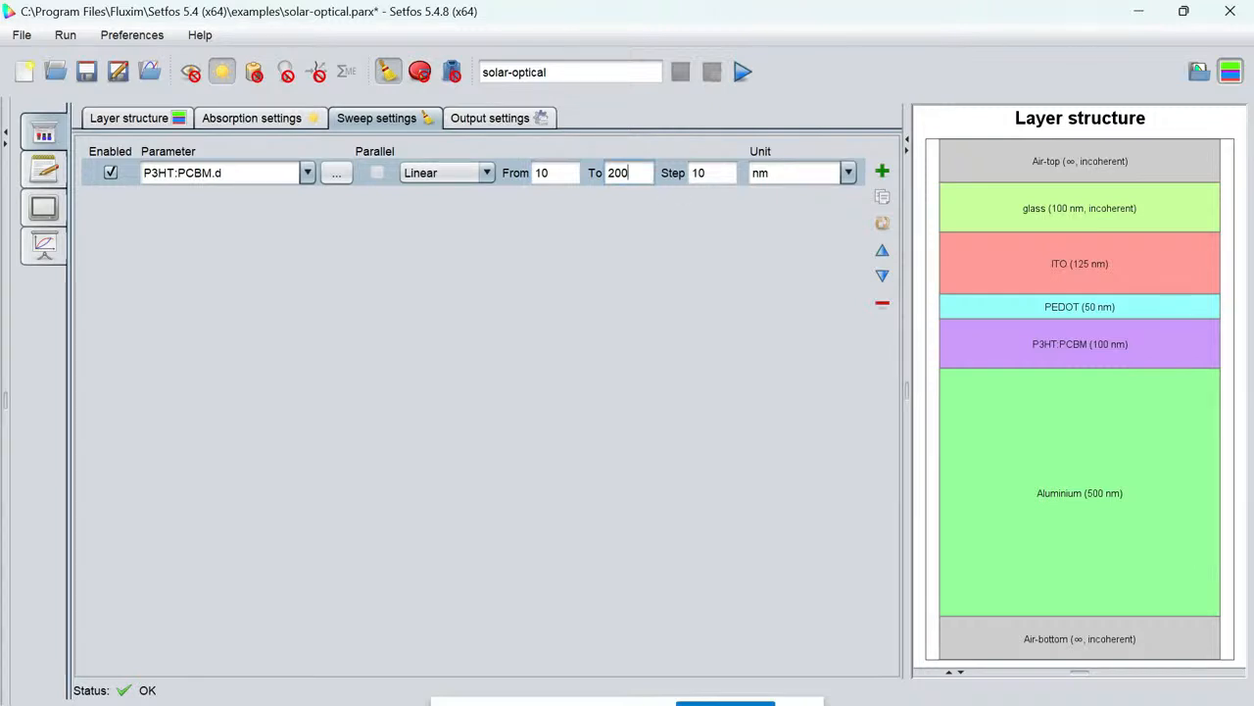
key(Tab)
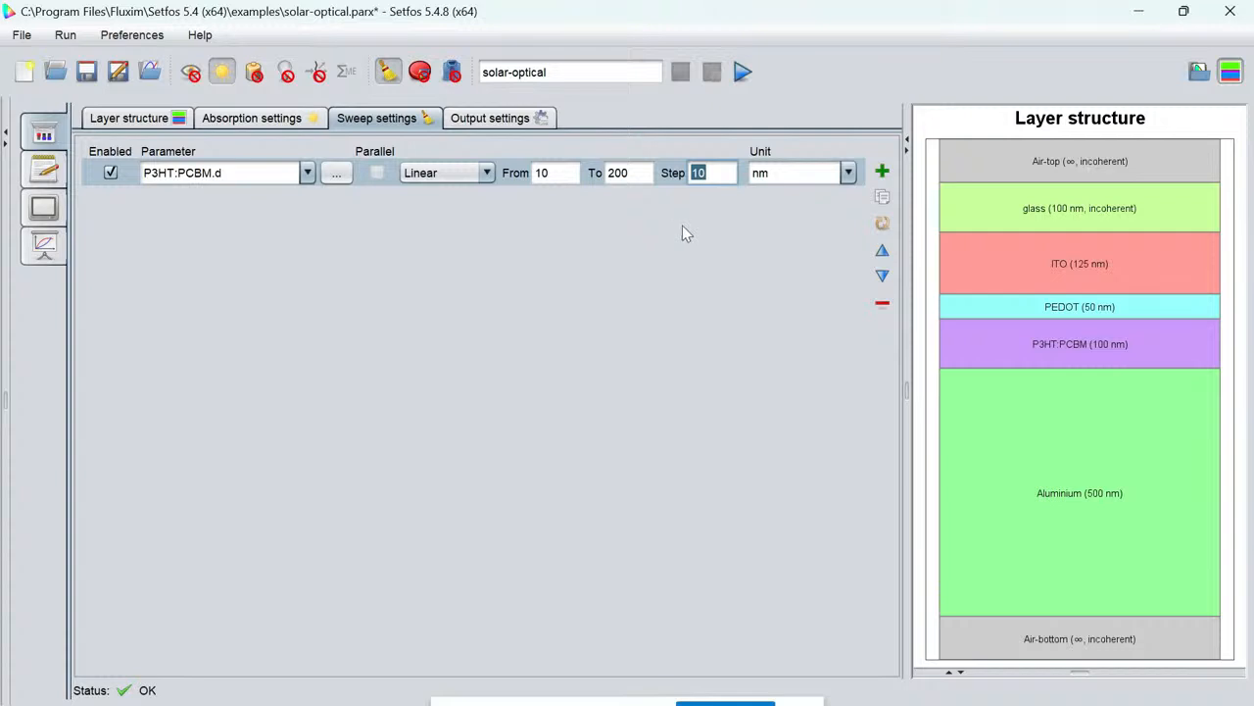
click(850, 173)
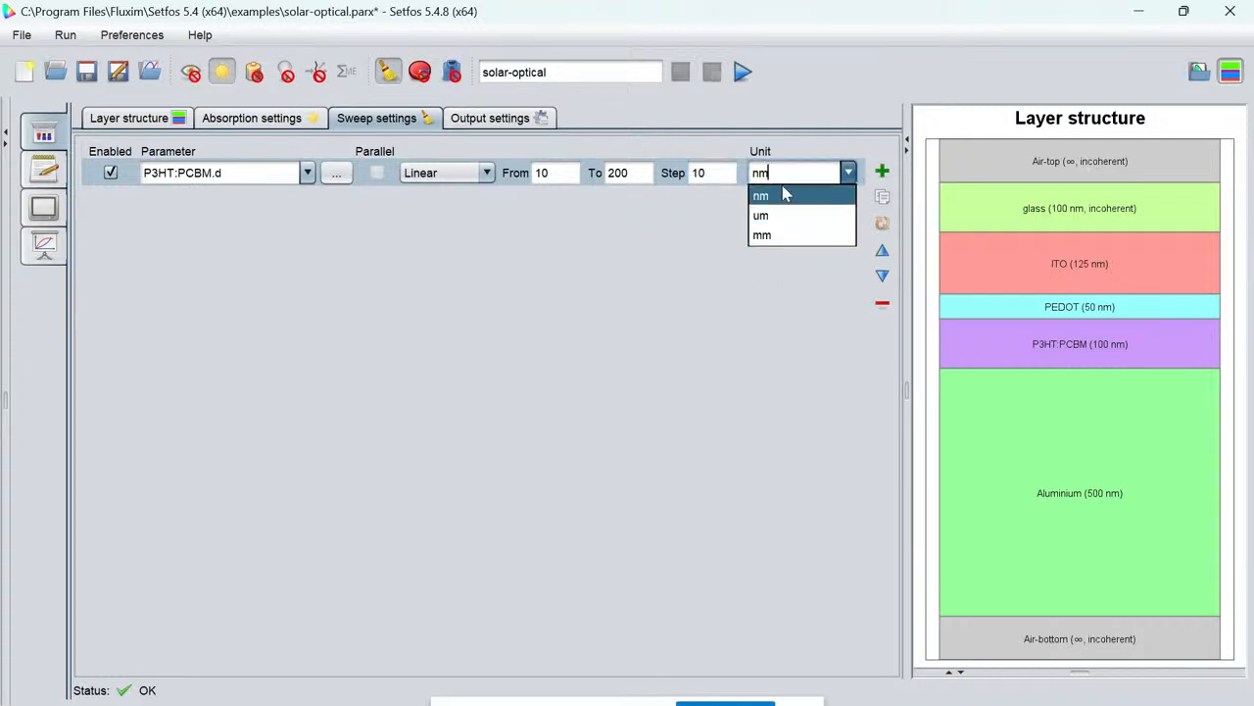
click(708, 173)
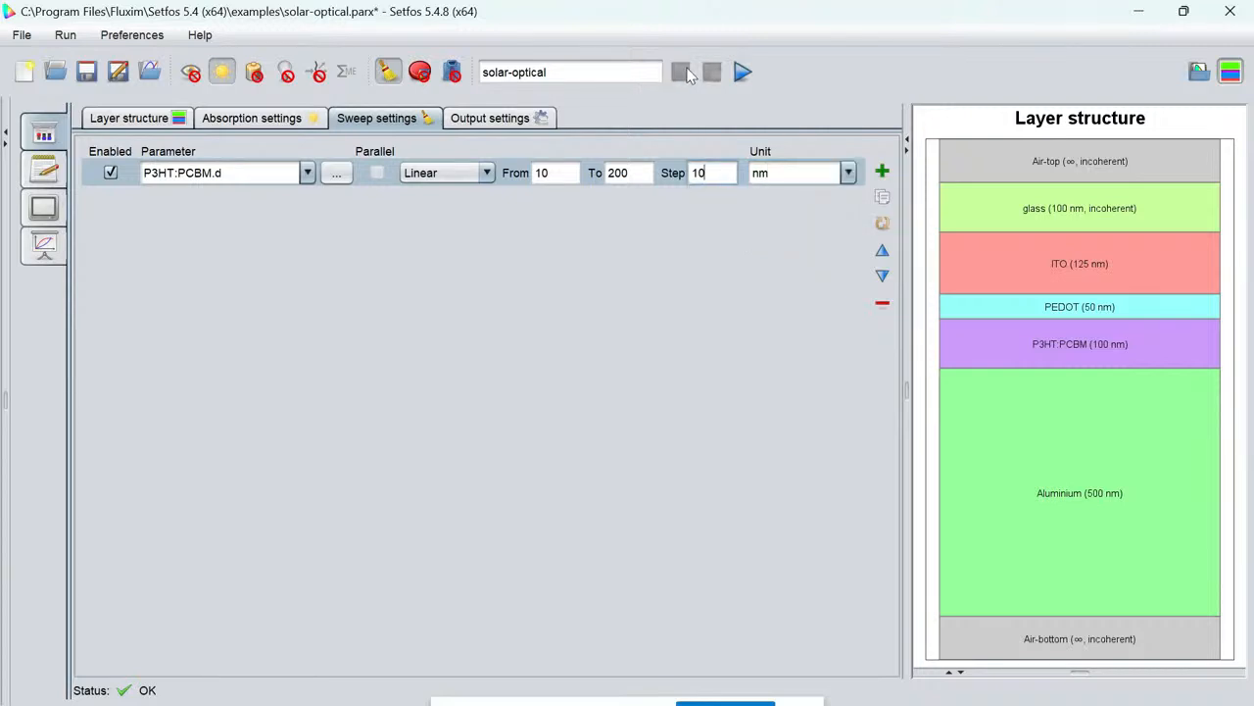
Rename the simulation as solar-optical-sweep-thickness and run the thickness sweep.
click(549, 72)
text(-sweep-thic)
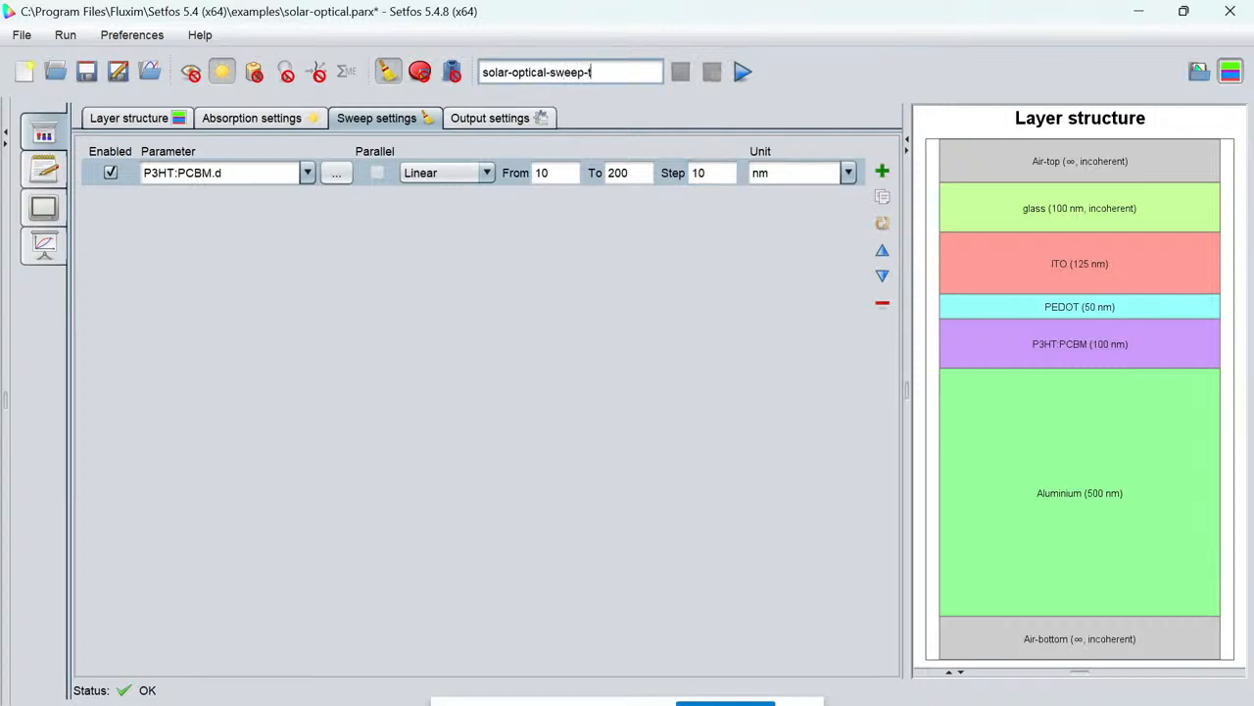
text(kness)
click(744, 75)
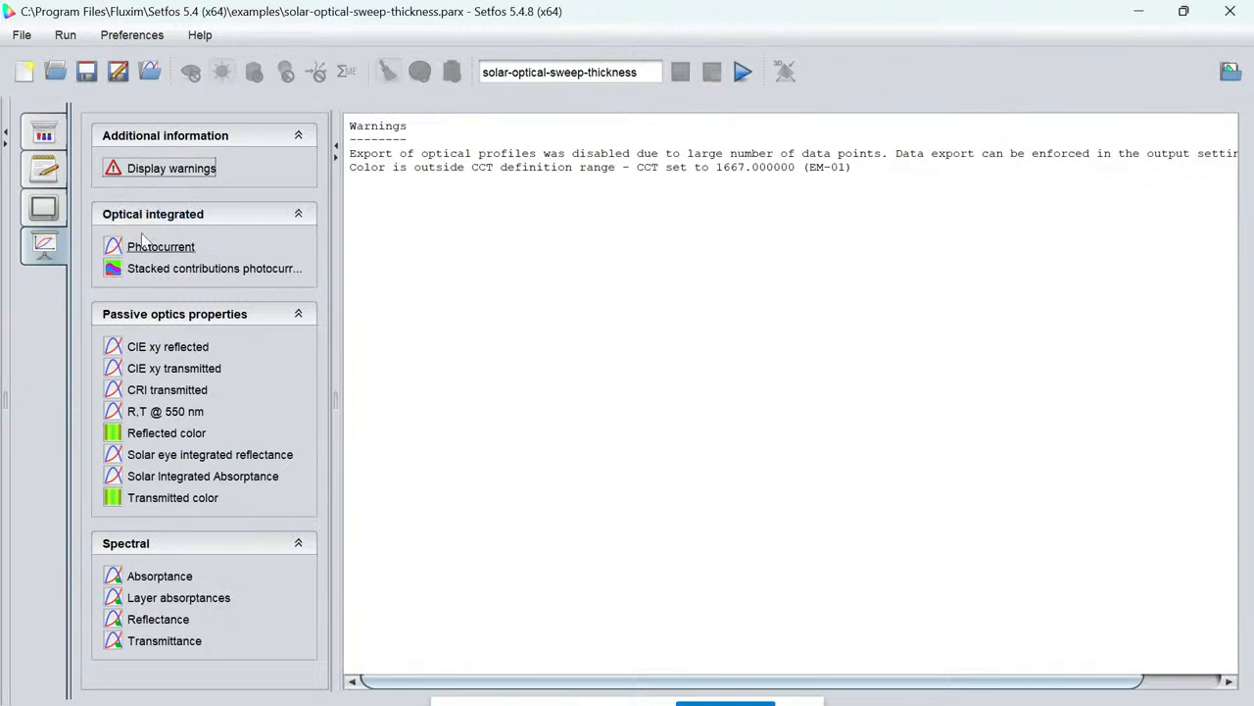
Examine the ITO, PEDOT and P3HT:PCBM curves in the photocurrent plot against P3HT:PCBM thickness.
click(144, 250)
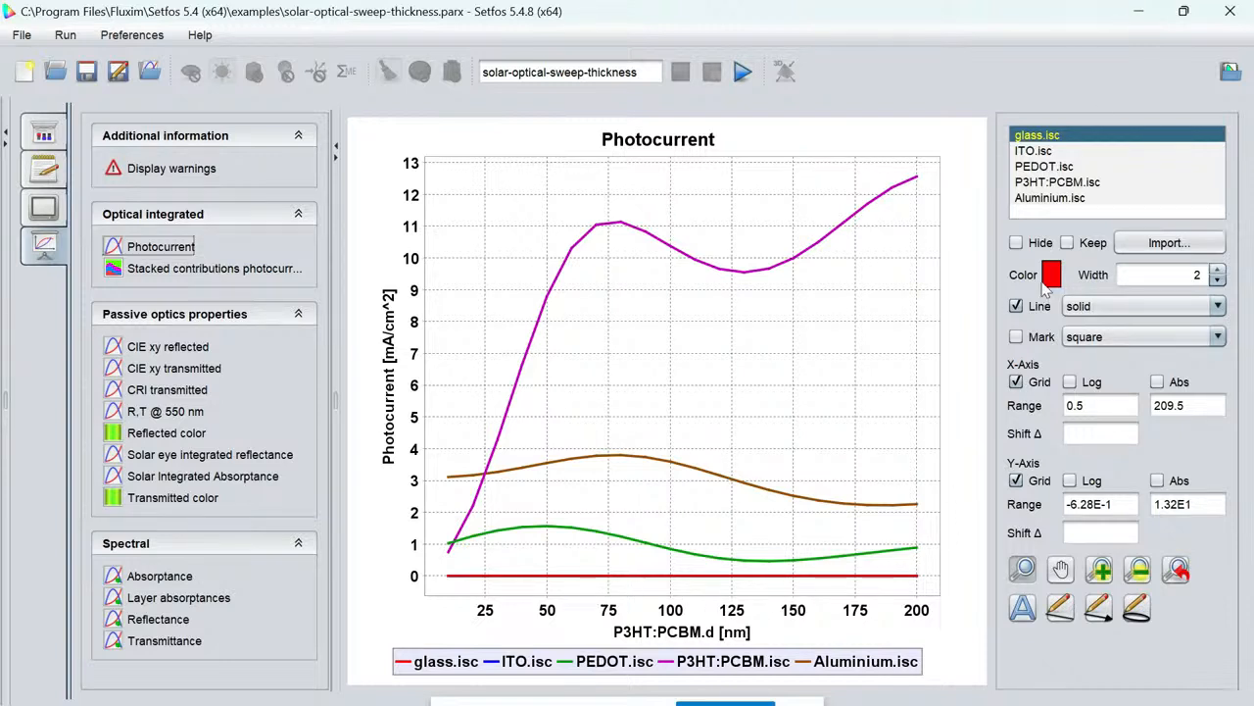
click(1046, 151)
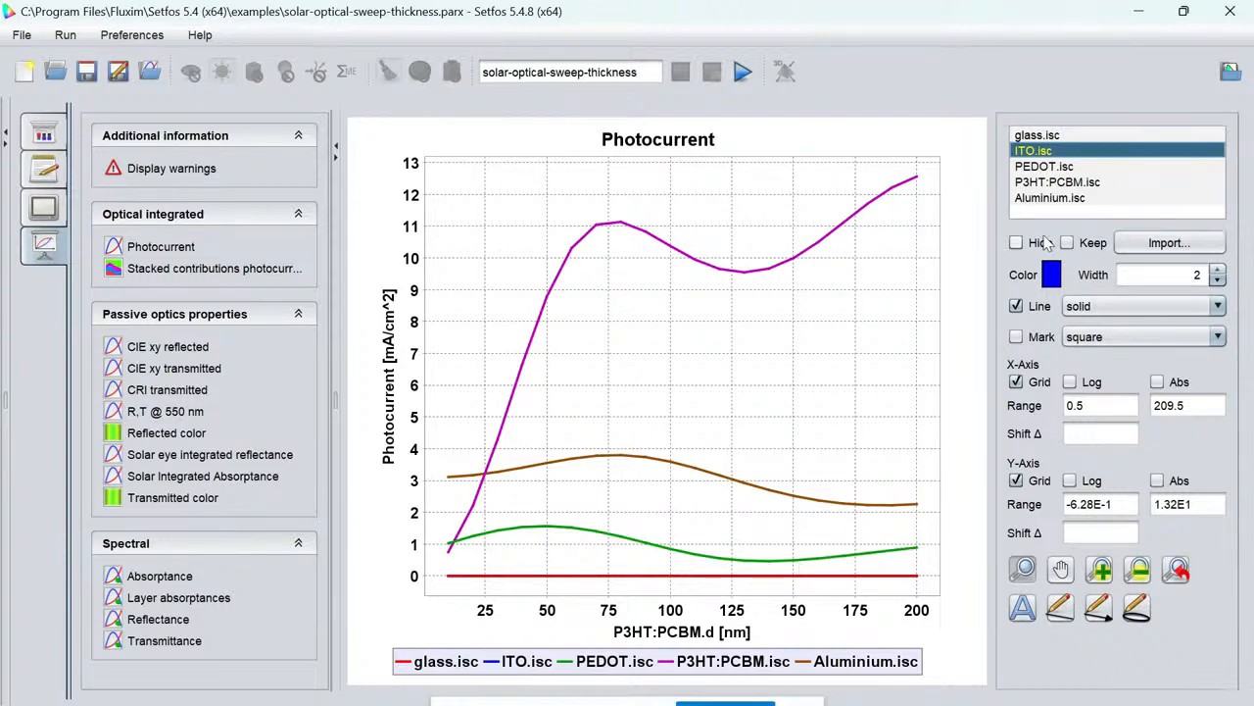
click(1027, 170)
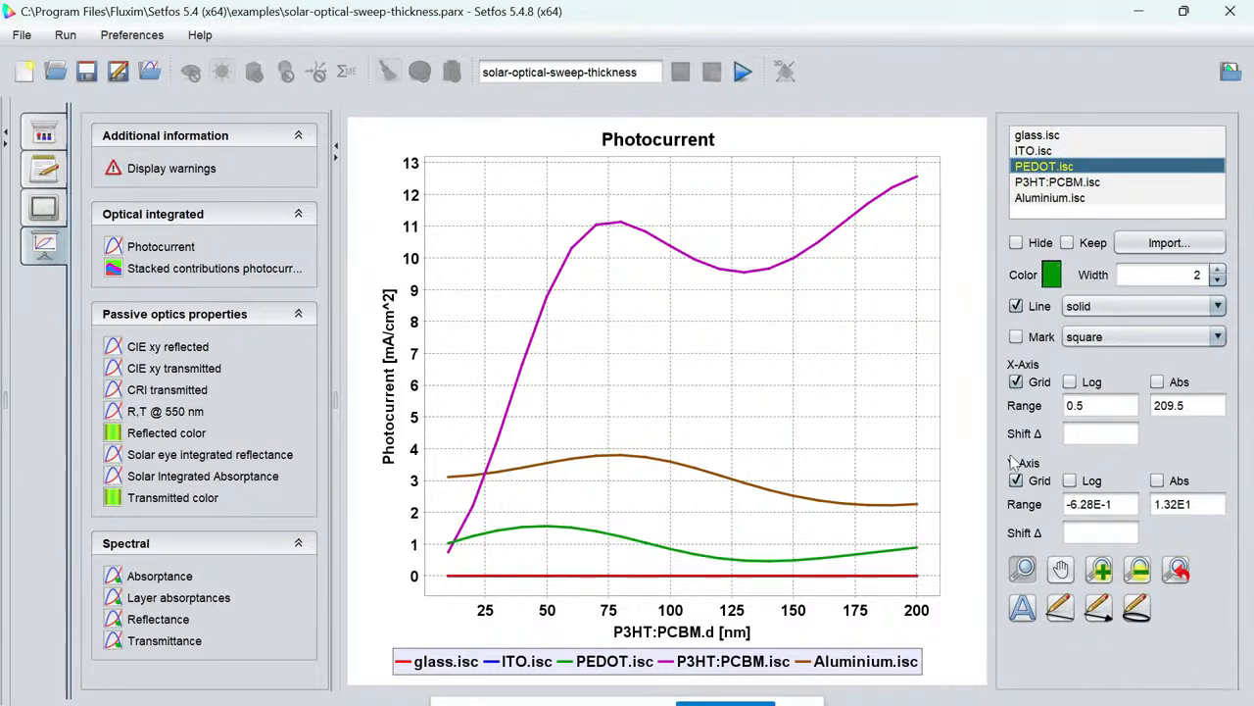
click(1045, 182)
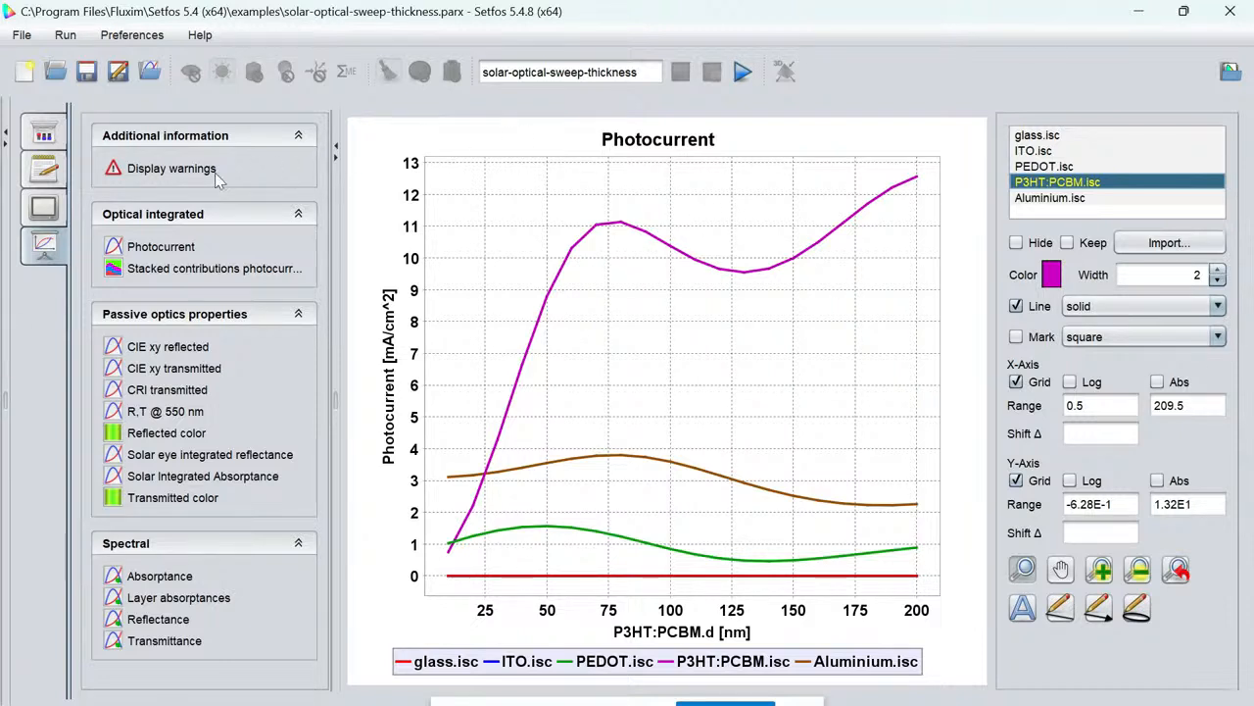
Return to the simulation setup and review the layer structure and absorption settings.
click(60, 137)
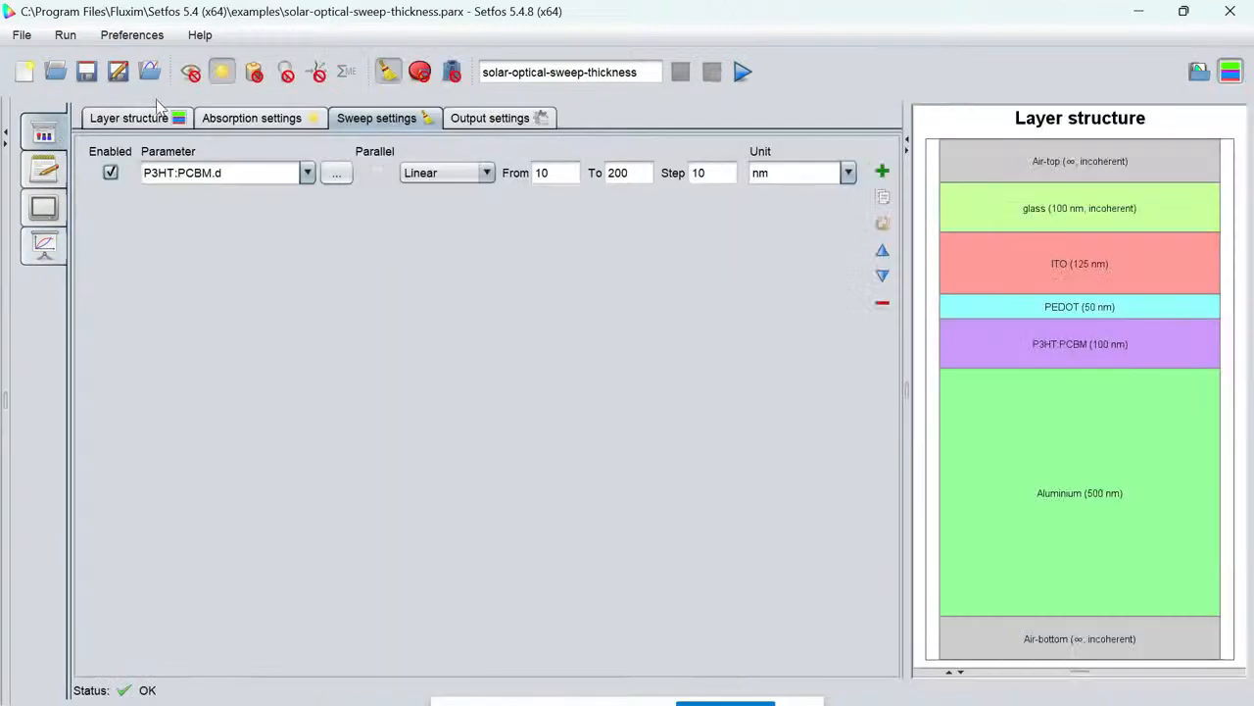
click(138, 118)
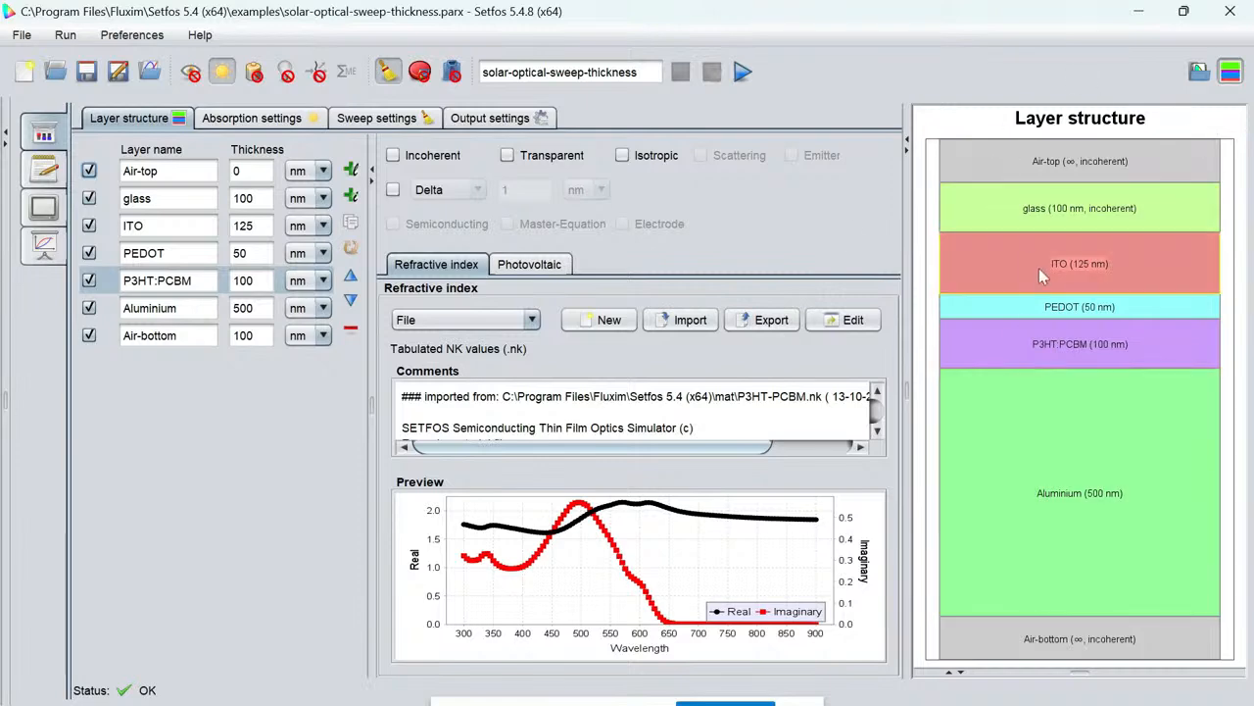
click(257, 118)
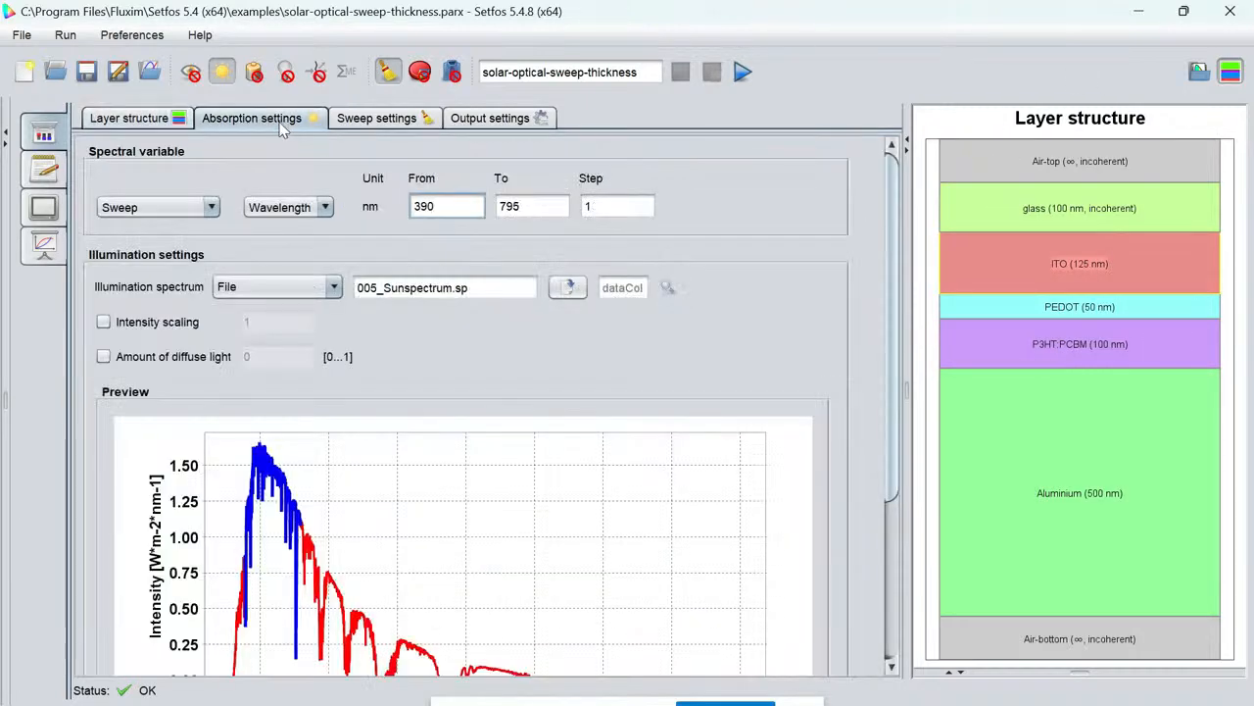
Try the Location and Time illumination spectrum with its date calendar, and restore the File spectrum.
click(333, 287)
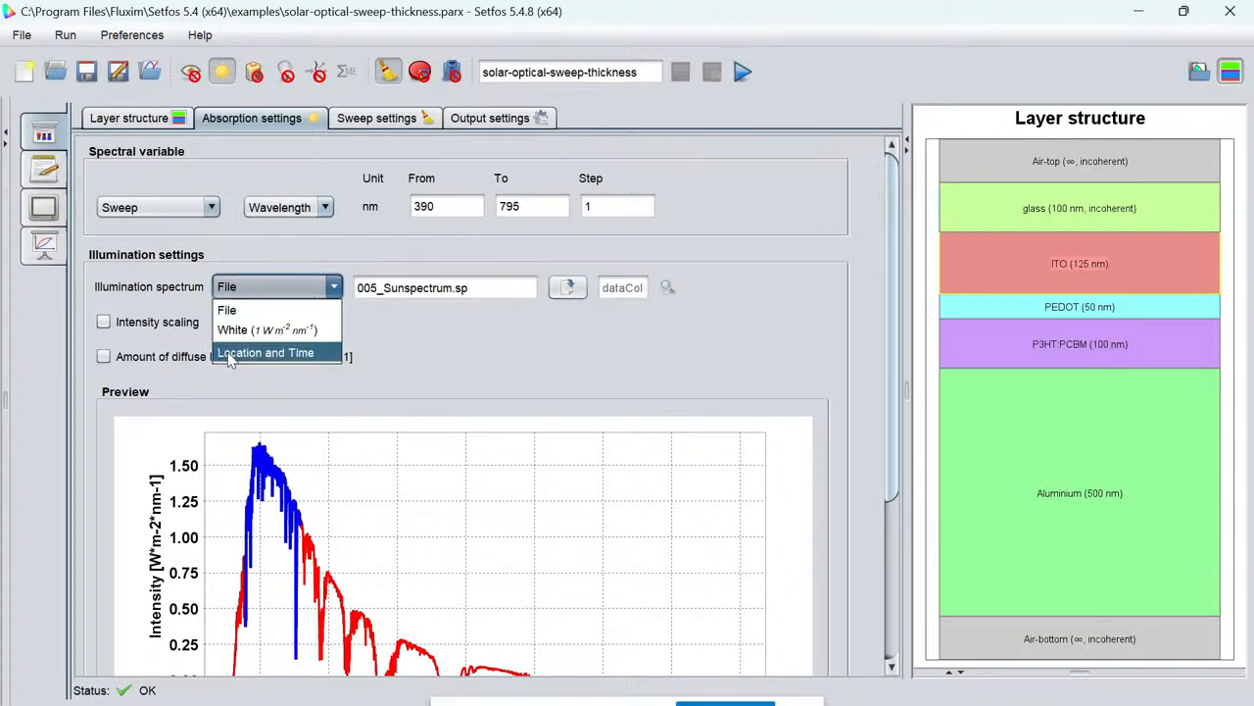
click(297, 361)
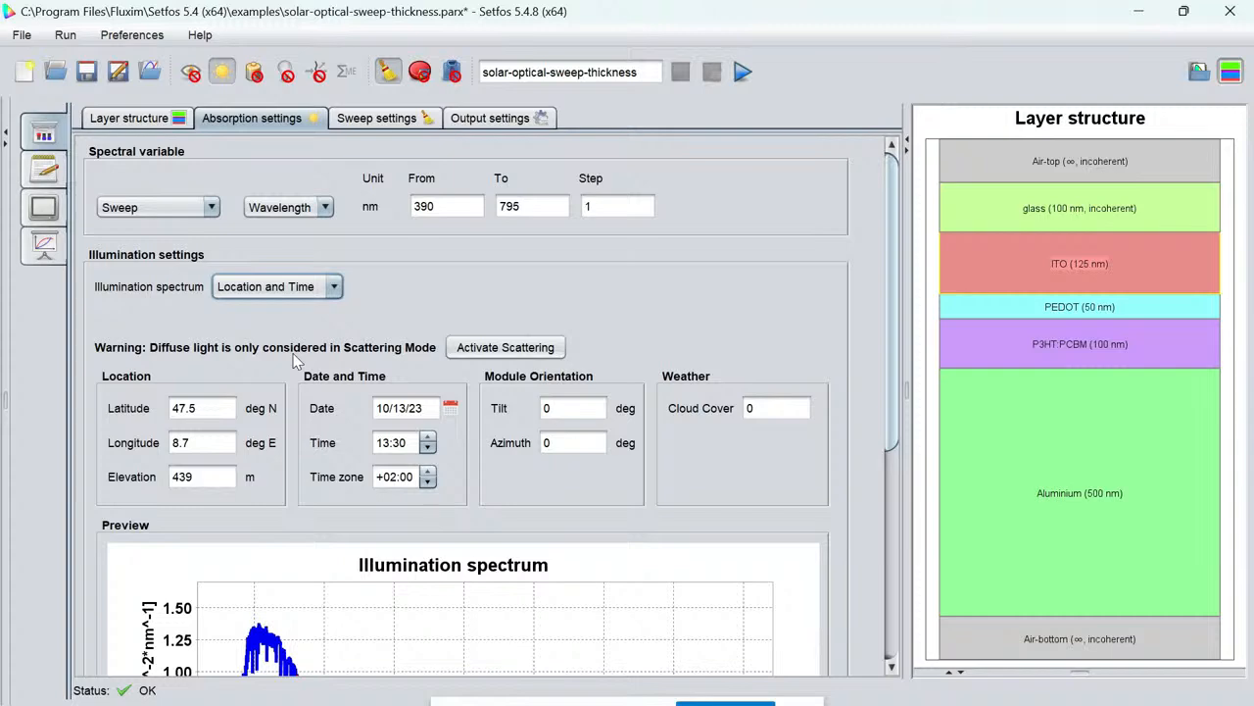
drag(894, 323, 891, 412)
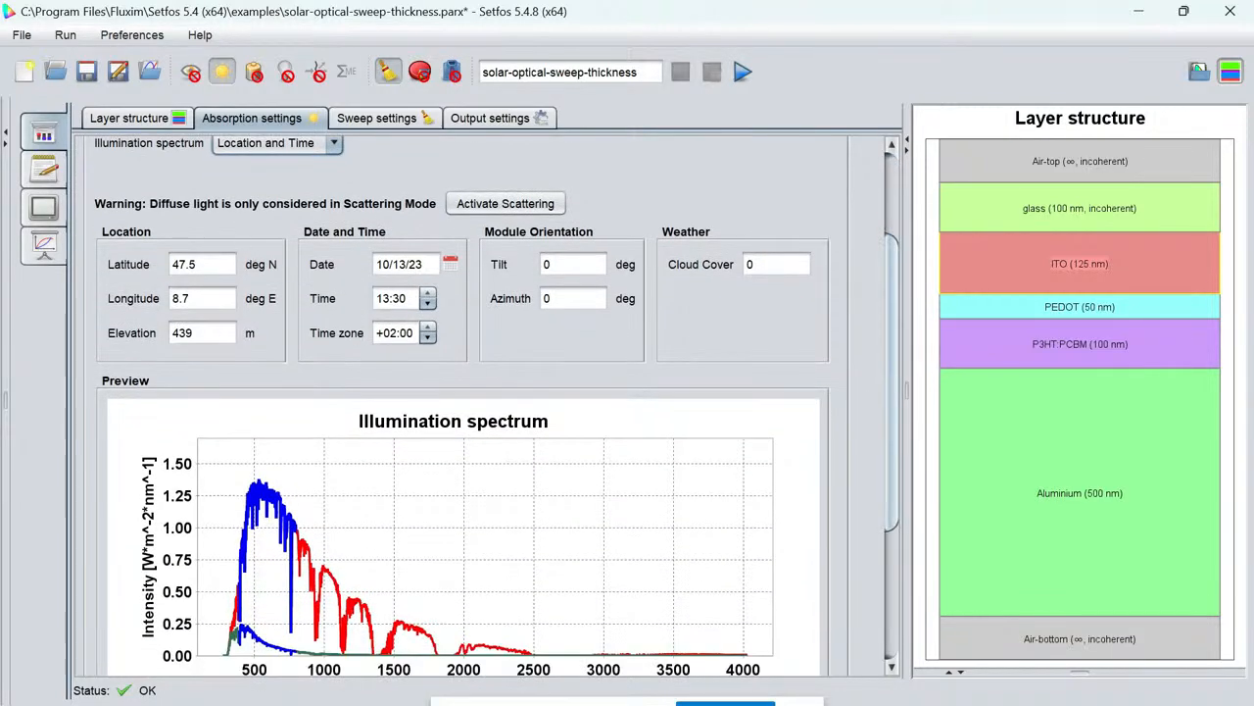
click(451, 266)
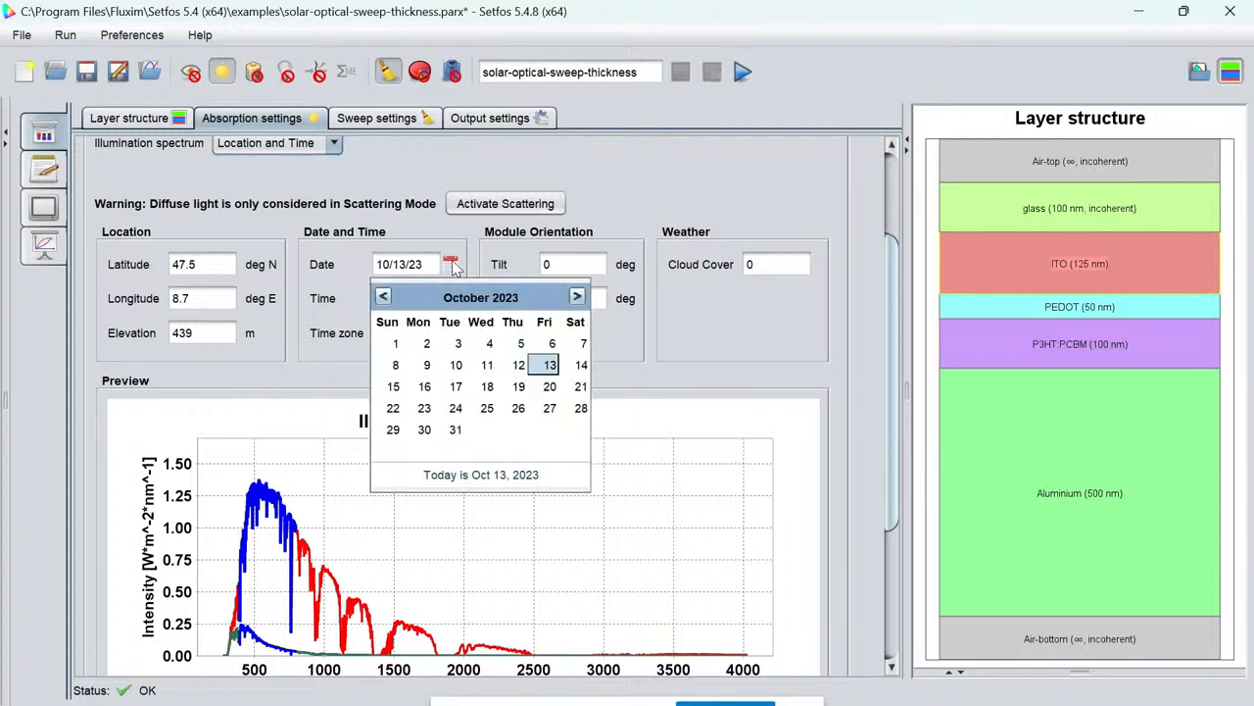
click(578, 297)
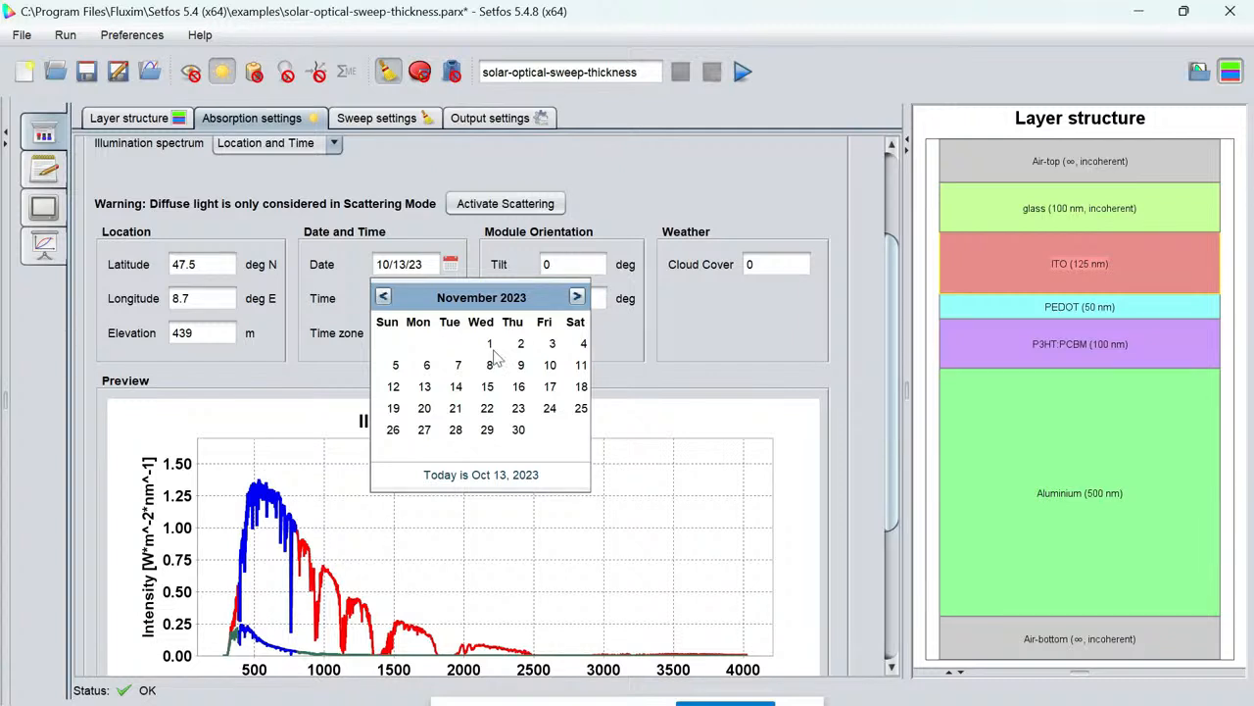
click(888, 207)
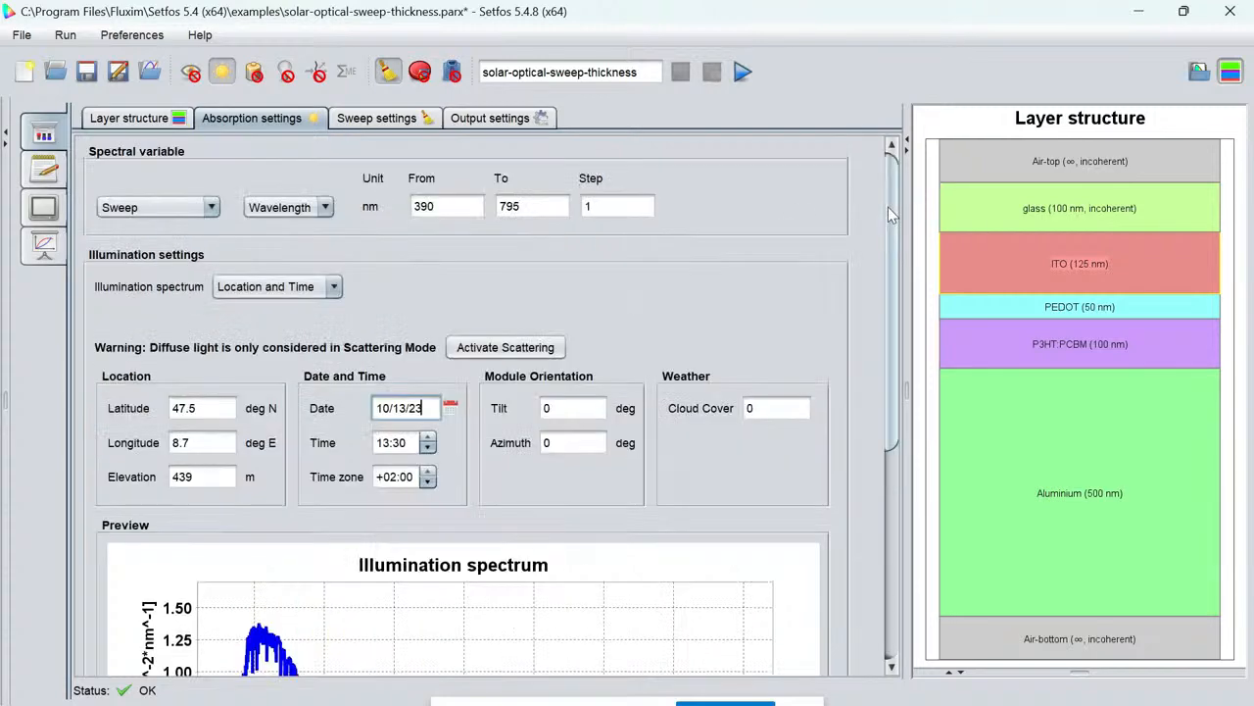
click(311, 284)
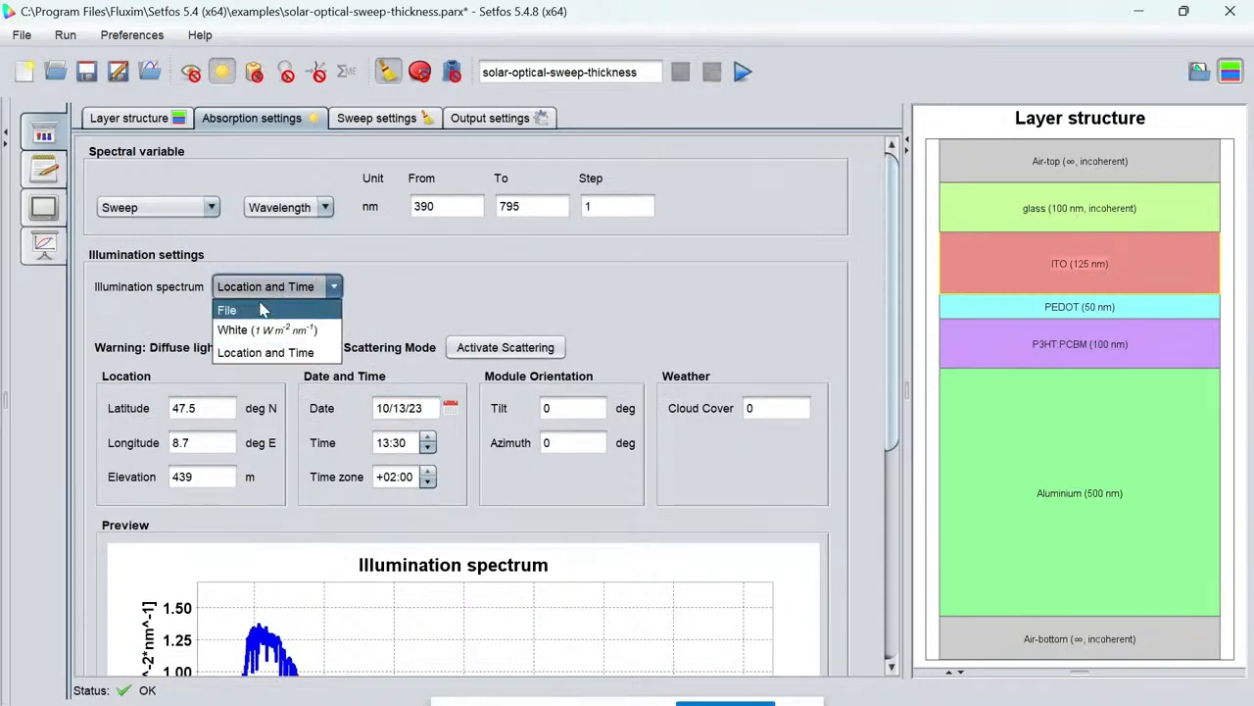
click(262, 309)
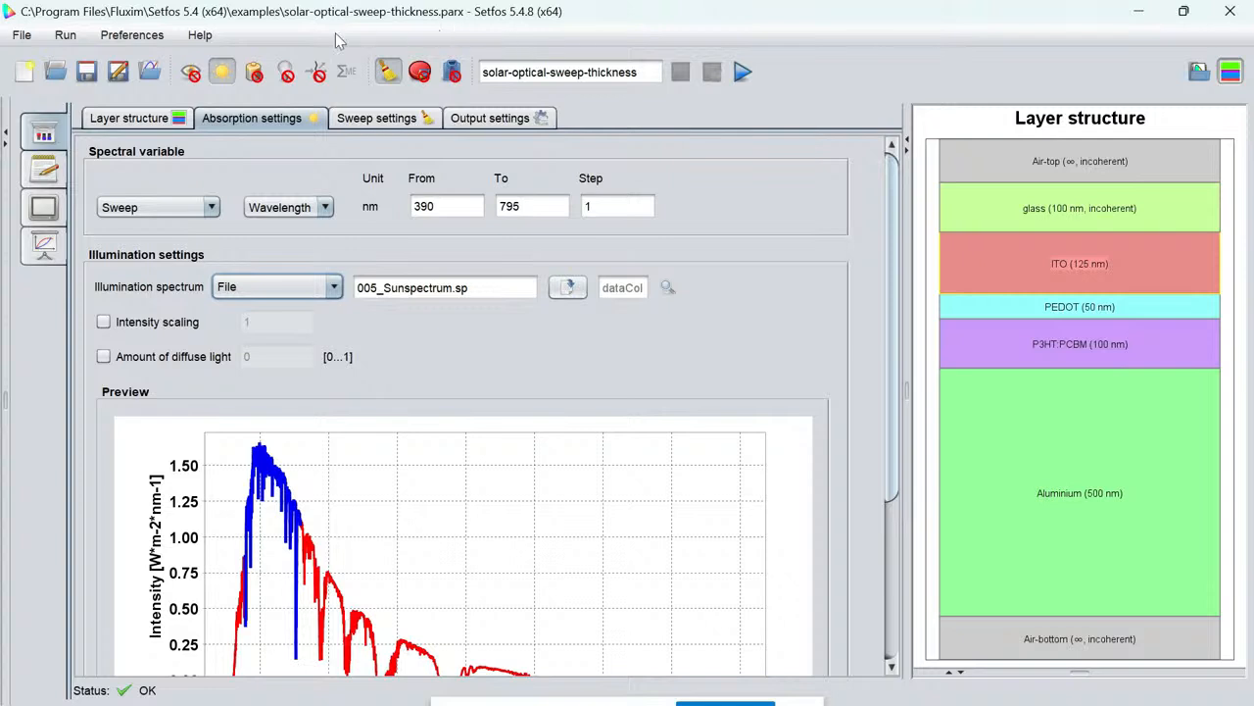
Enable the drift-diffusion simulation alongside absorption and review its general settings.
click(254, 74)
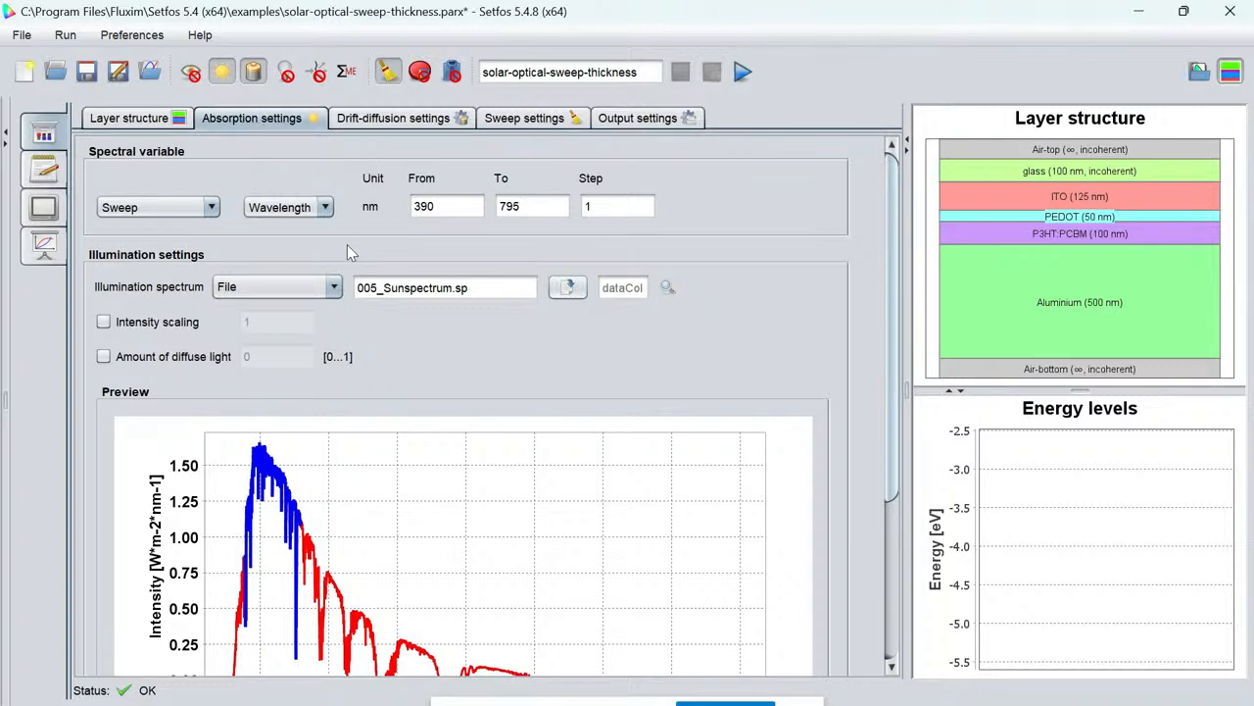
click(382, 118)
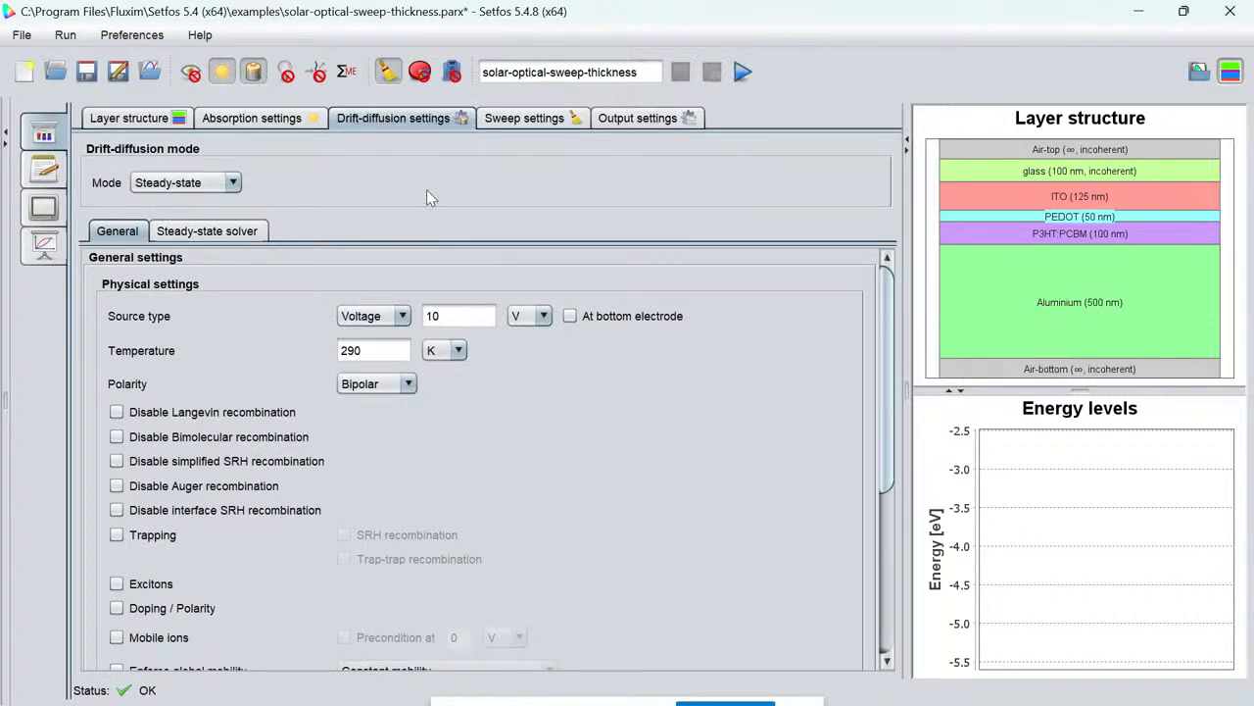
Mark the P3HT:PCBM layer as semiconducting and show its electrical material parameters.
click(145, 119)
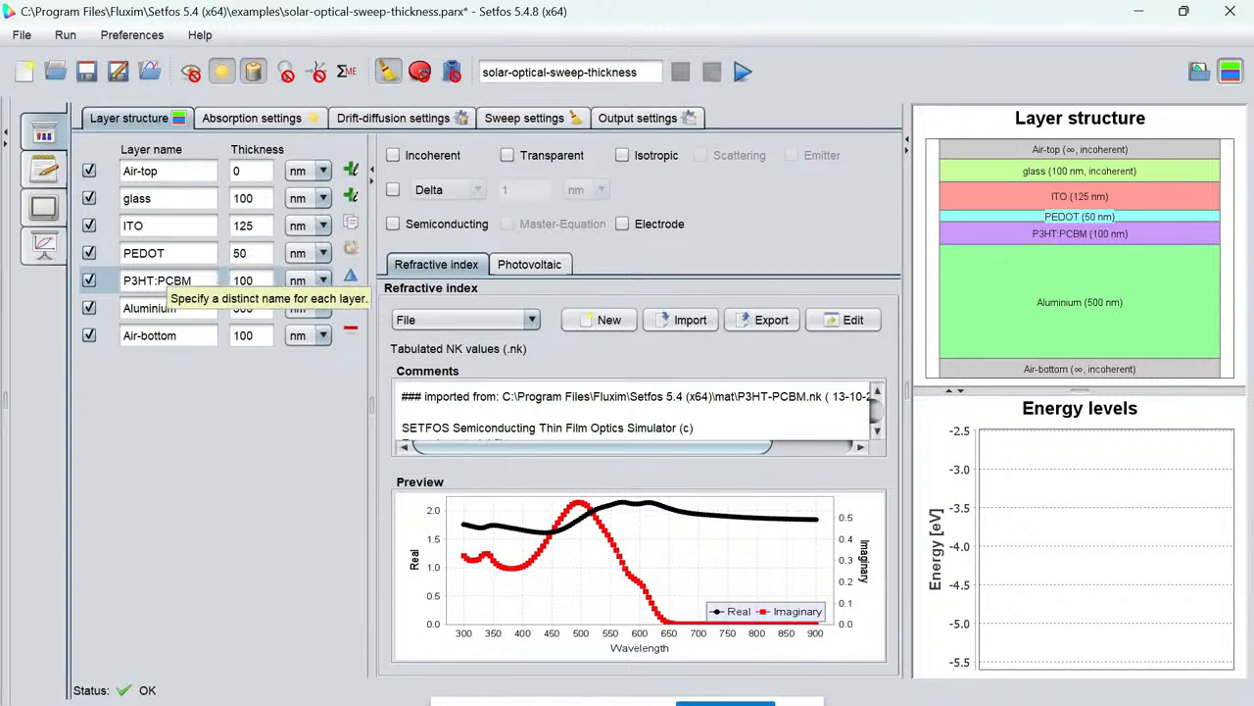
click(192, 280)
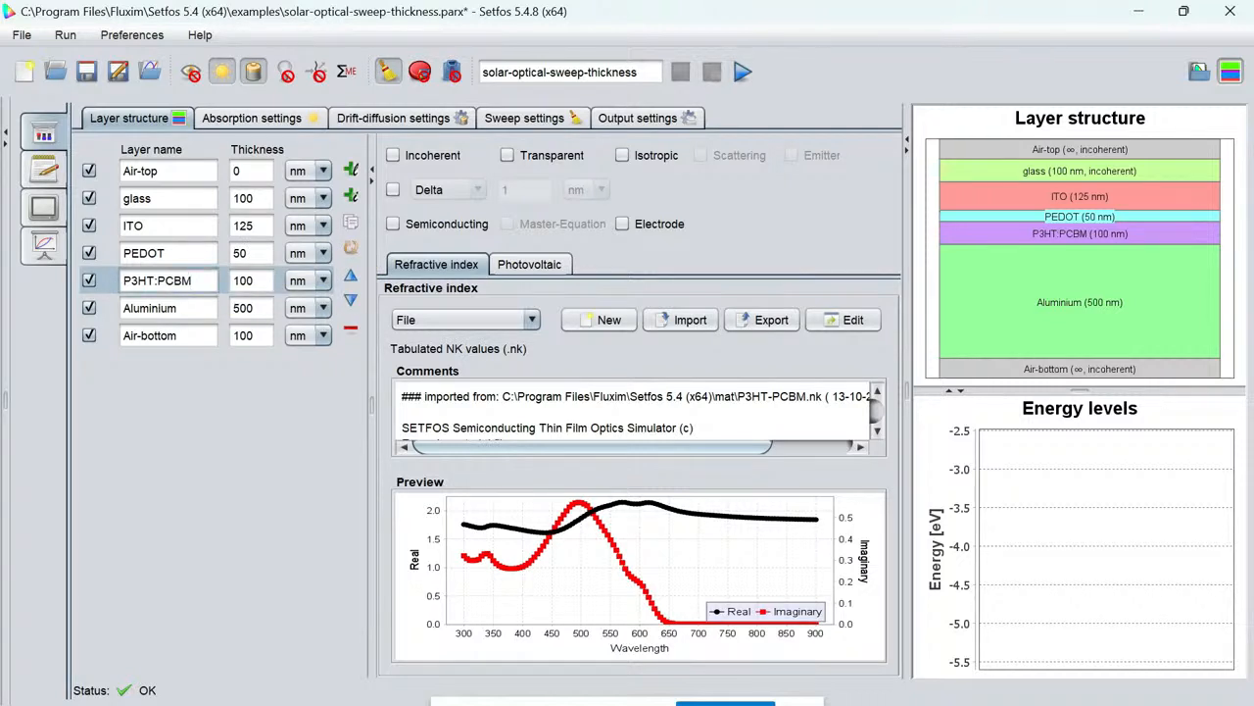
click(393, 224)
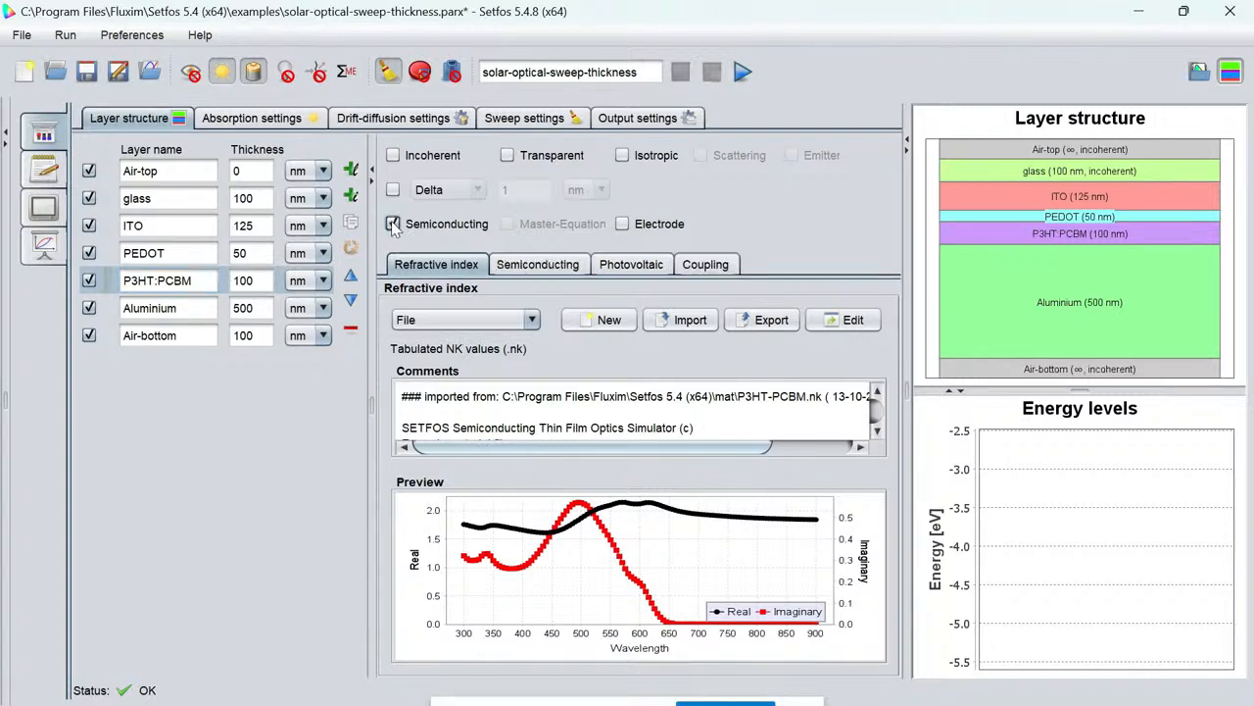
click(538, 268)
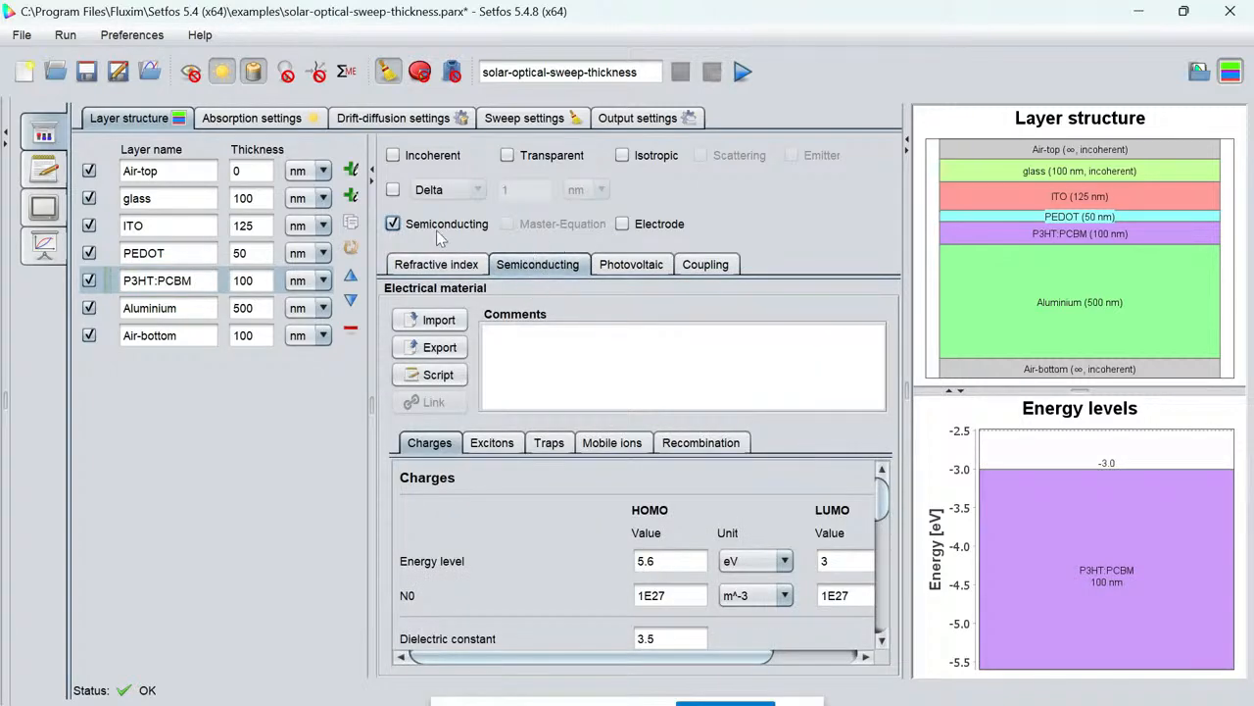
Switch the P3HT:PCBM layer's Semiconducting option off and on repeatedly to compare the available material properties.
click(392, 224)
click(393, 224)
click(538, 265)
click(393, 224)
click(393, 225)
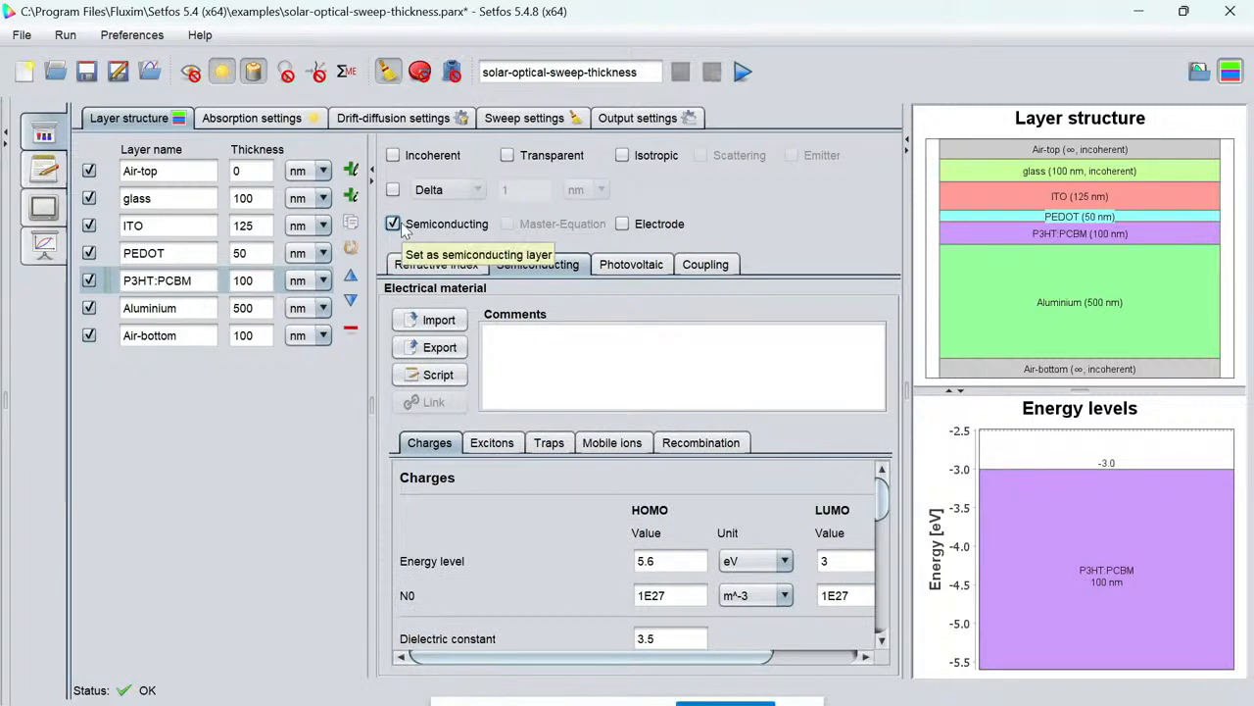
click(395, 224)
click(395, 224)
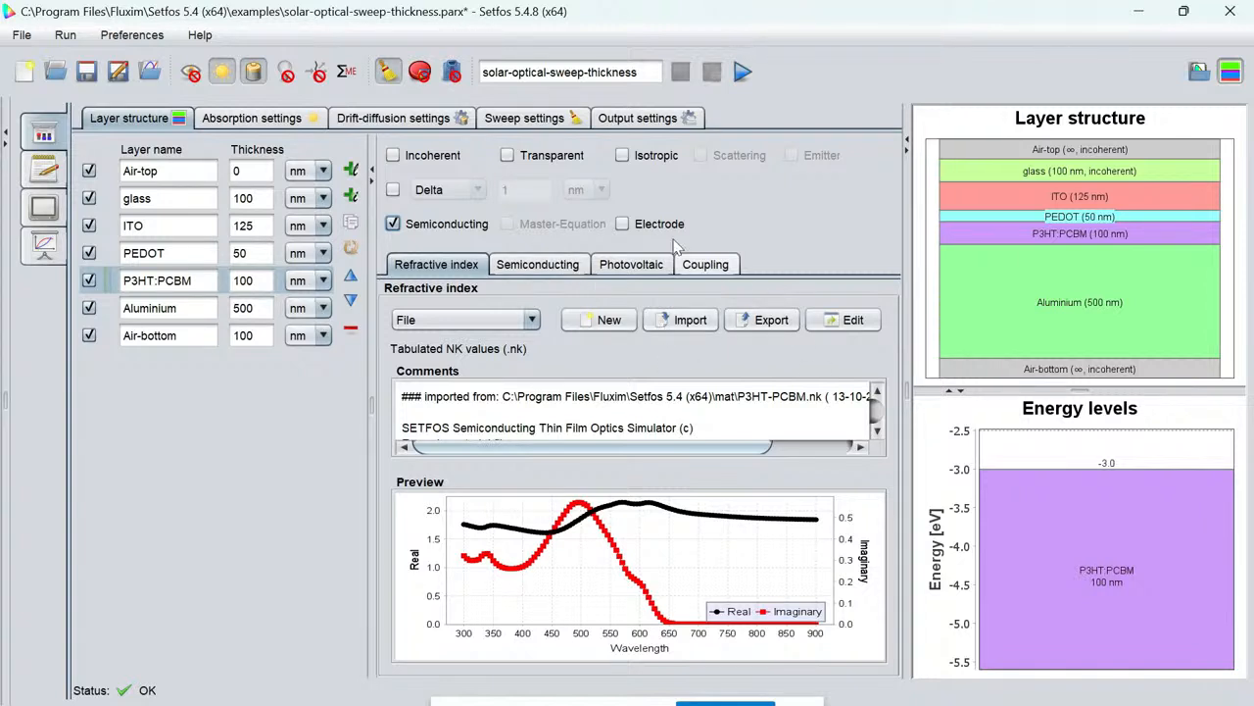
click(611, 322)
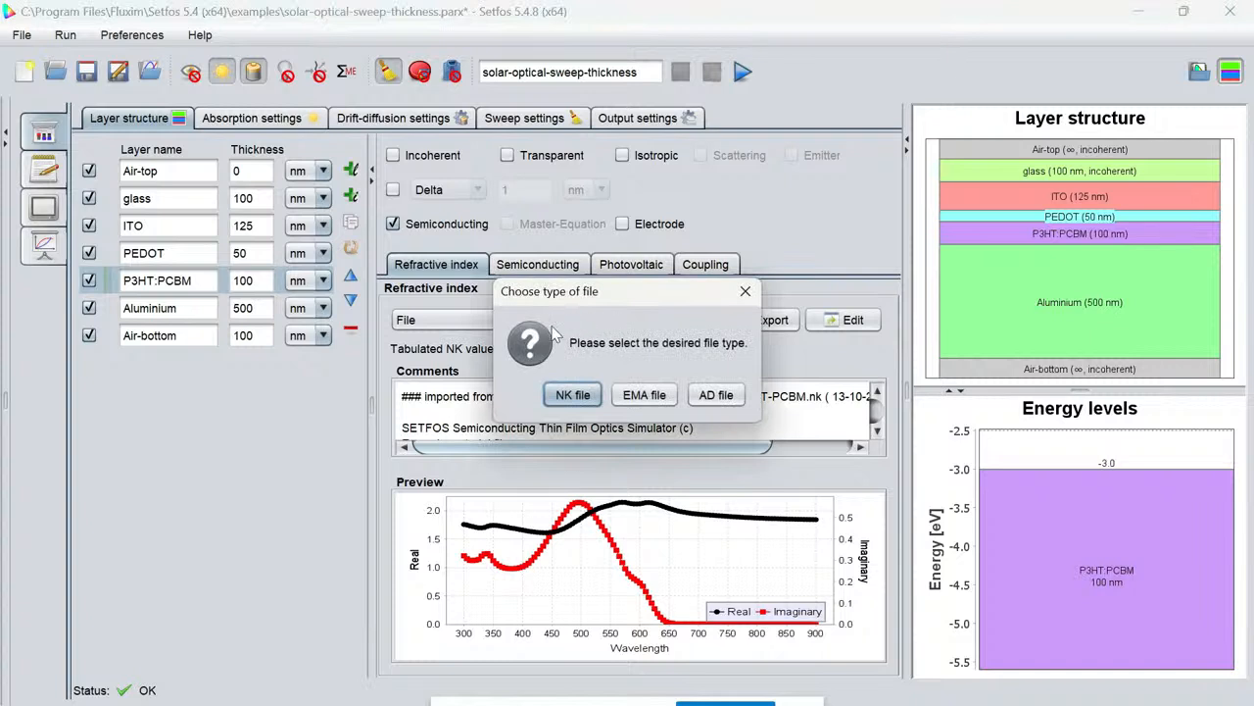
click(746, 292)
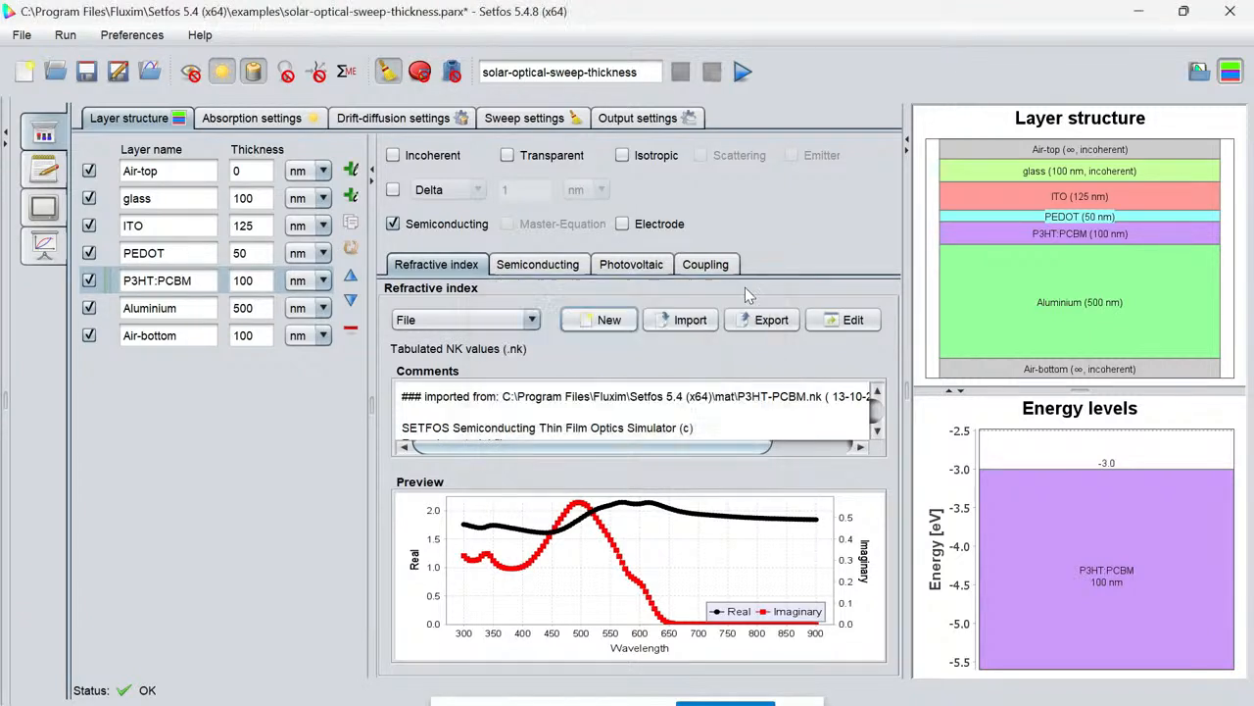
click(690, 321)
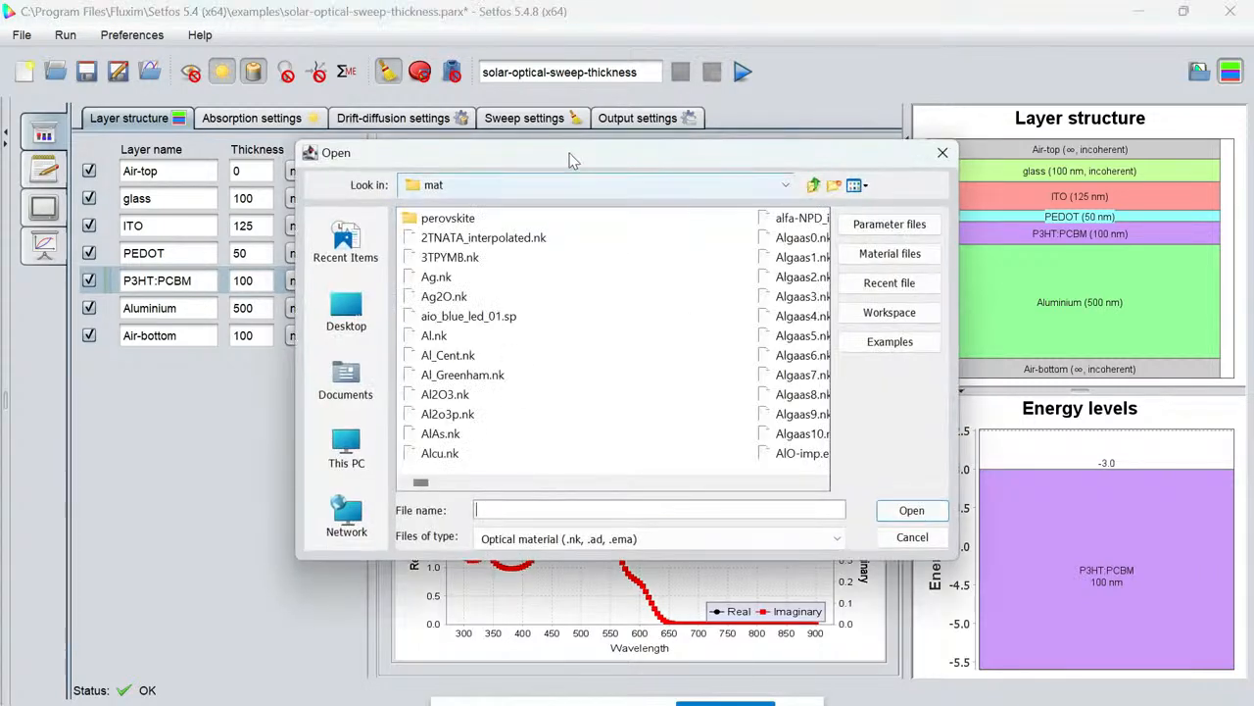
drag(574, 162, 575, 404)
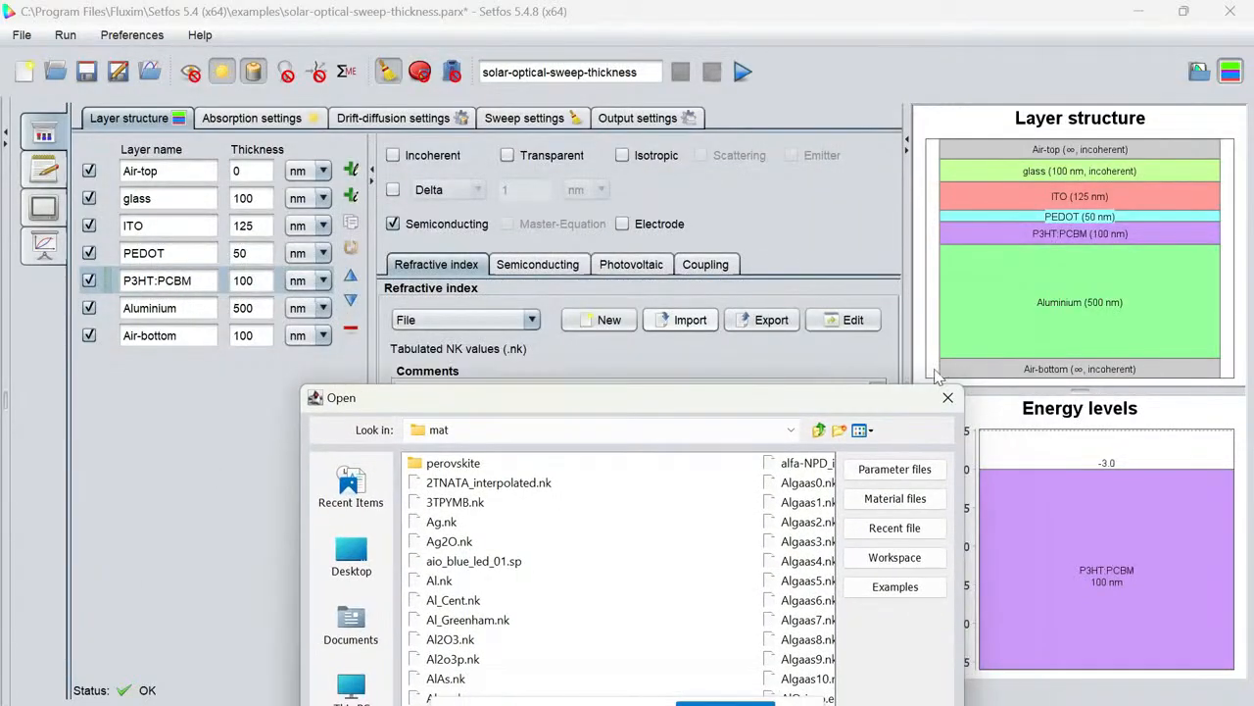
click(947, 397)
Import the P3HT-PCBM.em electrical material file into the P3HT:PCBM layer's semiconducting properties.
click(538, 264)
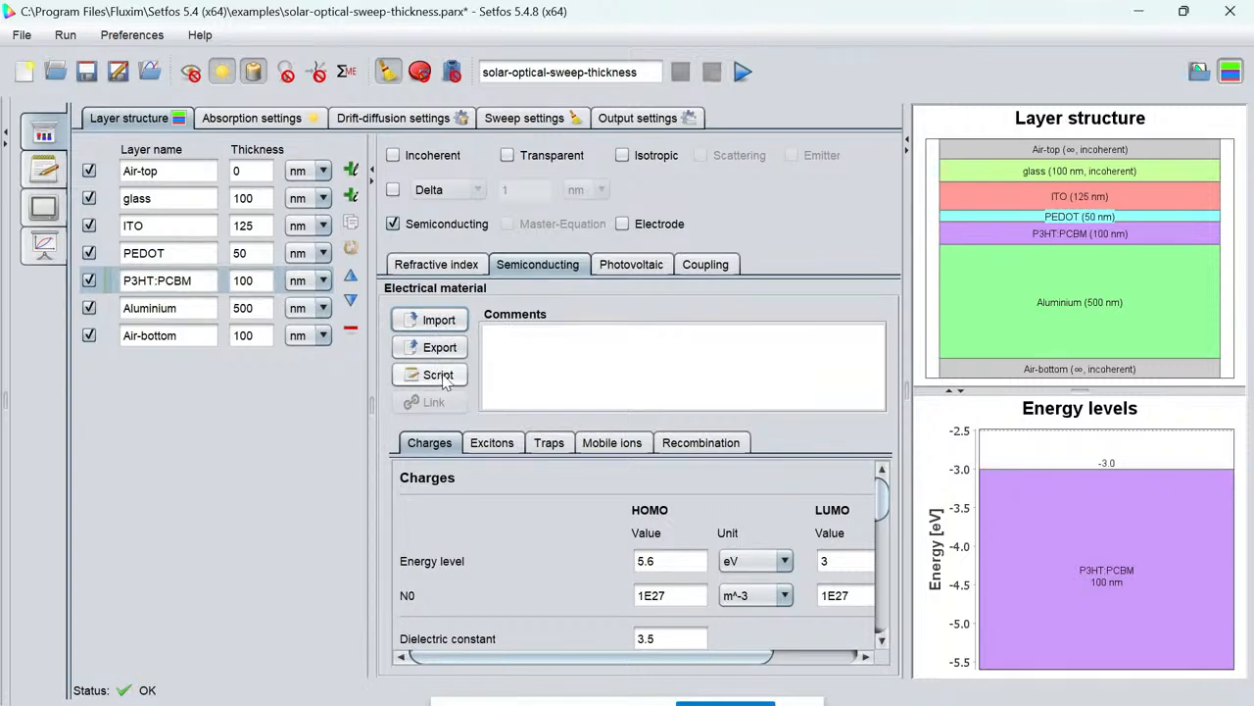
click(446, 329)
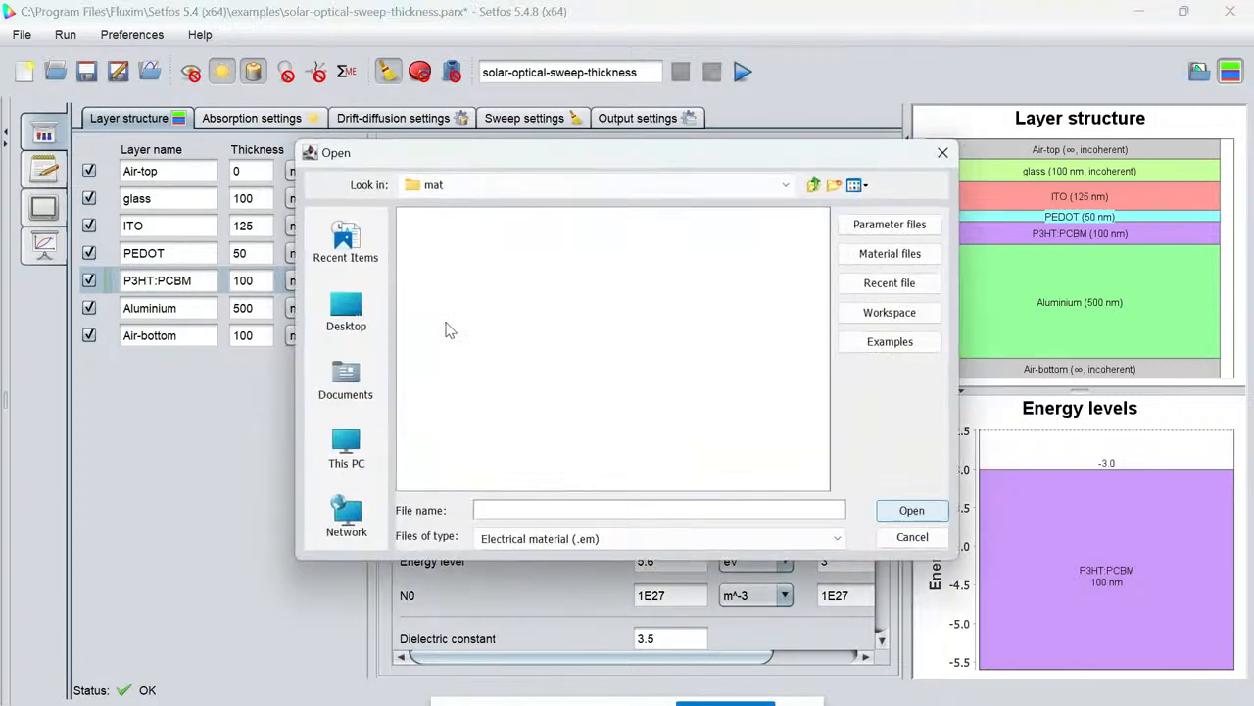
drag(545, 156, 472, 108)
drag(882, 511, 1089, 697)
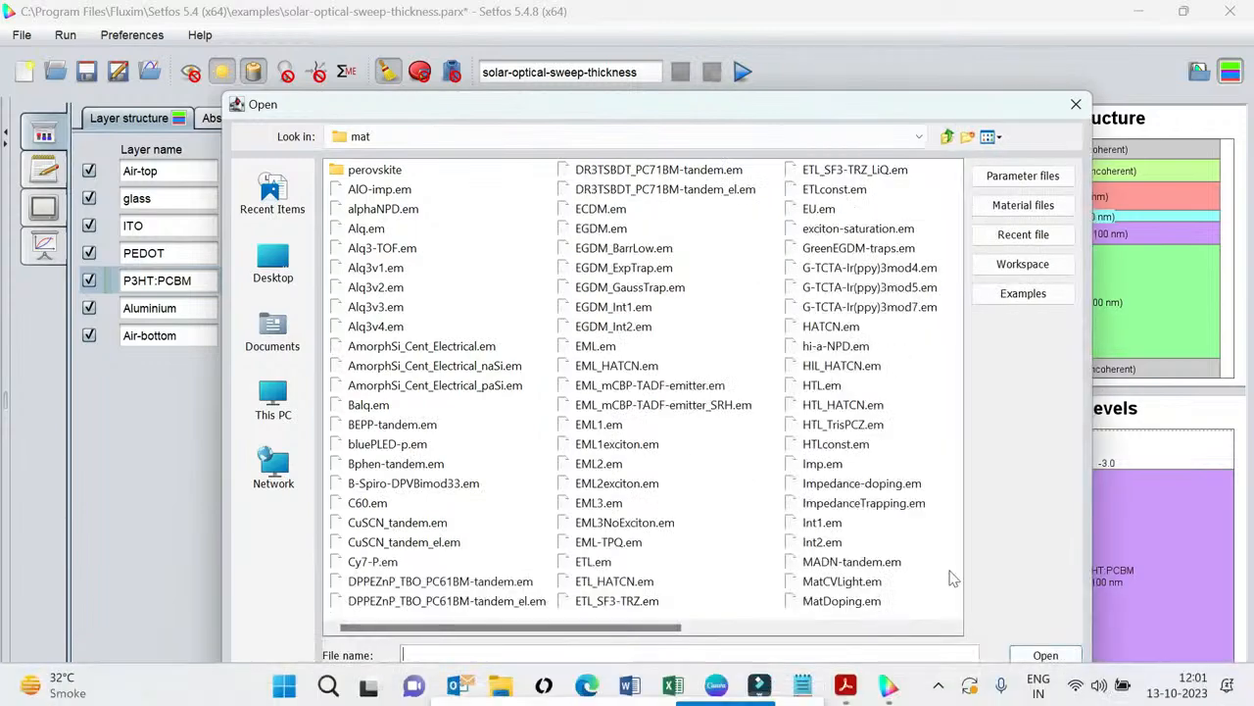
drag(621, 113, 516, 26)
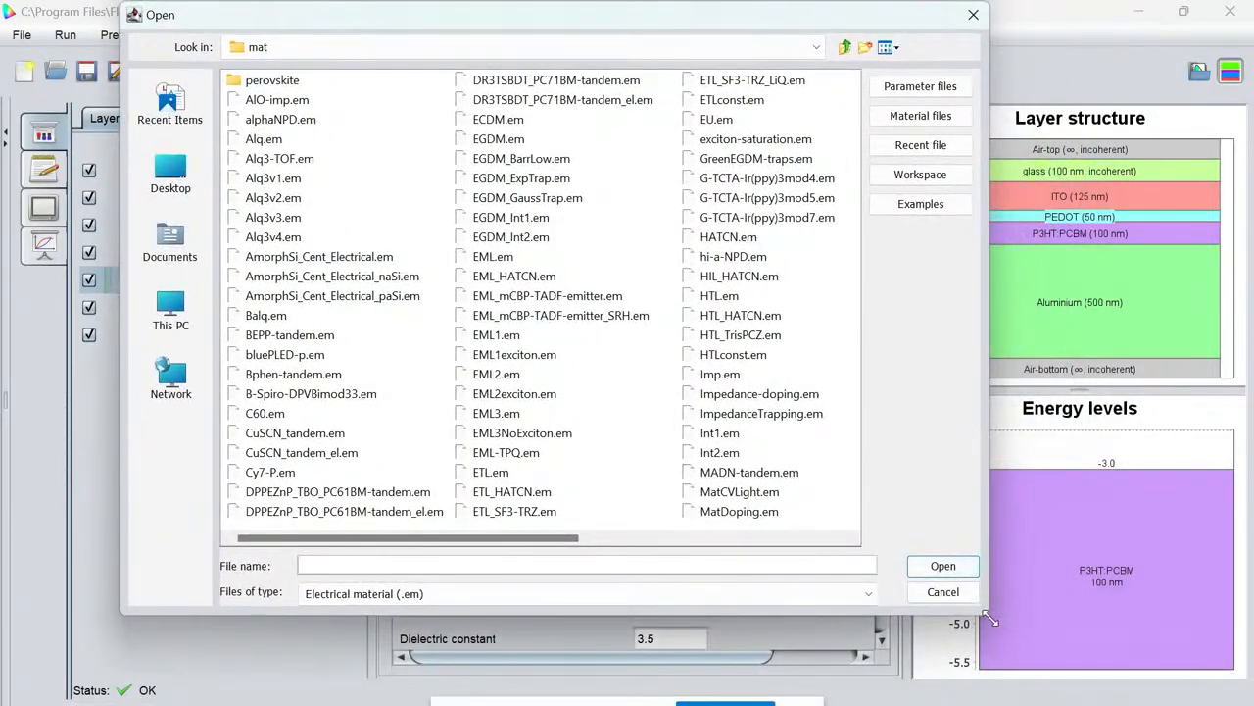
drag(992, 615, 1134, 692)
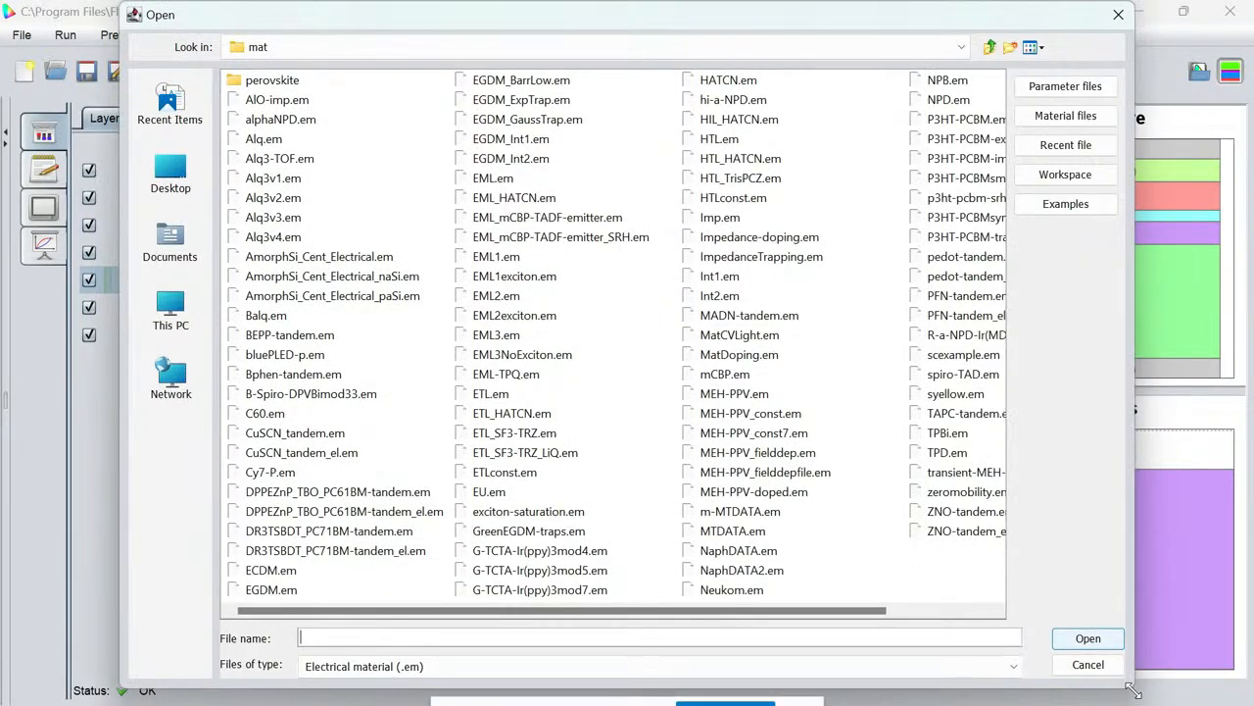
drag(1134, 439, 1246, 431)
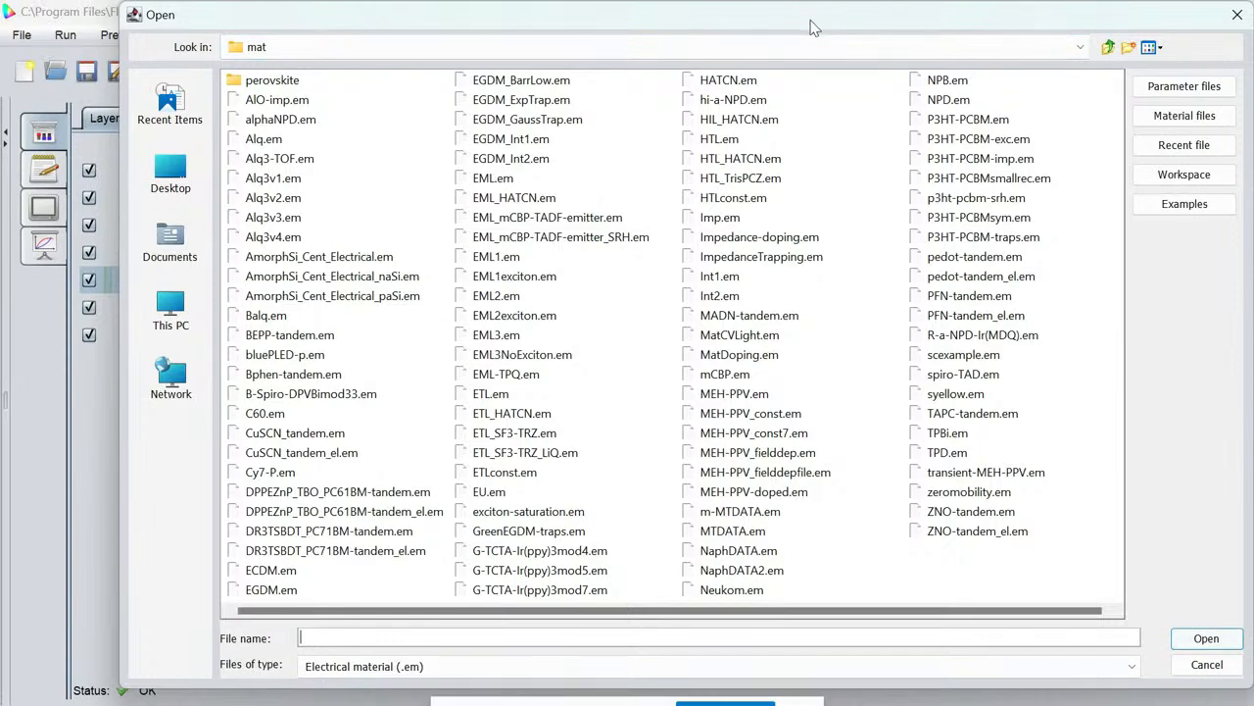
drag(810, 28, 710, 28)
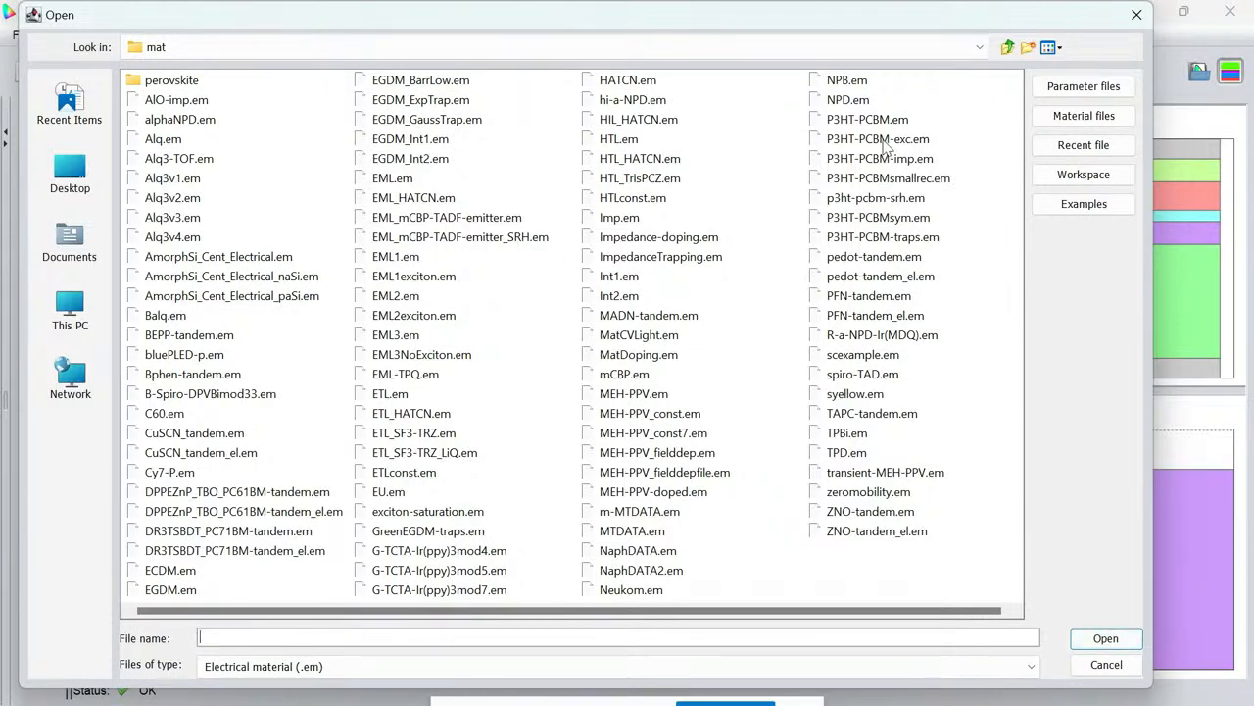
click(867, 119)
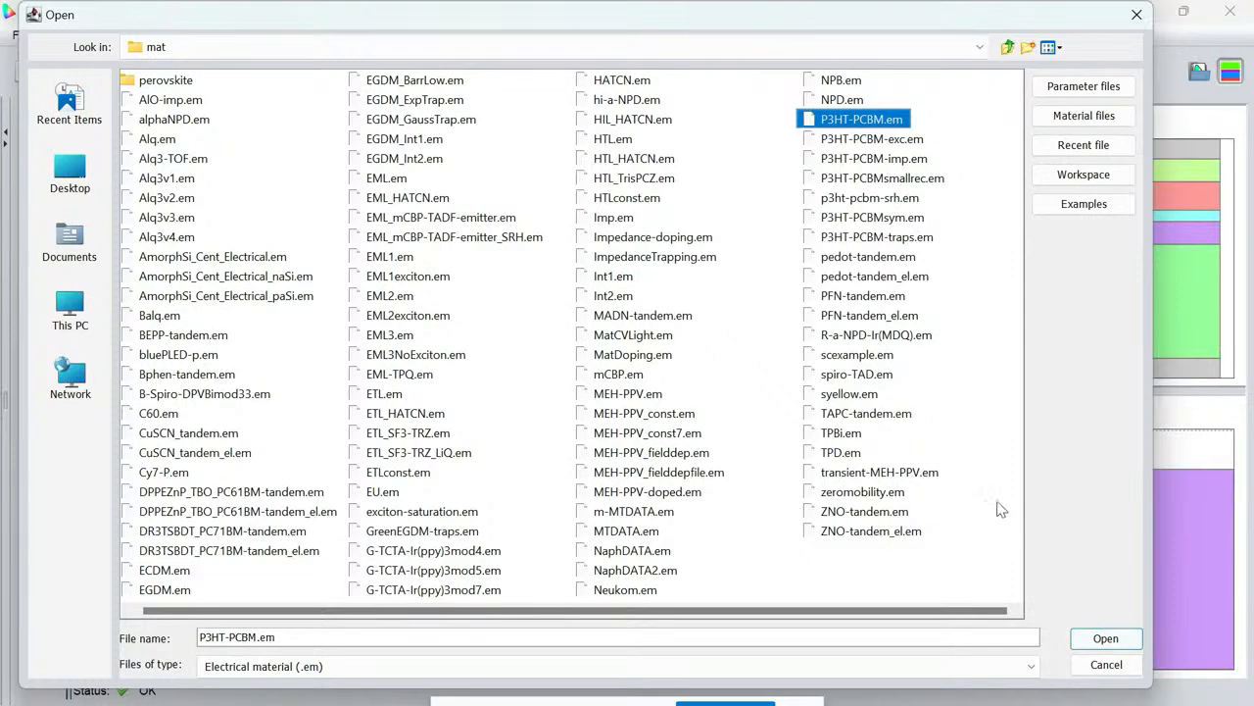
click(1105, 639)
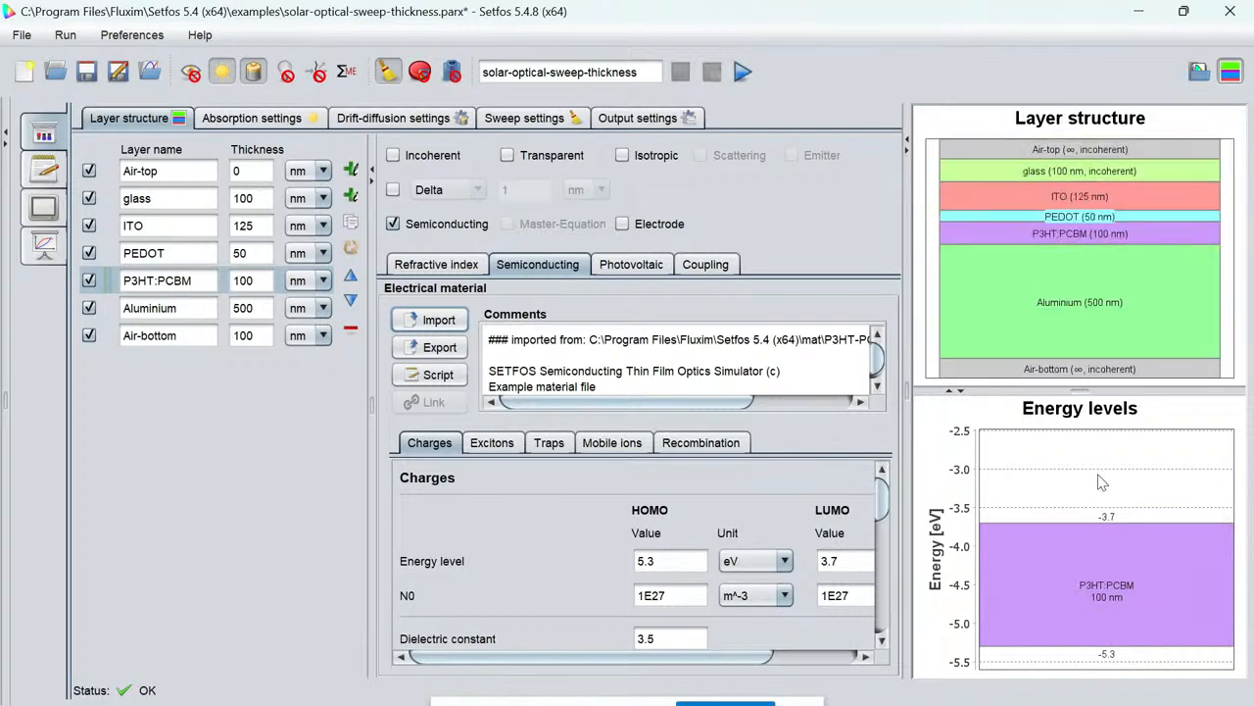
Toggle the layer structure and energy level diagrams repeatedly, leaving them hidden to widen the material settings.
click(1232, 74)
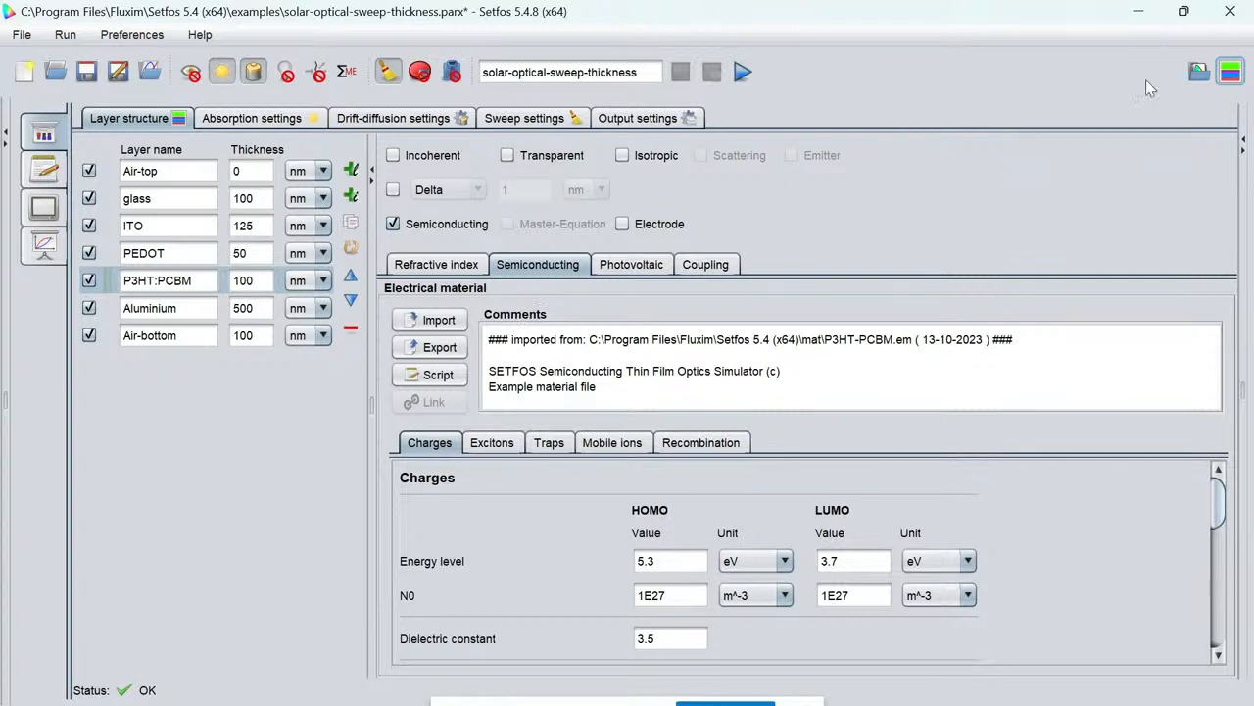
click(1232, 73)
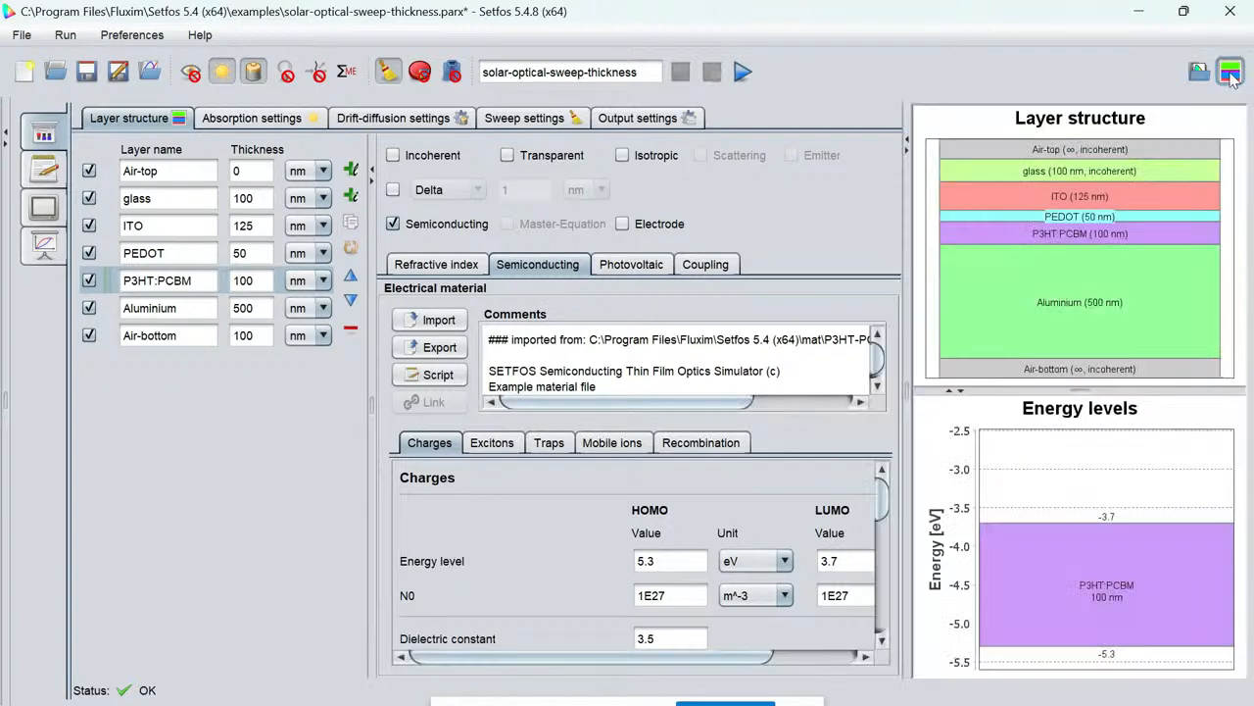
click(1232, 74)
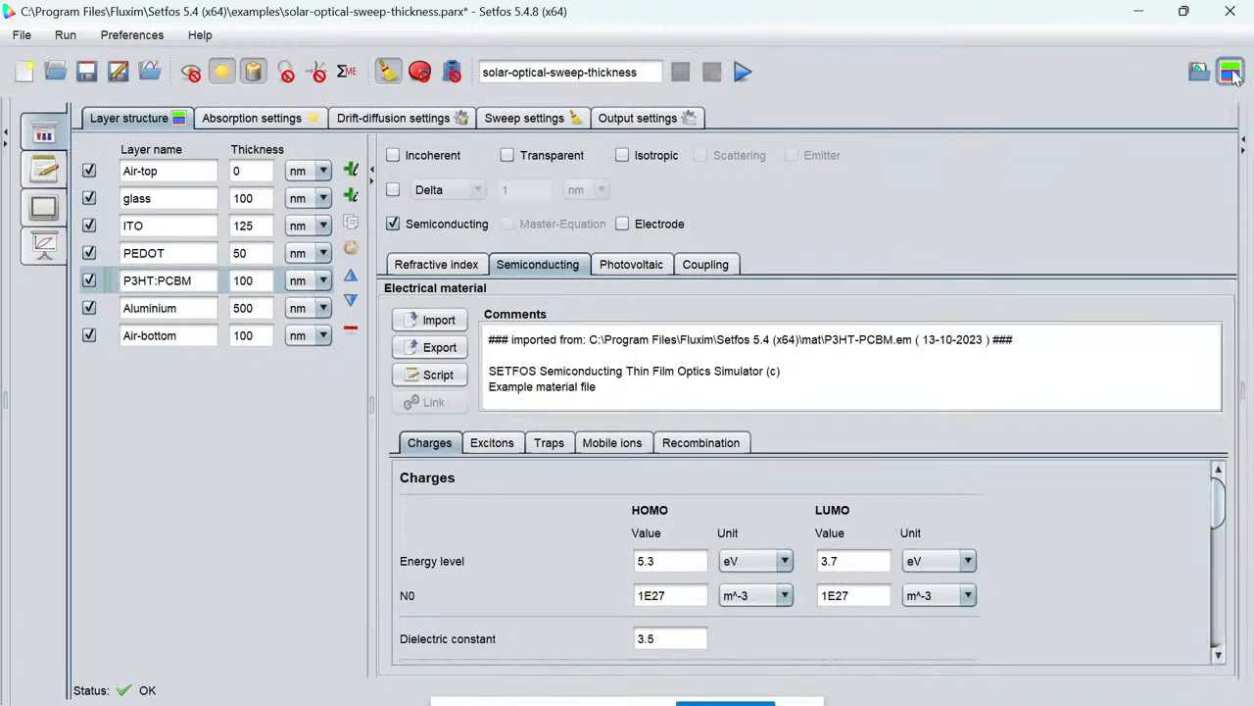
click(1232, 74)
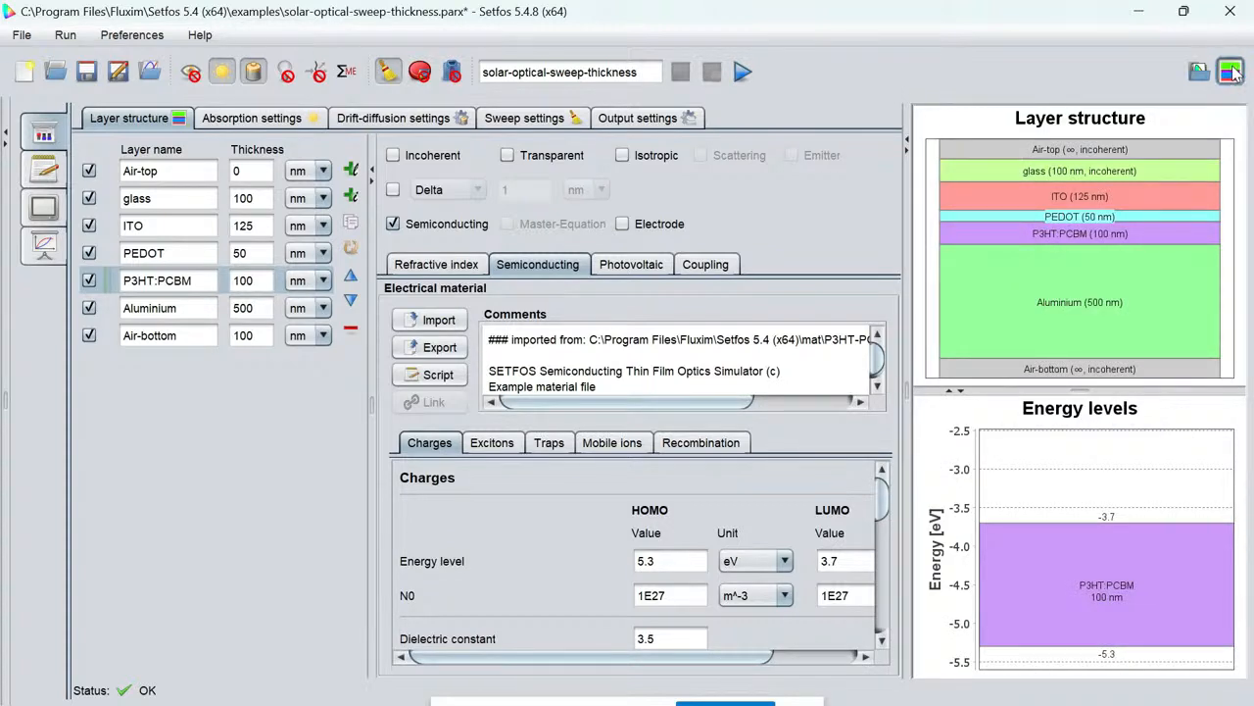
click(1231, 74)
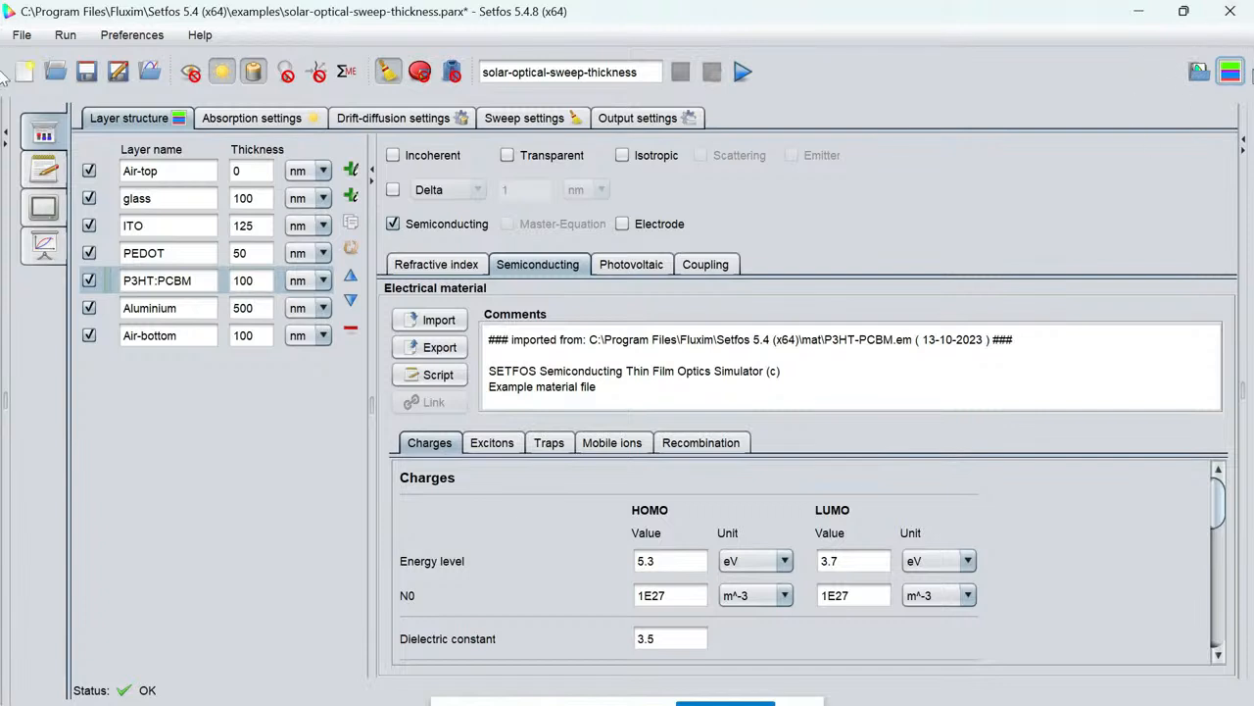
click(1229, 73)
click(1229, 73)
Review the P3HT:PCBM layer's charge parameters, including the HOMO and LUMO energy levels, N0 and dielectric constant.
mouse_move(1213, 495)
mouse_down()
mouse_move(1214, 505)
mouse_move(1213, 495)
mouse_up()
click(661, 560)
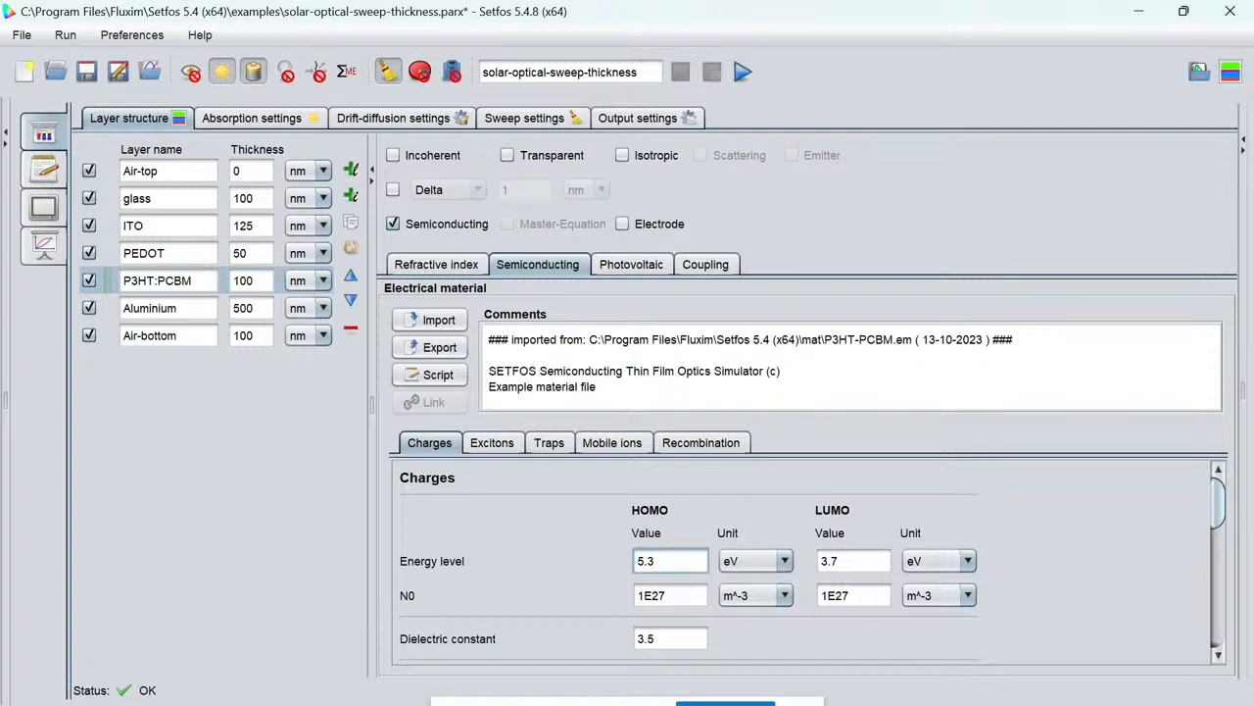
click(844, 561)
click(674, 595)
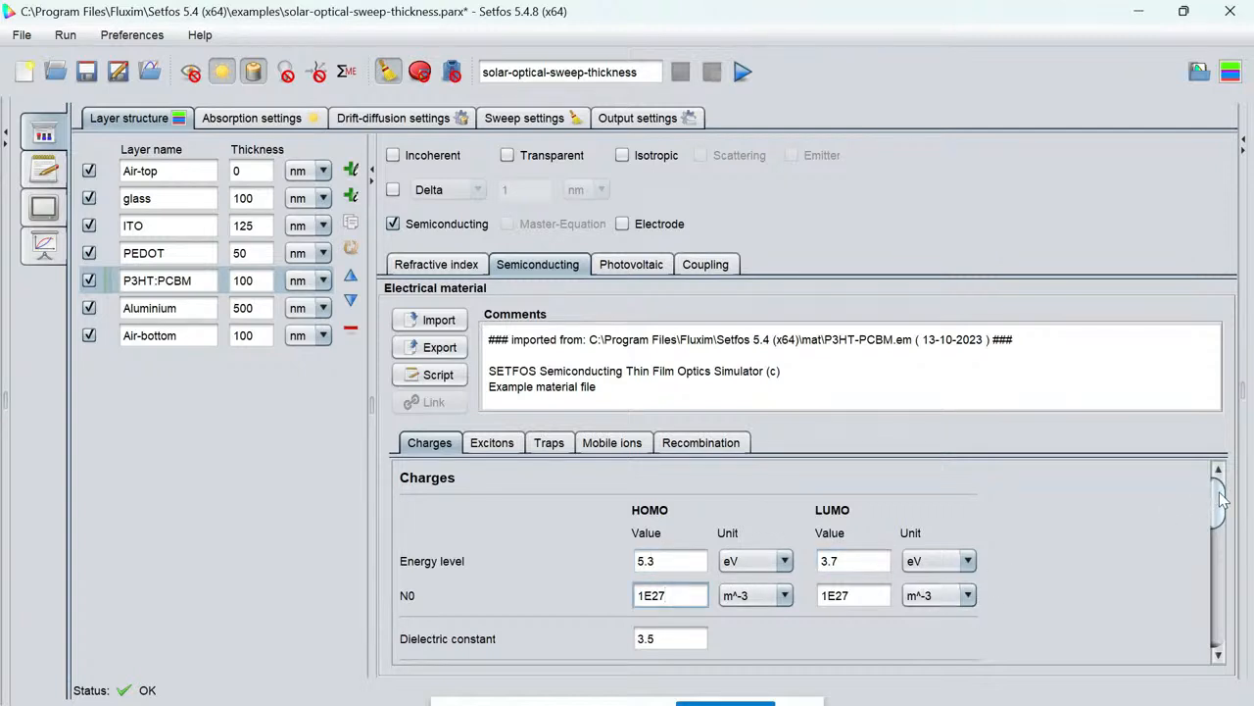
drag(1221, 502, 1222, 527)
click(677, 551)
Try a constant acceptor doping of 5e17 m^-3 for the P3HT:PCBM layer, and switch acceptor doping off again.
drag(1221, 524, 1220, 555)
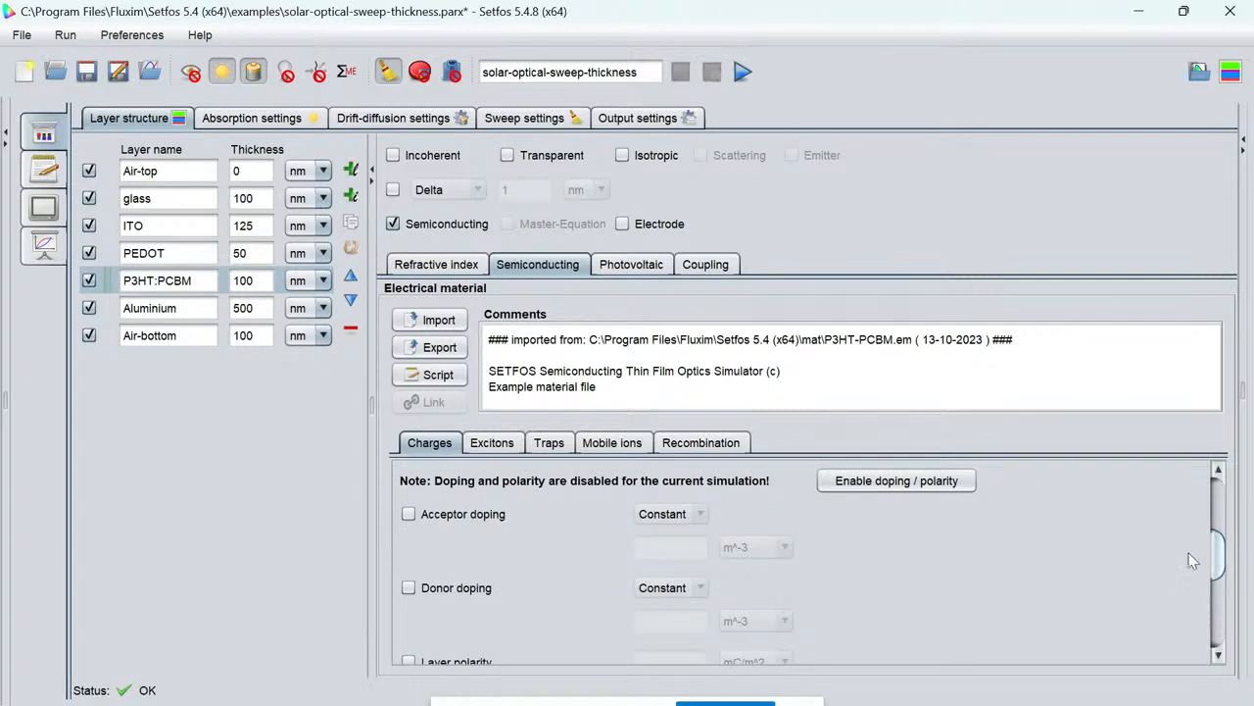
click(425, 521)
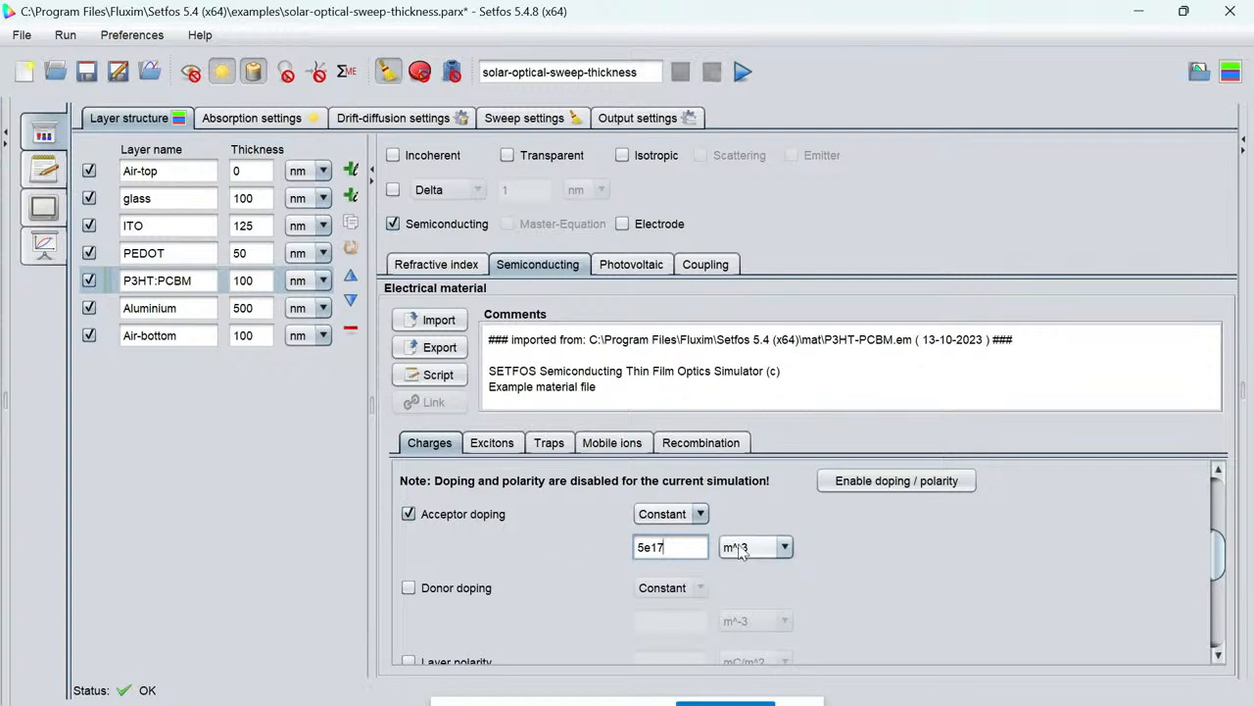
click(409, 514)
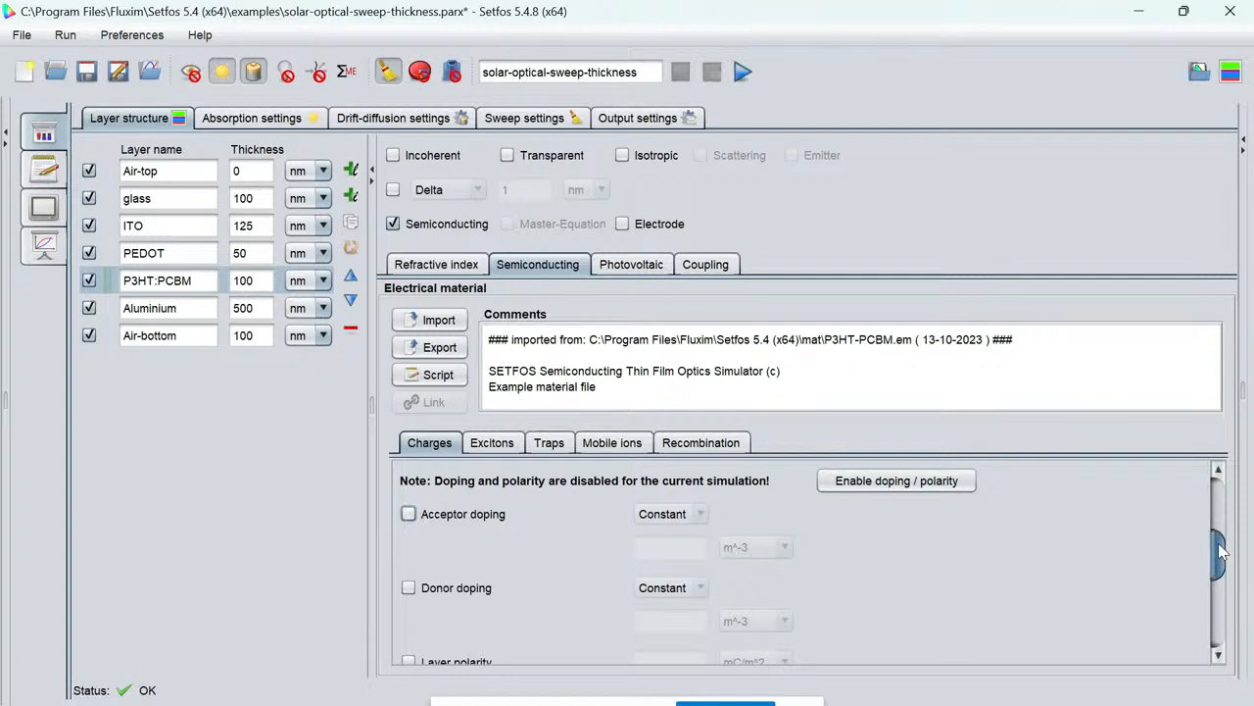
Examine the P3HT:PCBM layer's optical generation efficiency, electron and hole mobilities, and the available mobility models.
drag(1216, 539, 1215, 602)
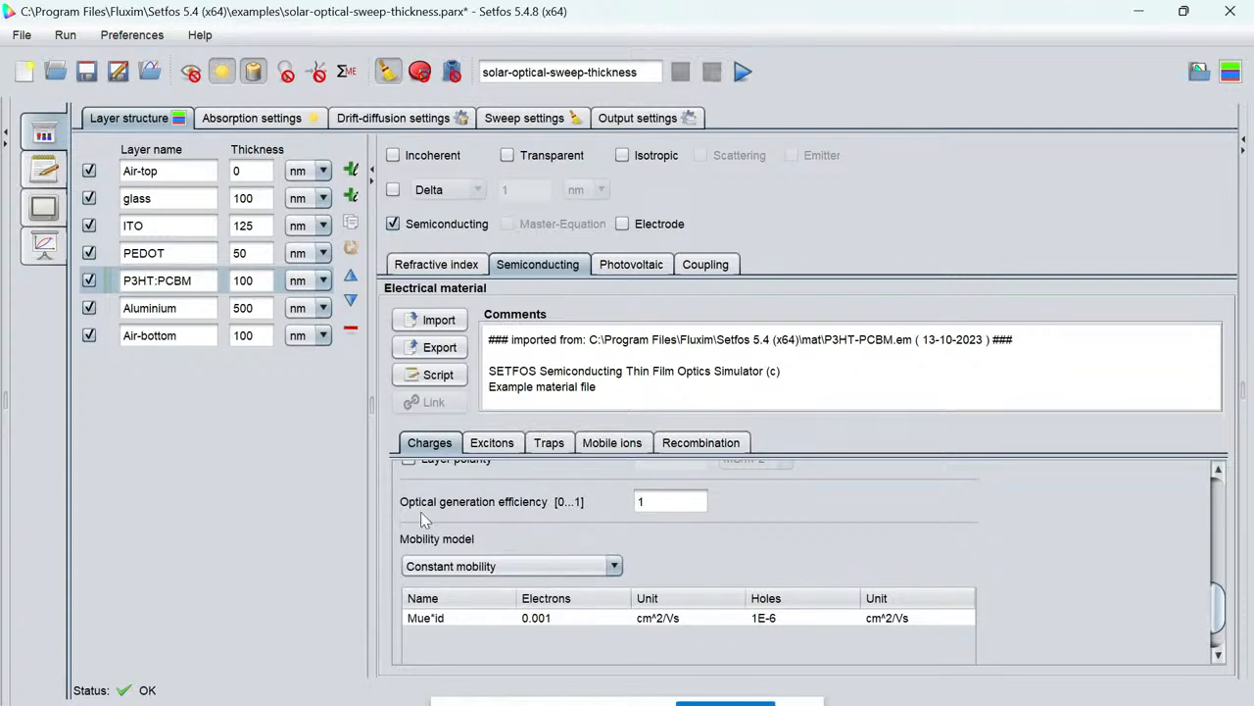
double_click(556, 620)
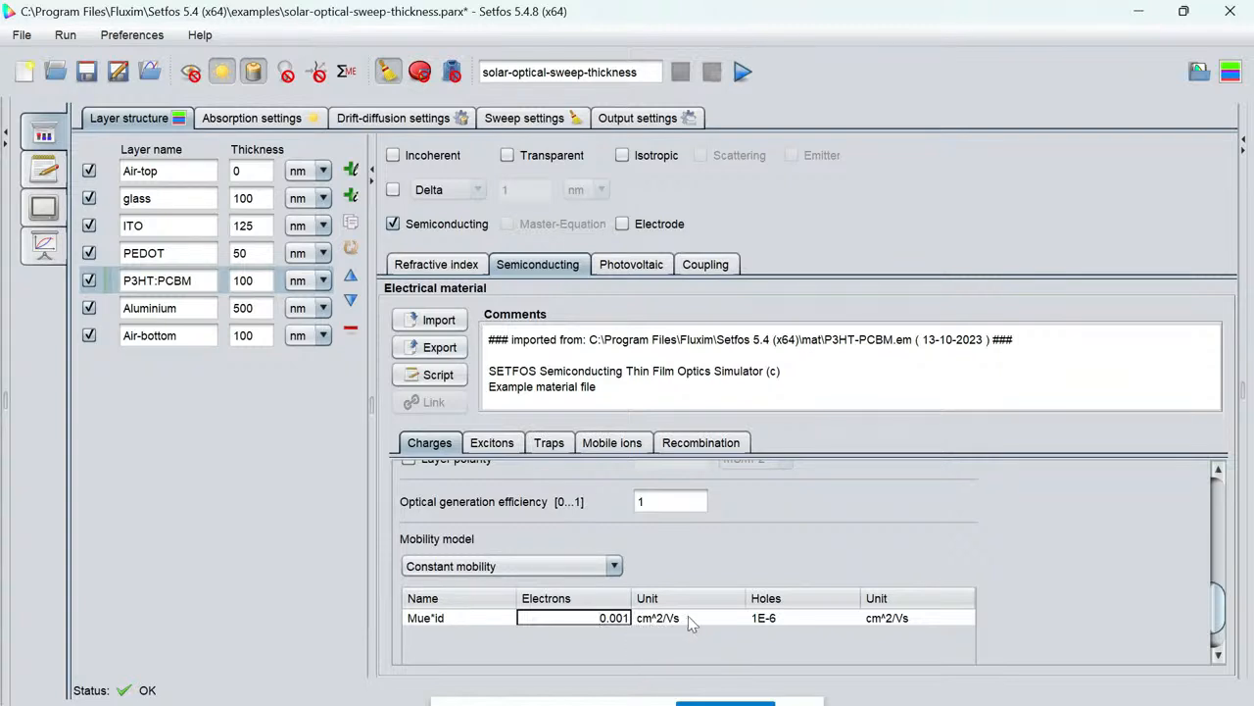
click(812, 623)
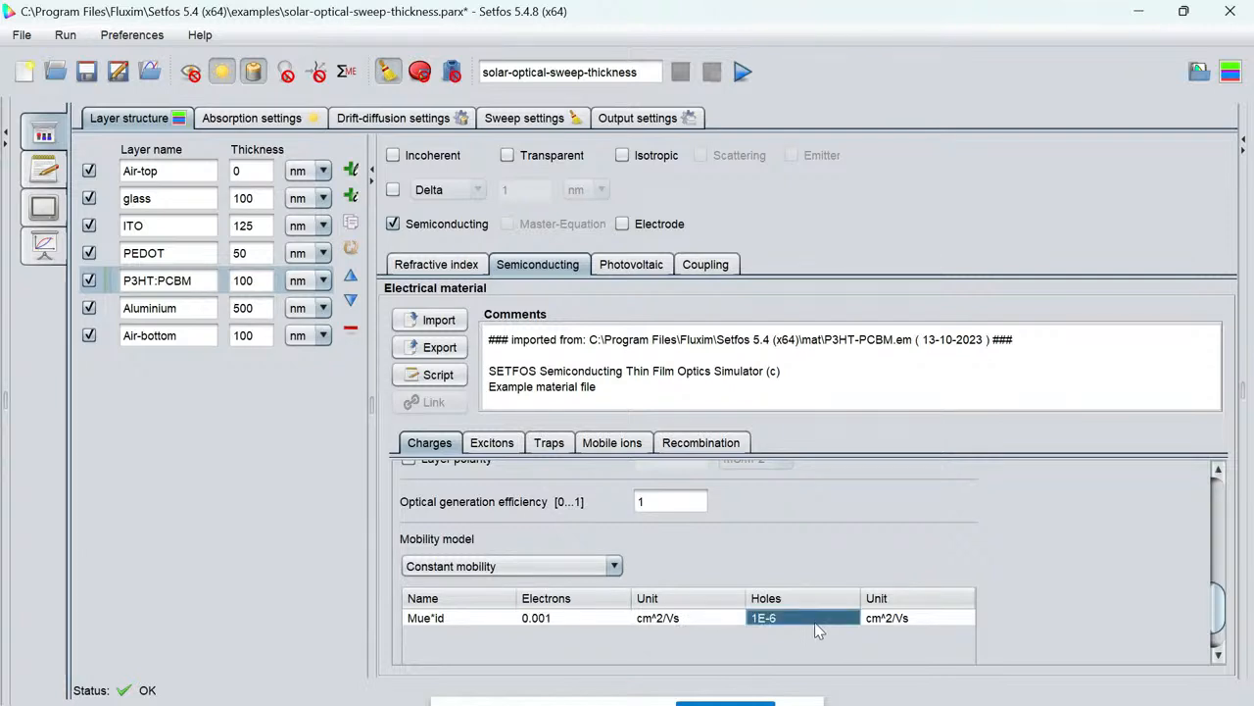
click(611, 573)
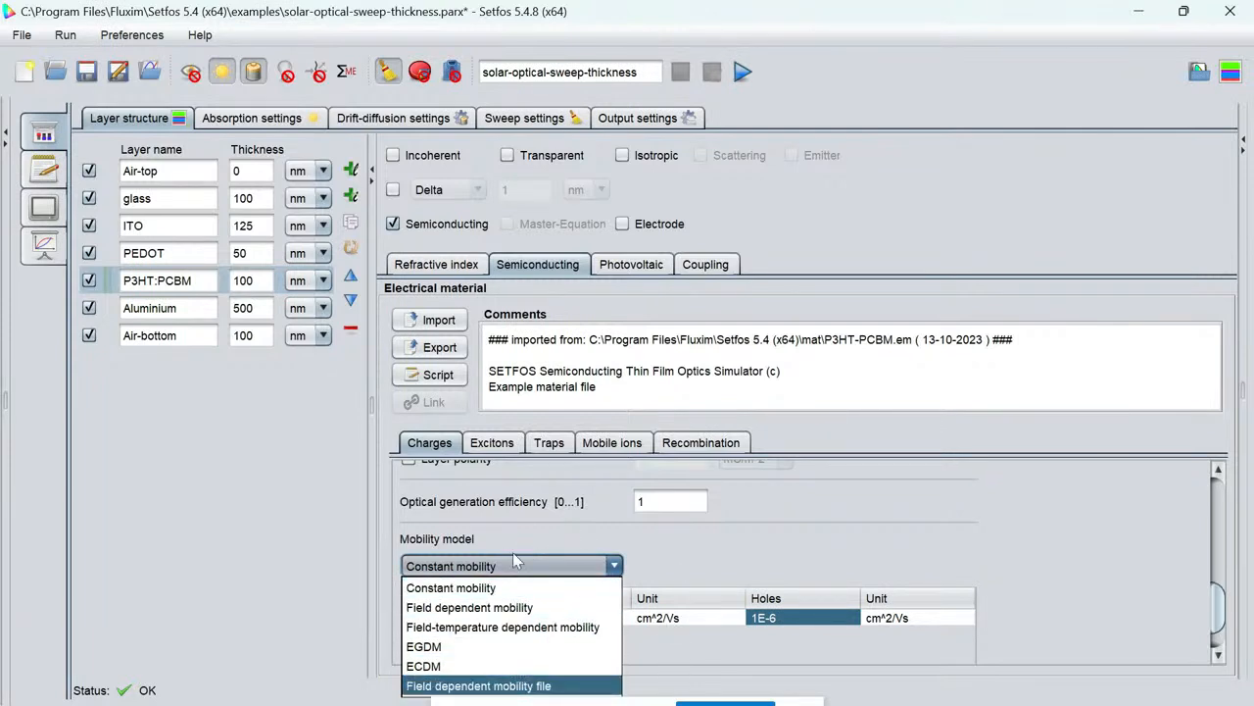
click(617, 524)
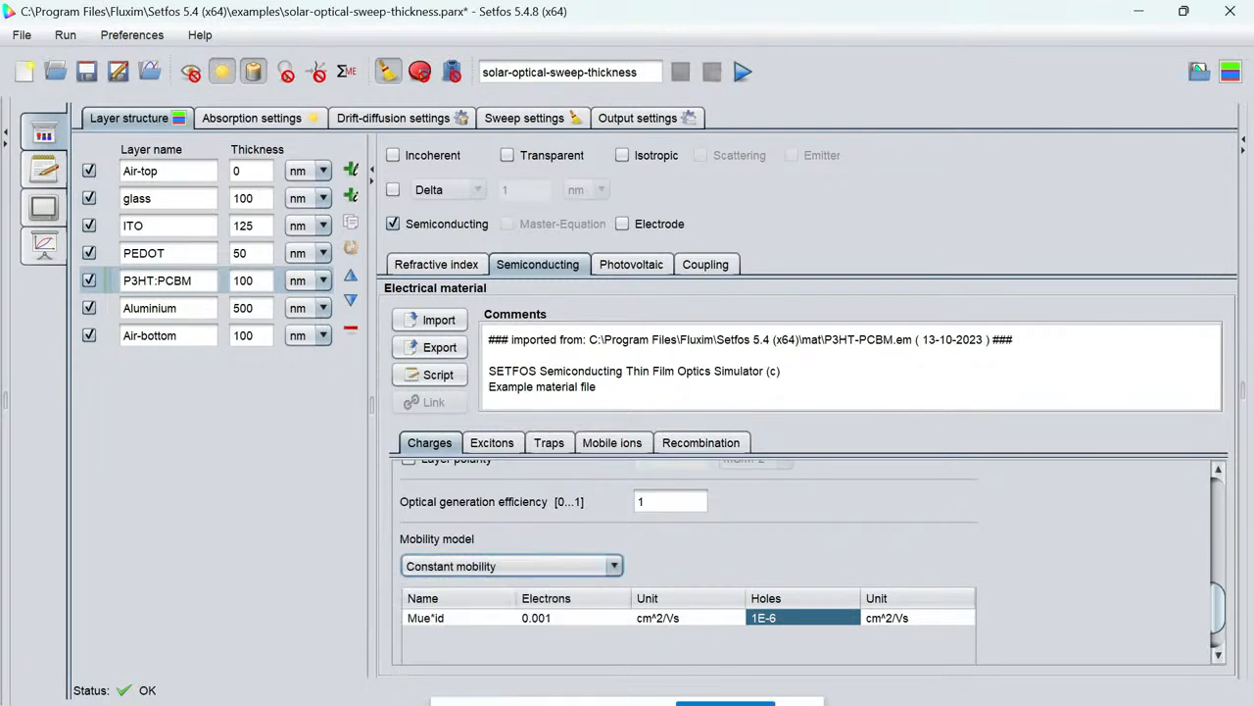
click(1218, 501)
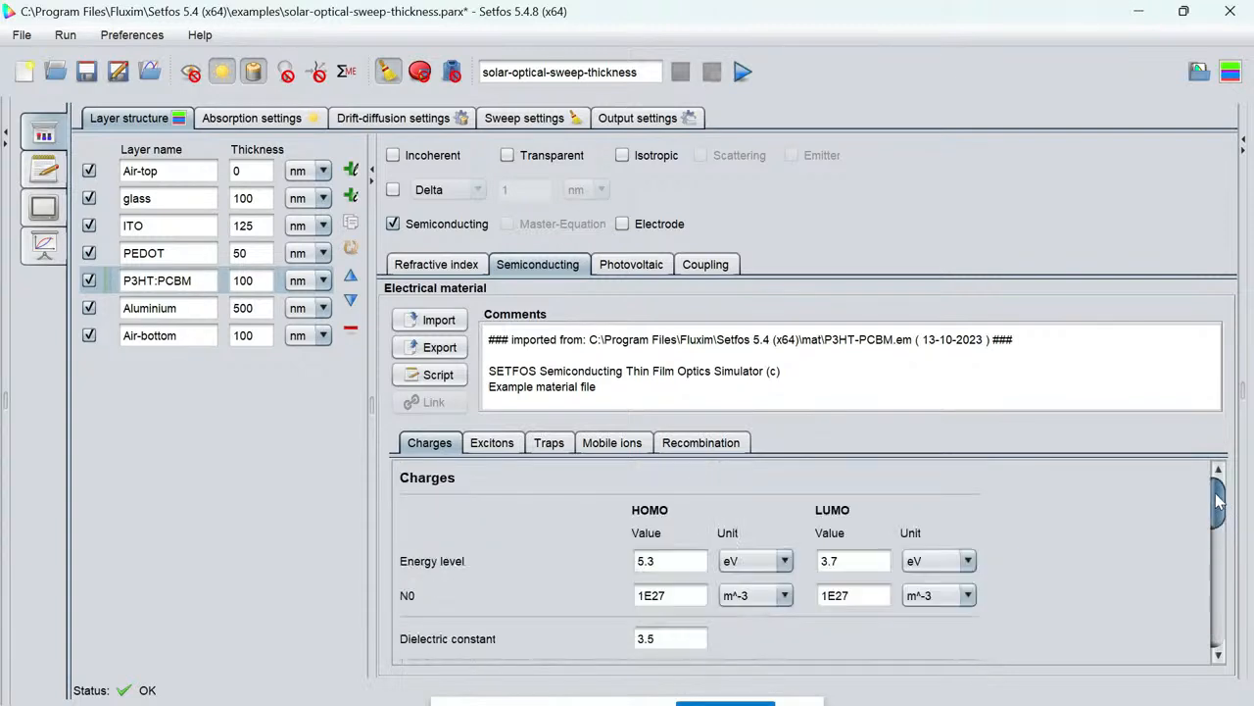
Add a trial exciton to the P3HT:PCBM layer, inspect its decay, annihilation and quenching parameters, and delete it.
click(497, 446)
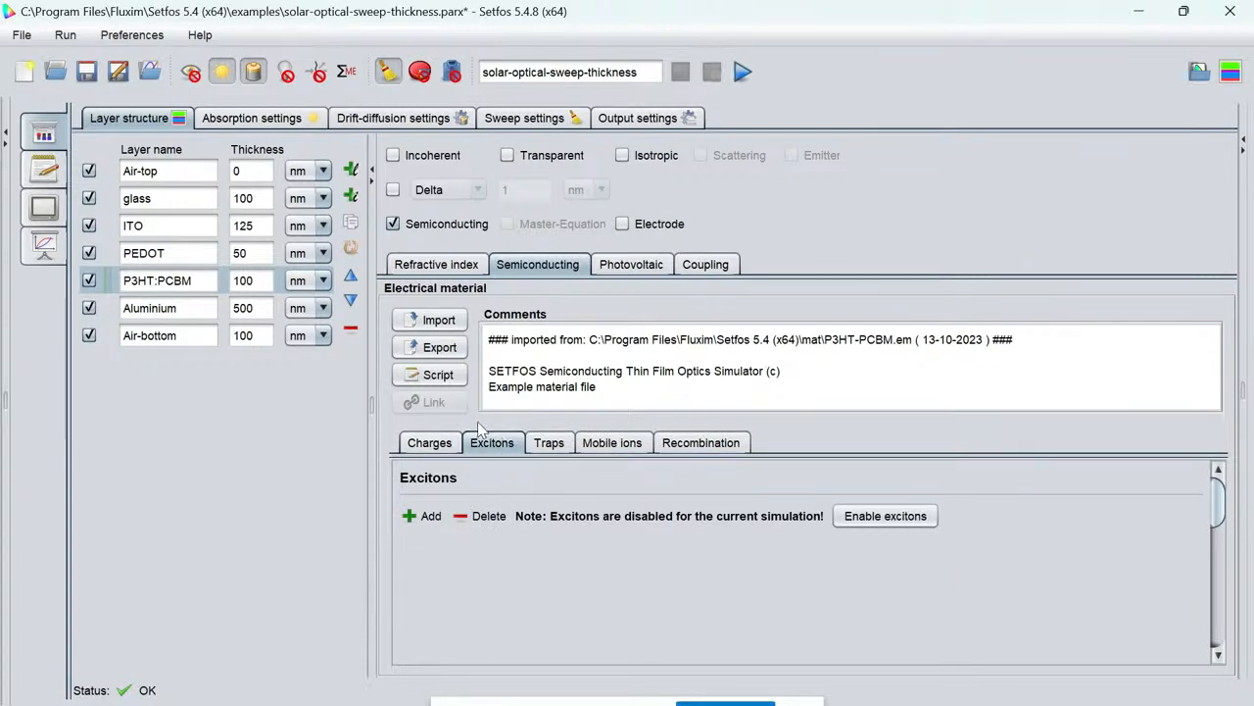
click(418, 517)
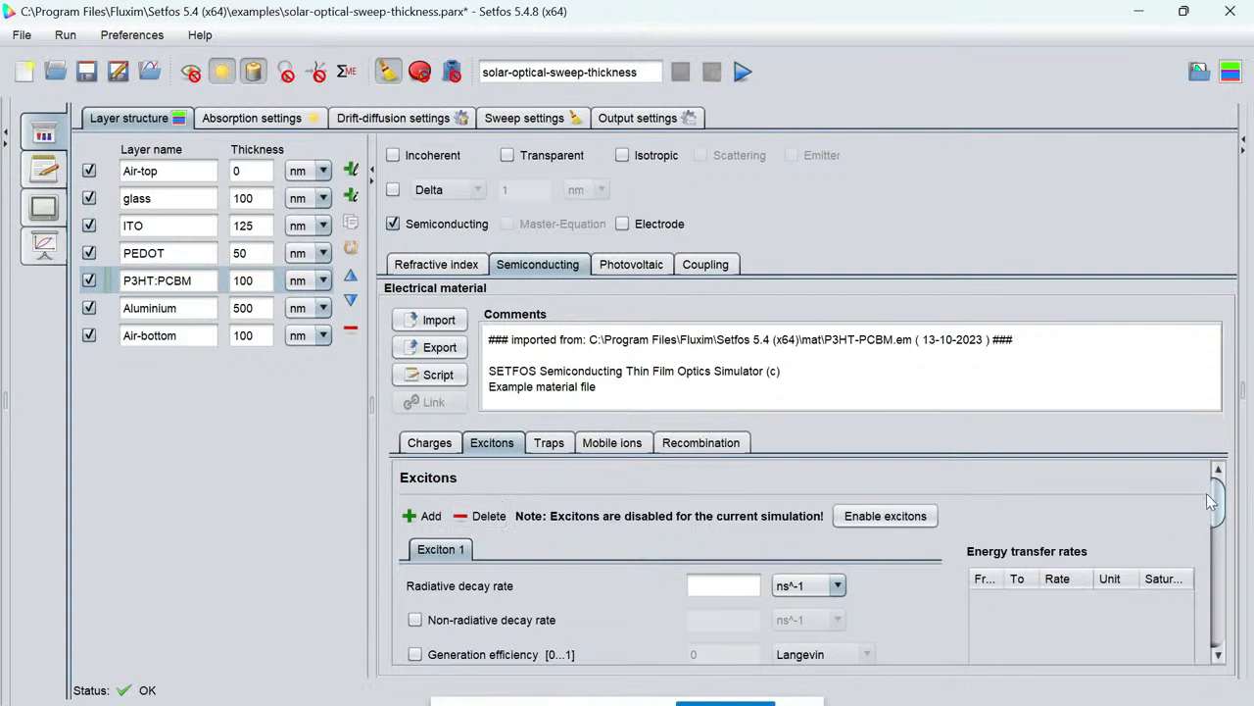
drag(1221, 505, 1222, 558)
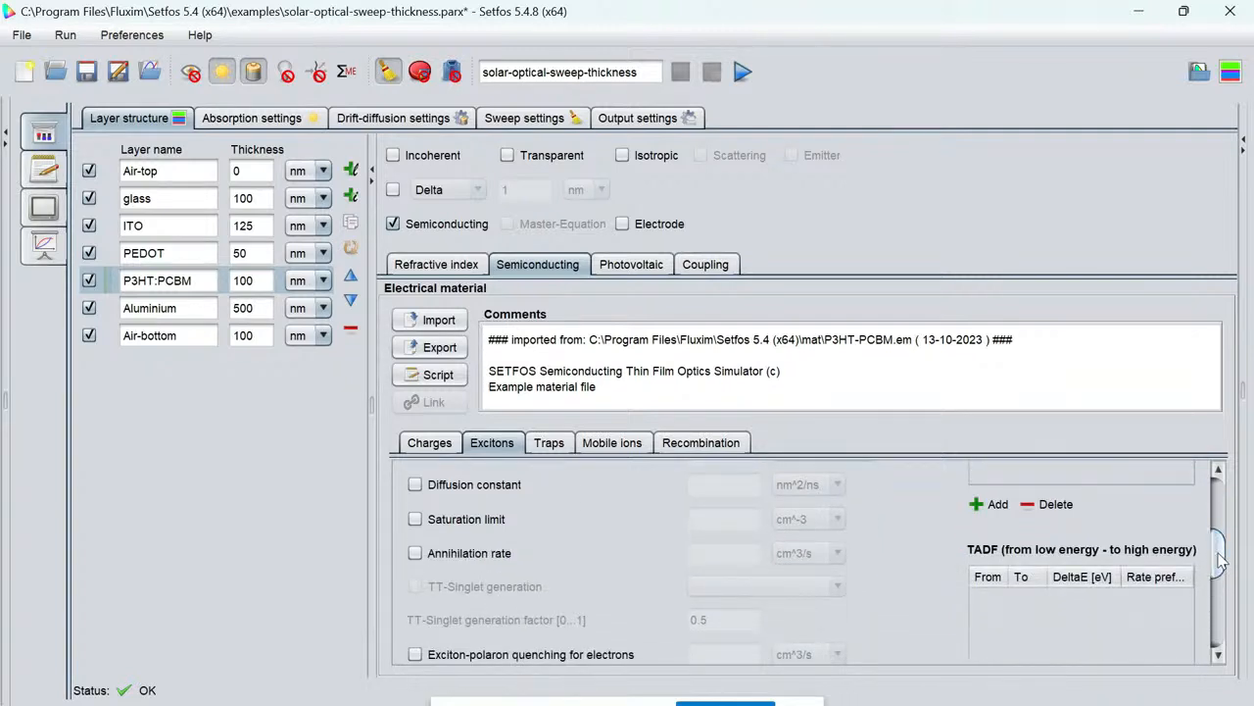
click(423, 555)
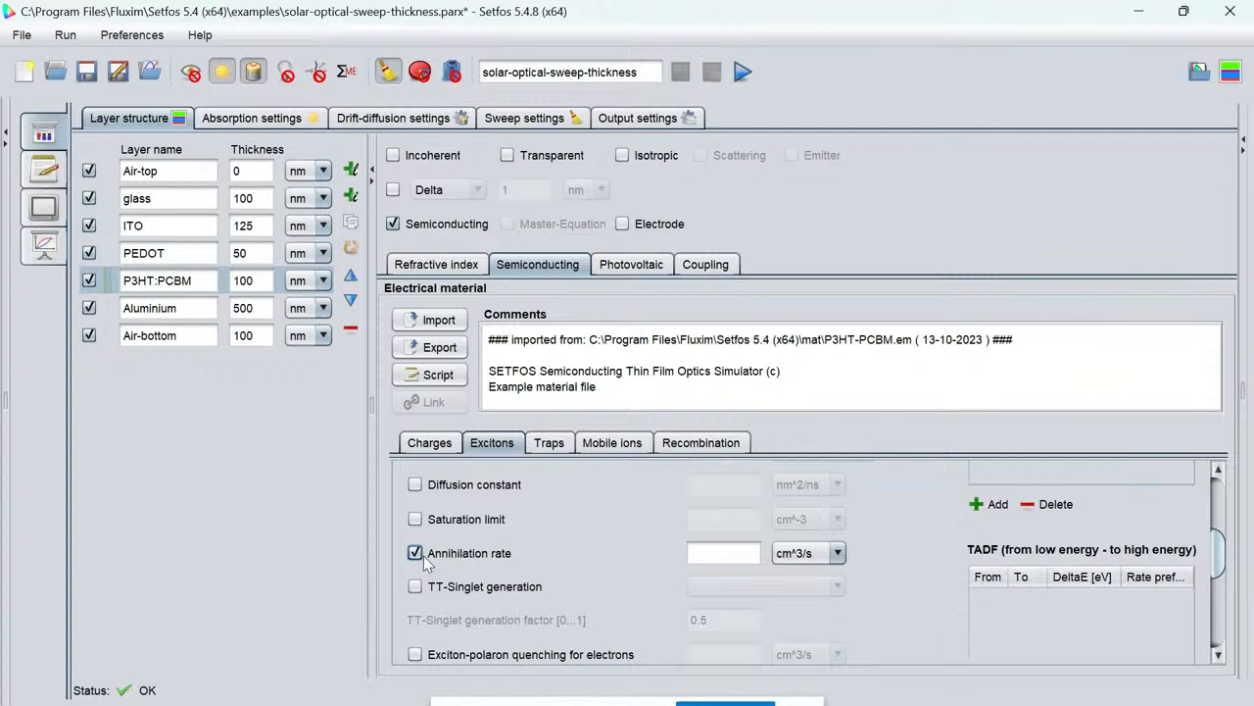
click(424, 555)
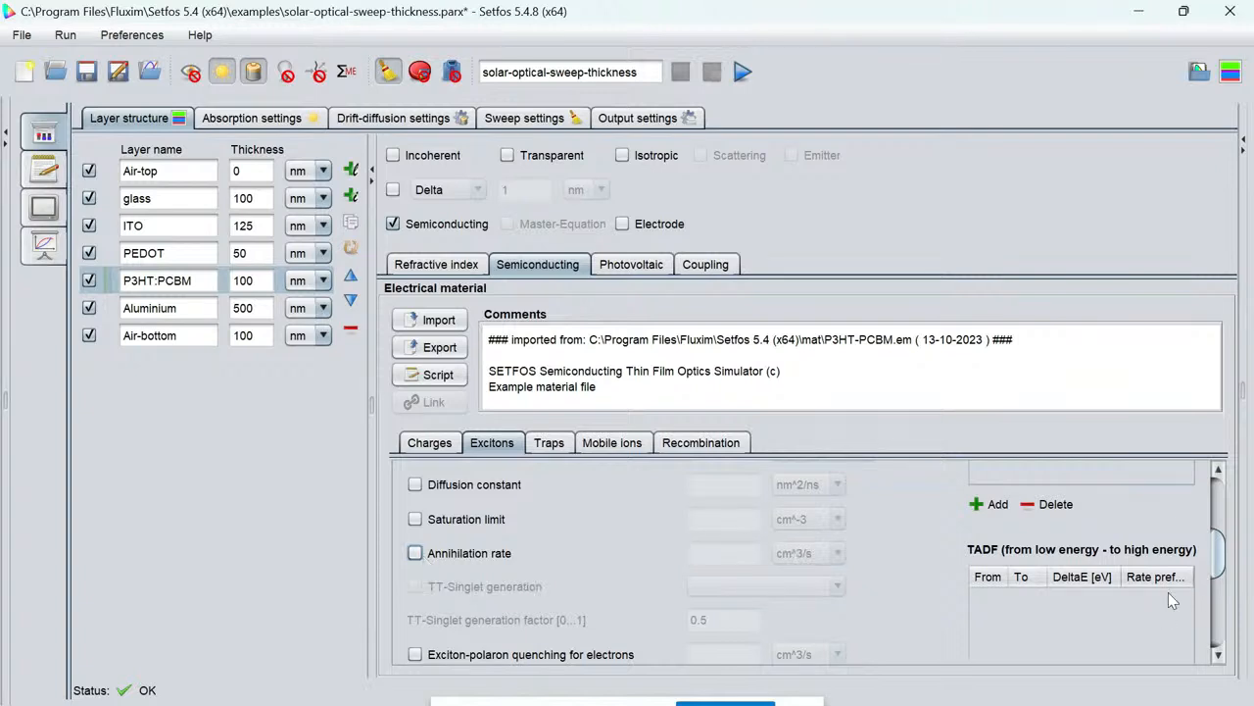
scroll(1218, 557, down, 5)
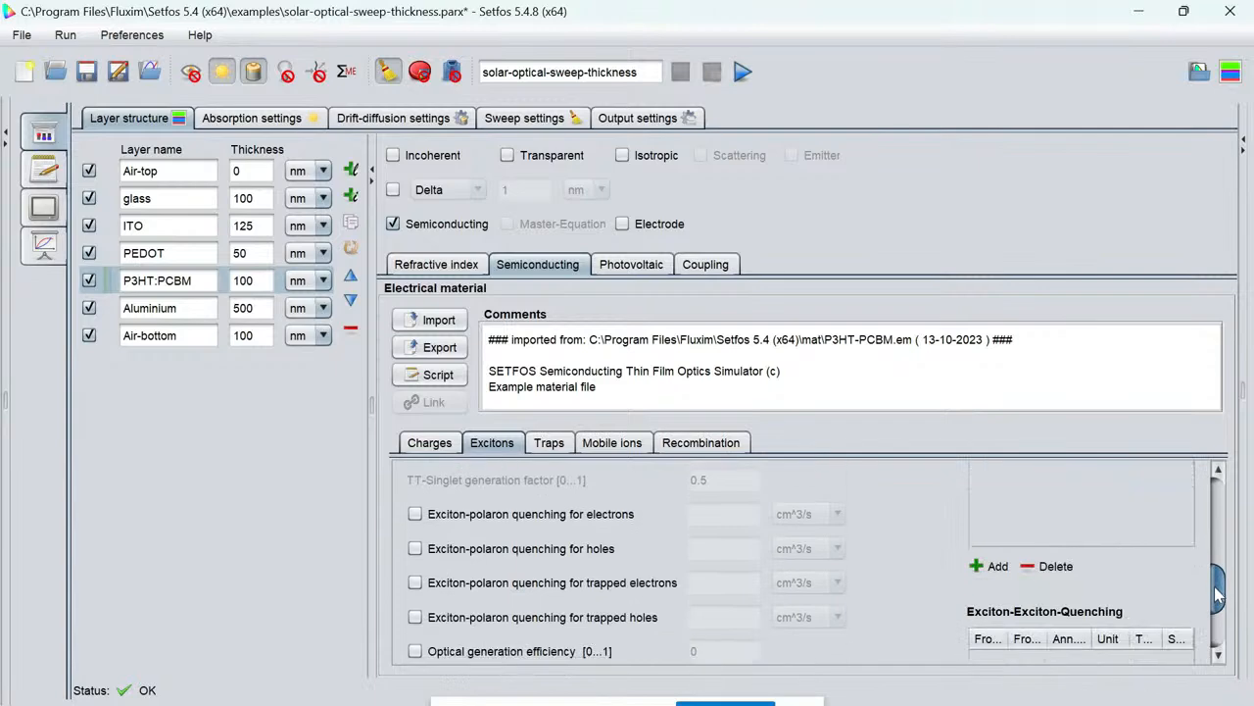
drag(1215, 551, 1215, 506)
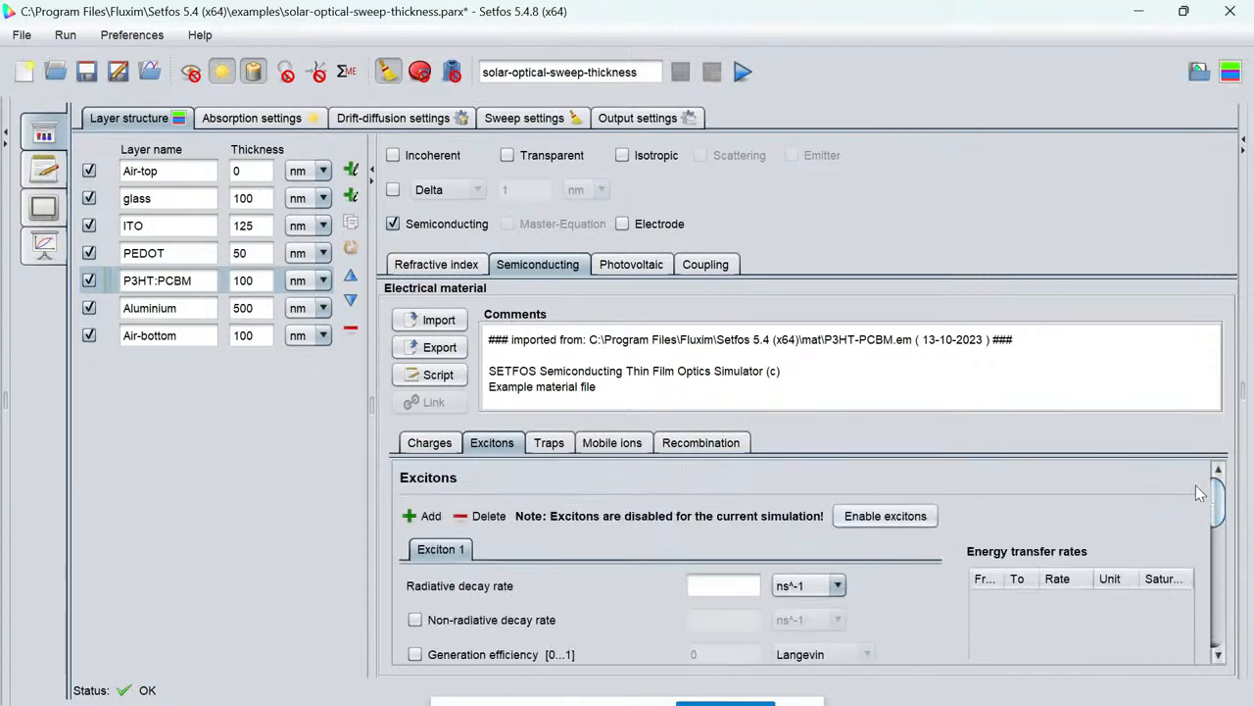
click(473, 516)
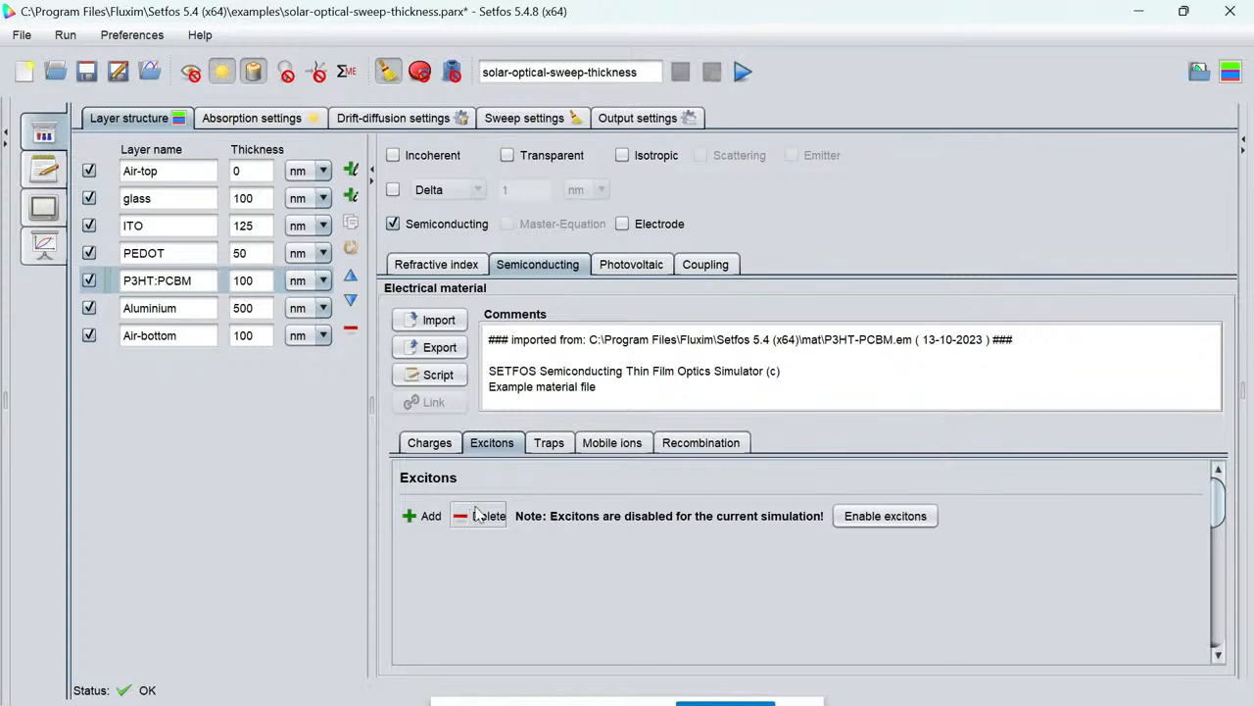
Enable bulk trapping for the P3HT:PCBM material temporarily to inspect the trap distributions and model parameters, and disable it again.
click(550, 443)
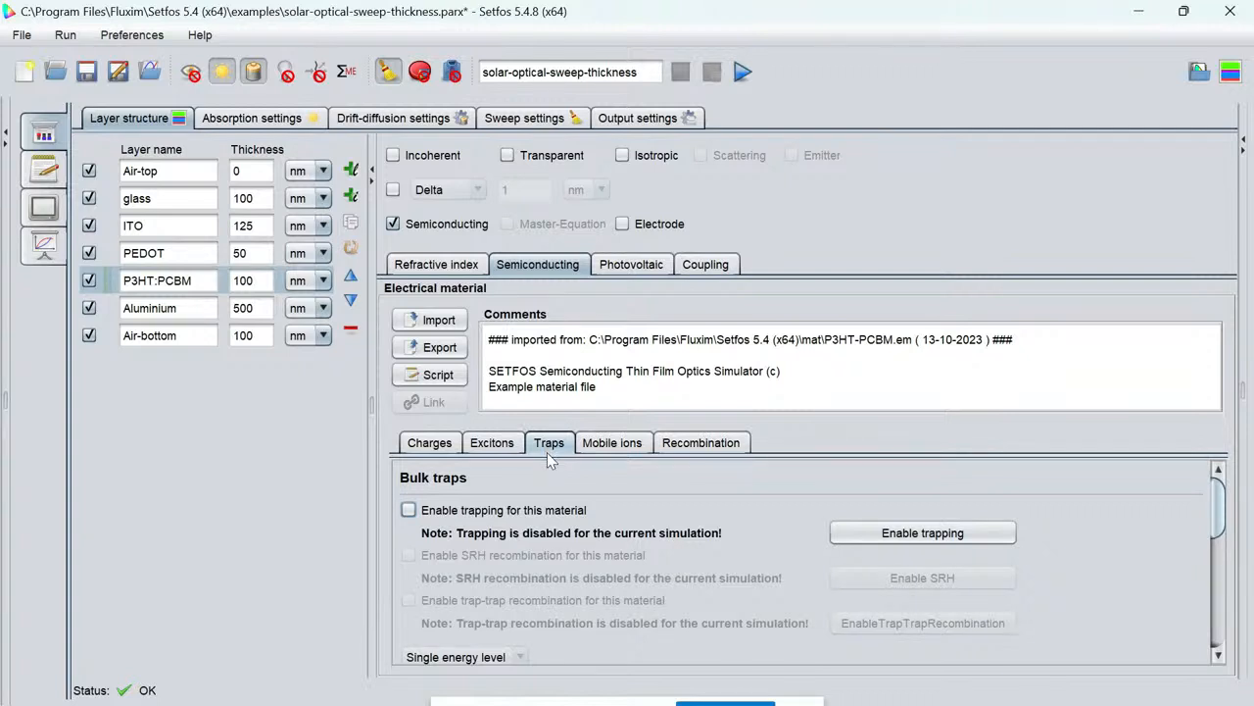
click(408, 510)
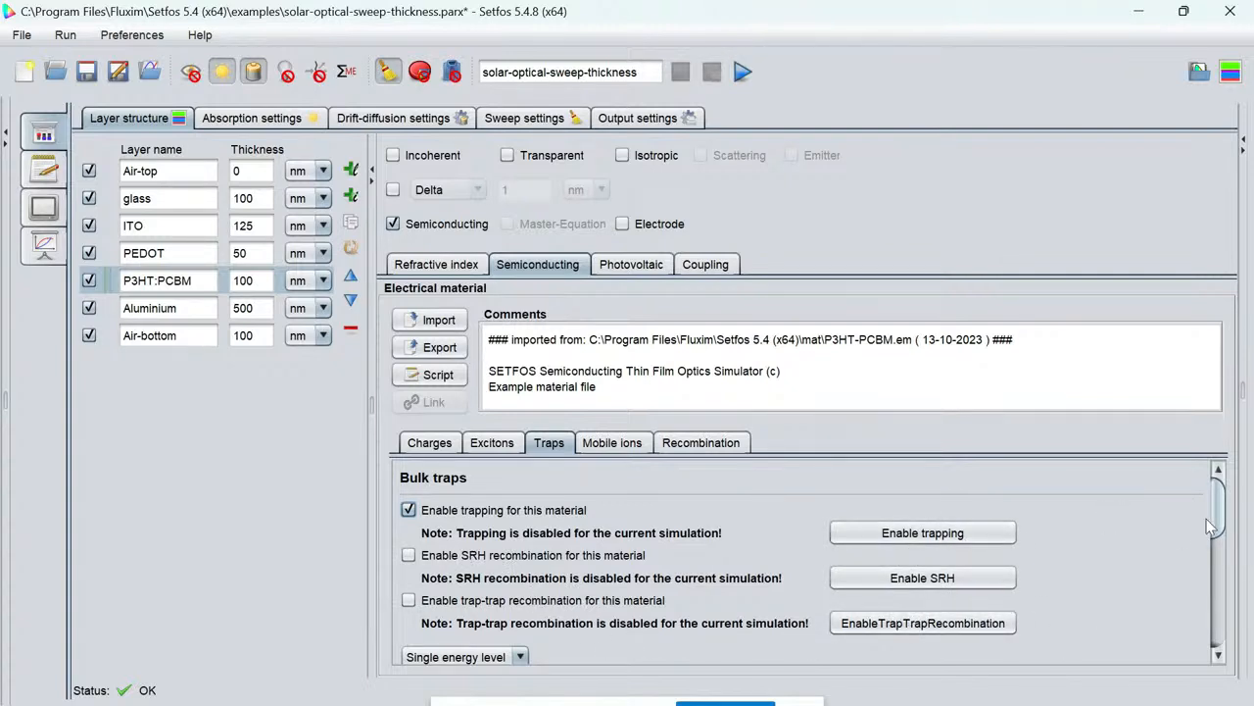
drag(1220, 520, 1221, 548)
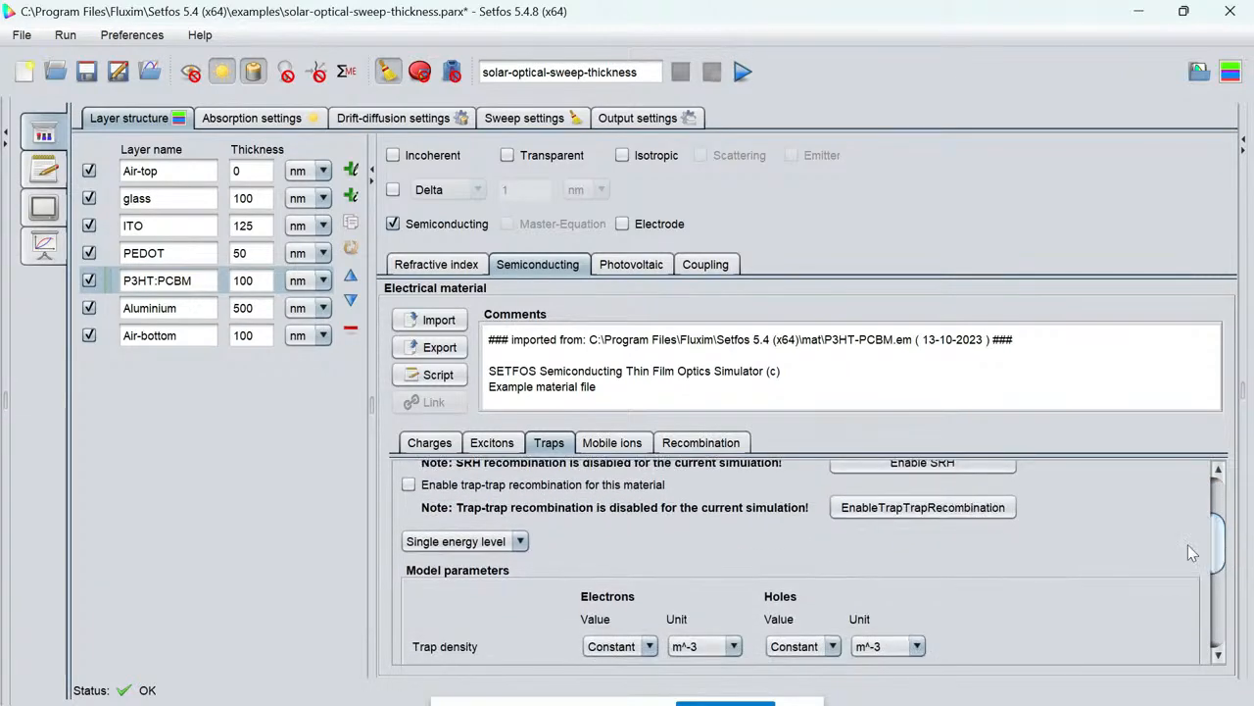
click(480, 542)
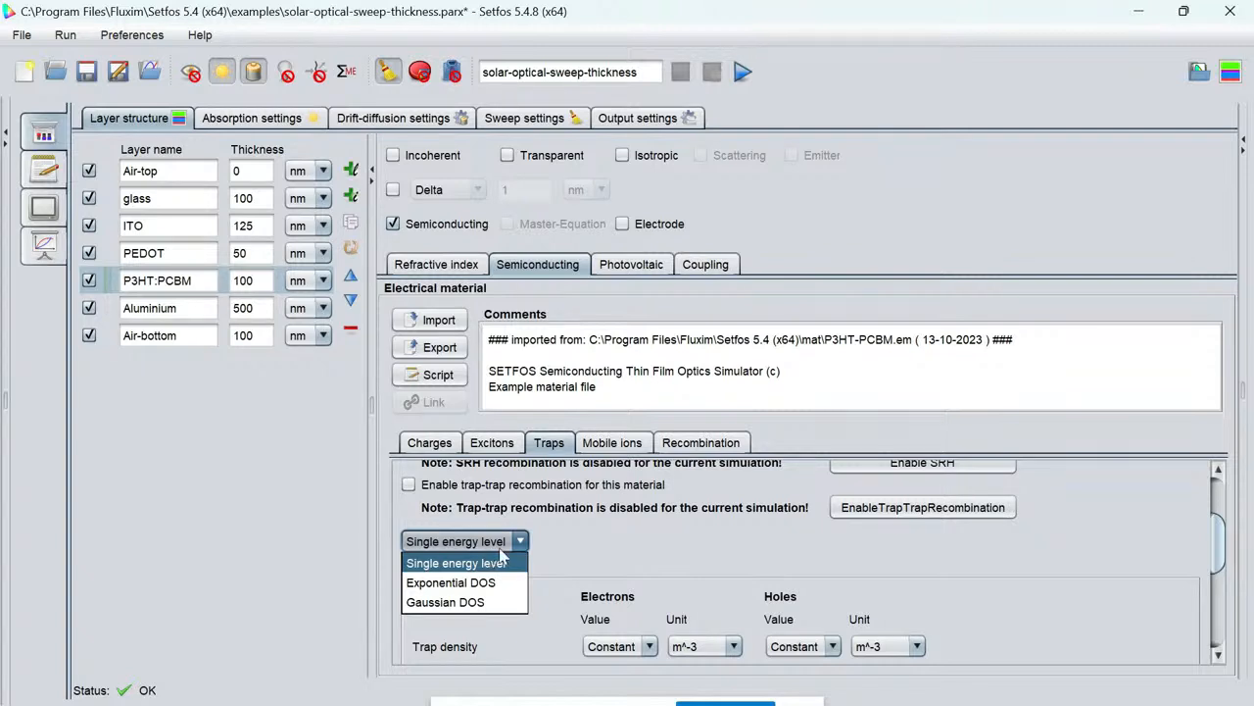
drag(1217, 532, 1203, 569)
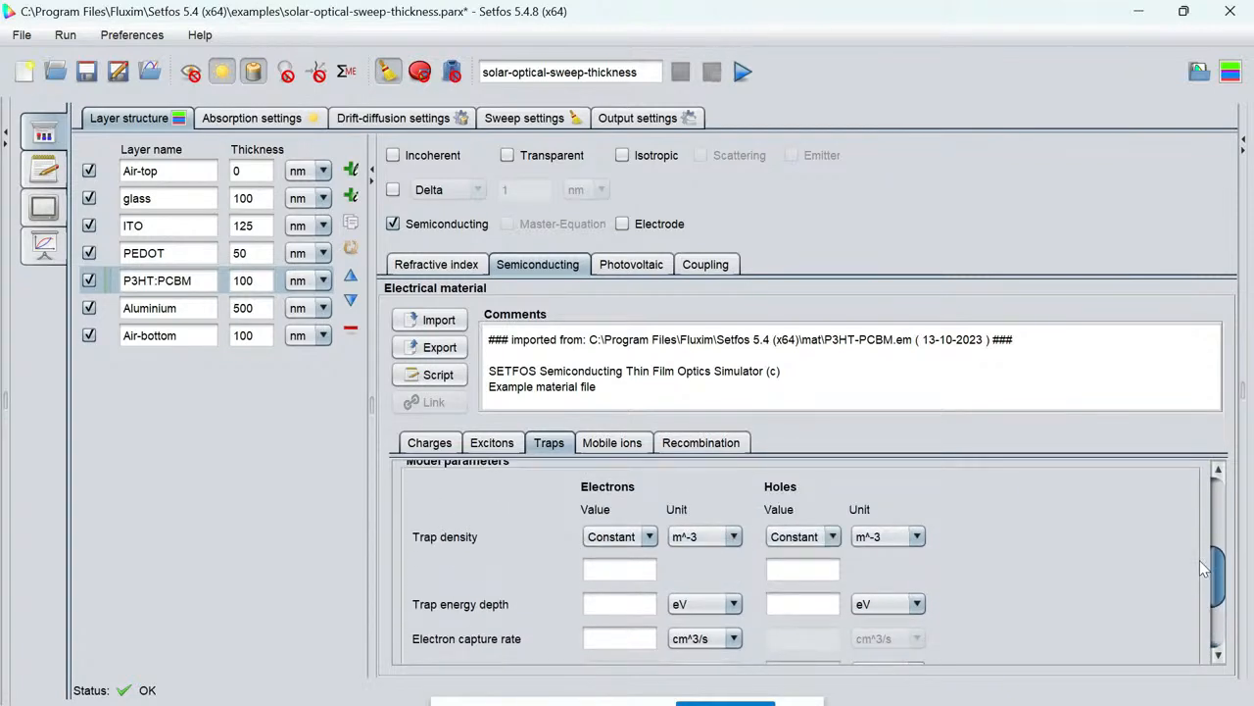
drag(1199, 561, 1193, 493)
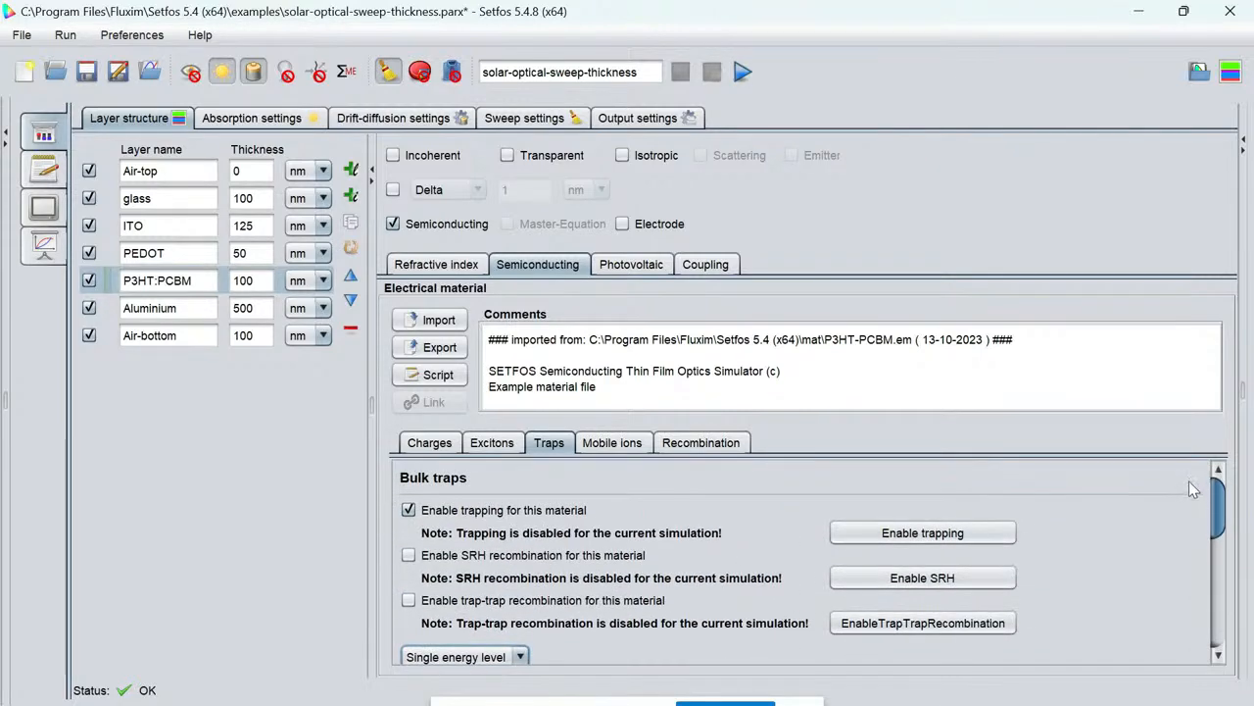
click(408, 509)
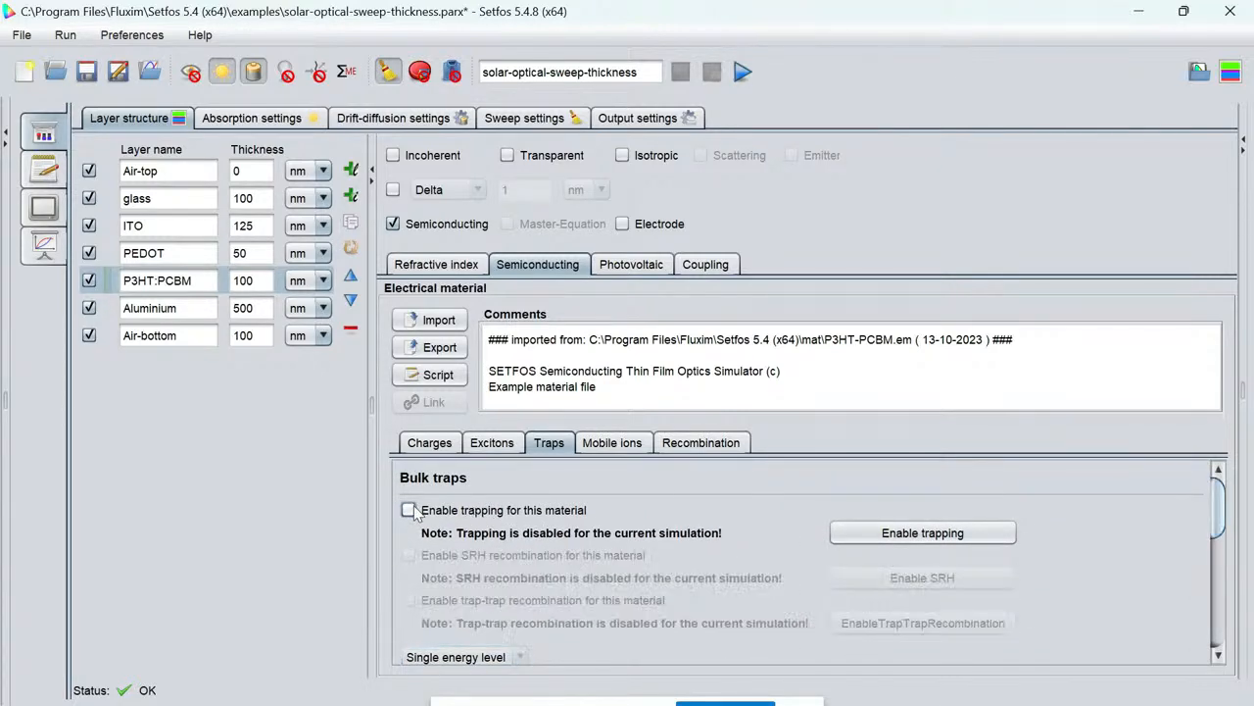
Try out the mobile ions option for the P3HT:PCBM material, view the anion mobility models, and turn the option off again.
click(612, 443)
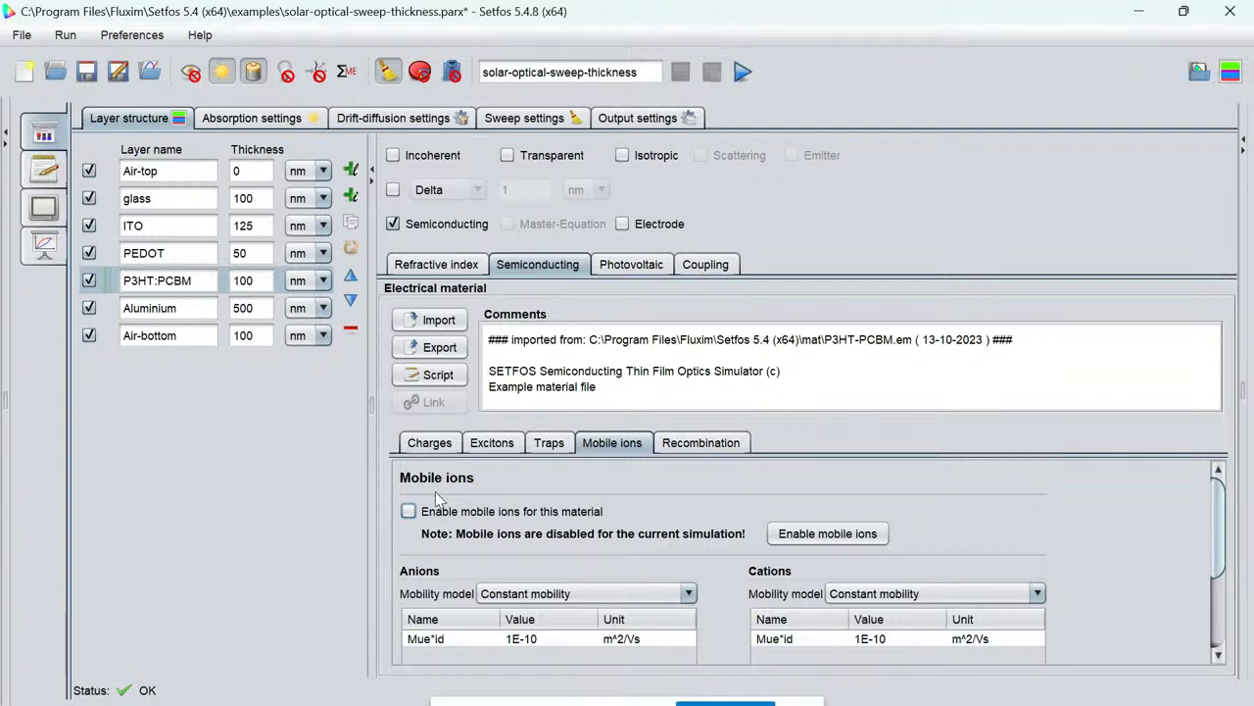
click(408, 511)
drag(1229, 506, 1209, 528)
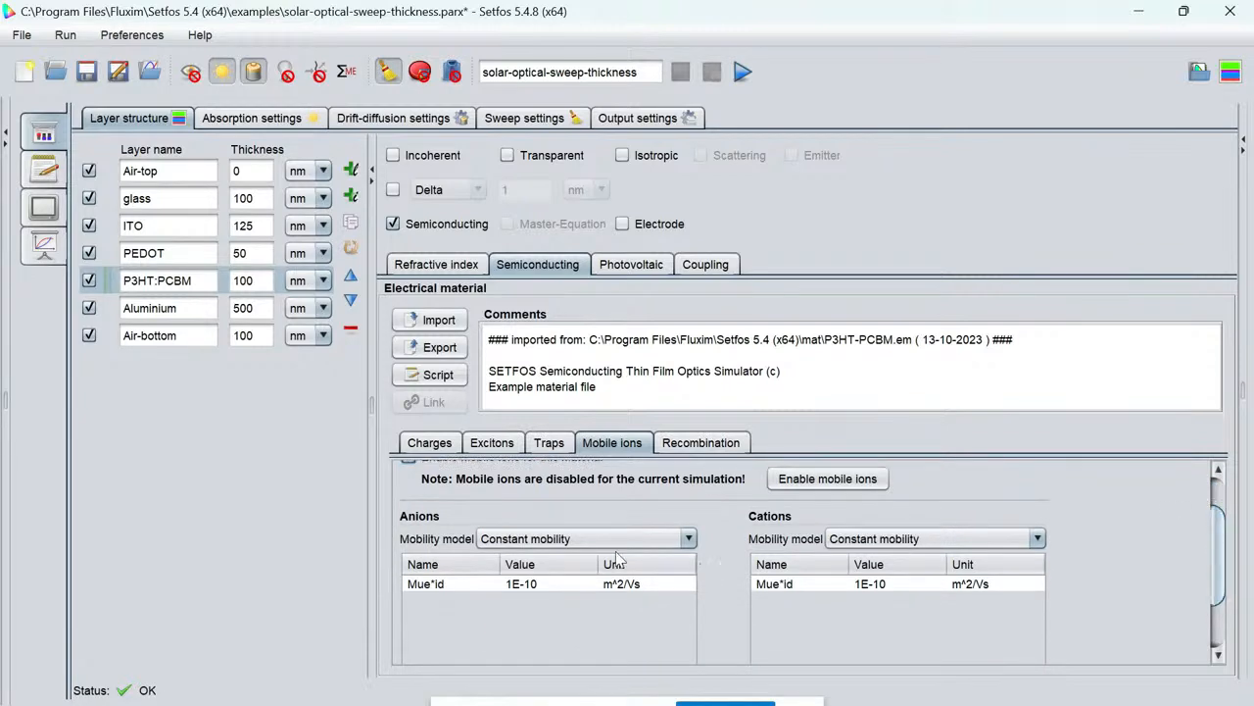
click(591, 539)
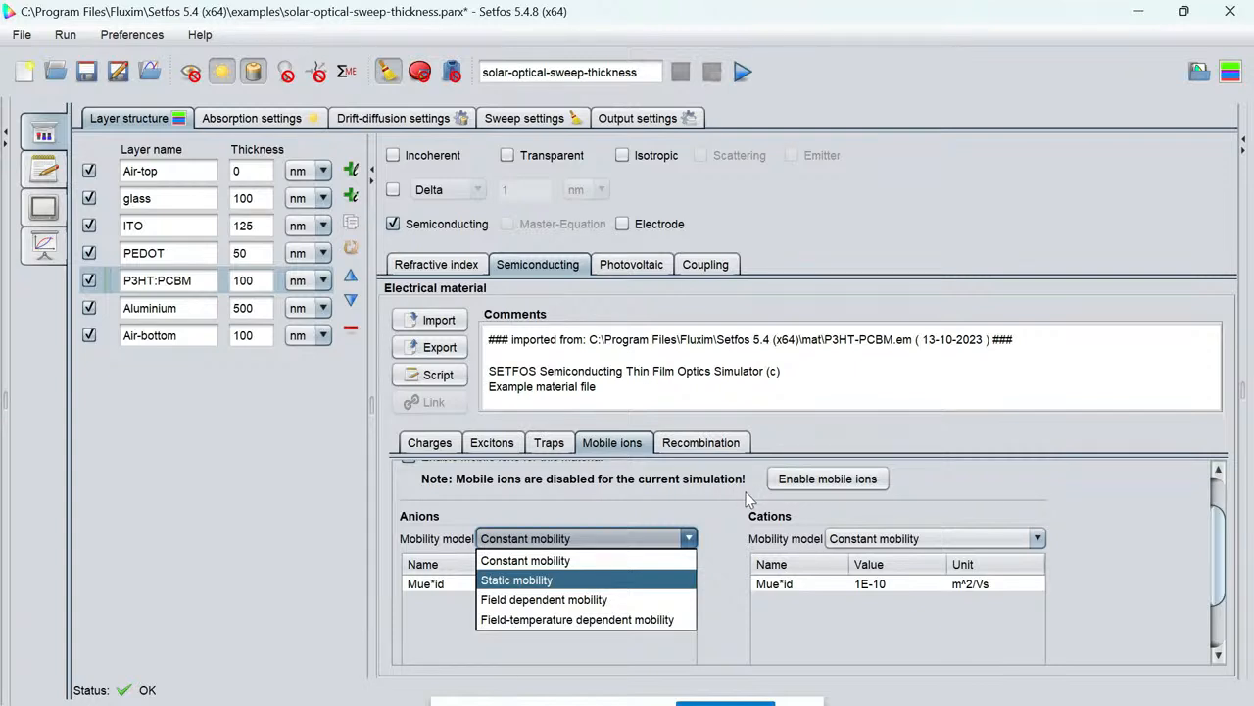
scroll(1222, 503, up, 1)
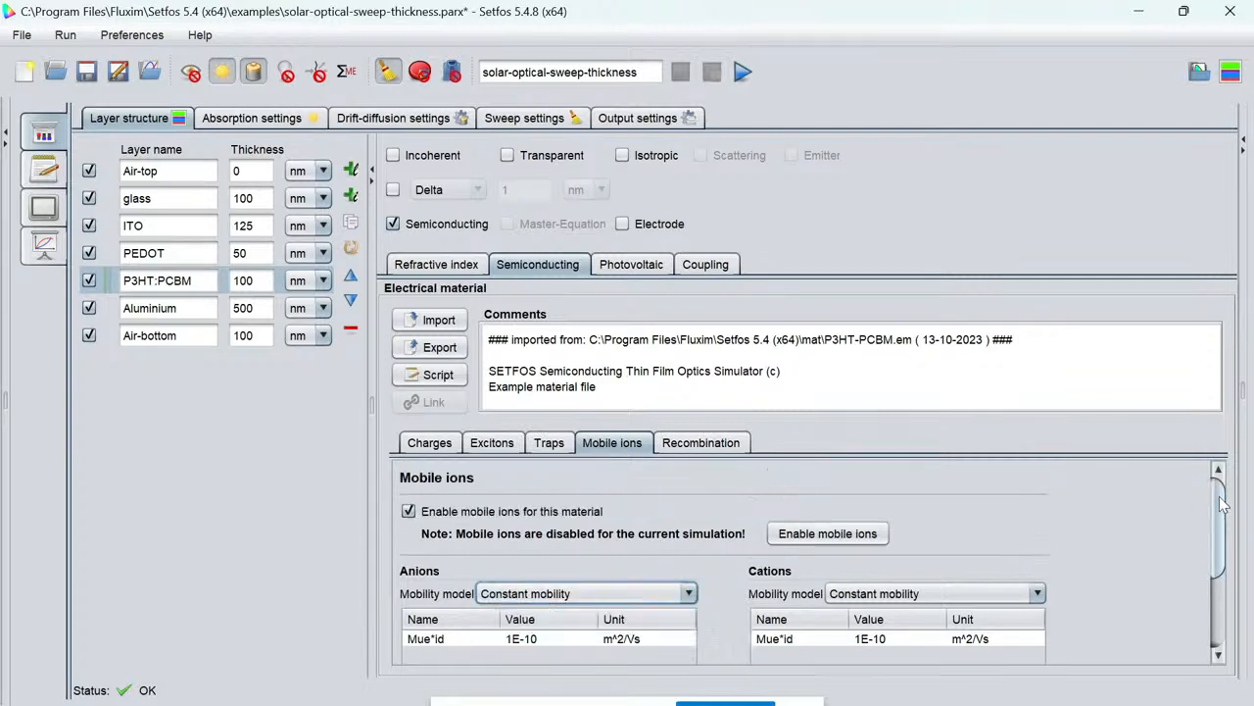
click(407, 512)
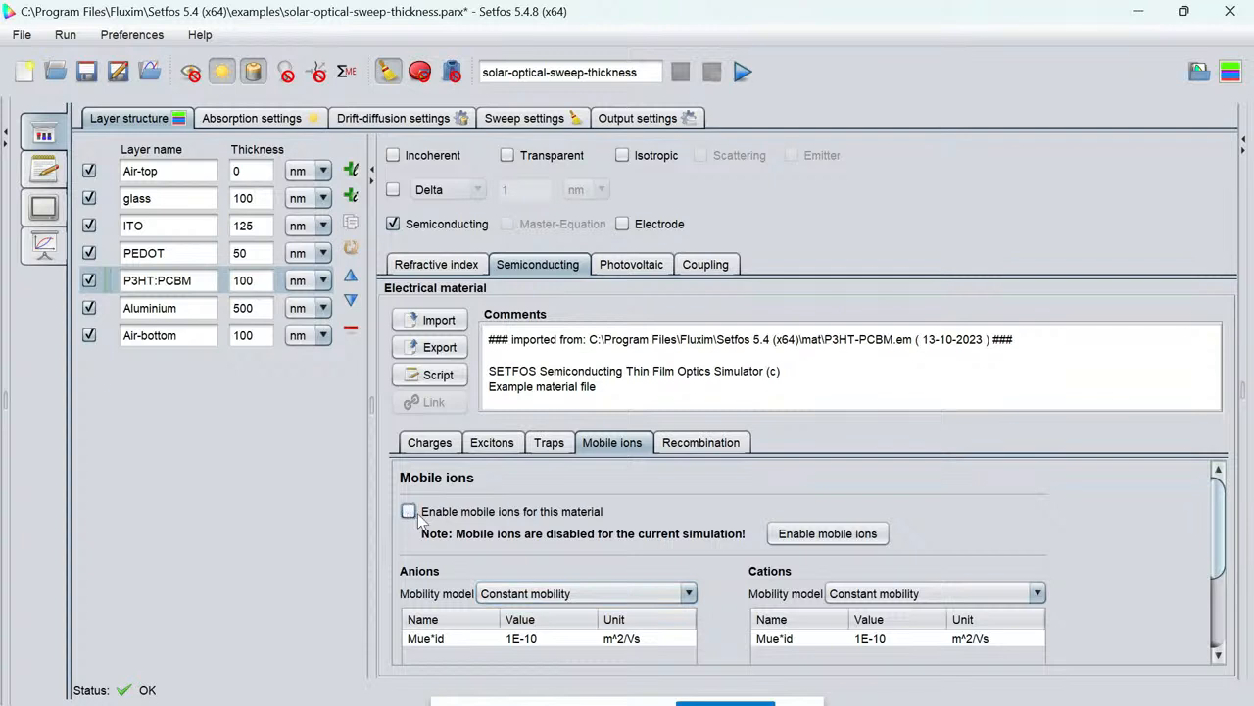
View the bulk recombination models available for the P3HT:PCBM material.
click(731, 448)
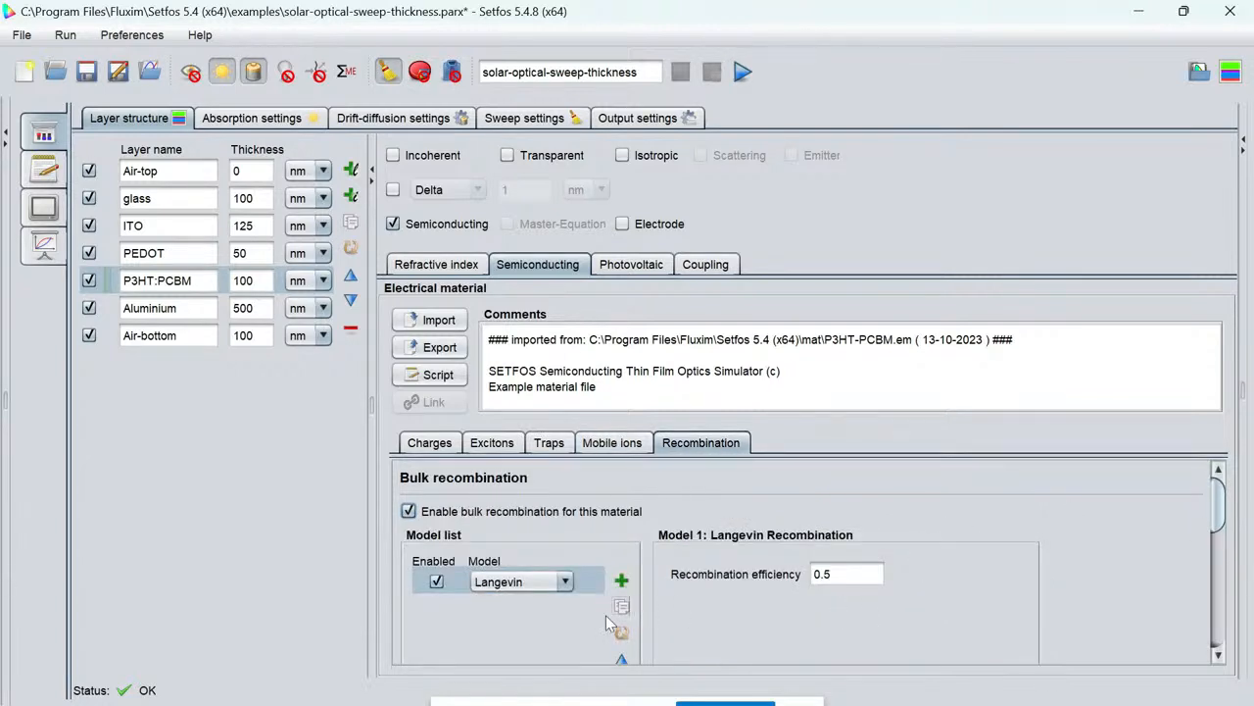
click(539, 584)
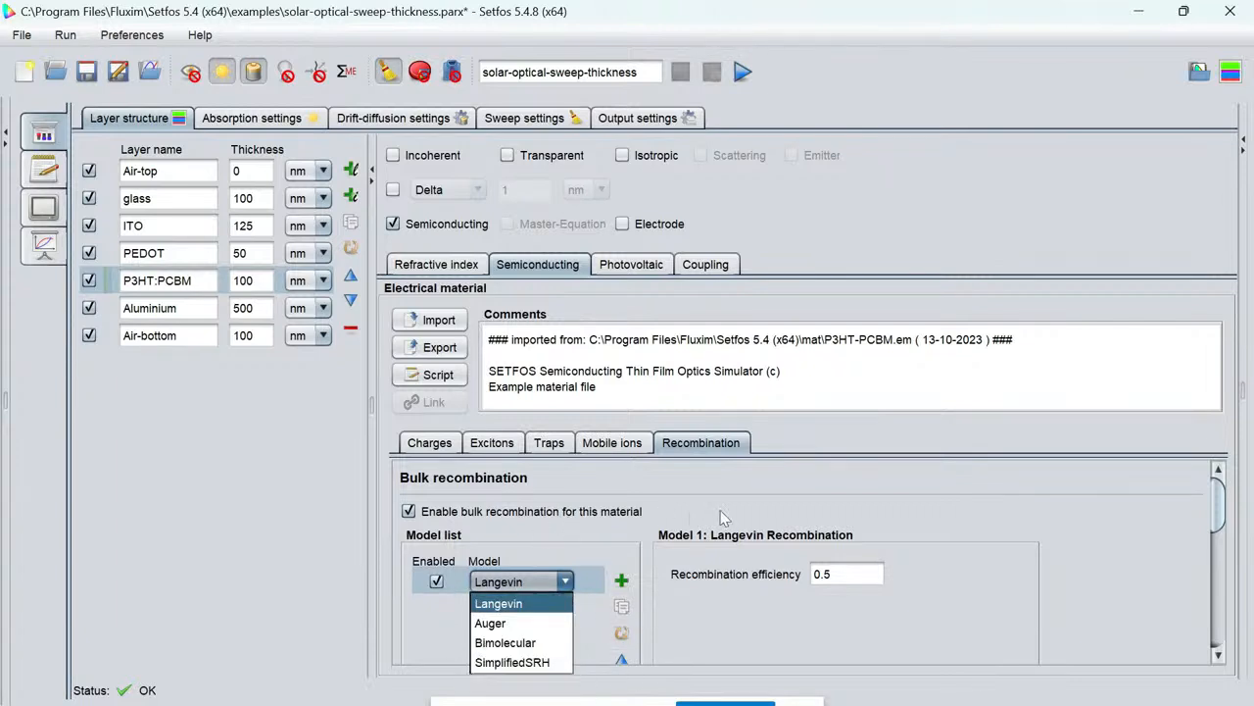
click(1114, 503)
Enable impact ionization for the P3HT:PCBM material and view the available models and the Chynoweth parameters.
drag(1222, 504, 1215, 581)
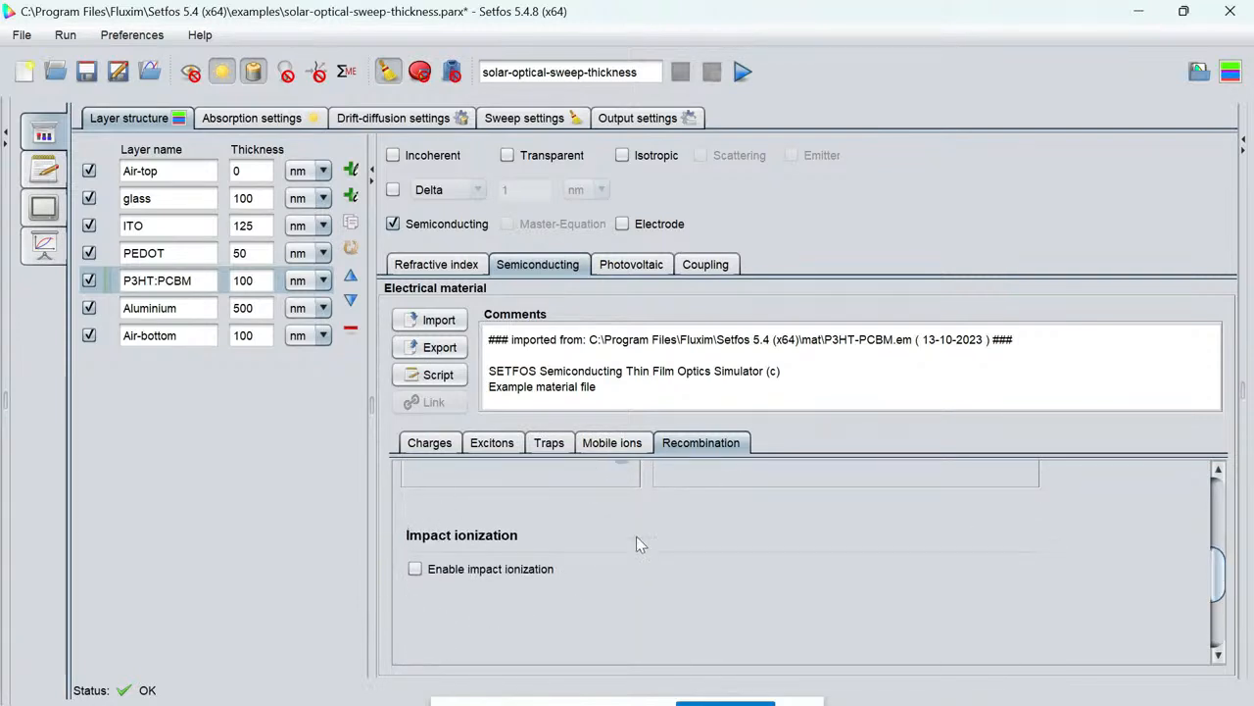
click(411, 569)
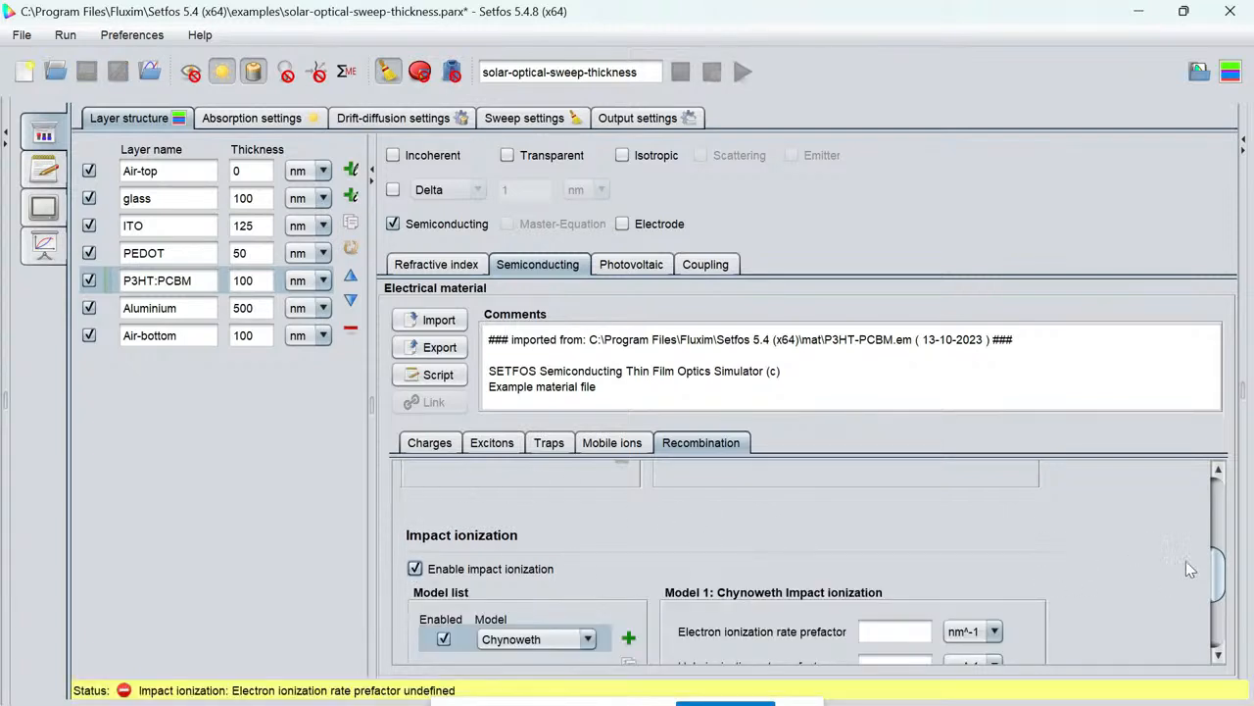
drag(1215, 561, 1215, 588)
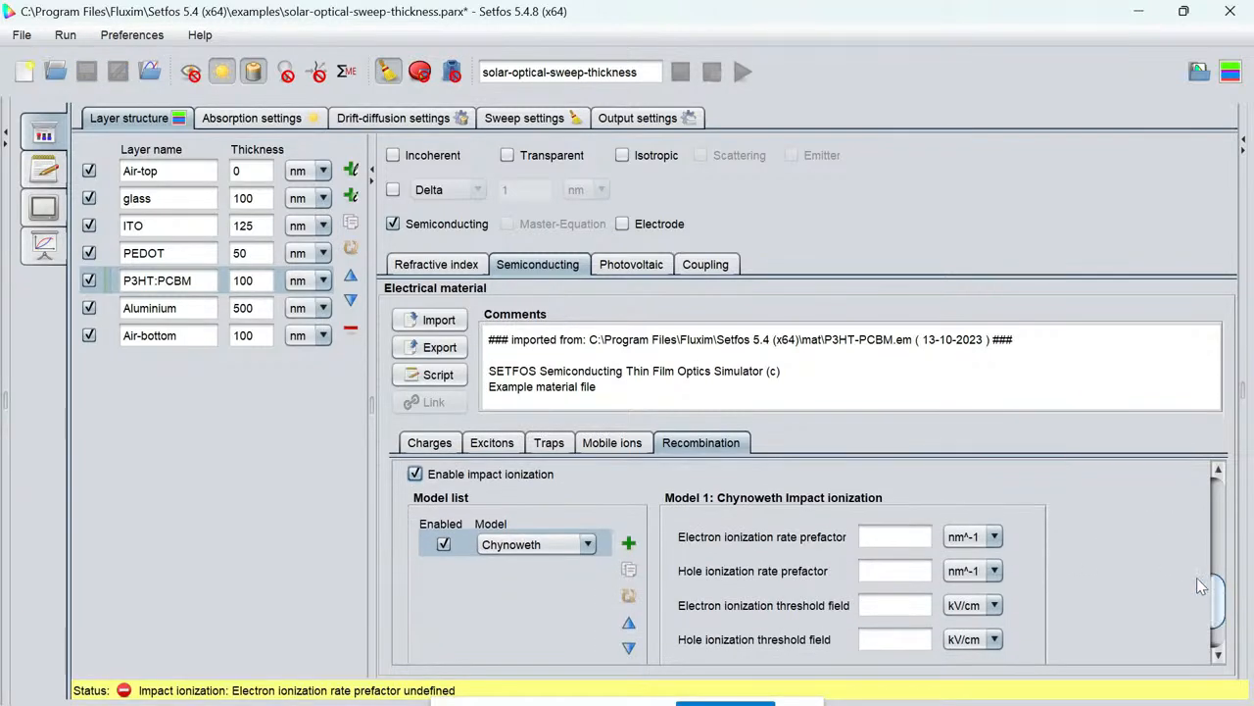
click(563, 546)
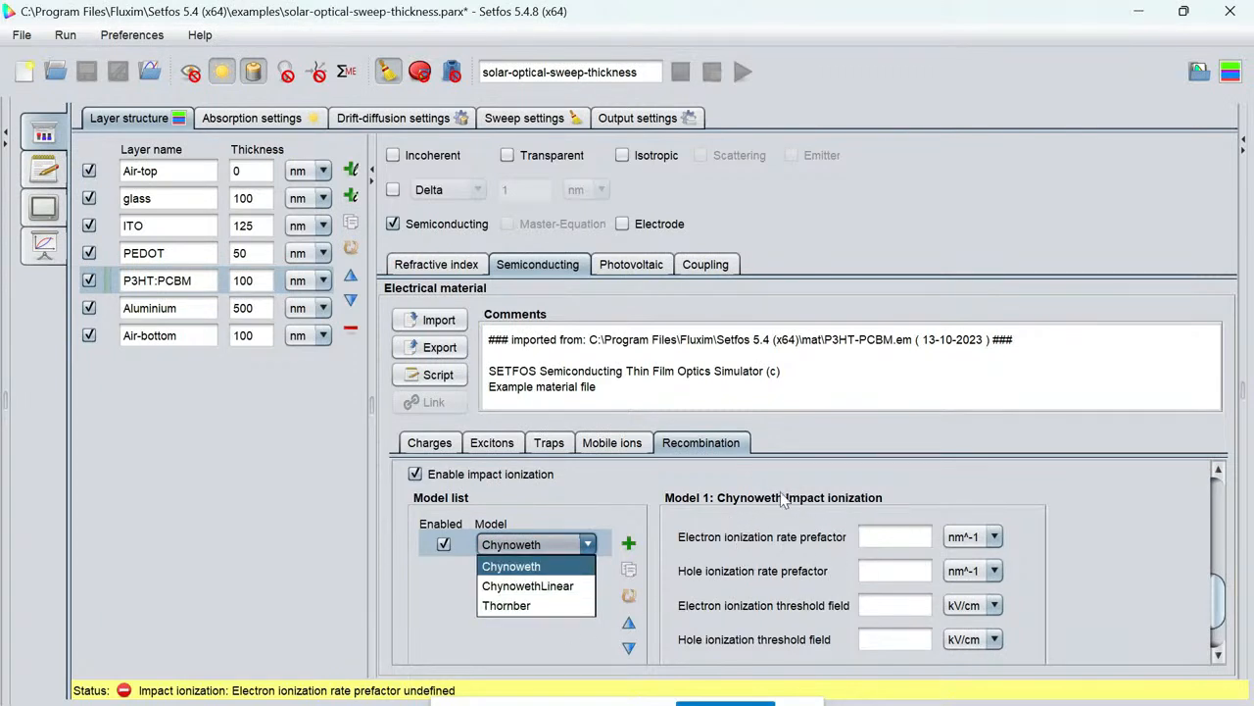
click(1221, 593)
drag(1221, 593, 1225, 613)
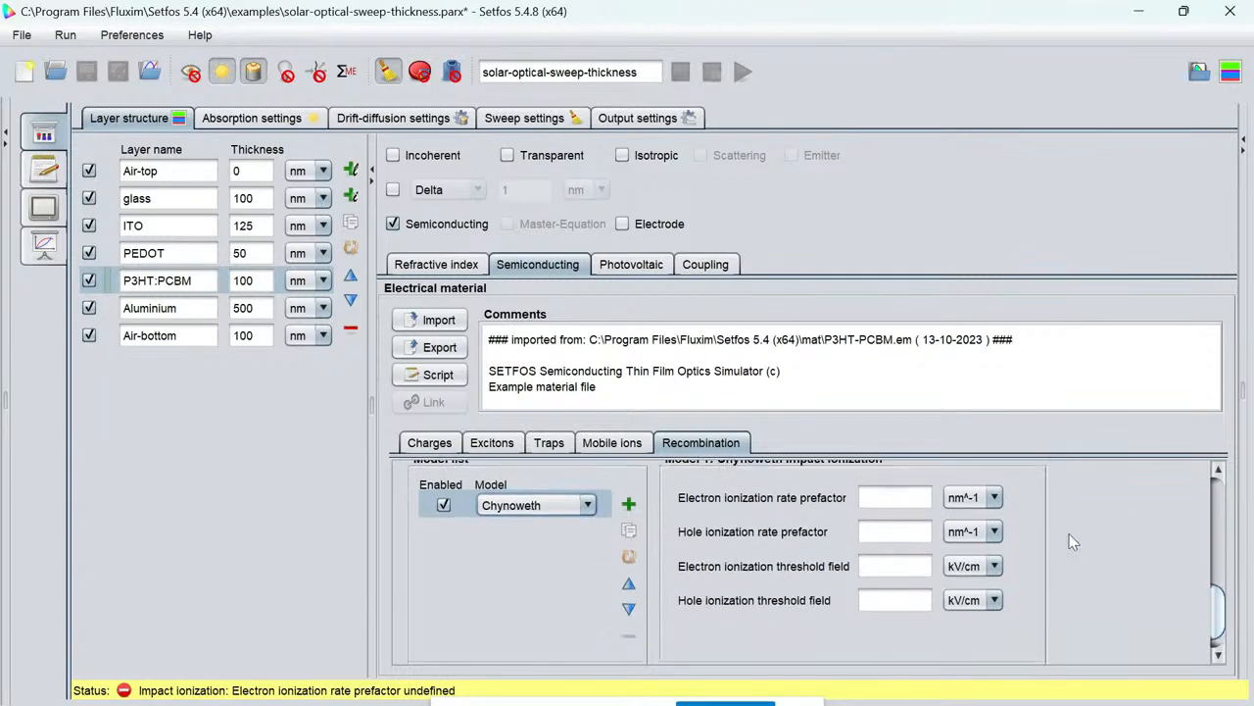
Switch the impact ionization model to ChynowethLinear and on to Thornber, viewing the parameters each one requires.
click(578, 521)
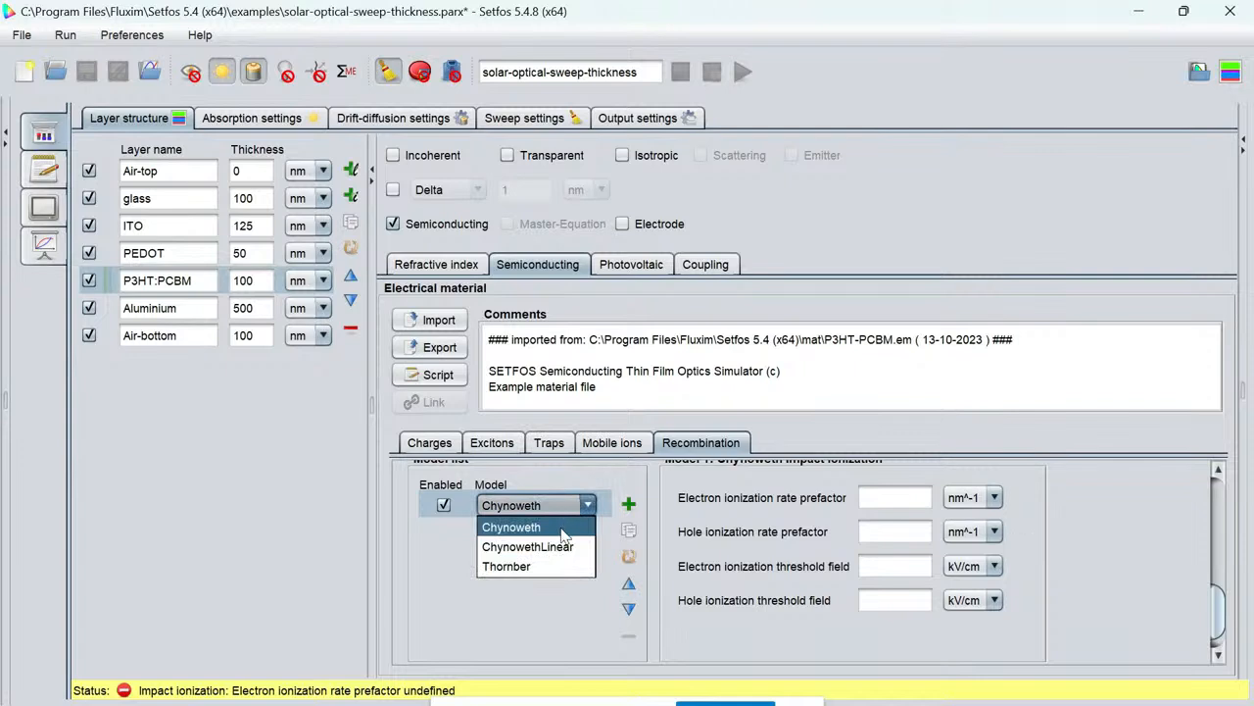
click(556, 545)
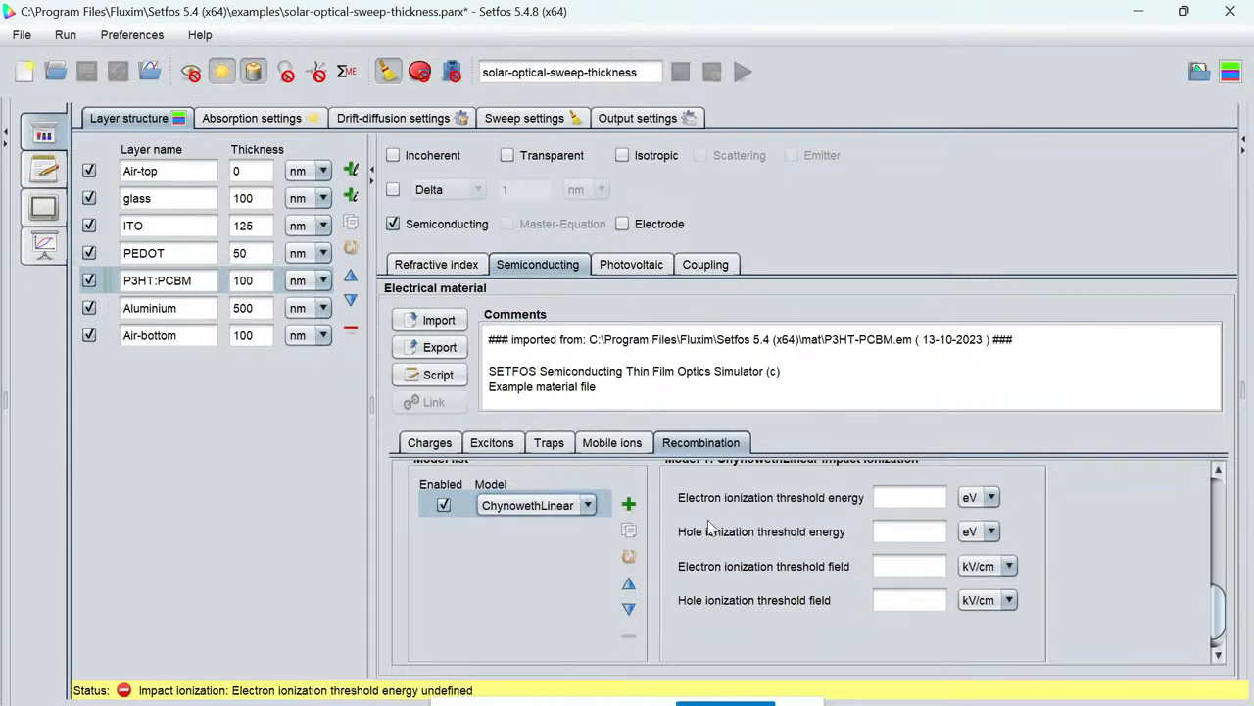
click(580, 507)
click(527, 566)
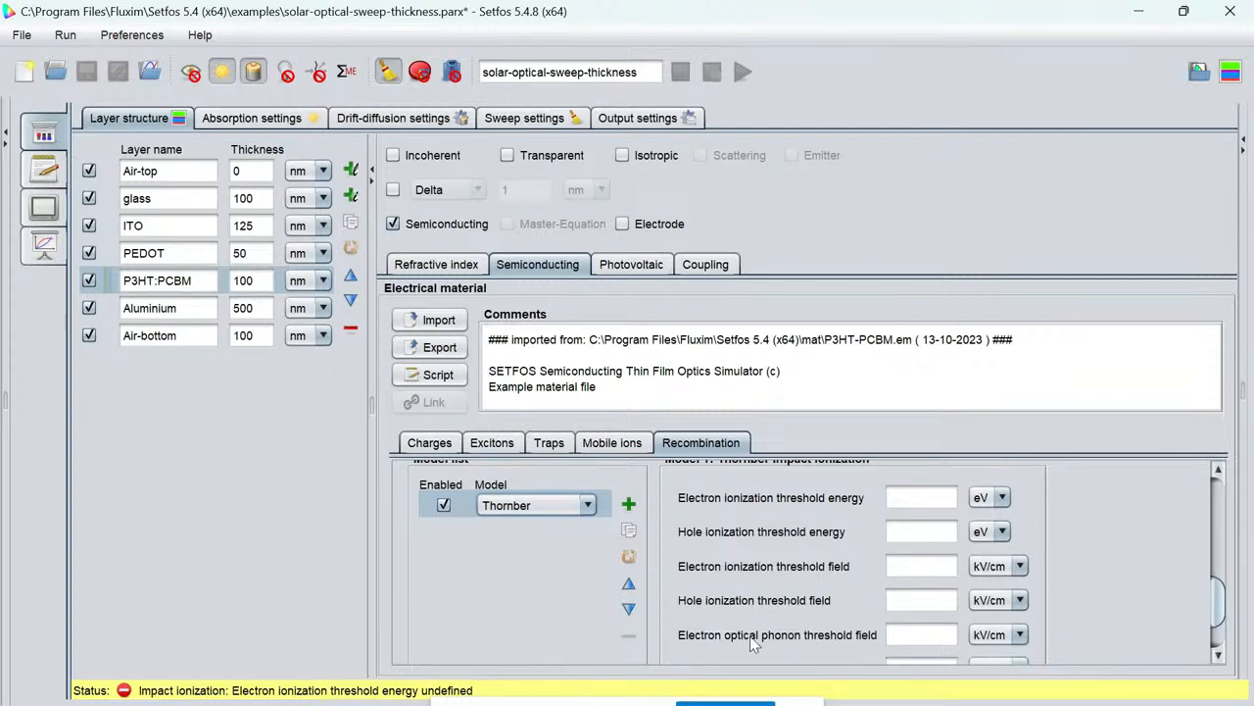
mouse_move(1216, 606)
mouse_down()
mouse_move(1217, 628)
mouse_move(1215, 608)
mouse_up()
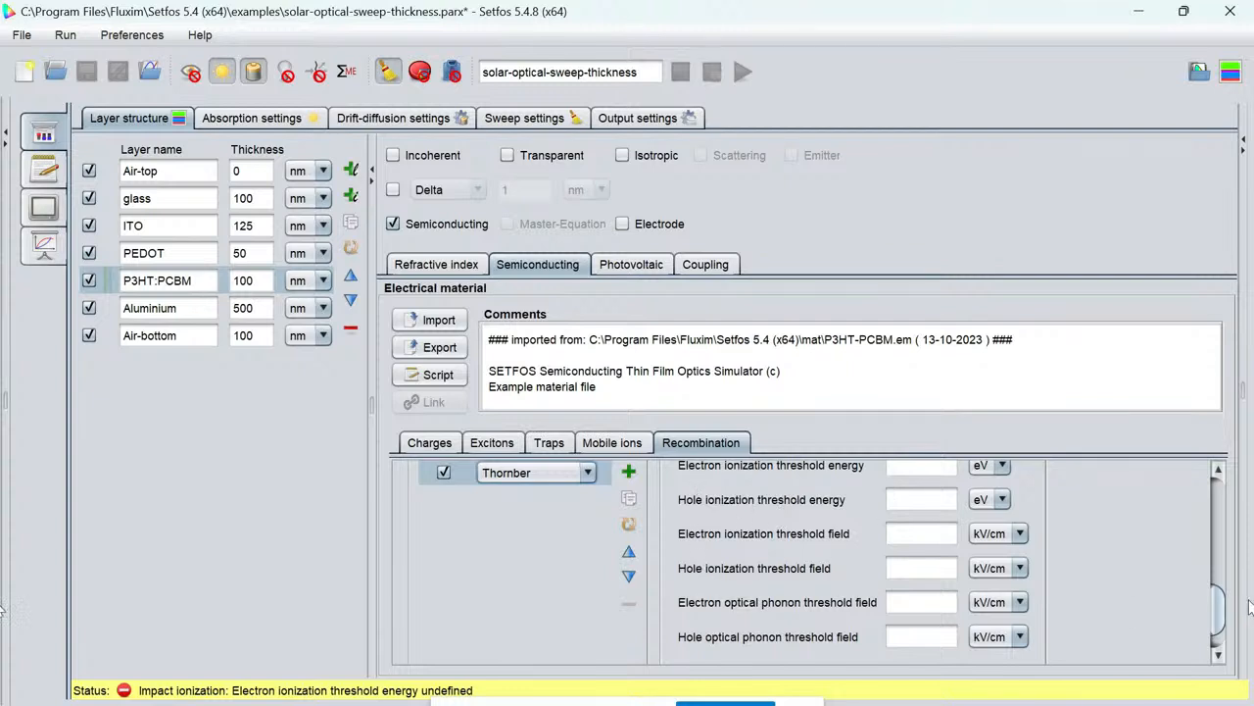
Disable the Thornber model and turn off impact ionization for the P3HT:PCBM material.
drag(1222, 618, 1220, 584)
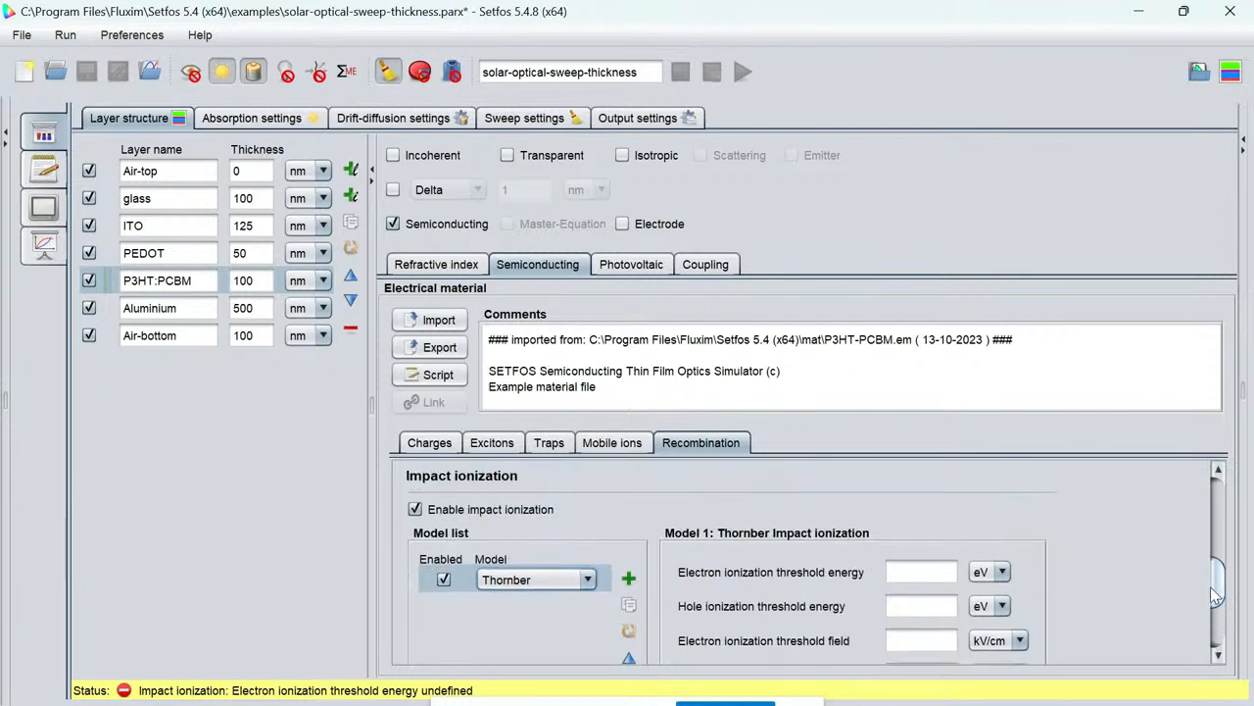
click(443, 579)
click(415, 510)
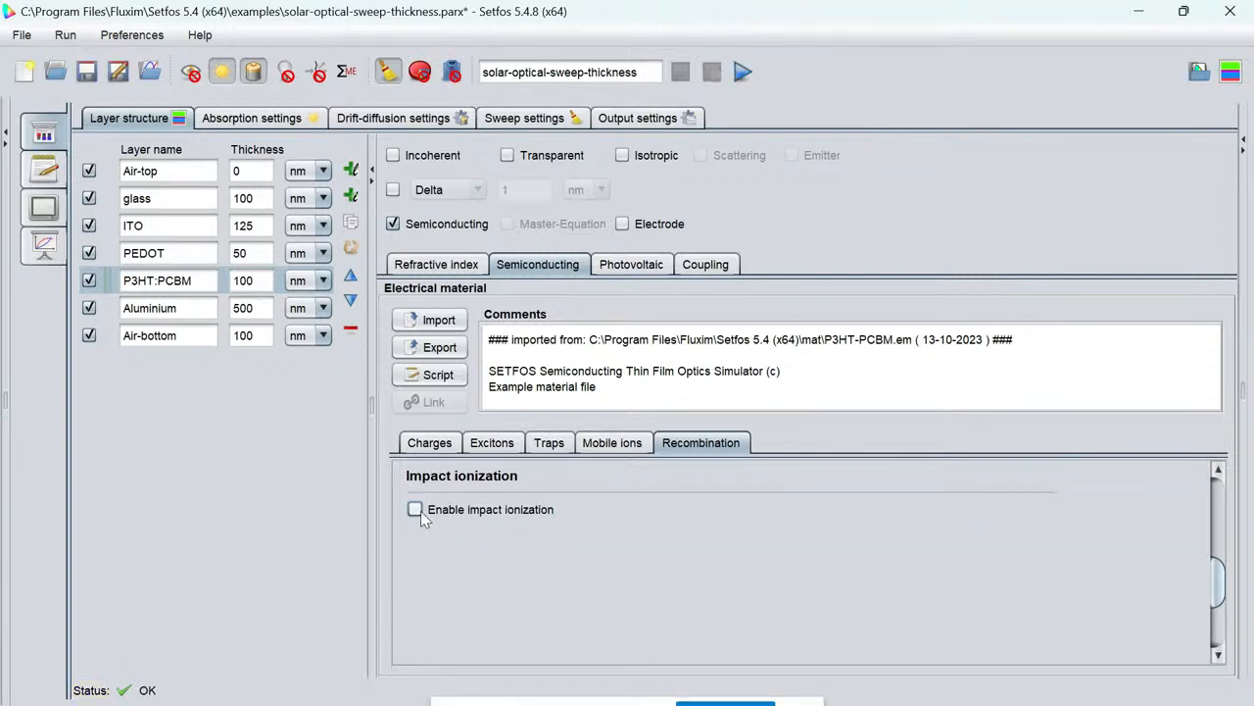
Go back over the mobile ions, traps, excitons and charges settings of the P3HT:PCBM material.
click(587, 444)
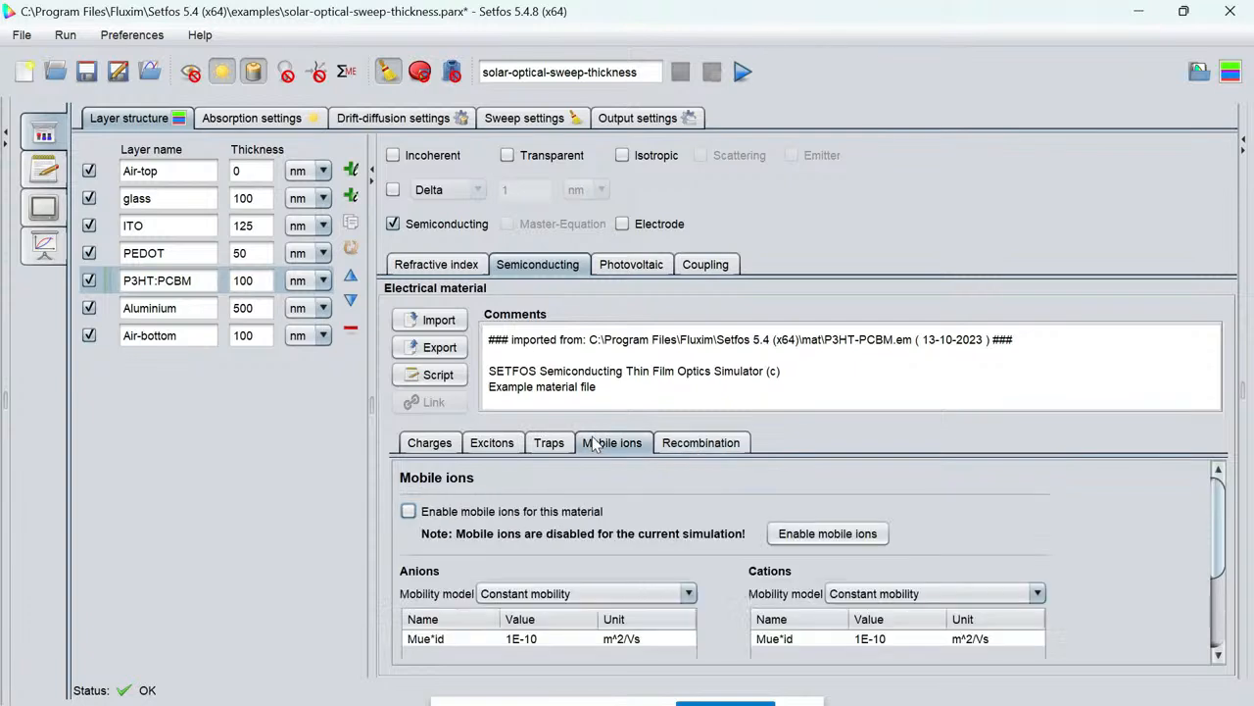
click(549, 443)
click(491, 450)
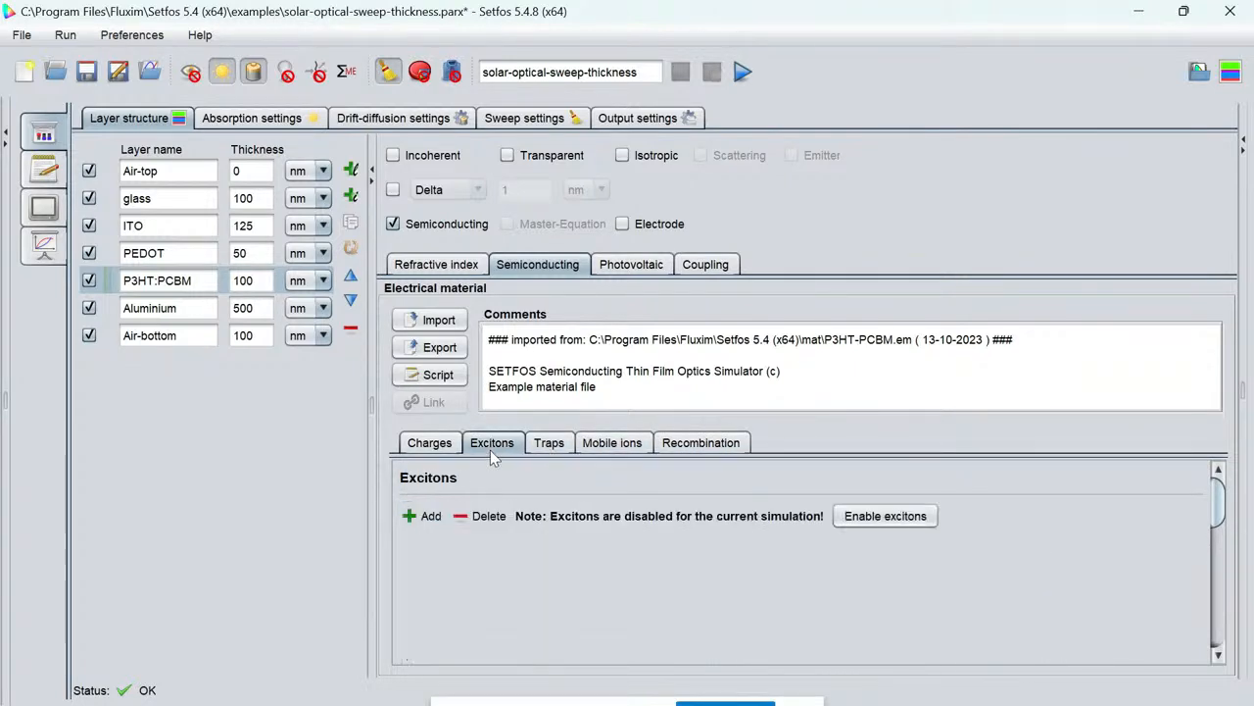
click(443, 450)
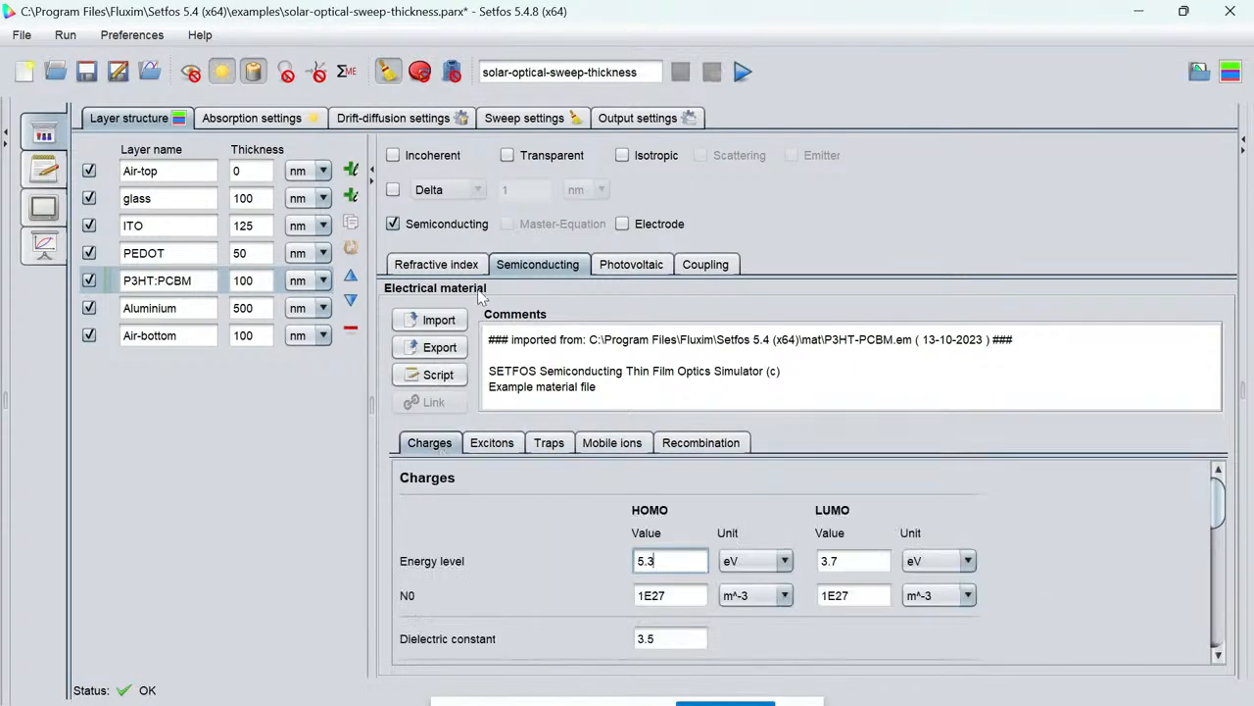
Open the script of the P3HT:PCBM electrical material and look it over from beginning to end.
click(439, 377)
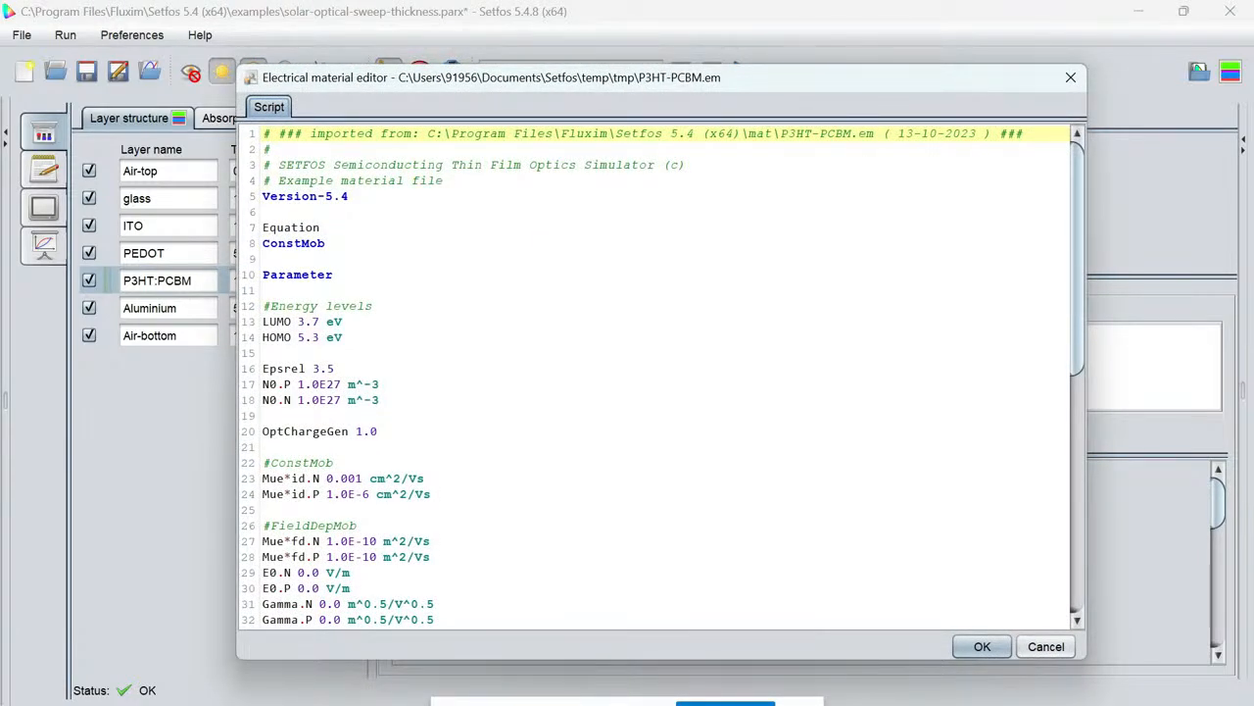
drag(1076, 234, 1076, 467)
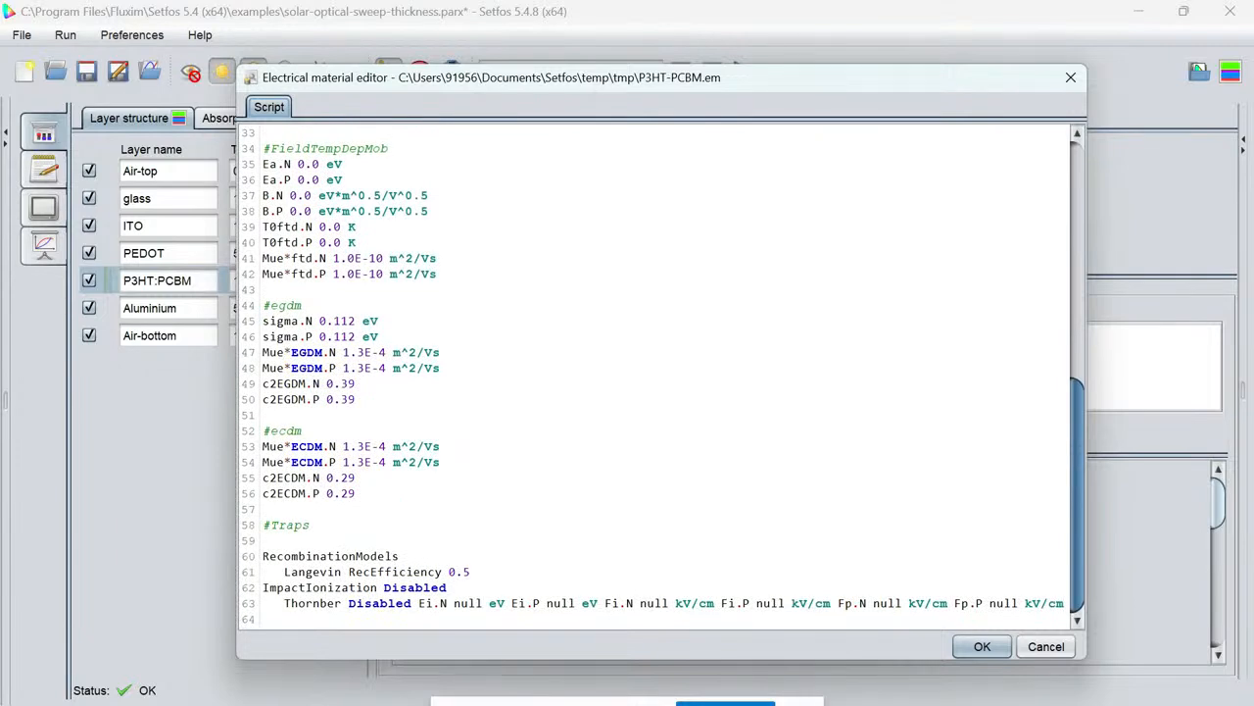
drag(1066, 603, 263, 33)
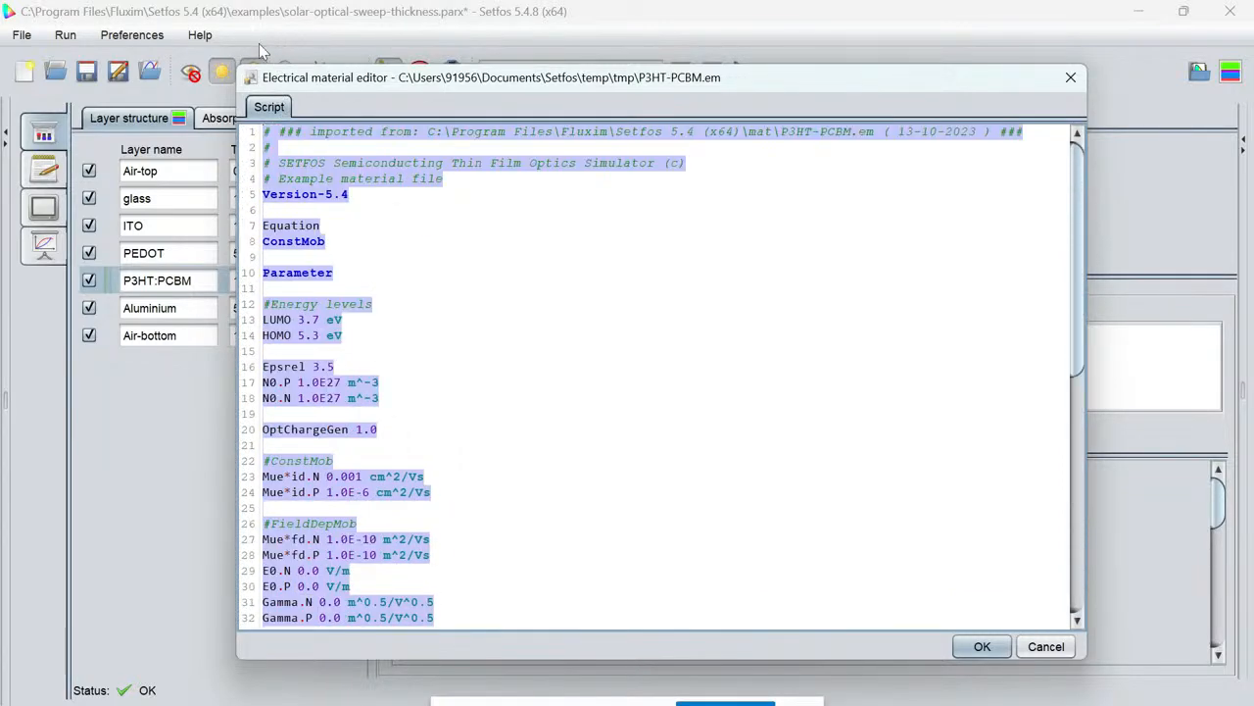
Examine the script's energy levels, Epsrel, N0, OptChargeGen, ConstMob and FieldDepMob entries, highlighting each group.
click(342, 335)
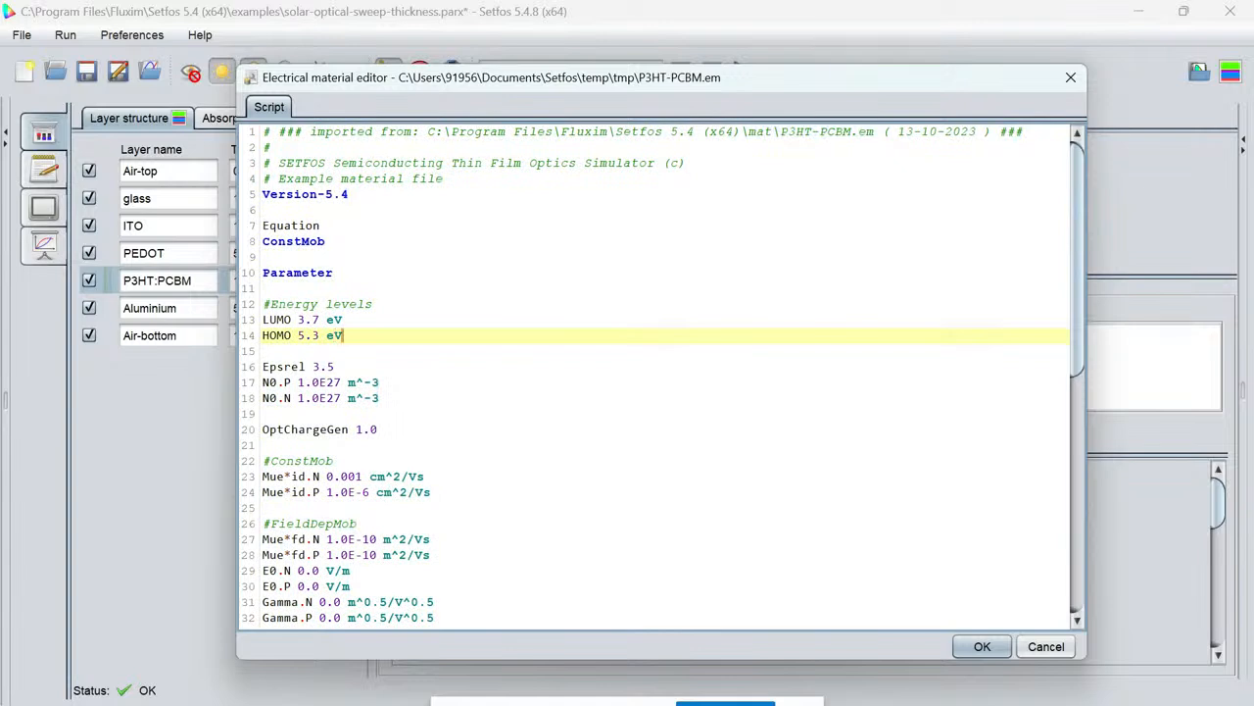
drag(342, 335, 262, 320)
click(335, 367)
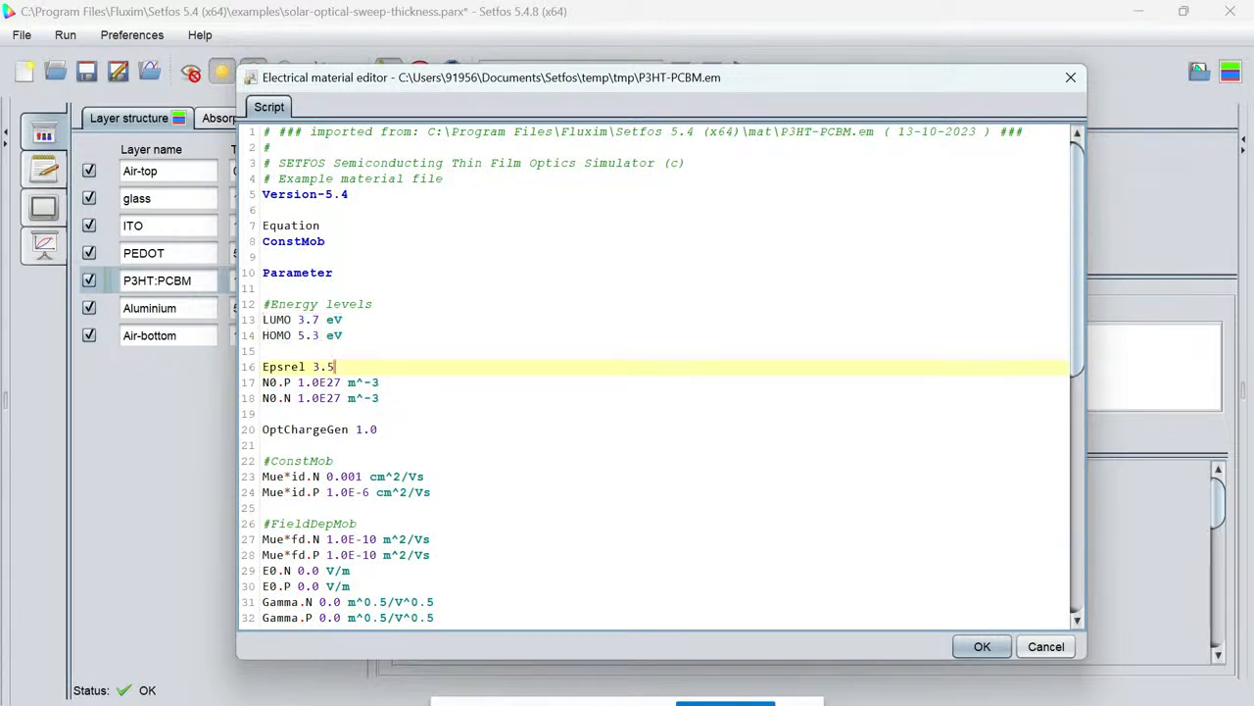
drag(334, 367, 263, 366)
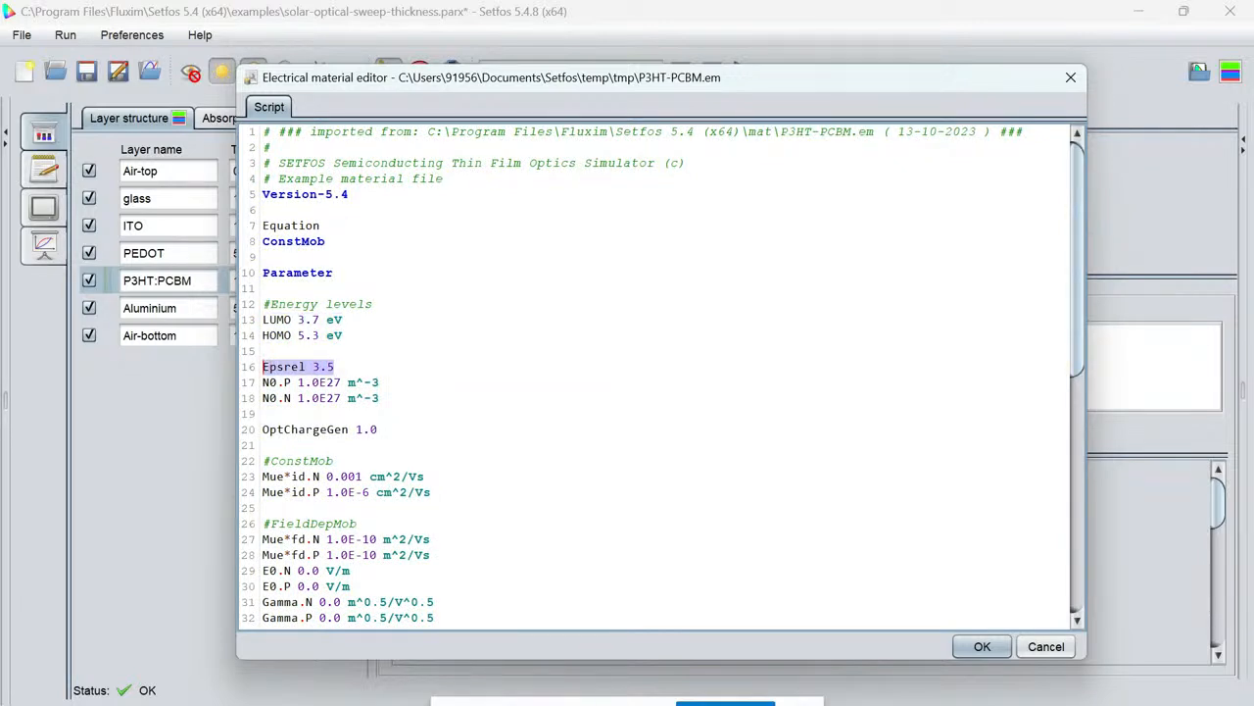
drag(380, 398, 269, 383)
drag(378, 429, 270, 430)
drag(429, 492, 263, 476)
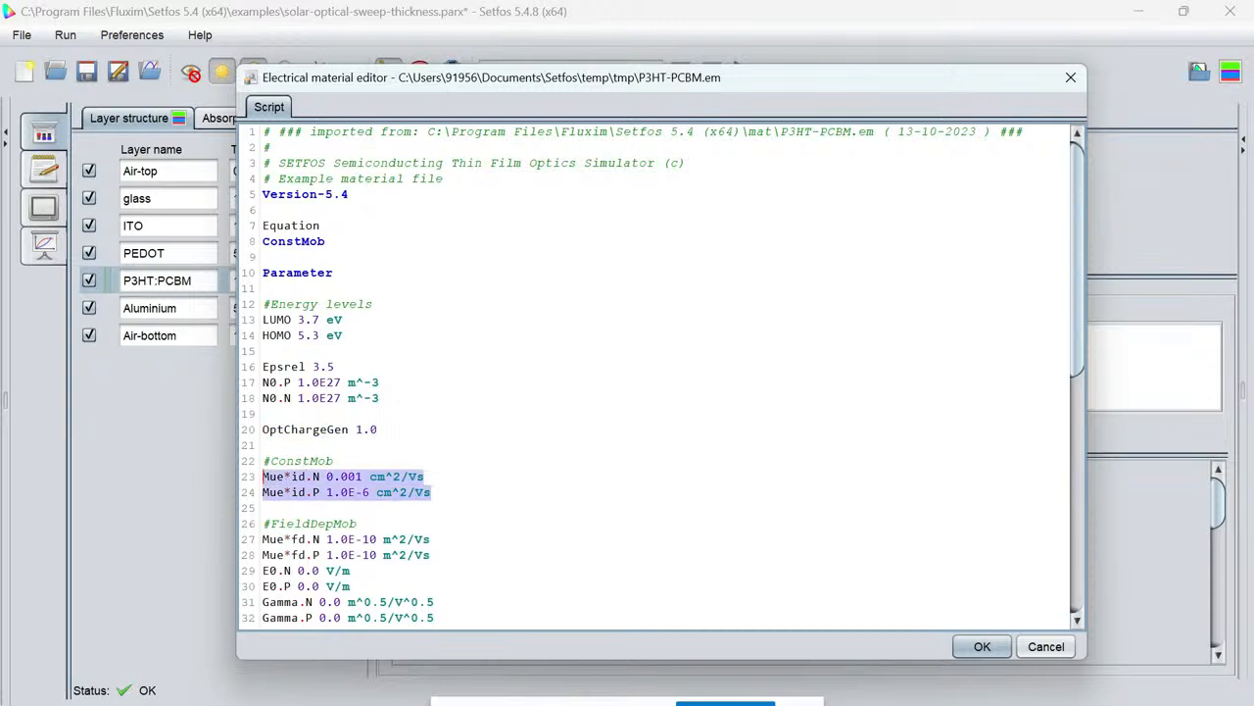
click(431, 555)
drag(431, 555, 263, 539)
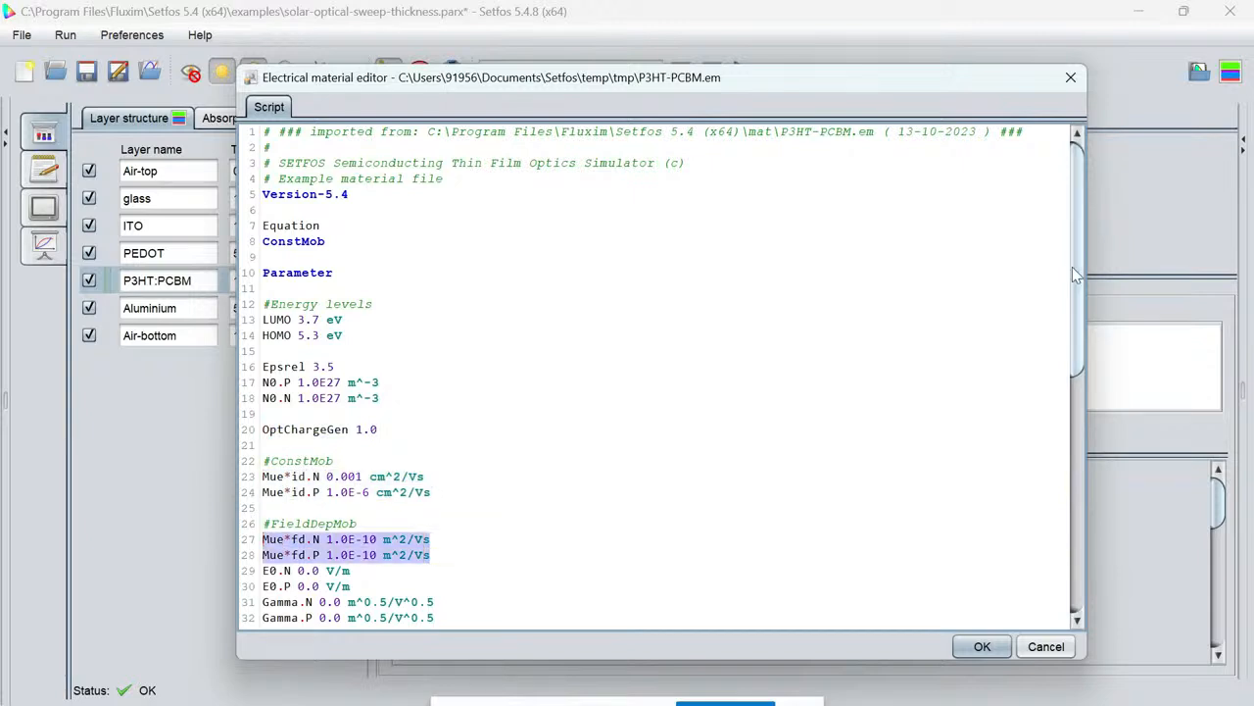
Look through the remaining mobility, traps, recombination and impact ionization entries of the script and close the editor without changes.
scroll(1072, 266, down, 4)
scroll(662, 377, down, 6)
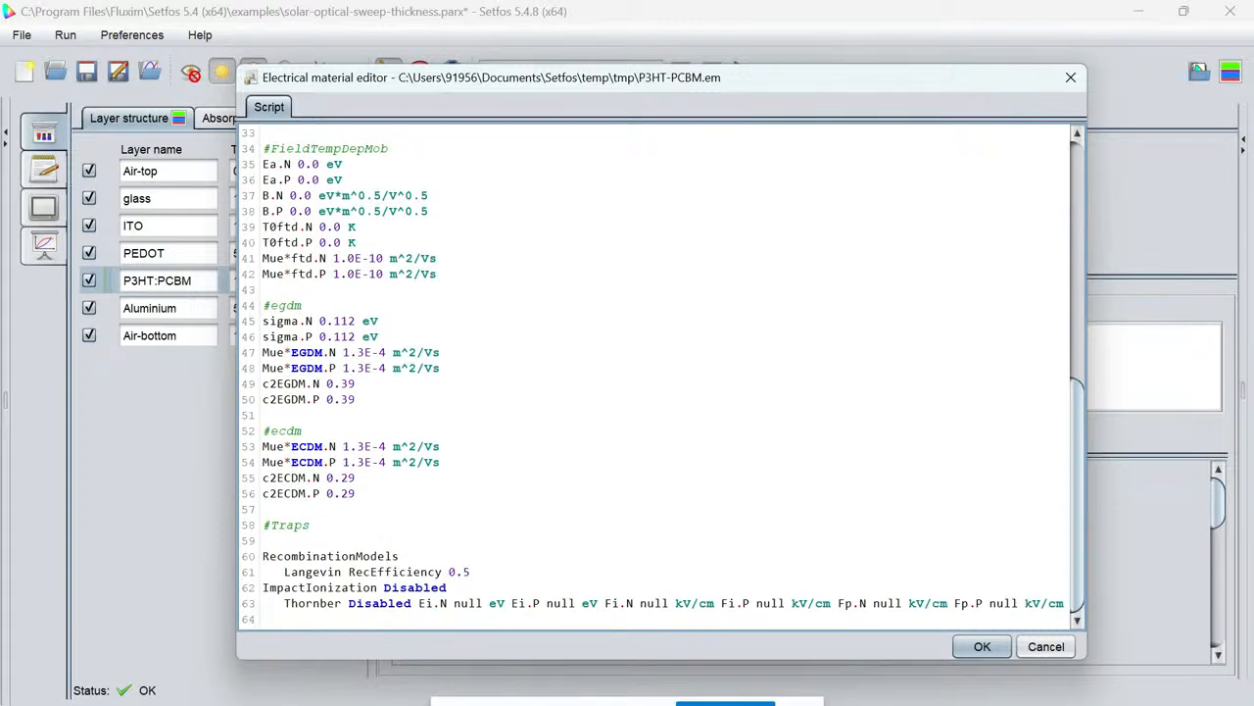
click(1072, 78)
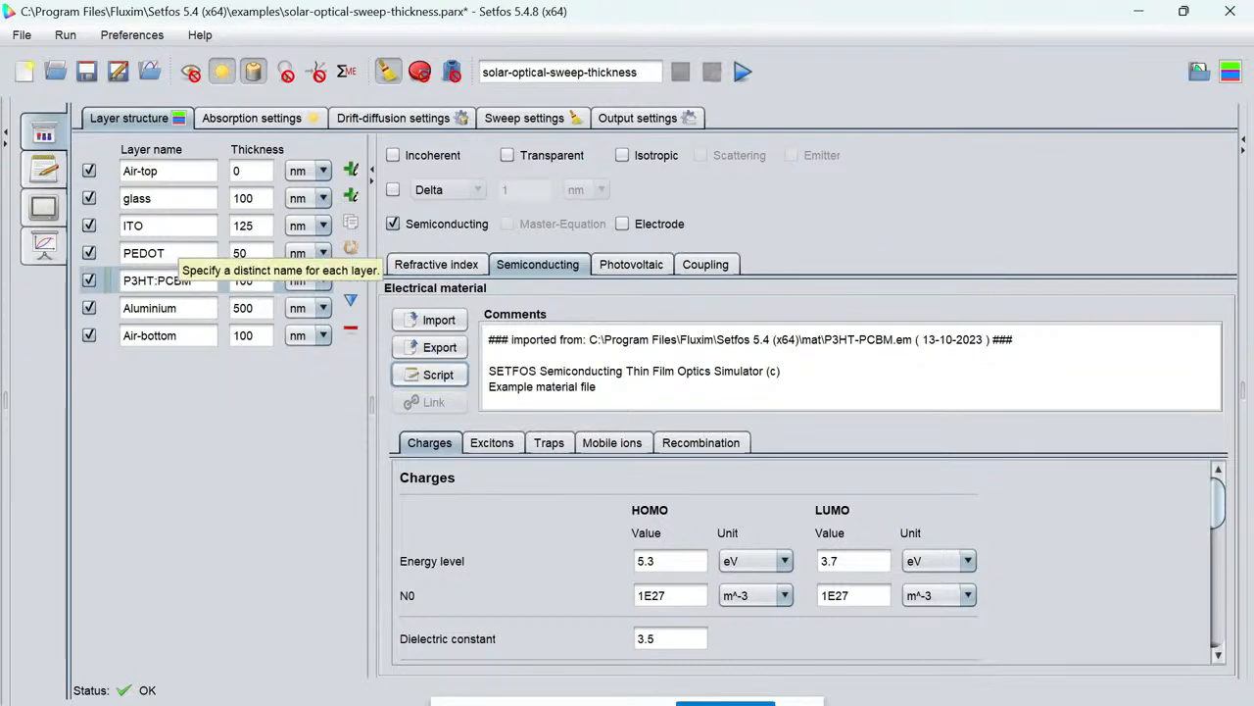
Define the PEDOT and Aluminium layers as electrodes.
click(157, 253)
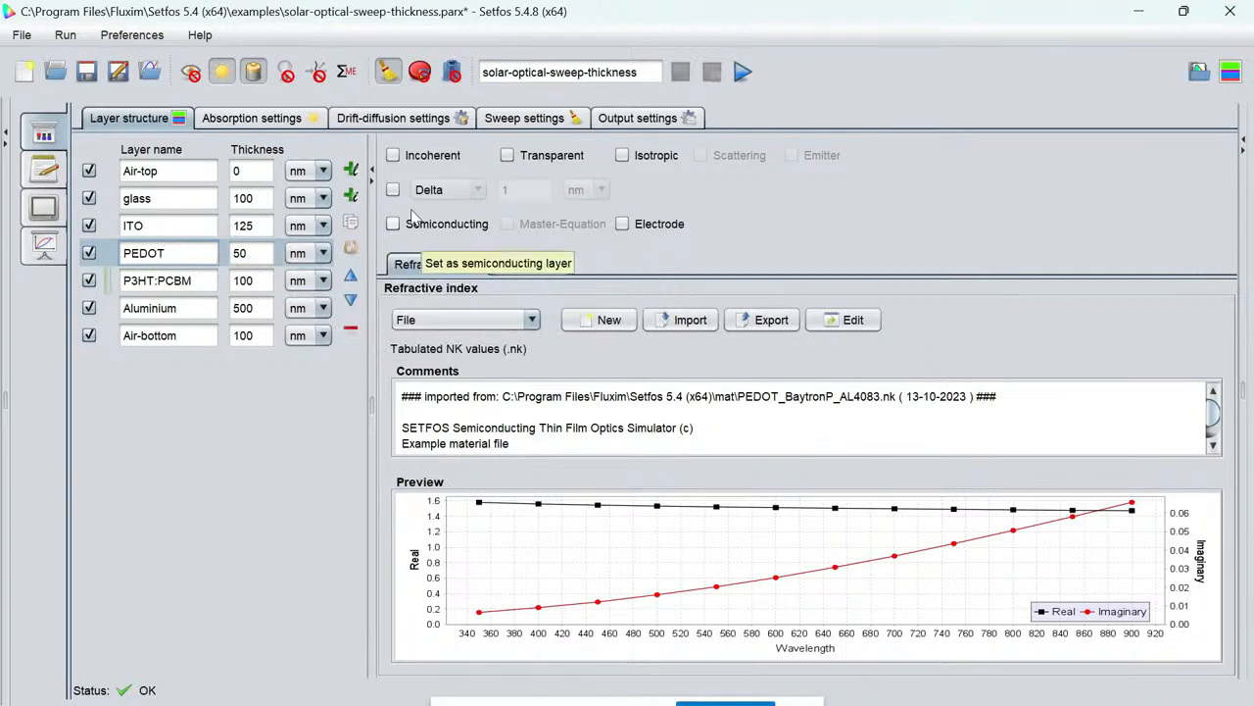
click(625, 224)
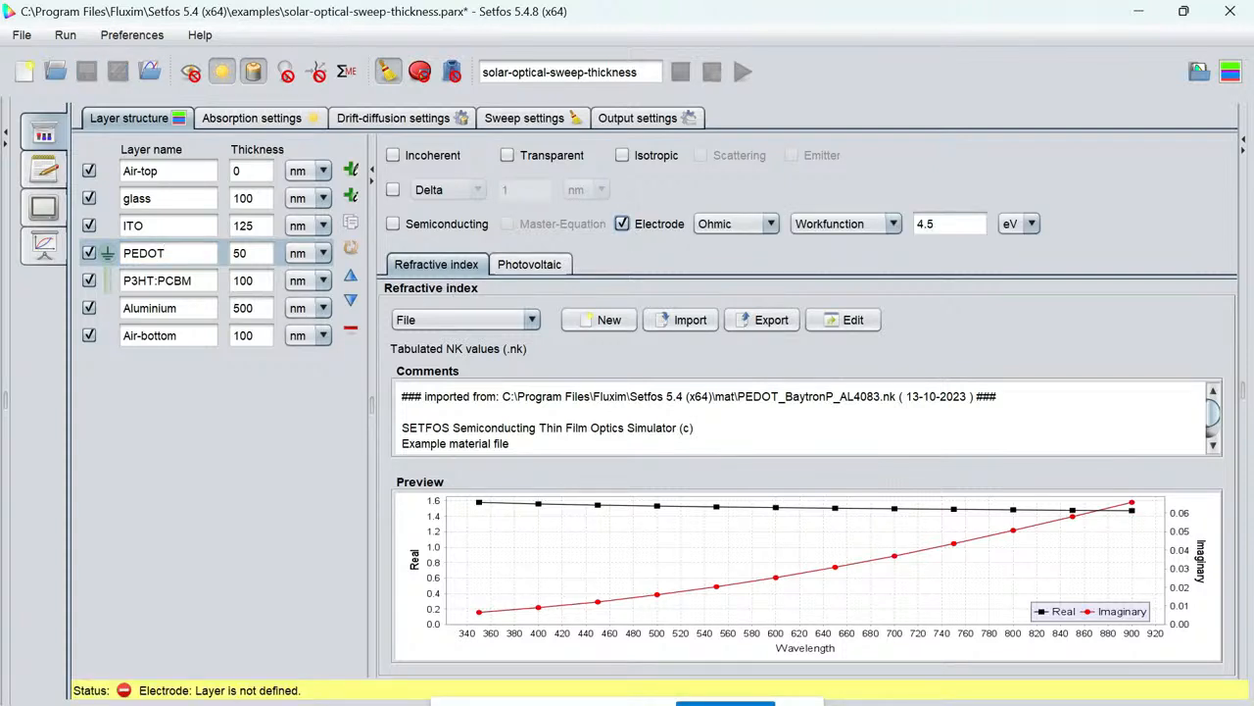
click(157, 308)
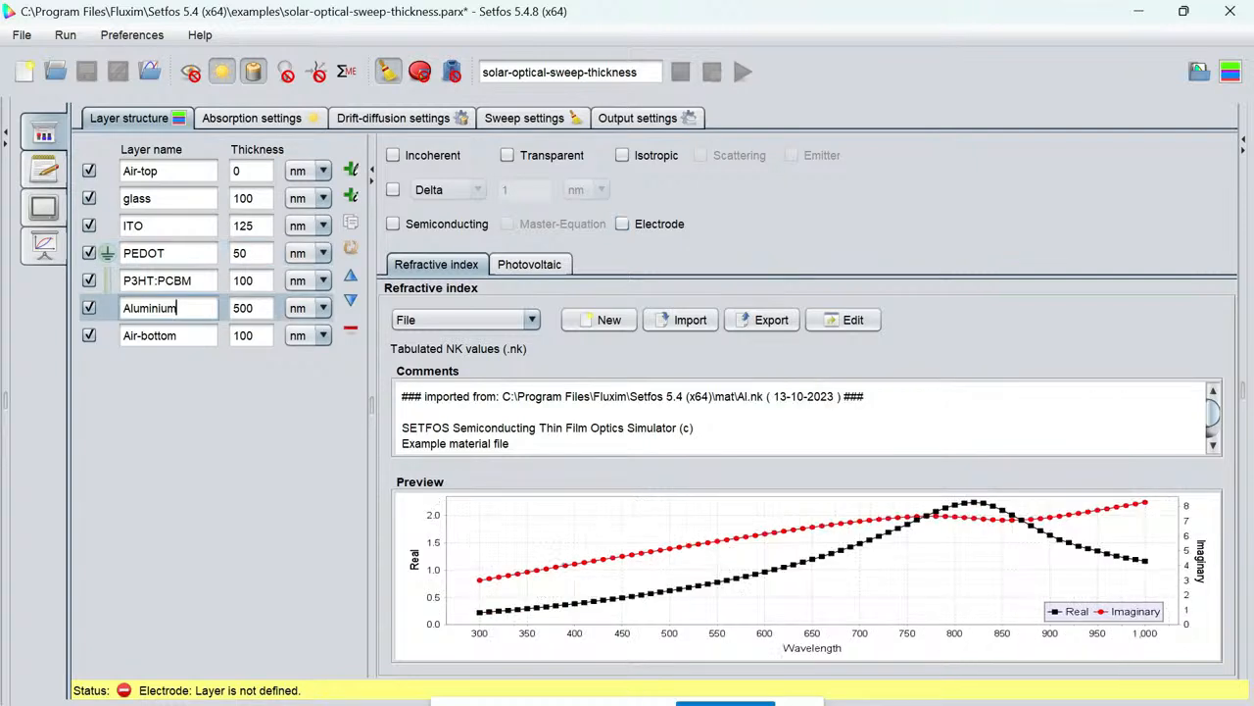
click(637, 225)
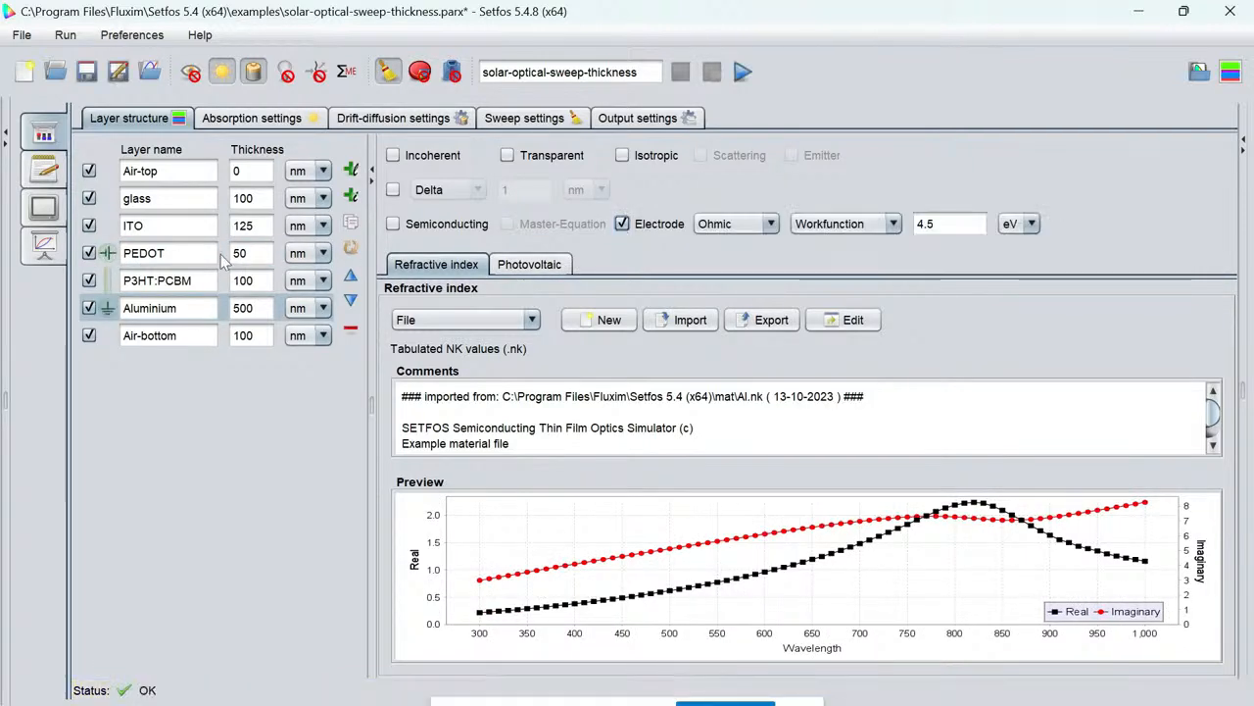
Shorten the PEDOT electrode's workfunction to 4 eV.
click(147, 226)
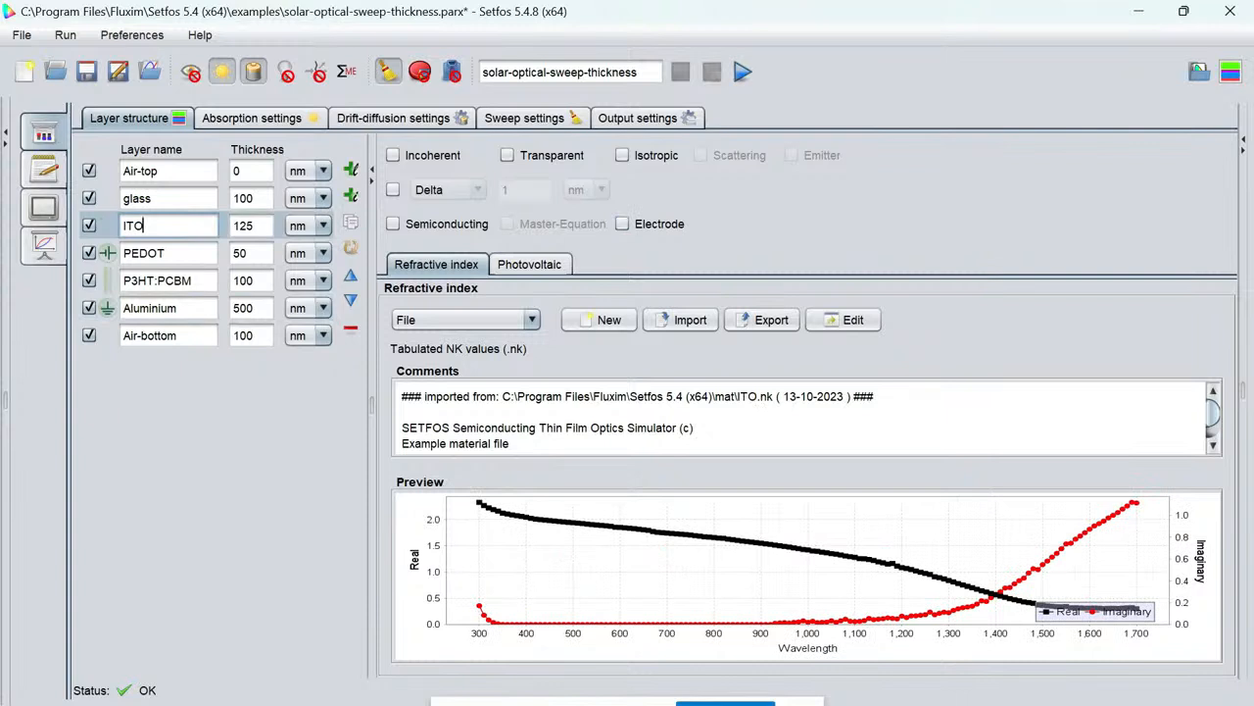
click(147, 253)
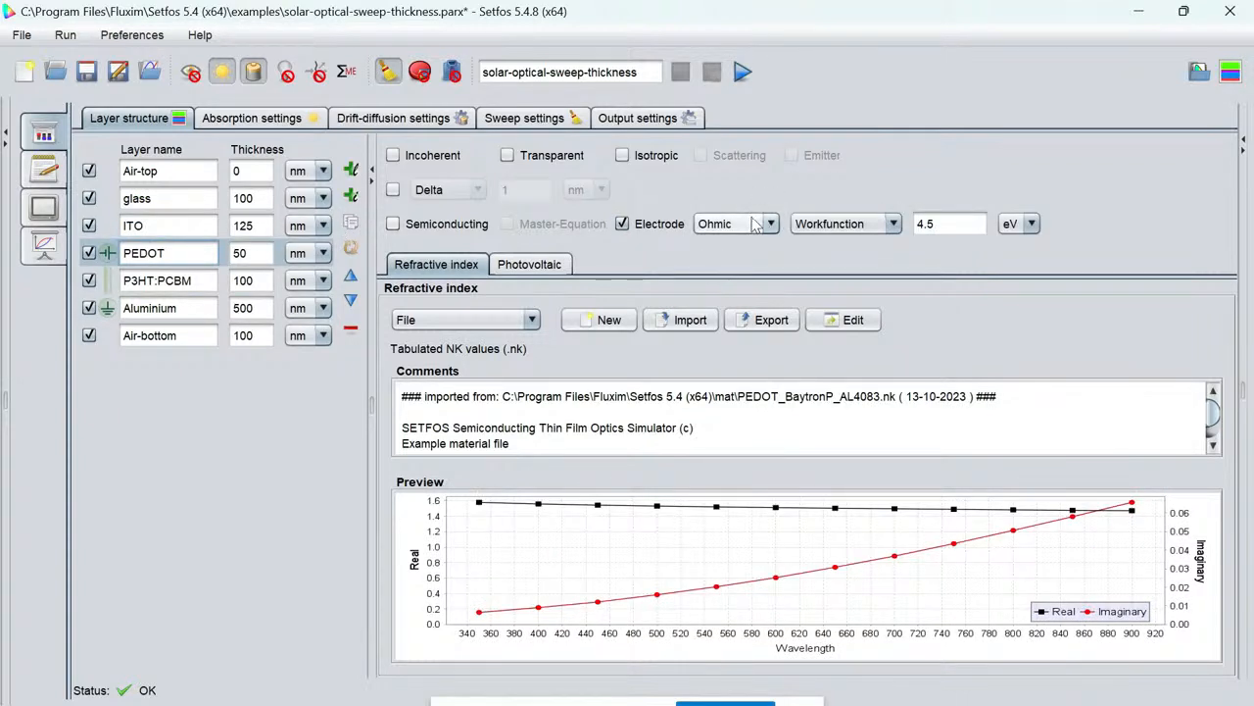
drag(941, 224, 869, 228)
click(943, 224)
key(BackSpace)
key(BackSpace)
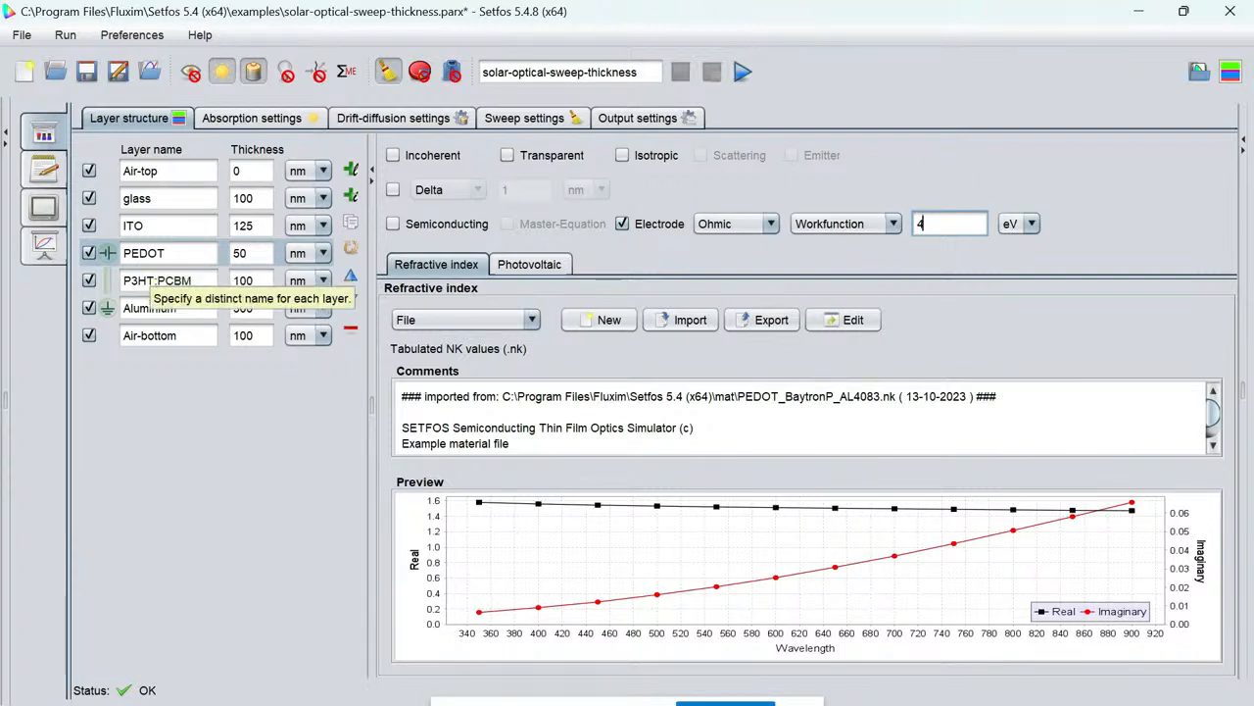
Set the Aluminium electrode's workfunction to 4.0 eV.
click(149, 308)
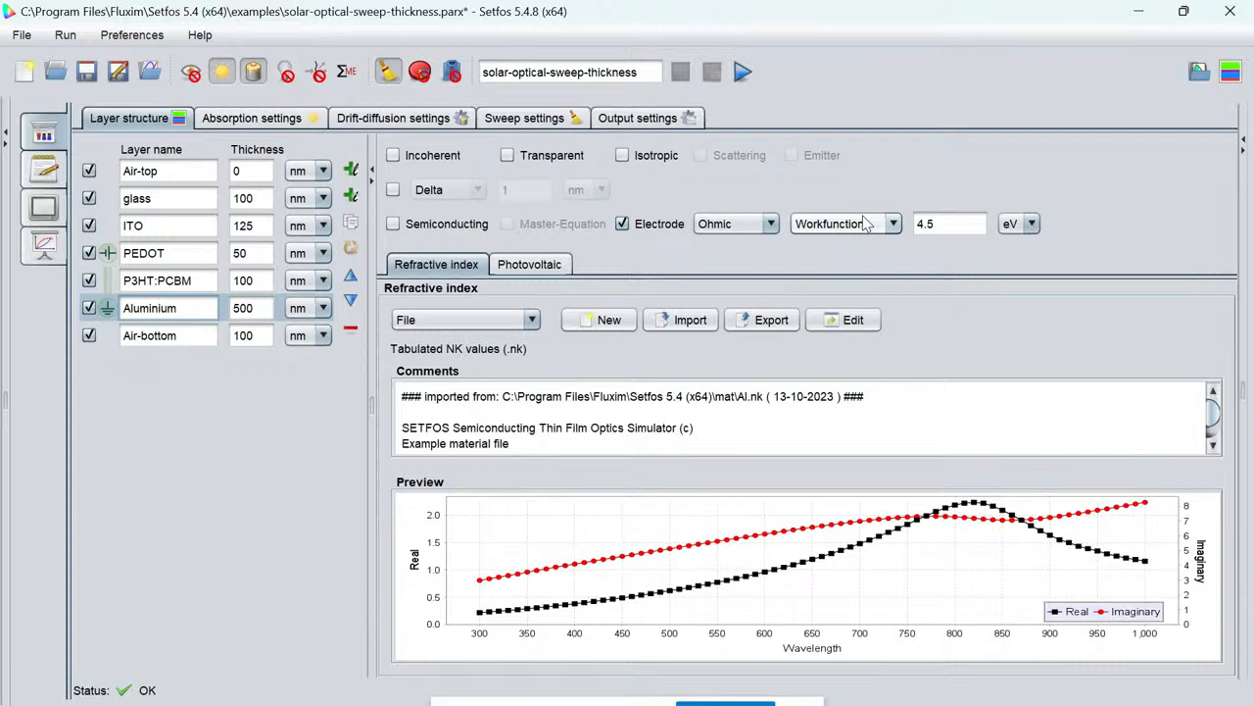
click(943, 224)
key(BackSpace)
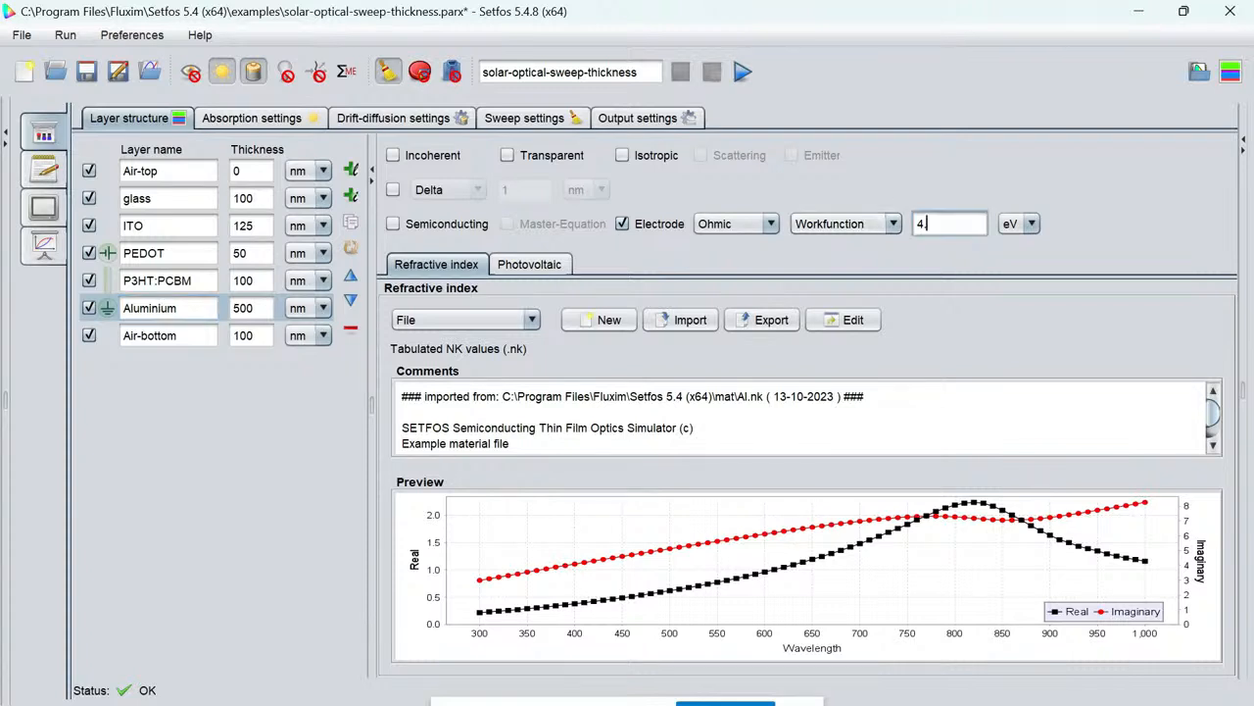
text(0)
Set the PEDOT electrode's workfunction to 4.8 eV.
click(161, 253)
click(942, 224)
text(.8)
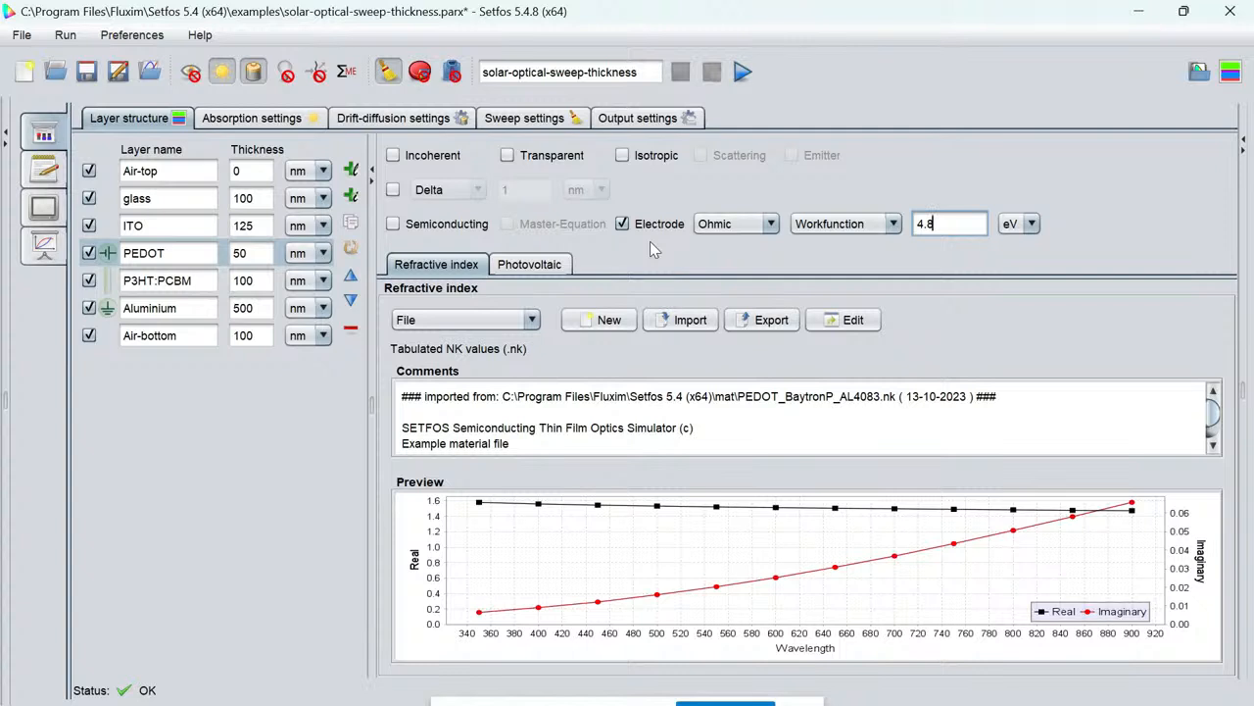
Review the contact type options of the PEDOT electrode and the available drift-diffusion modes.
click(763, 227)
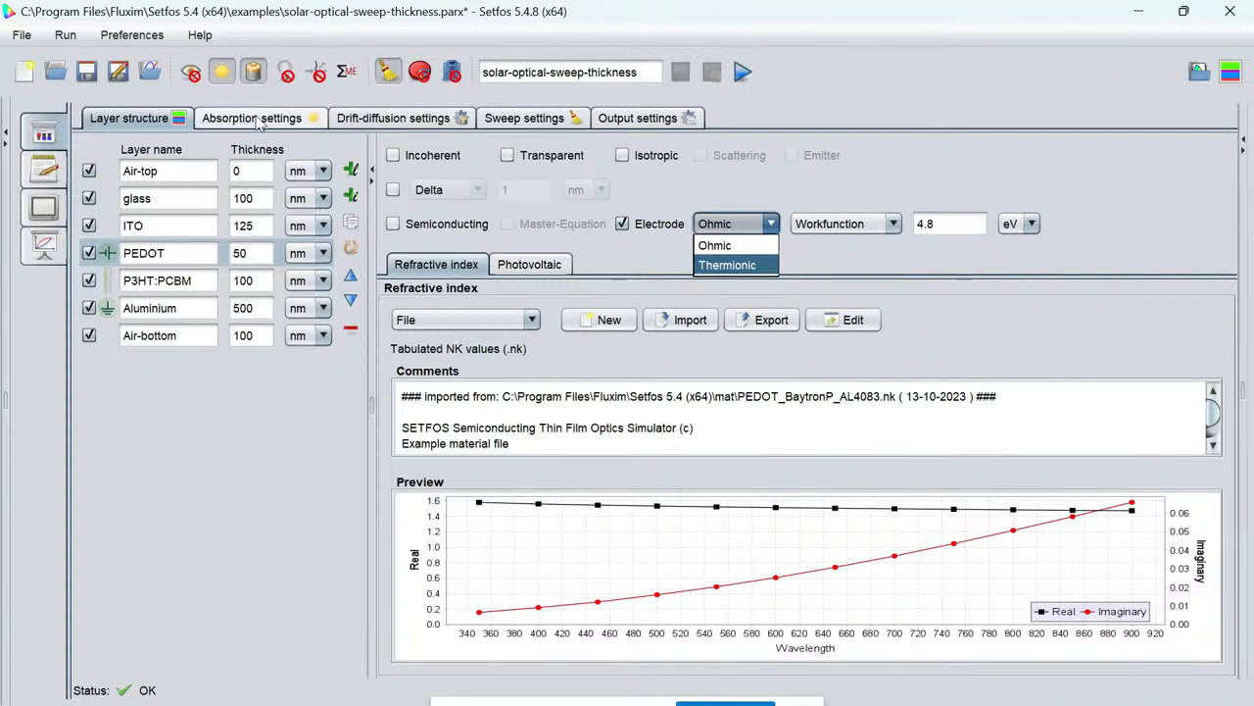
click(381, 119)
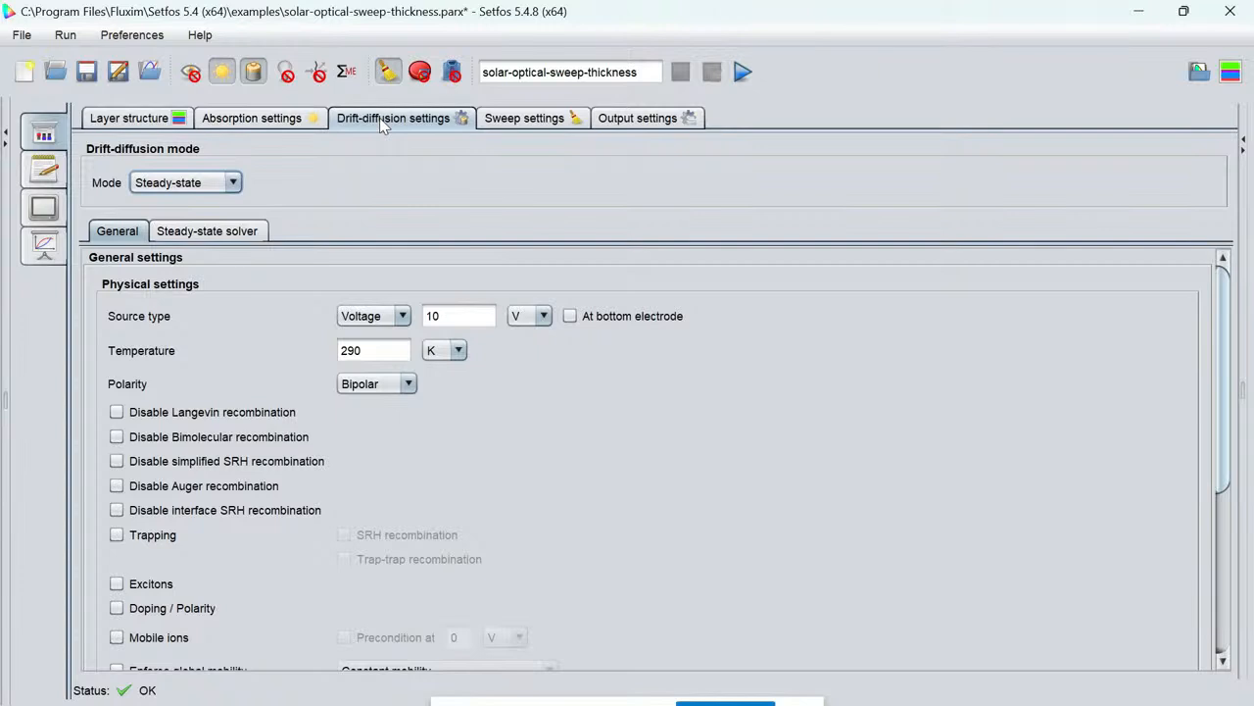
click(204, 184)
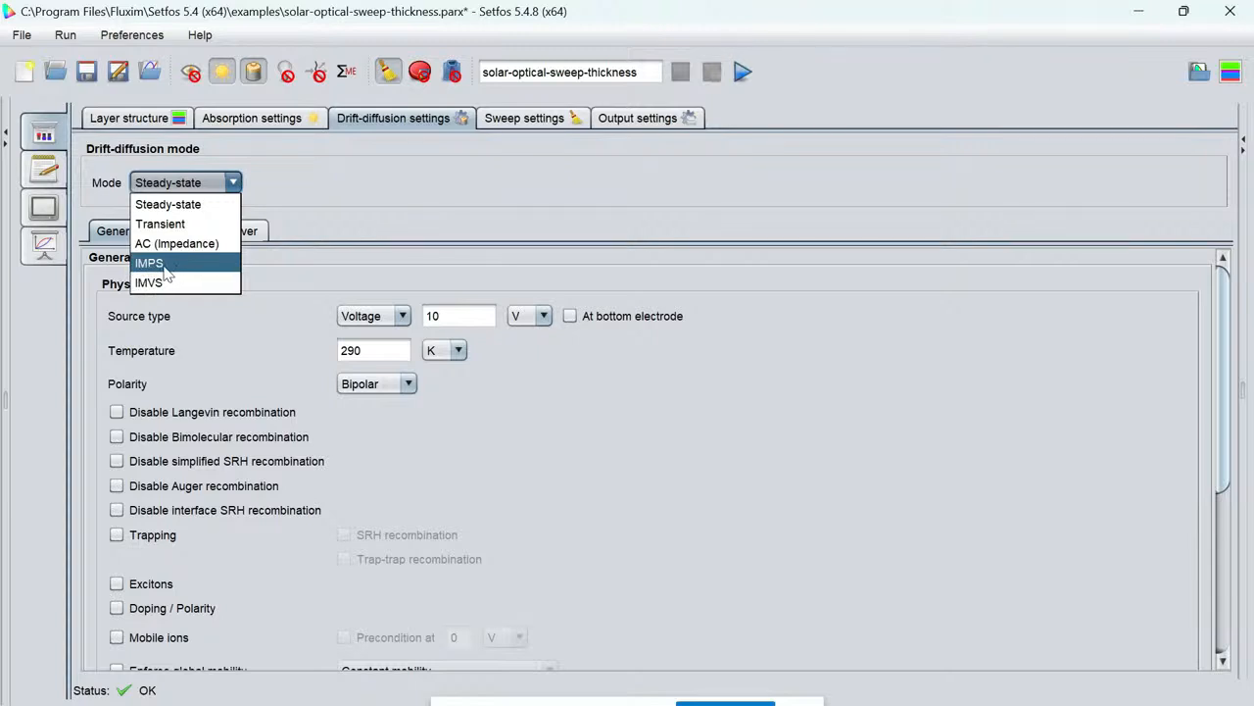
click(314, 187)
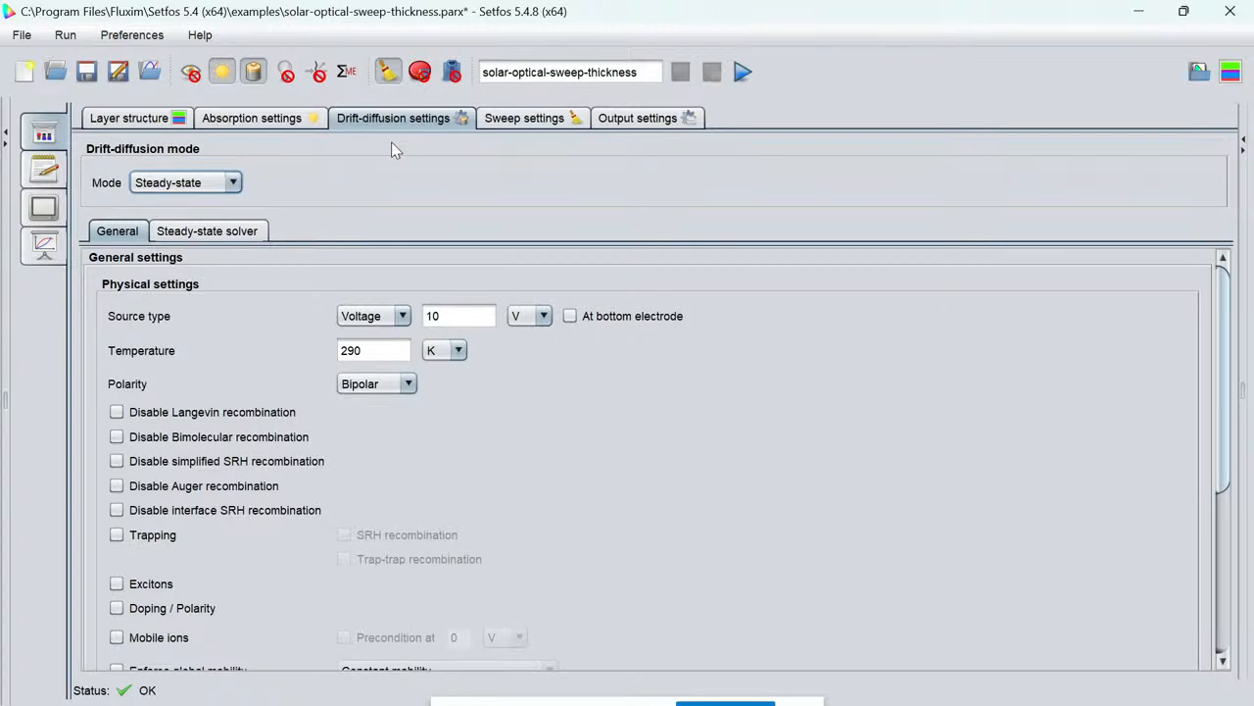
Review the charge parameters of the P3HT:PCBM layer's electrical material.
click(152, 123)
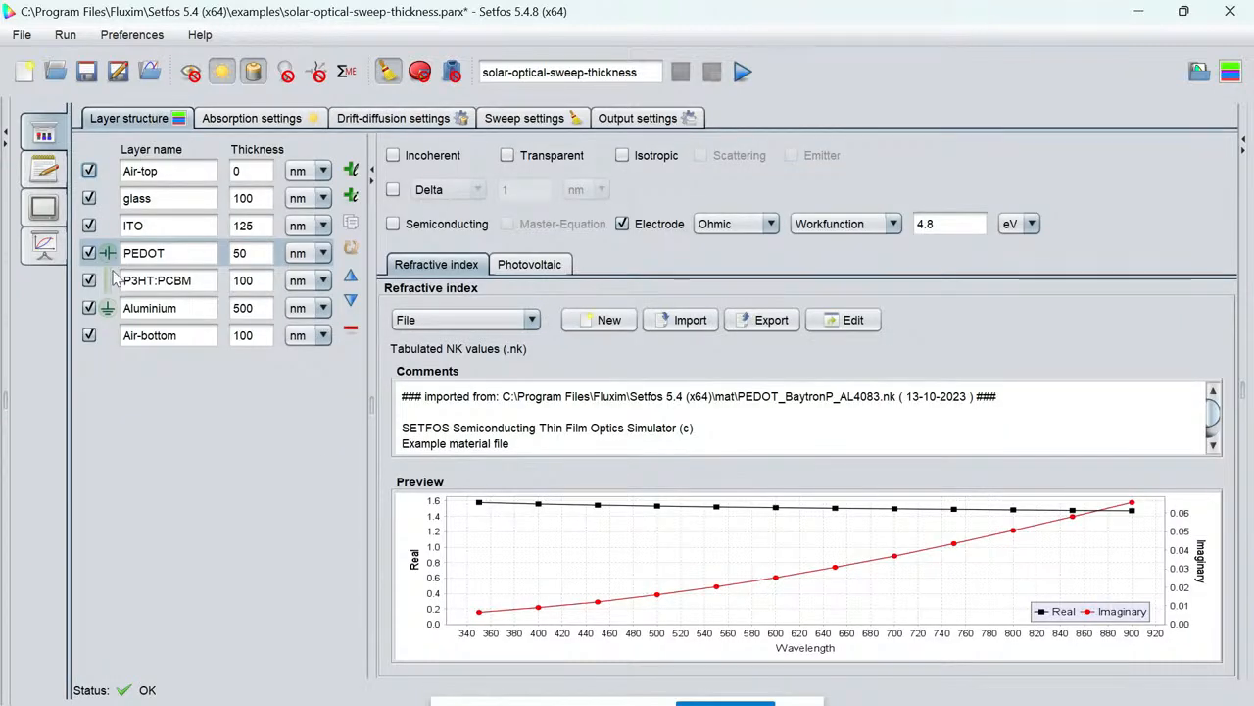
click(154, 280)
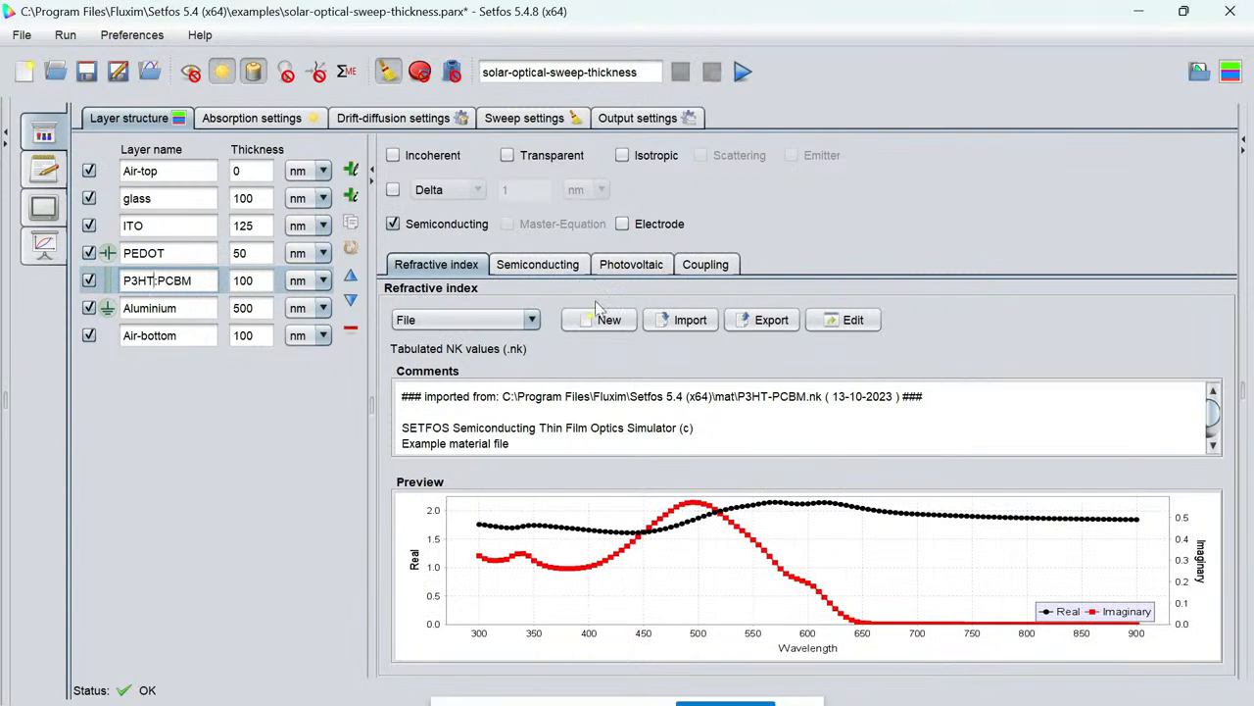
click(539, 264)
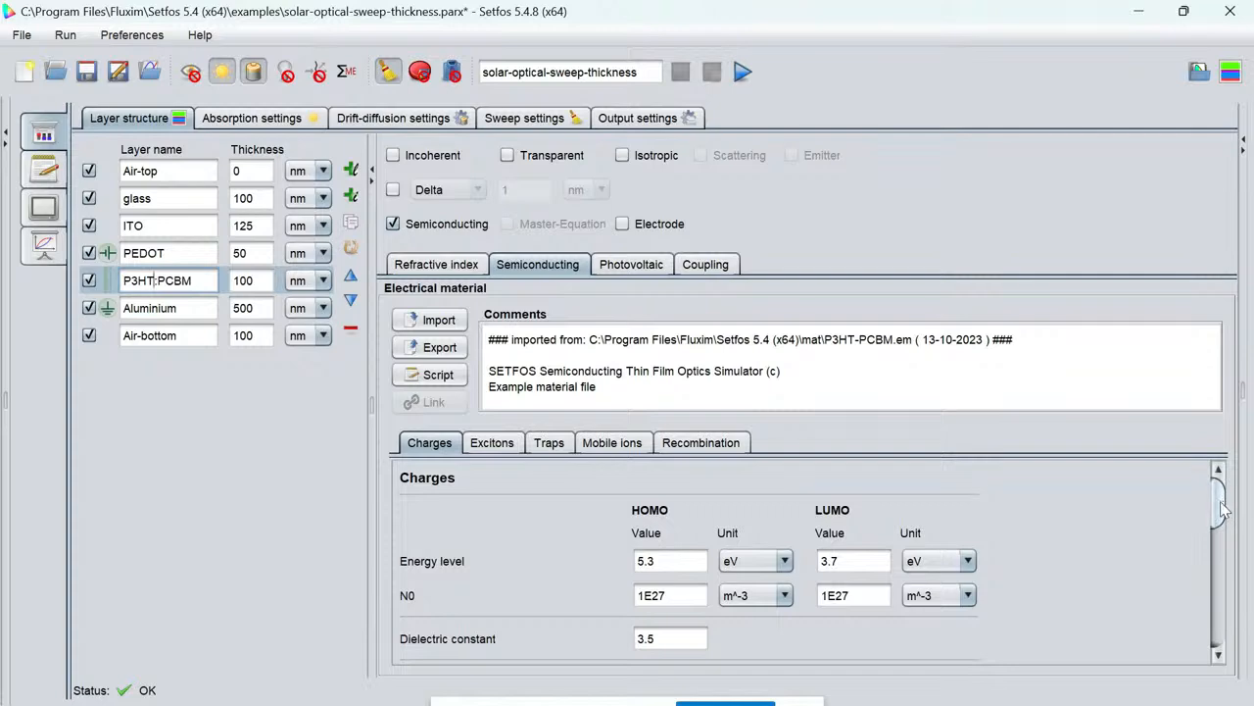
drag(1223, 502, 1213, 463)
Try Voltage as the parameter of the existing sweep and return it to the P3HT:PCBM layer's thickness.
click(525, 120)
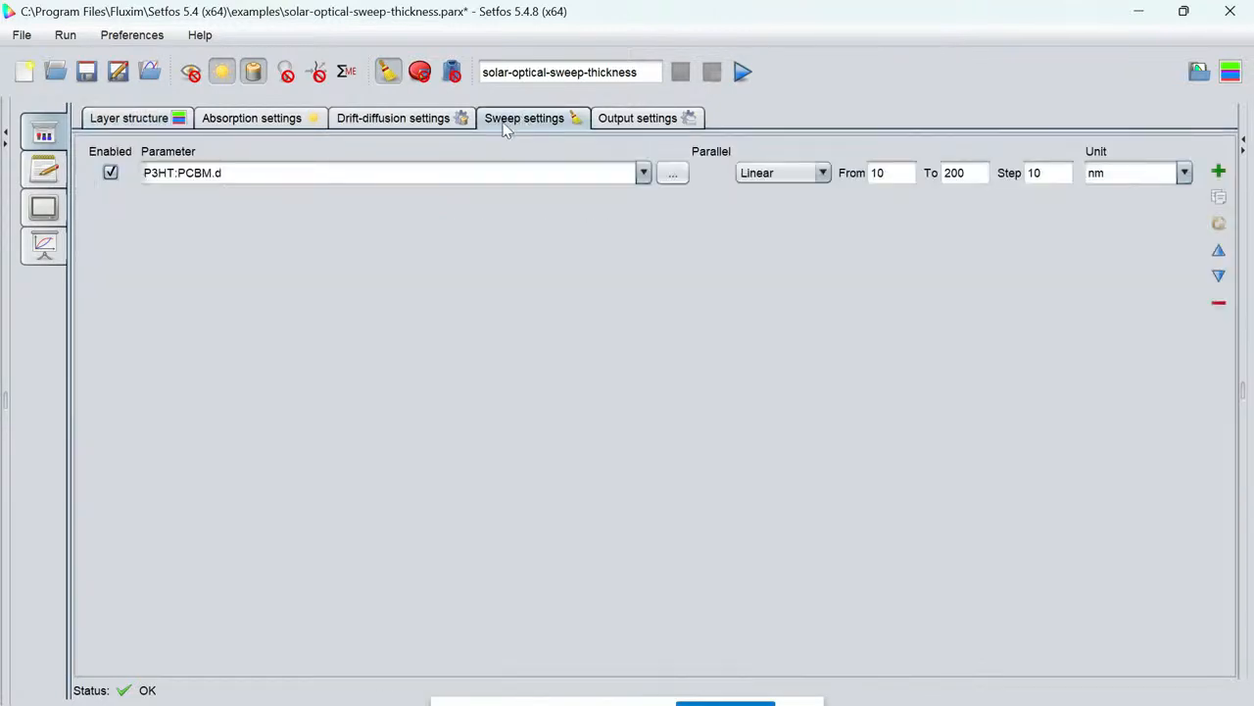
click(671, 175)
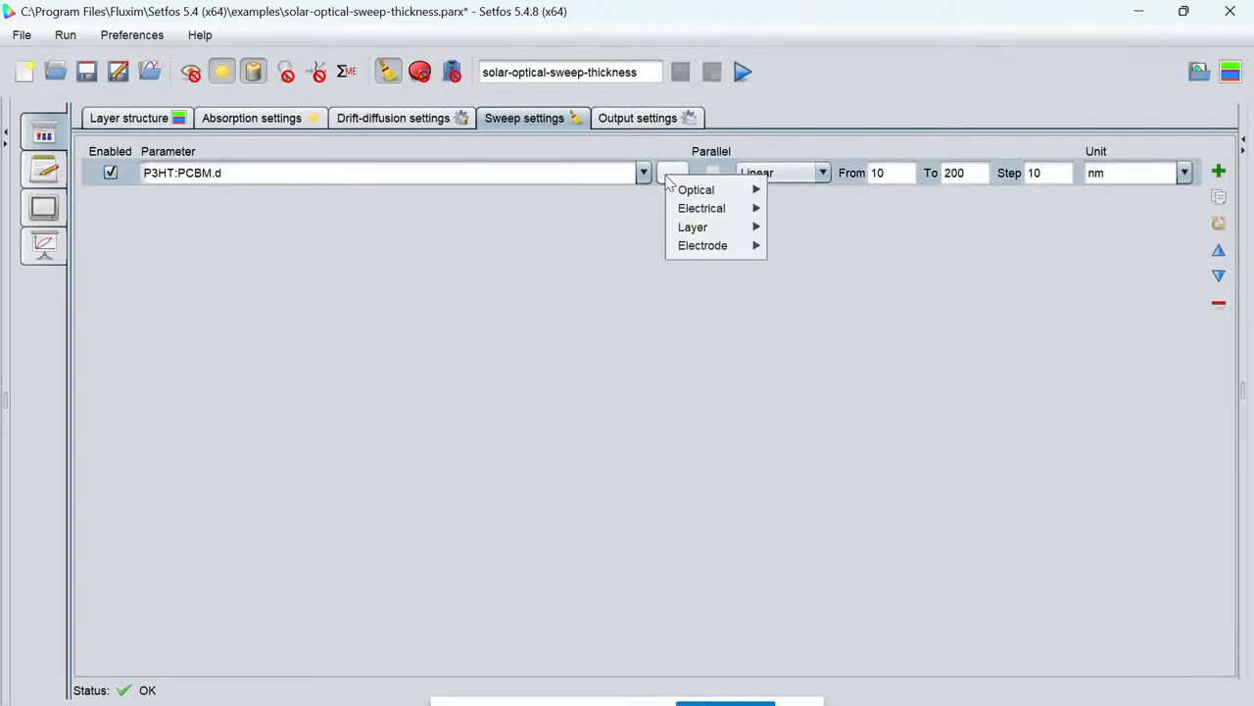
mouse_move(716, 207)
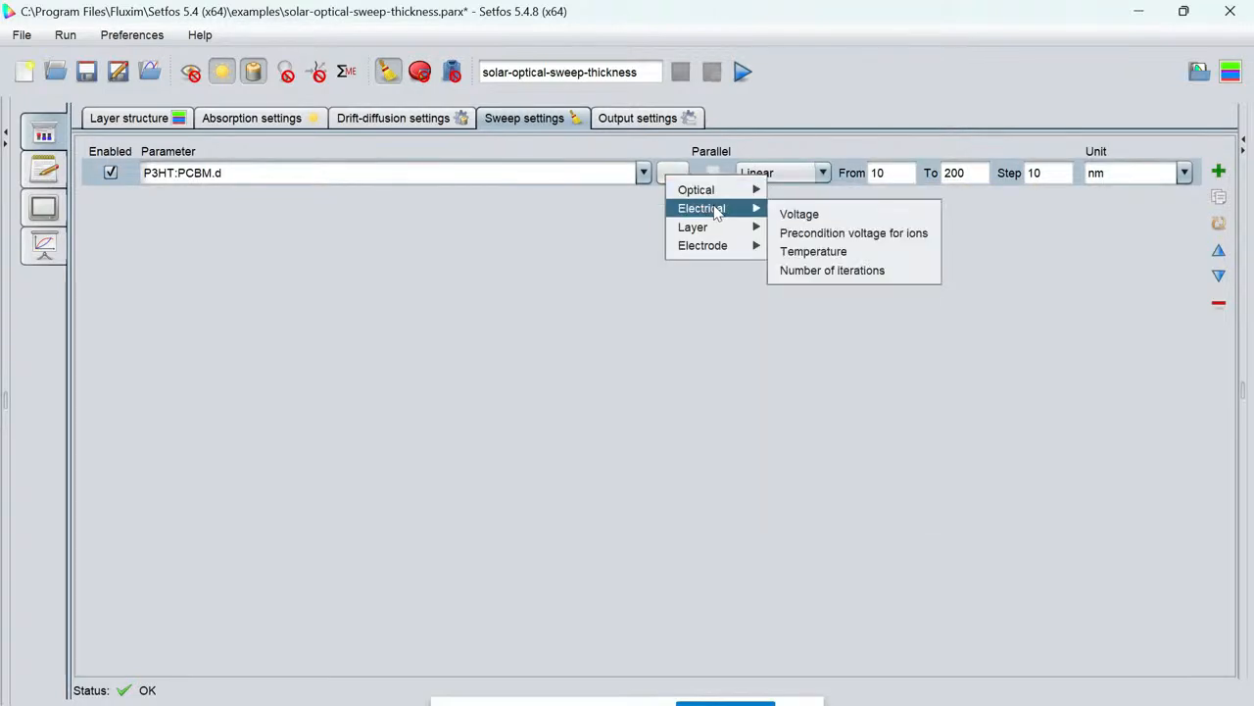
click(803, 216)
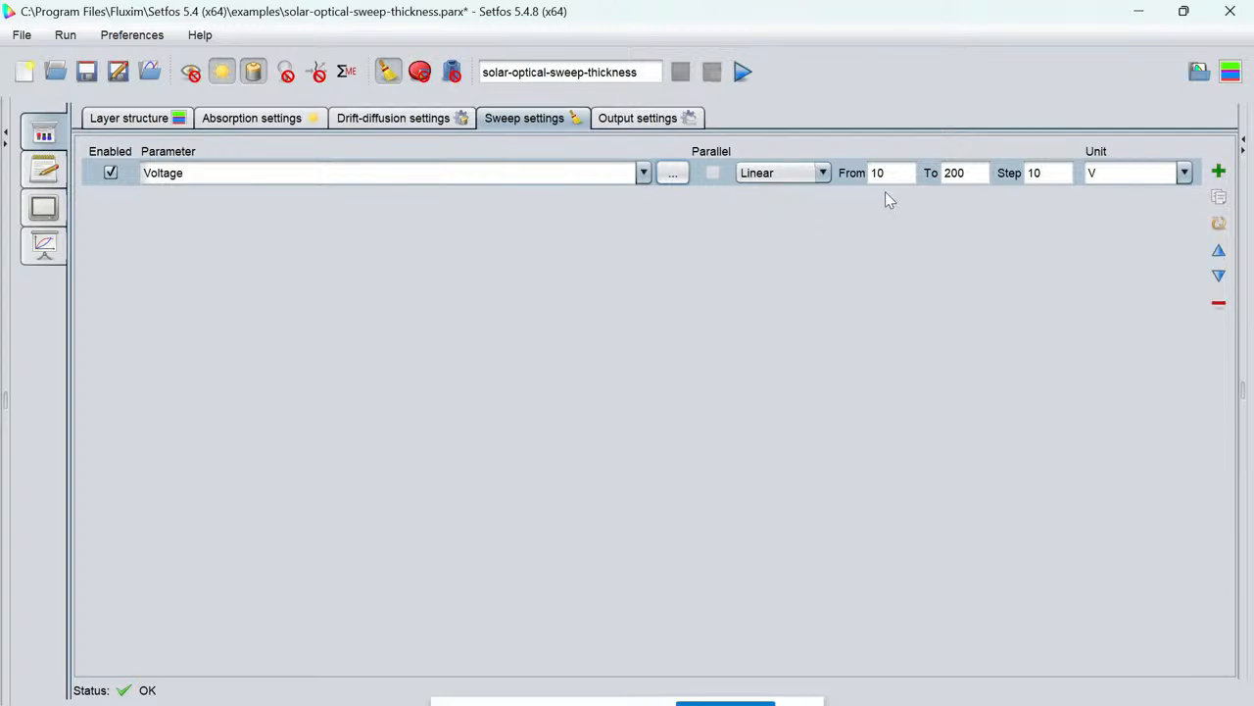
click(673, 174)
mouse_move(720, 224)
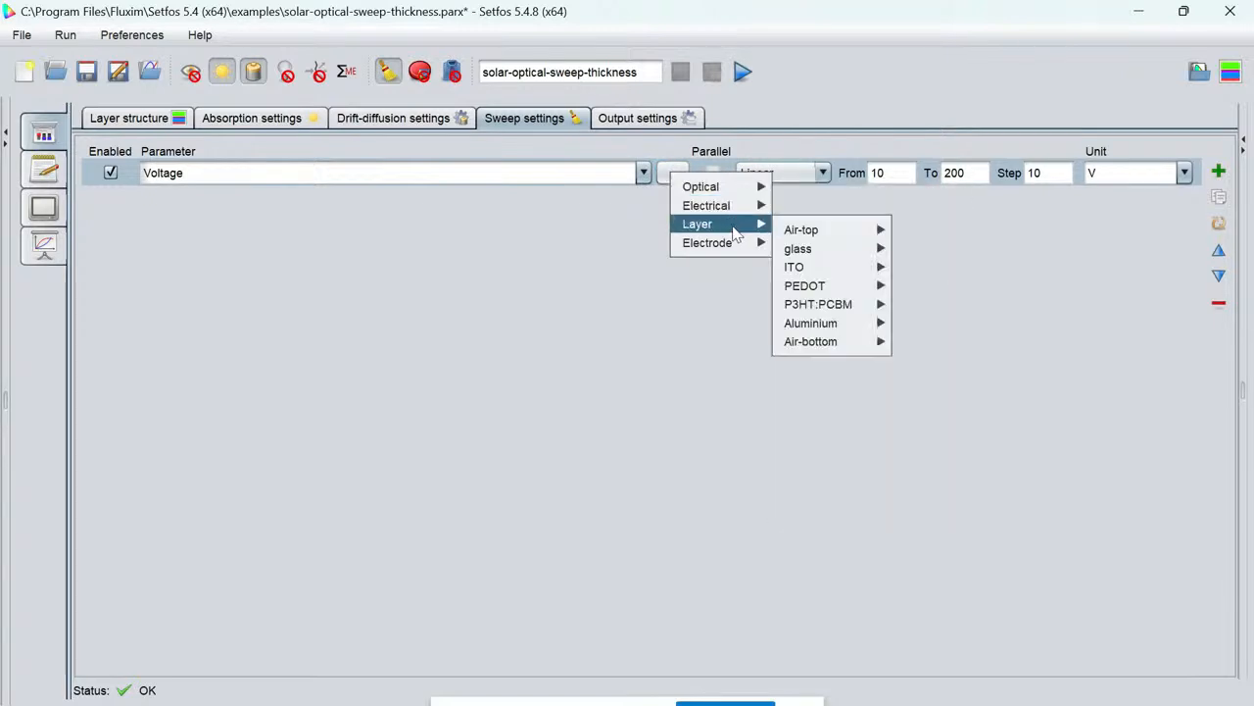
mouse_move(843, 304)
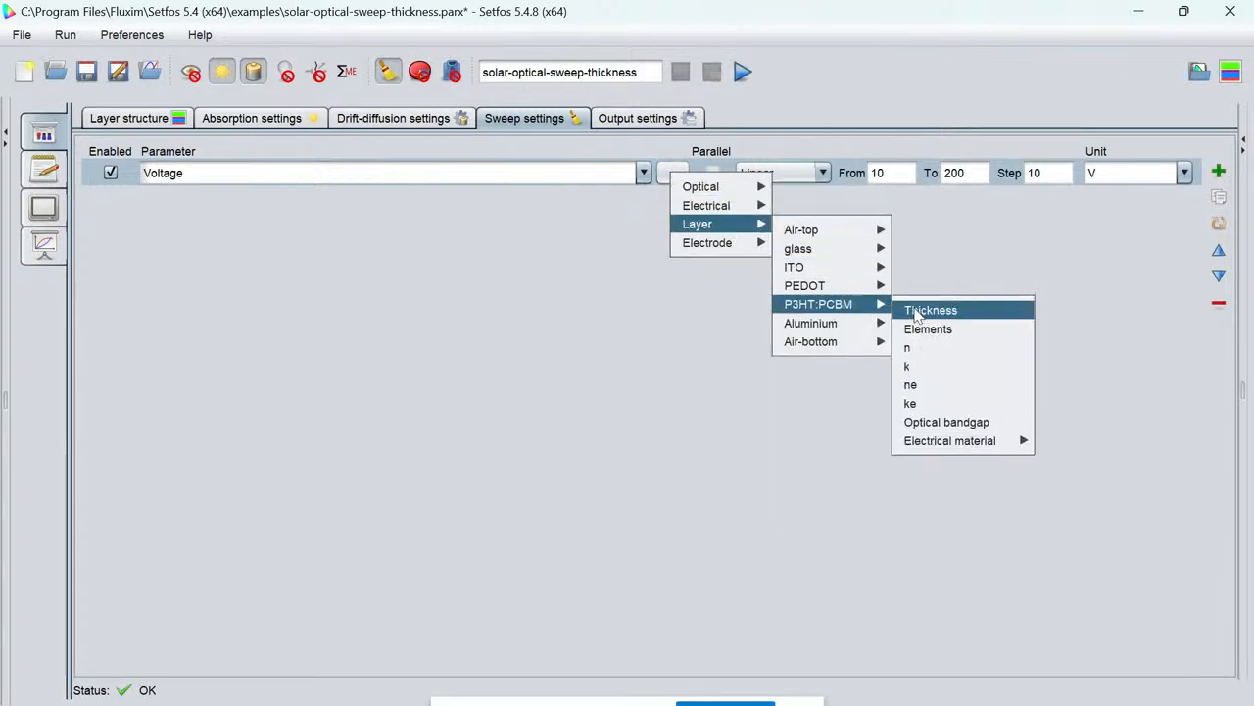
click(918, 312)
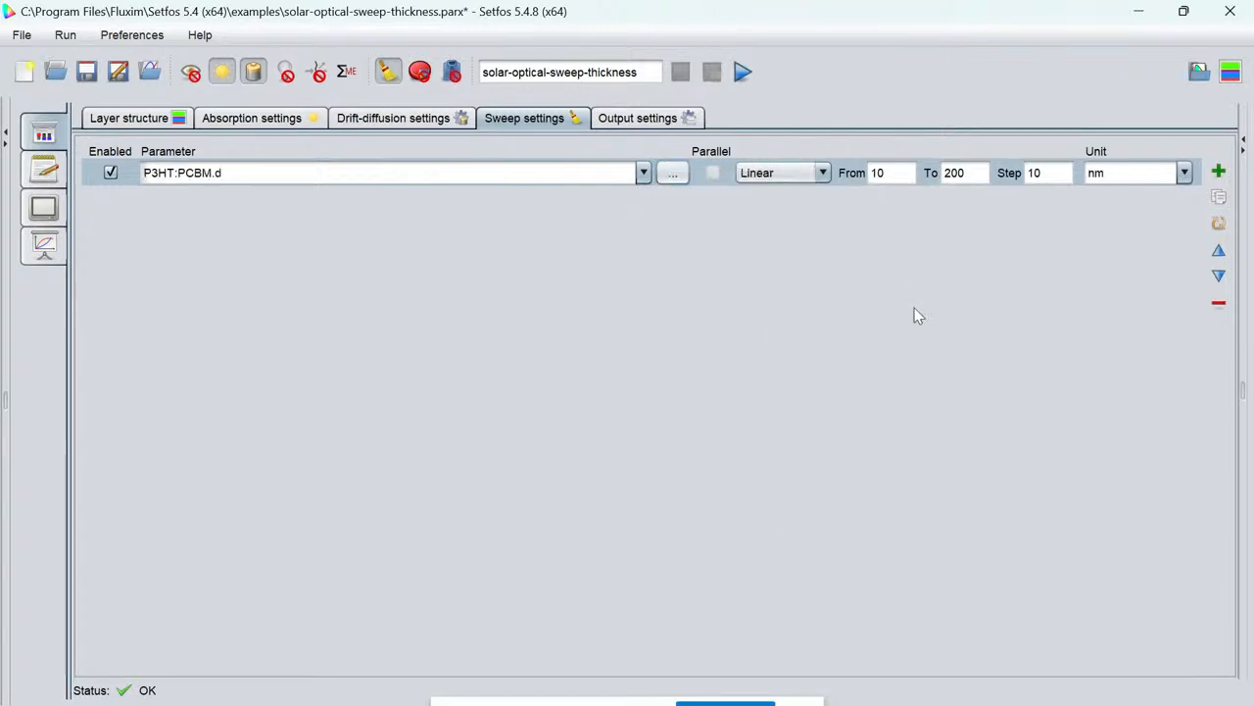
Add a second, linear sweep of the Voltage from -1 to 1 V.
click(1218, 172)
click(673, 200)
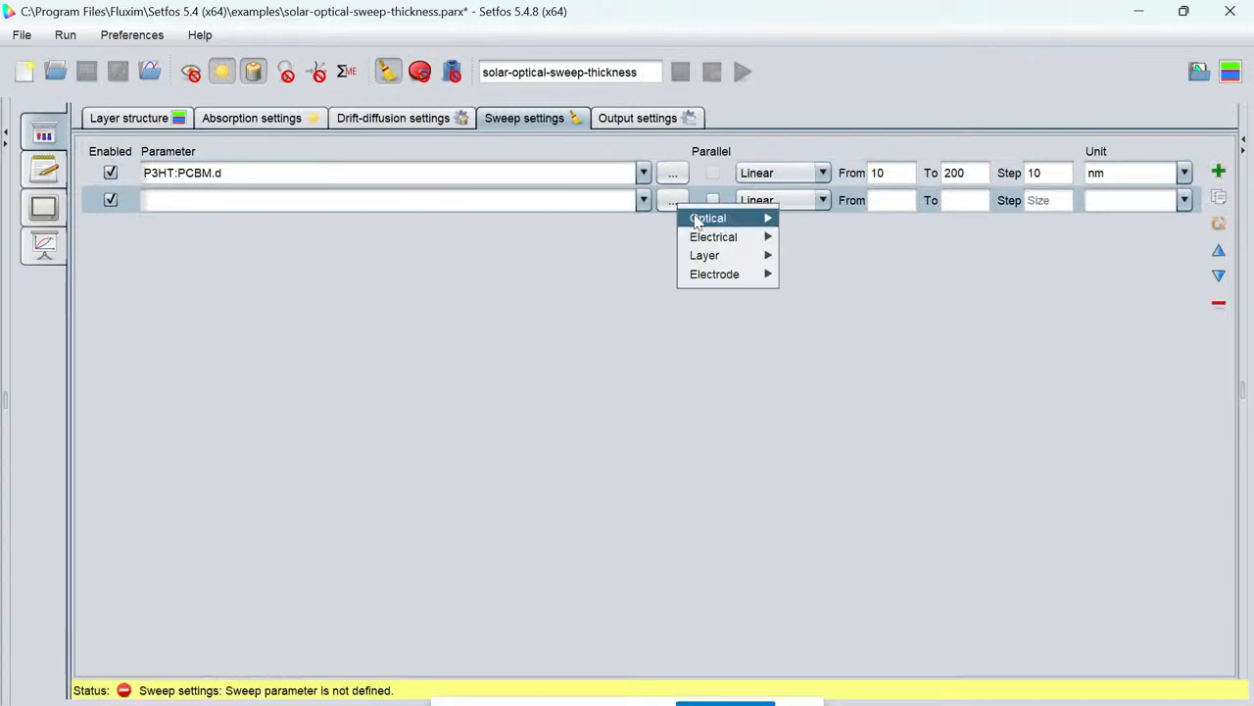
mouse_move(720, 237)
click(812, 242)
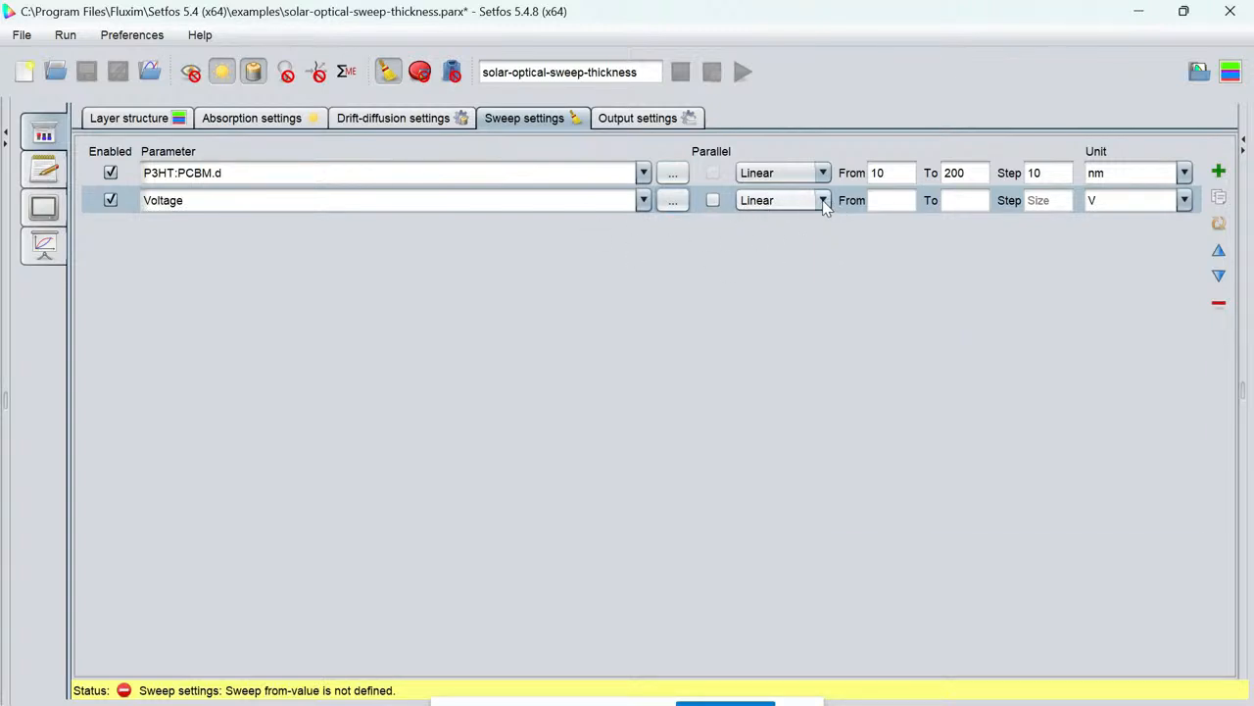
click(876, 200)
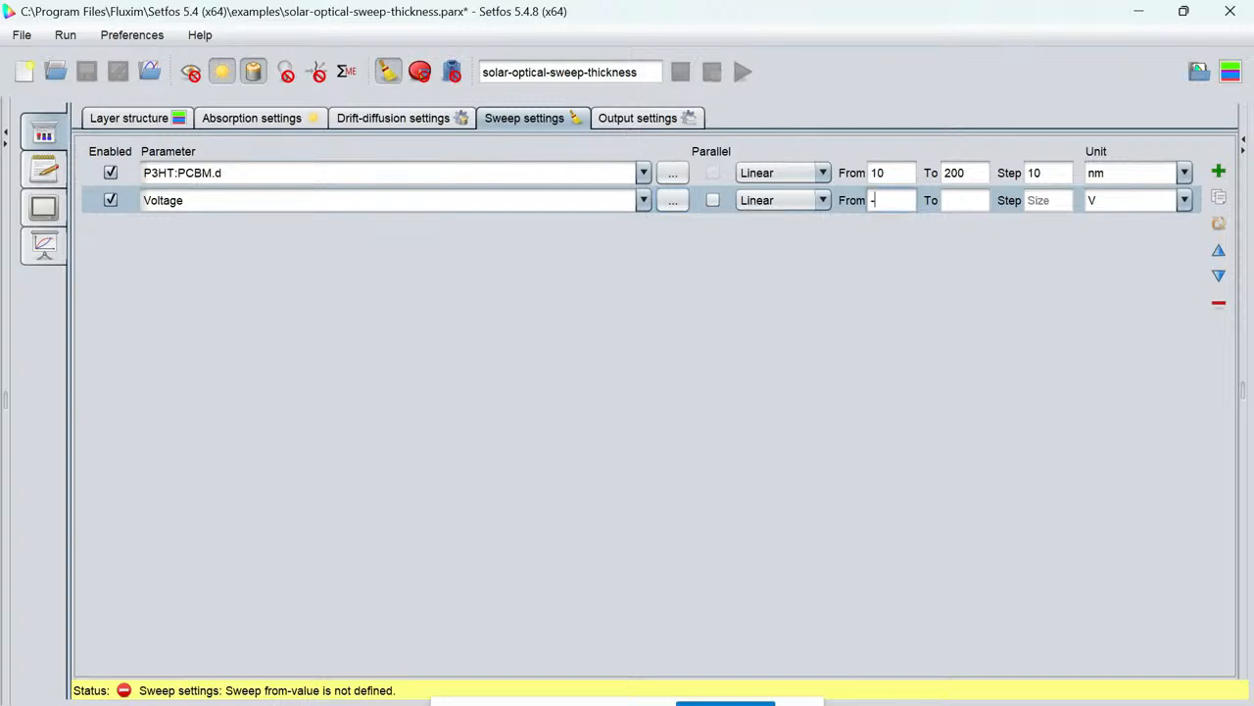
click(958, 200)
text(1)
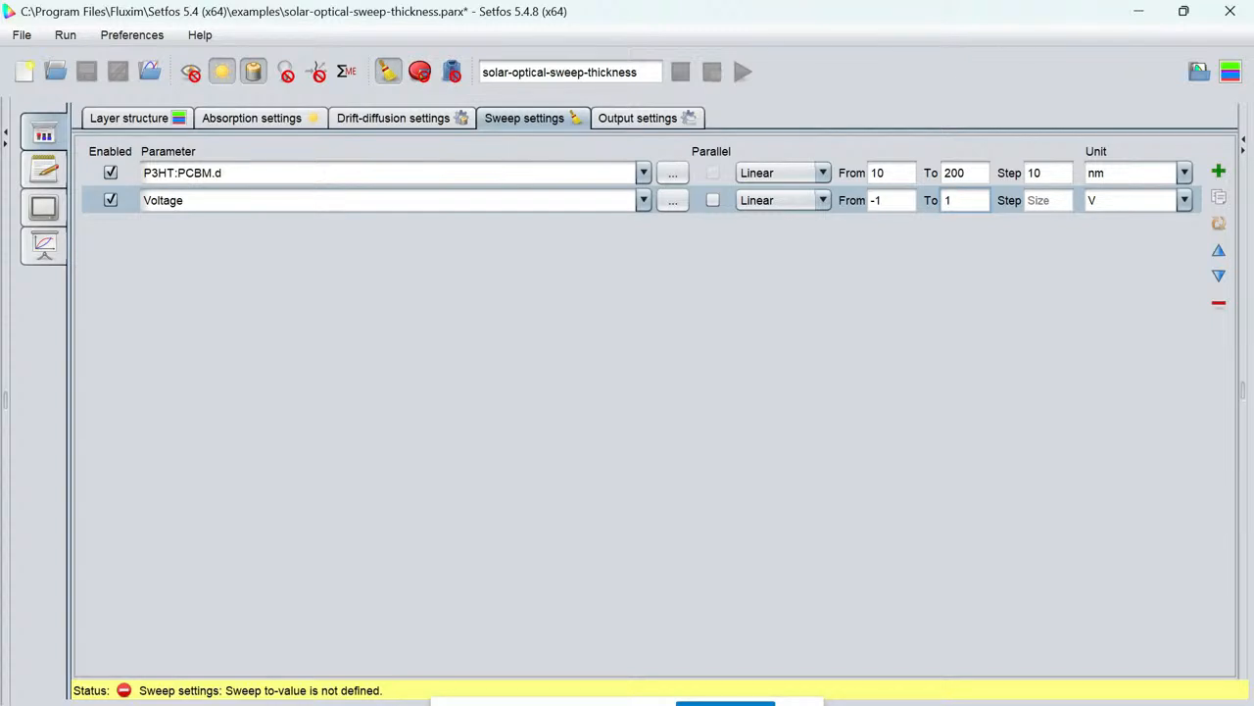
Reduce the source voltage in the drift-diffusion settings by removing its leading digit.
click(406, 125)
click(455, 317)
key(Left)
key(BackSpace)
Set the step size of the voltage sweep to 0.1 V.
click(541, 121)
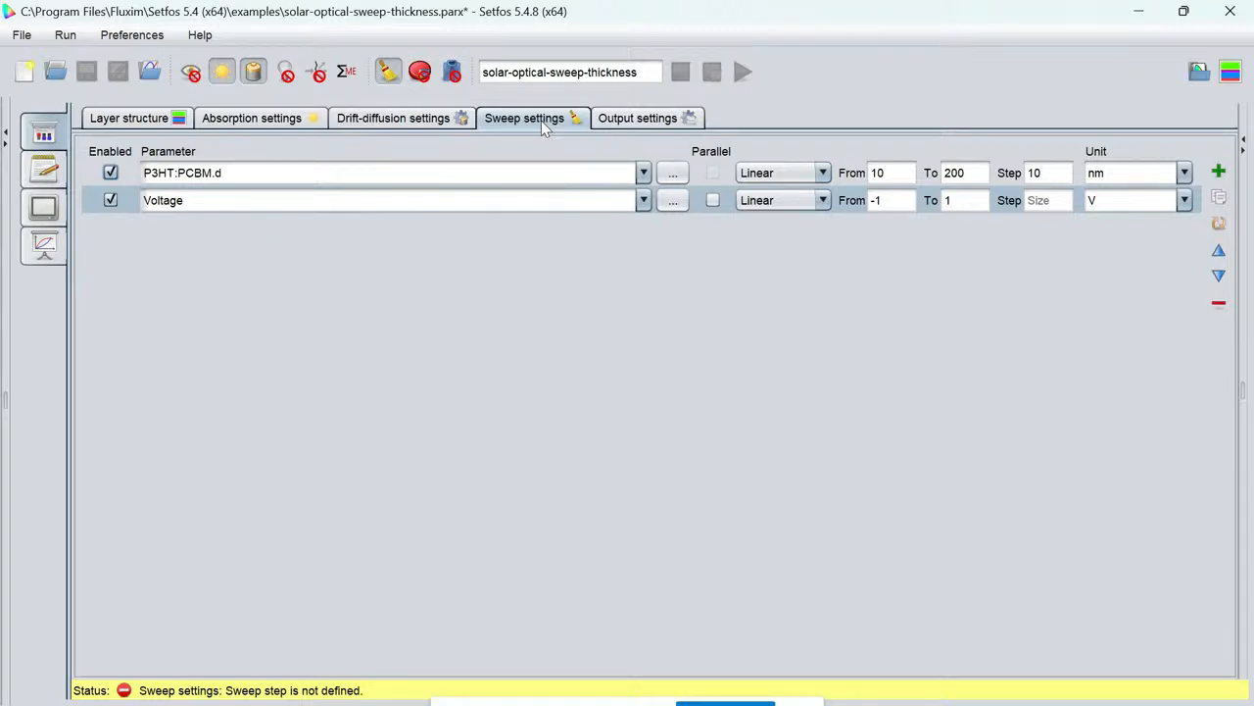
click(1048, 201)
text(0.1)
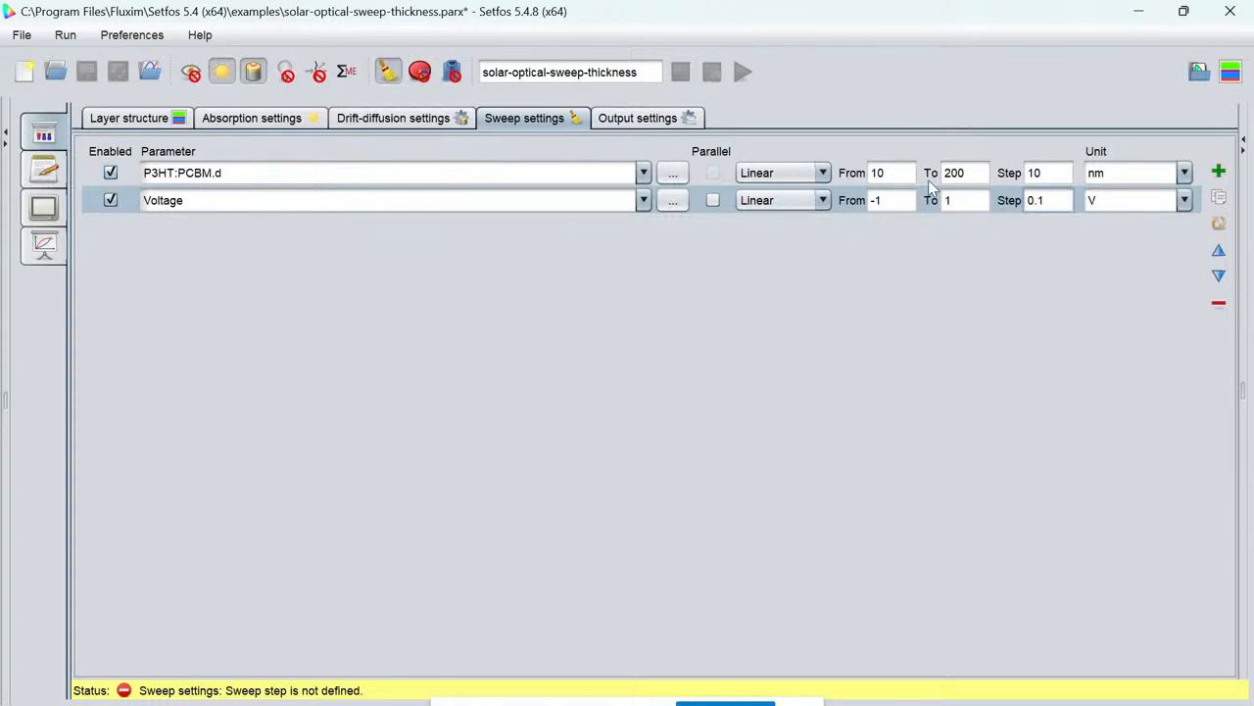
Rename the simulation as solar-optical-sweep-thickness-iv and run it.
click(642, 72)
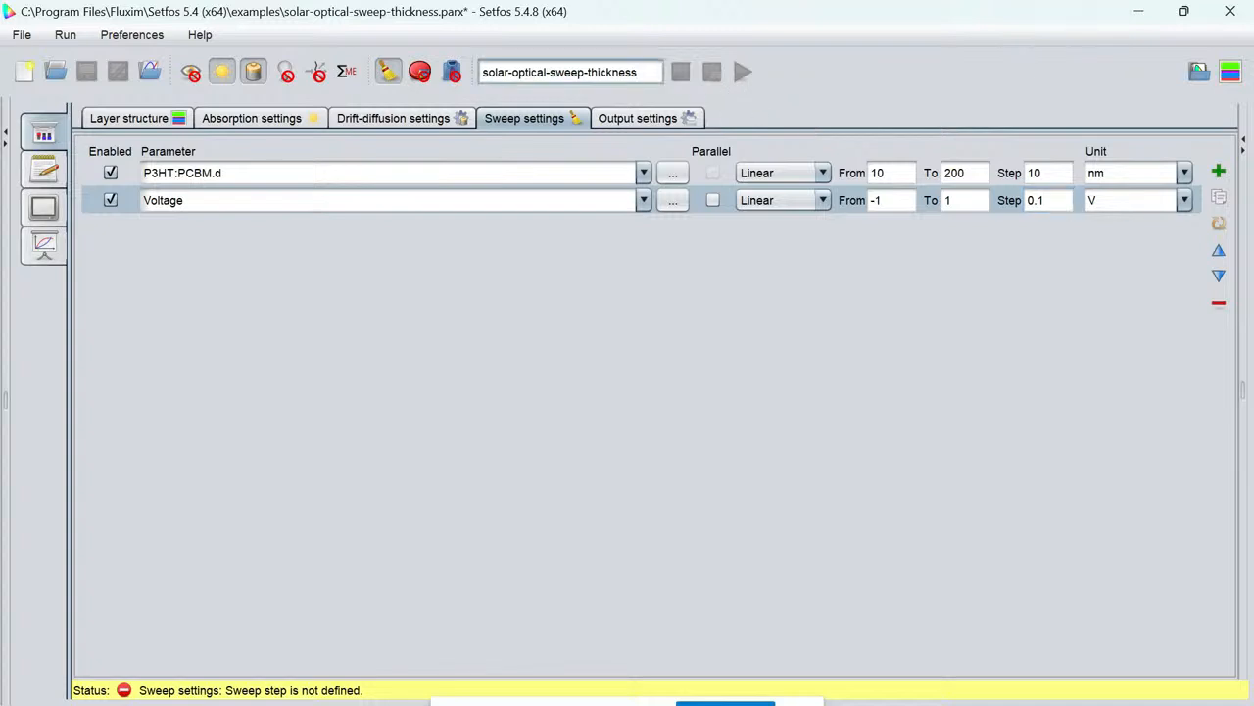
text(-iv)
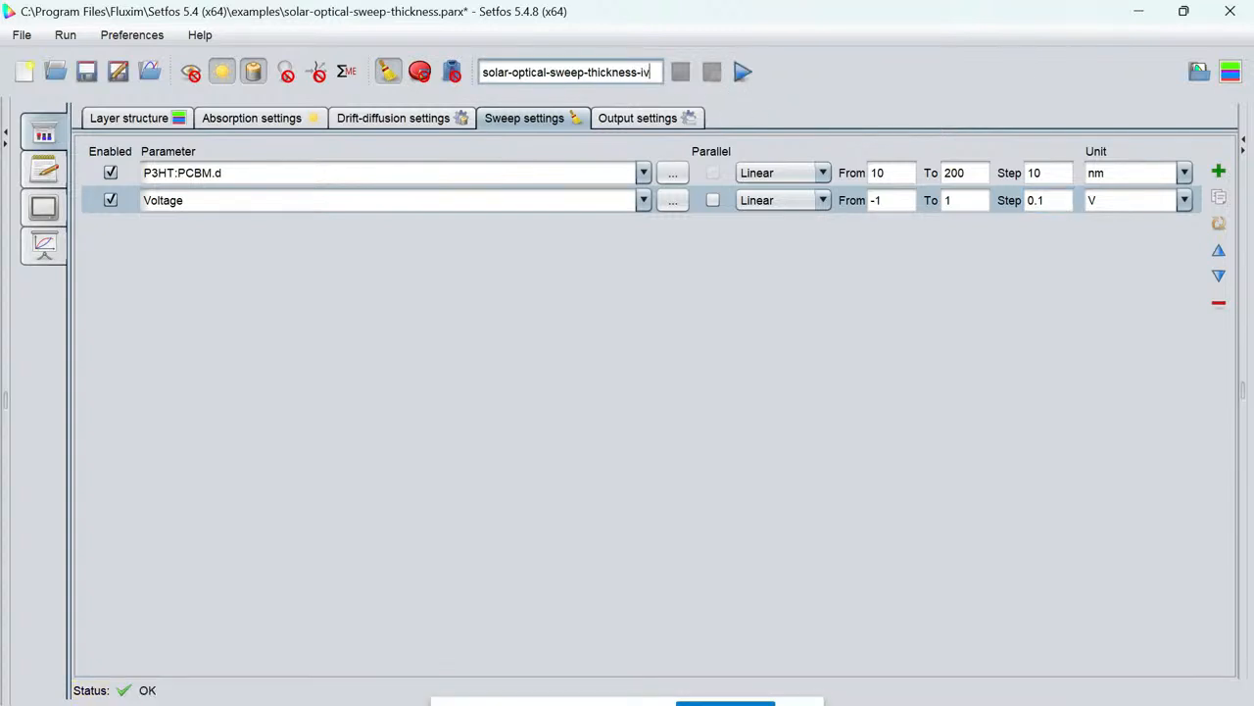
click(743, 74)
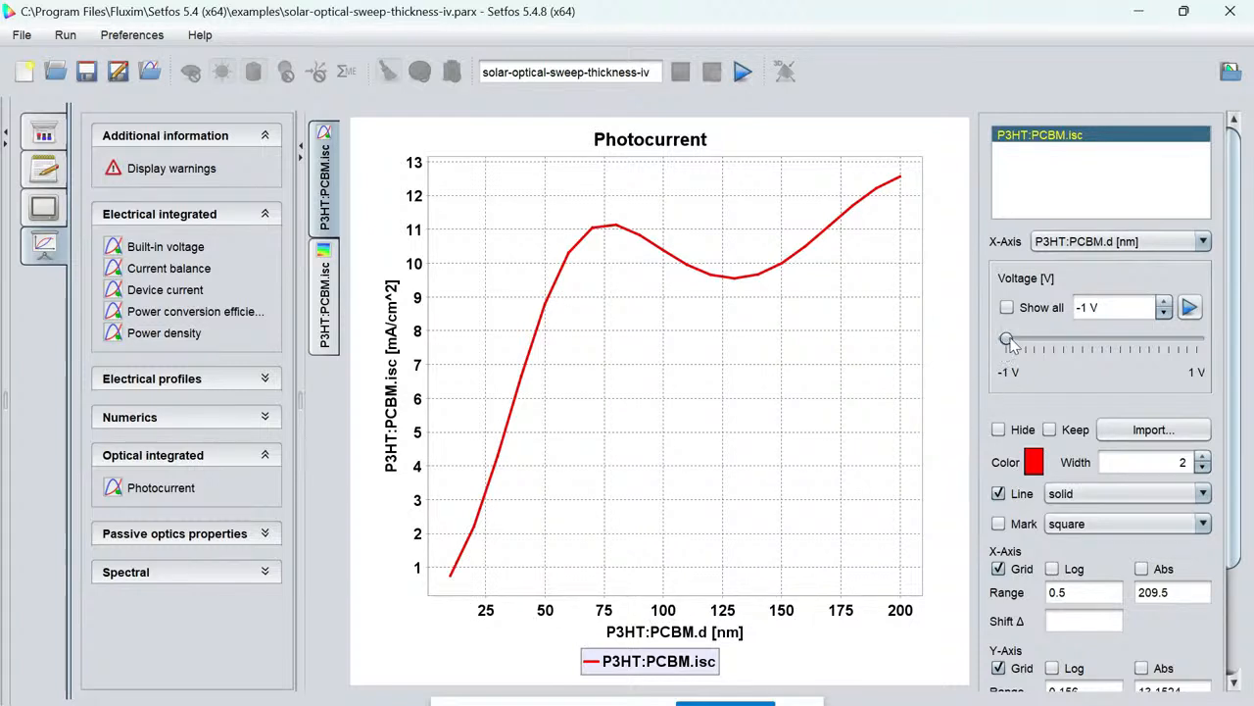
Examine the photocurrent and device current against P3HT:PCBM thickness from -1 to 1 V, enlarging the low-current range of the device current plot.
drag(1010, 347, 1236, 344)
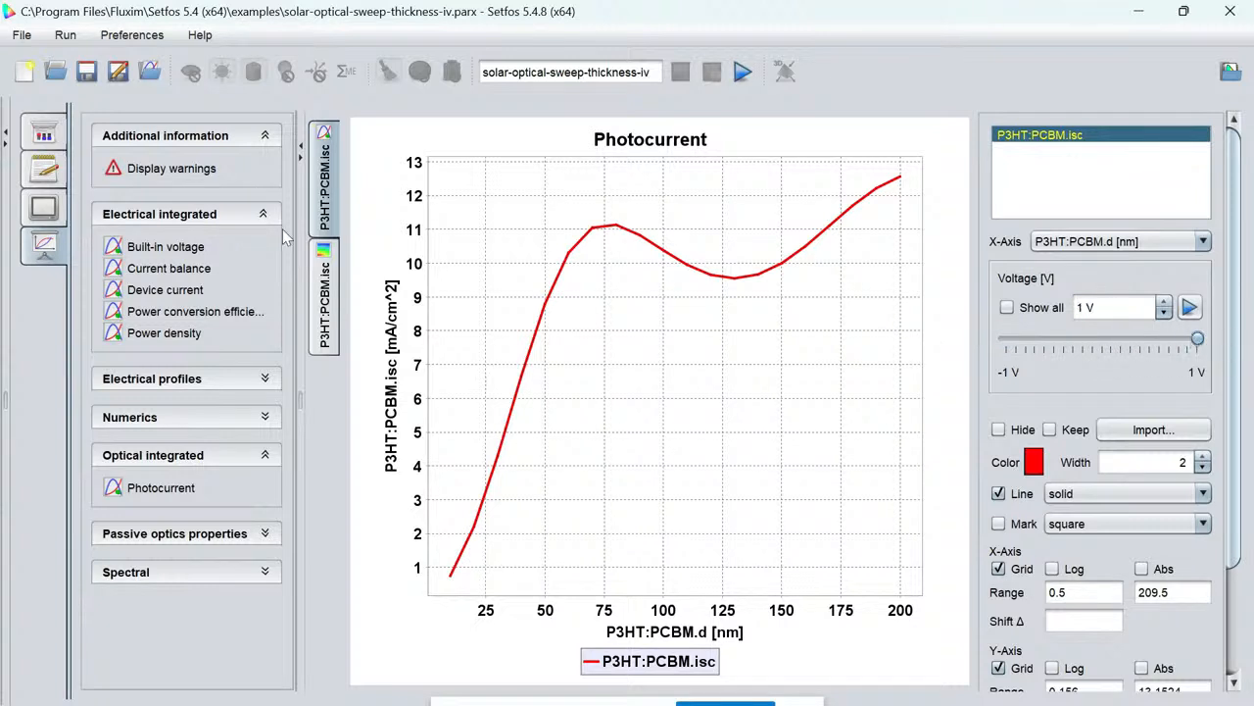
click(172, 294)
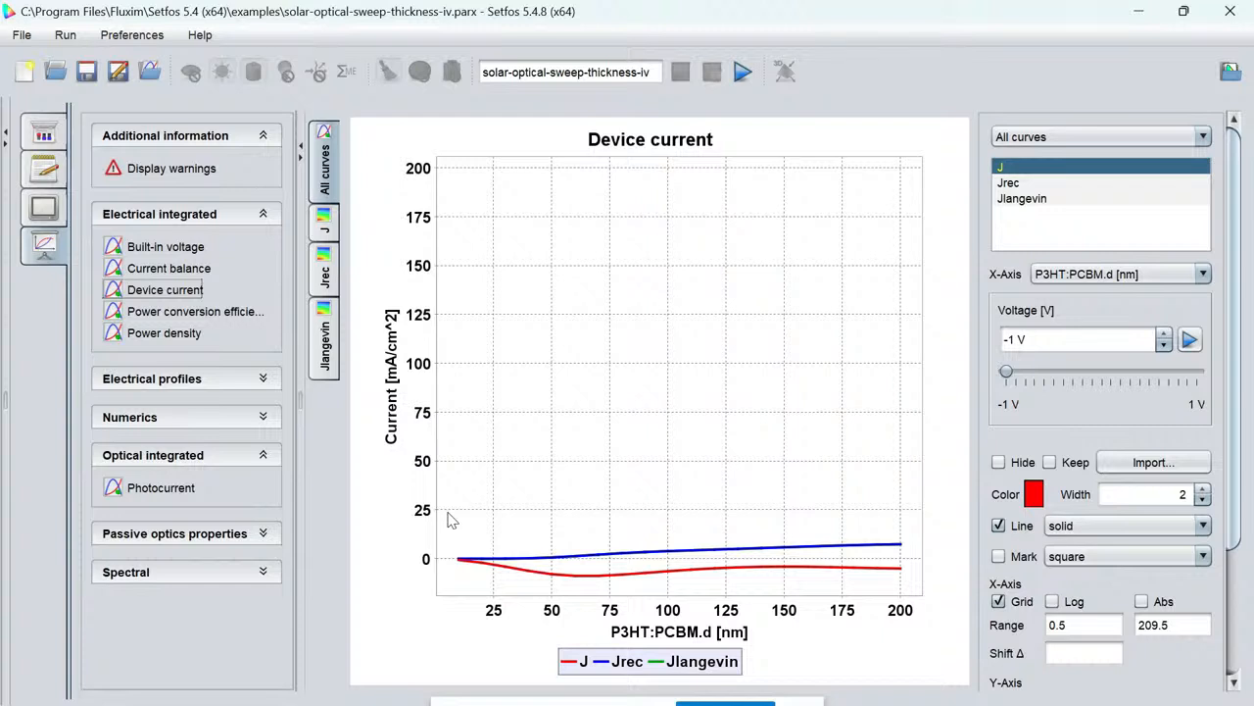
drag(442, 520, 936, 590)
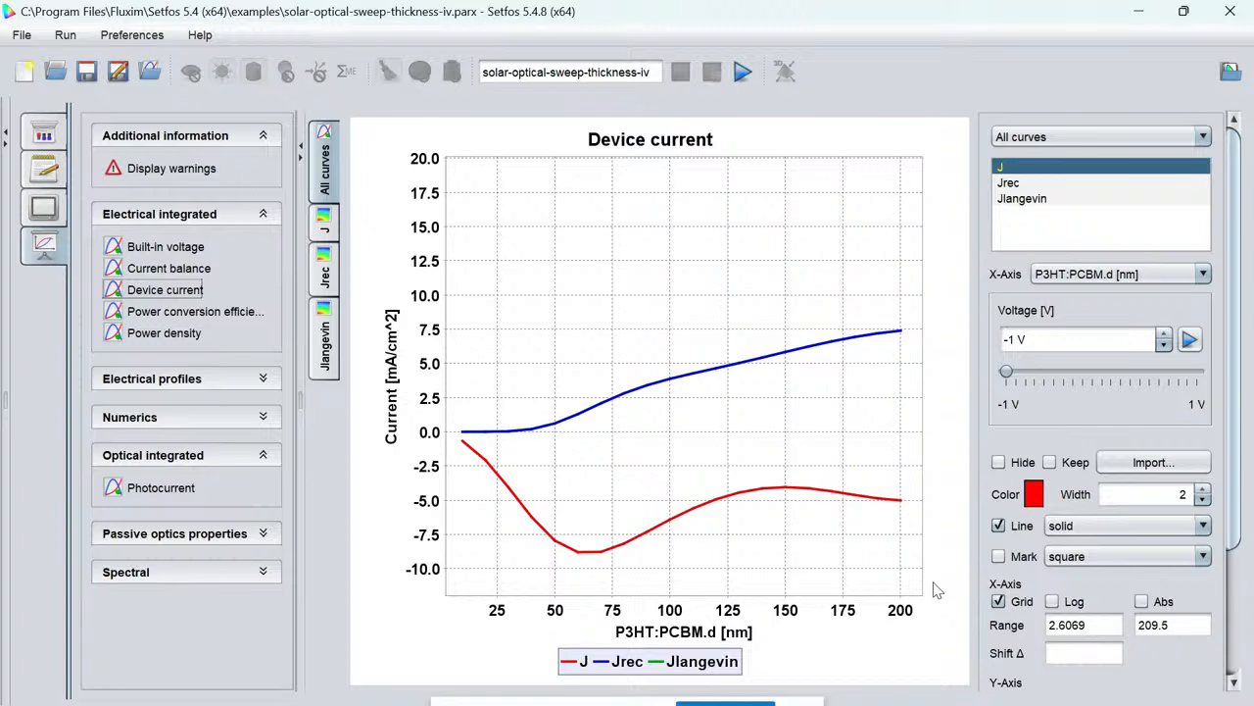
drag(1007, 371, 1233, 385)
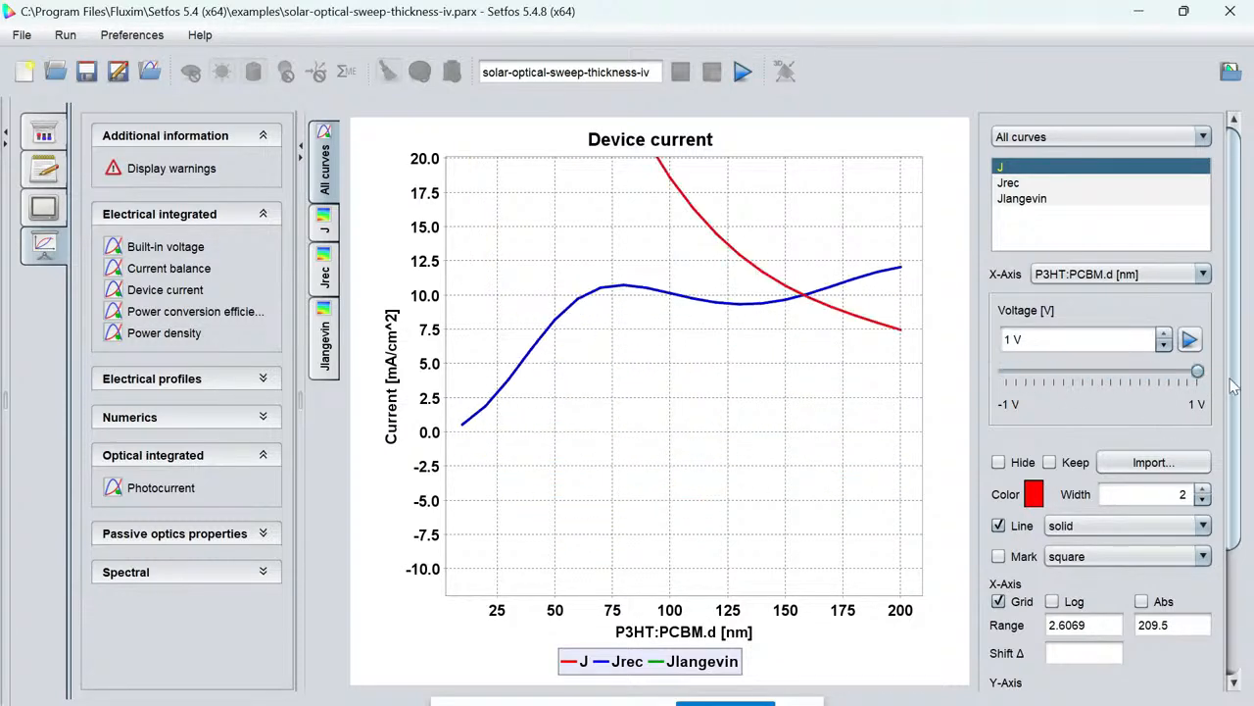
Zoom out both axes of the device current plot at 1 V.
right_click(765, 370)
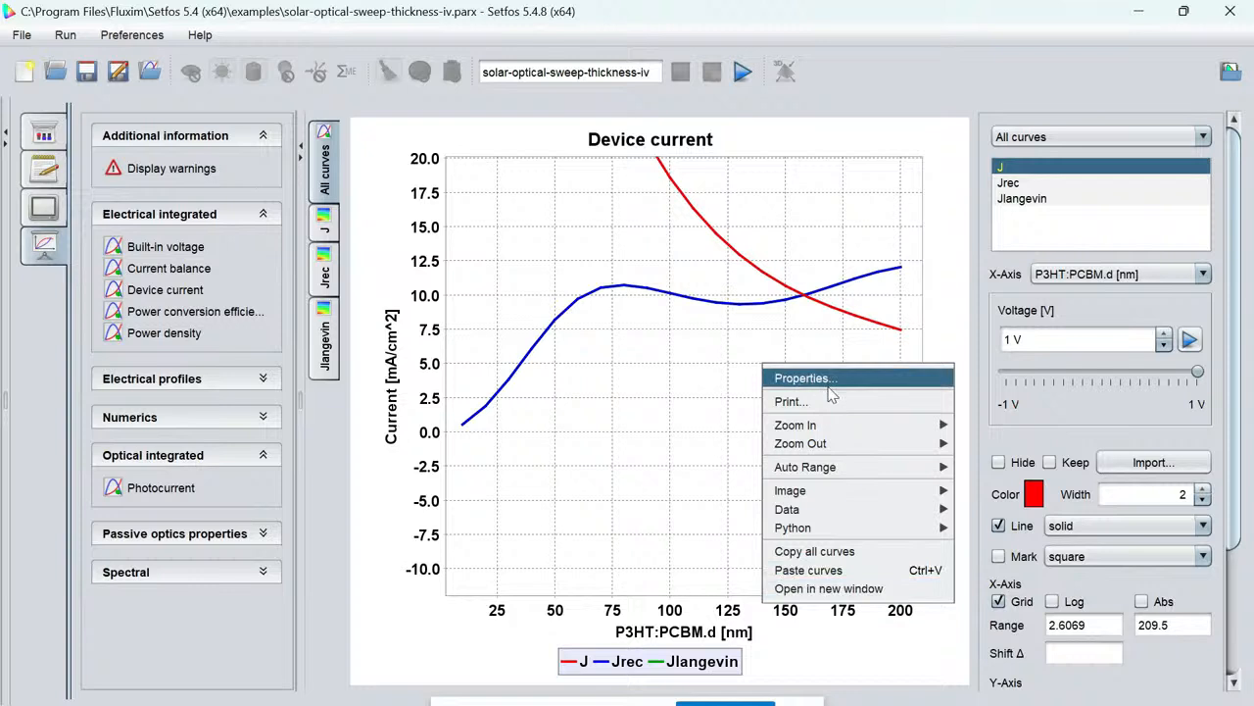
mouse_move(926, 443)
click(964, 443)
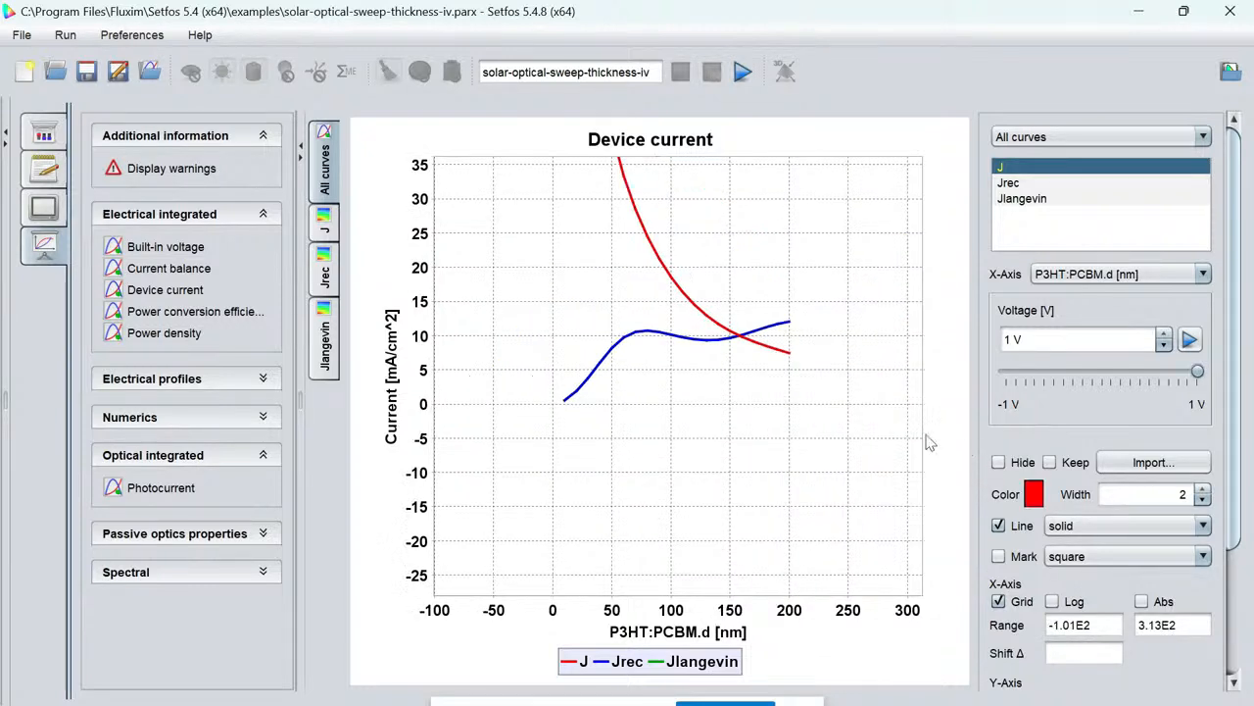
Zoom in on both axes of the device current plot at 1 V.
right_click(731, 402)
mouse_move(868, 463)
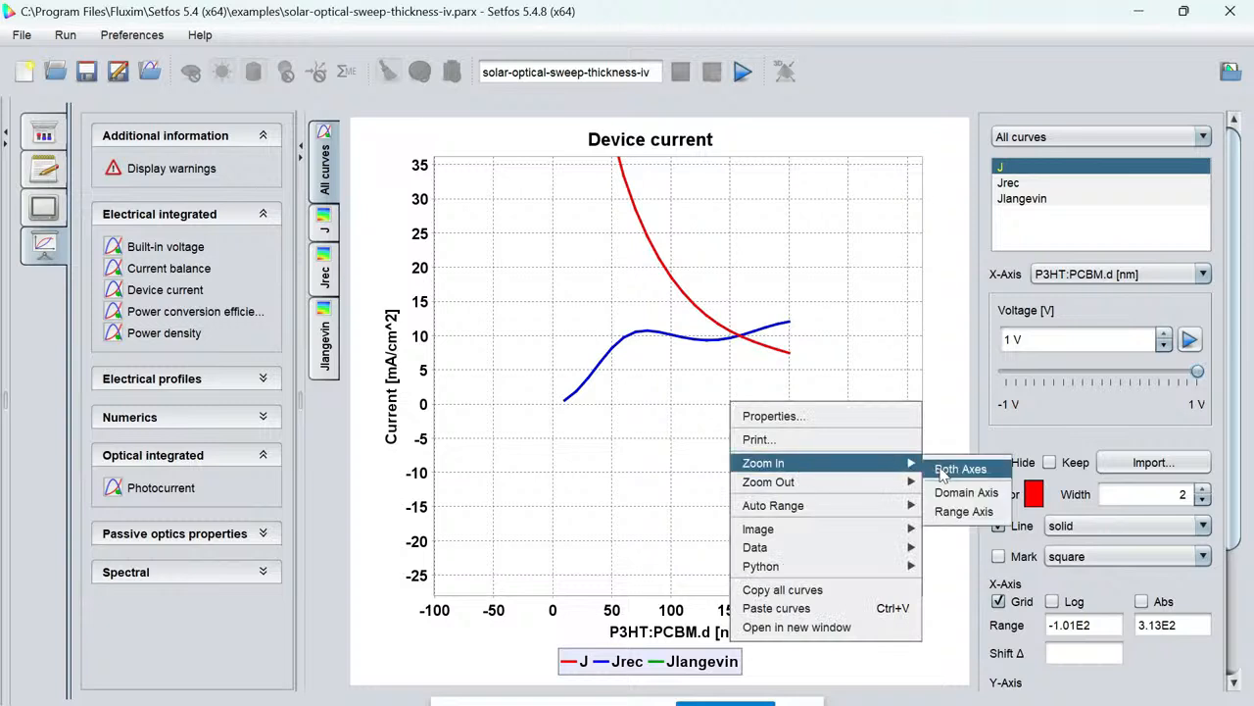
click(940, 472)
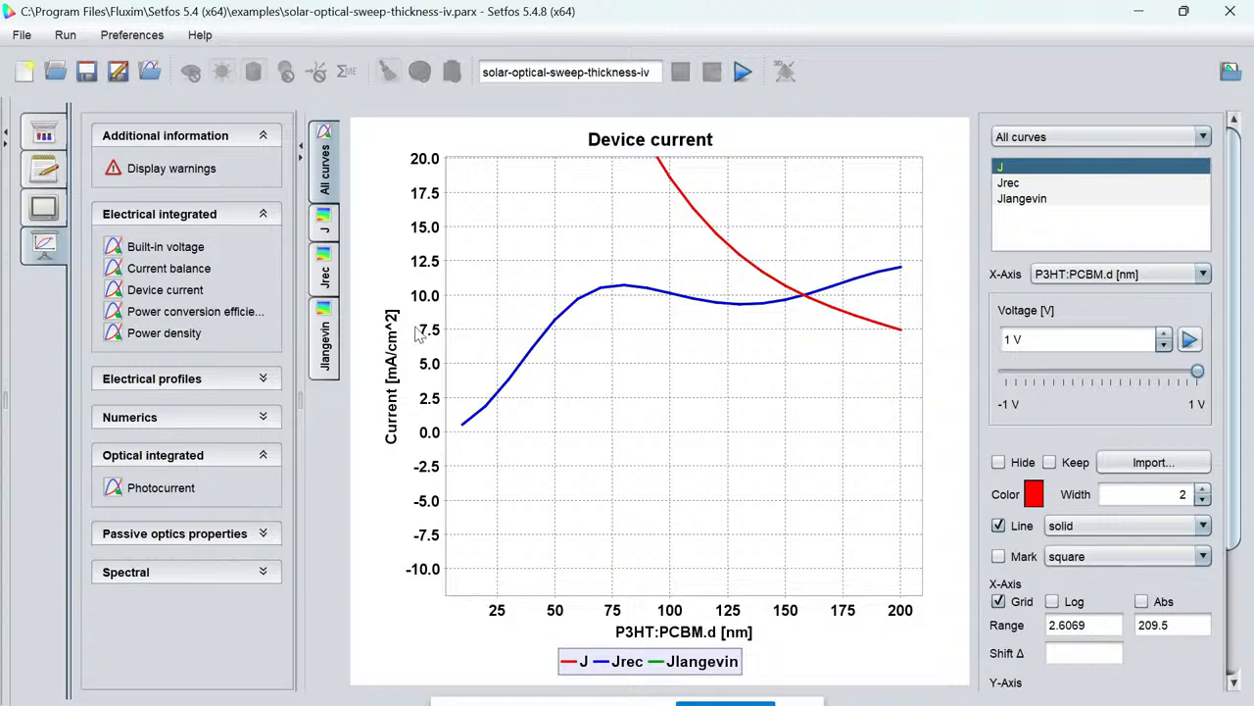
Review the device current across the voltage sweep and the power conversion efficiency against P3HT:PCBM thickness.
click(147, 292)
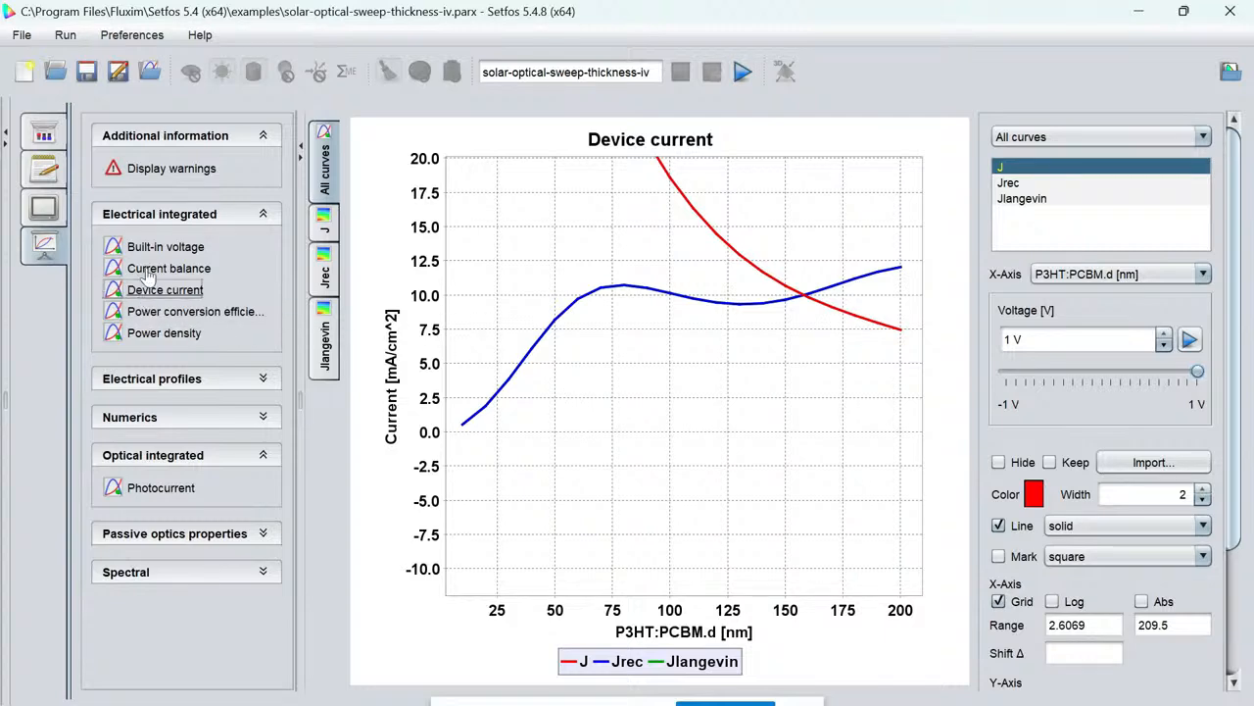
click(157, 270)
click(149, 291)
click(1197, 372)
mouse_move(1197, 374)
mouse_down()
mouse_move(977, 380)
mouse_move(1220, 384)
mouse_up()
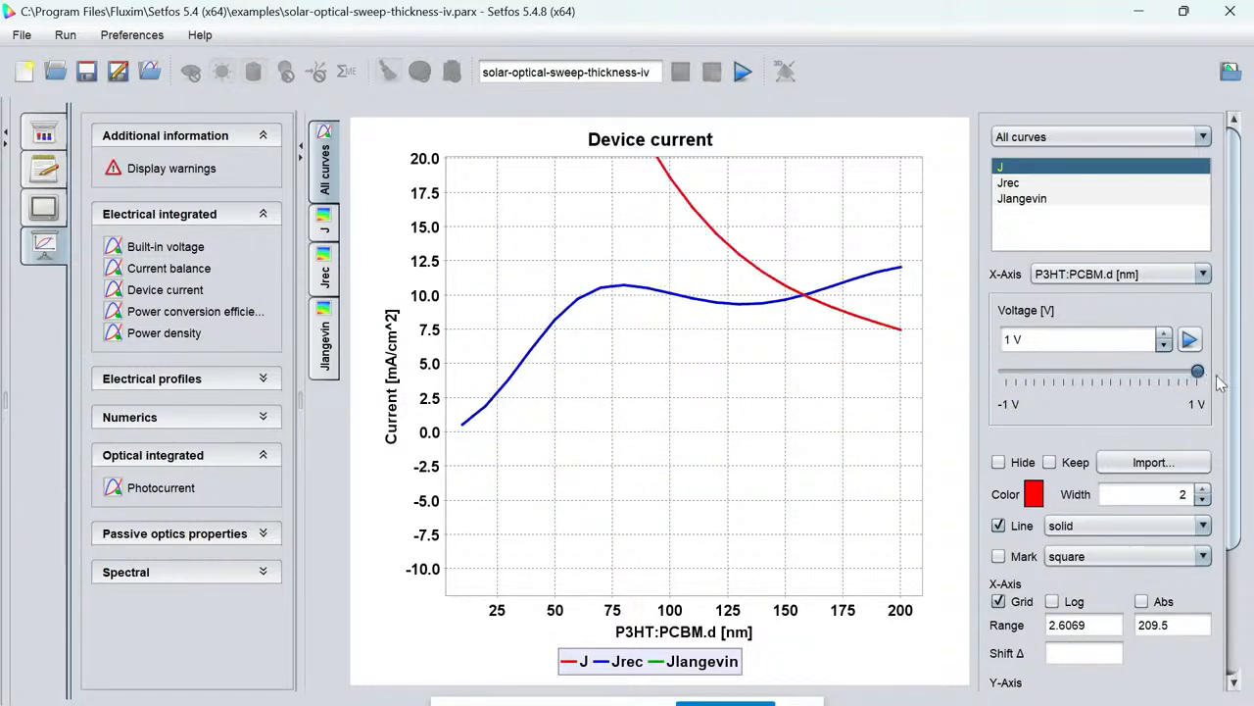
click(181, 312)
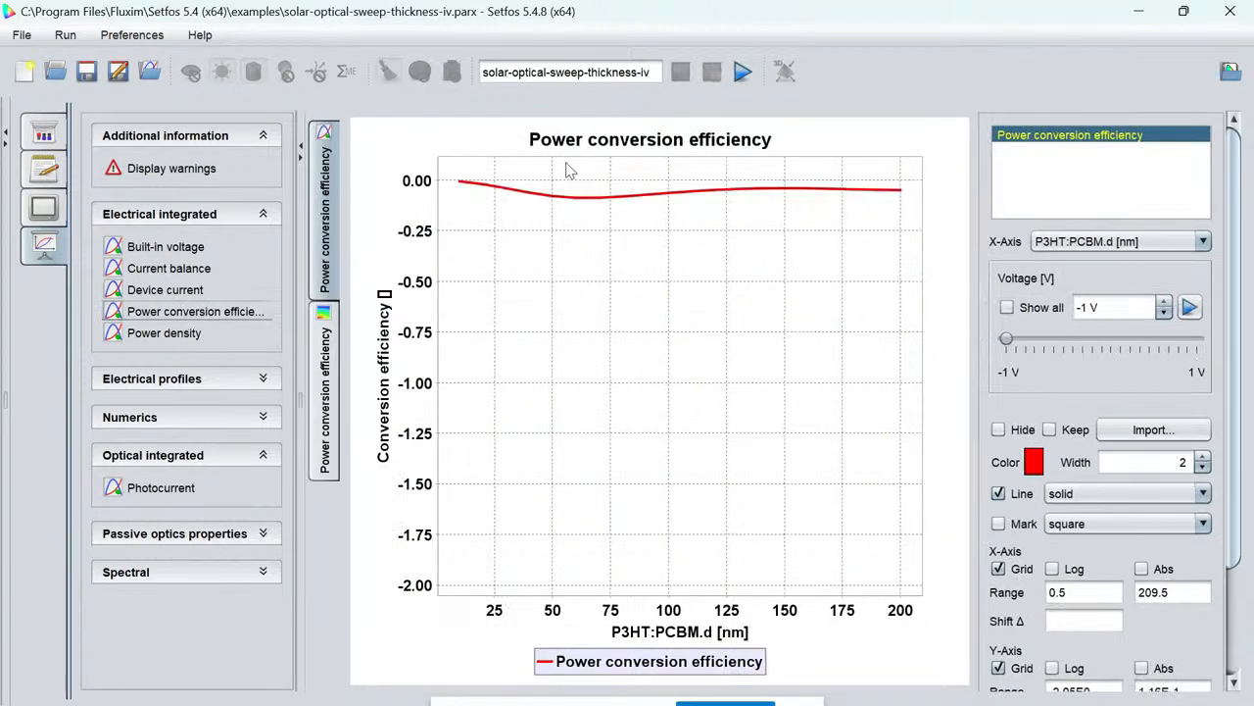
drag(1006, 338, 975, 343)
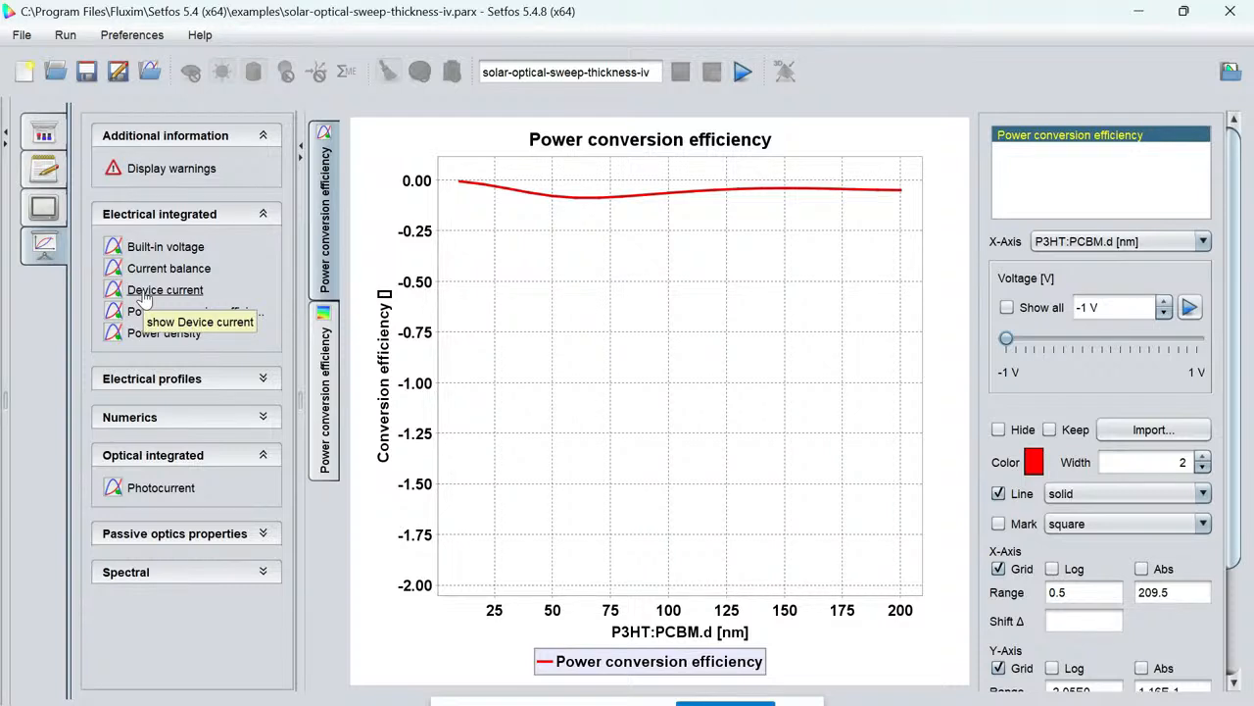
Examine the band diagram enlarged around the active layer, varying the voltage to -0.9 V and the P3HT:PCBM thickness to 140 nm.
click(165, 380)
click(163, 411)
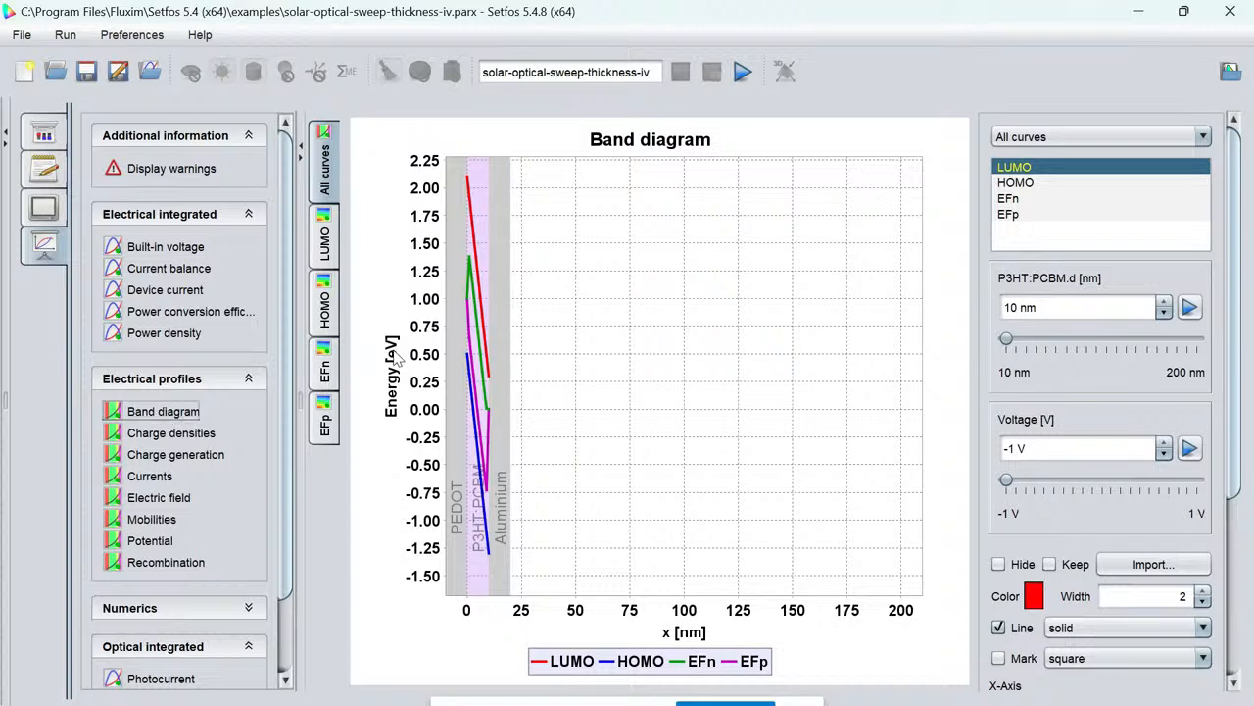
drag(453, 162, 525, 616)
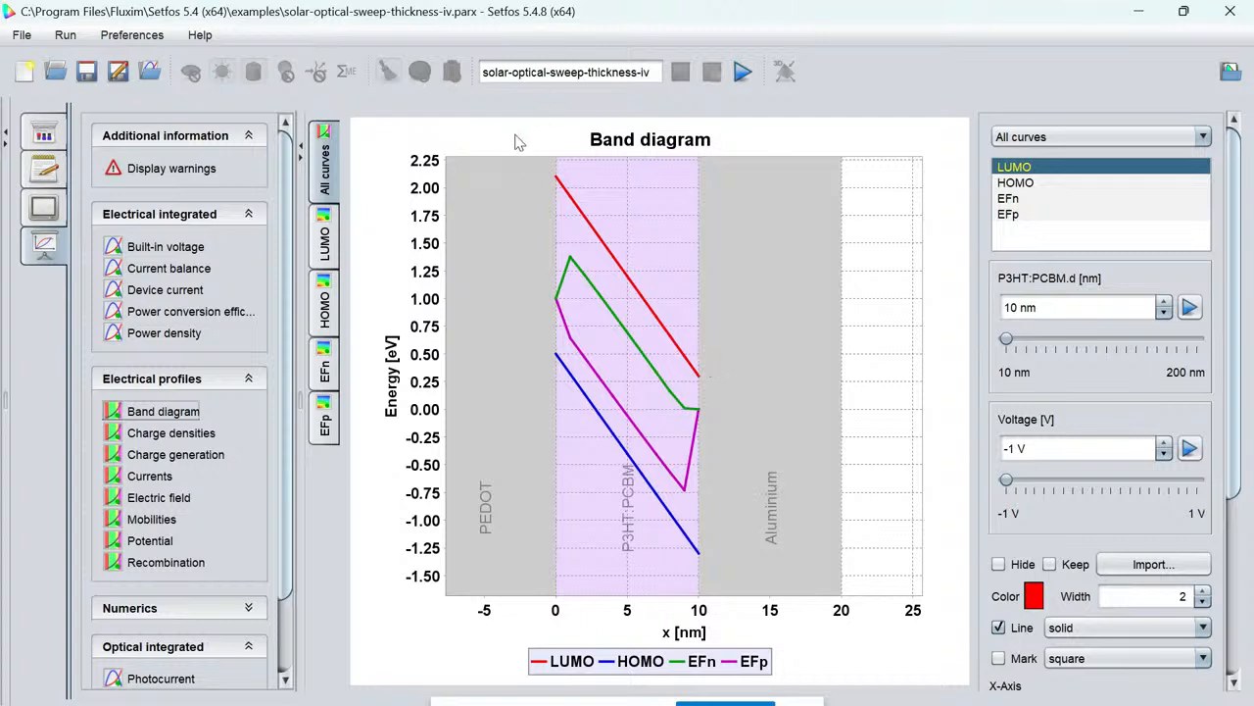
drag(520, 156, 813, 628)
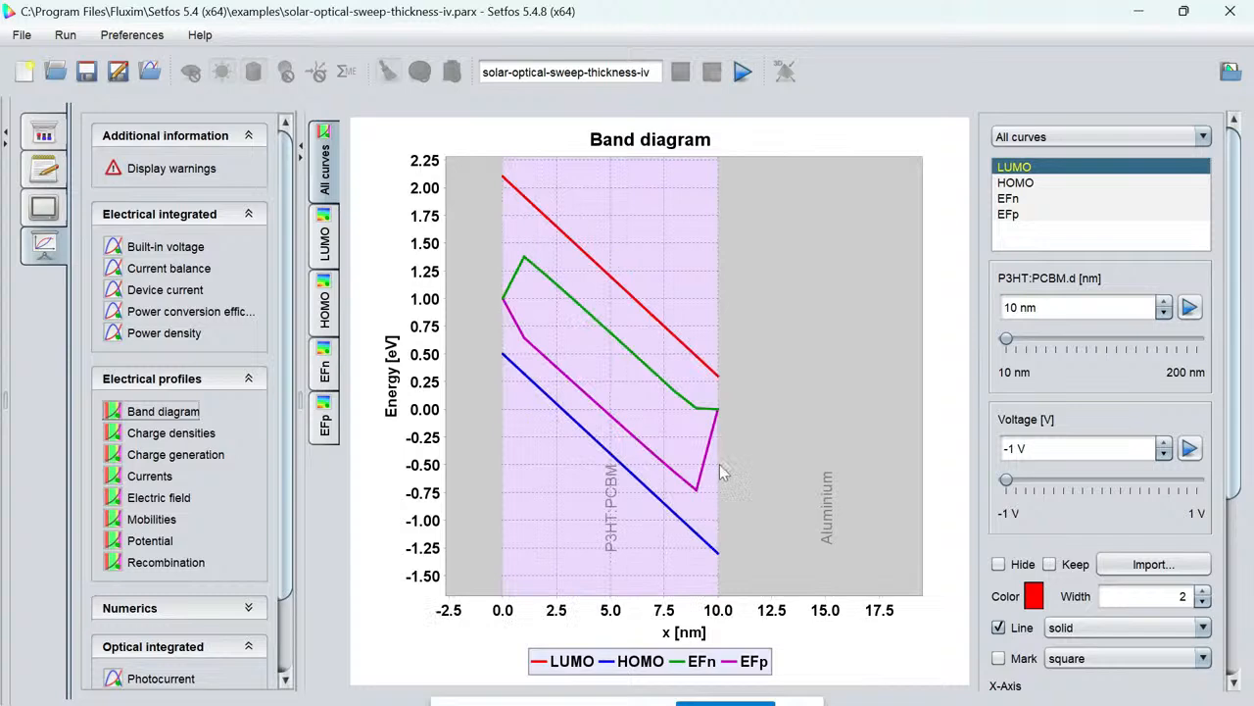
mouse_move(1006, 339)
mouse_down()
mouse_move(1221, 339)
mouse_move(1005, 339)
mouse_up()
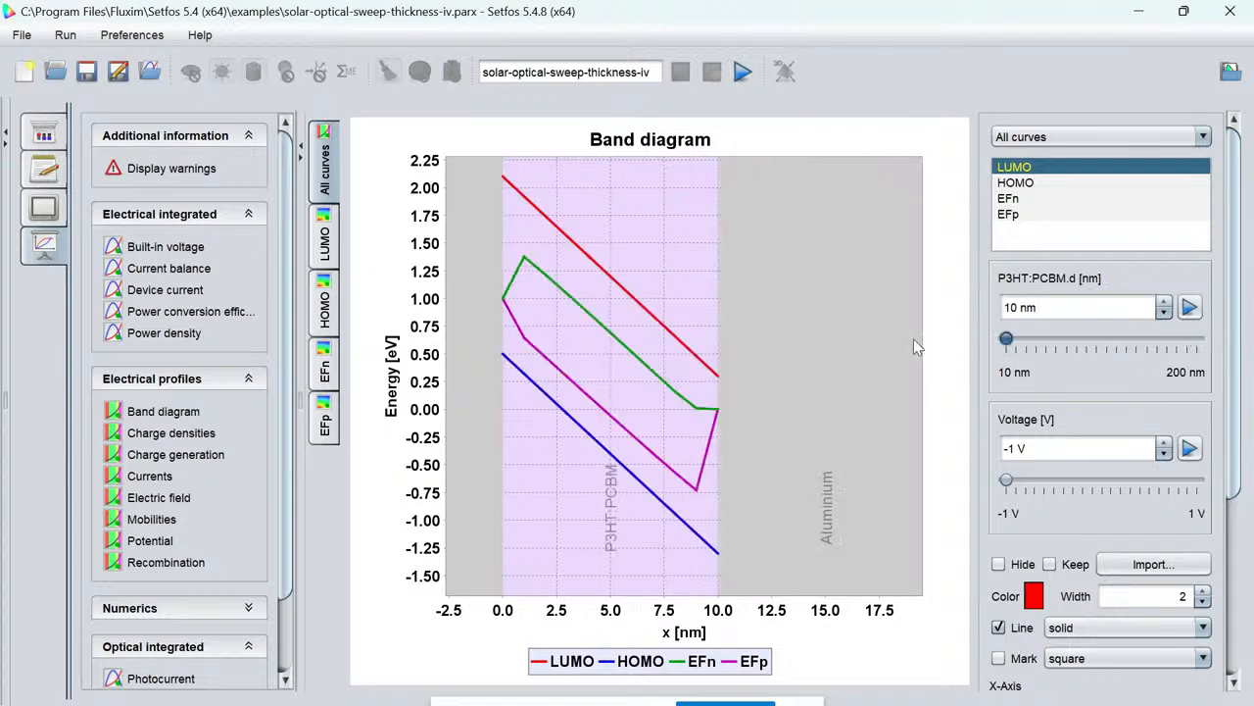
mouse_move(1009, 480)
mouse_down()
mouse_move(1224, 485)
mouse_move(992, 495)
mouse_move(1197, 490)
mouse_move(1015, 485)
mouse_up()
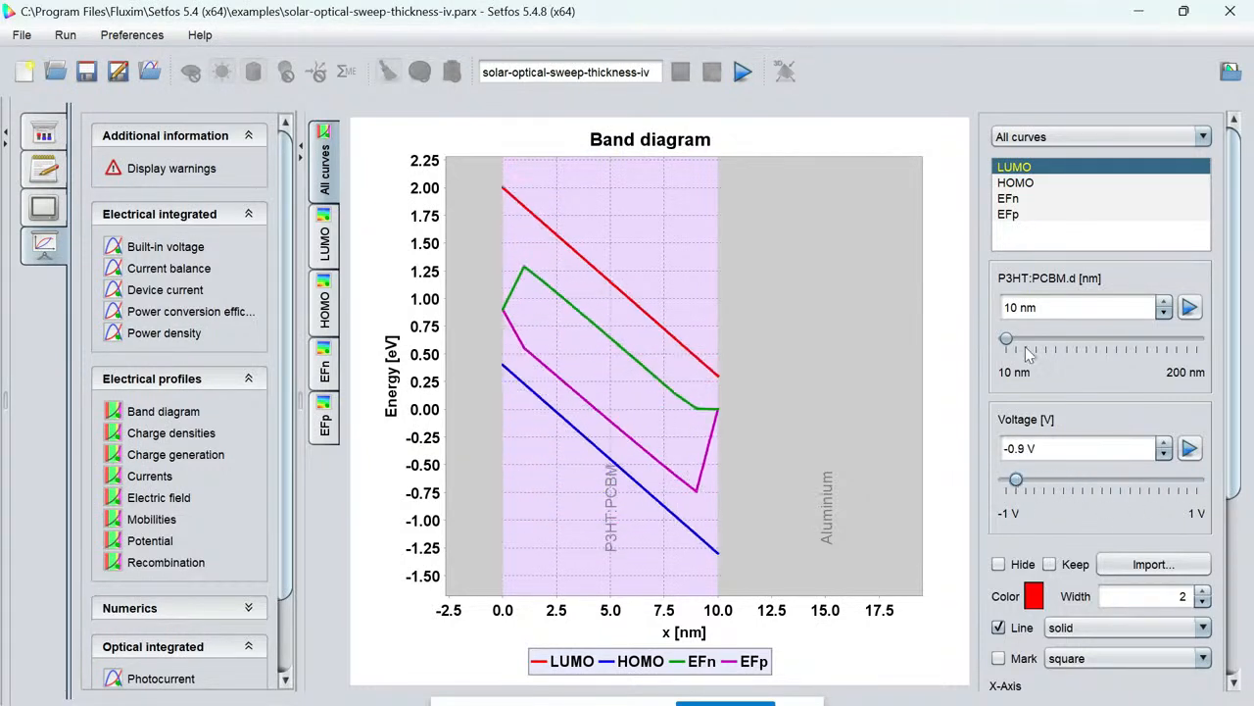
drag(1010, 343, 1142, 351)
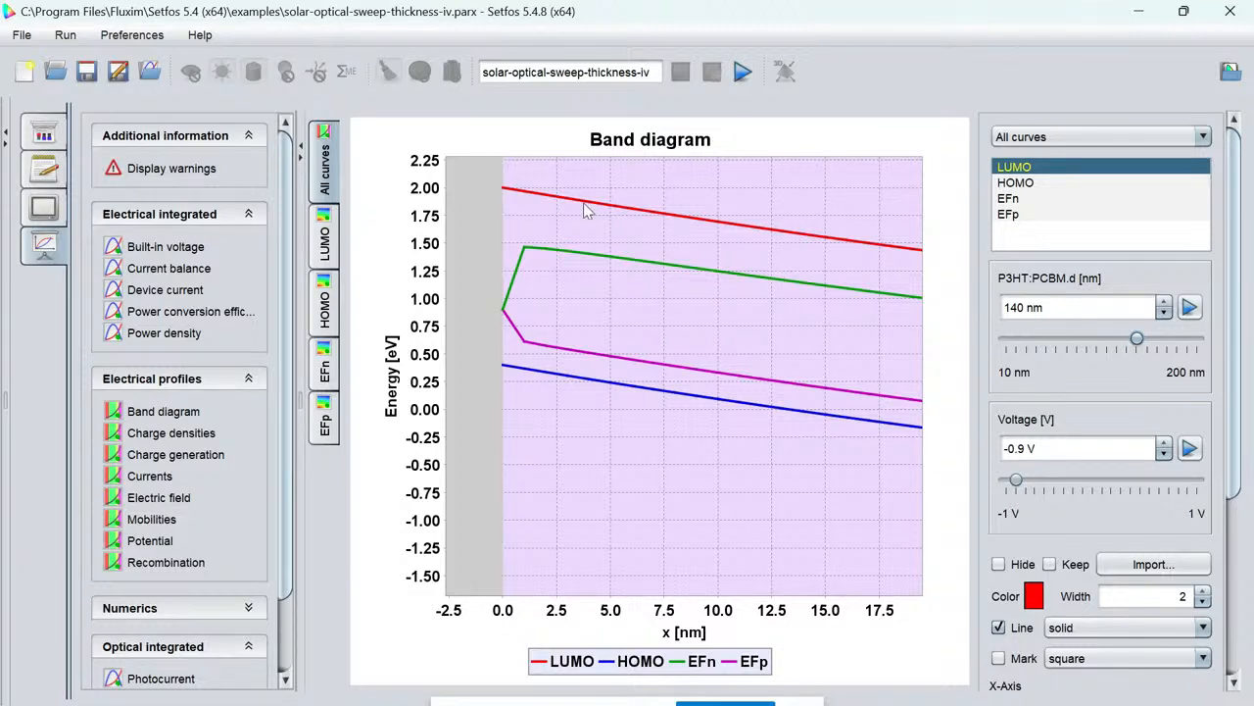
Examine the electron and hole charge density profiles at 10 nm and -1 V, enlarged around the P3HT:PCBM layer.
click(166, 434)
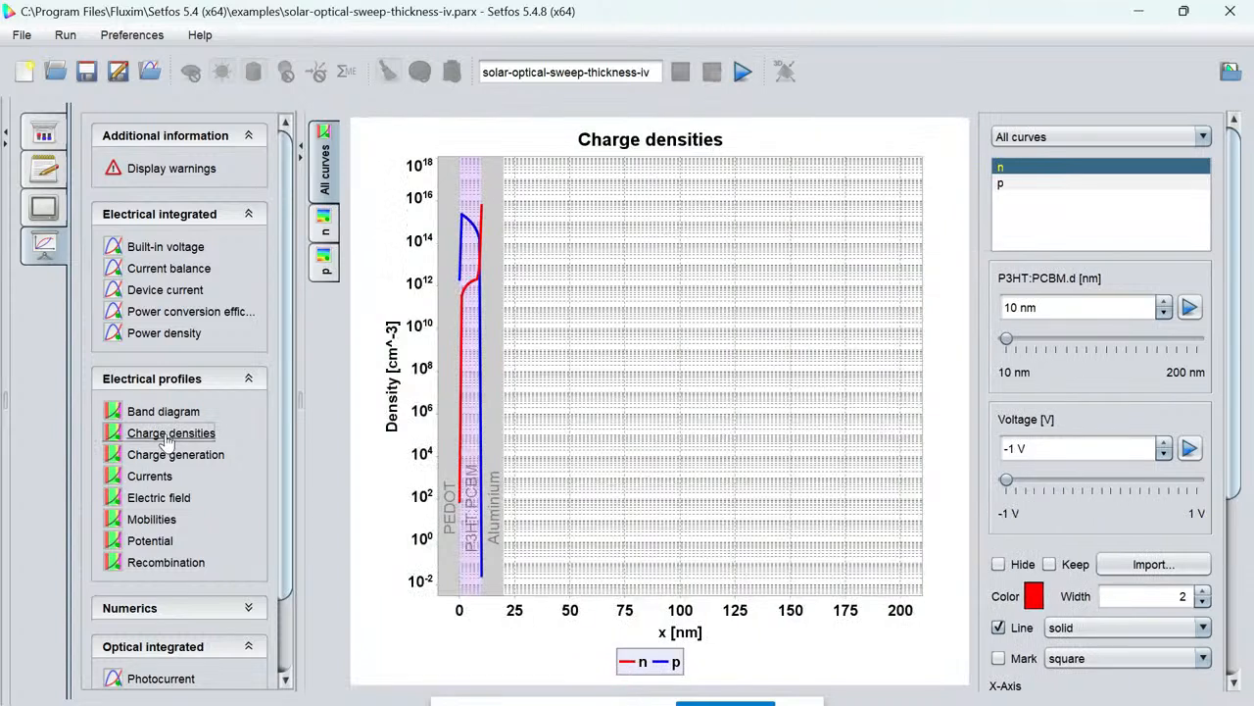
drag(450, 151, 513, 668)
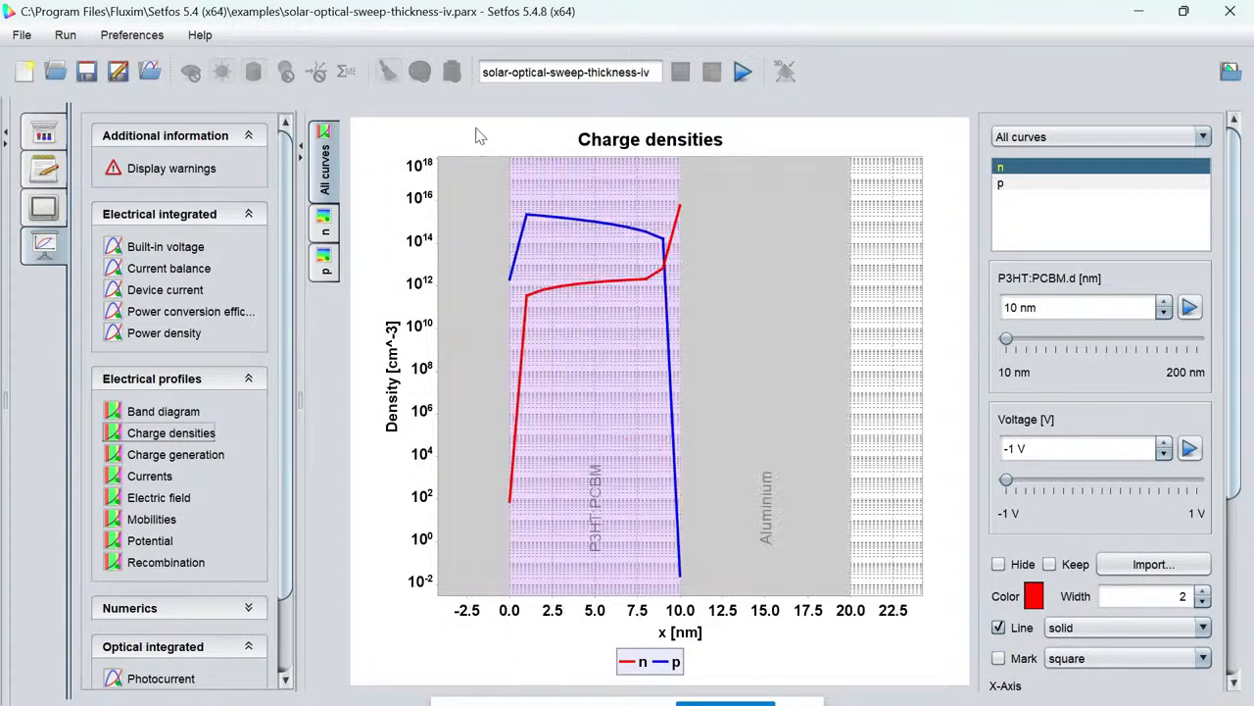
drag(482, 155, 844, 632)
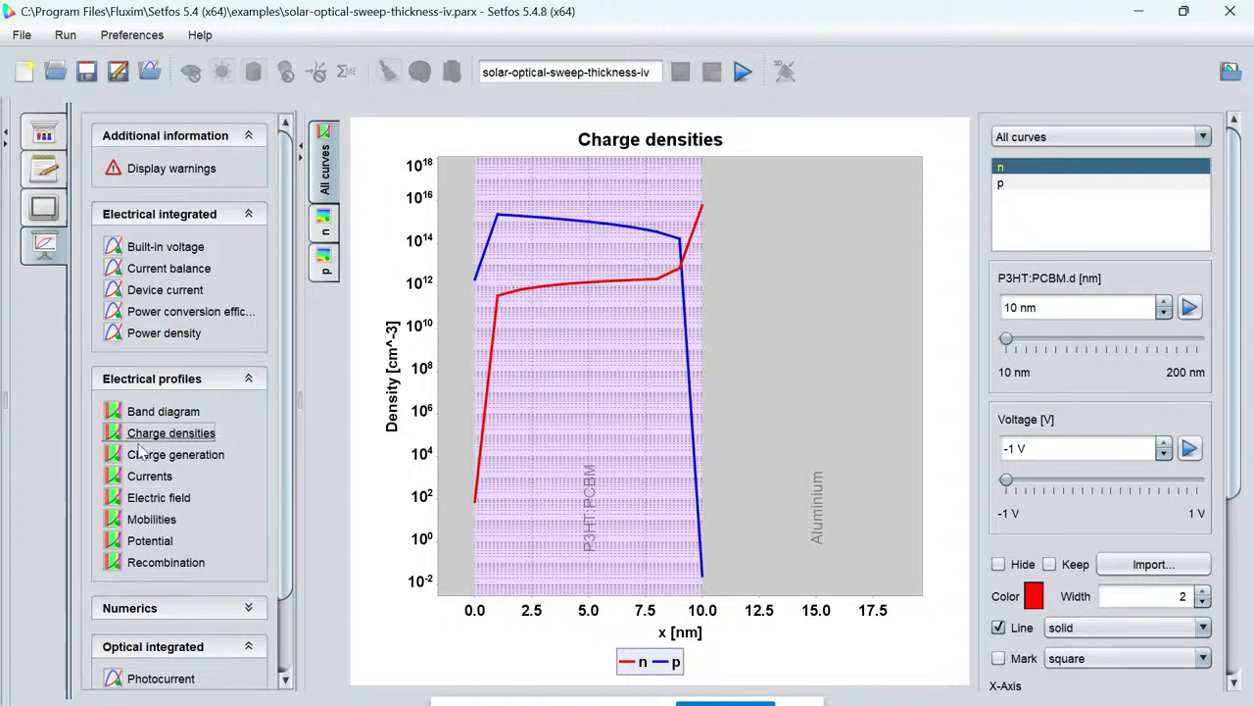
Inspect the electric field and the recombination profile, including the recombination colour map against position and P3HT:PCBM thickness.
click(155, 497)
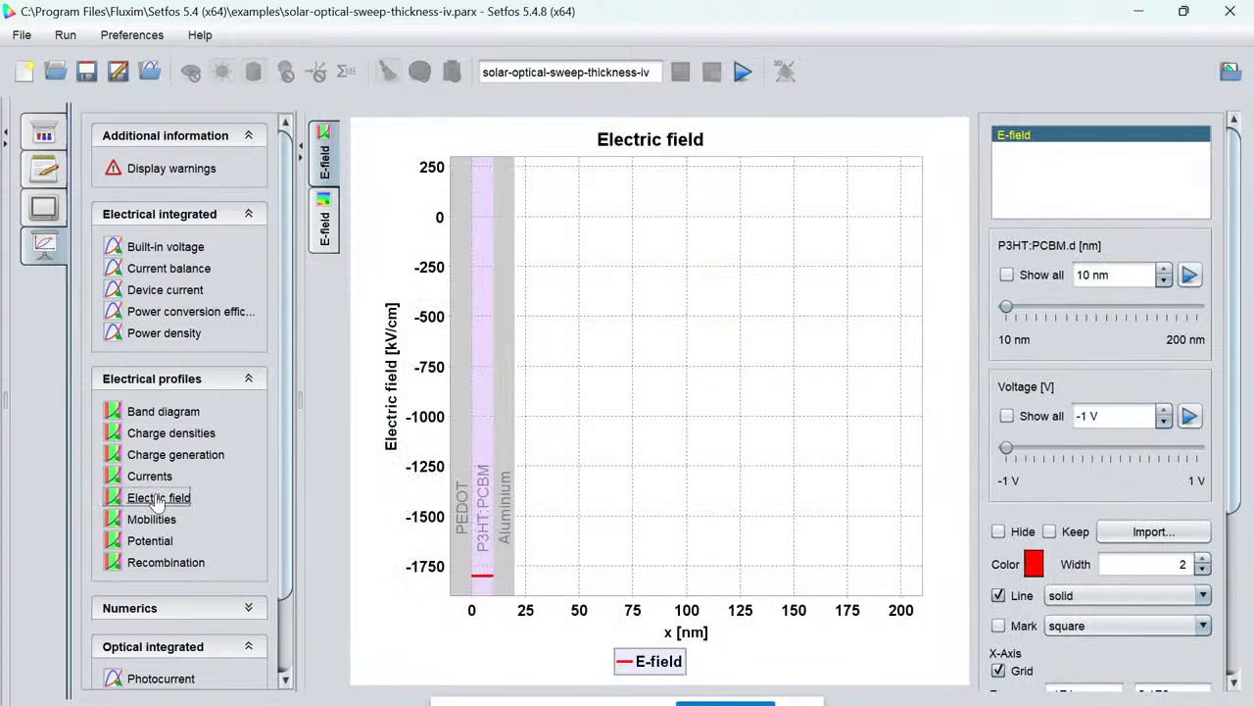
click(163, 562)
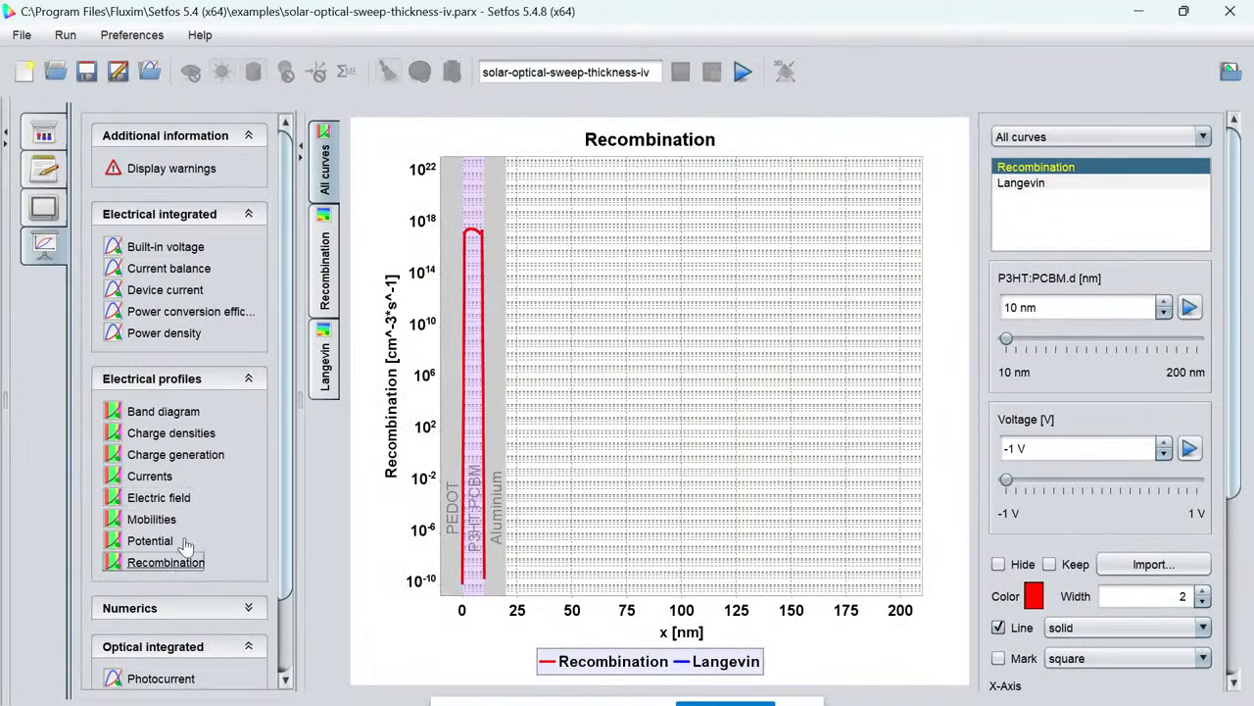
drag(449, 199, 556, 595)
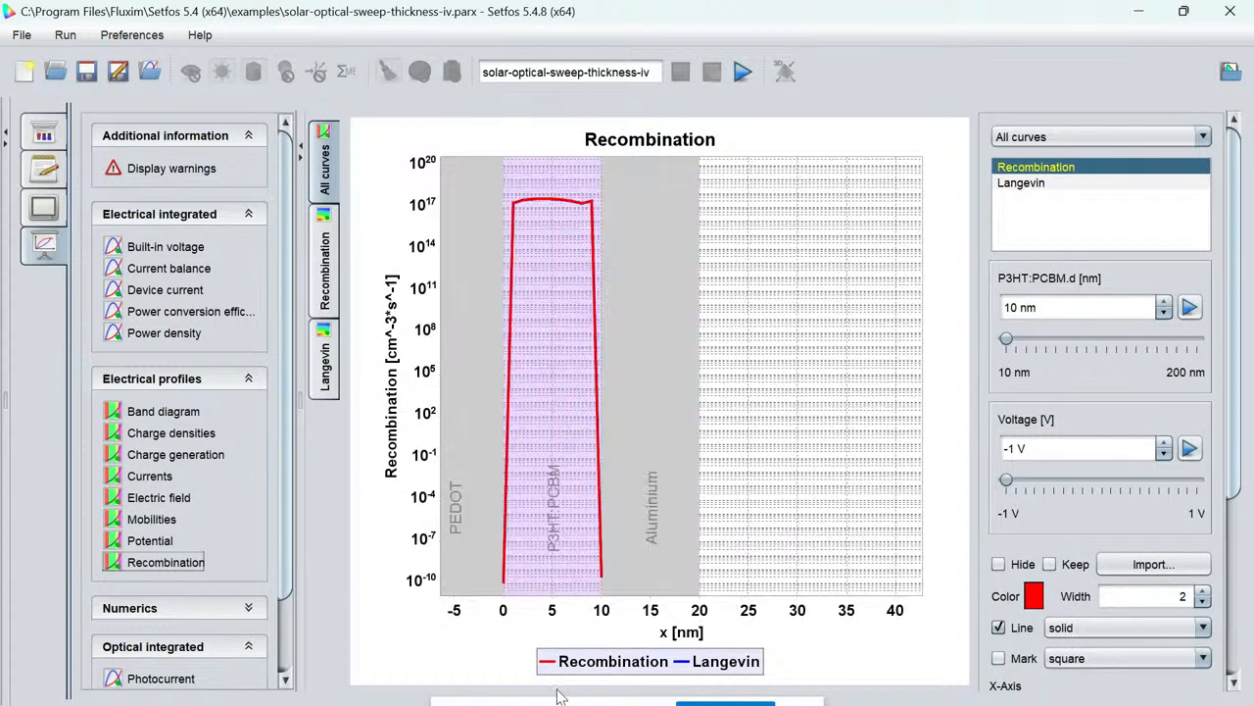
click(329, 306)
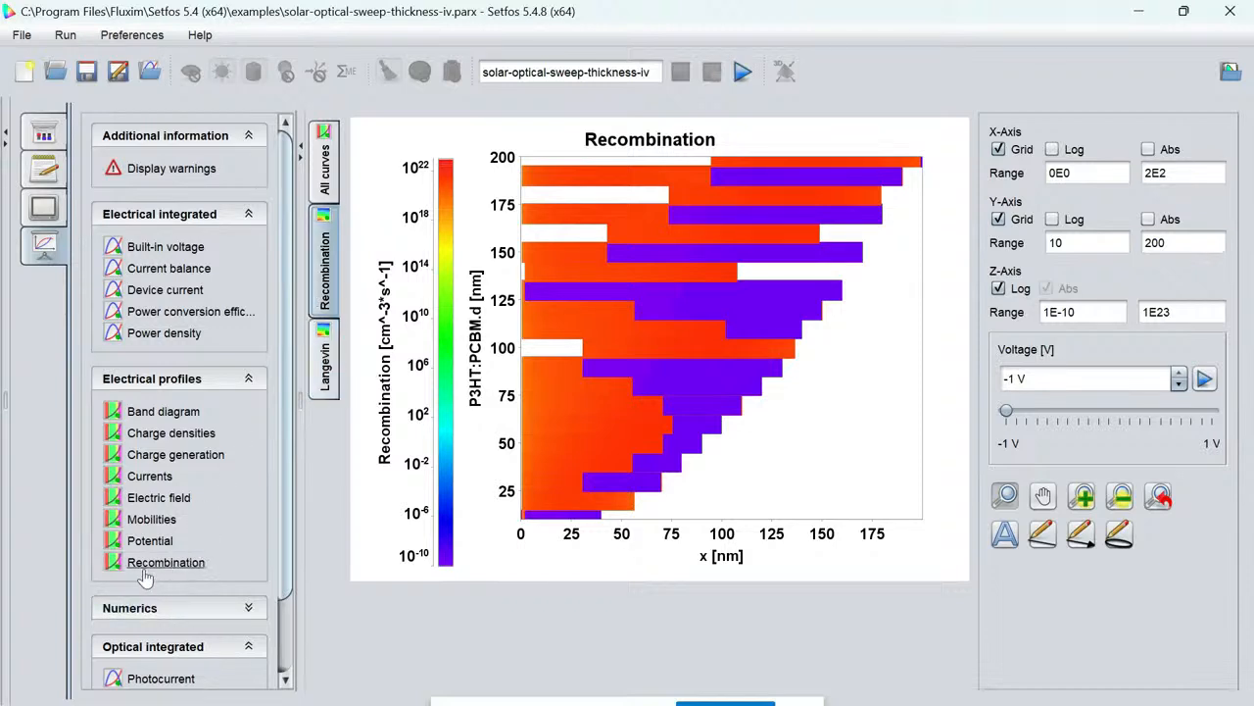
Examine the spectral absorptance curves while varying the P3HT:PCBM thickness and the voltage.
click(283, 615)
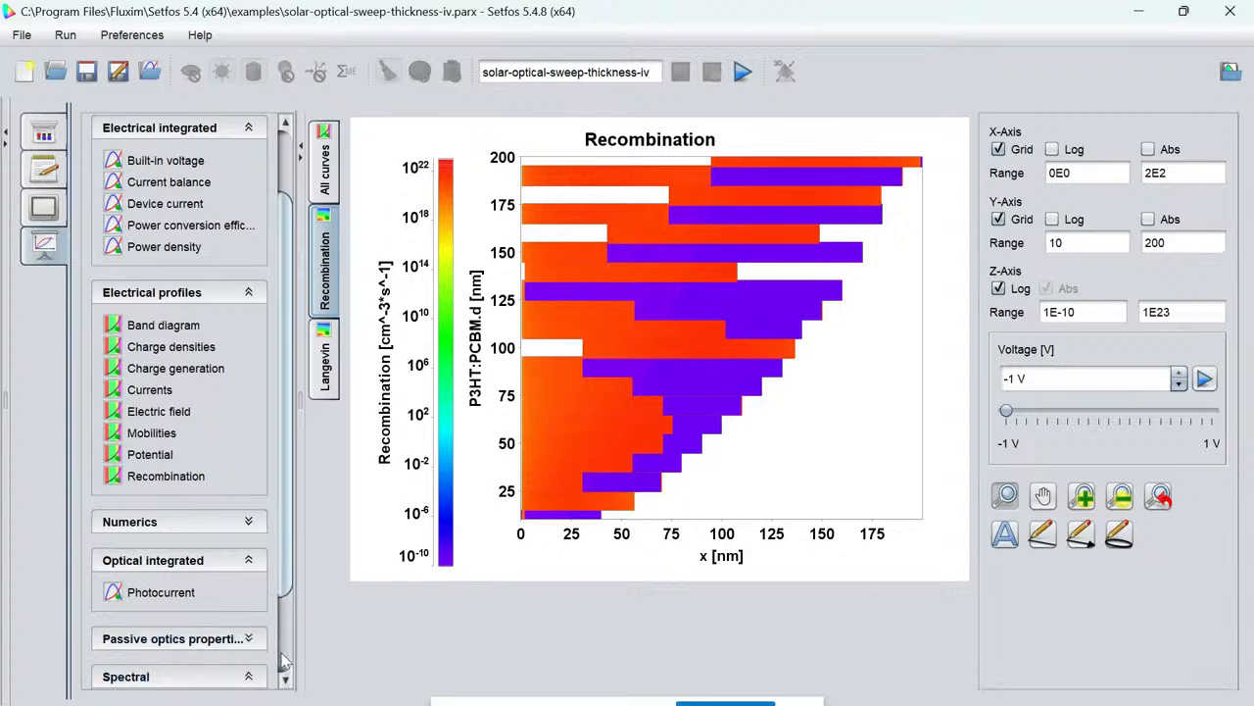
scroll(284, 628, down, 2)
click(156, 605)
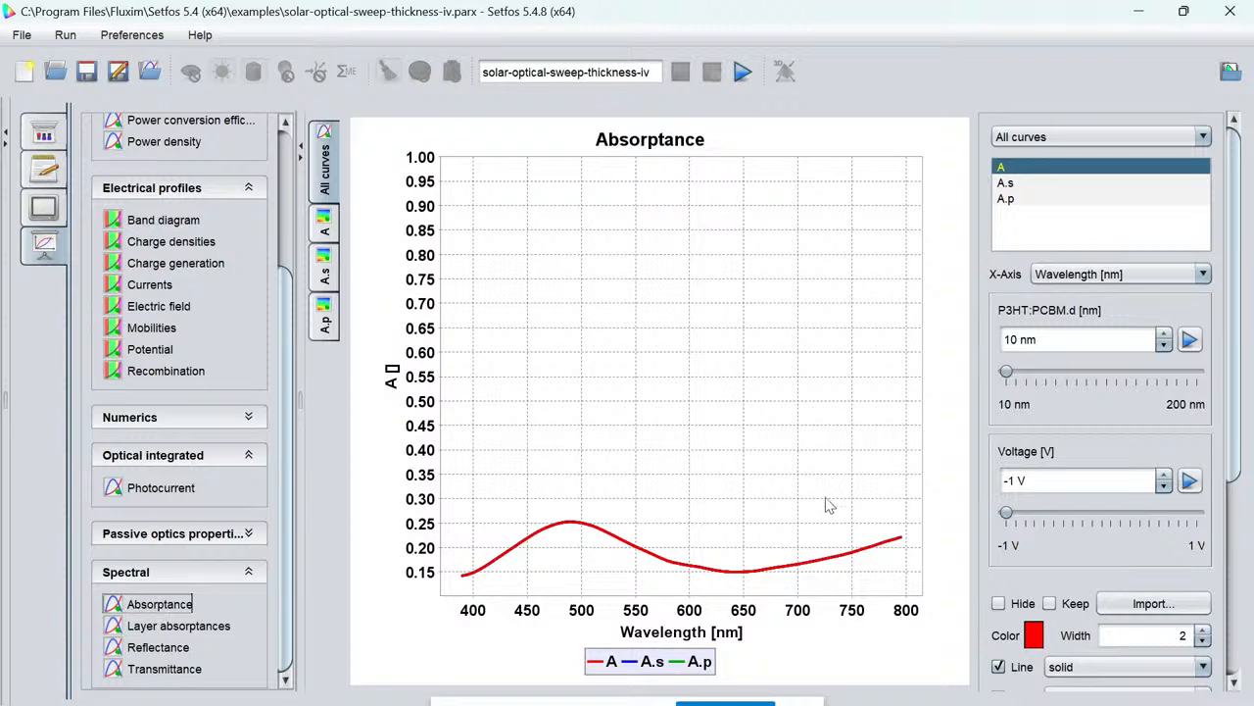
drag(1003, 375, 1047, 384)
mouse_move(1007, 511)
mouse_down()
mouse_move(1231, 510)
mouse_move(934, 501)
mouse_move(1204, 510)
mouse_move(999, 508)
mouse_up()
Compare the A, A.s and A.p absorptance colour maps, enlarging the A.s map to about 392 to 706 nm wavelength.
click(323, 225)
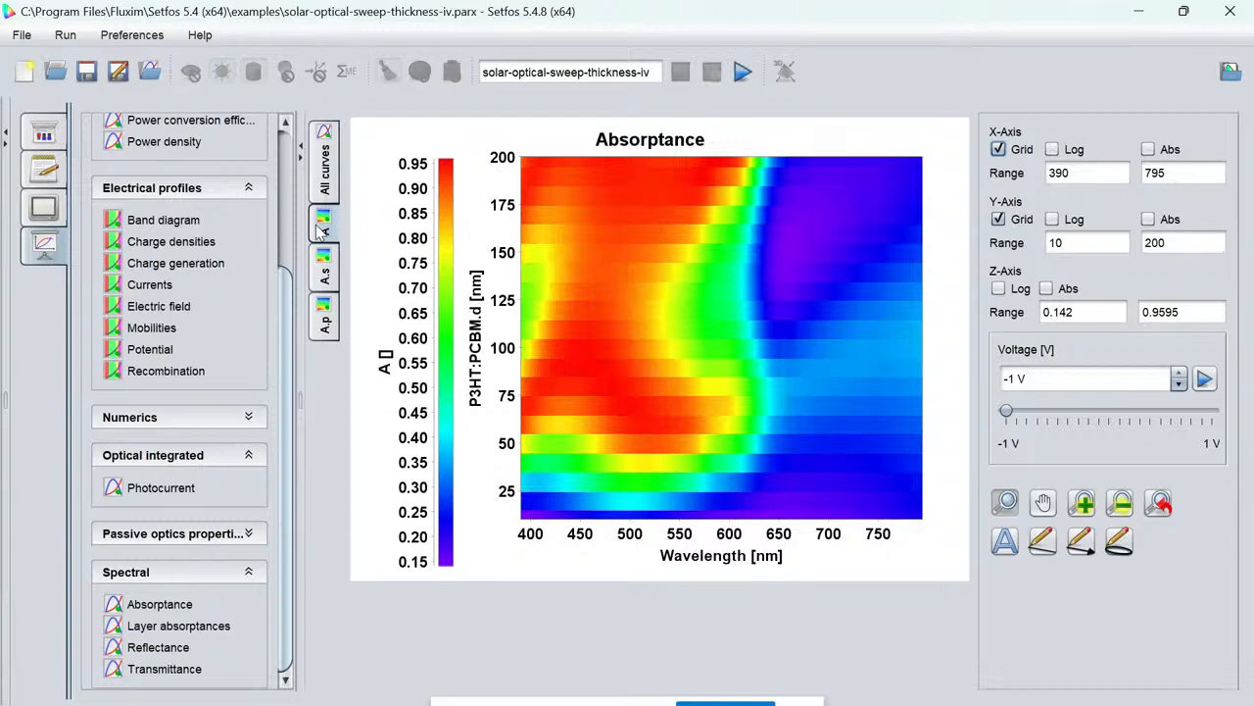
click(324, 277)
click(325, 316)
click(329, 286)
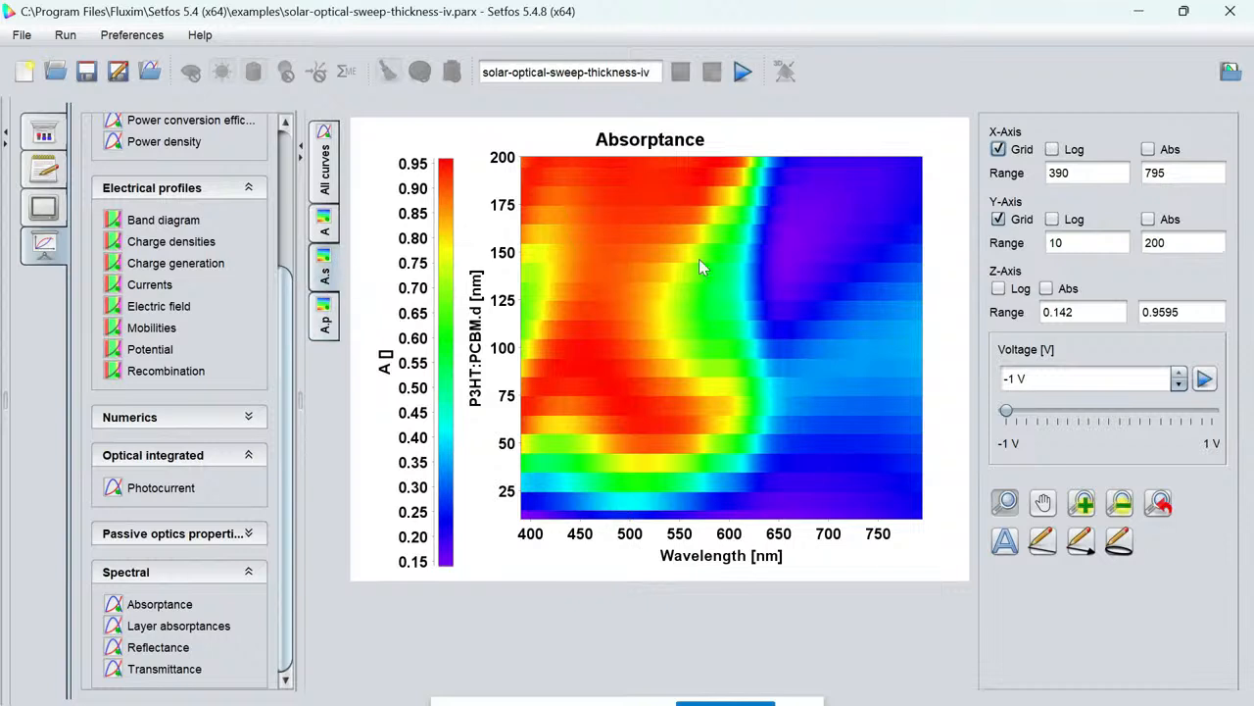
drag(524, 168, 833, 521)
right_click(838, 534)
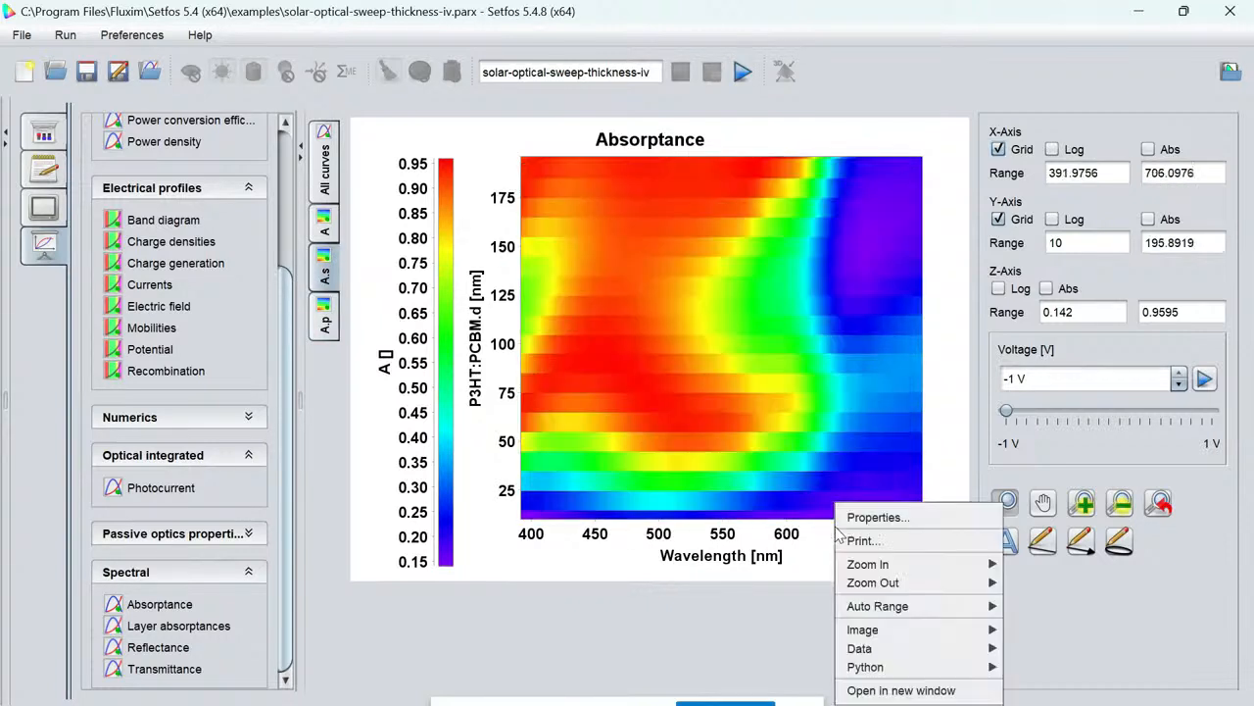
click(635, 279)
Examine the layer absorptances at a P3HT:PCBM thickness of 90 nm and the transmittance spectrum at 10 nm.
click(157, 629)
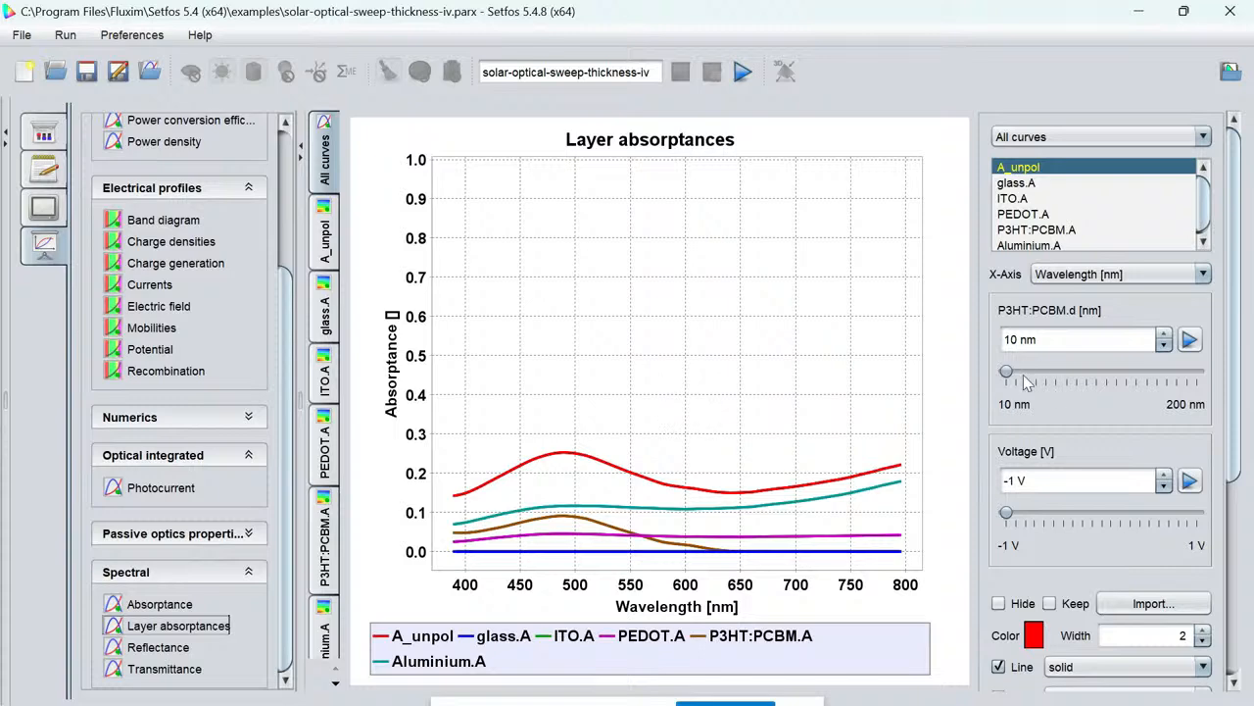
drag(1007, 373, 1086, 372)
drag(1055, 509, 1008, 512)
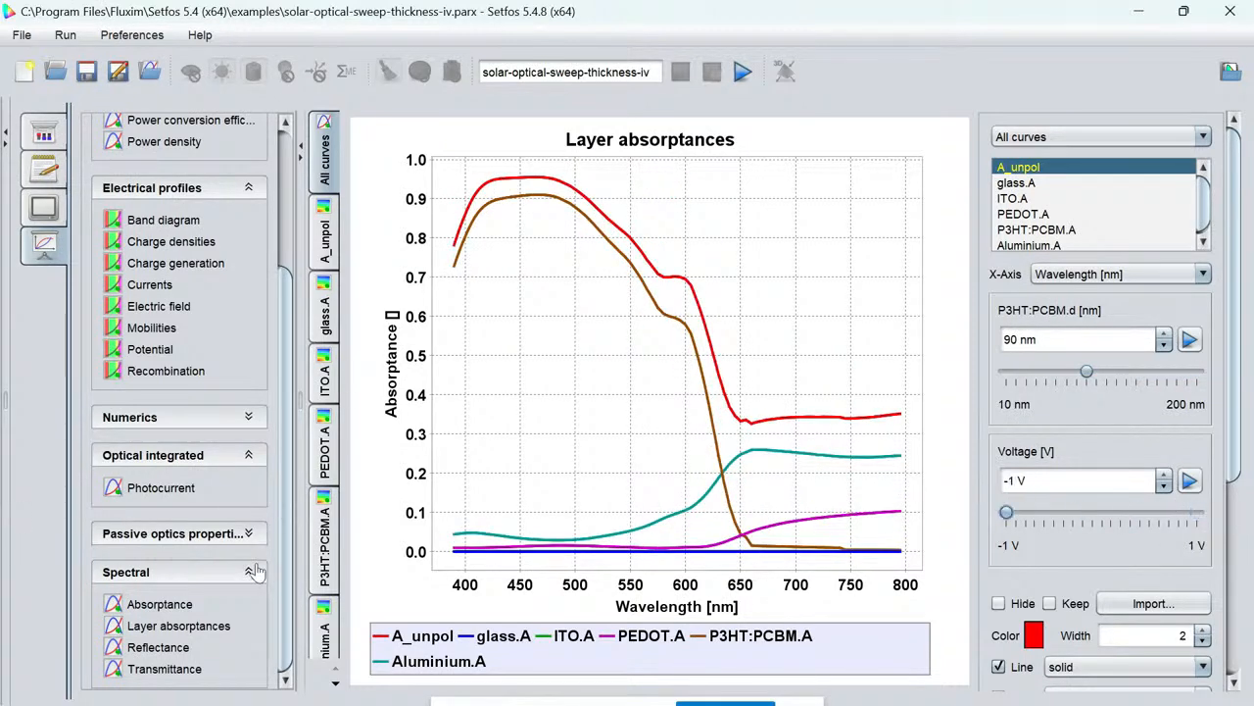
click(162, 671)
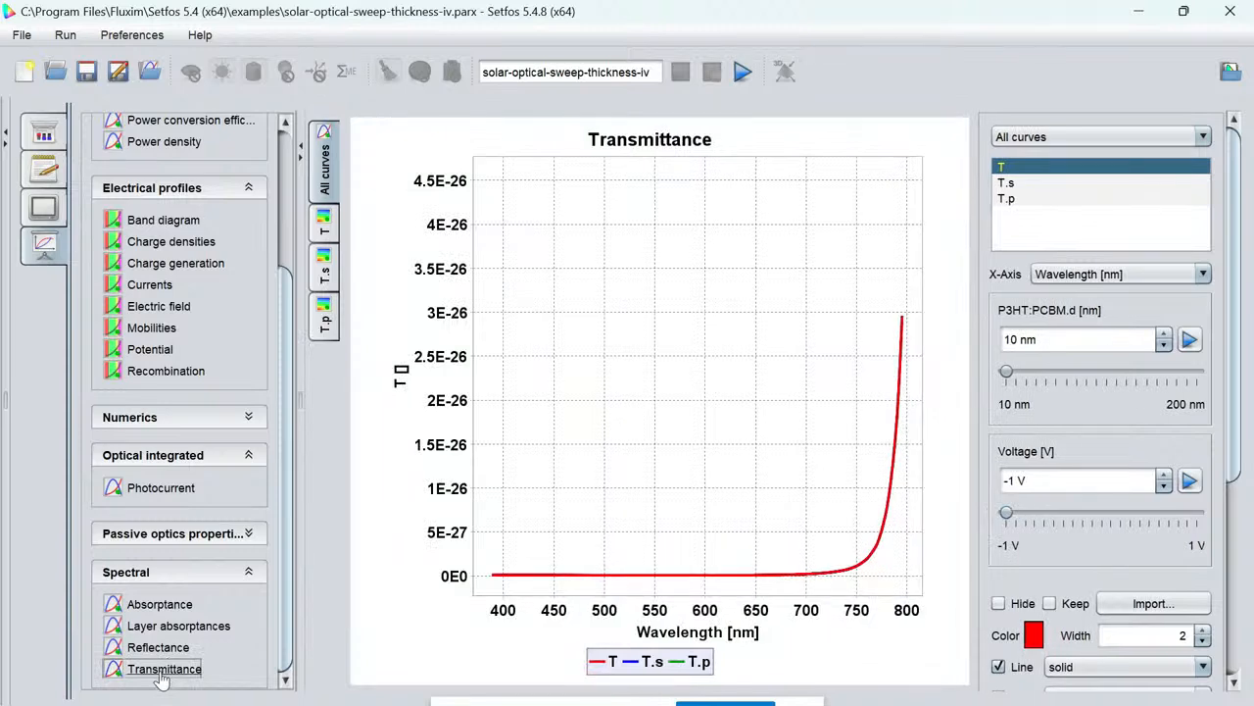
mouse_move(1006, 514)
mouse_down()
mouse_move(1199, 511)
mouse_move(1007, 512)
mouse_up()
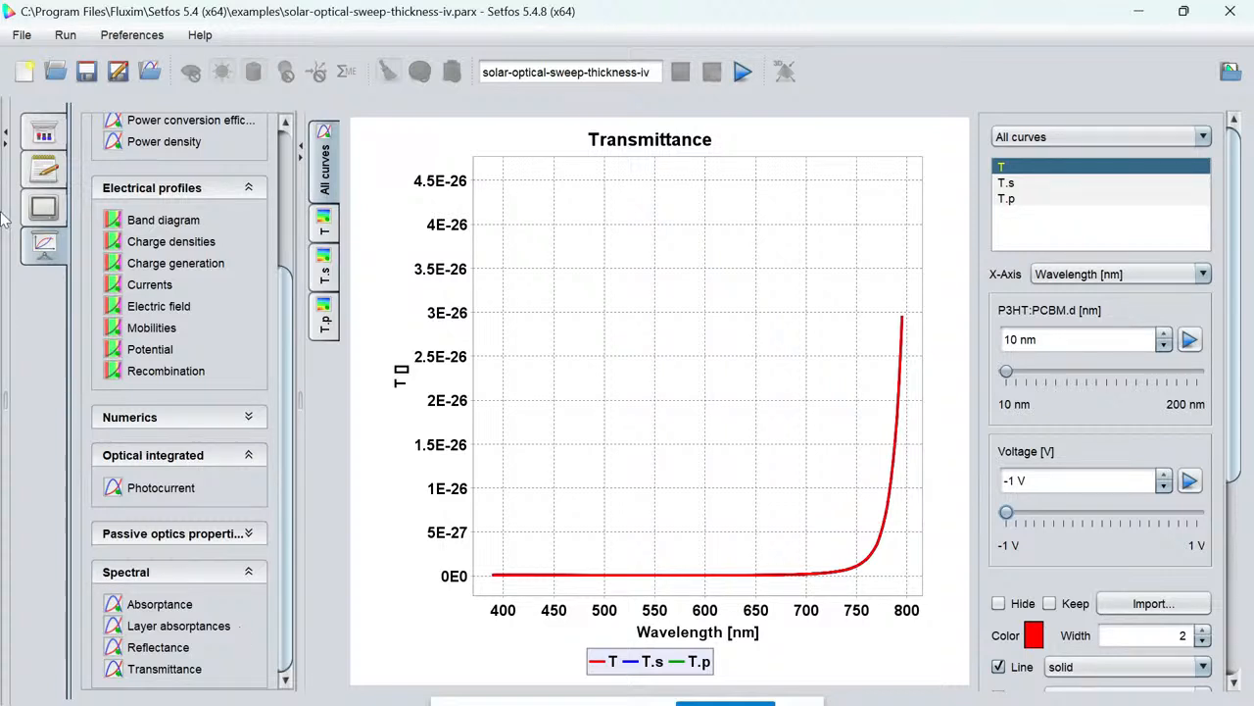
Check the ITO and PEDOT layers in the device's layer structure and disable the electrode option for PEDOT.
click(56, 134)
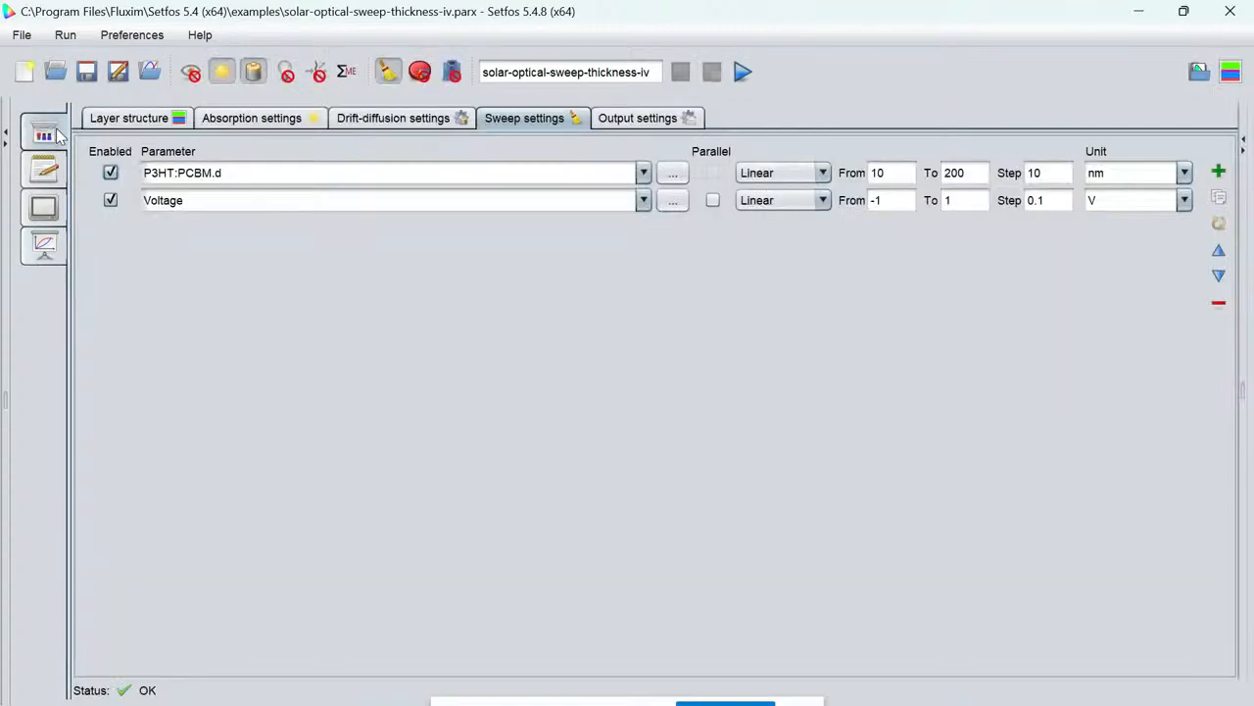
click(147, 119)
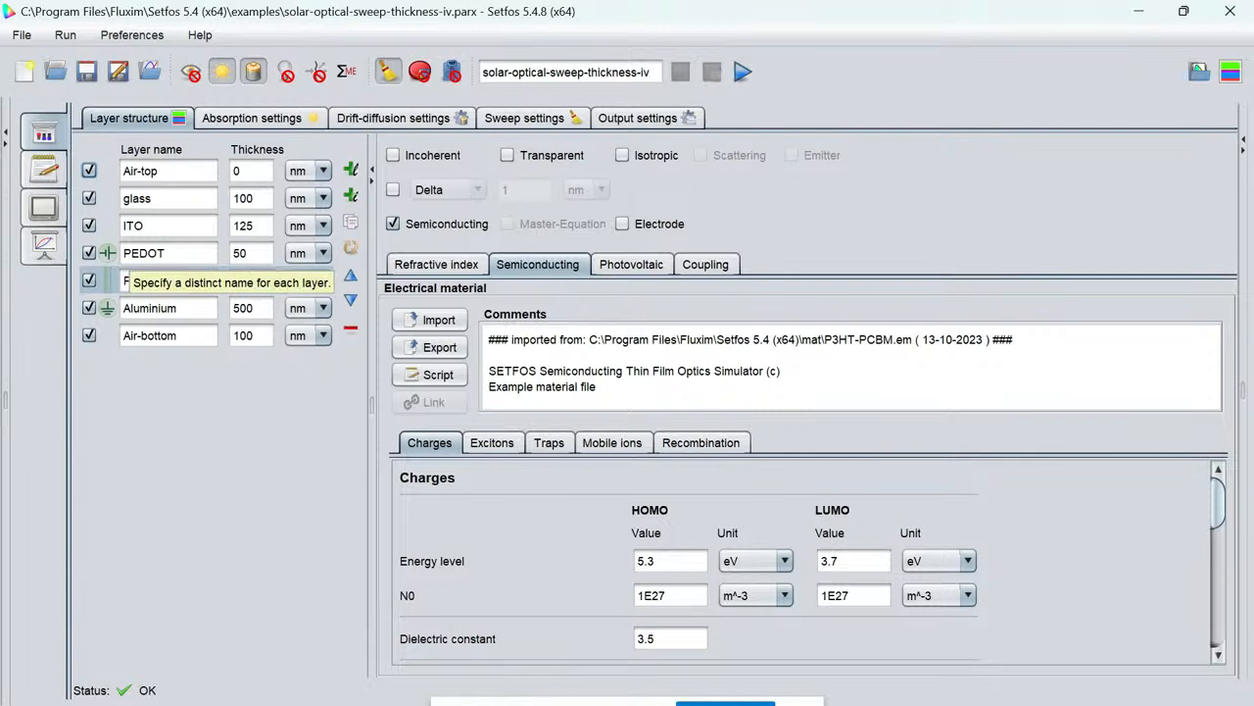
click(125, 253)
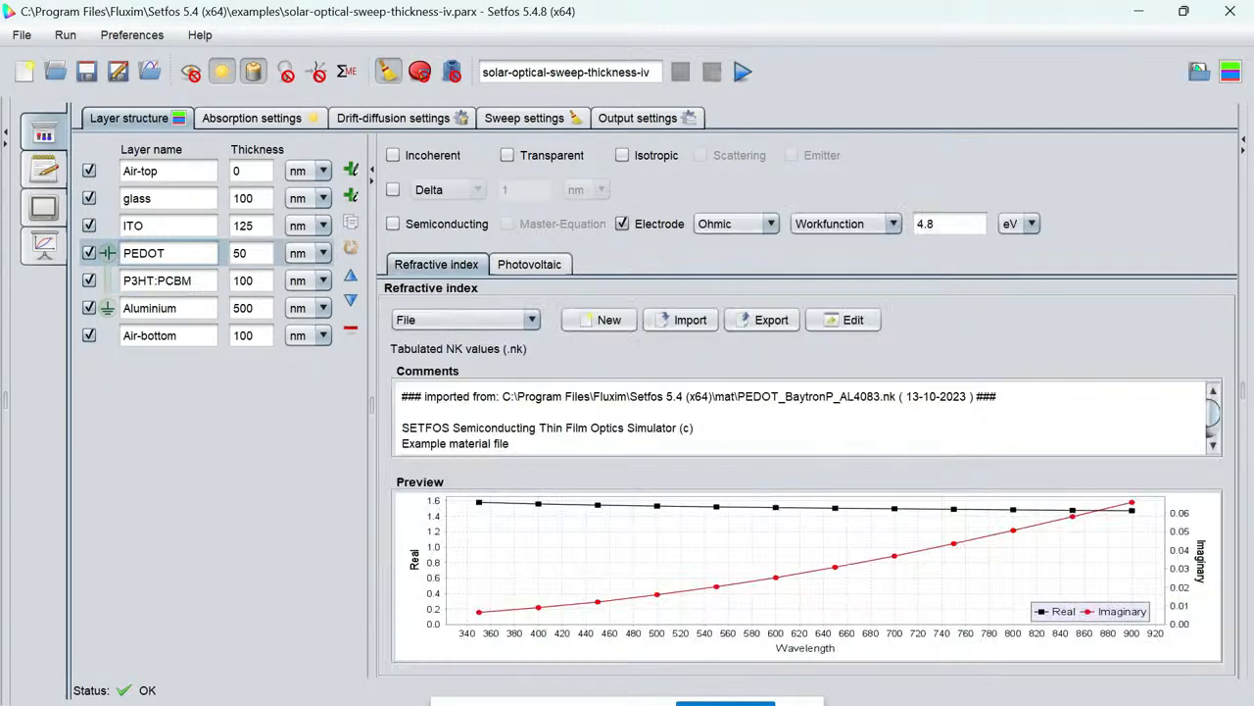
click(132, 226)
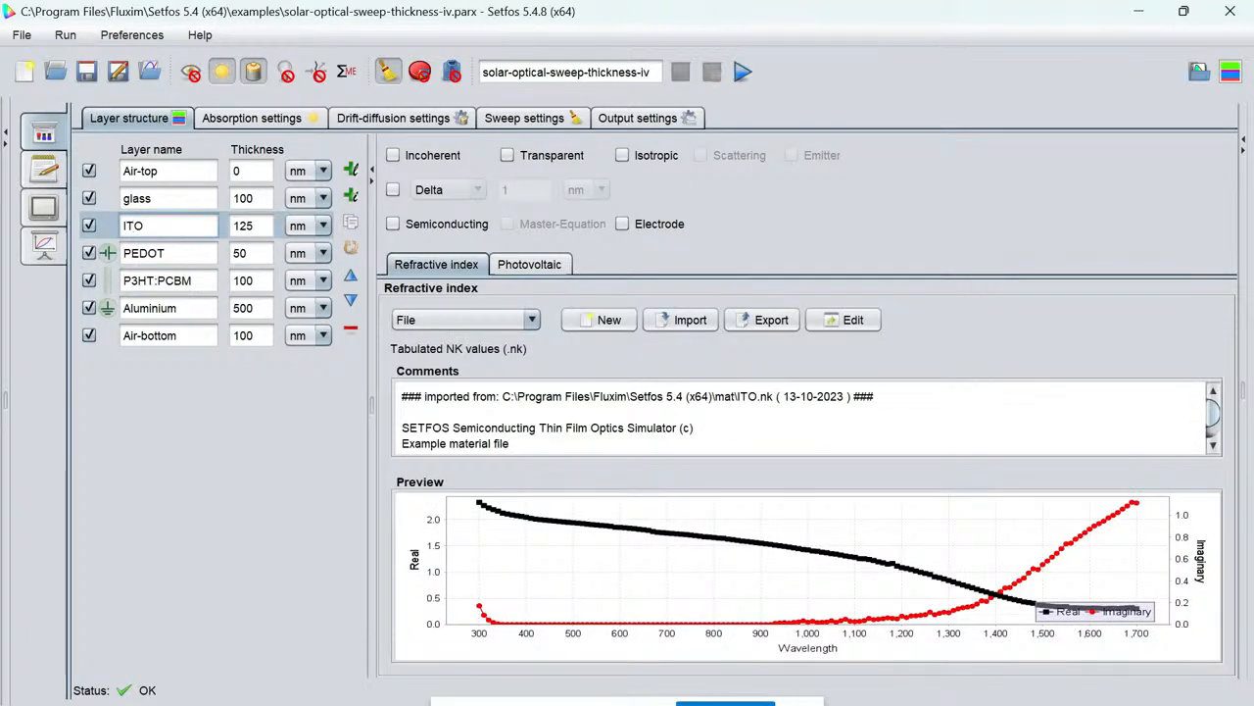
click(138, 253)
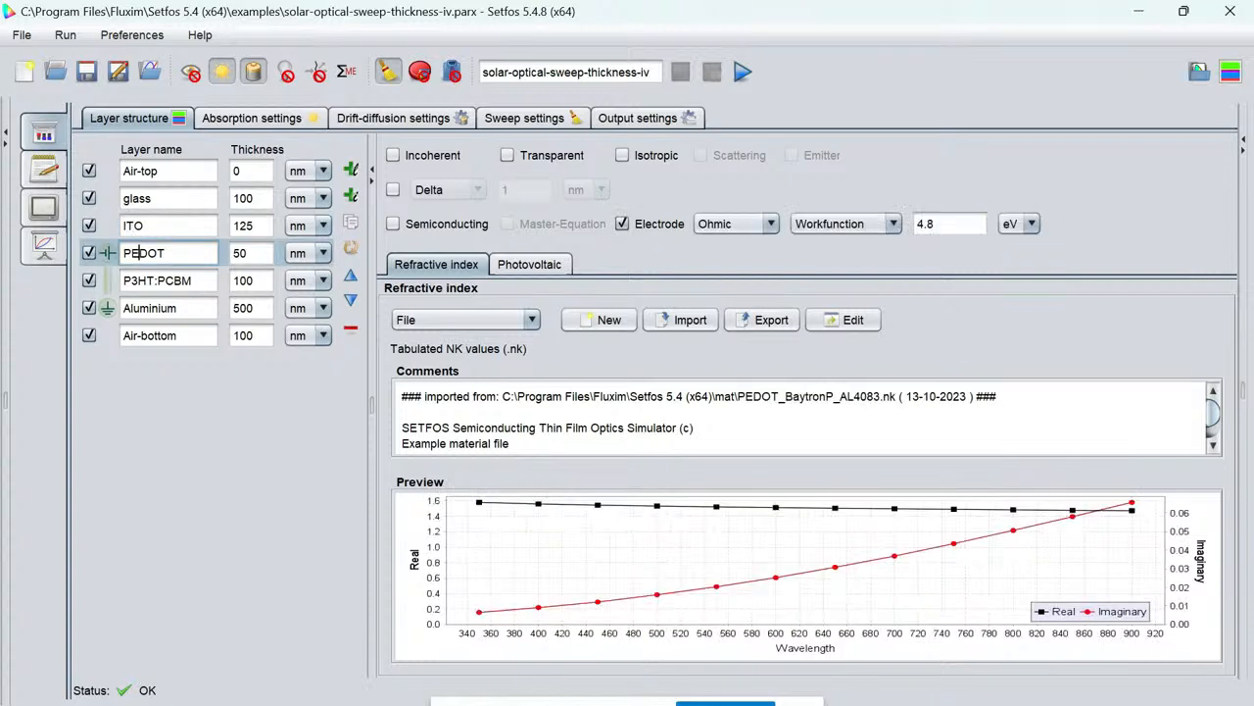
click(622, 224)
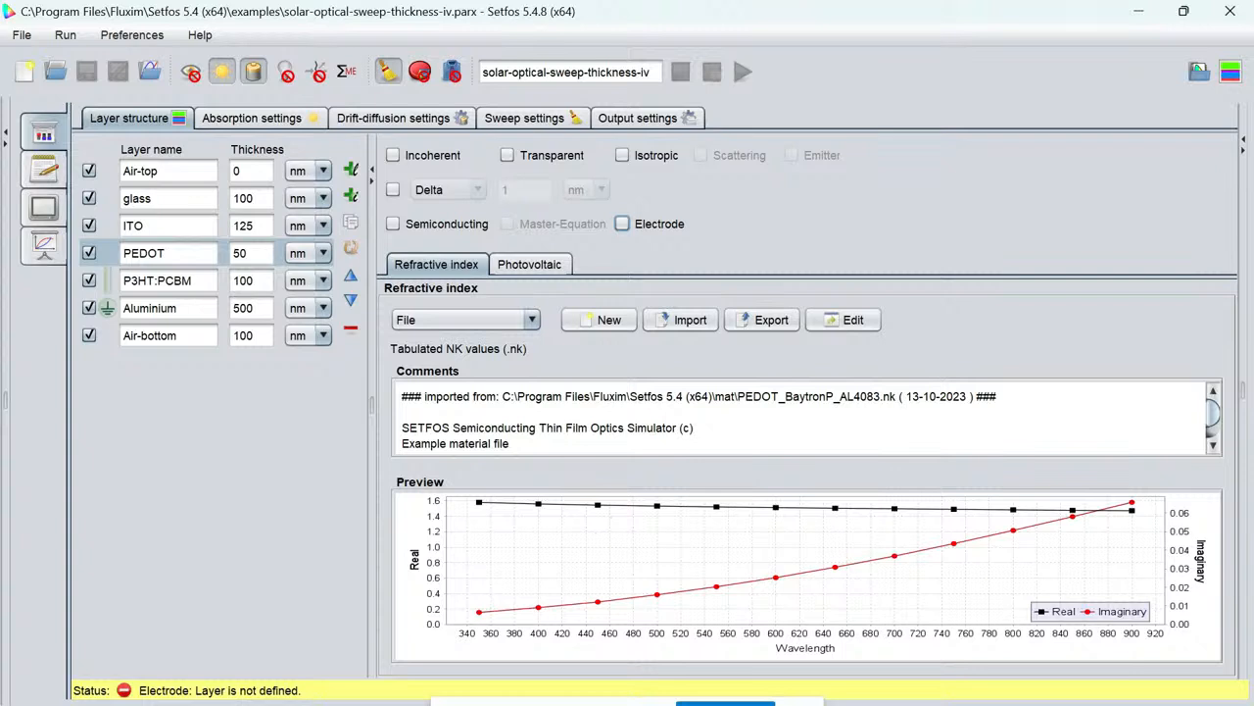
click(131, 280)
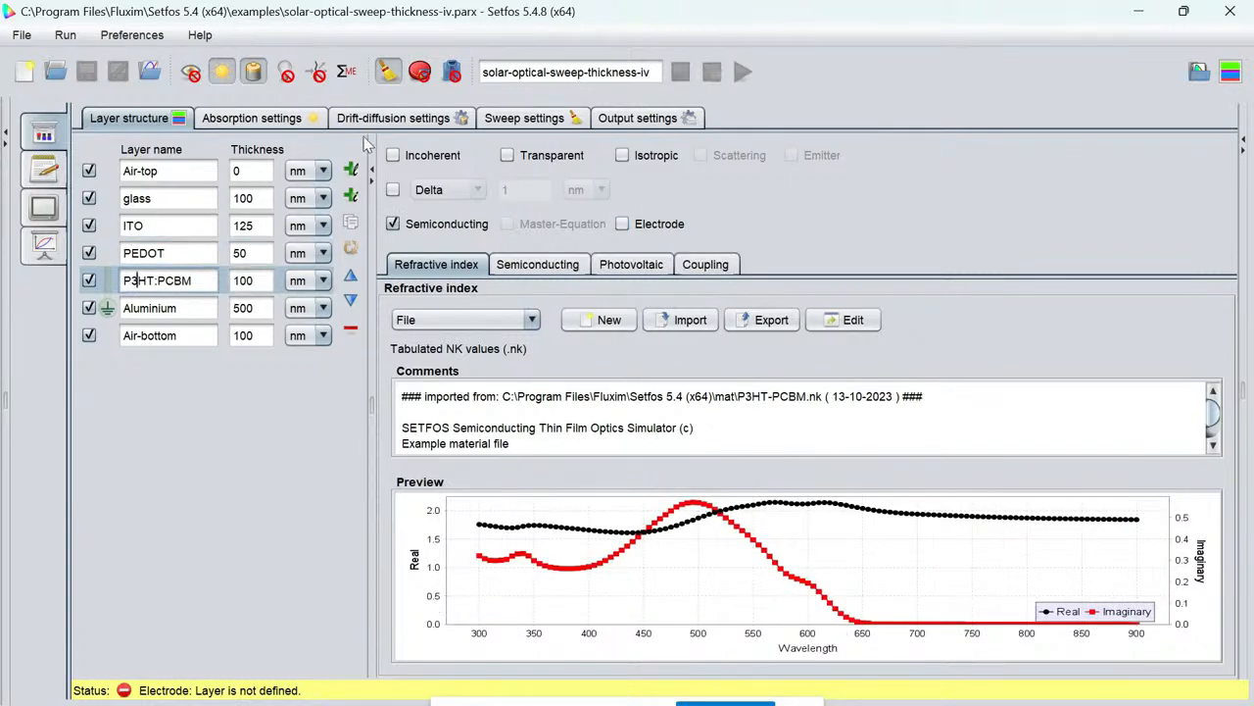
Add a new layer between the P3HT:PCBM and Aluminium layers of the device.
click(353, 172)
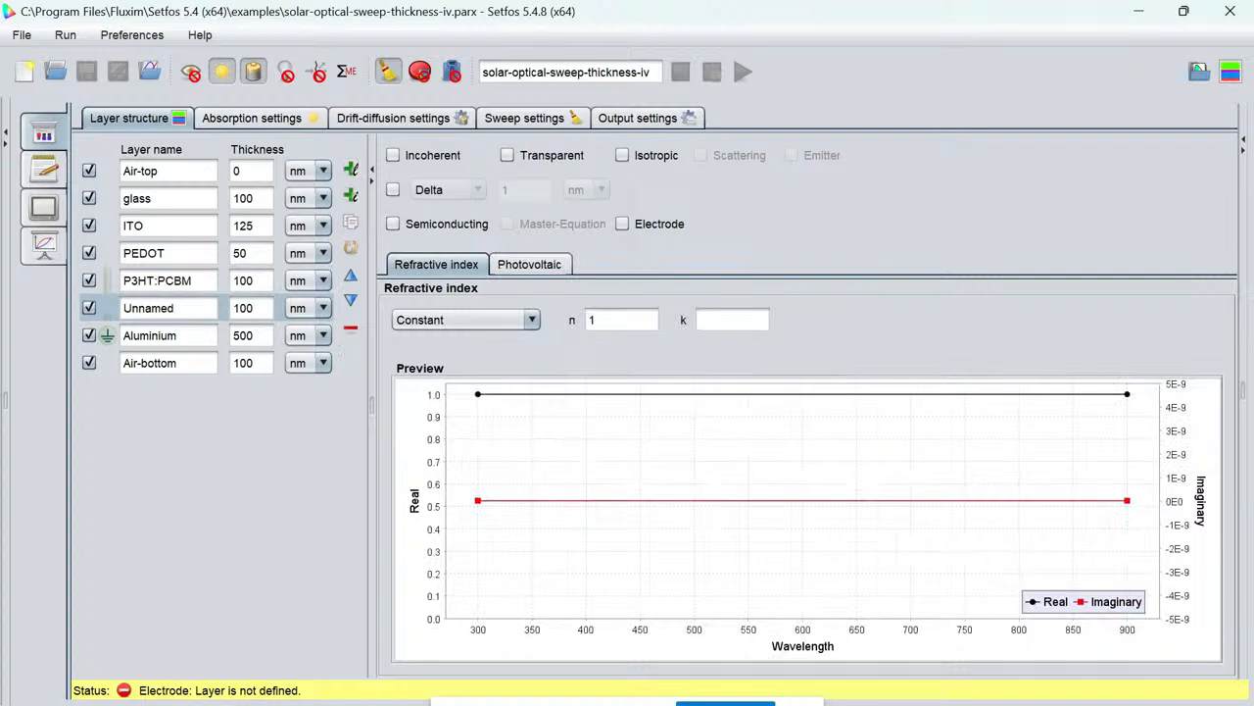
click(124, 252)
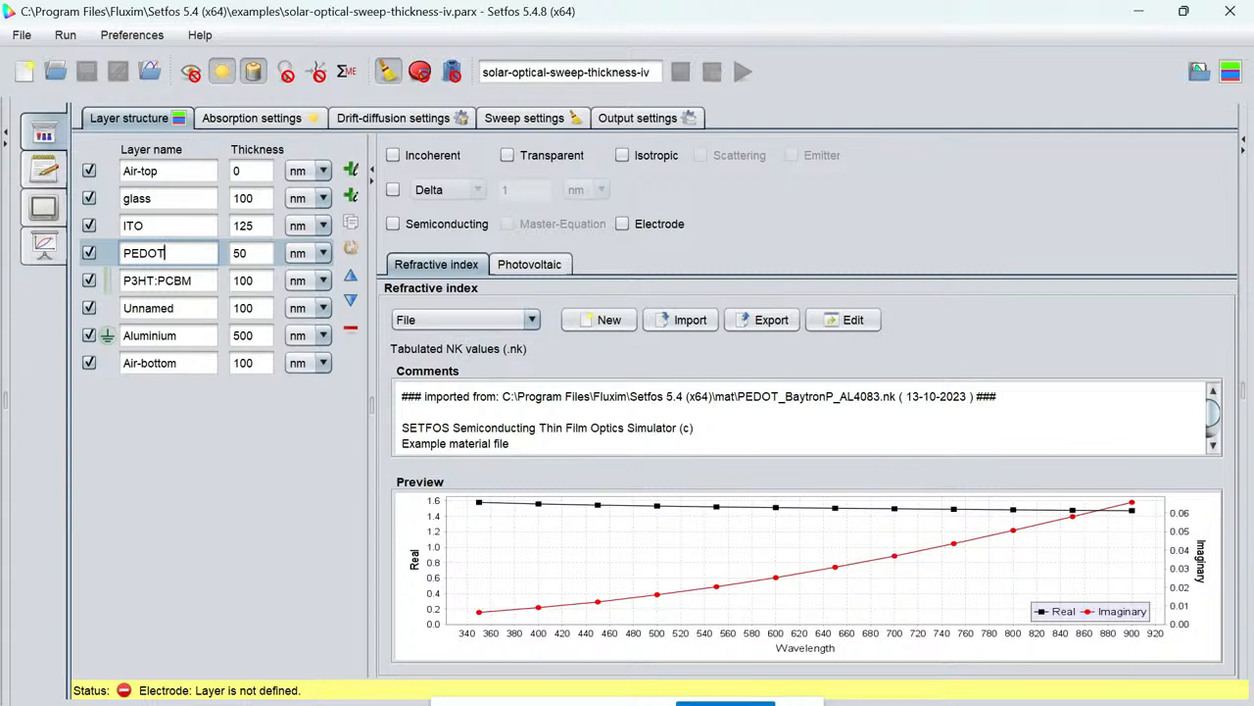
click(181, 282)
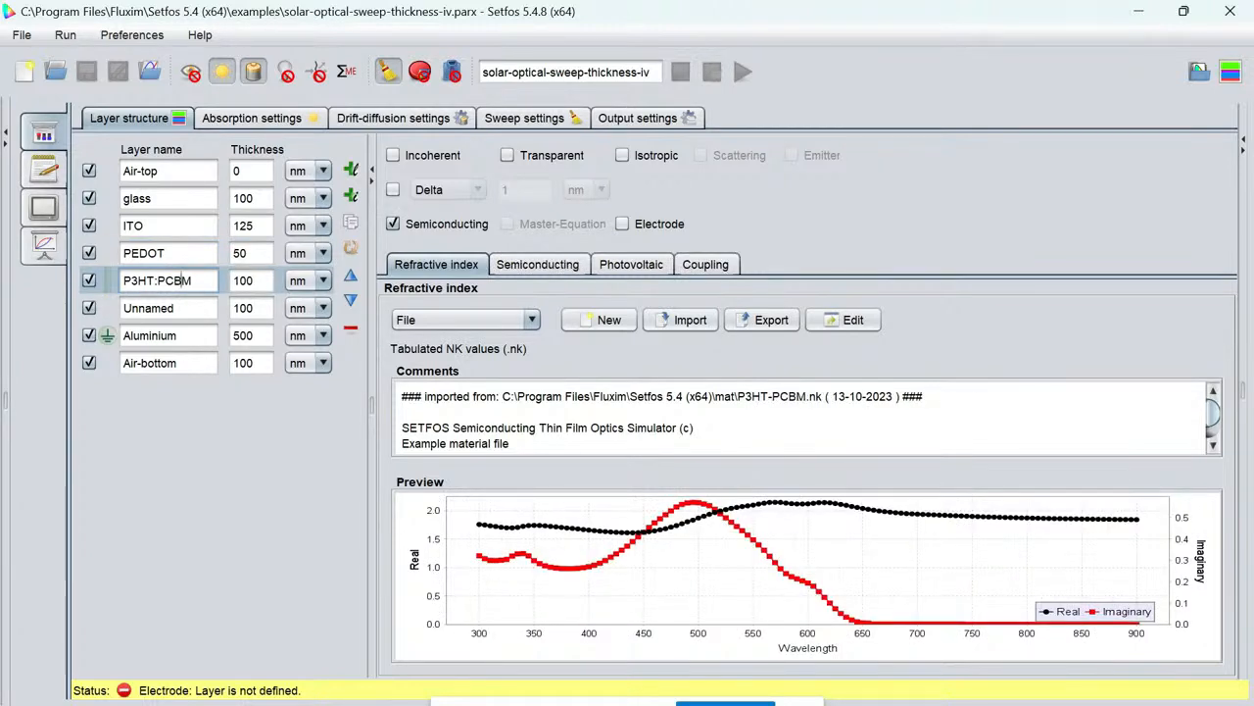
Rename the PEDOT layer as ETL.
click(167, 253)
key(BackSpace)
key(BackSpace)
key(BackSpace)
key(BackSpace)
key(BackSpace)
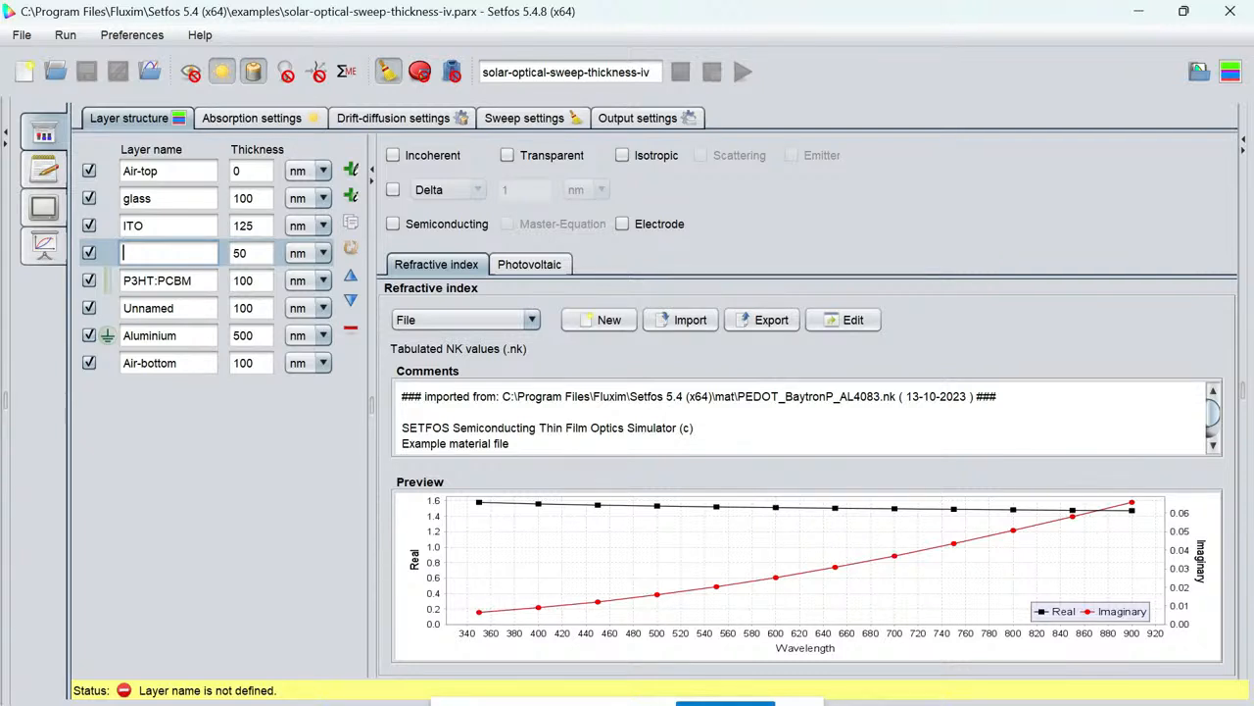
text(ETL)
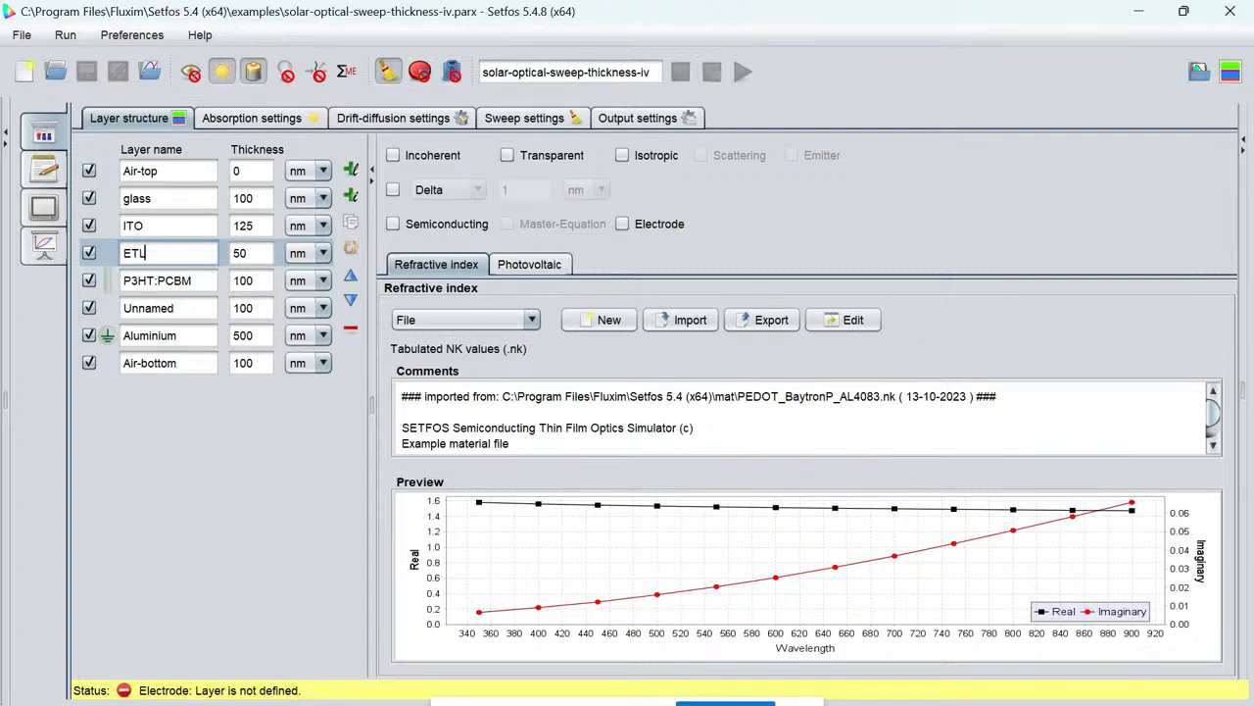
Rename the P3HT:PCBM layer as Perovskite.
click(193, 281)
key(BackSpace)
key(BackSpace)
key(BackSpace)
key(BackSpace)
key(BackSpace)
key(BackSpace)
key(BackSpace)
key(BackSpace)
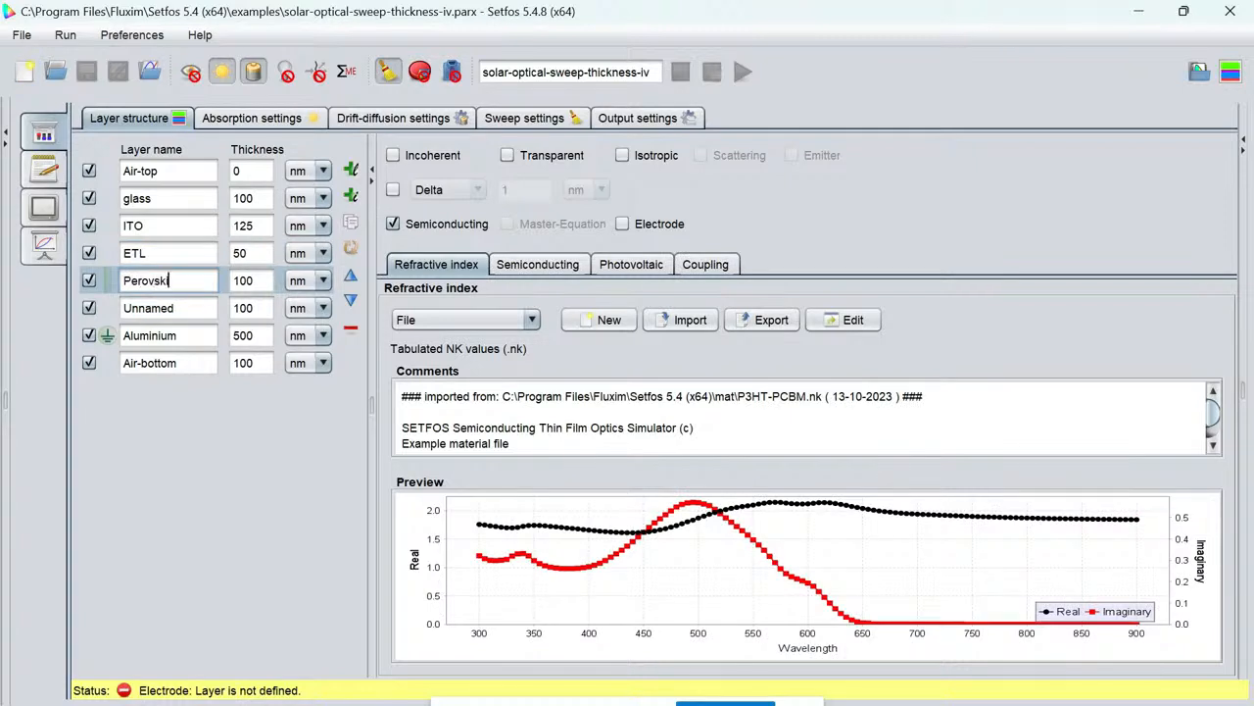
Rename the unnamed layer above Aluminium as HTL.
click(181, 307)
key(BackSpace)
key(BackSpace)
key(BackSpace)
key(BackSpace)
key(BackSpace)
key(BackSpace)
text(HTL)
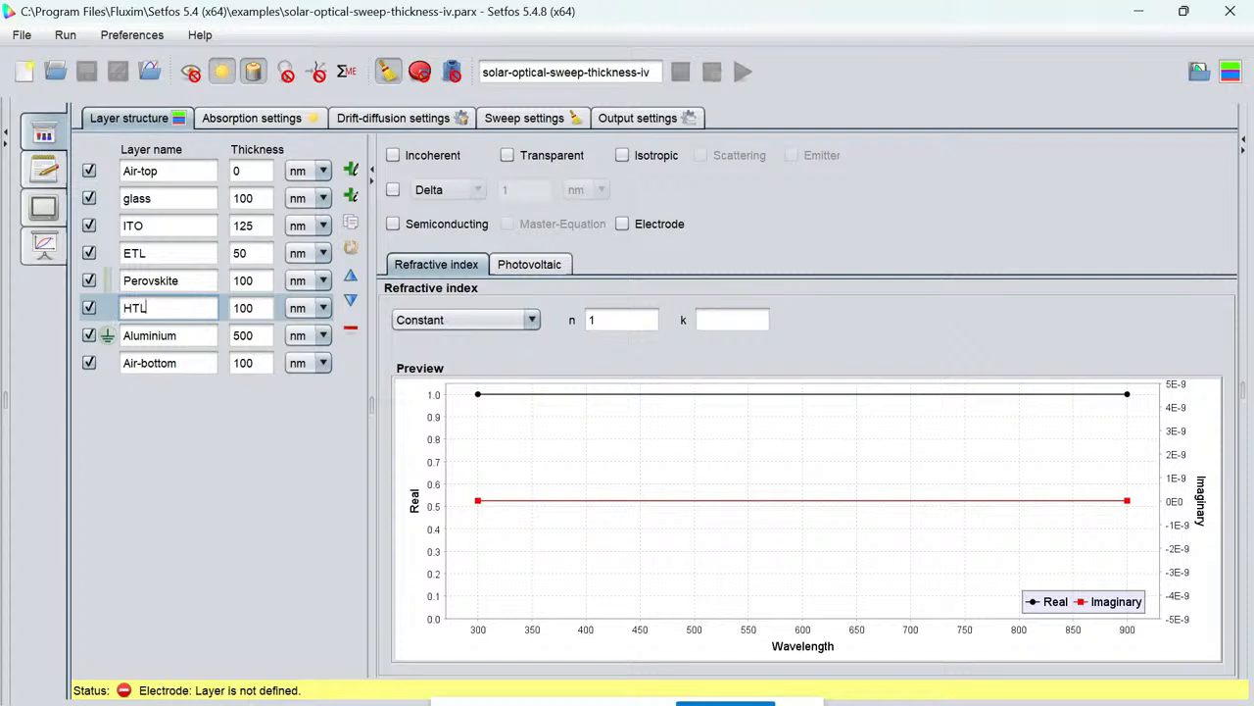
Define the ITO layer as an electrode.
click(140, 253)
click(145, 225)
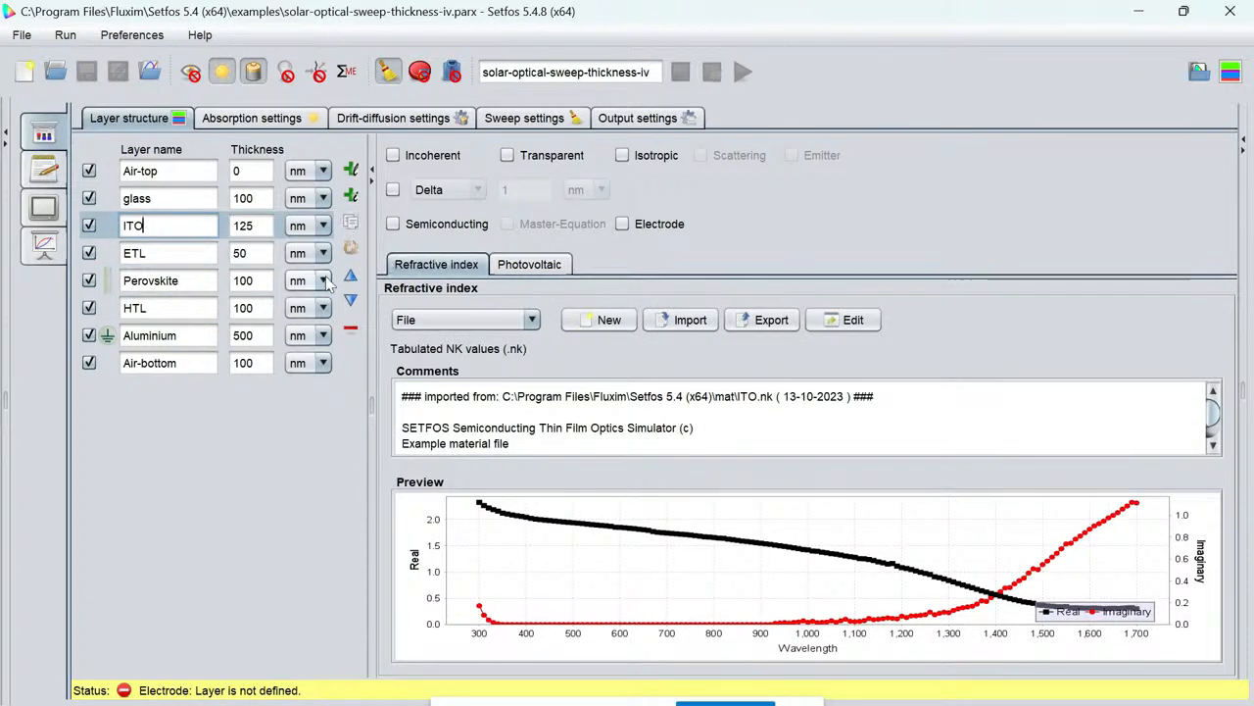
click(622, 223)
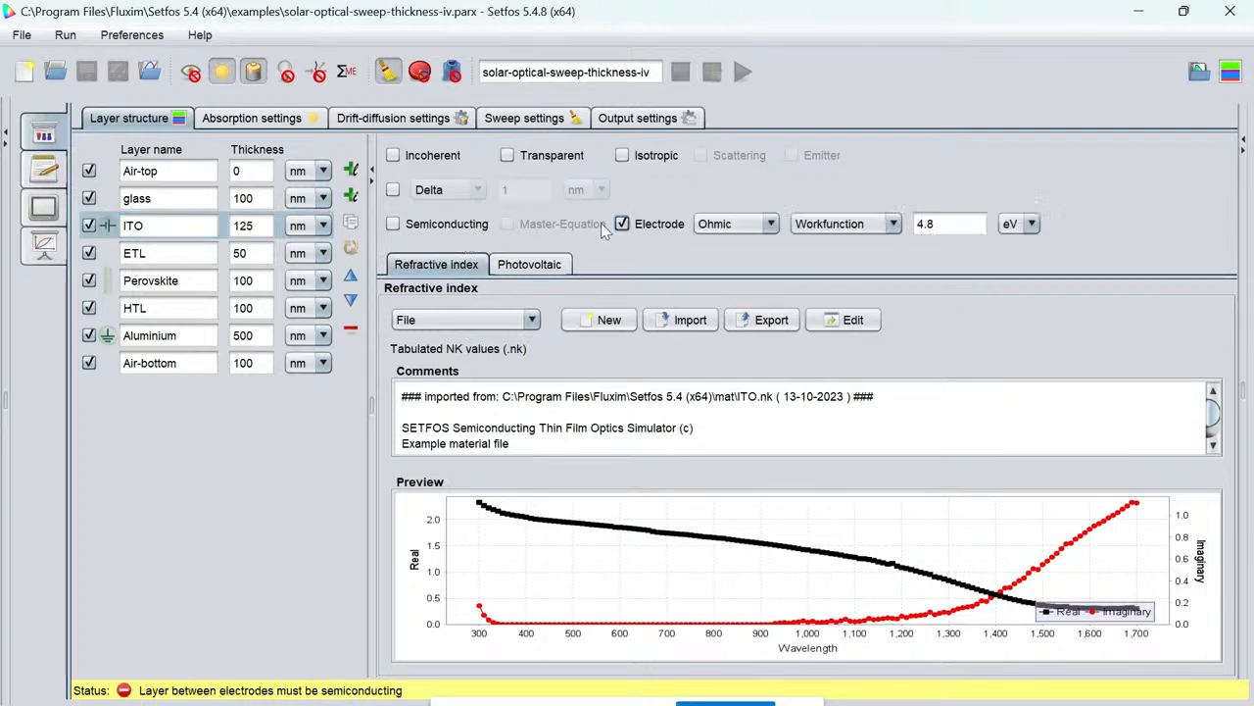
Make the ETL and HTL layers semiconducting and show the layer structure and energy level diagrams.
click(149, 253)
click(424, 217)
click(149, 308)
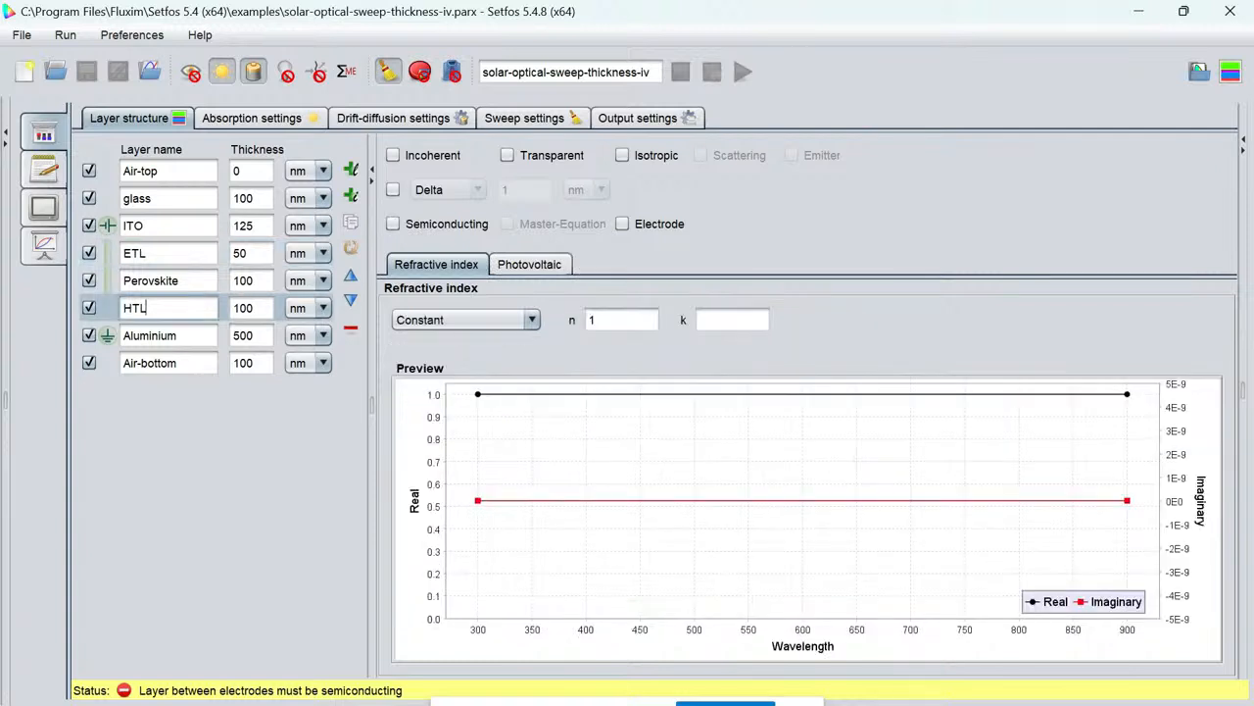
click(395, 224)
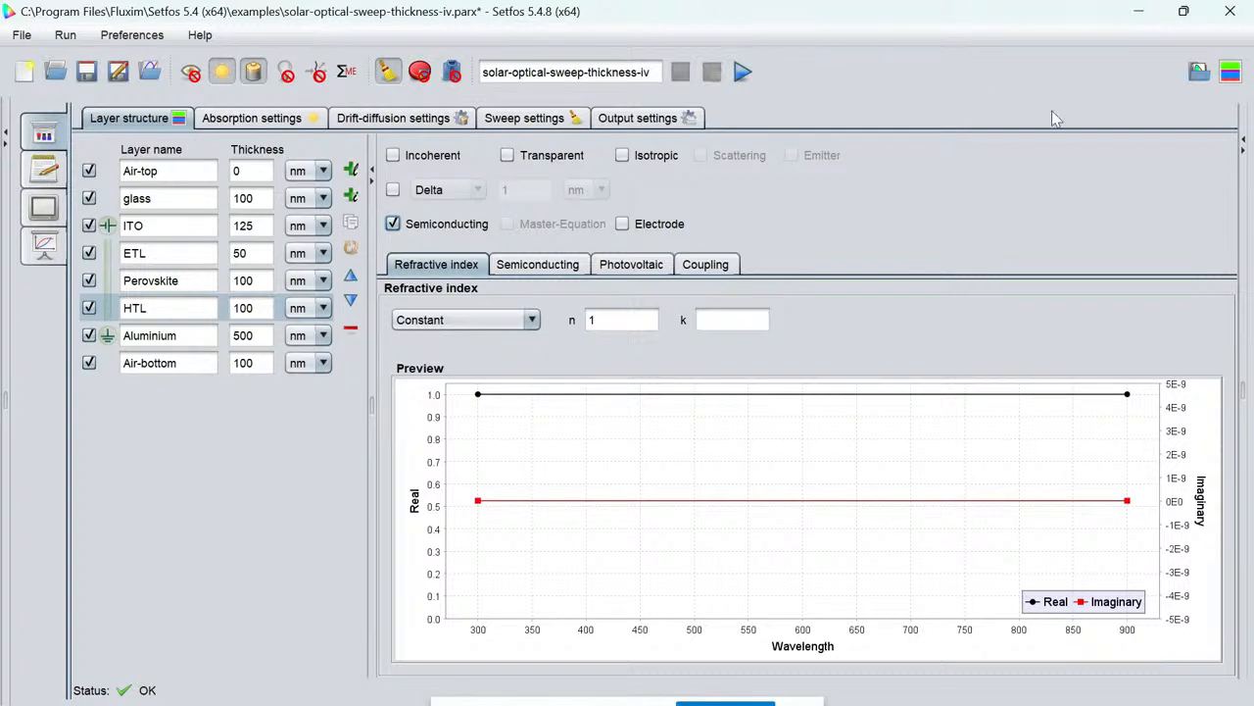
click(1229, 71)
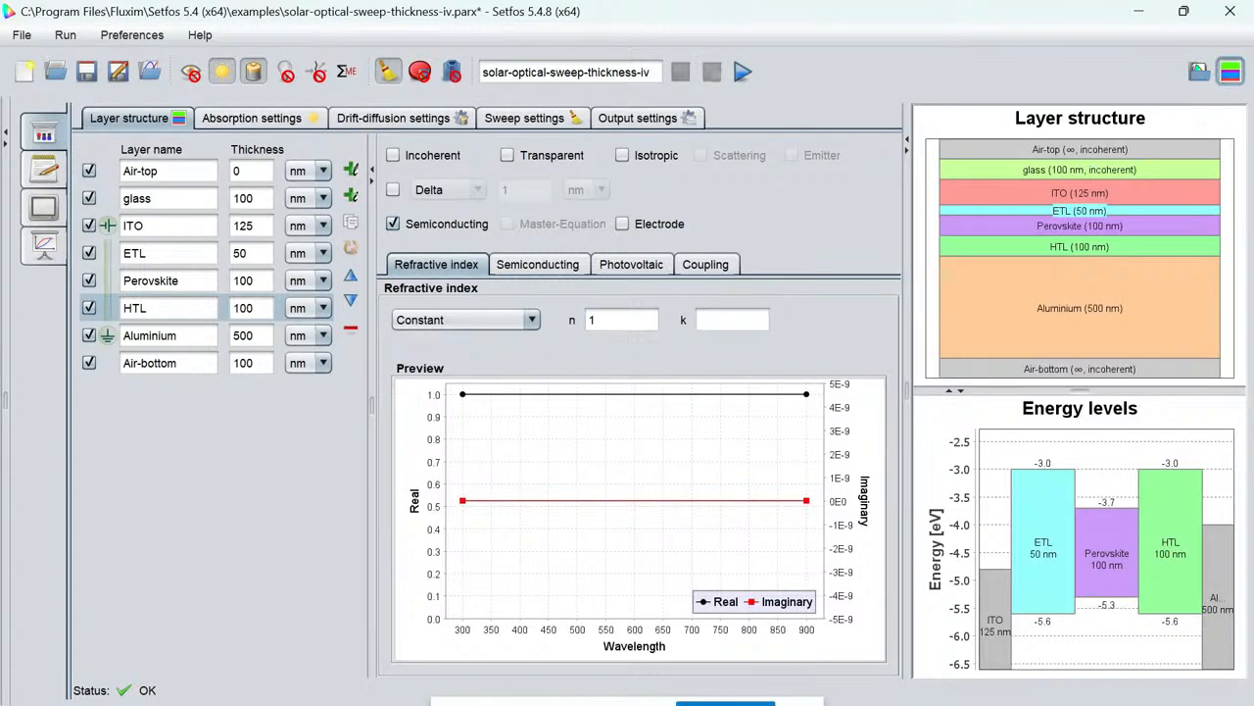
Swap the transport layer names so the layer below ITO is HTL and the one above Aluminium is ETL.
click(124, 253)
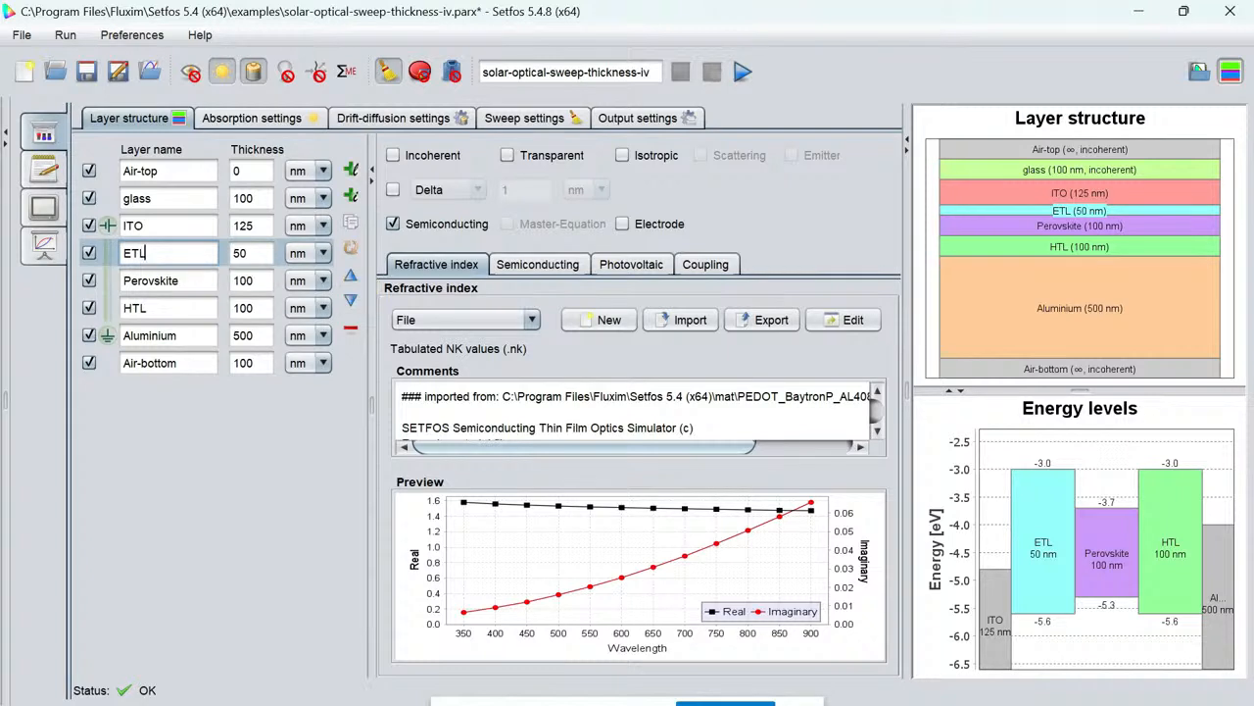
key(BackSpace)
key(BackSpace)
key(BackSpace)
text(HTL)
click(149, 307)
key(BackSpace)
key(BackSpace)
key(BackSpace)
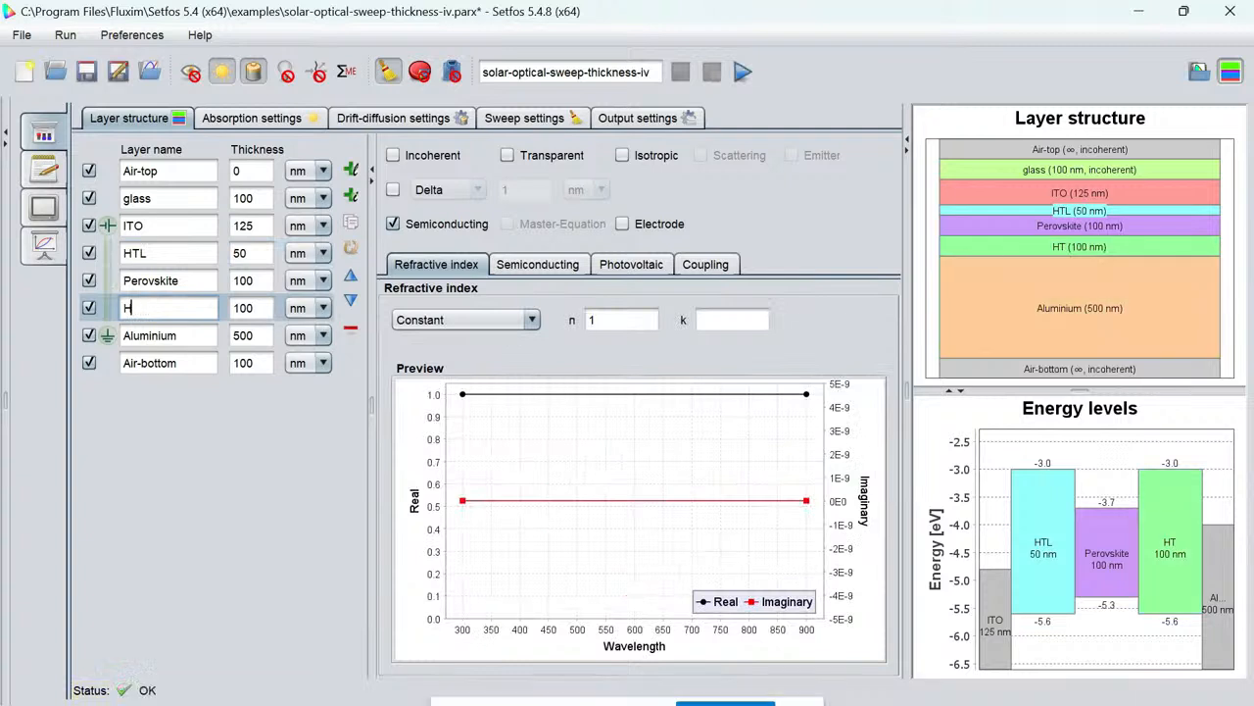
text(ETL)
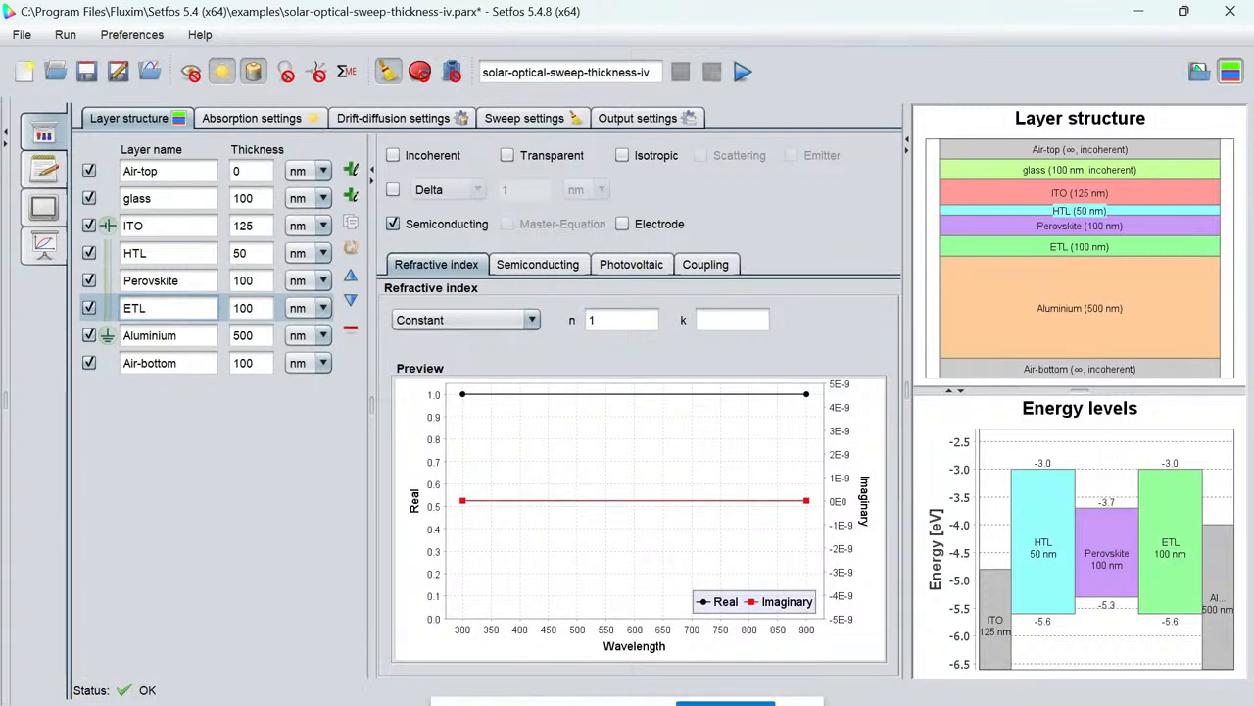
Import P3HT-PCBM.em as the electrical material of the HTL layer.
click(149, 253)
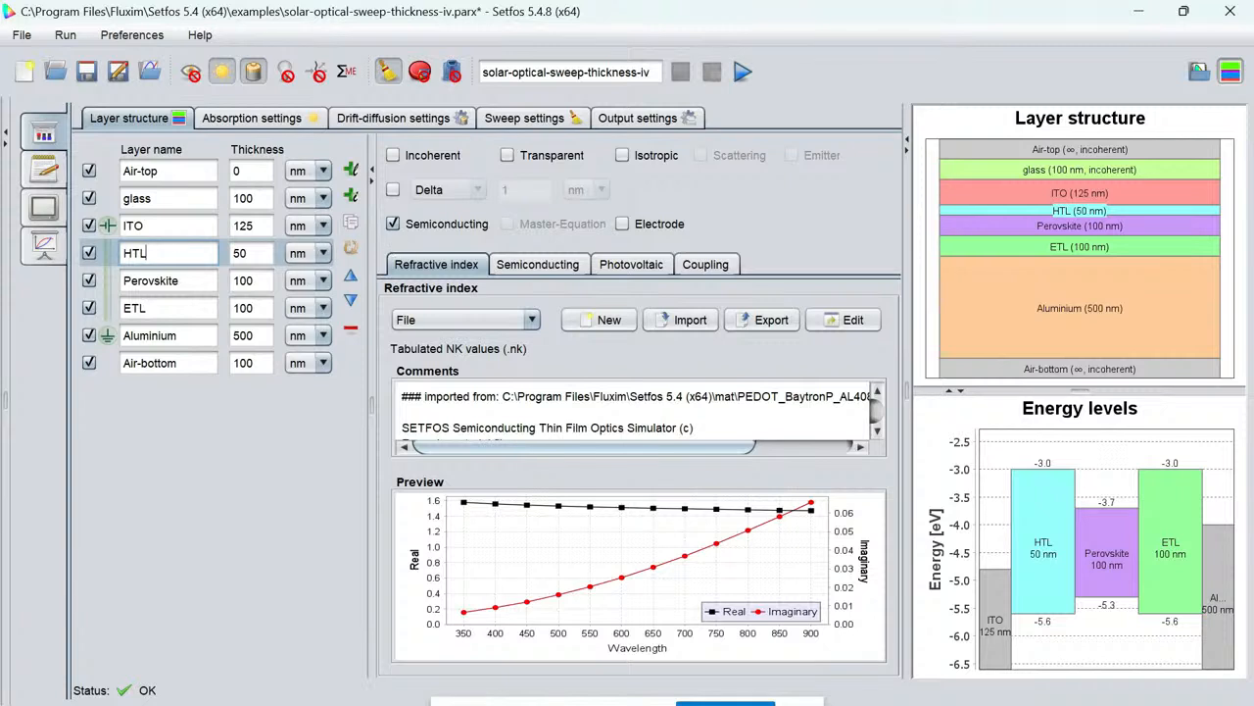
click(524, 267)
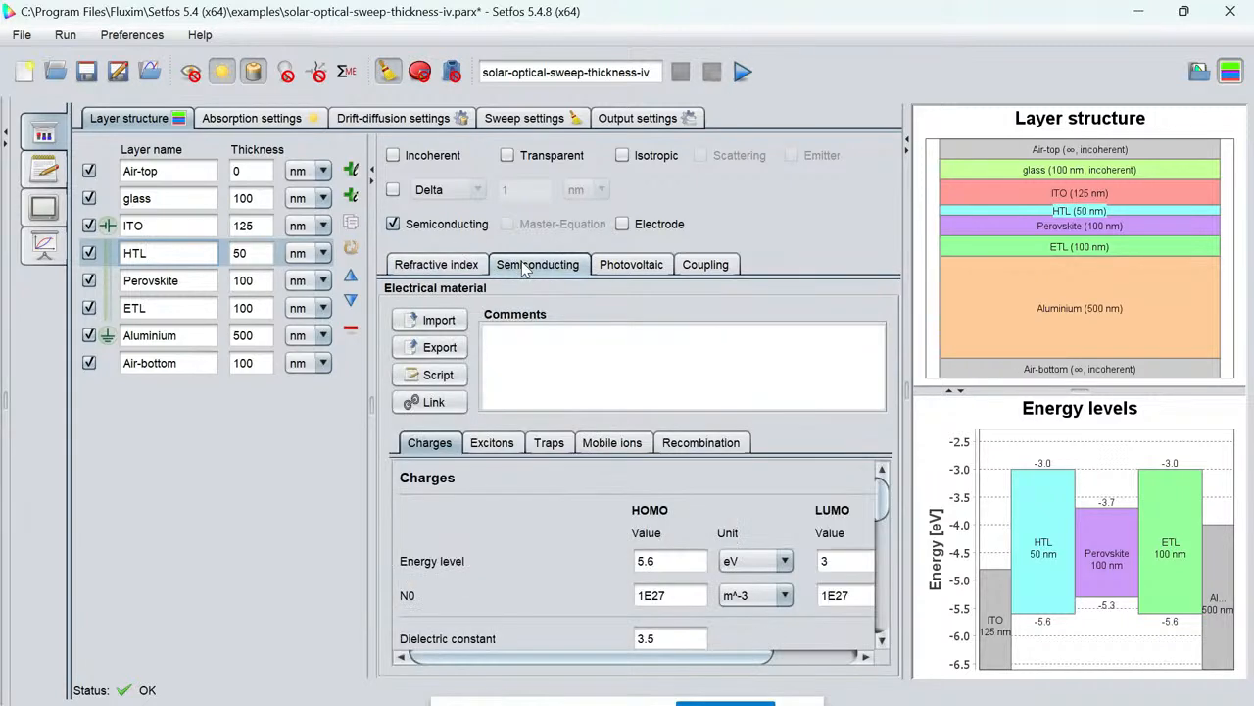
click(429, 320)
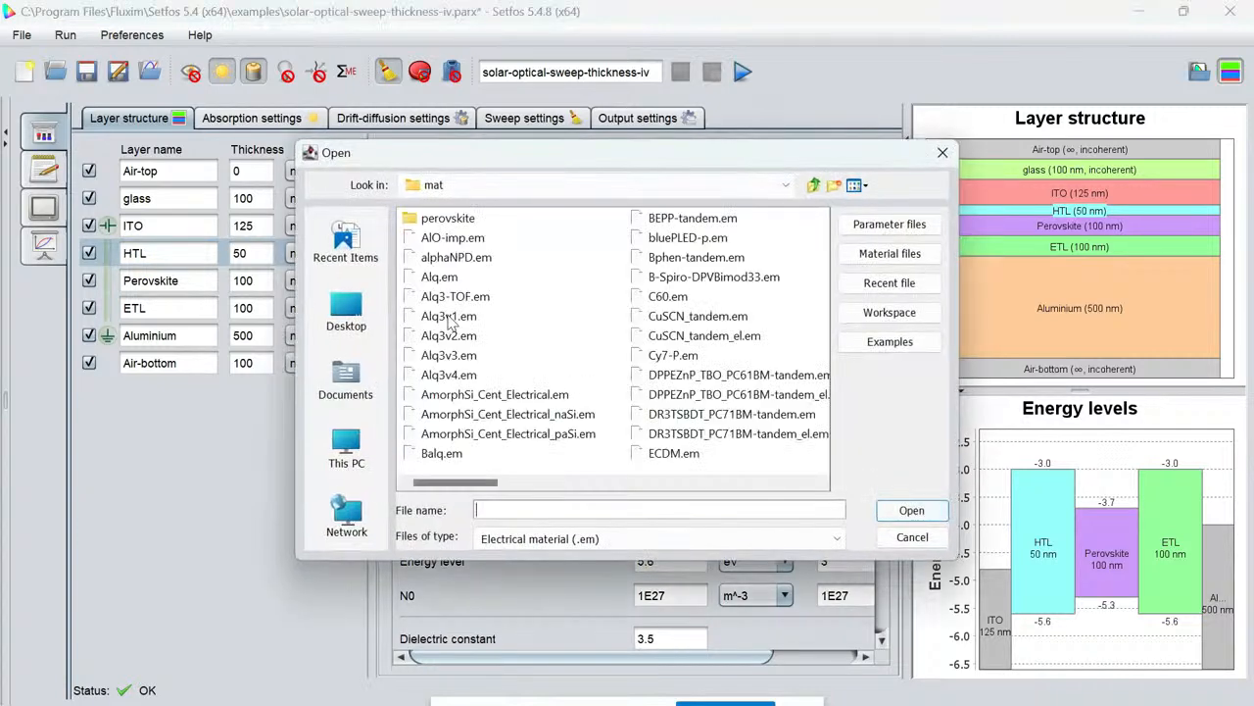
click(449, 317)
key(p)
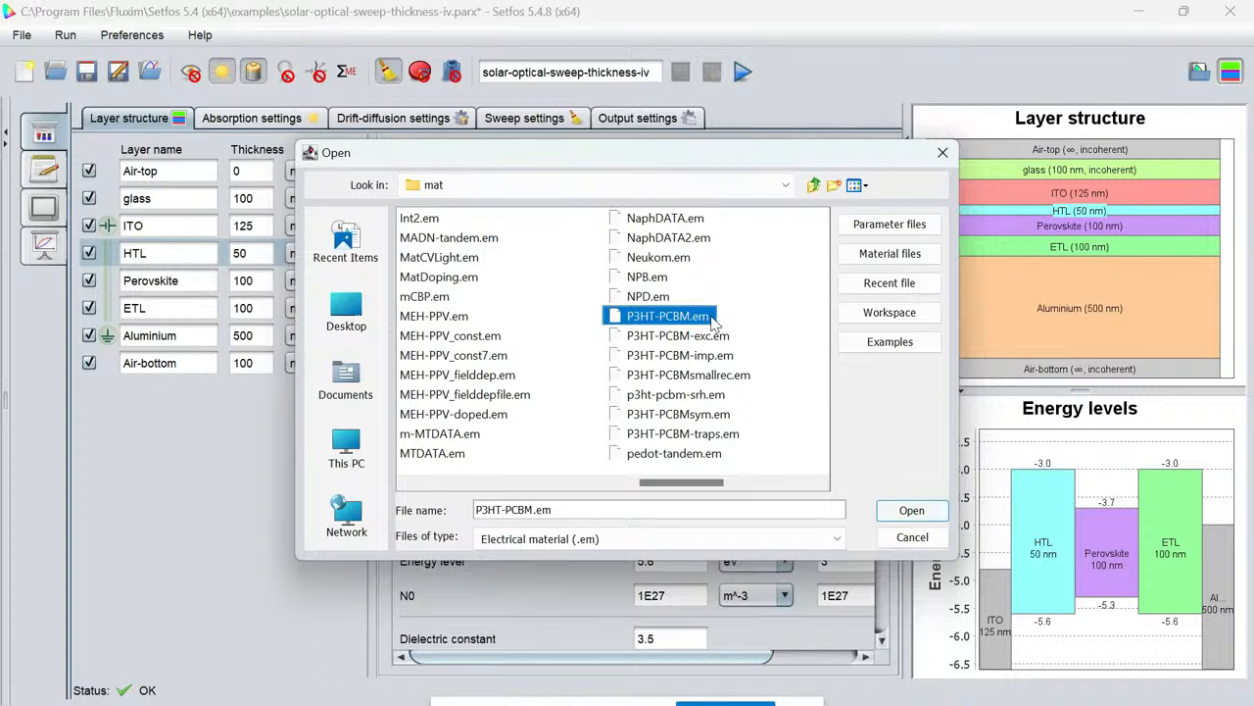
click(910, 511)
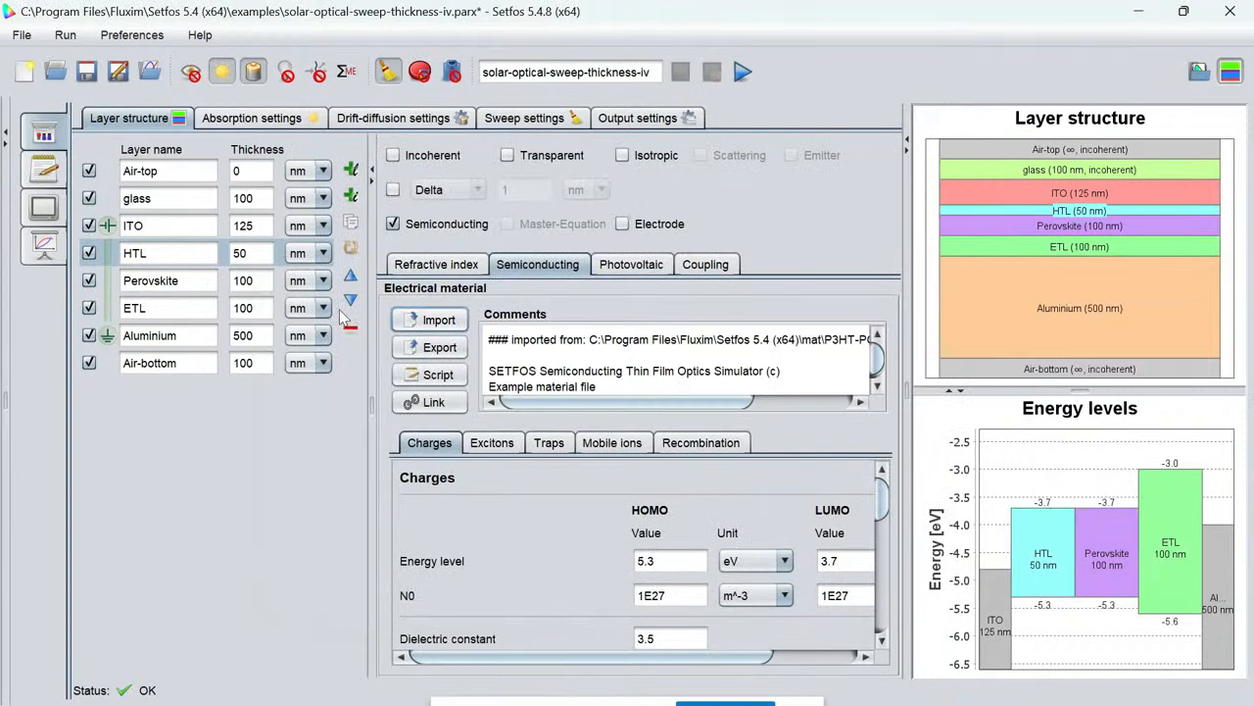
Import P3HT.nk as the refractive index data of the HTL layer.
click(436, 264)
click(664, 319)
click(441, 297)
key(p)
click(525, 278)
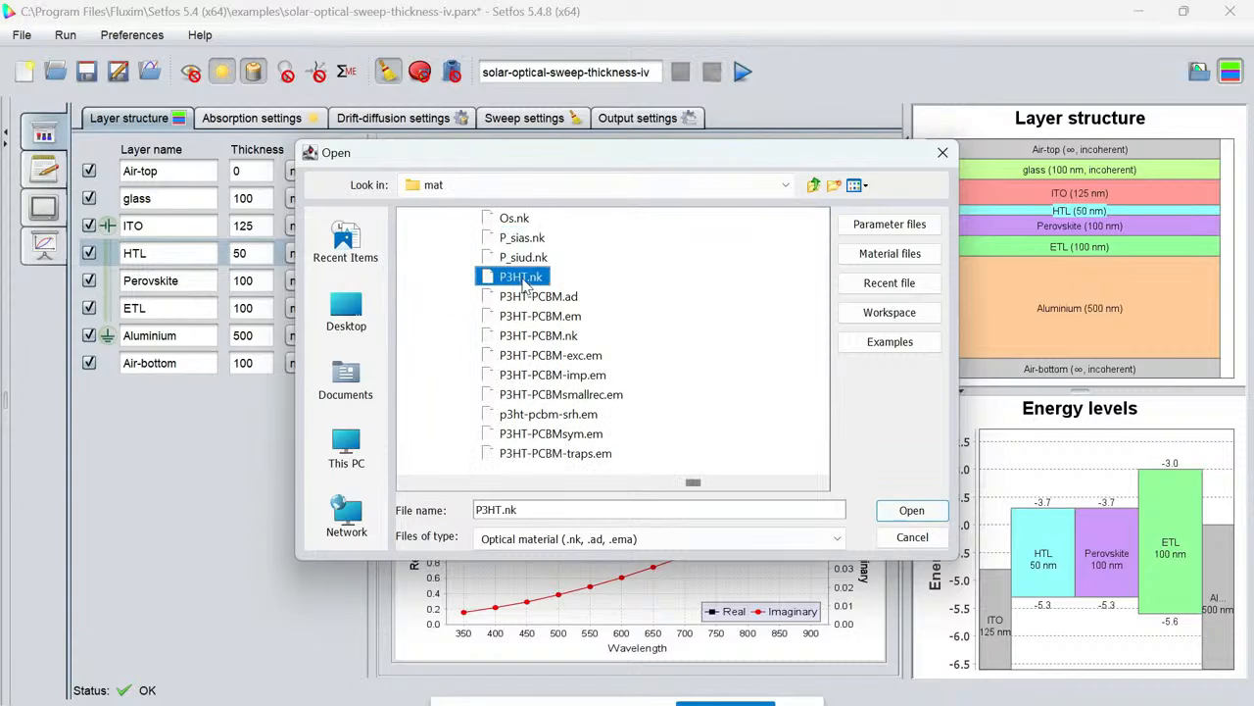
click(903, 517)
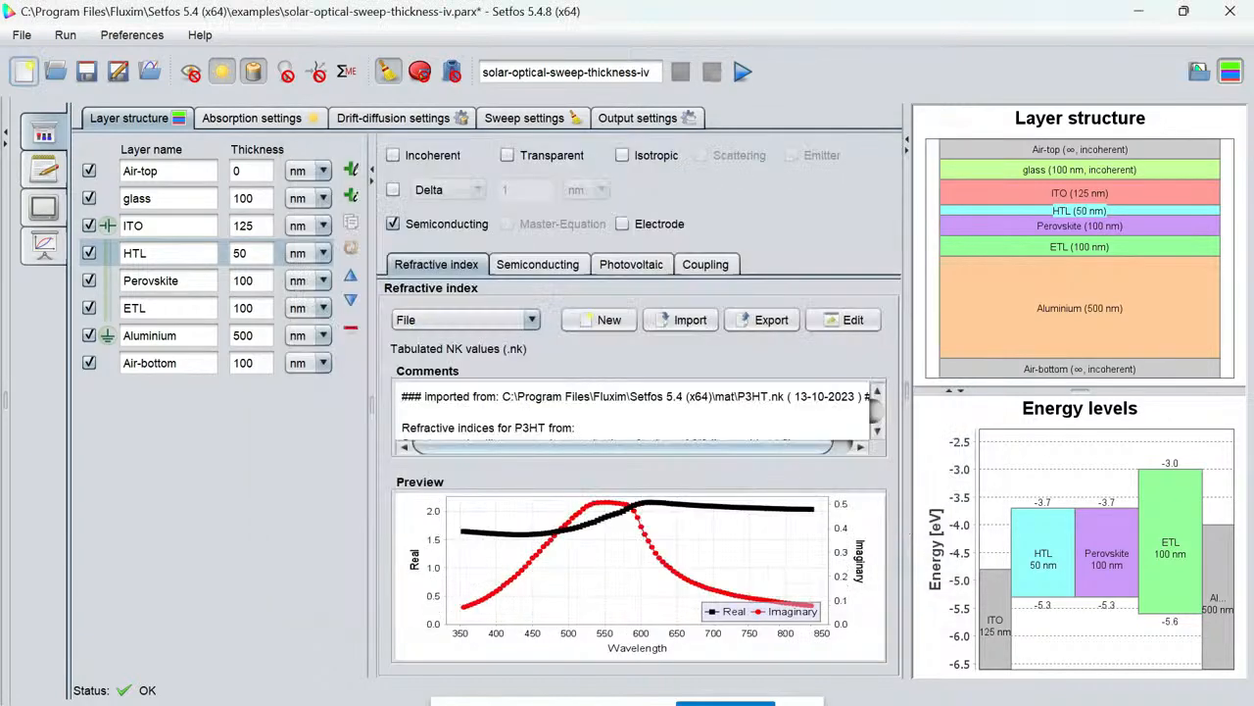
Import perovskite_ions.em from the perovskite folder as the electrical material of the Perovskite layer.
click(225, 280)
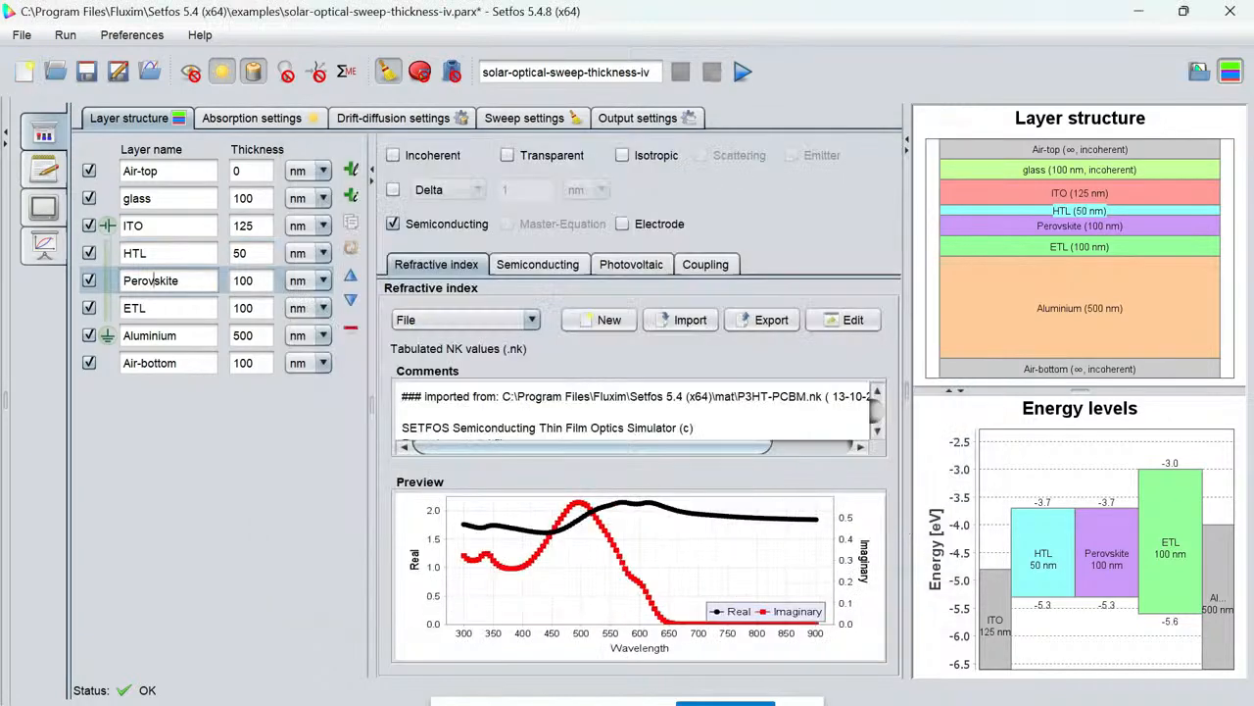
click(523, 269)
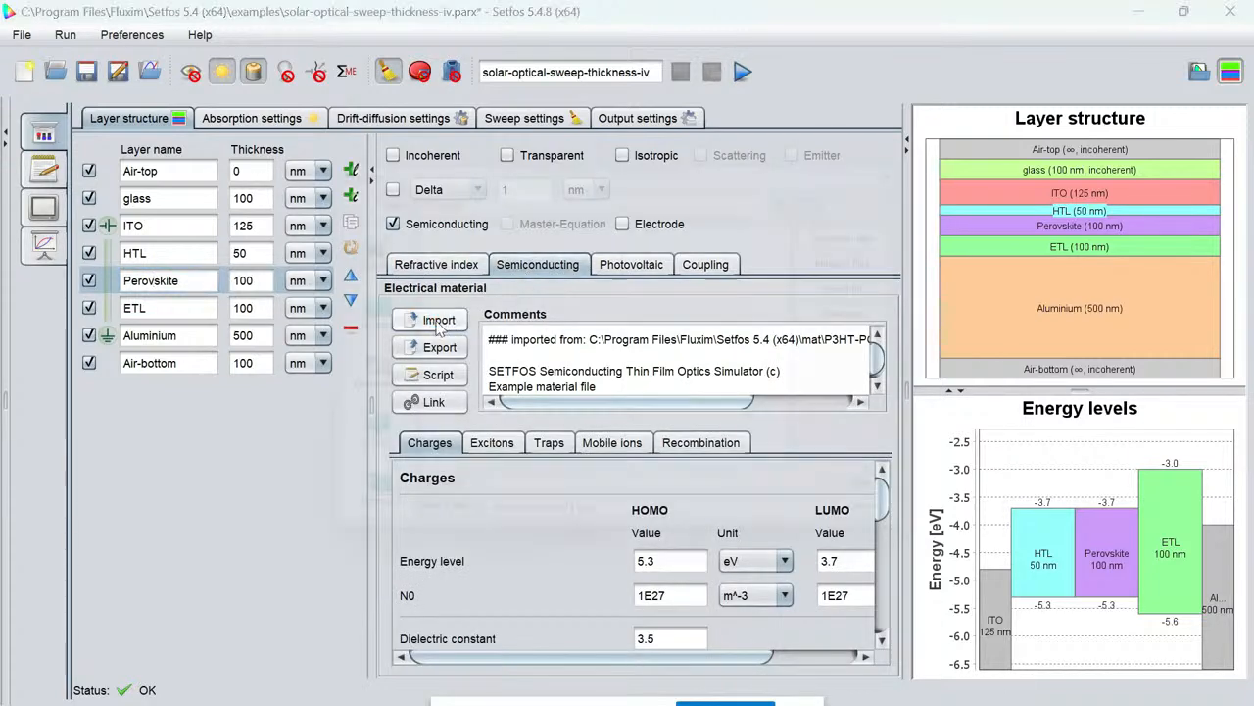
click(439, 323)
double_click(451, 216)
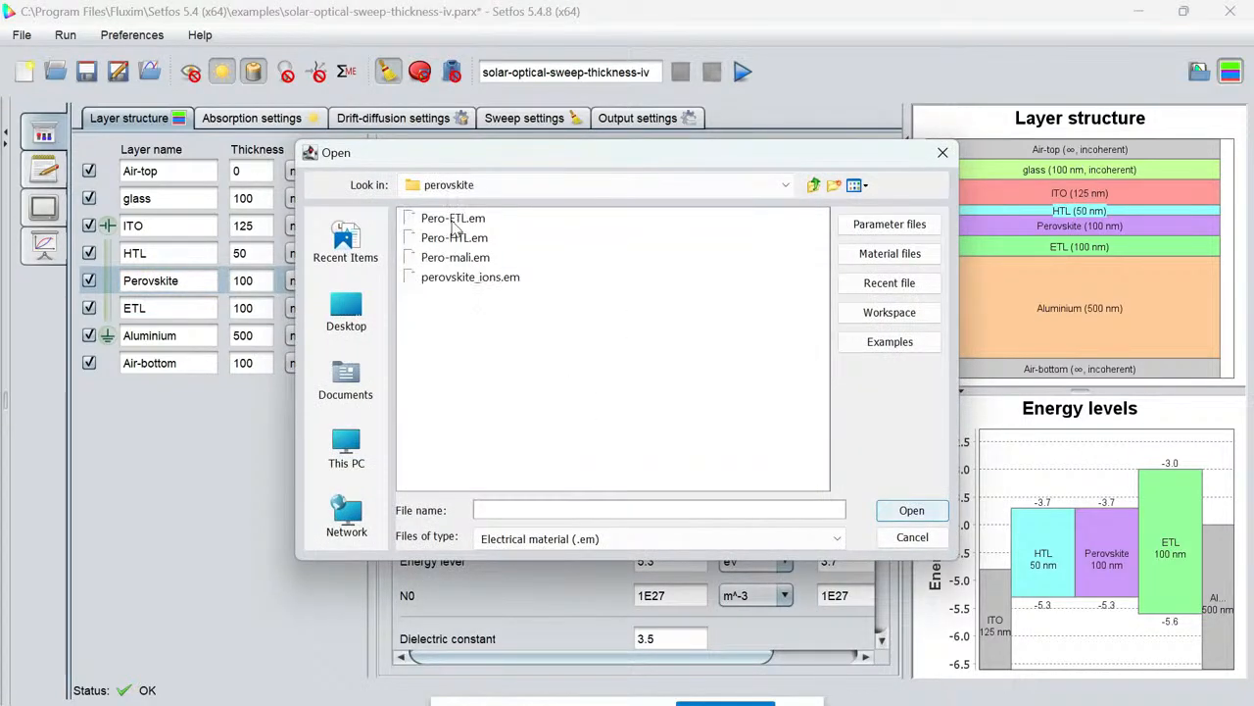
click(456, 280)
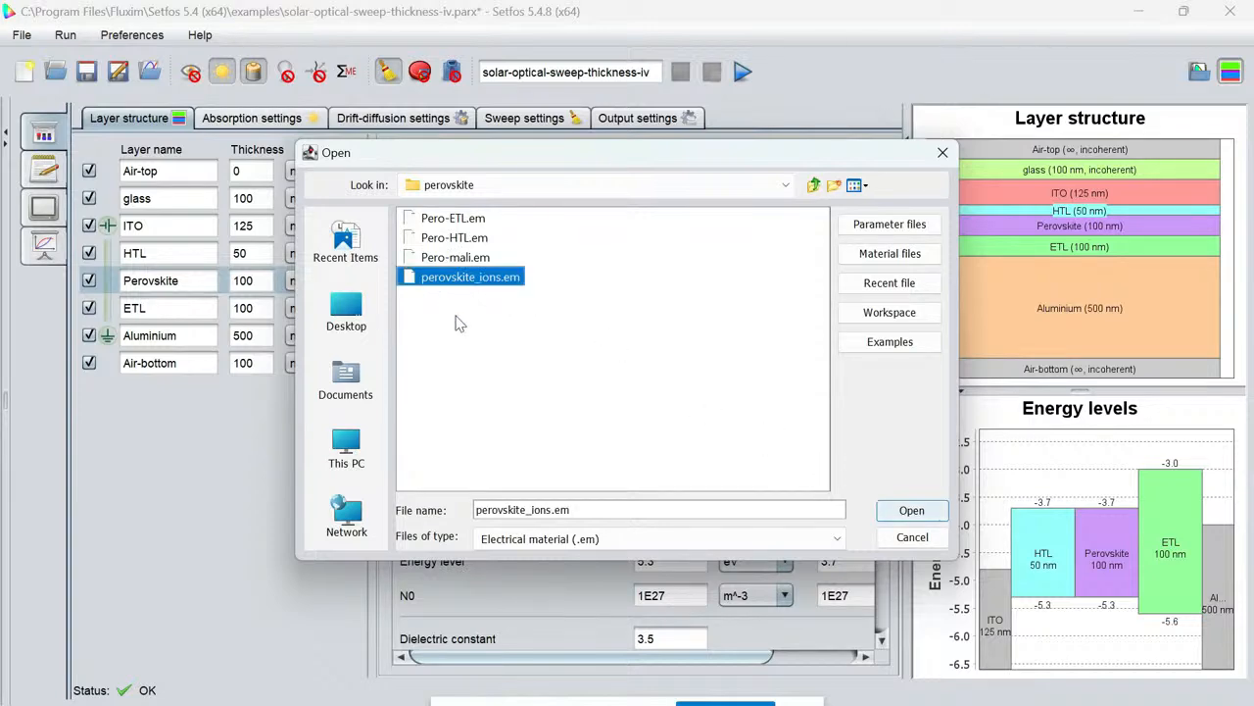
click(907, 511)
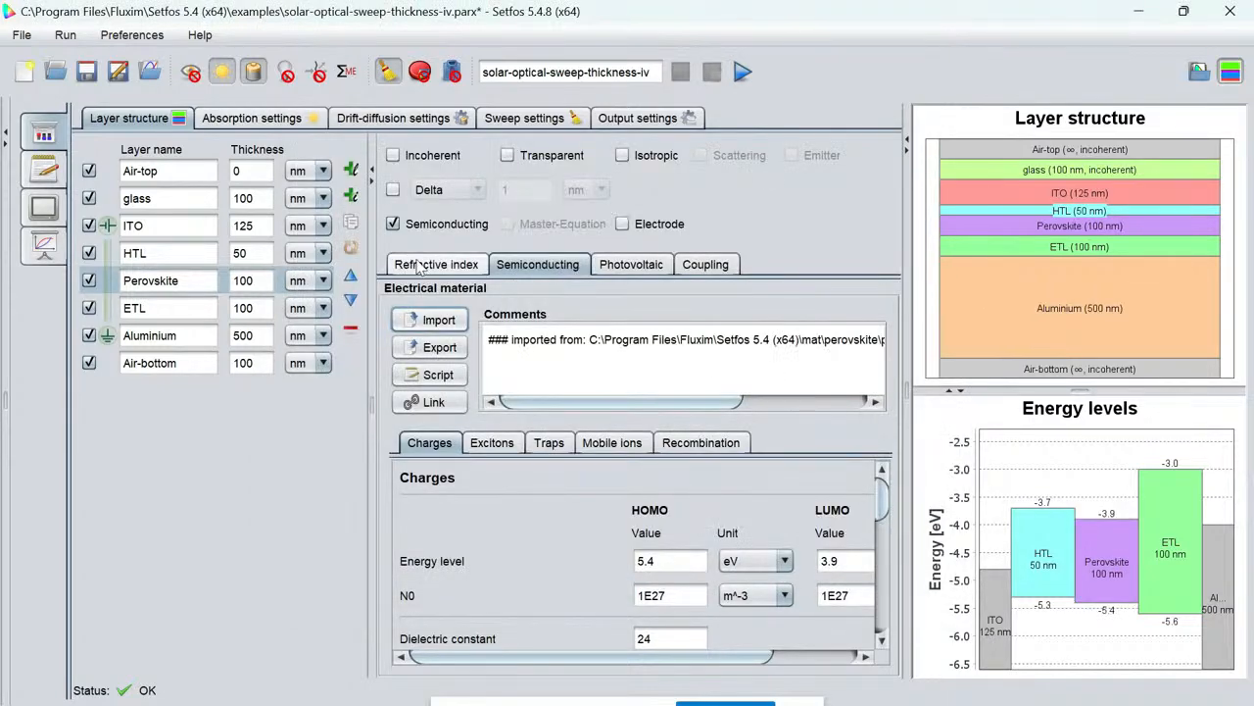
Import CH3NH3PbI3_MAPI_Sherkar2017.nk from the perovskite folder as the refractive index data of the Perovskite layer.
click(419, 266)
click(530, 320)
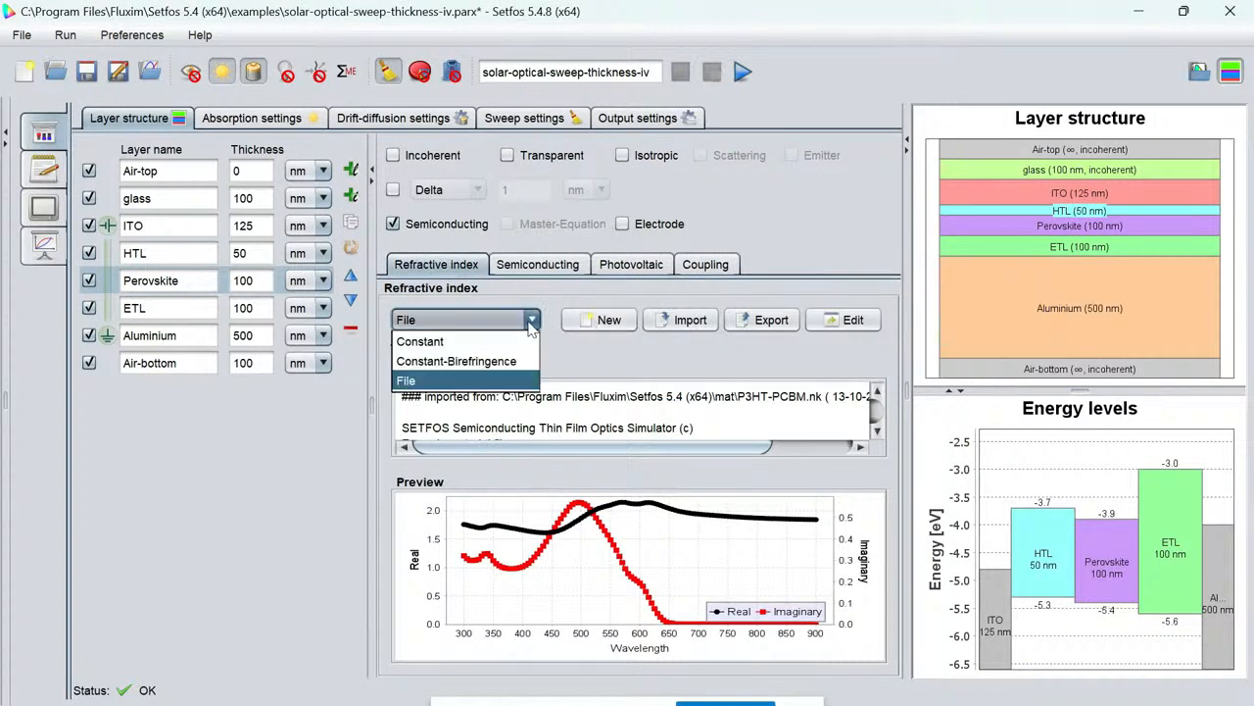
click(472, 384)
click(676, 321)
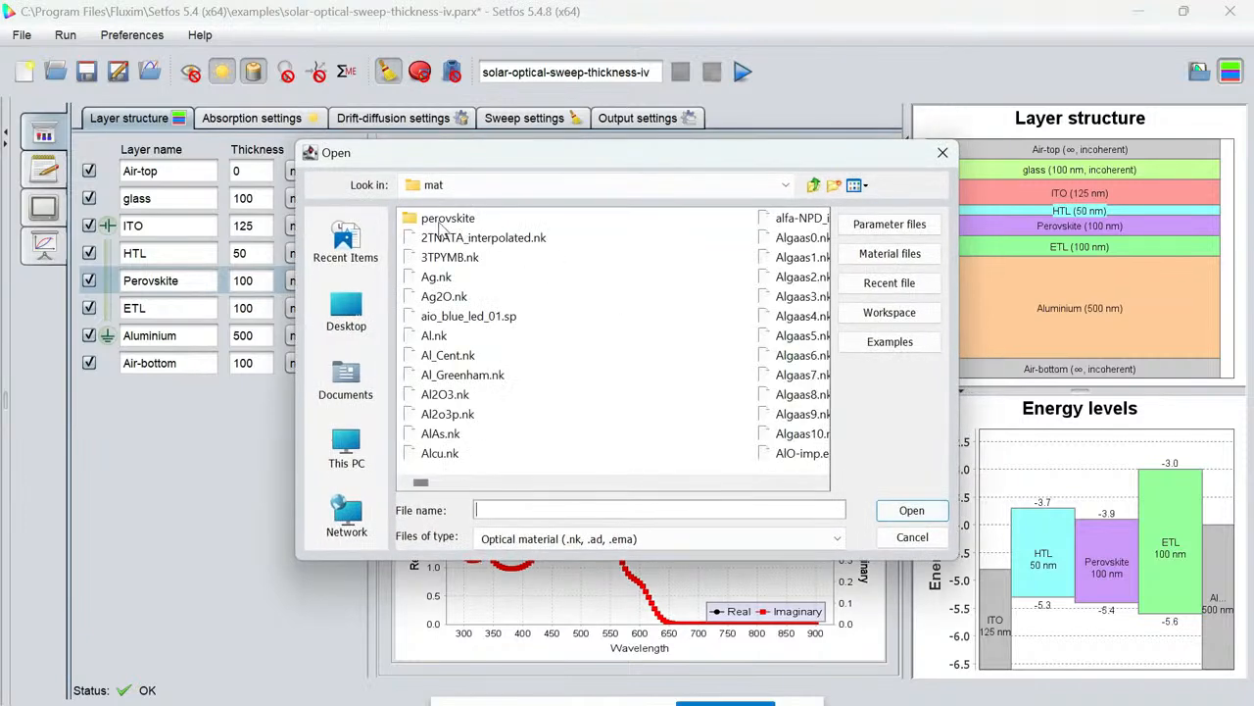
double_click(443, 220)
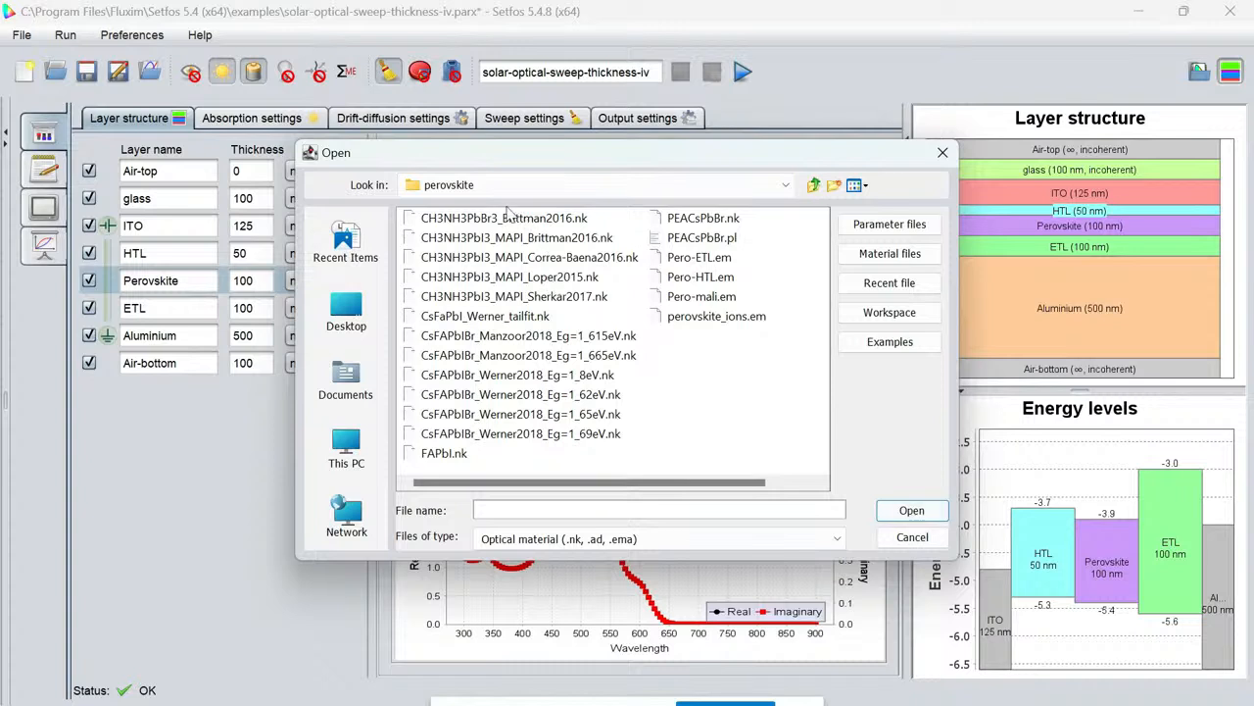
click(529, 298)
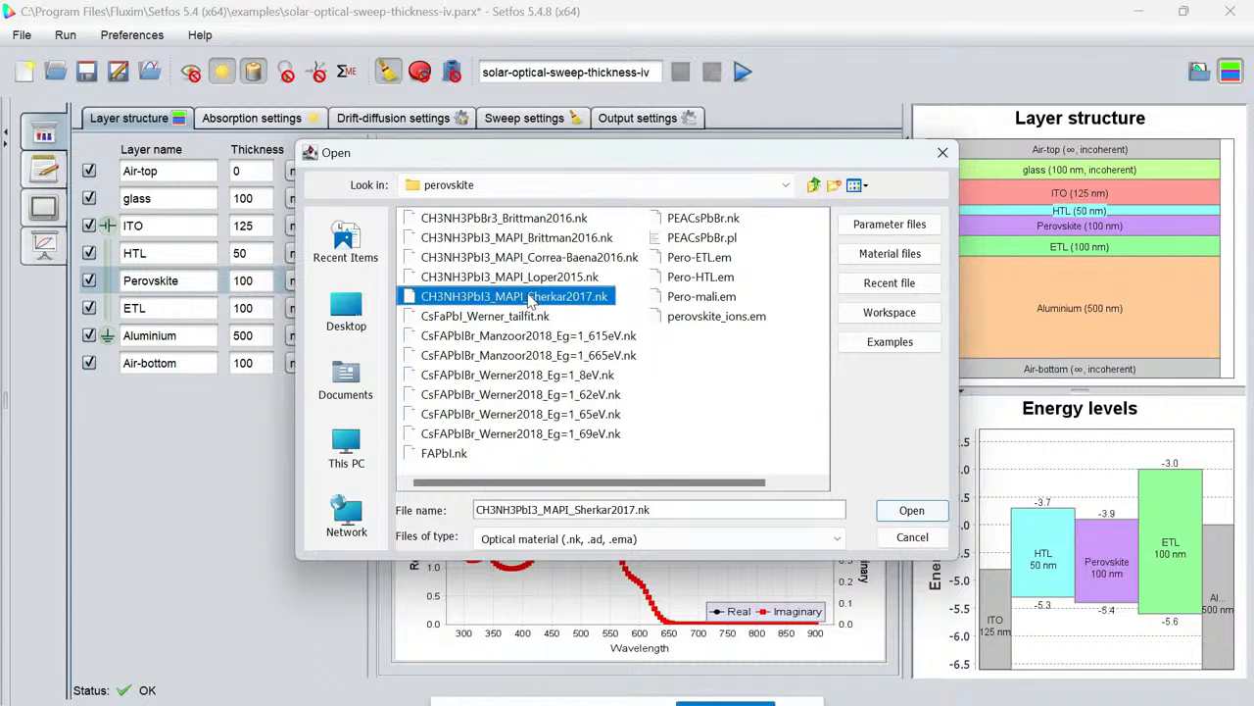
click(911, 511)
Import spiro-TAD.em from the mat folder as the electrical material of the ETL layer.
click(144, 308)
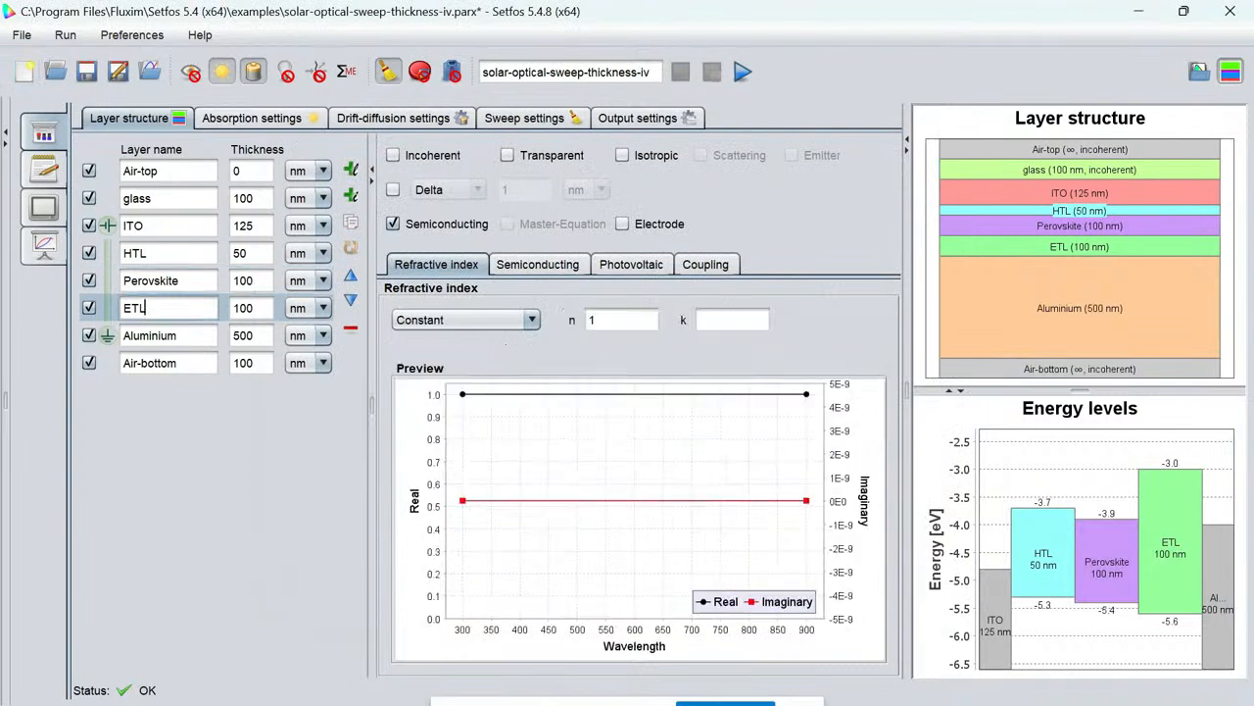
click(501, 271)
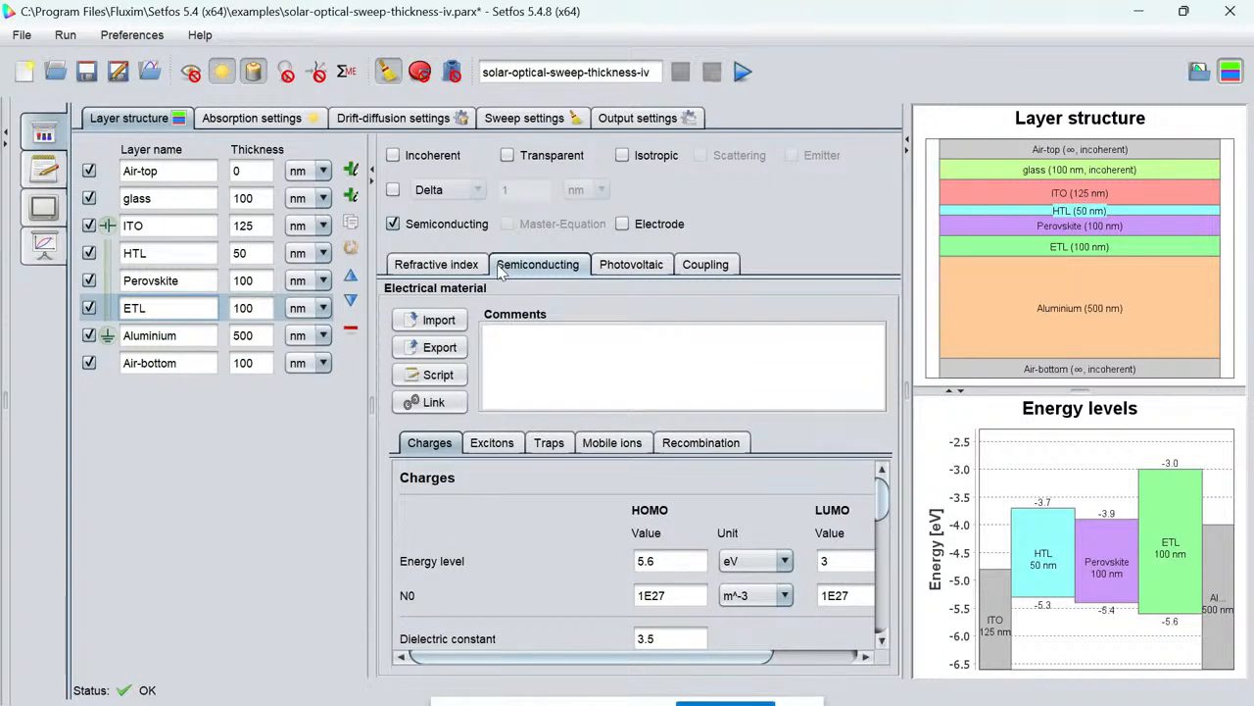
click(439, 320)
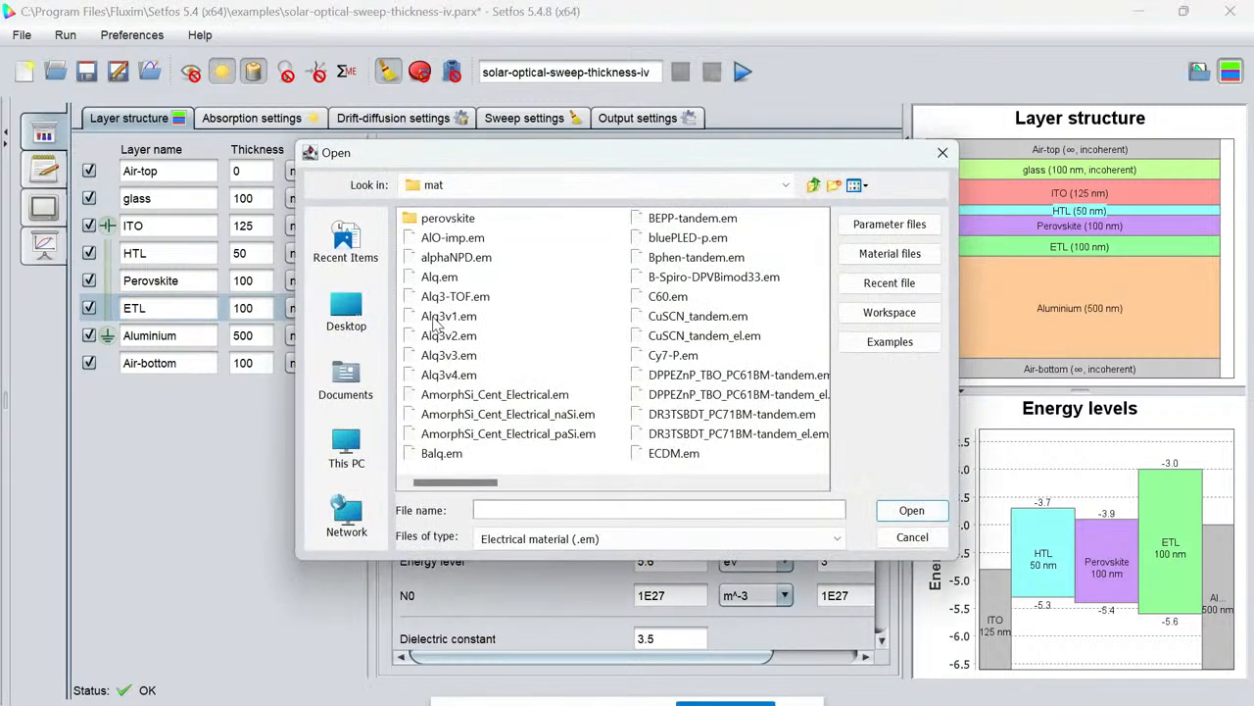
click(438, 315)
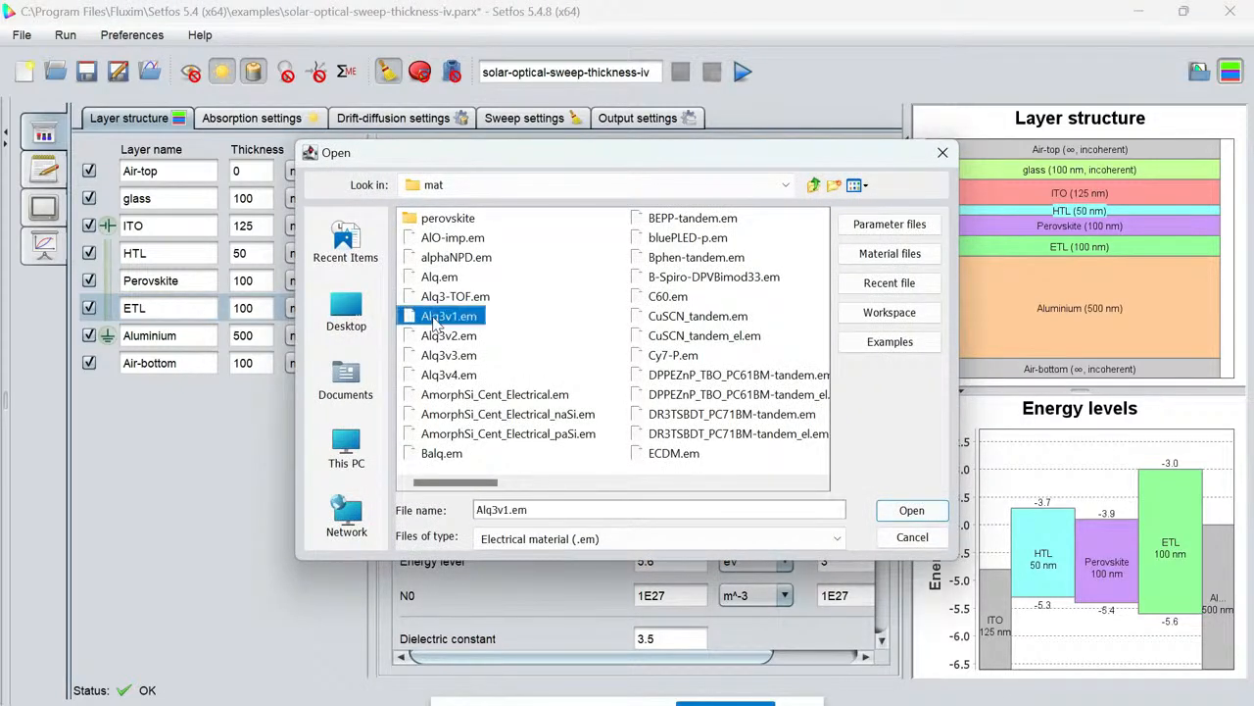
key(s)
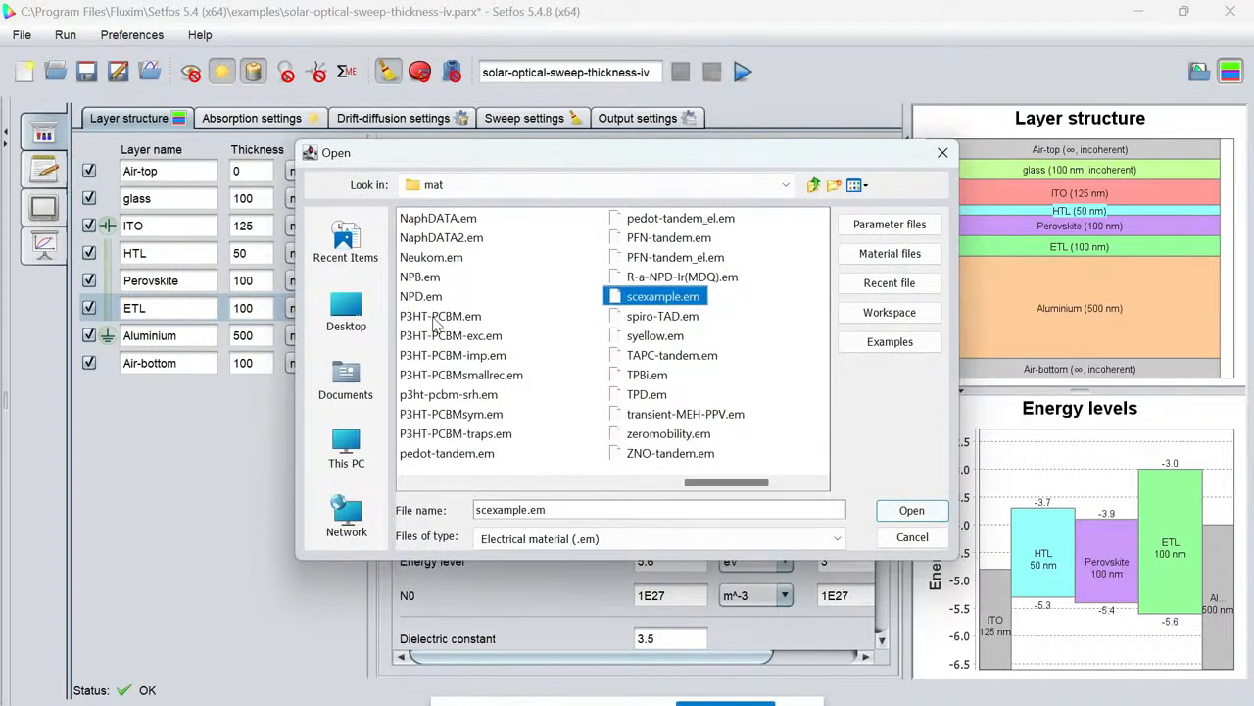
click(670, 319)
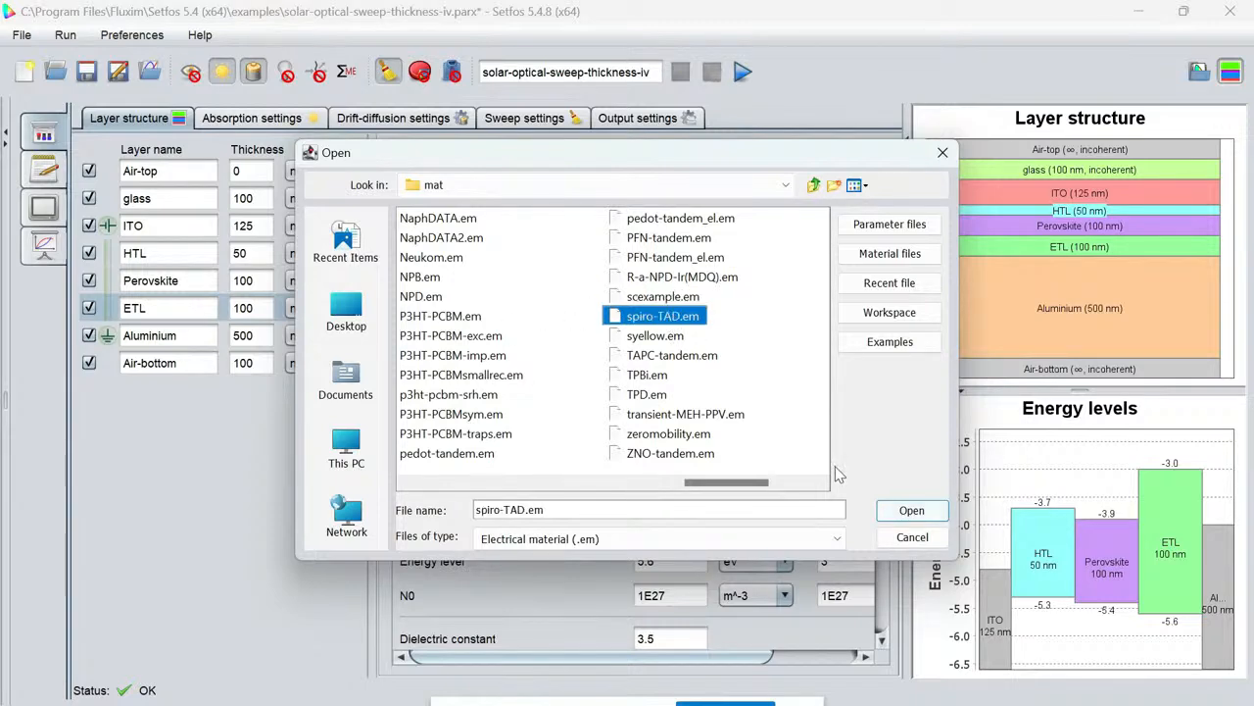
click(909, 511)
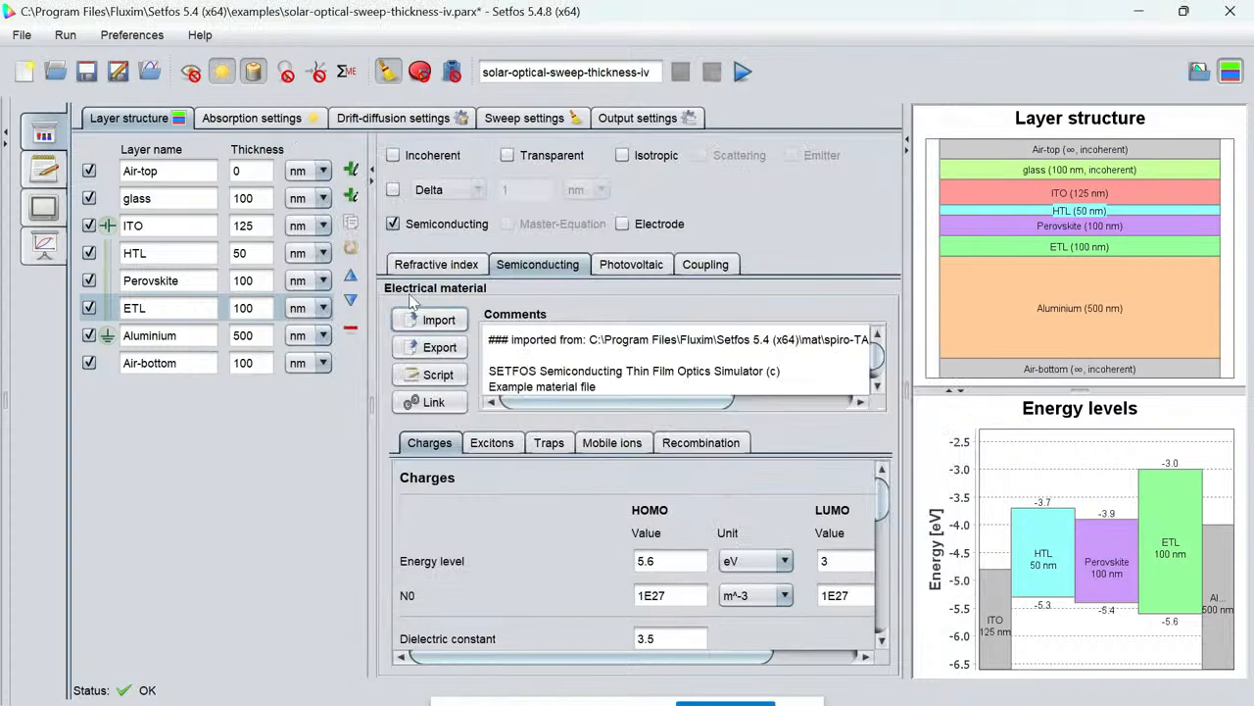
Switch the ETL layer's refractive index source to File and import SpiroOMeTAD.nk from the mat folder.
click(428, 270)
click(491, 323)
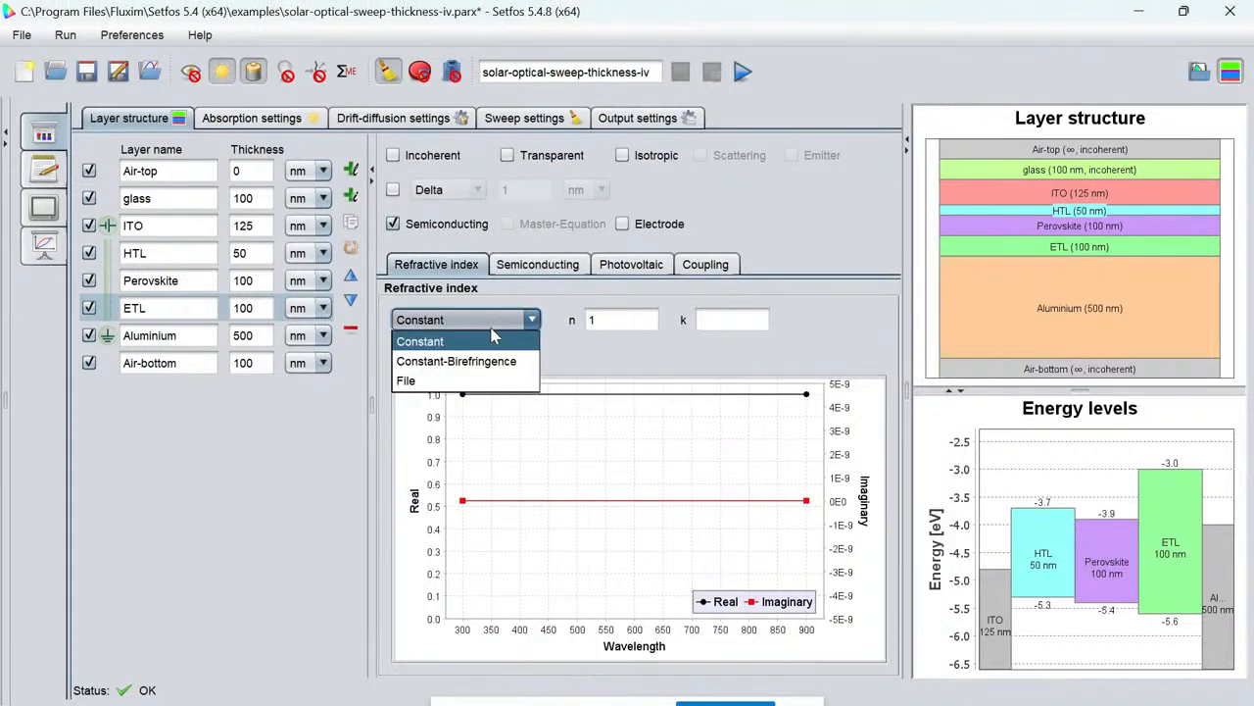
click(455, 381)
click(670, 320)
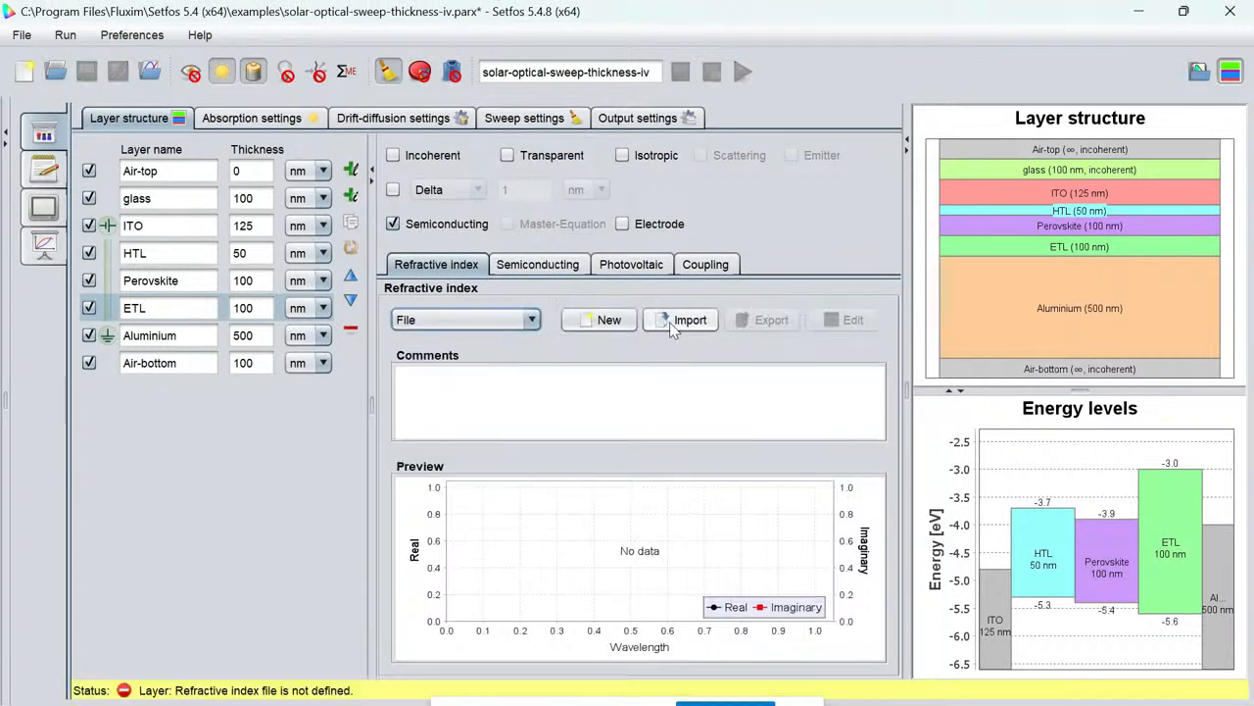
text(S)
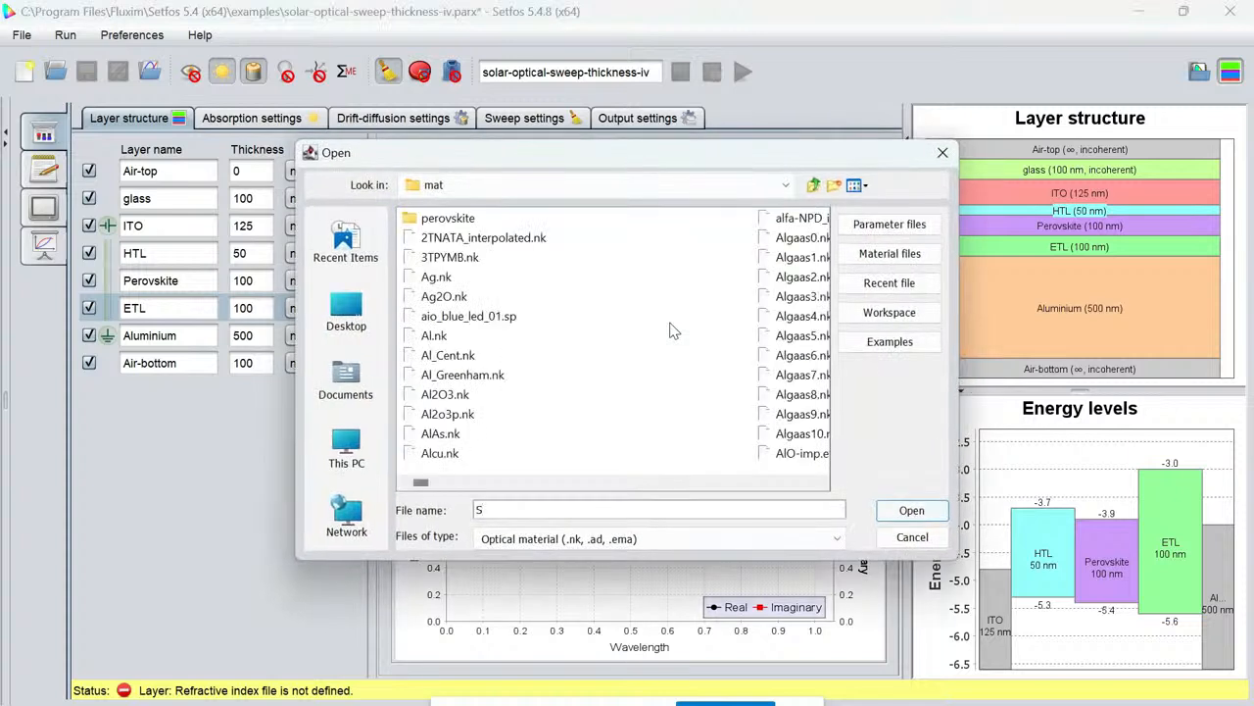
key(BackSpace)
click(462, 377)
key(s)
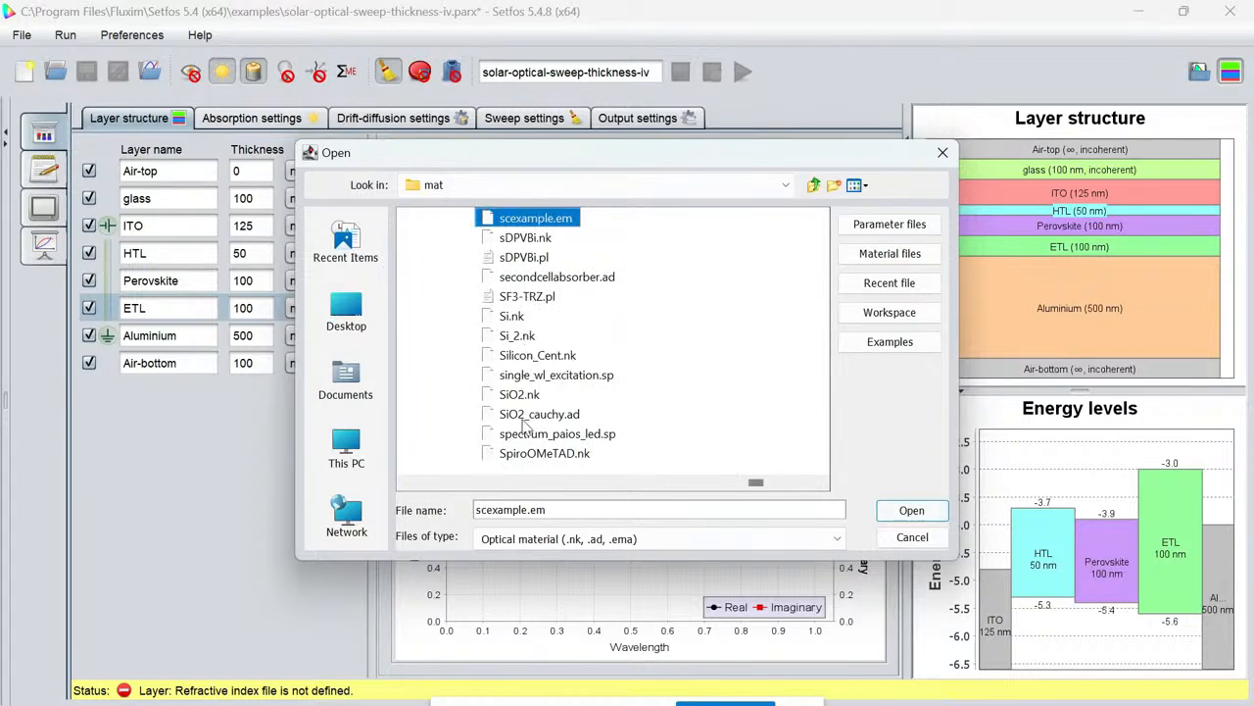
click(575, 457)
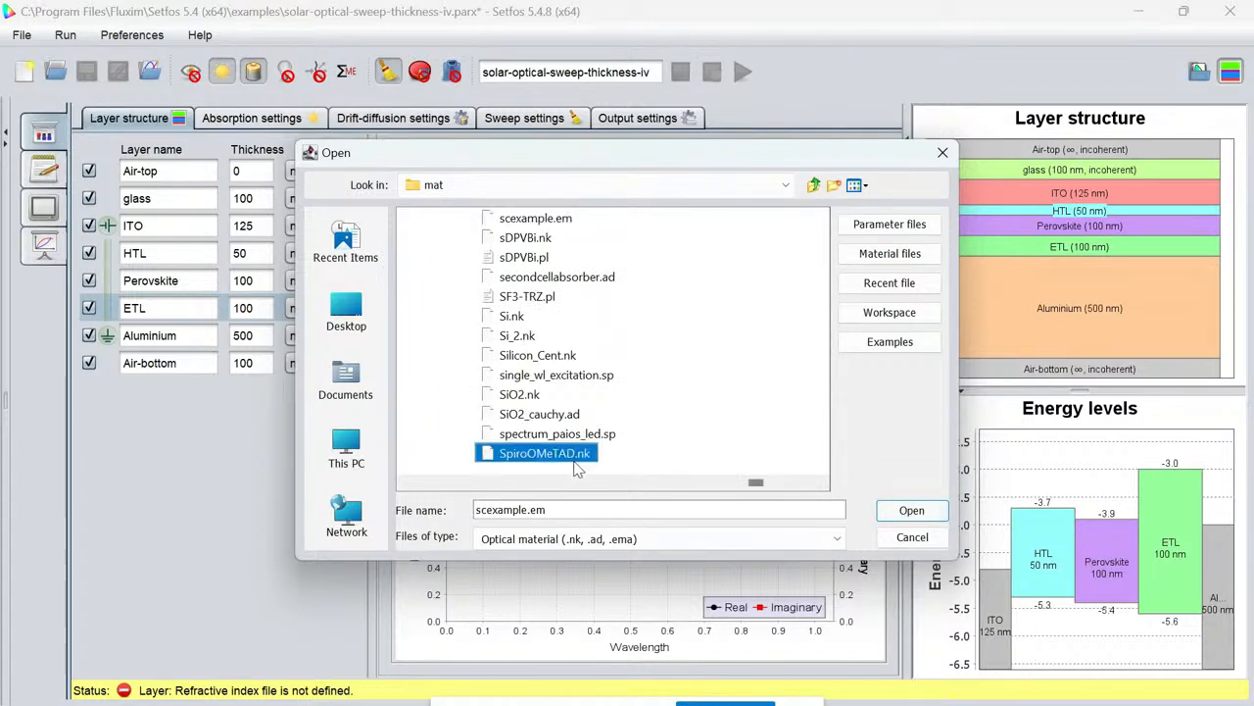
click(911, 511)
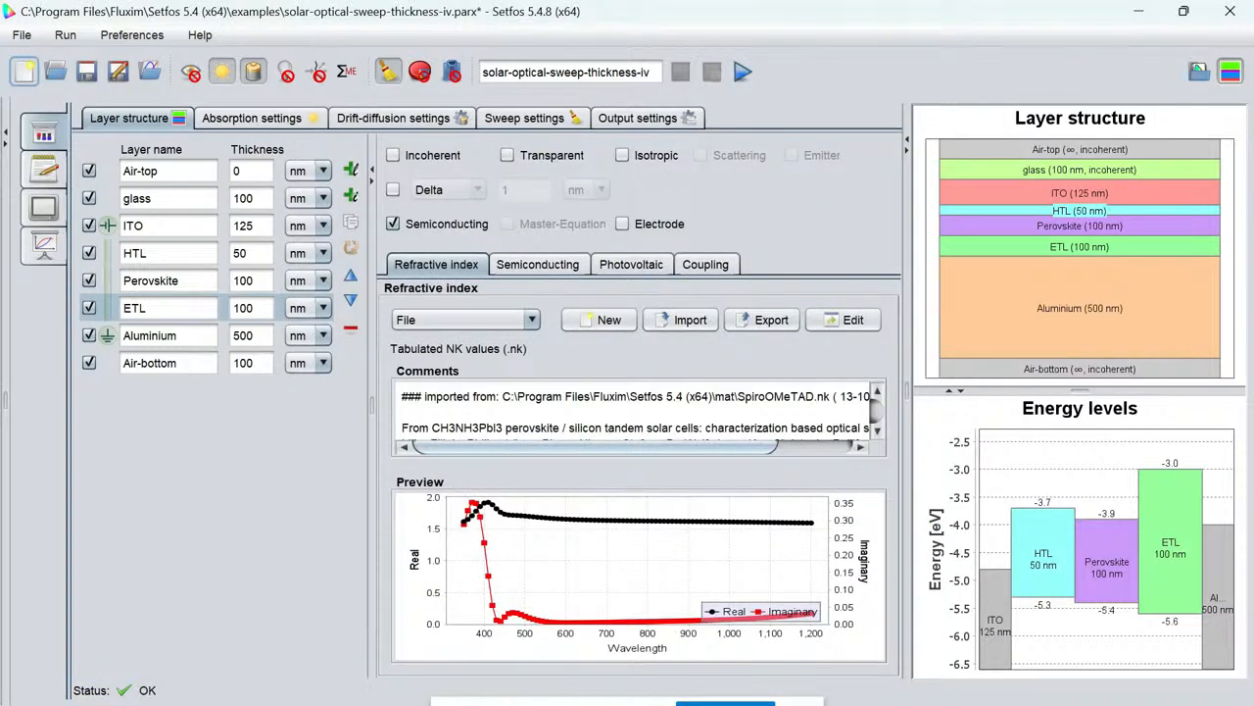
Run the simulation of the perovskite cell and view the transmittance curves at 200 nm perovskite thickness.
click(141, 280)
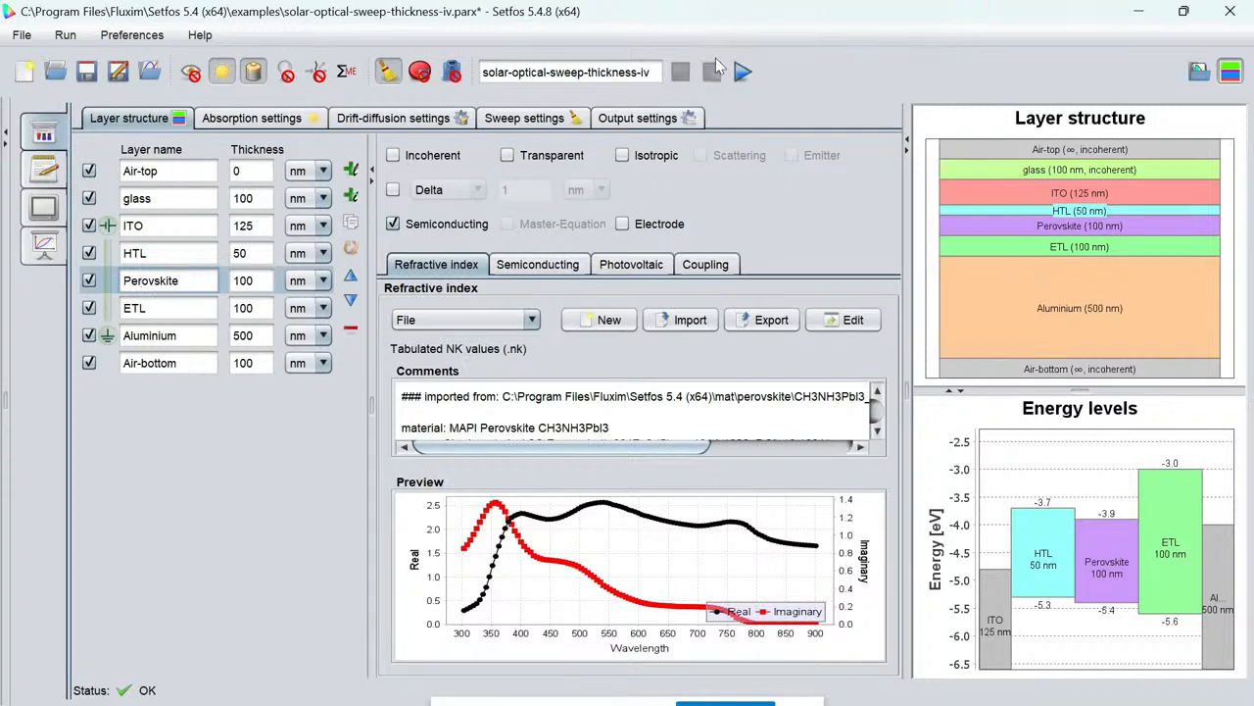
click(743, 72)
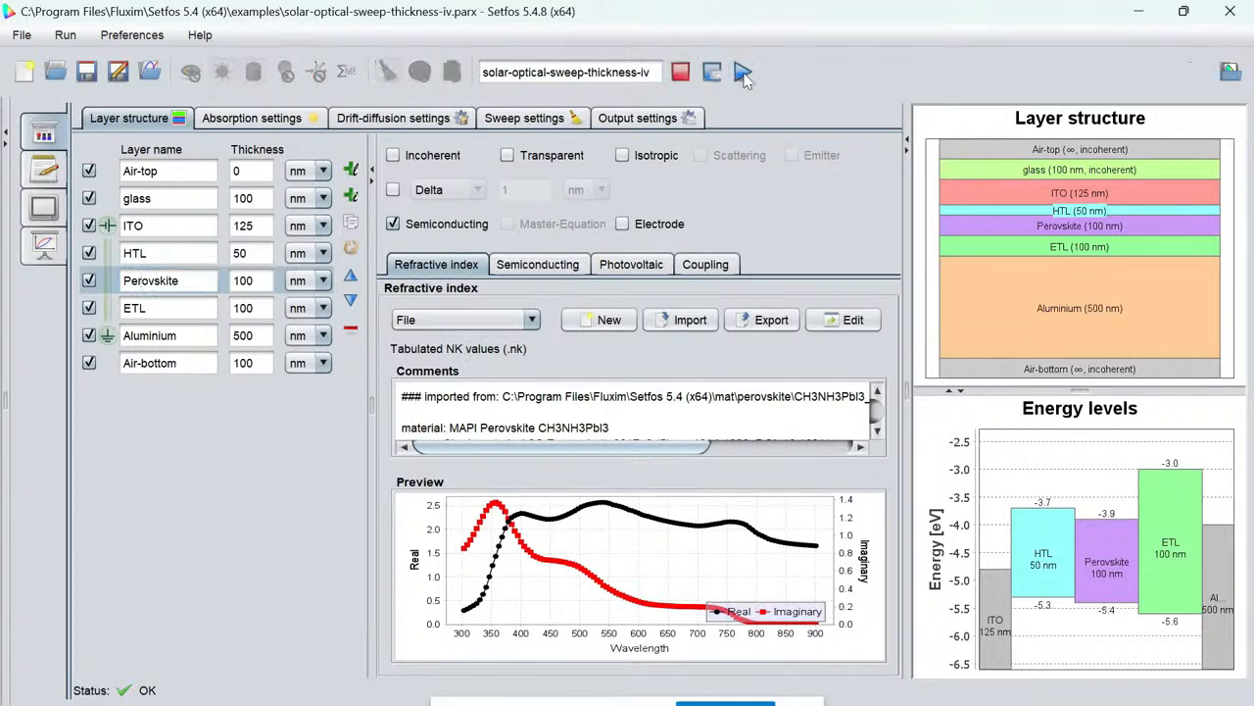
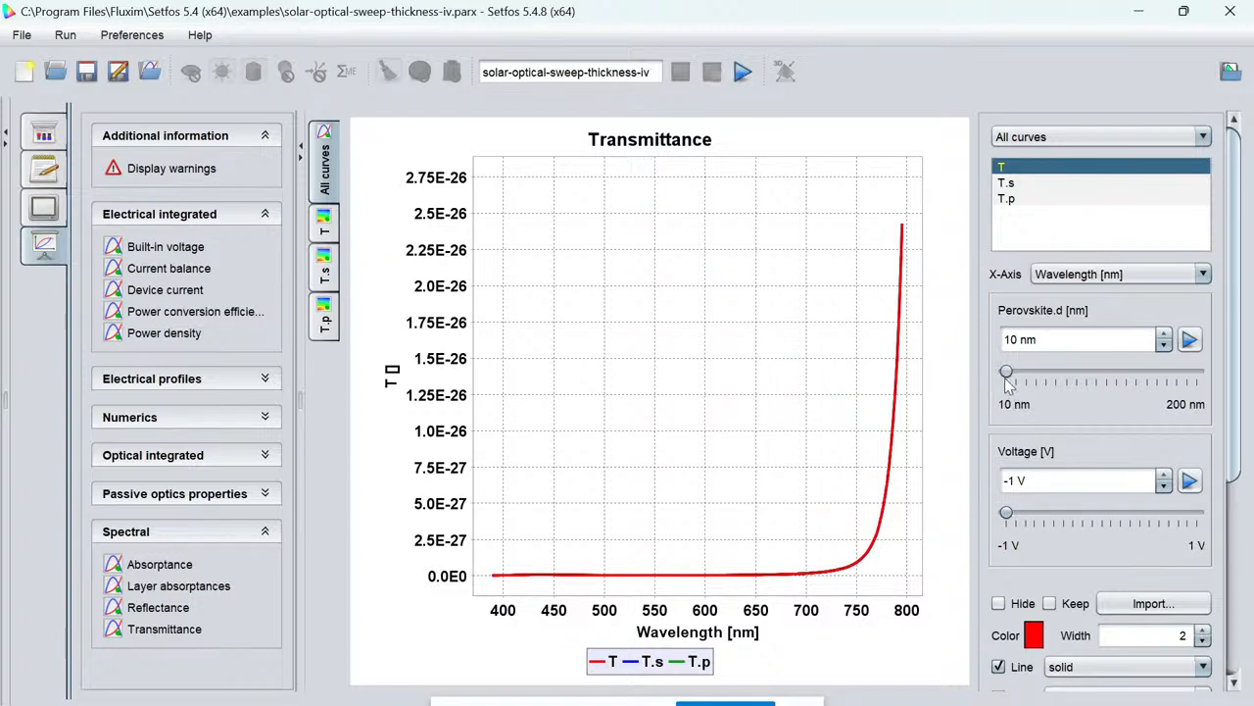
drag(1014, 386, 1225, 369)
mouse_move(1006, 512)
mouse_down()
mouse_move(1213, 504)
mouse_move(1006, 511)
mouse_up()
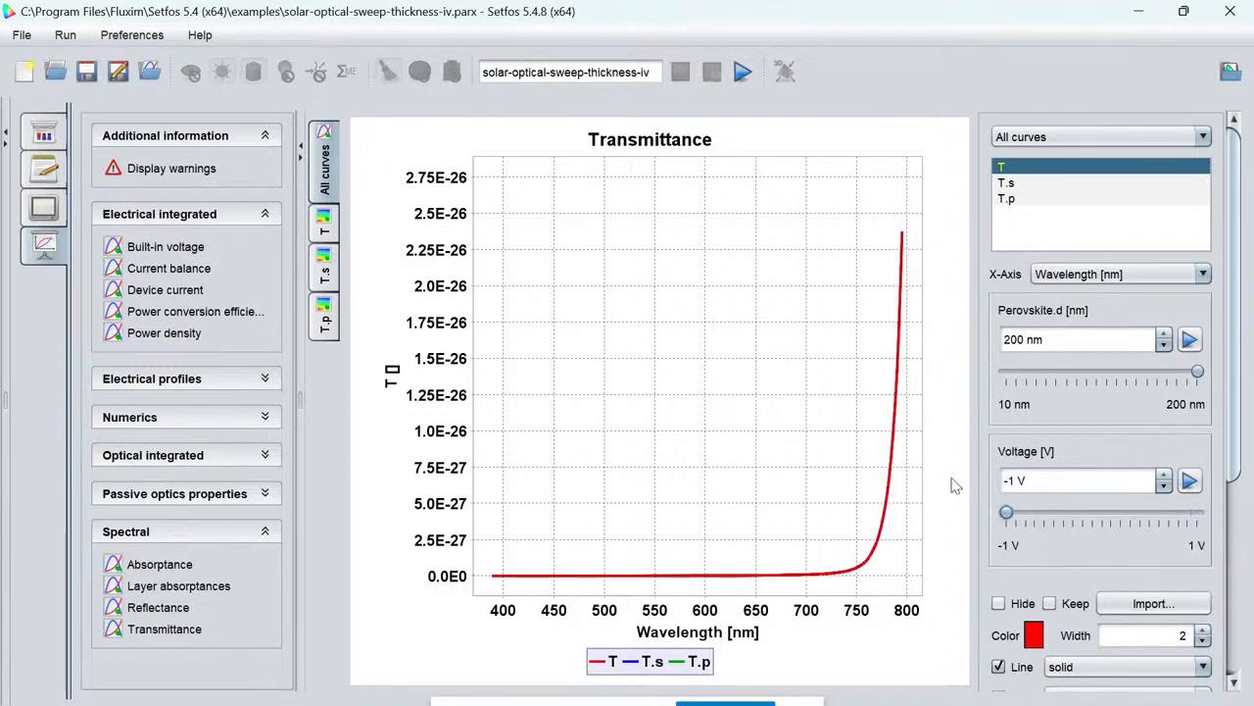
Display the device current against perovskite thickness at a voltage of 1 V.
click(157, 292)
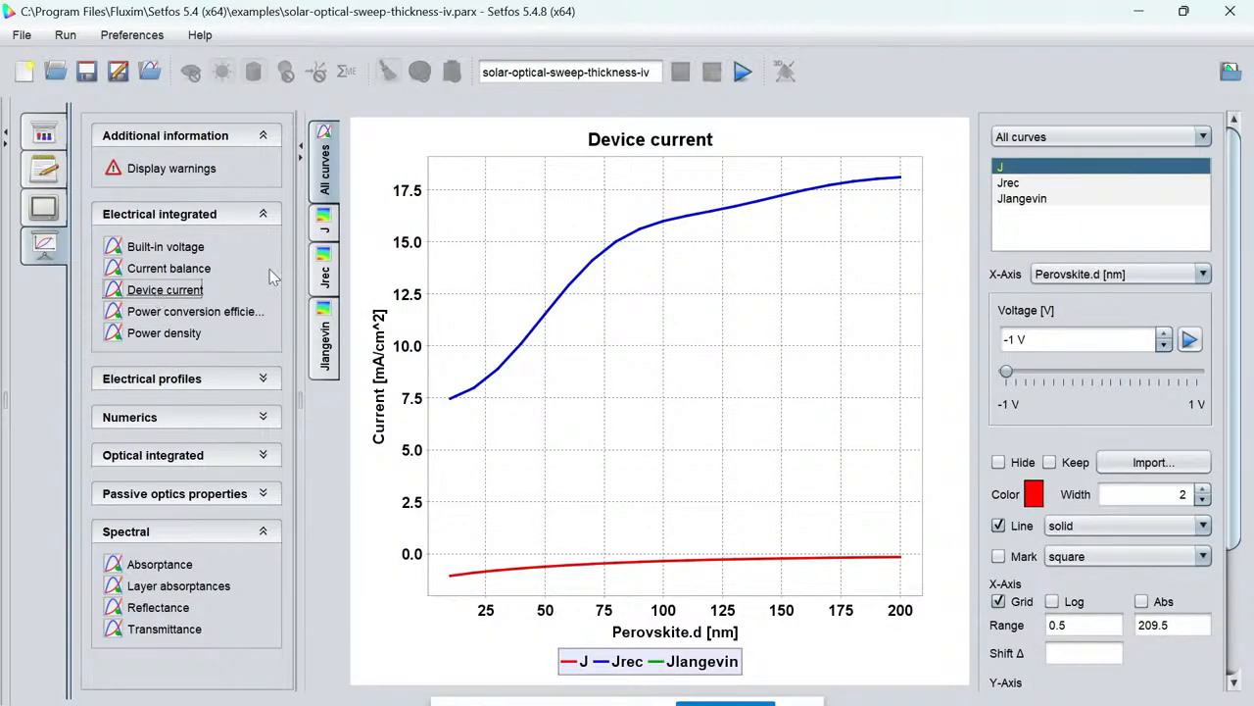
drag(1007, 373, 1223, 378)
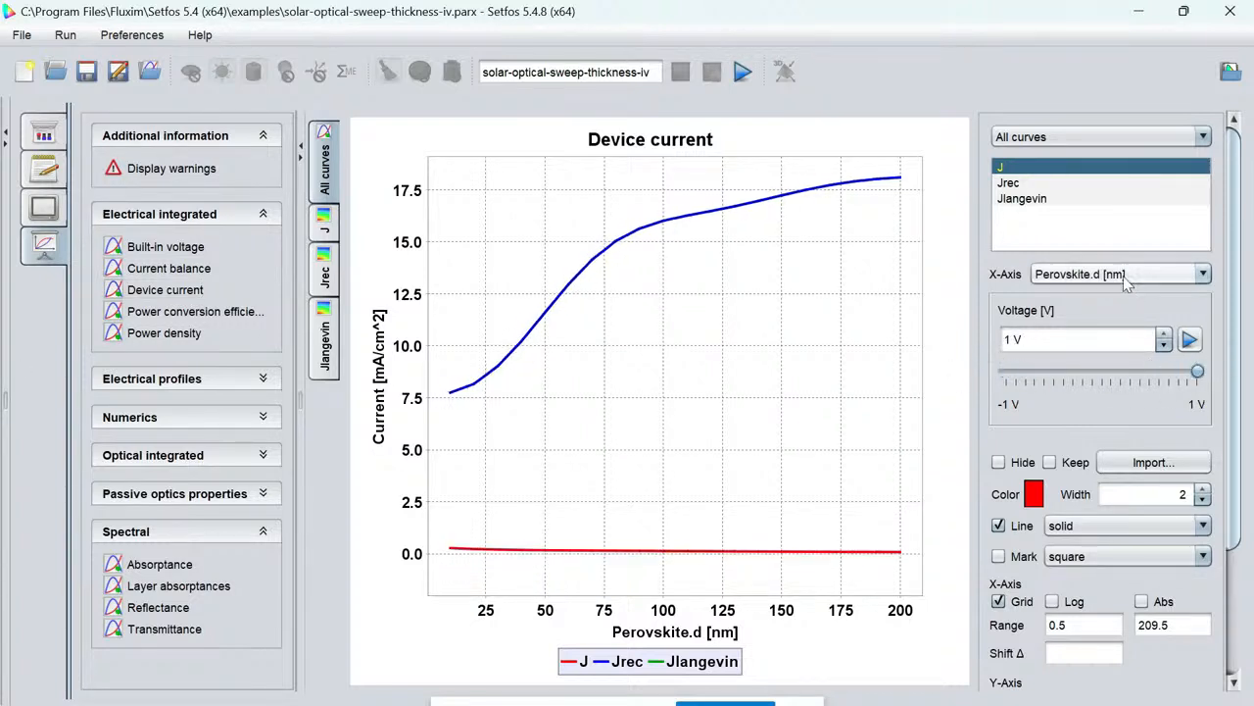
Examine the device current against voltage at 10 nm and 200 nm perovskite thickness, and return the X-axis to Perovskite.d.
click(1117, 275)
click(1098, 294)
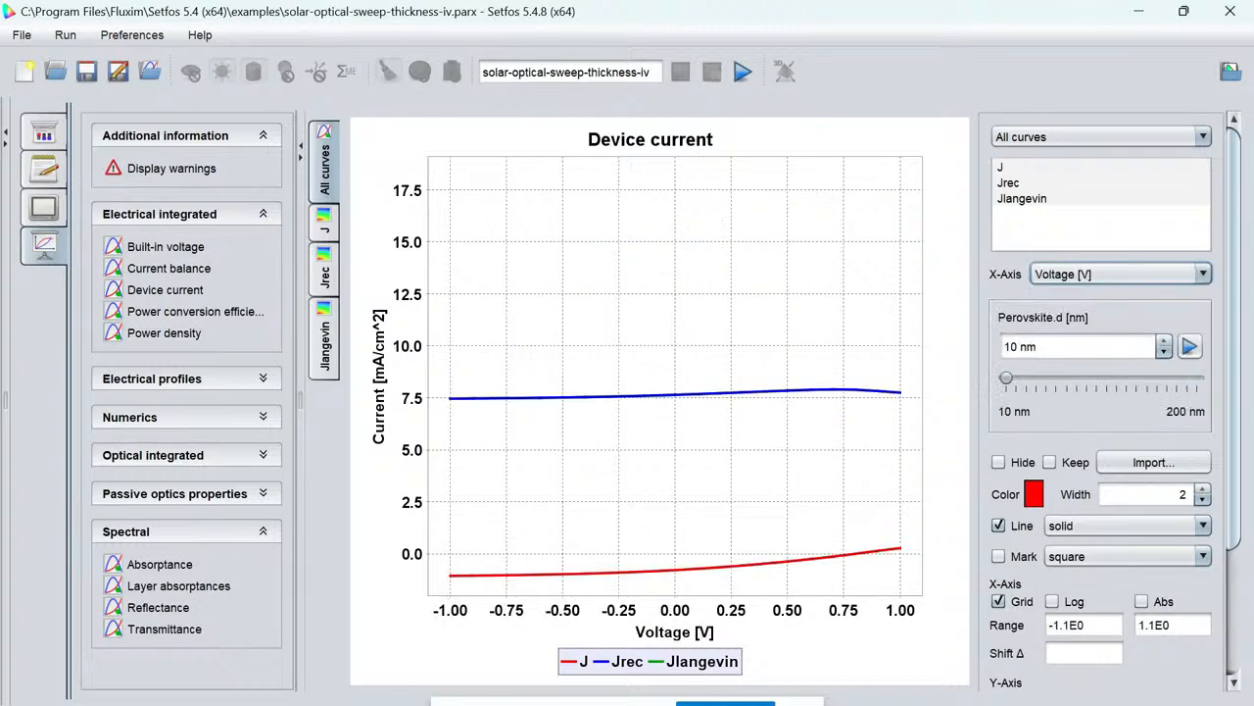
mouse_move(1005, 377)
mouse_down()
mouse_move(1215, 369)
mouse_move(1005, 378)
mouse_up()
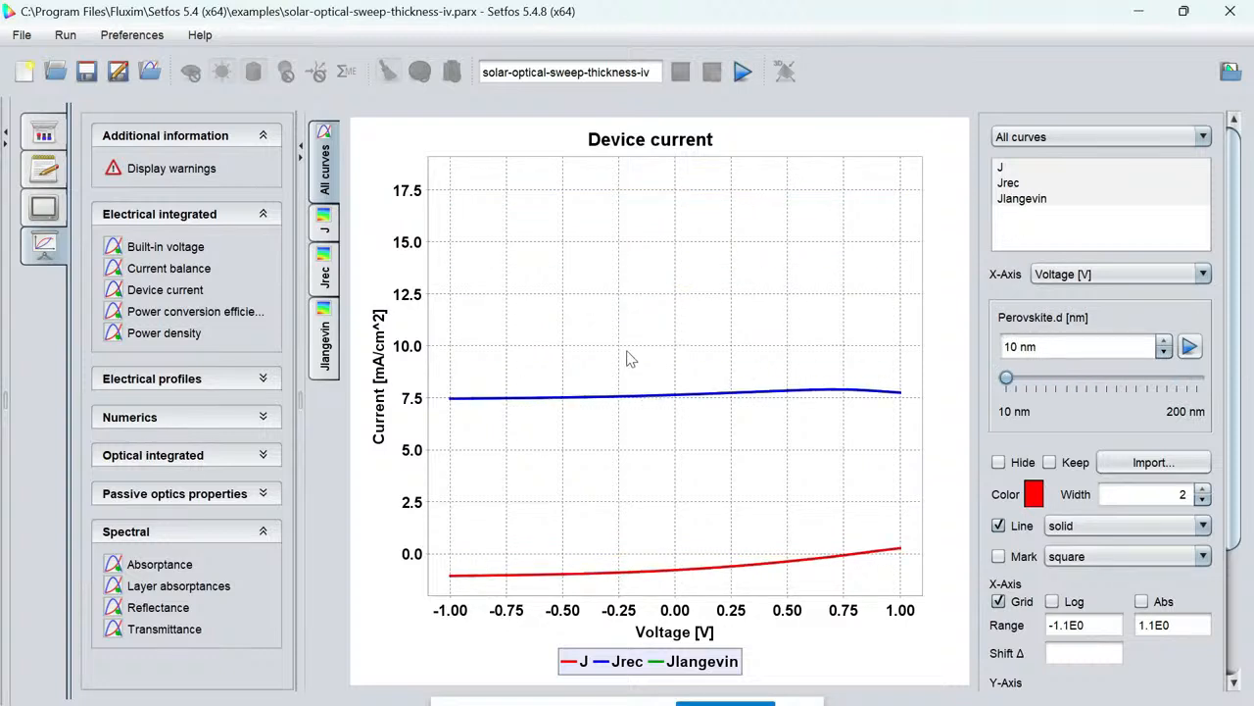
drag(1006, 378, 1237, 384)
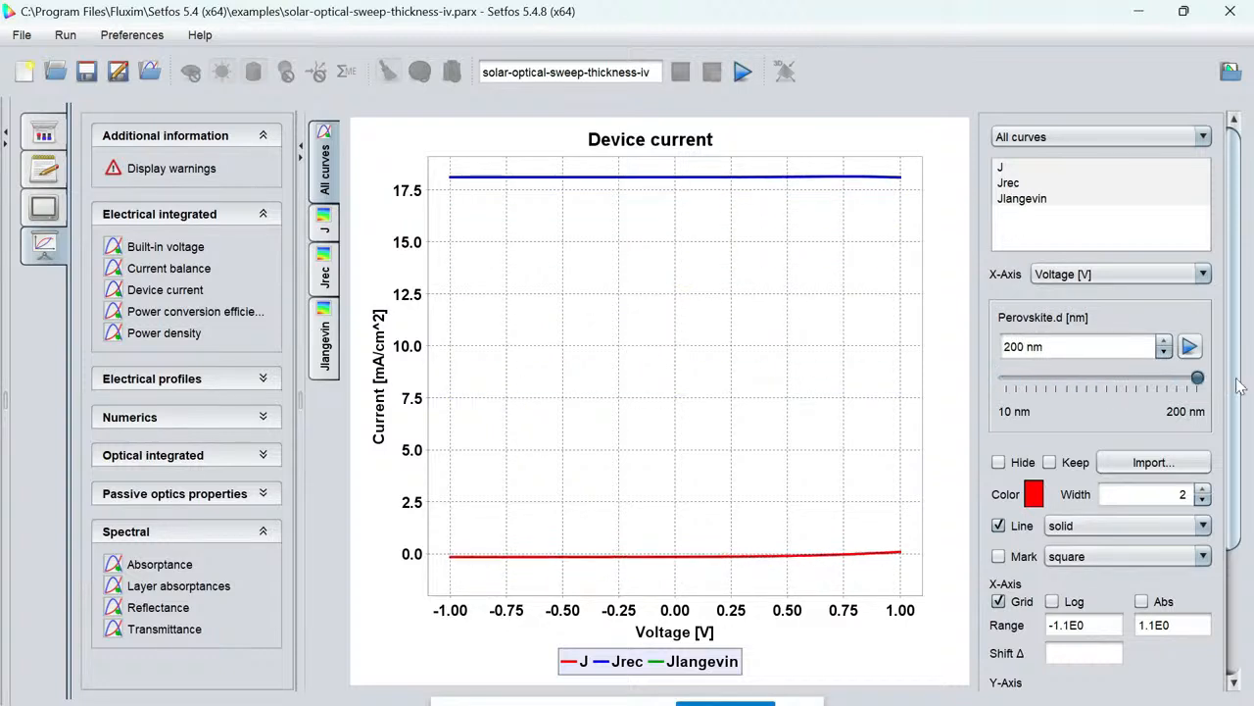
click(1127, 284)
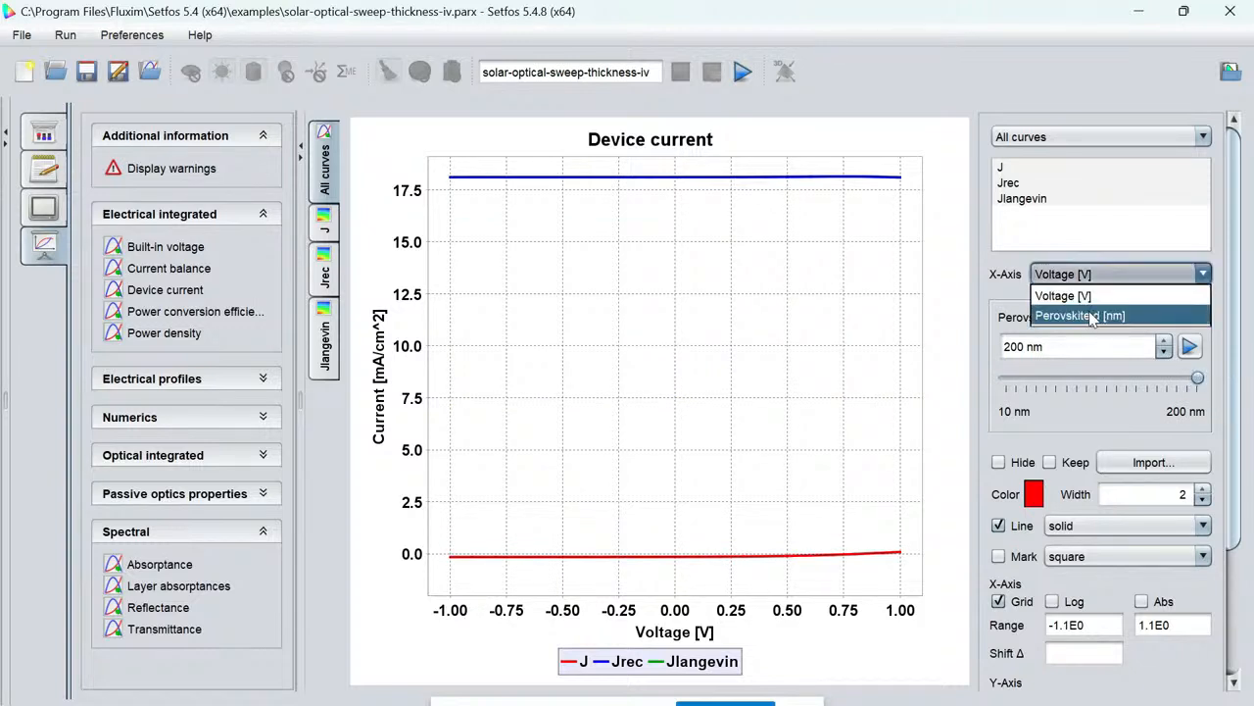
click(1089, 314)
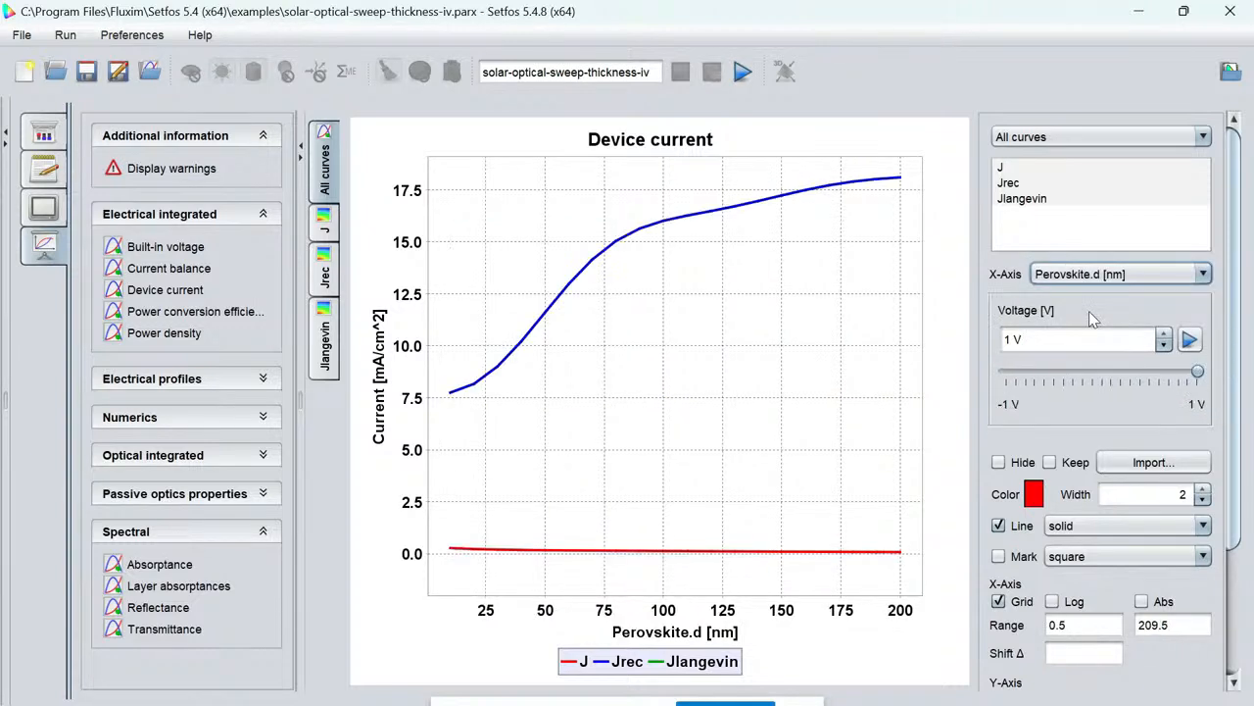
Save the visible device current data as a text file named DEVICE-CURRENT on the Desktop.
right_click(627, 268)
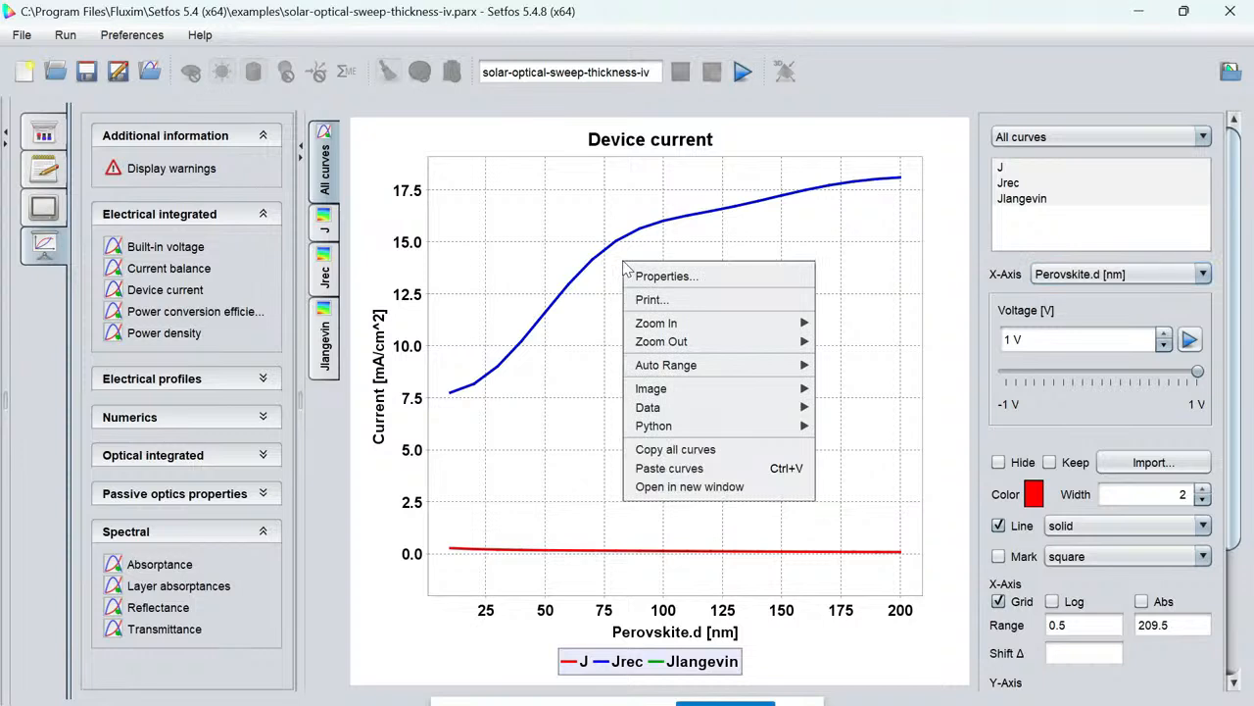
mouse_move(717, 416)
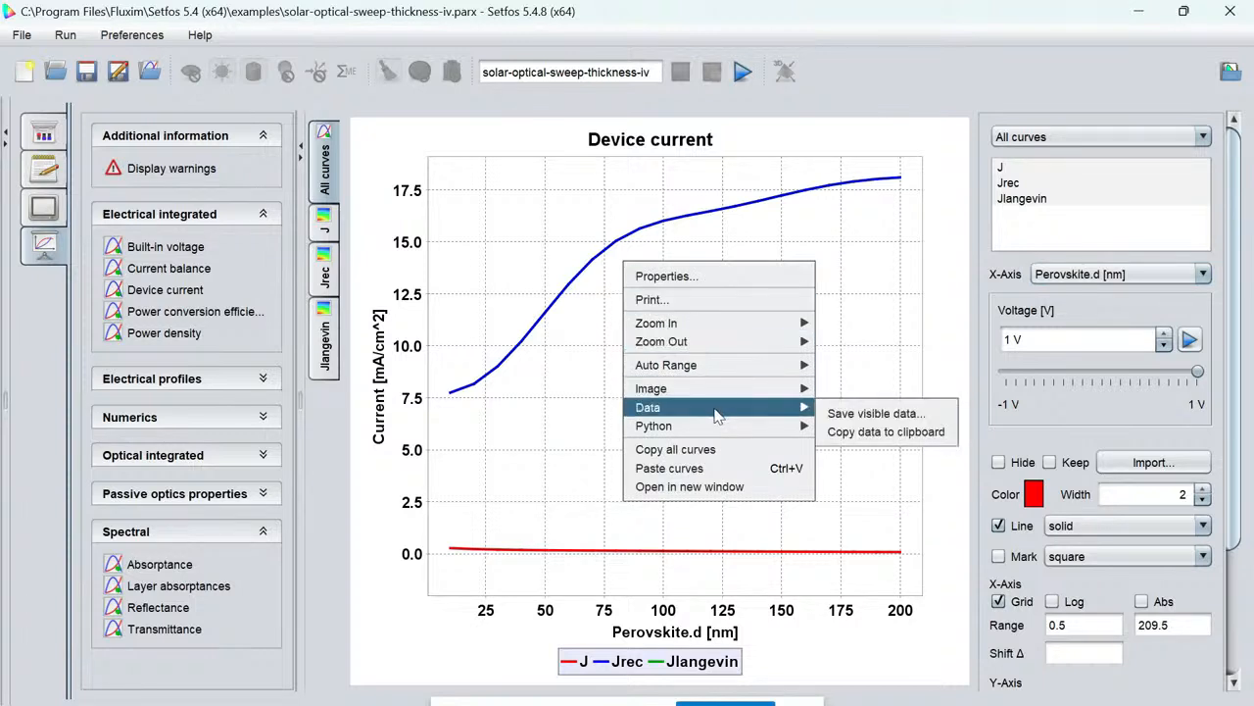
click(856, 415)
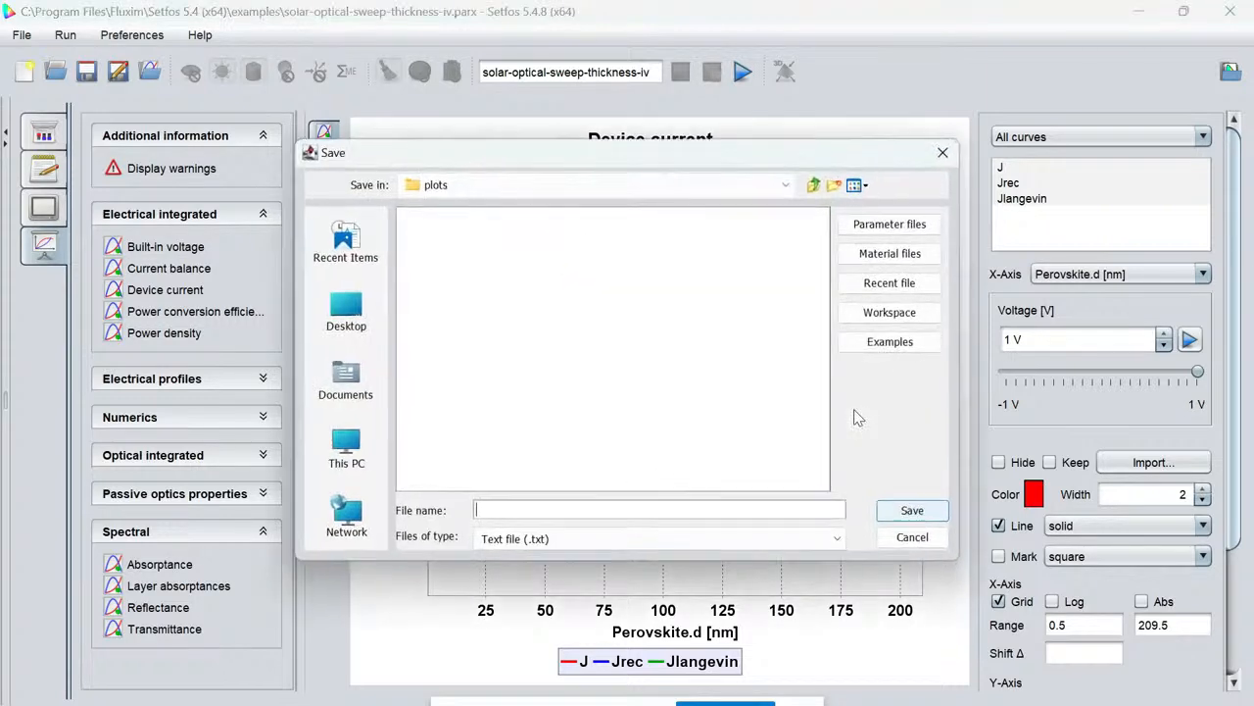
click(538, 542)
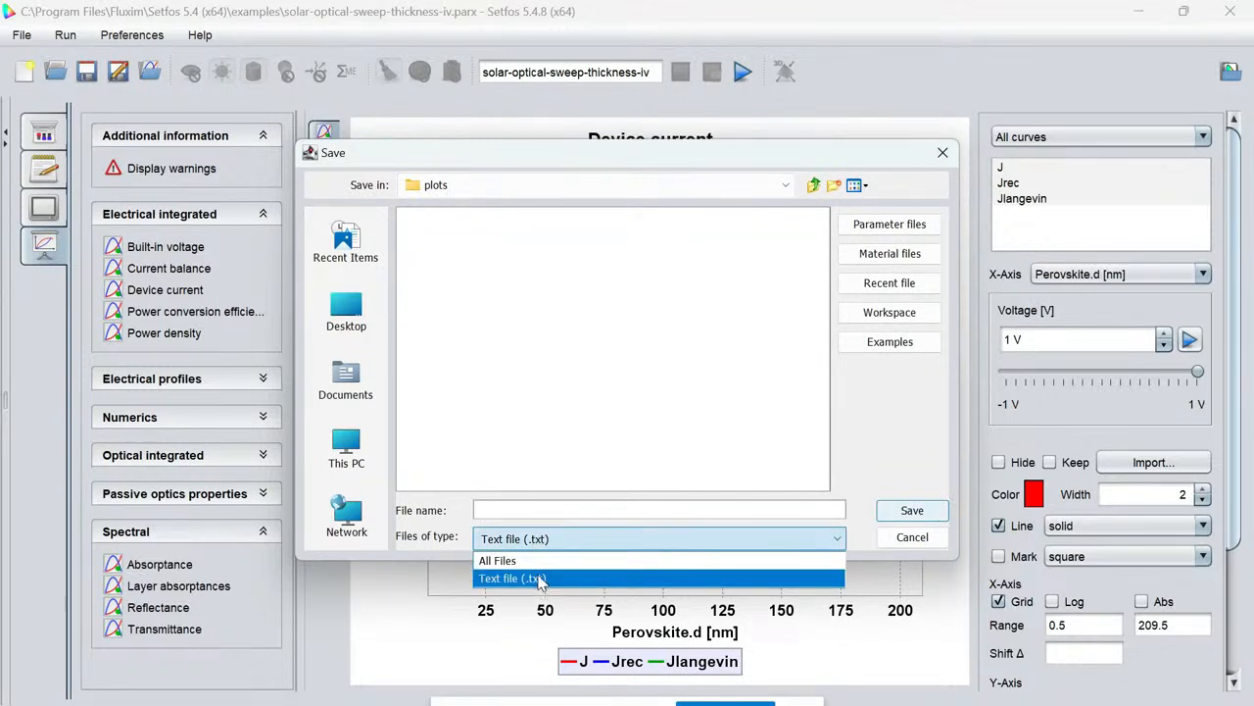
click(538, 578)
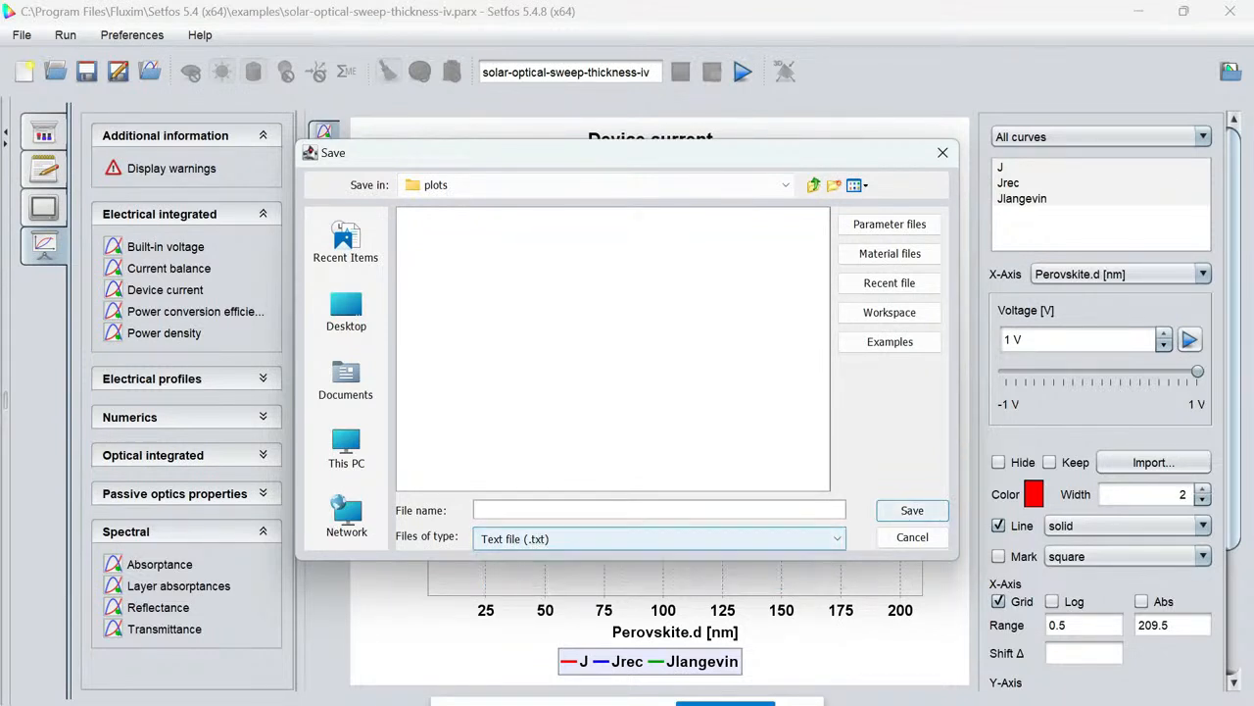
click(538, 509)
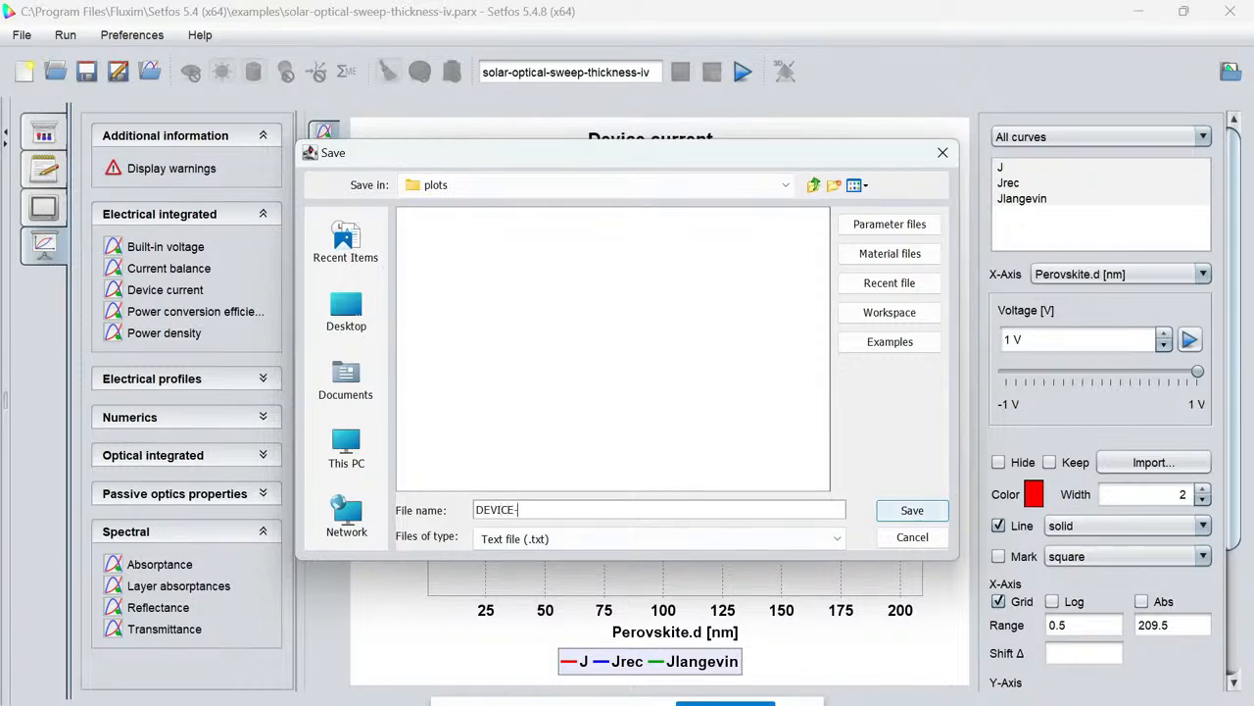
text(DEVICE-CURRENT)
click(335, 304)
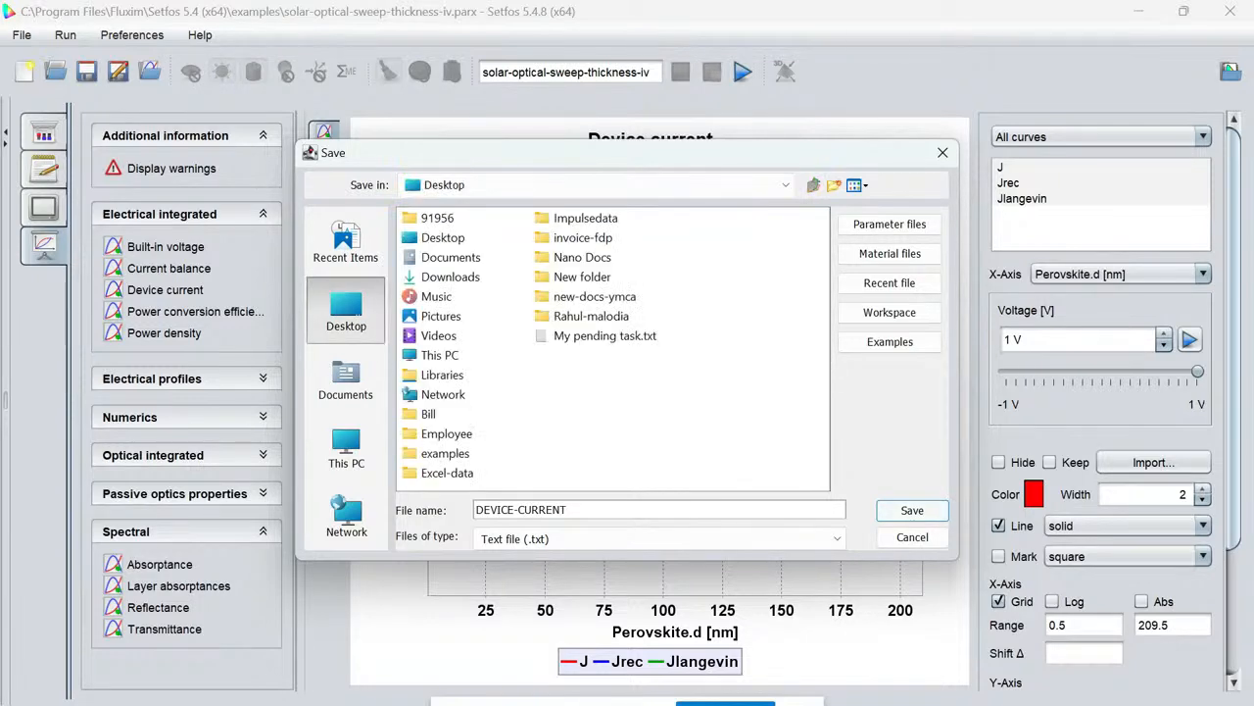
click(929, 509)
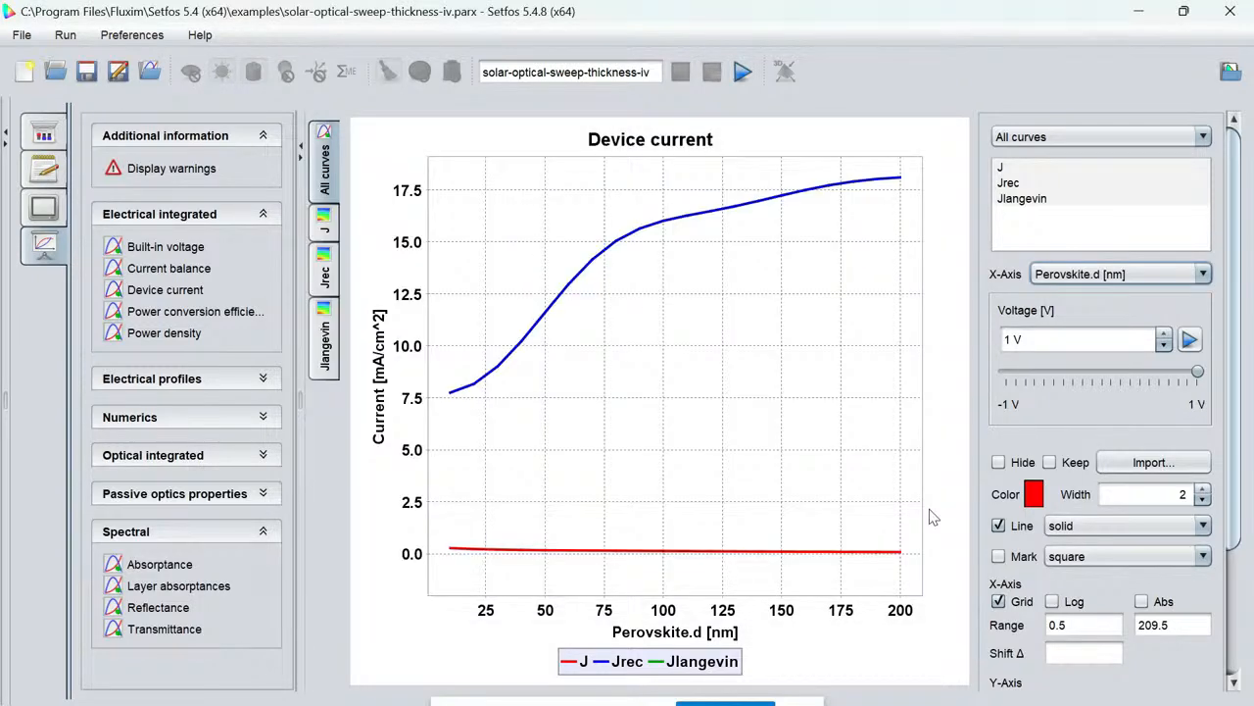
View the power density as a curve and a colour map, and display the power conversion efficiency curve.
click(157, 333)
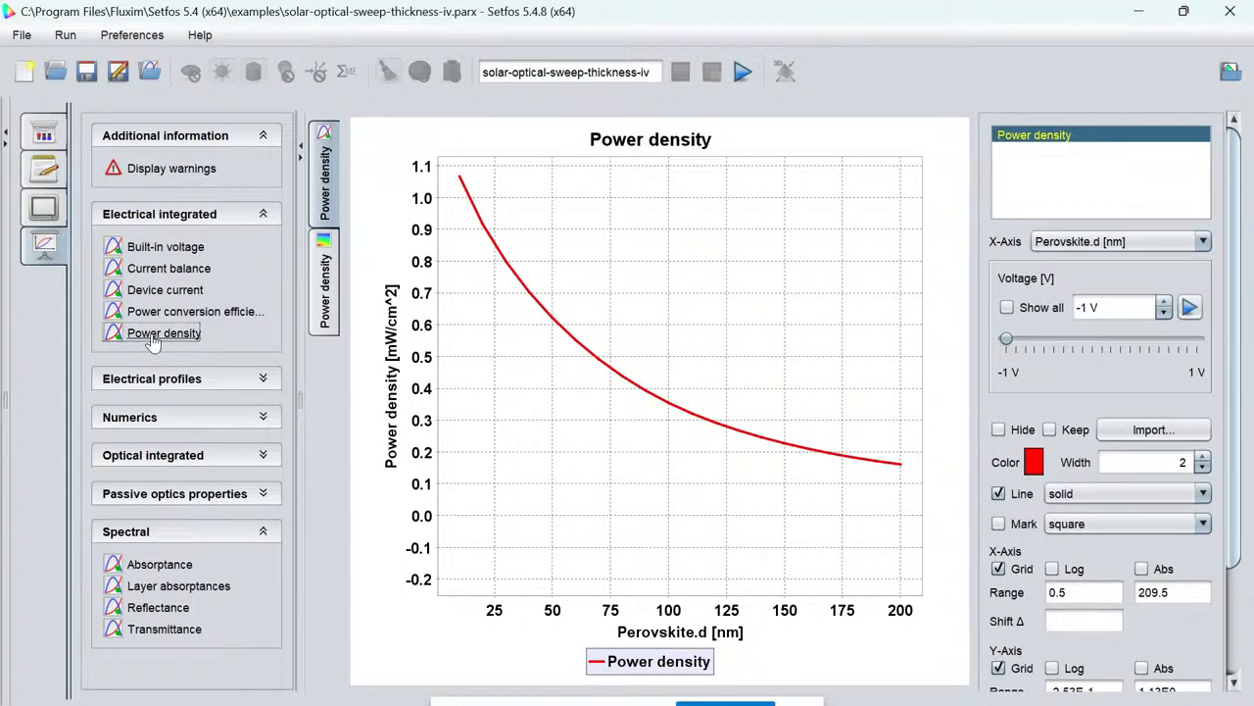
click(328, 294)
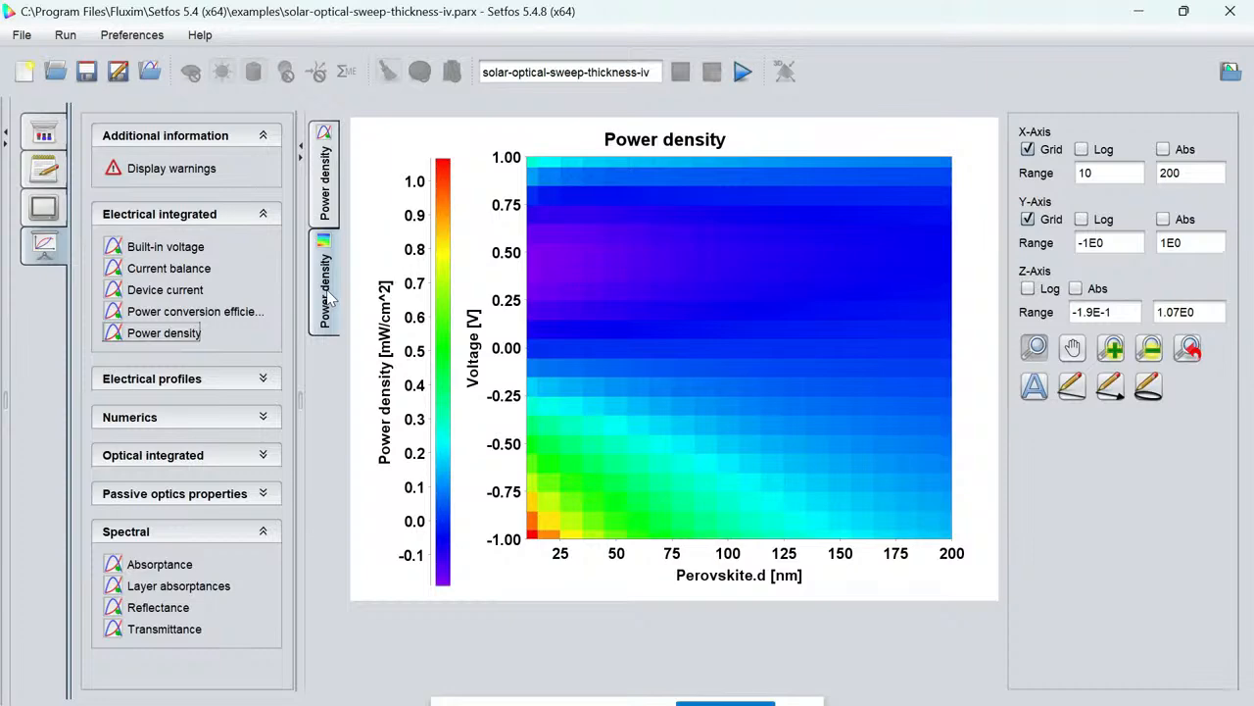
click(157, 313)
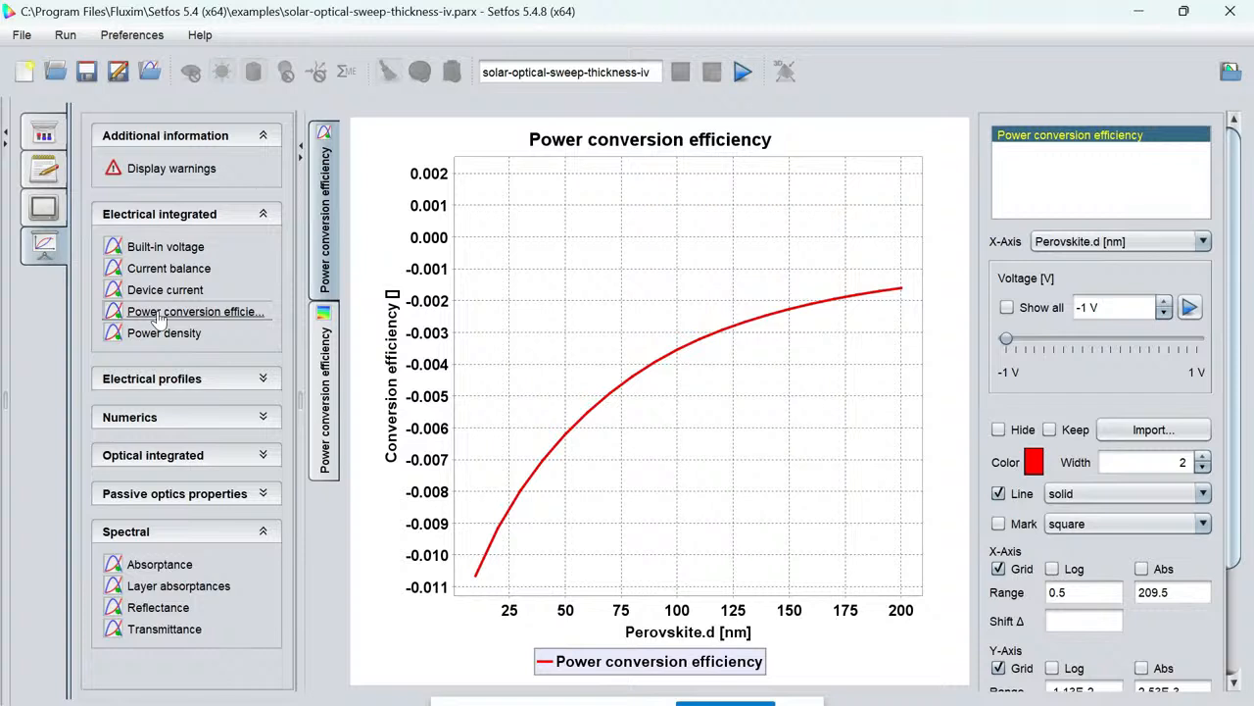
View the power conversion efficiency colour map, and display the band diagram at 200 nm perovskite thickness and -1 V.
drag(1007, 340, 1001, 309)
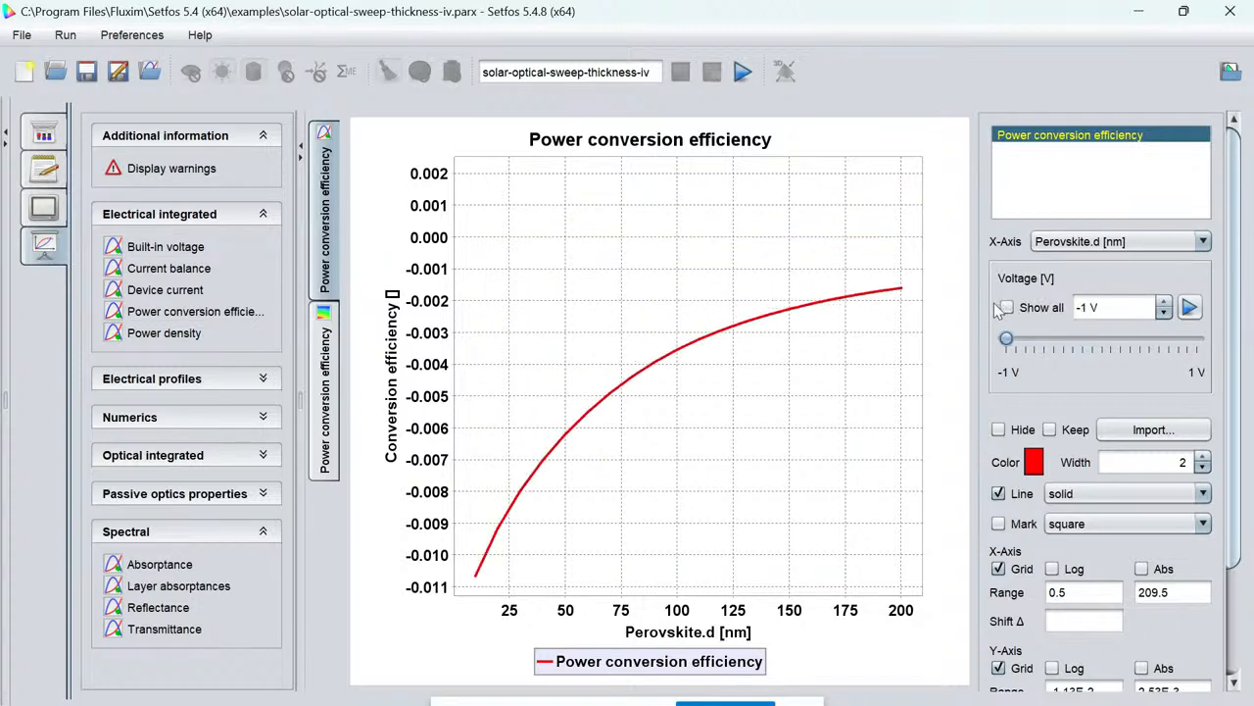
click(329, 389)
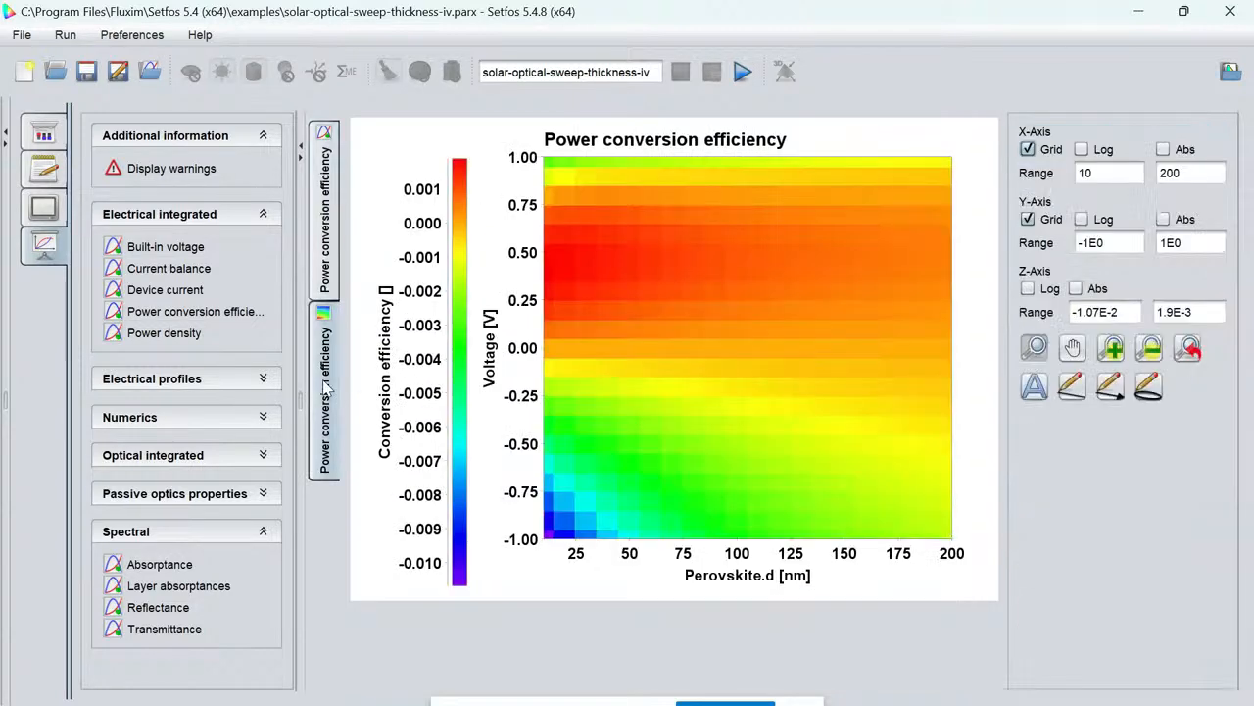
click(226, 383)
click(167, 412)
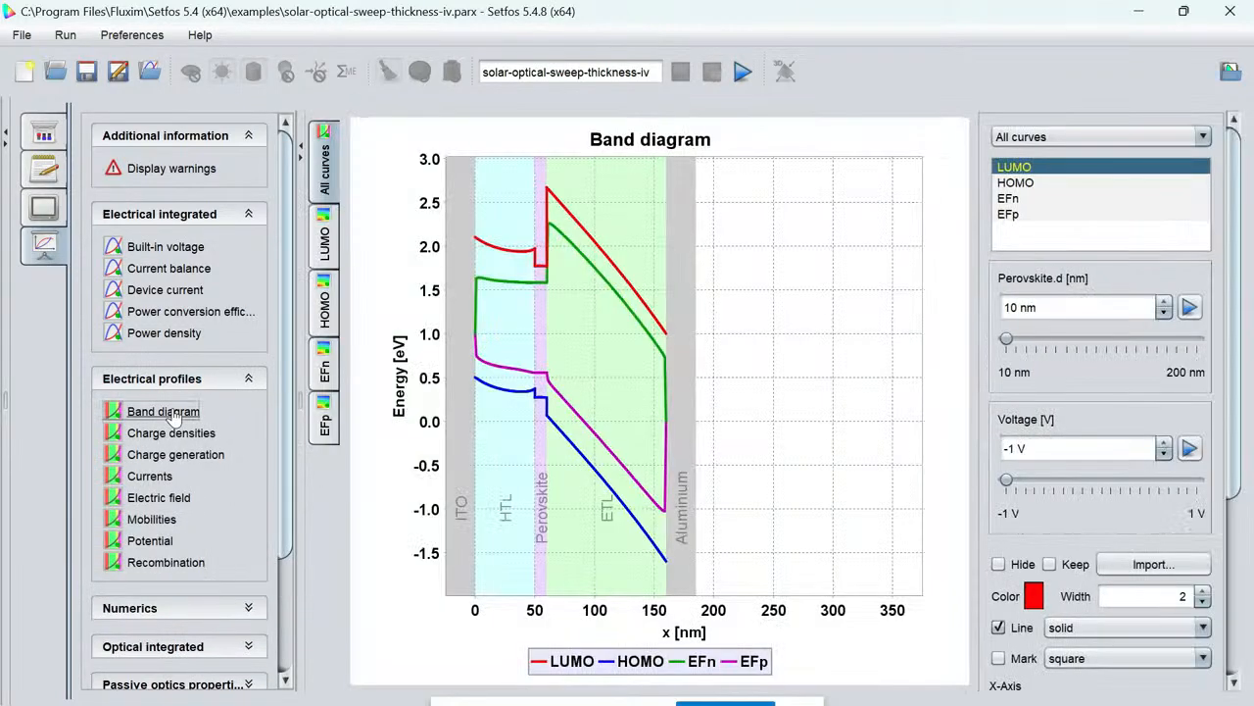
click(1007, 341)
drag(1010, 345, 1211, 356)
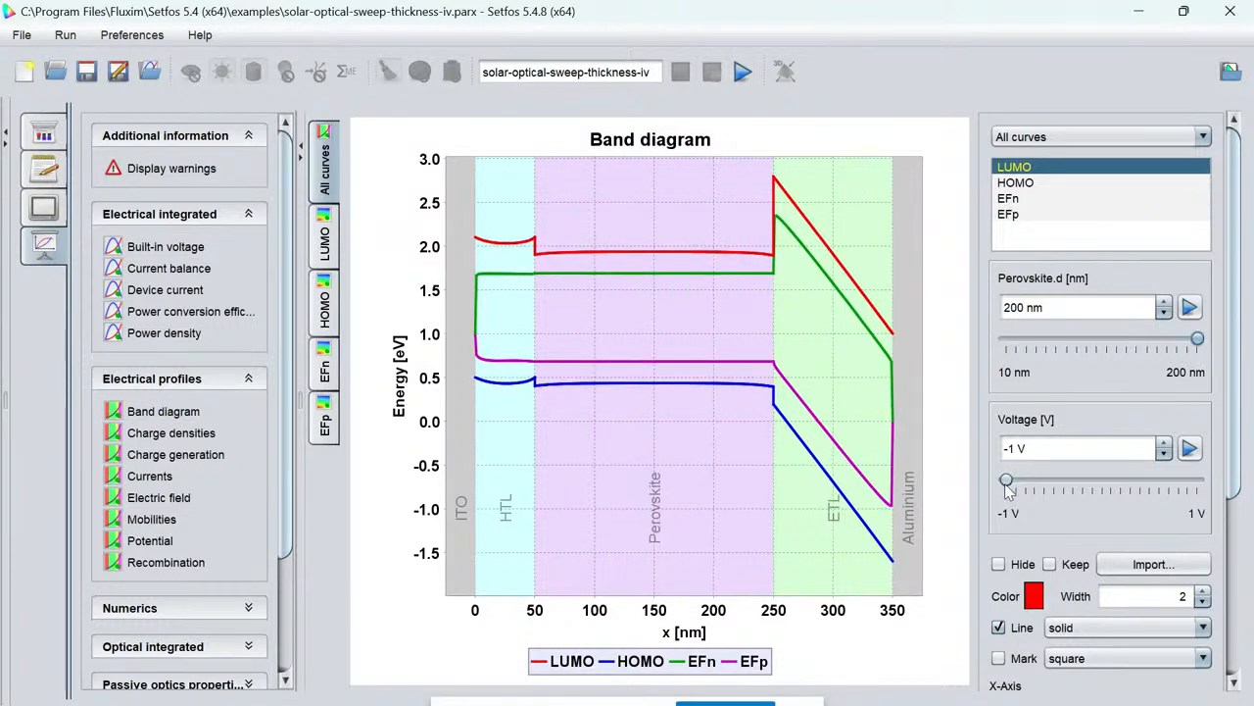
mouse_move(1007, 481)
mouse_down()
mouse_move(1213, 495)
mouse_move(1005, 480)
mouse_up()
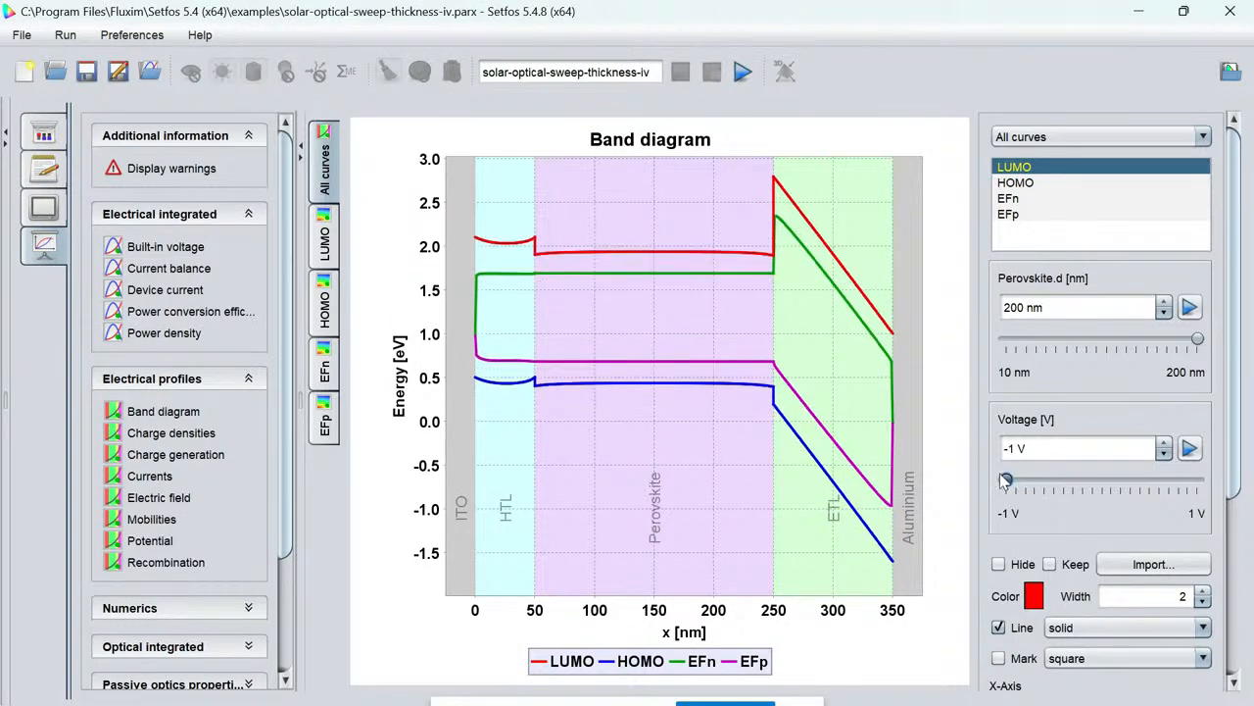
View the LUMO, HOMO, EFn and EFp colour maps of the band diagram.
click(331, 247)
click(325, 306)
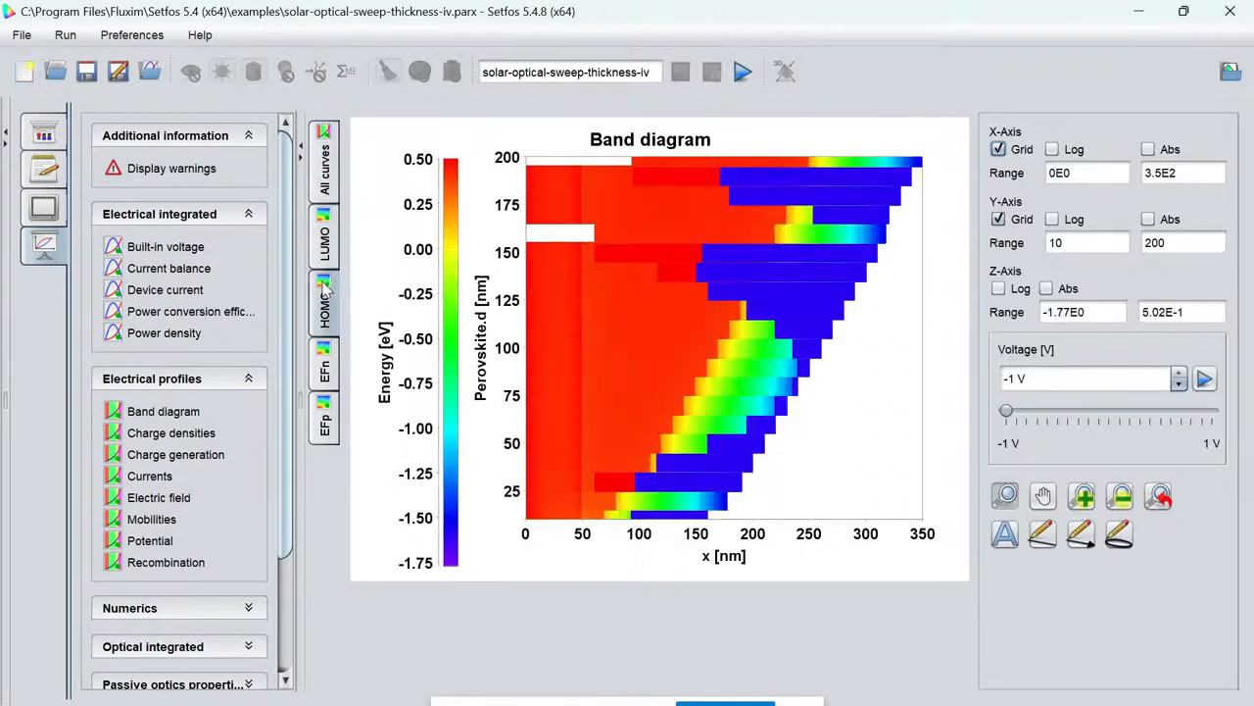
click(325, 368)
click(327, 419)
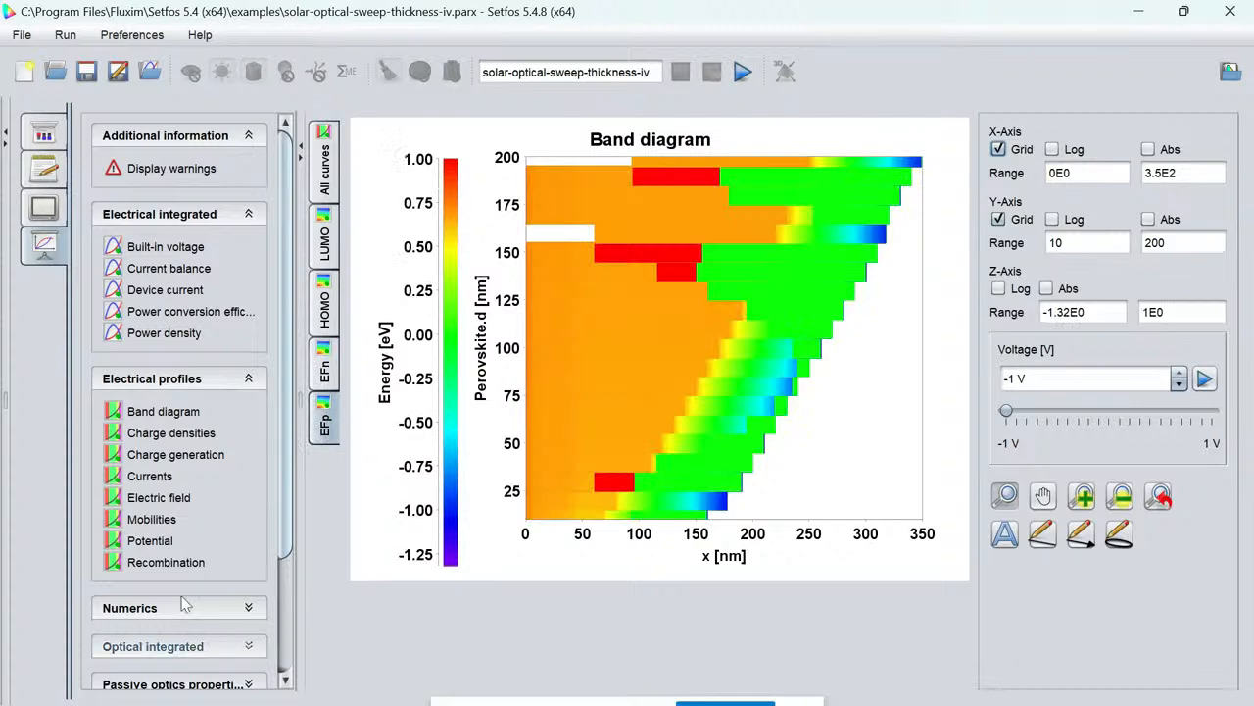
Display the charge densities profile at 200 nm perovskite thickness.
click(157, 436)
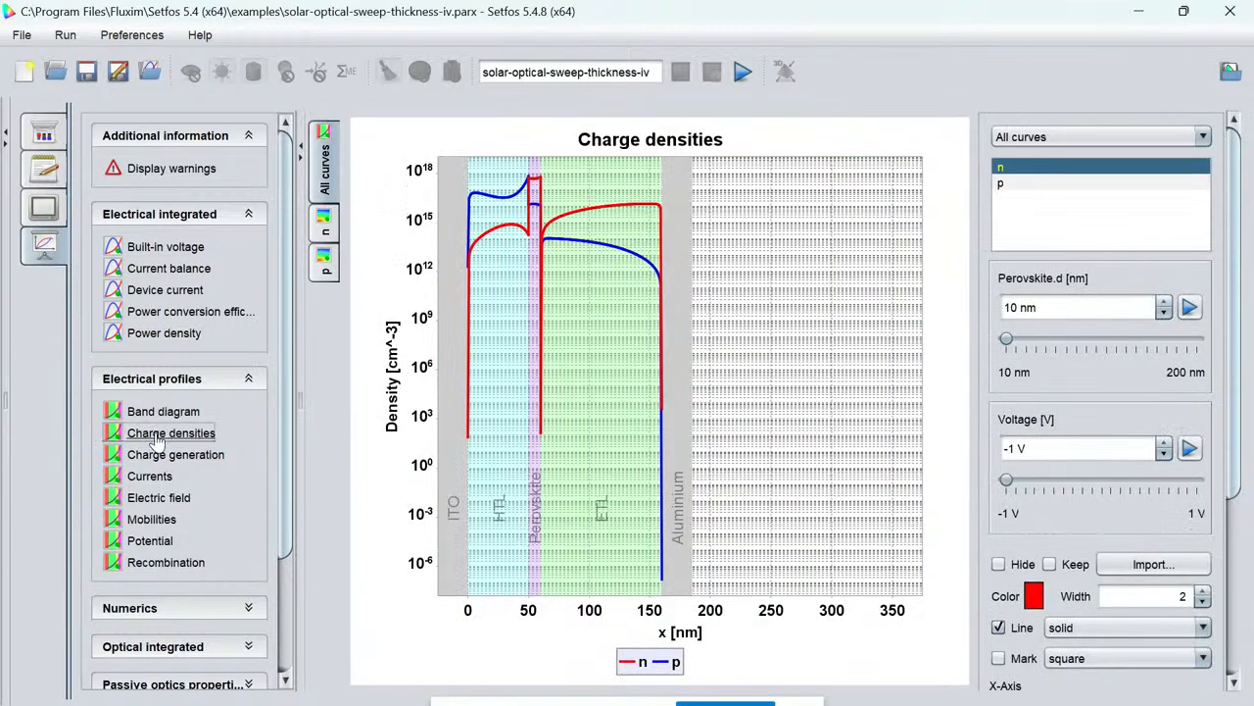
drag(1007, 339, 1198, 341)
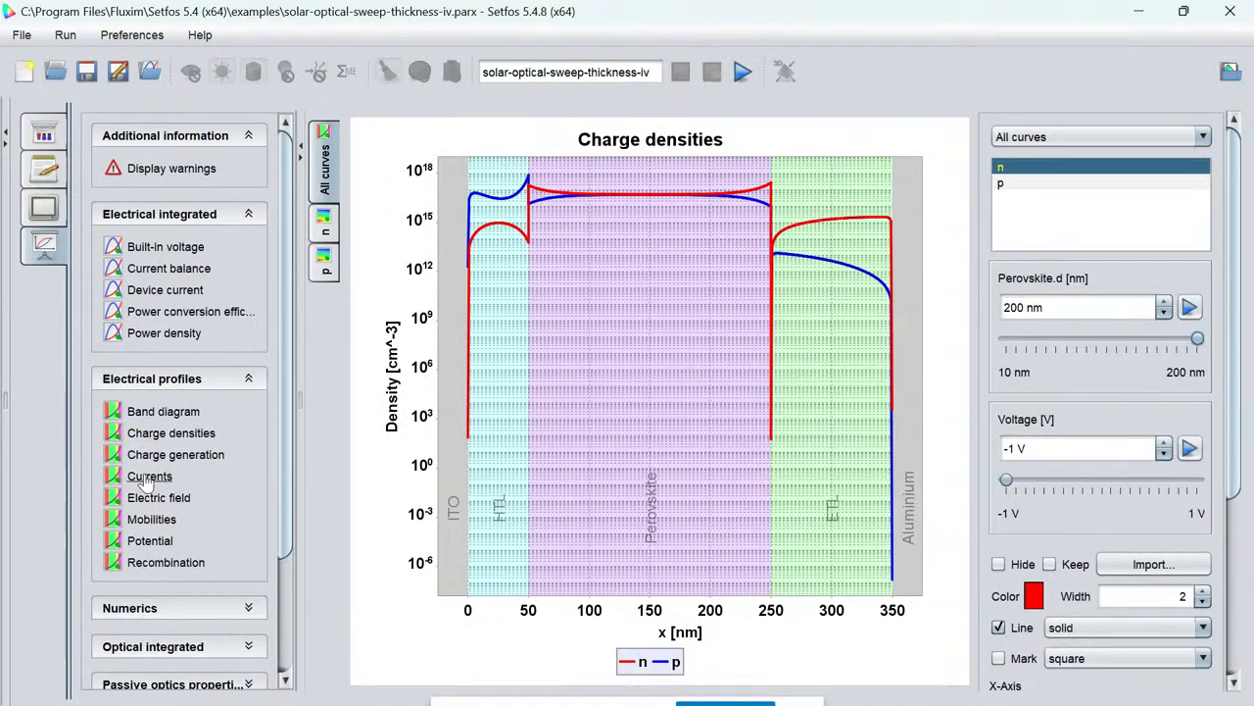
click(152, 438)
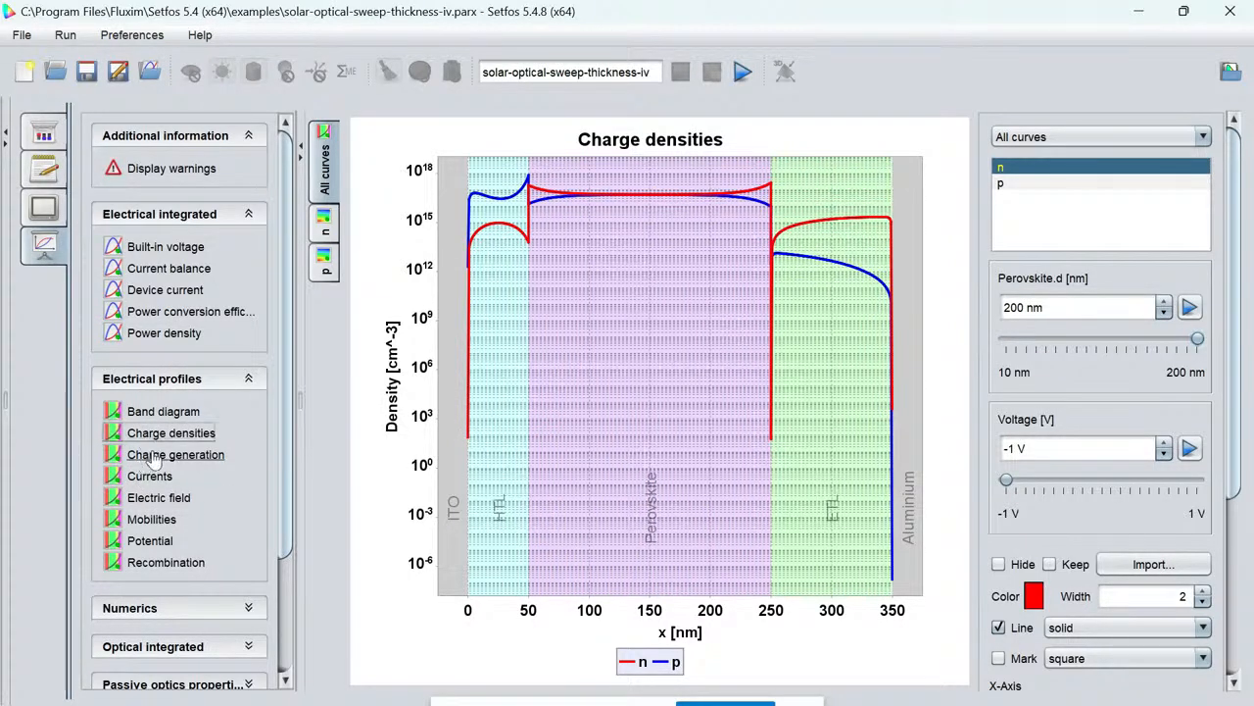
View the charge generation profile, and examine the currents and recombination profiles at 200 nm perovskite thickness.
click(154, 457)
click(152, 479)
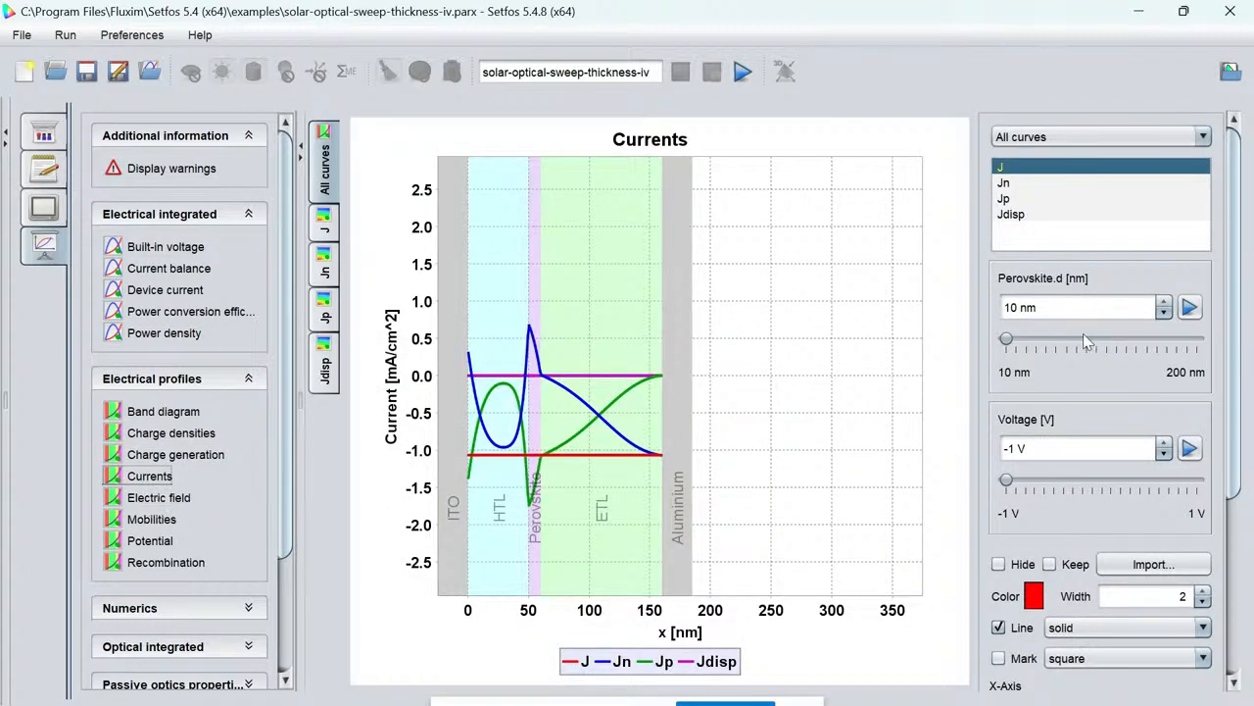
drag(1006, 339, 1234, 339)
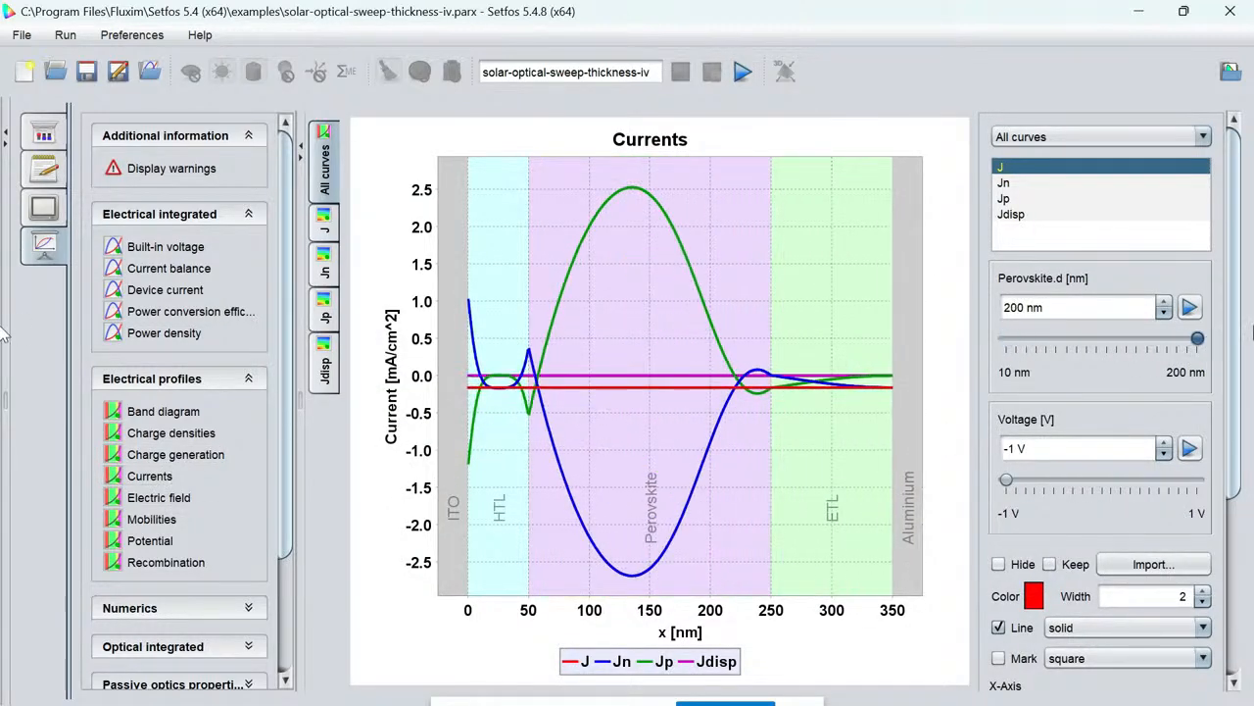
click(165, 565)
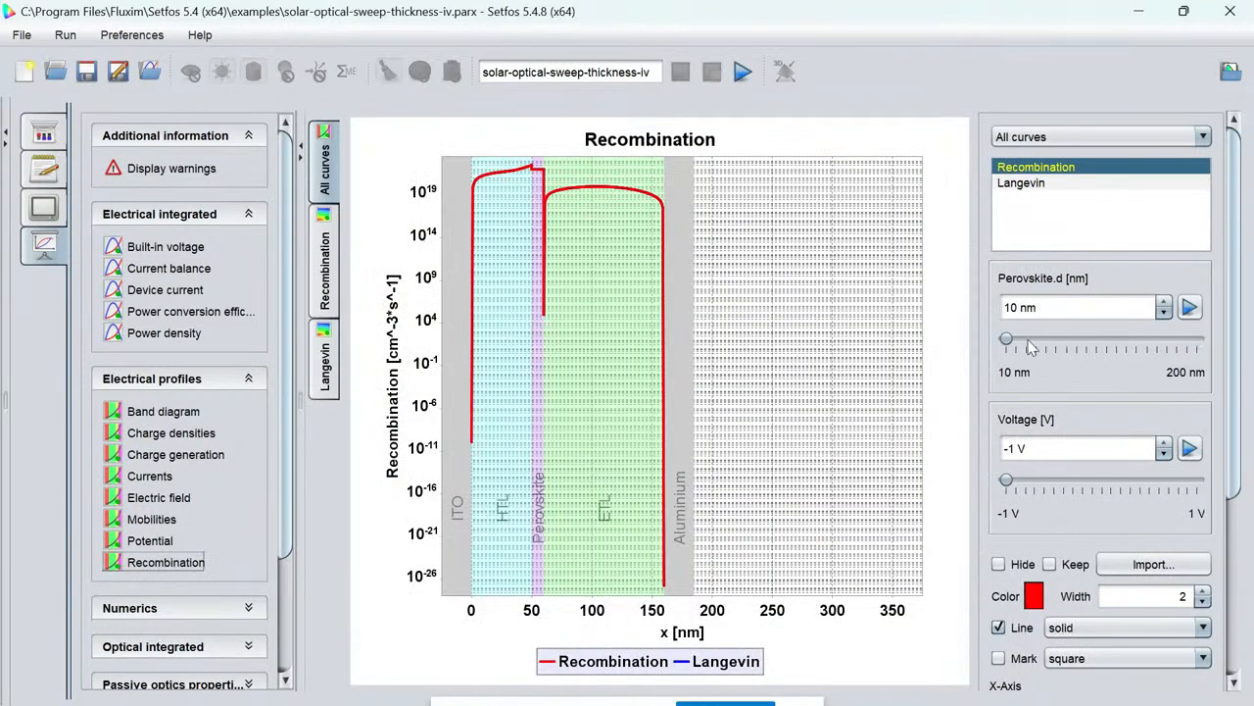
drag(1007, 340, 1210, 339)
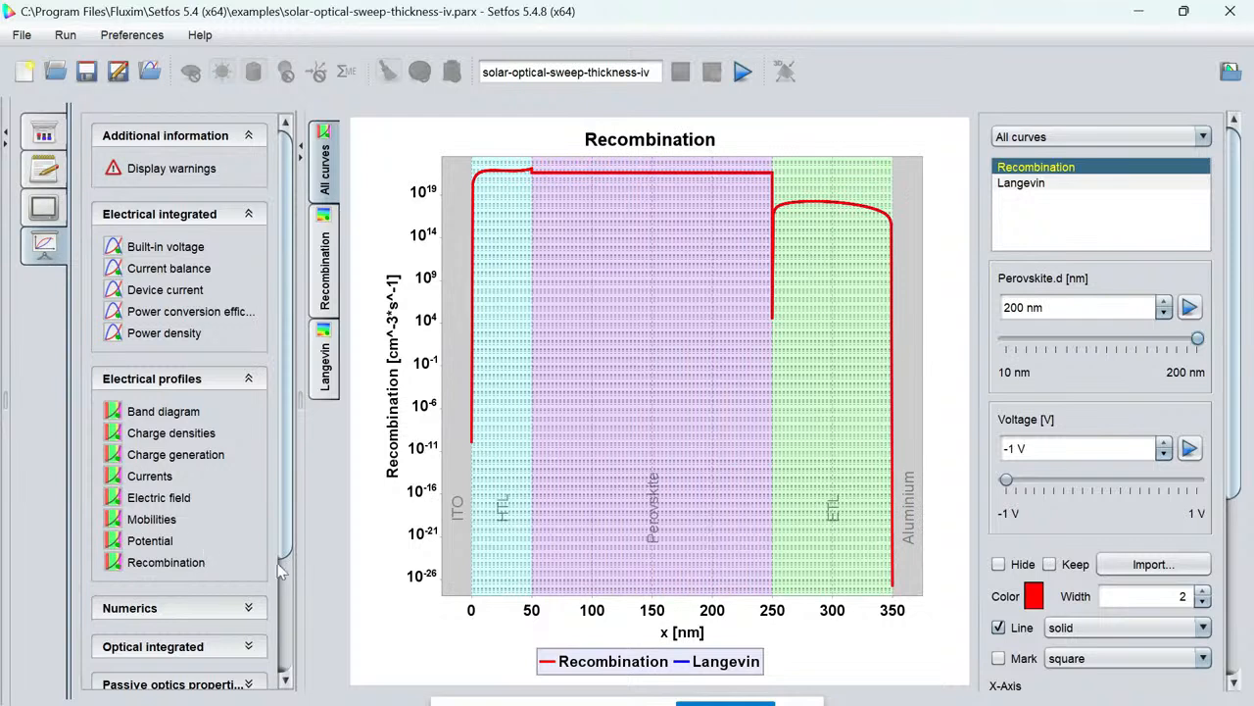
Display the photocurrent of the layers against perovskite thickness at a voltage of 0.9 V.
scroll(284, 569, down, 3)
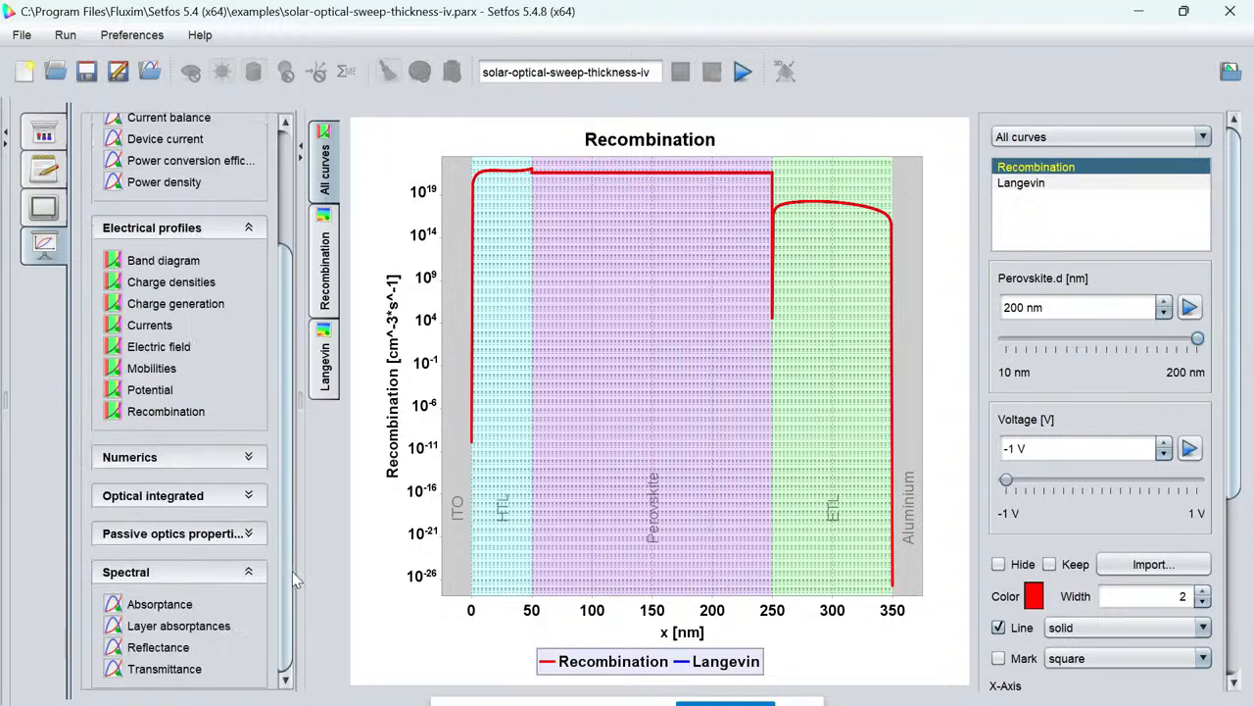
click(127, 498)
click(162, 538)
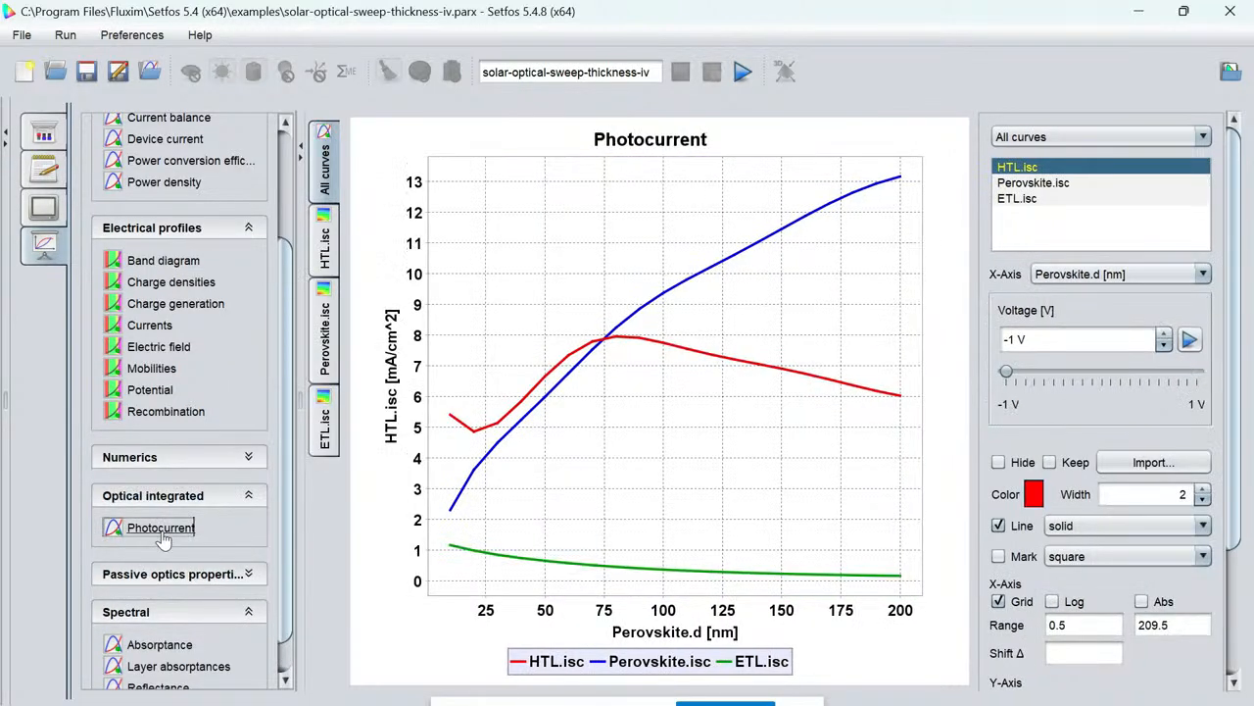
drag(1006, 372, 1185, 358)
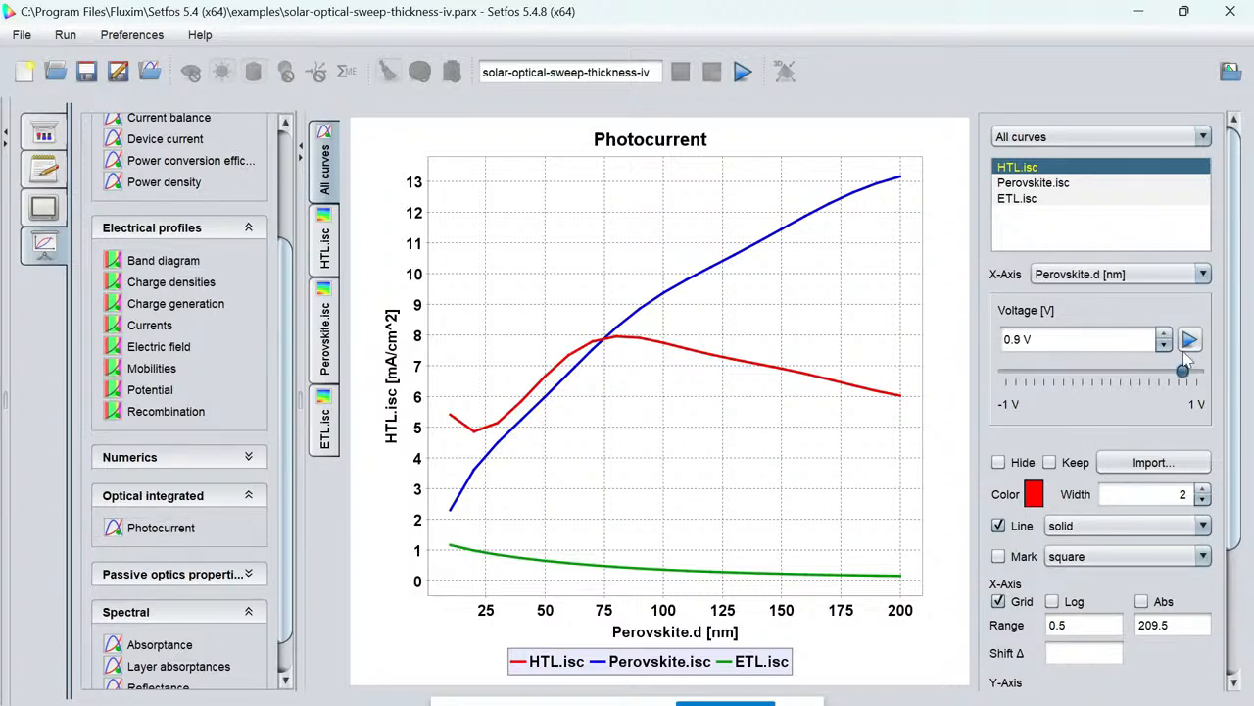
Plot the photocurrent against voltage, and view the HTL.isc and Perovskite.isc colour maps.
click(1157, 275)
click(1074, 293)
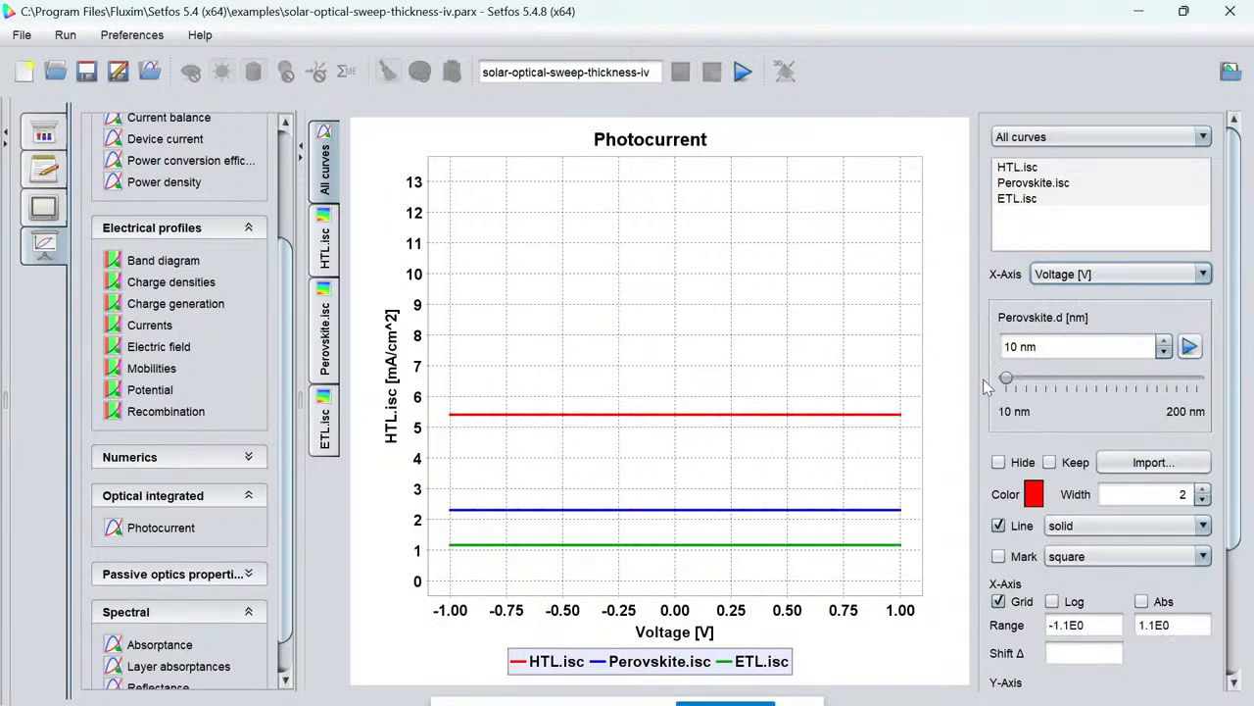
mouse_move(1006, 378)
mouse_down()
mouse_move(1201, 378)
mouse_move(1016, 379)
mouse_up()
click(338, 251)
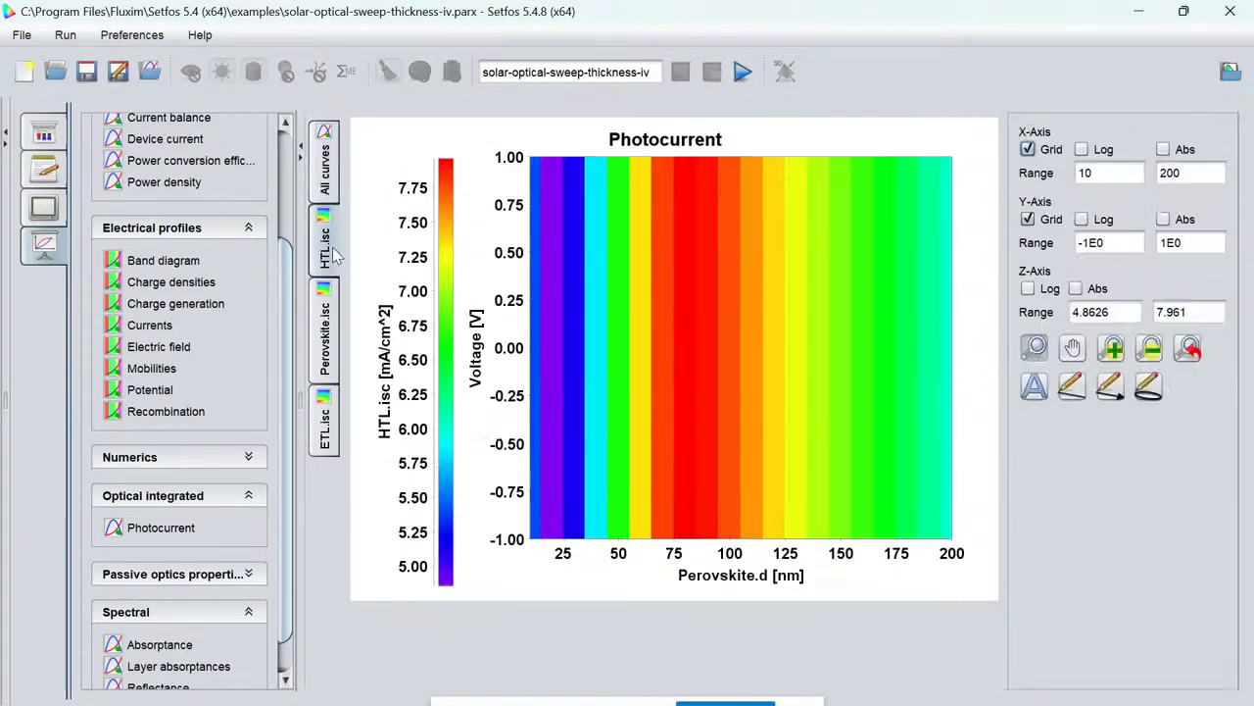
click(326, 357)
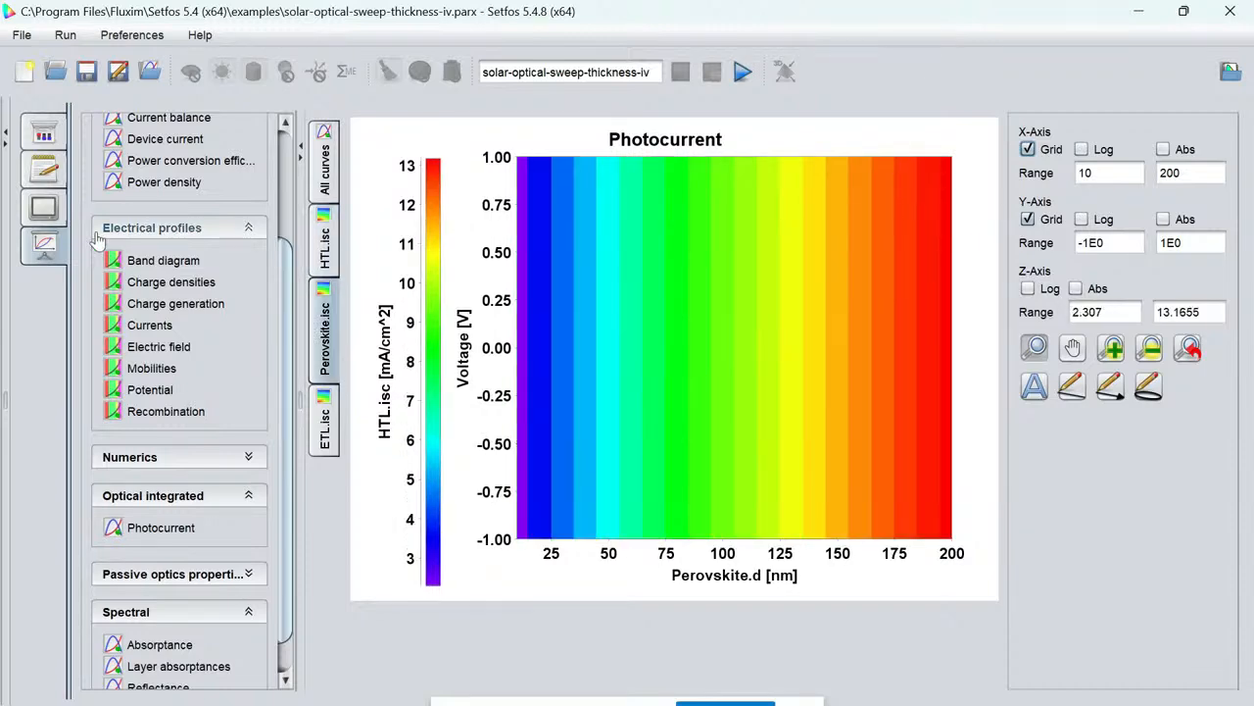
Return to the layer structure and insert an electrical interface between the HTL and Perovskite layers.
click(45, 121)
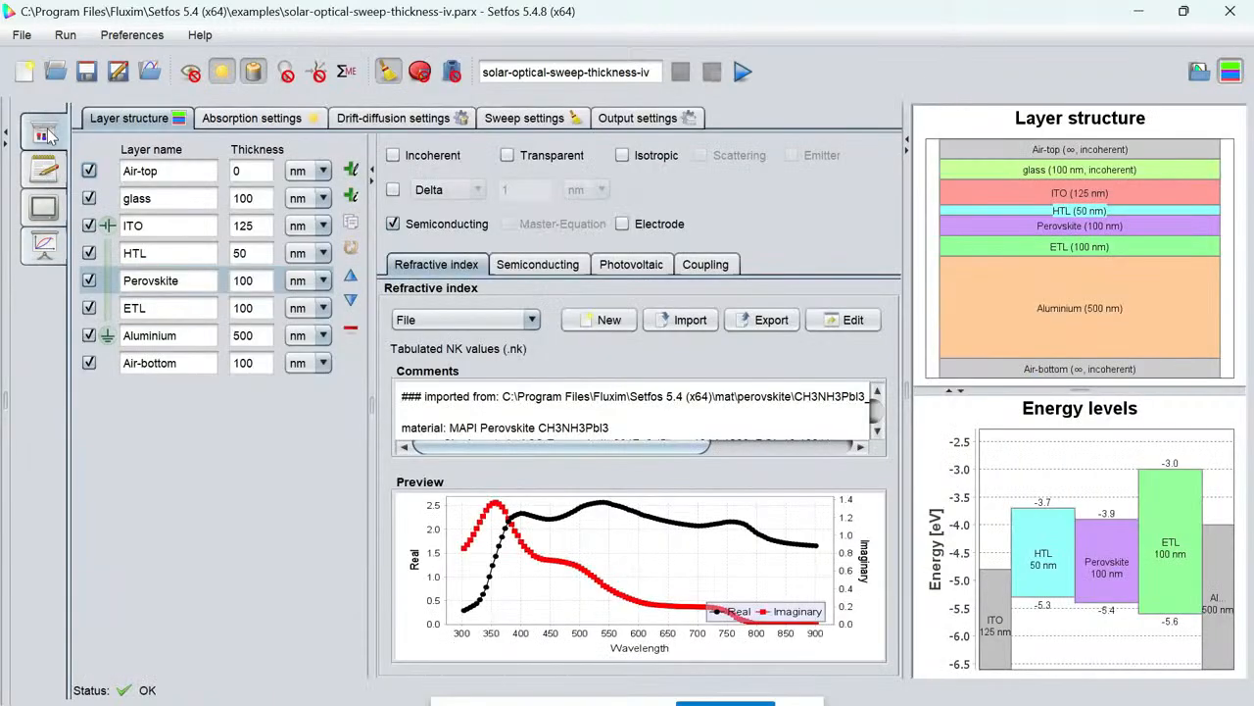
click(169, 253)
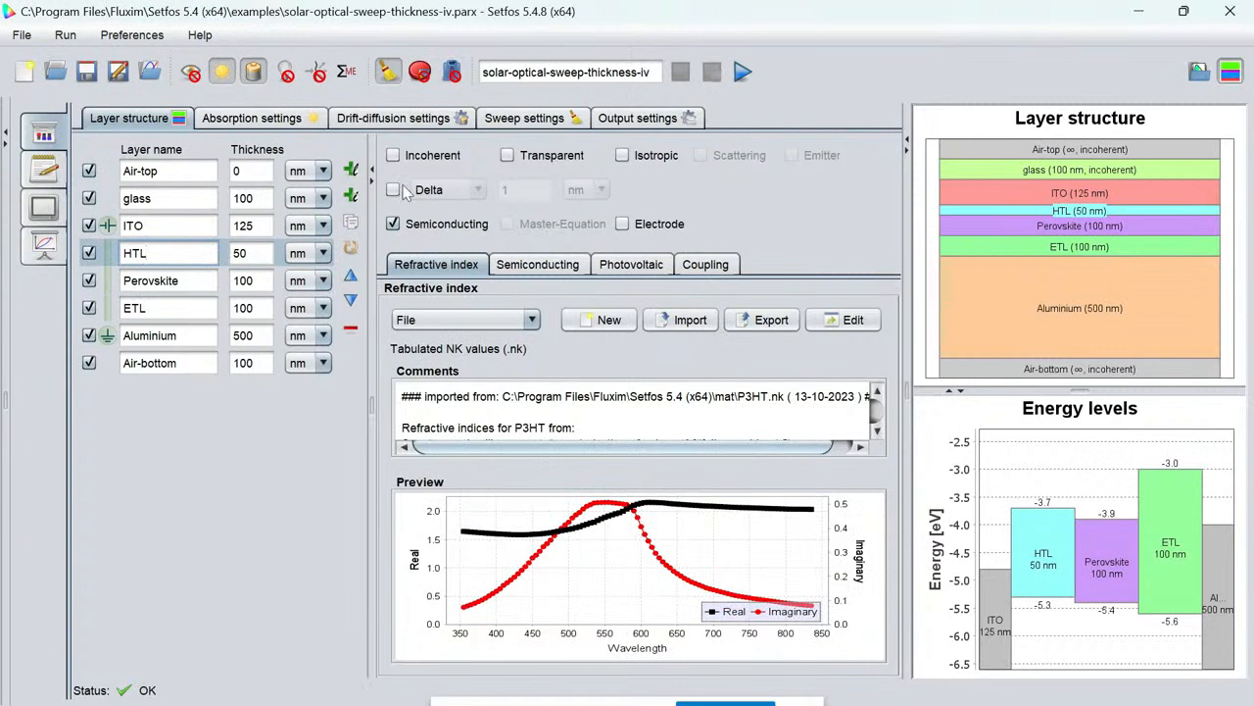
click(351, 196)
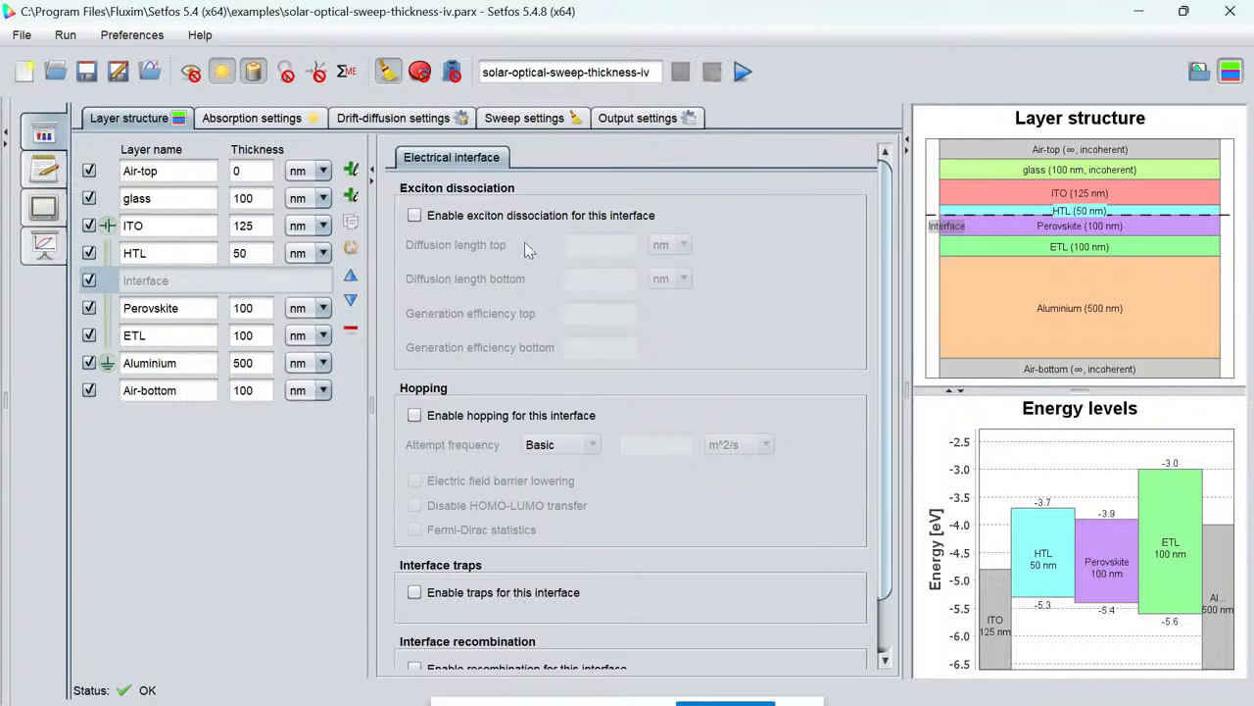
Enable exciton dissociation for the interface to inspect its diffusion length and generation efficiency parameters, and disable it again.
click(414, 215)
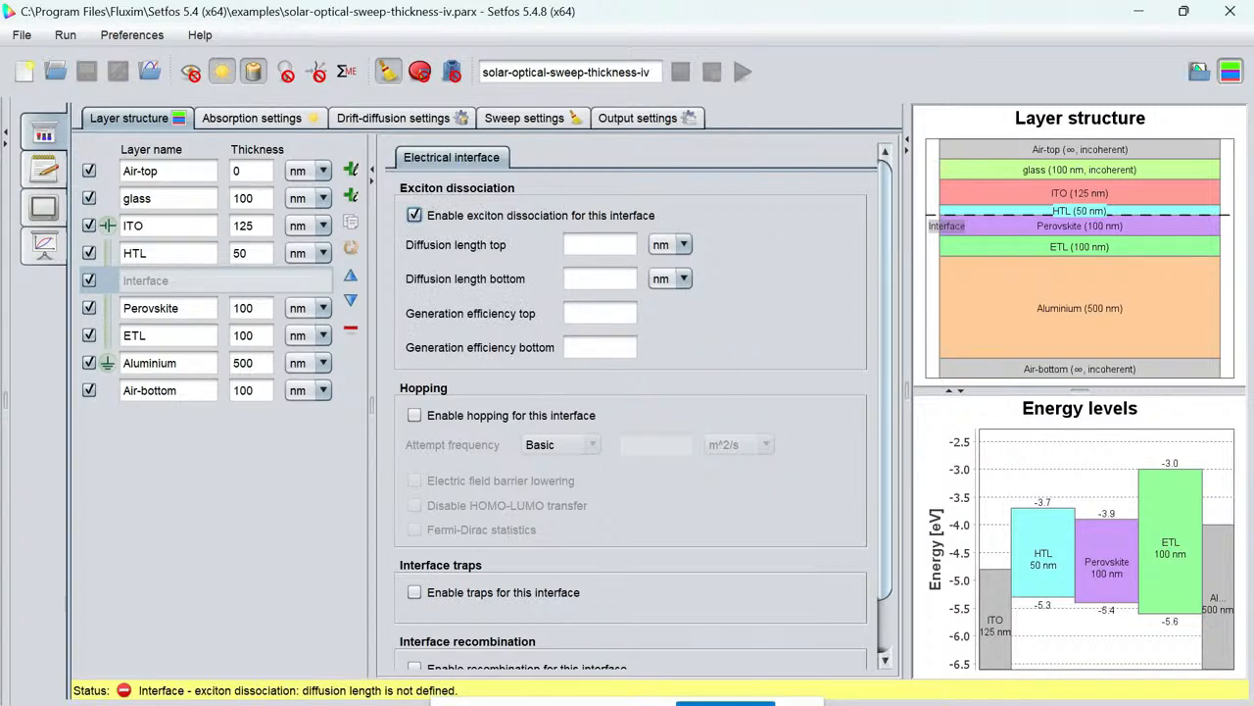
click(600, 245)
click(600, 279)
click(599, 314)
click(600, 348)
click(415, 215)
Enable hopping for the interface to inspect its attempt frequency options, and disable it again.
click(415, 417)
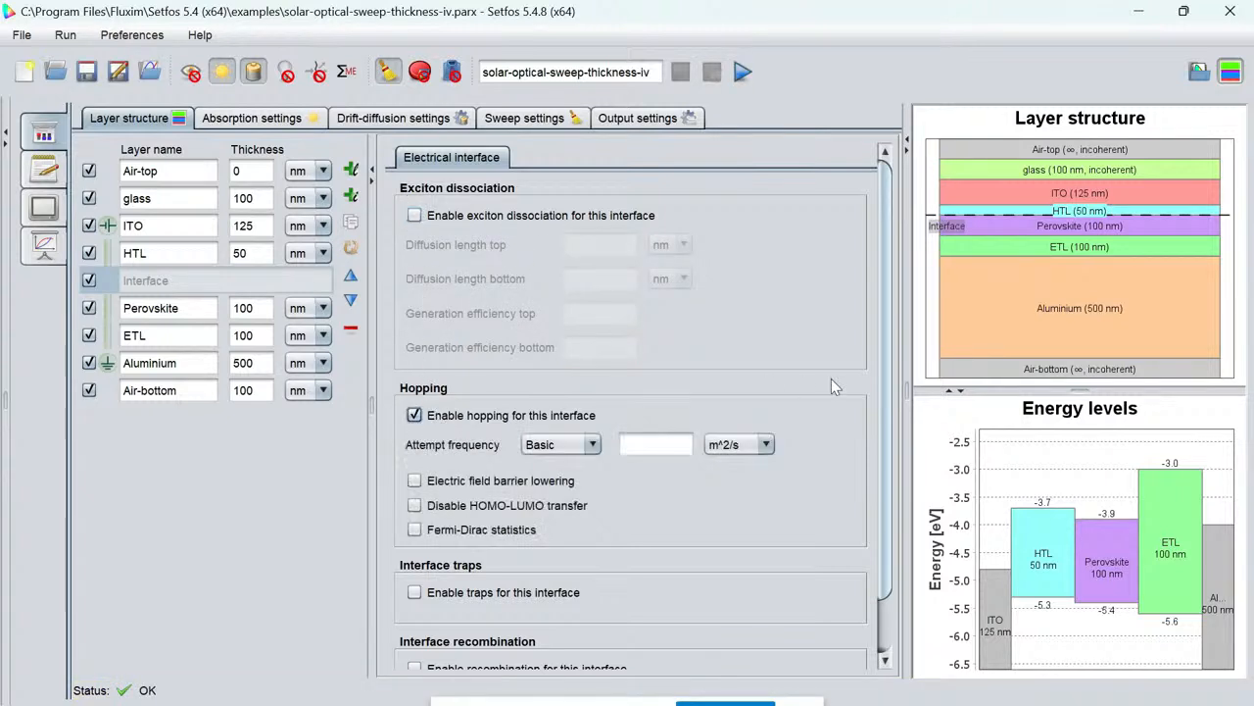
drag(890, 376, 899, 457)
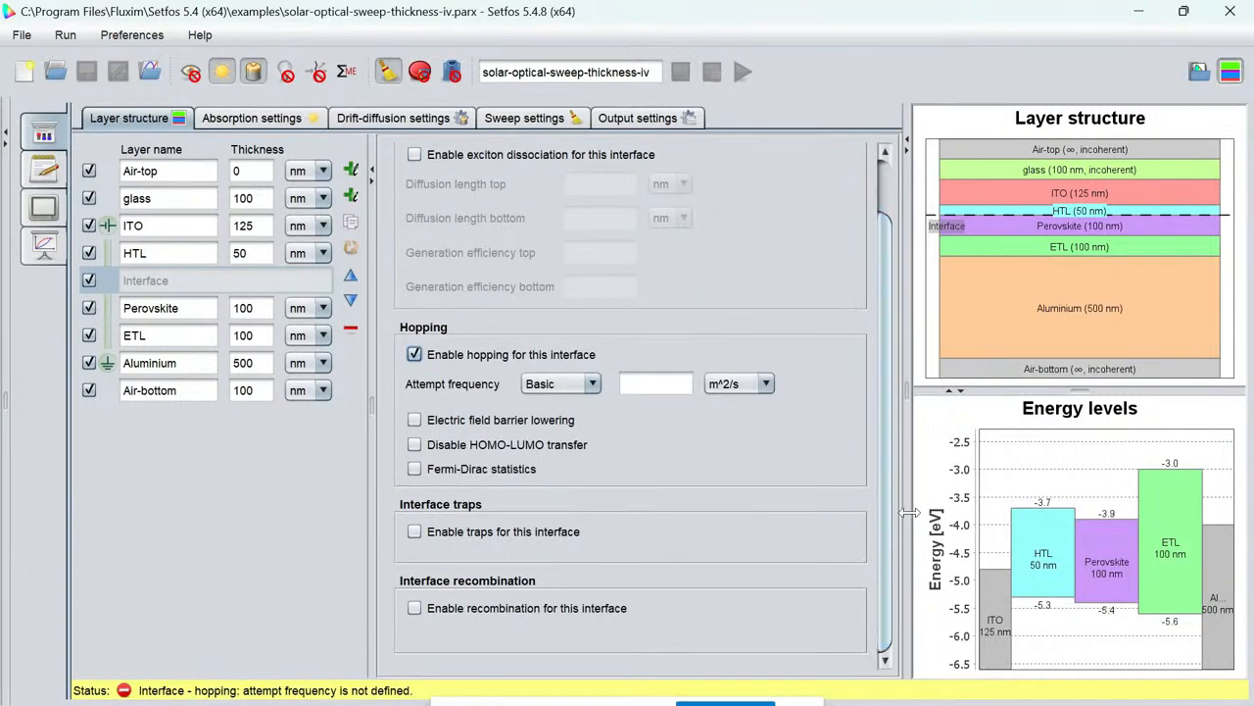
click(559, 381)
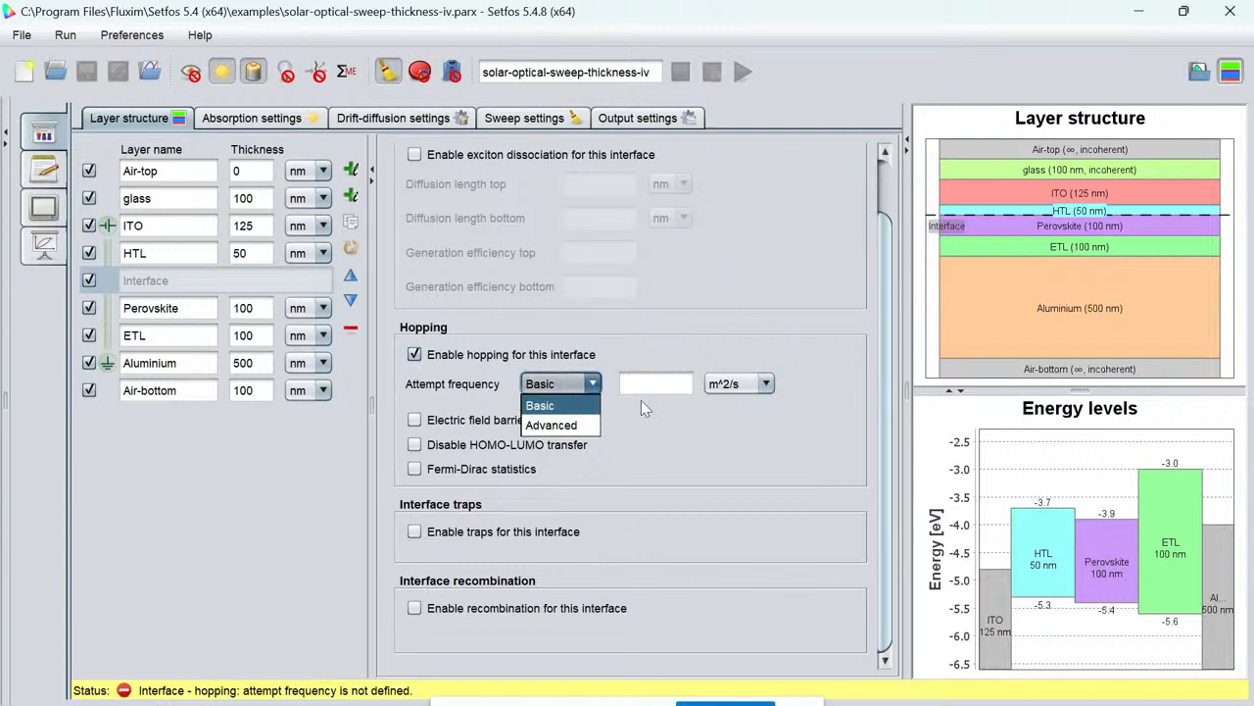
click(414, 354)
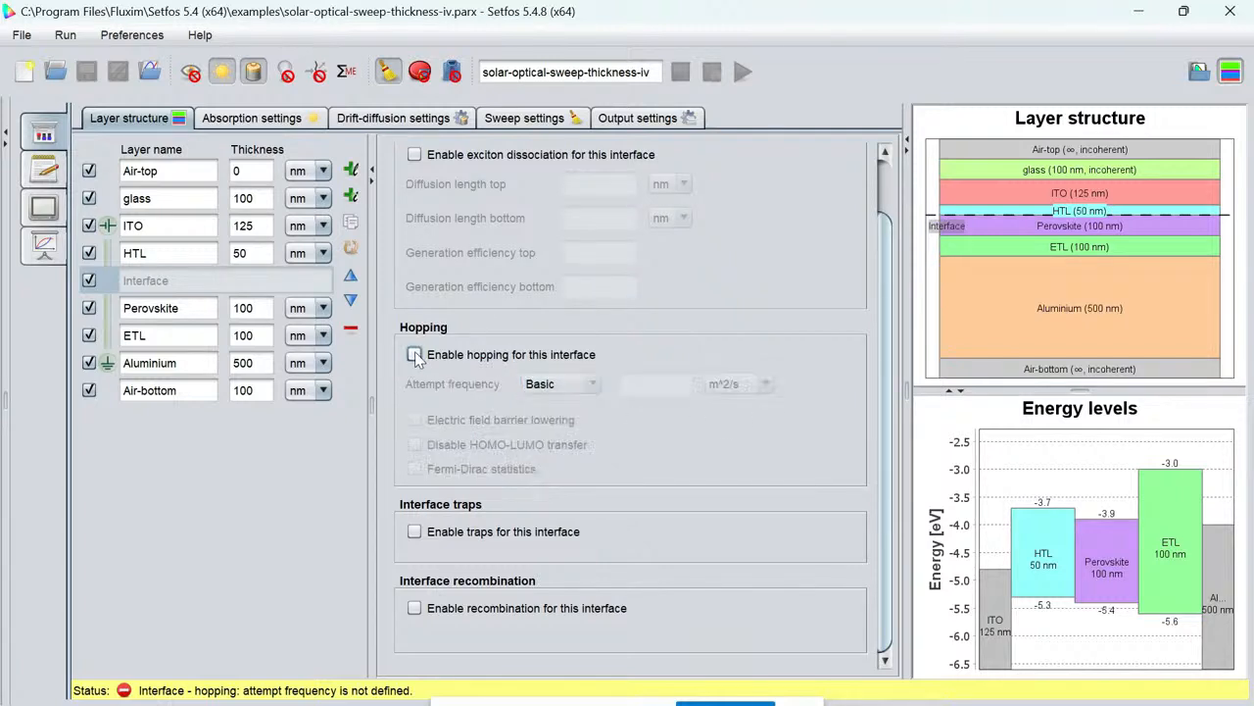
Enable traps for the HTL/Perovskite interface, and hide the layer structure preview to show the full trap parameters.
click(414, 533)
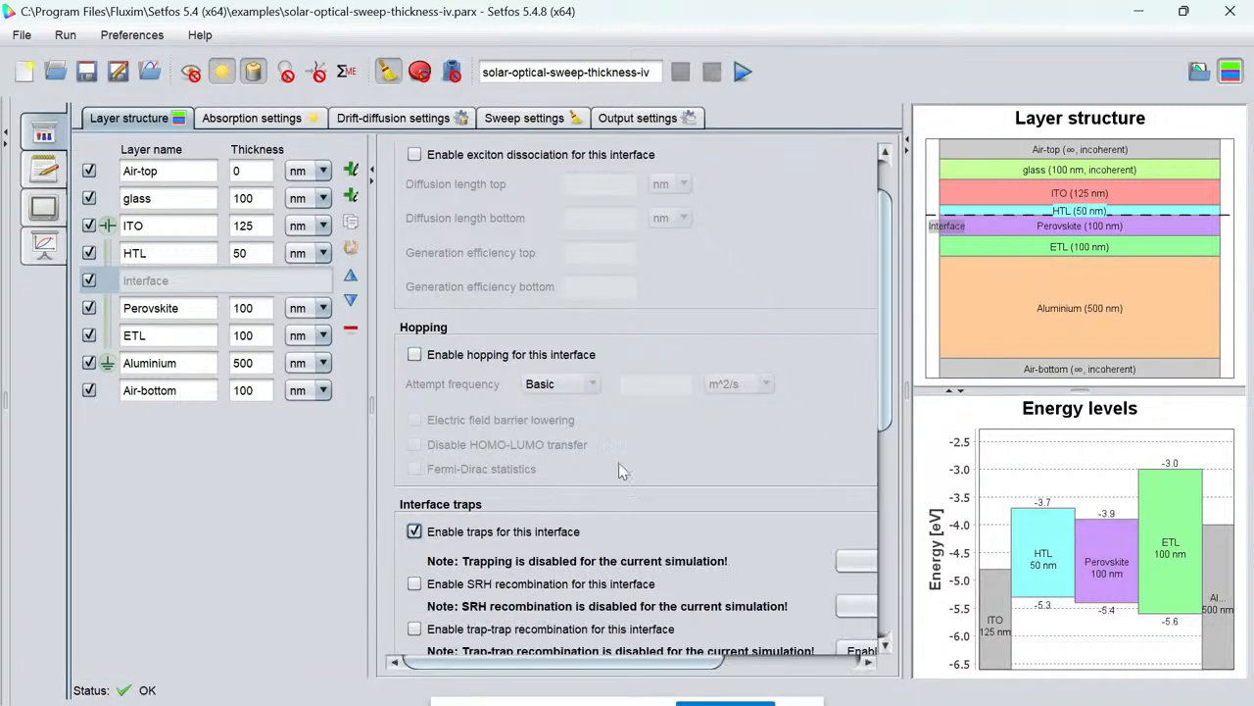
drag(883, 390, 906, 556)
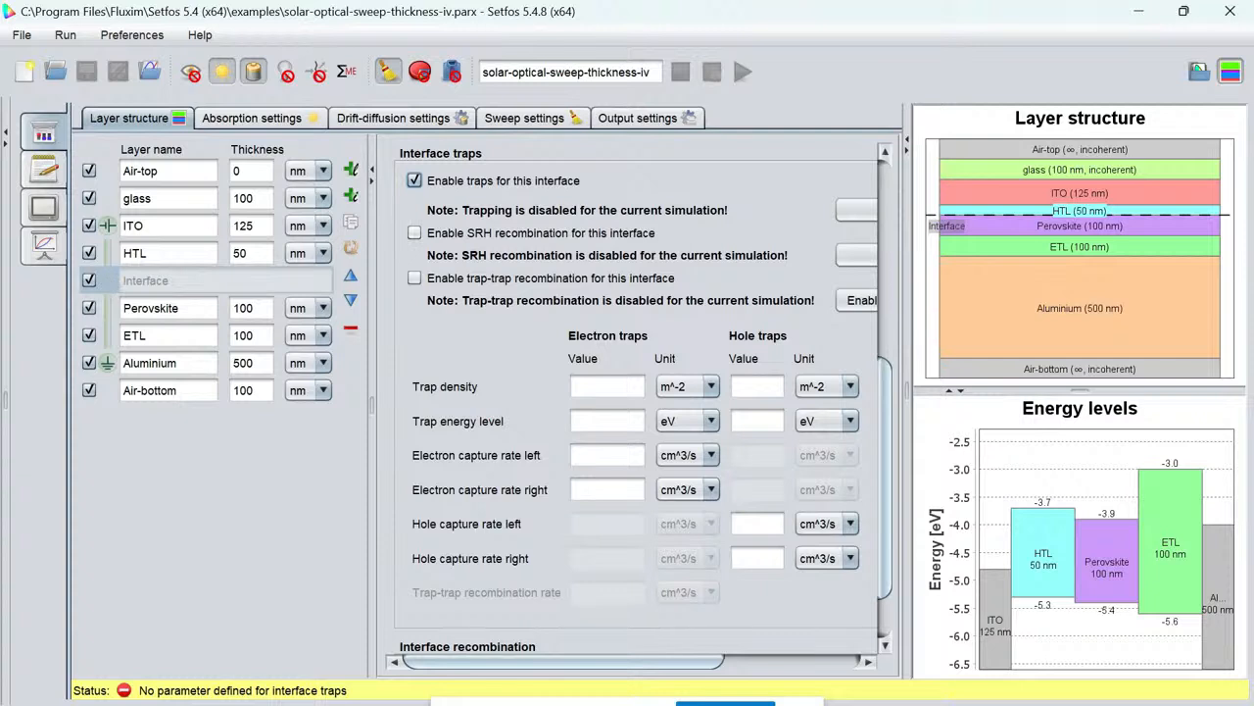
click(1230, 71)
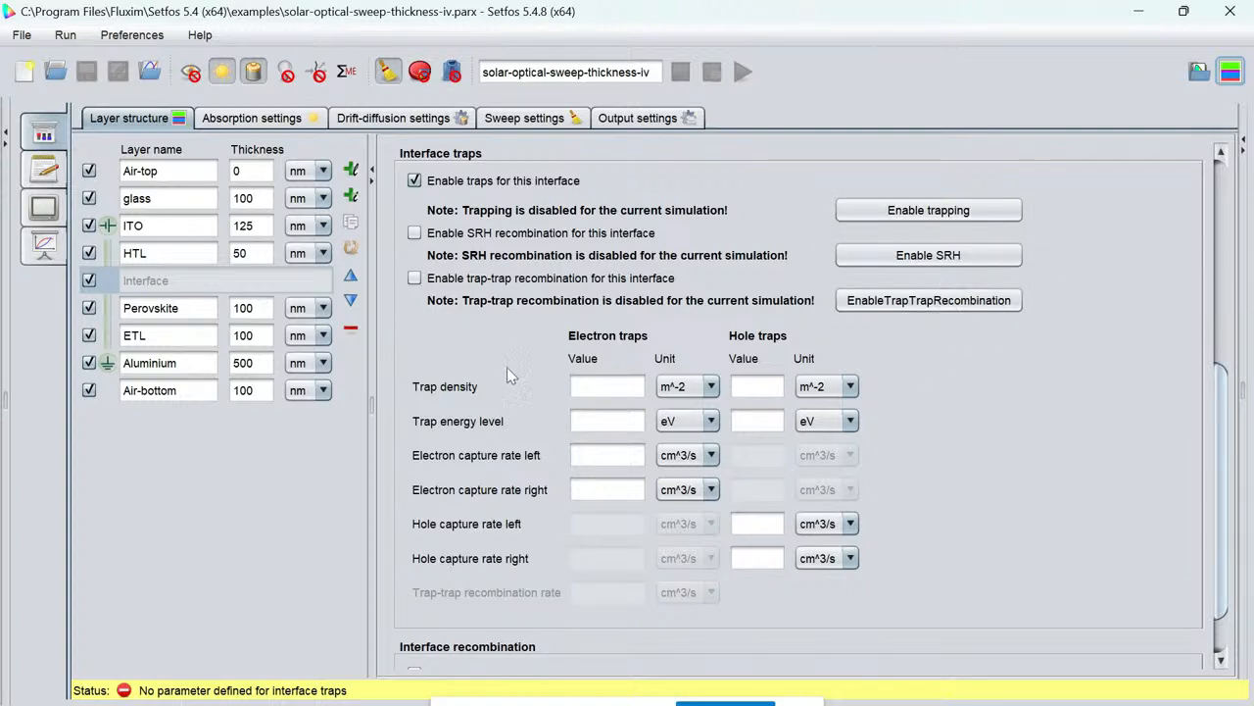
Enable recombination for the HTL/Perovskite interface to inspect the InterfaceSRH model's recombination velocity and trap energy offset parameters.
scroll(1228, 497, down, 2)
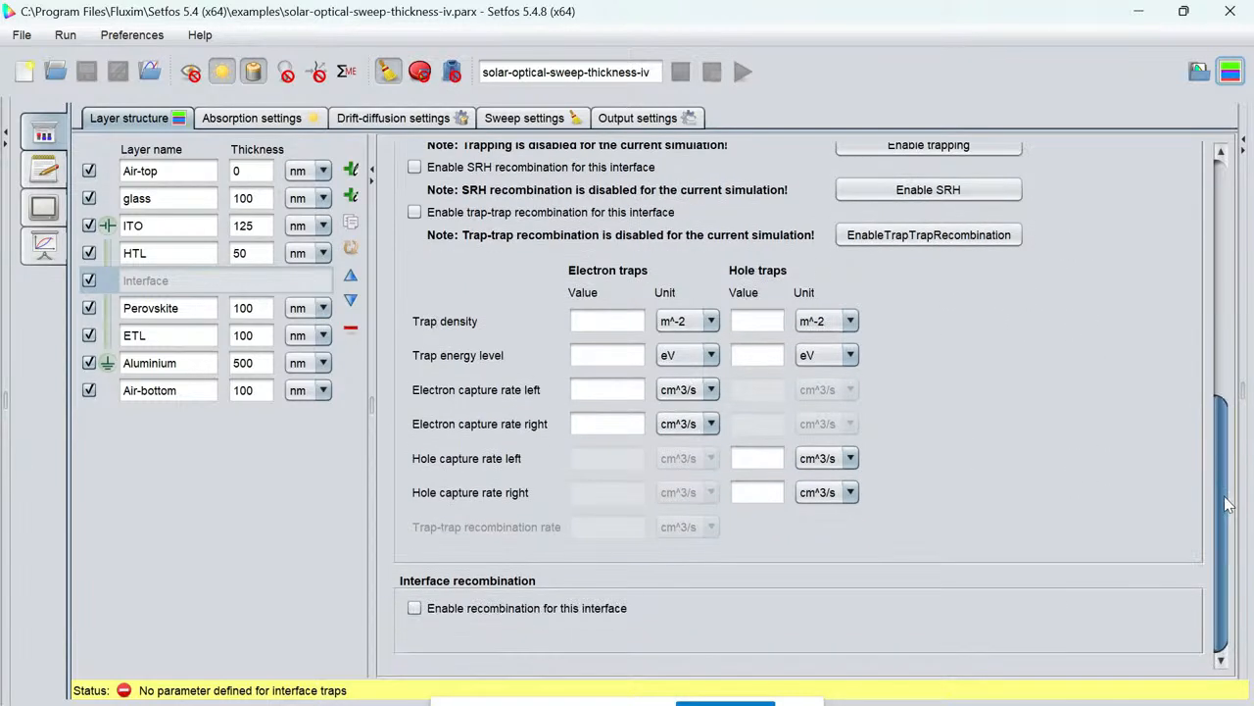
click(414, 609)
scroll(1225, 458, down, 4)
scroll(1225, 457, down, 3)
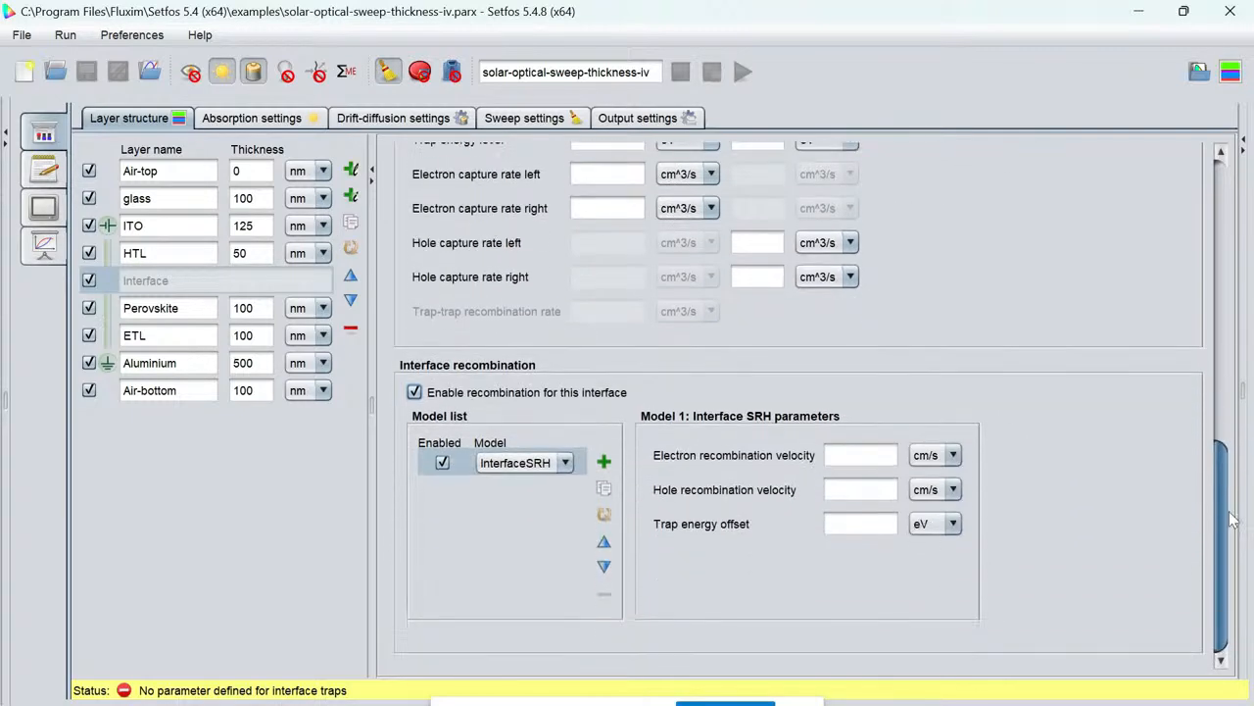
click(524, 465)
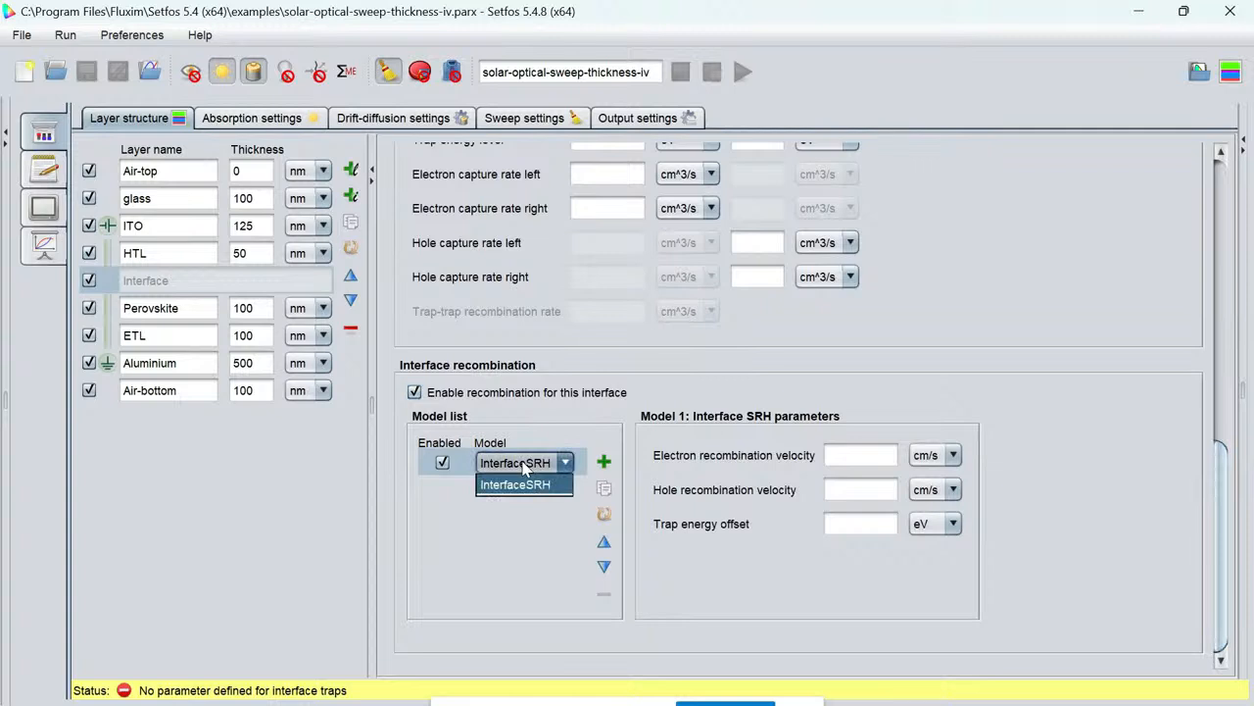
click(860, 455)
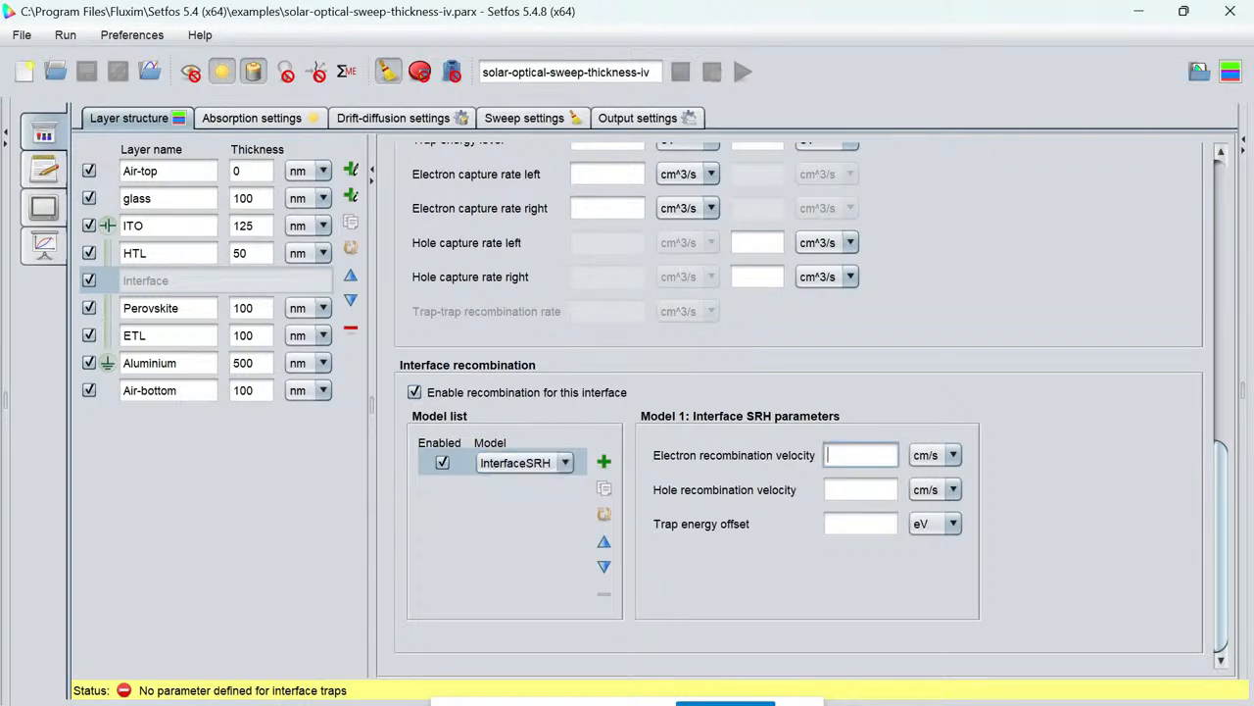
click(861, 489)
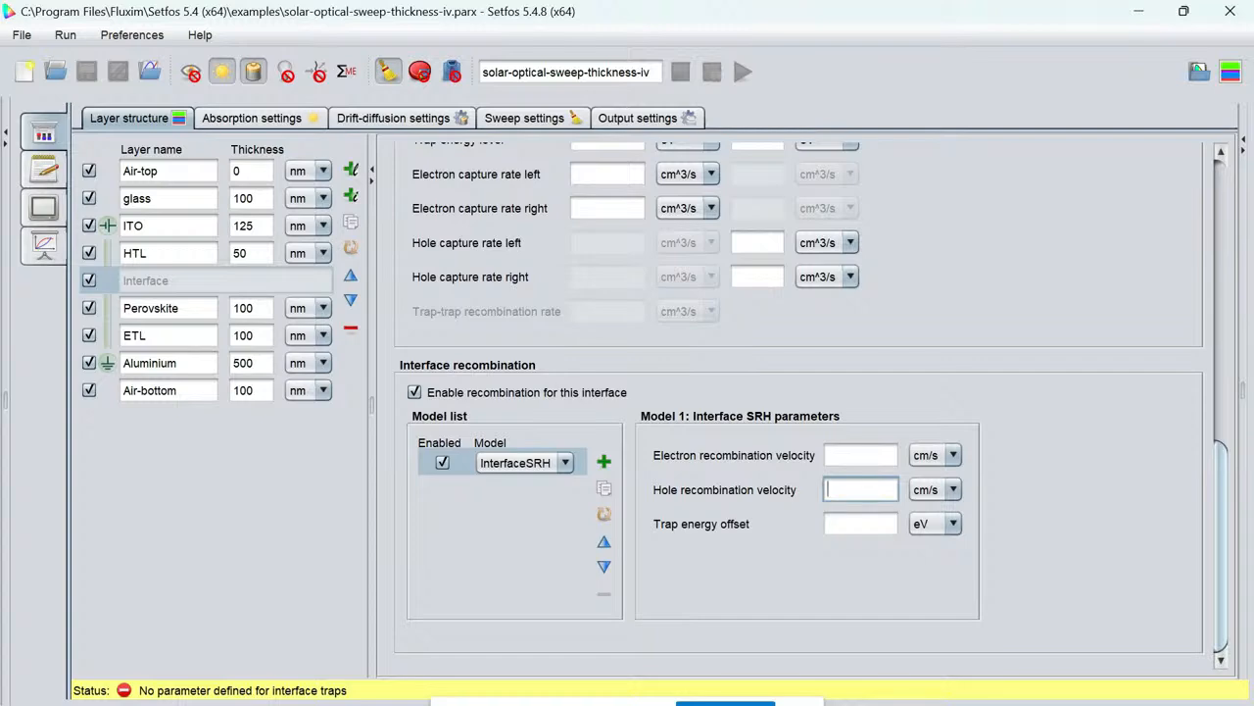
click(860, 523)
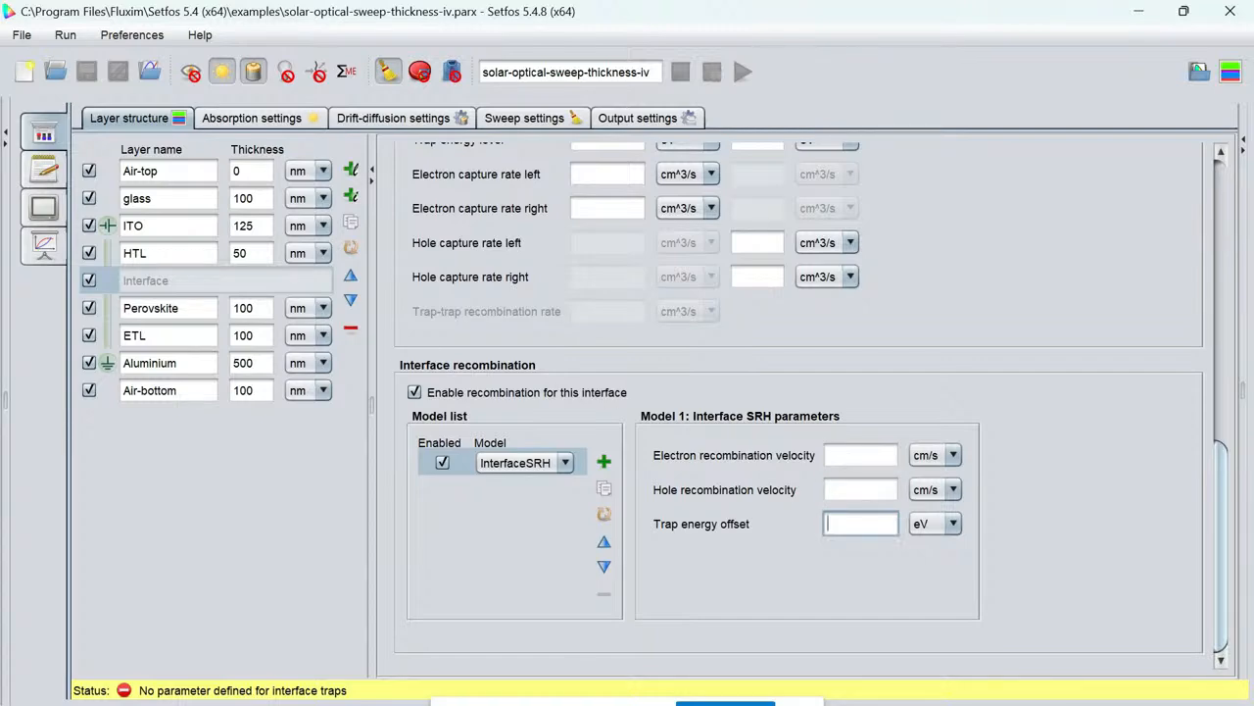
Insert a second electrical interface between the Perovskite and ETL layers, and show the layer structure preview again.
click(179, 307)
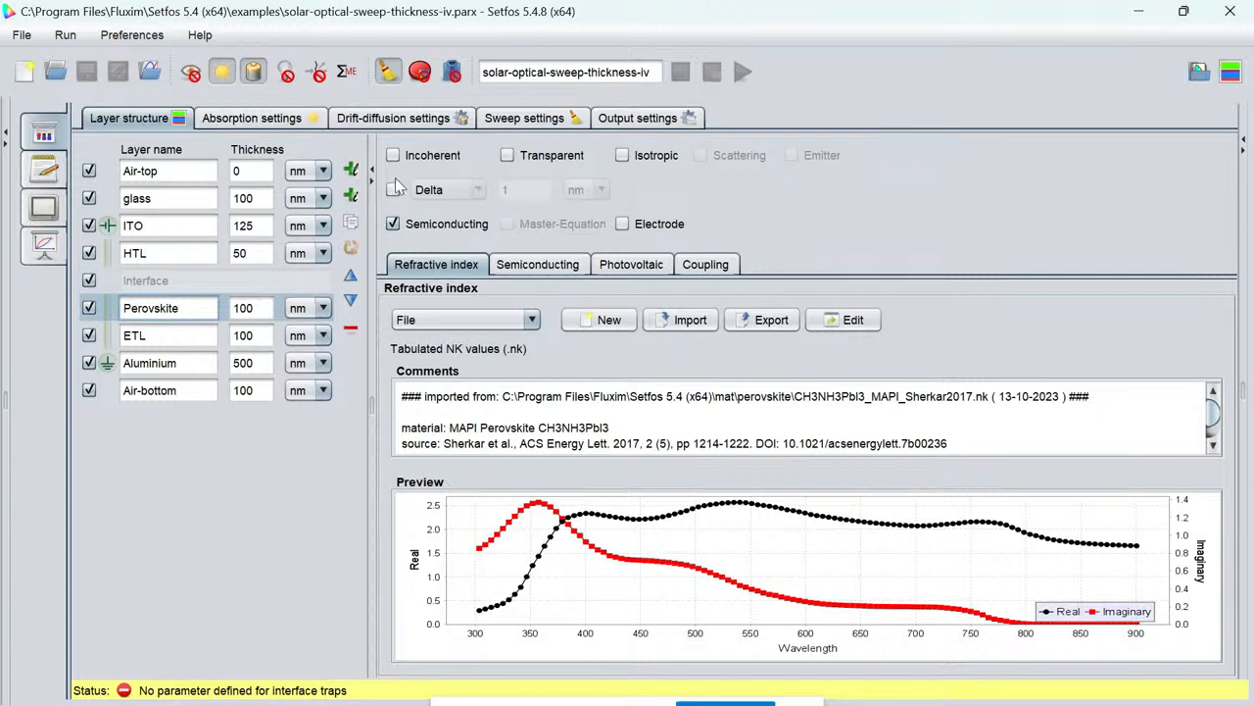
click(351, 196)
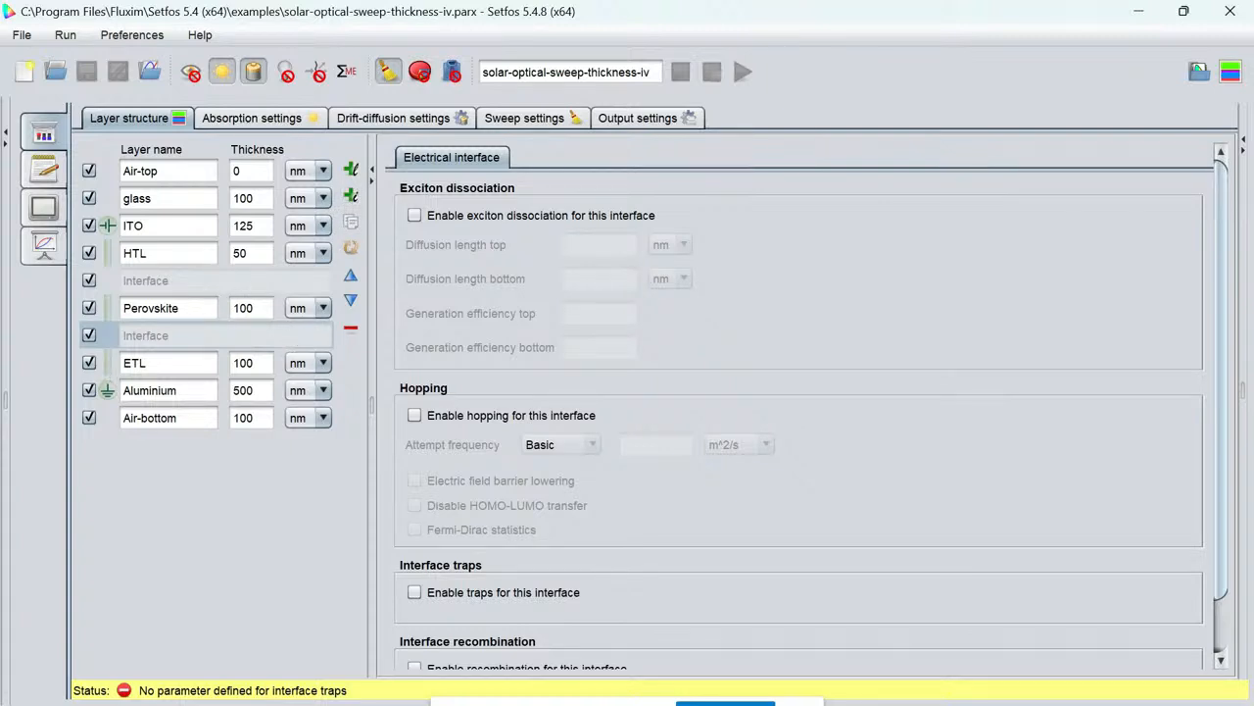
click(1229, 71)
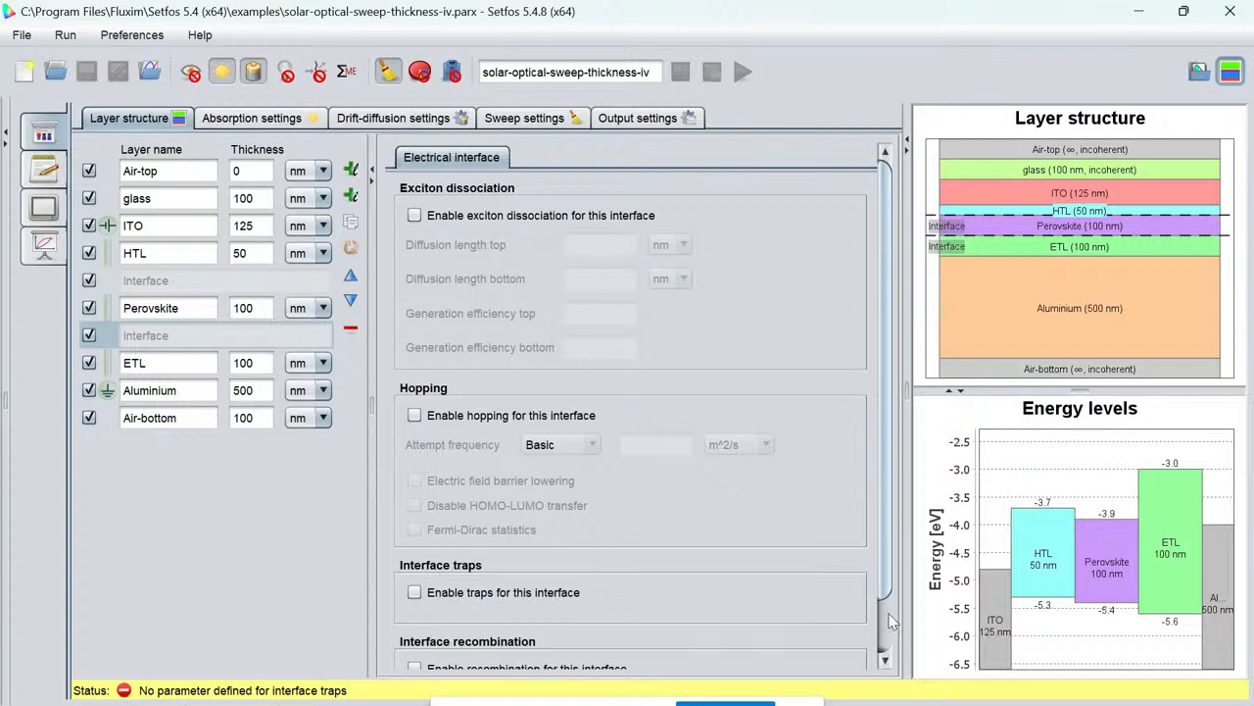
scroll(891, 620, down, 2)
Disable recombination for the HTL/Perovskite interface, and remove both interfaces from the layer stack.
click(191, 272)
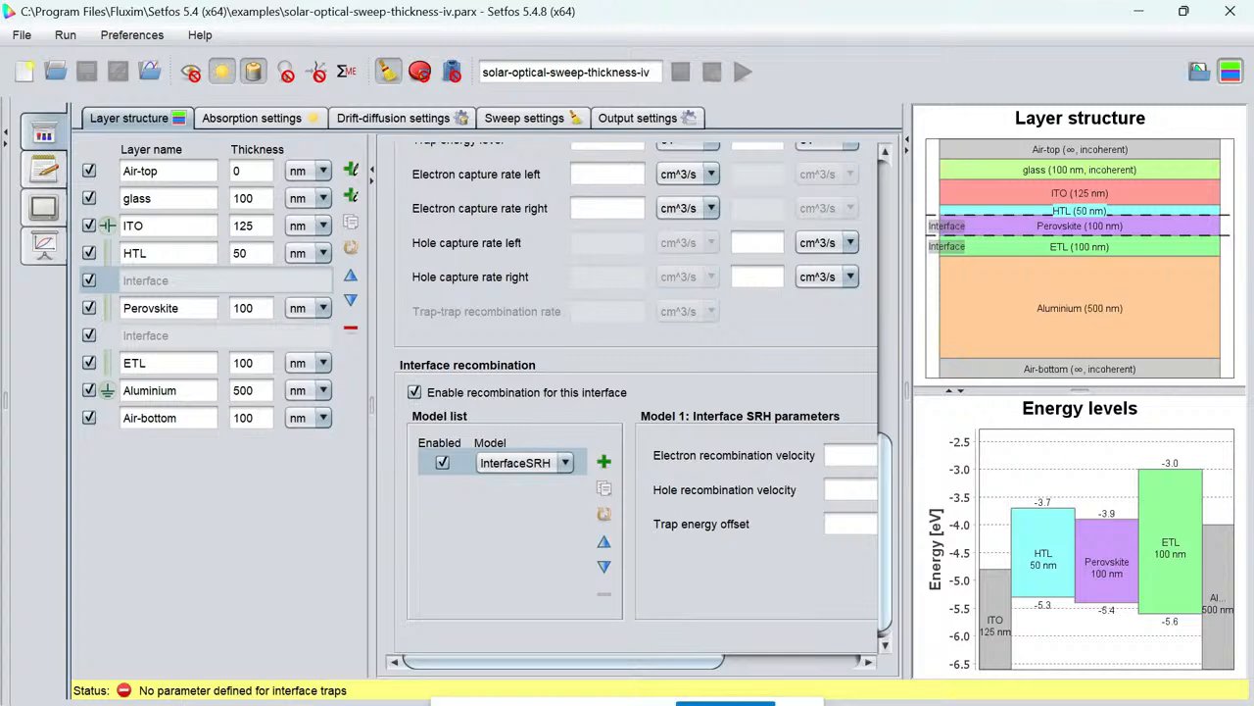
click(416, 393)
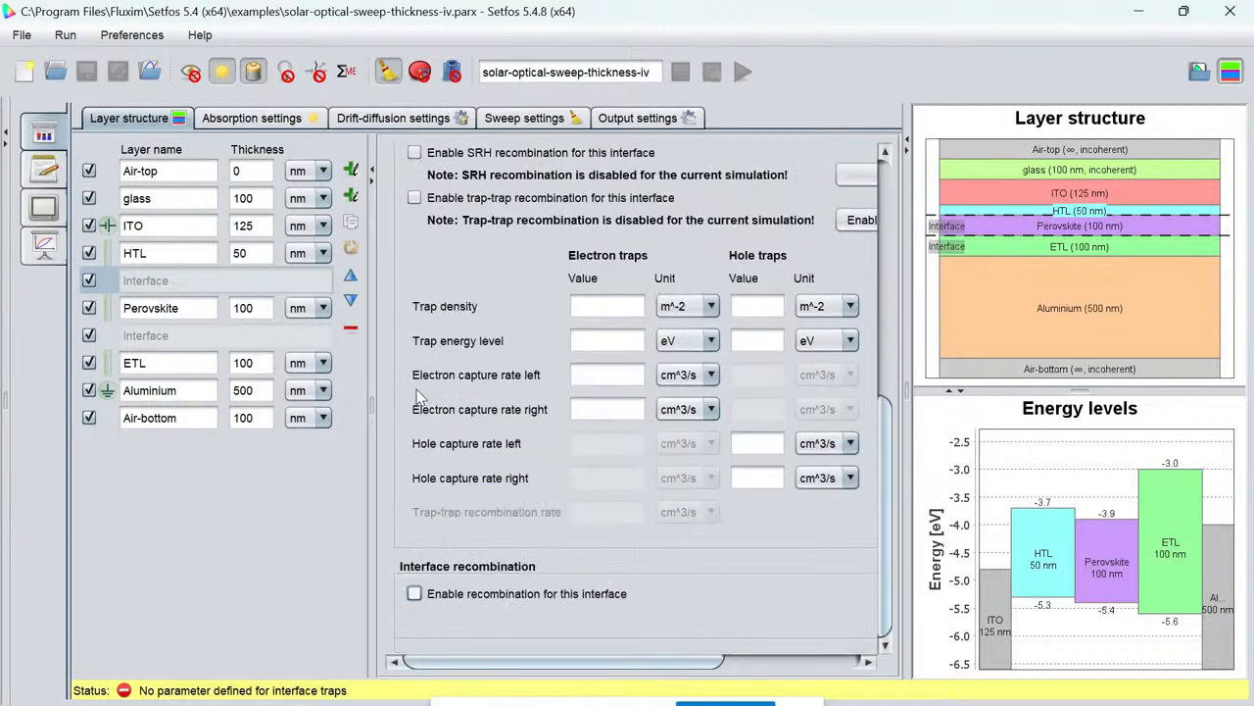
click(151, 253)
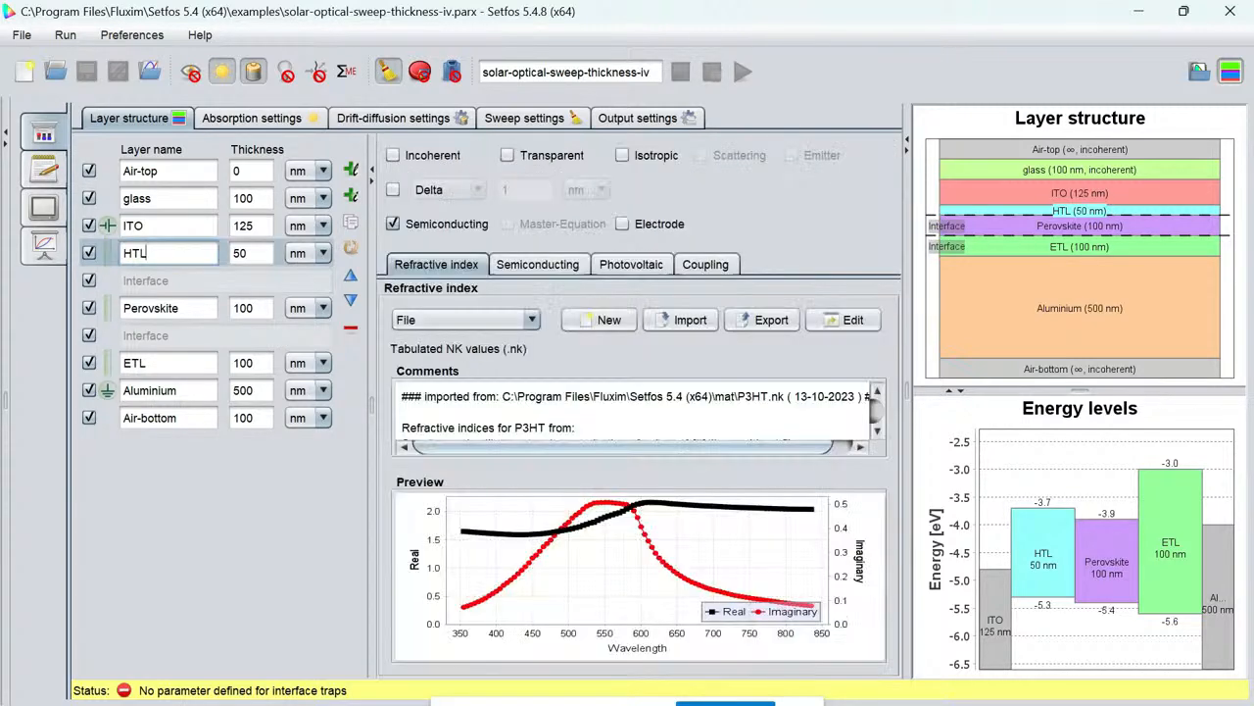
click(166, 283)
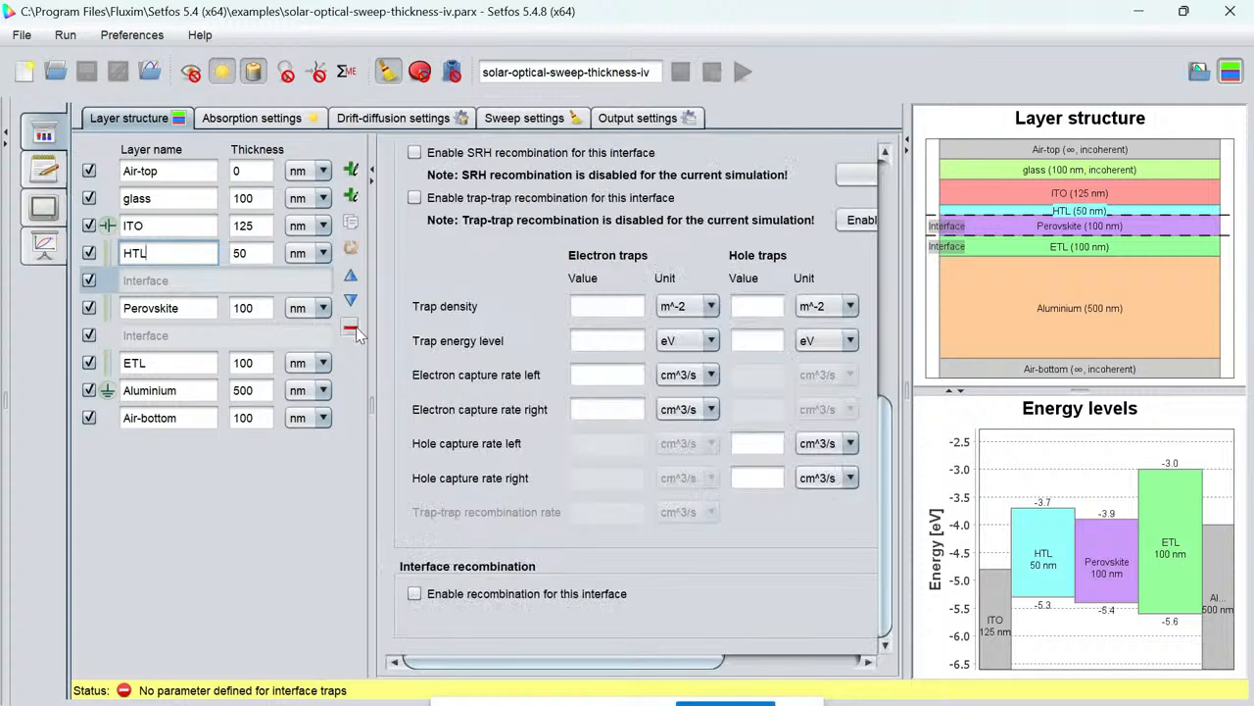
click(352, 332)
click(162, 309)
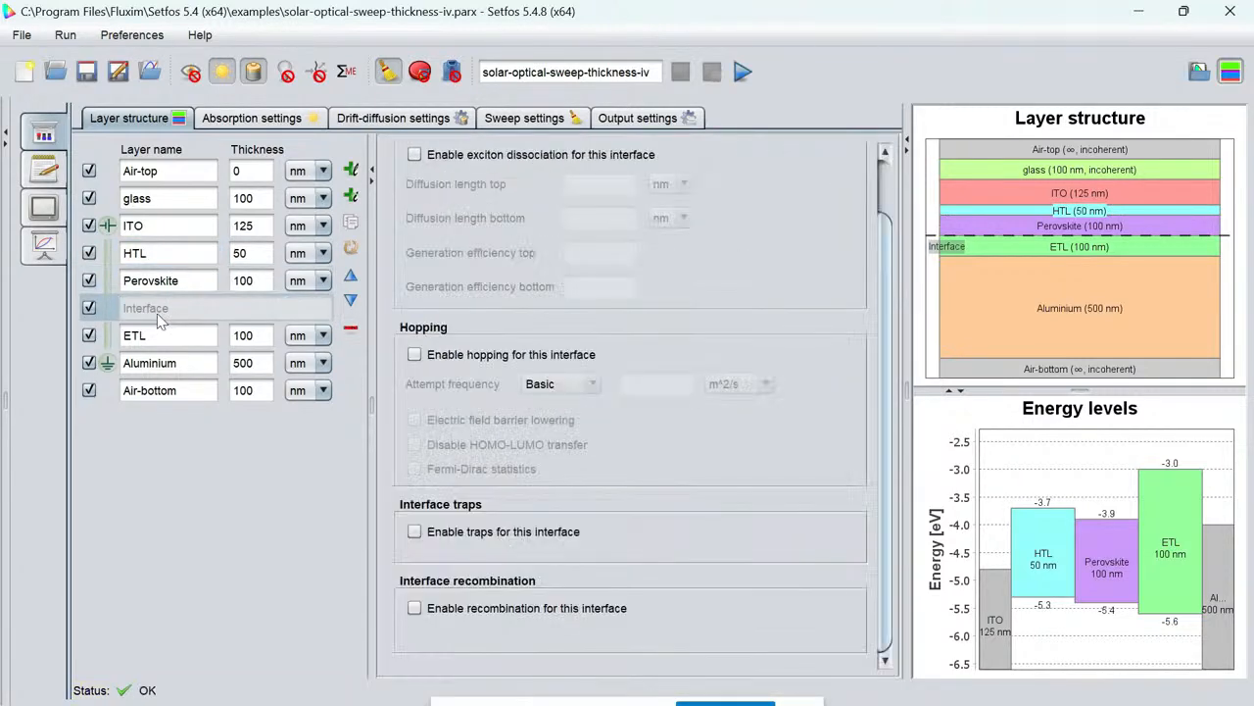
click(352, 330)
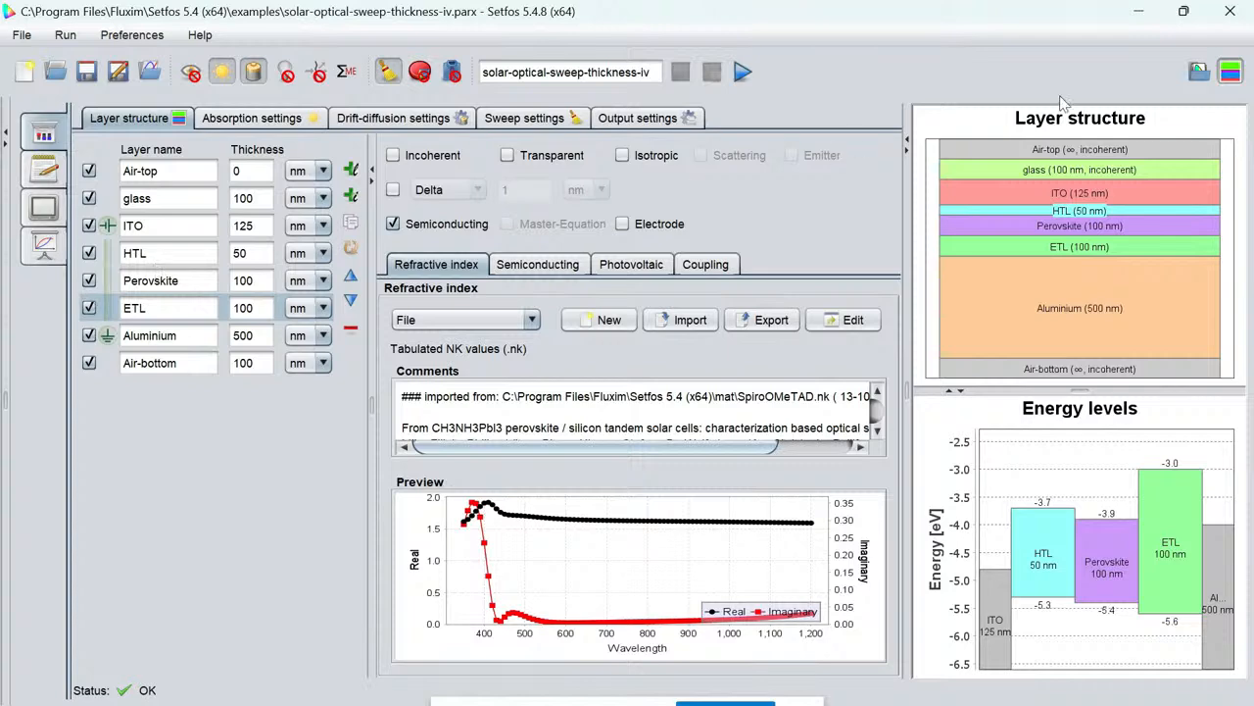
Show the file browser and open the Tandem-perovskite-silicon-electrical example to view its layer stack with an interface.
click(1204, 74)
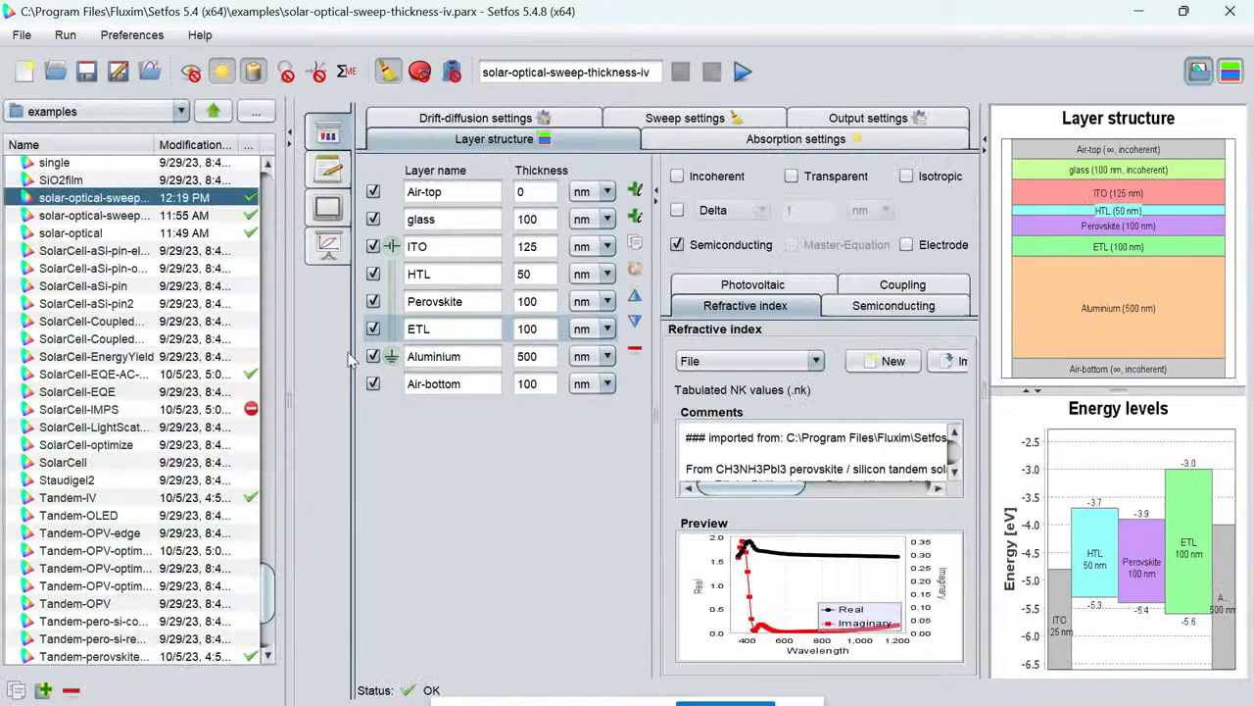
scroll(272, 588, down, 3)
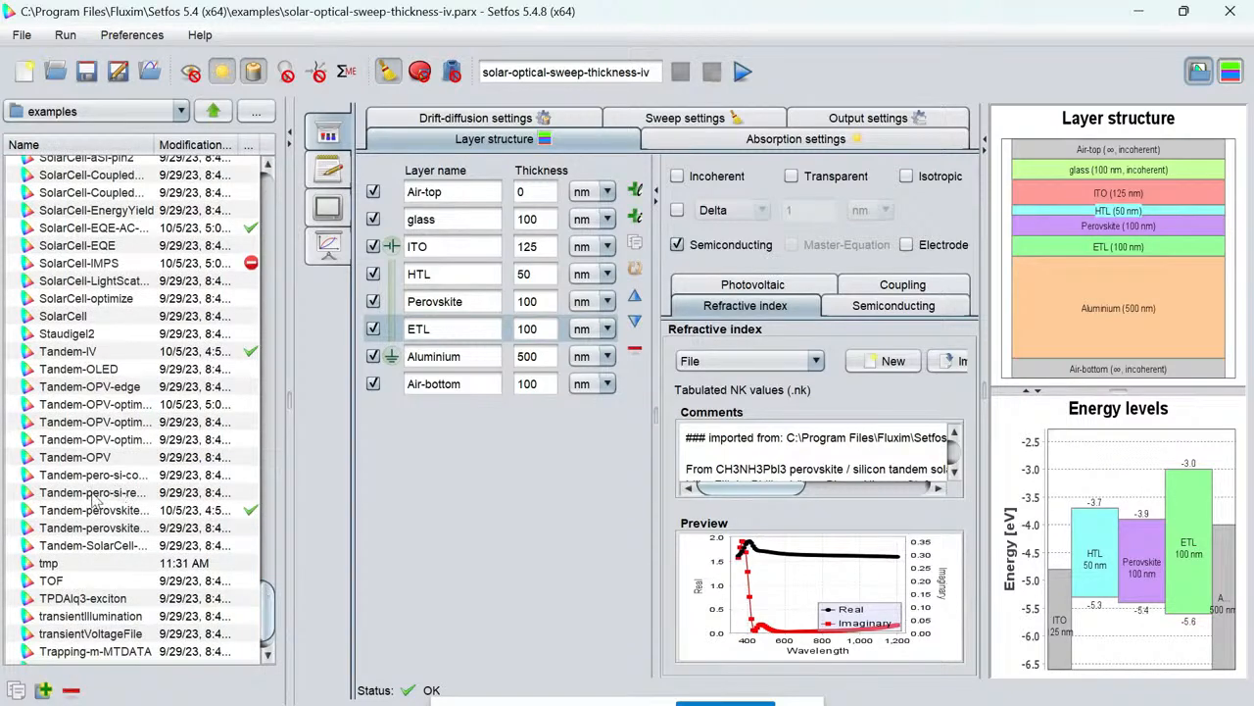
click(98, 511)
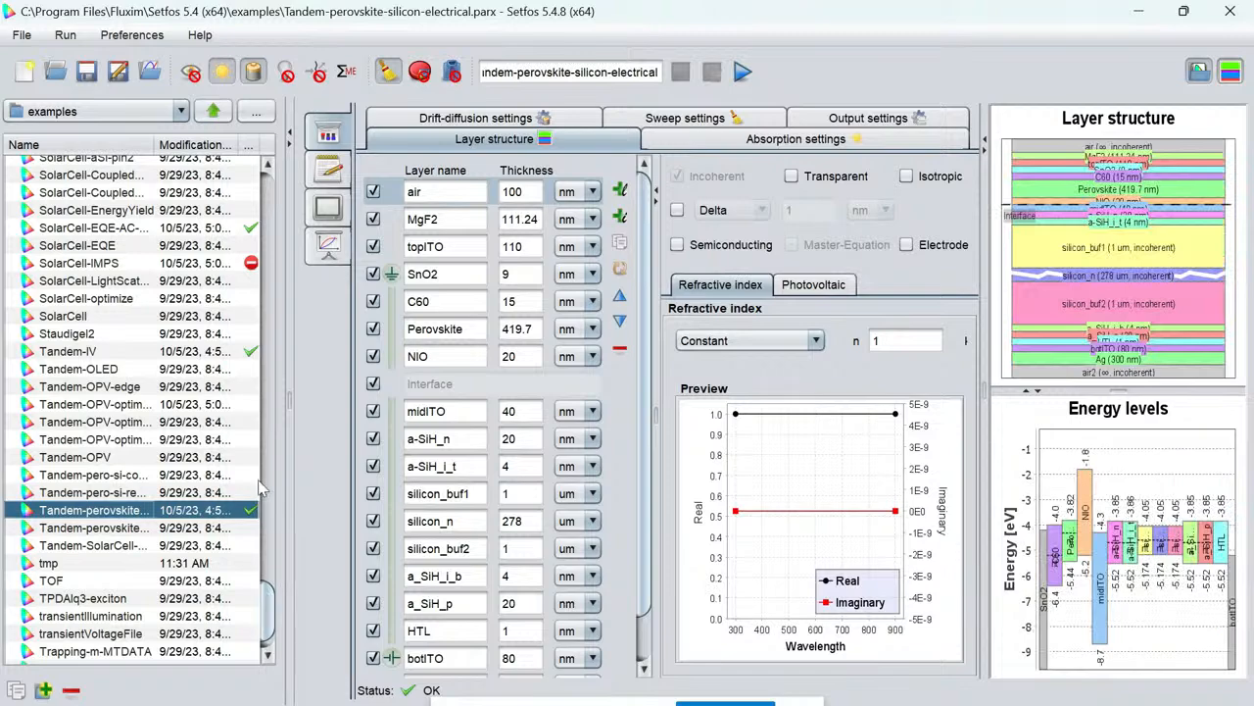
Find the fullsolarcellbilayer-iv example among the example files and open it.
drag(271, 615, 273, 199)
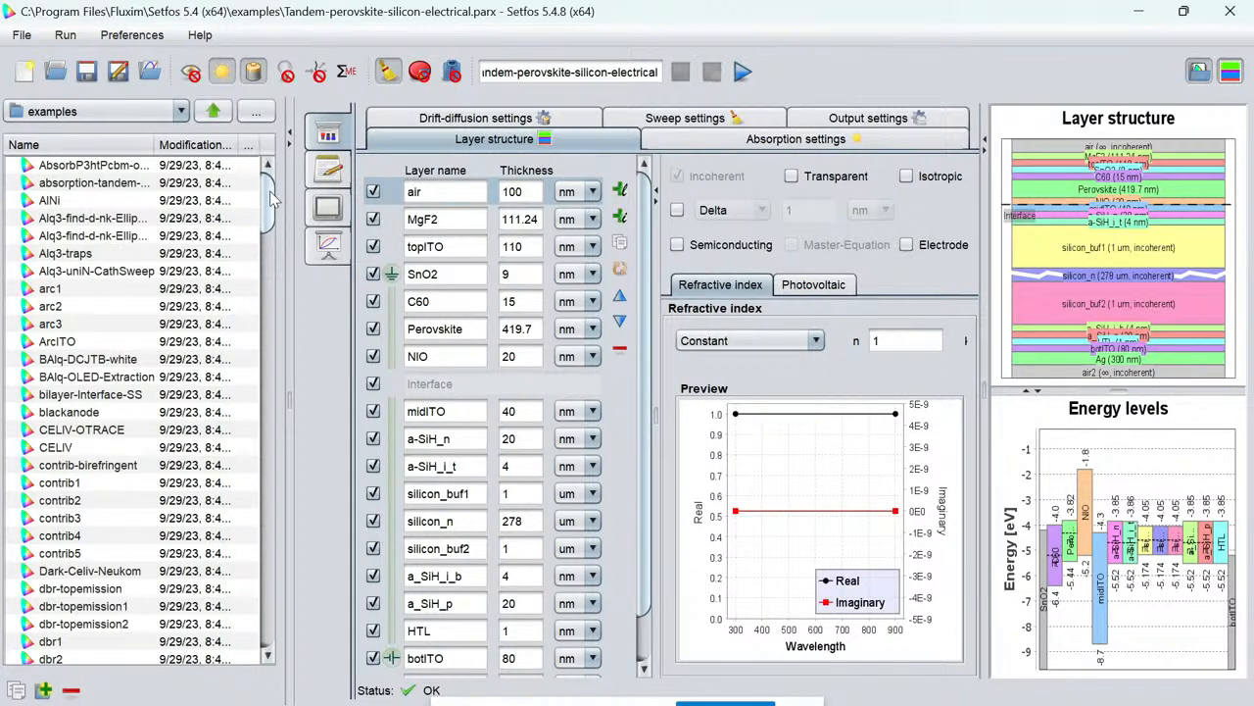
drag(273, 200, 263, 326)
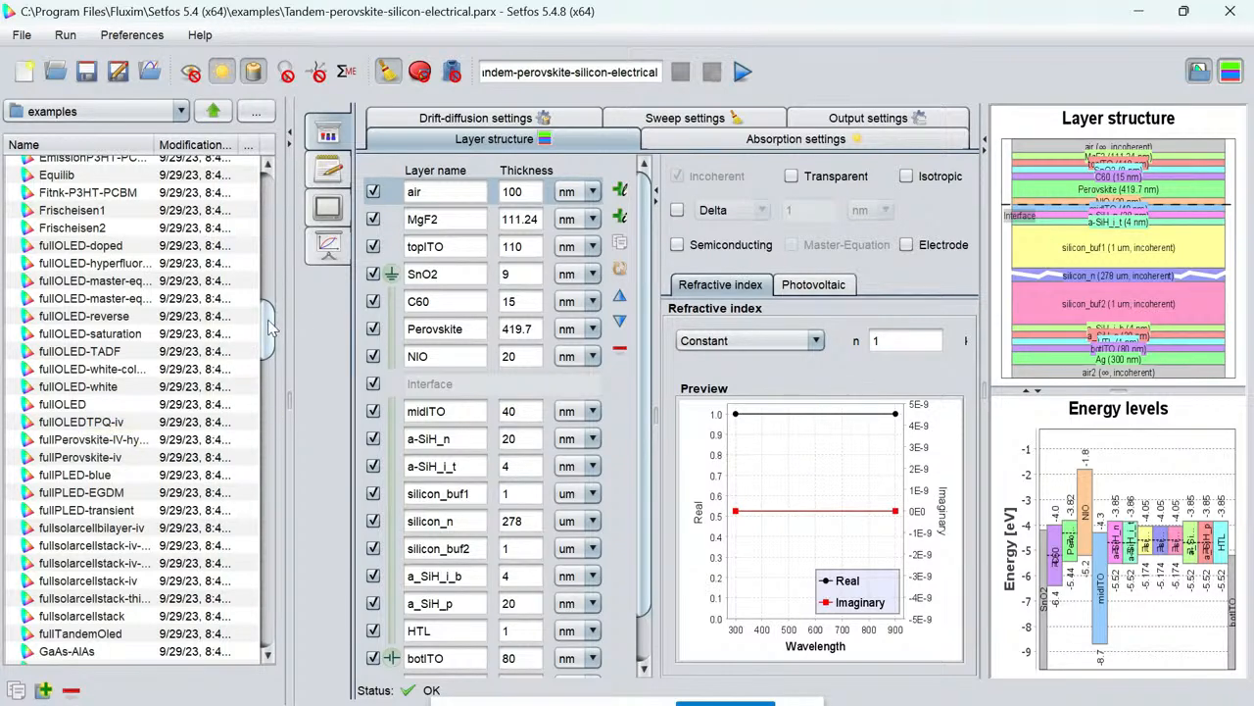
drag(268, 321, 270, 343)
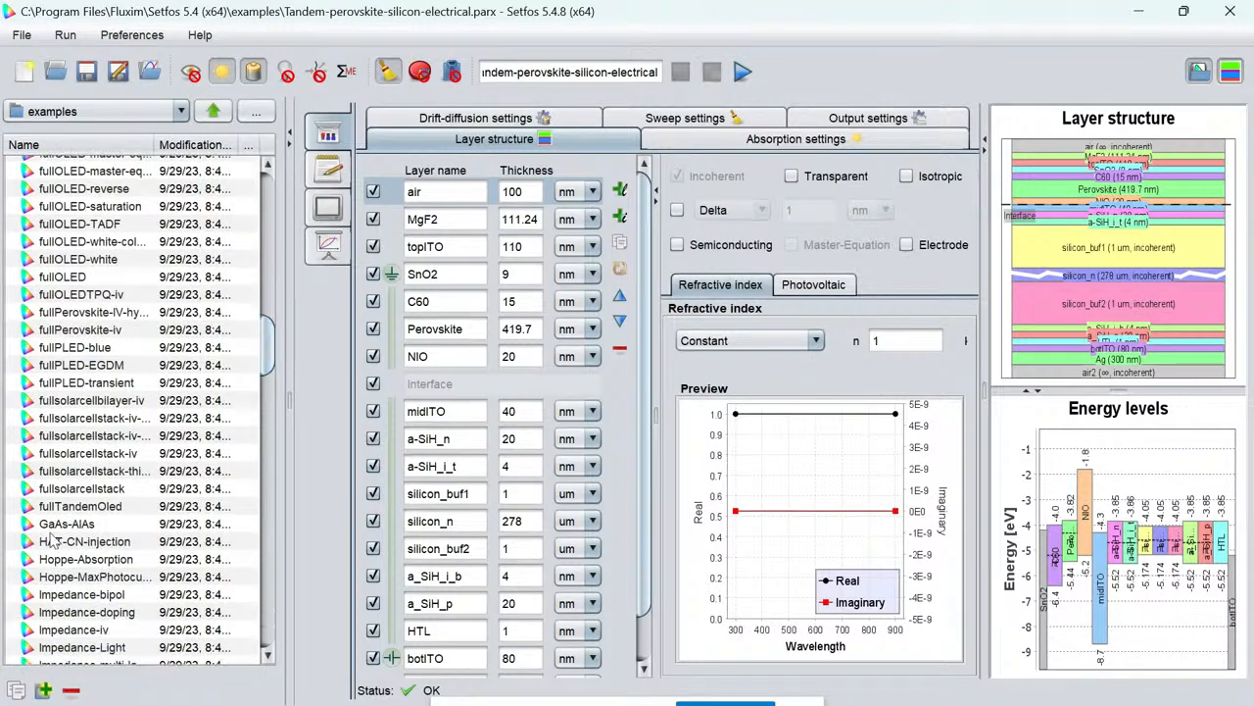
drag(272, 350, 271, 357)
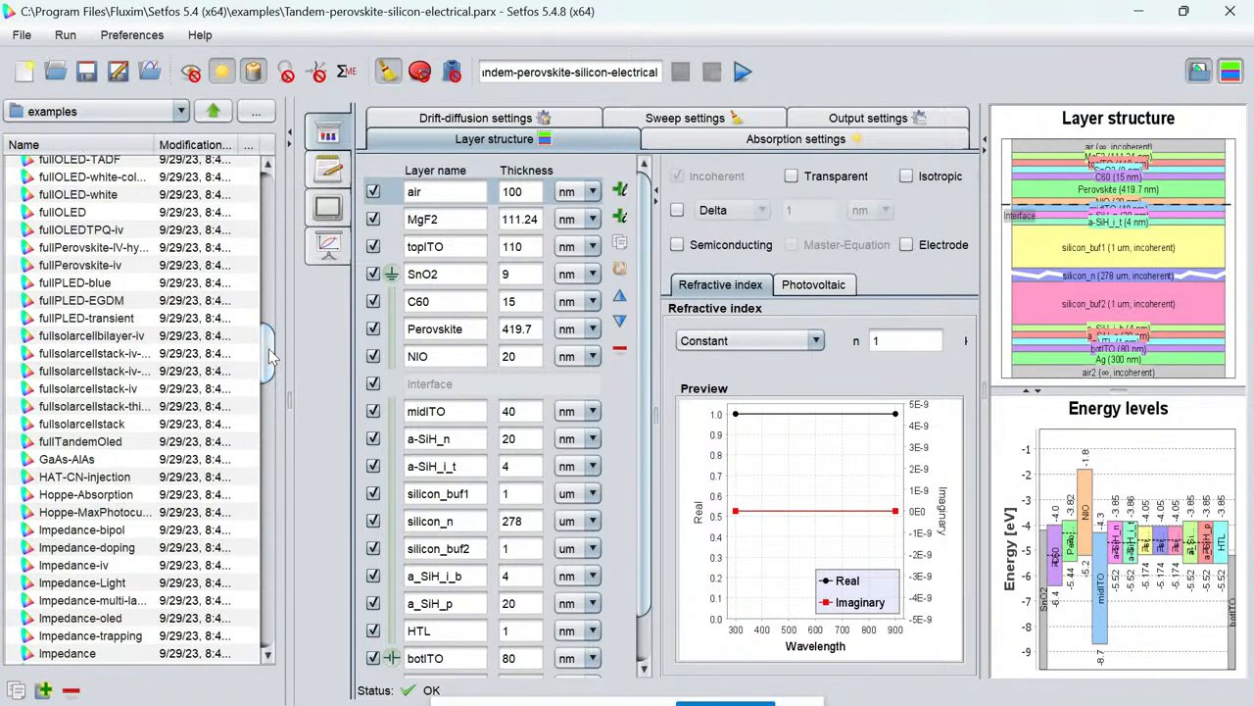
double_click(86, 335)
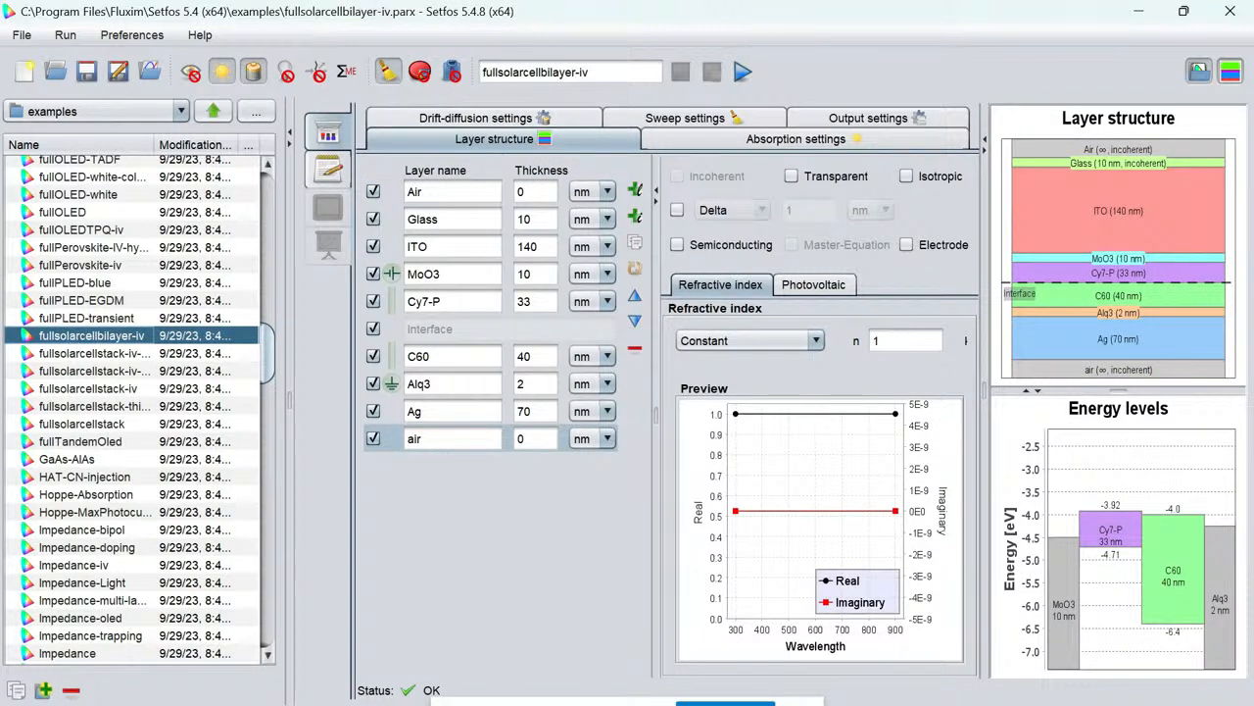
Inspect the bilayer cell's Cy7-P layer, the interface's exciton dissociation settings, and the C60 and Alq3 layers.
click(447, 275)
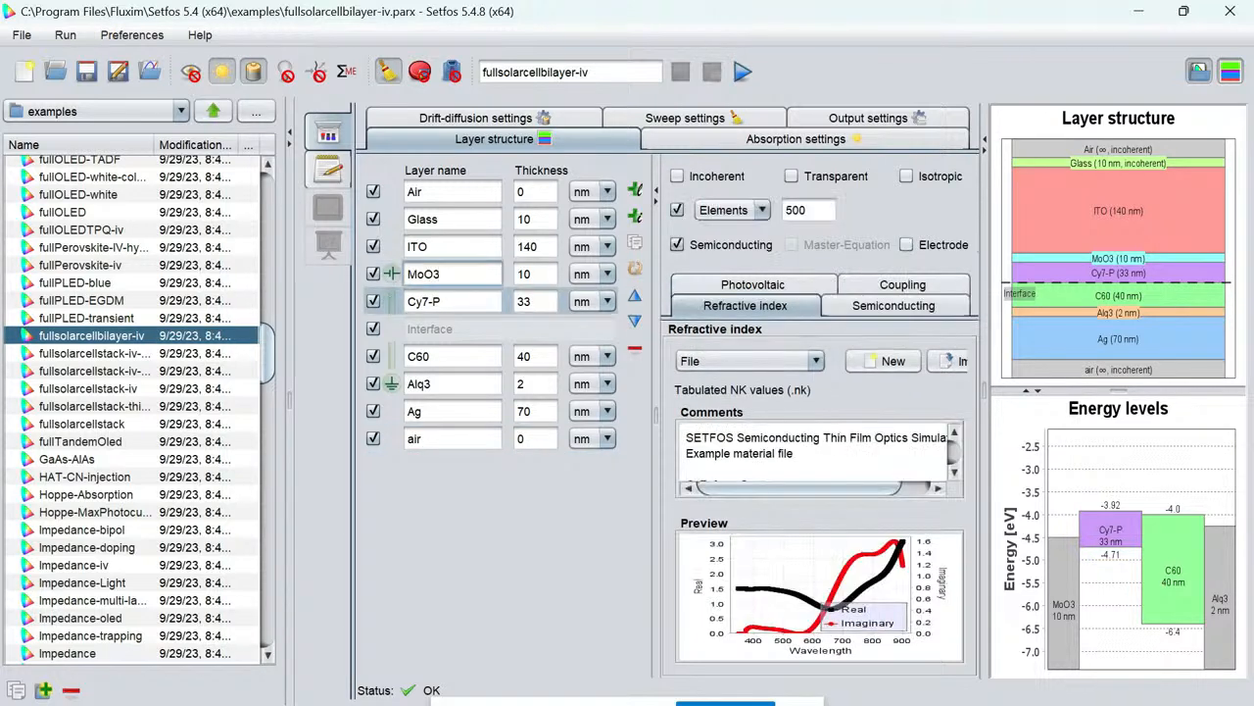
click(441, 333)
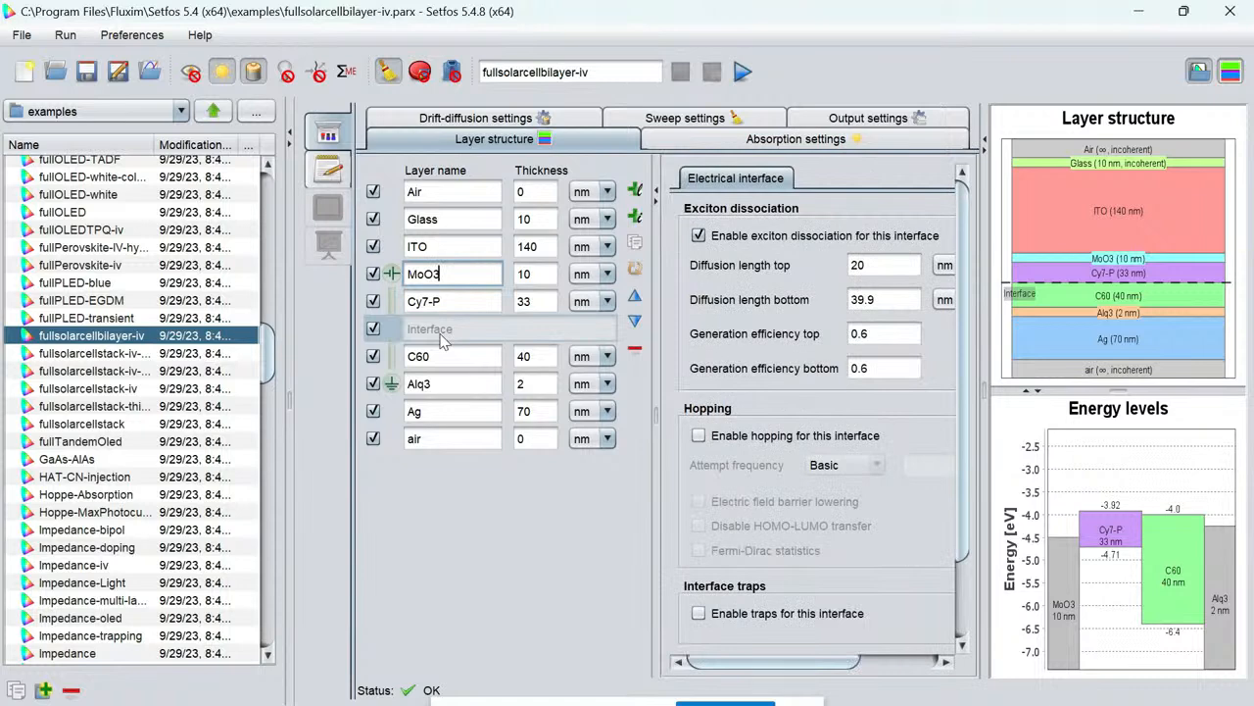
click(437, 357)
click(441, 383)
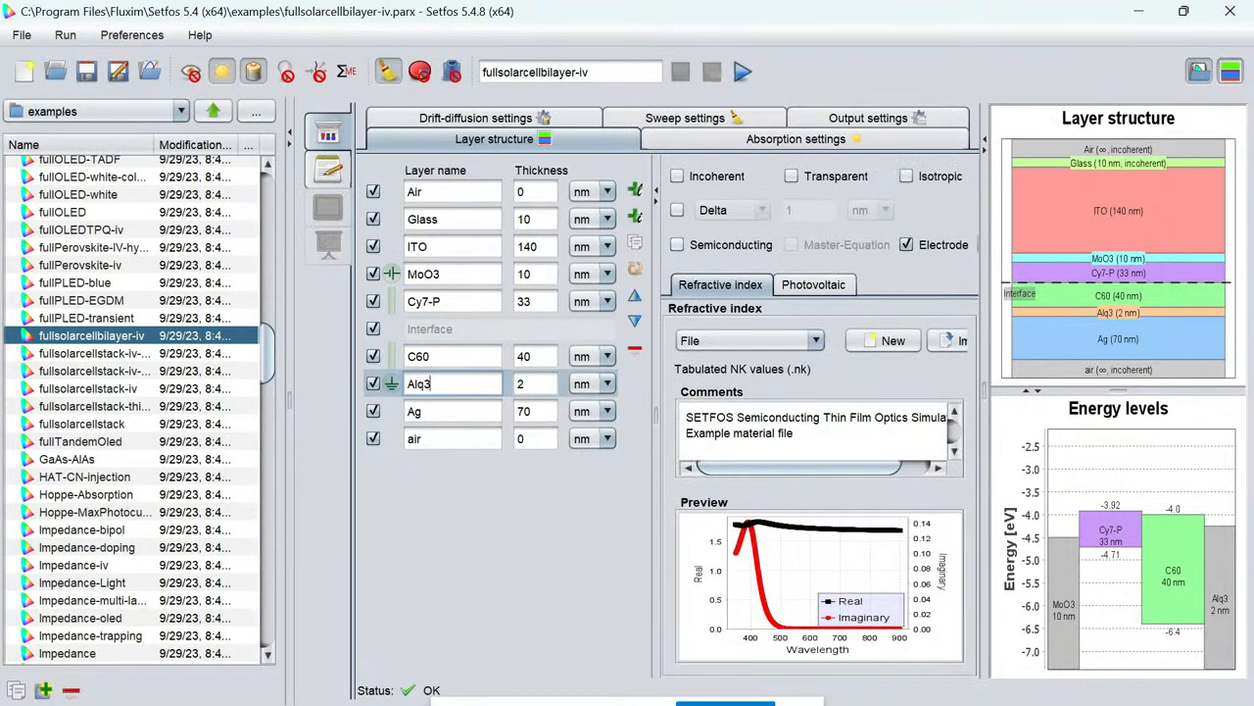
Run the bilayer solar cell simulation and display its device current plot with the file browser hidden.
click(743, 72)
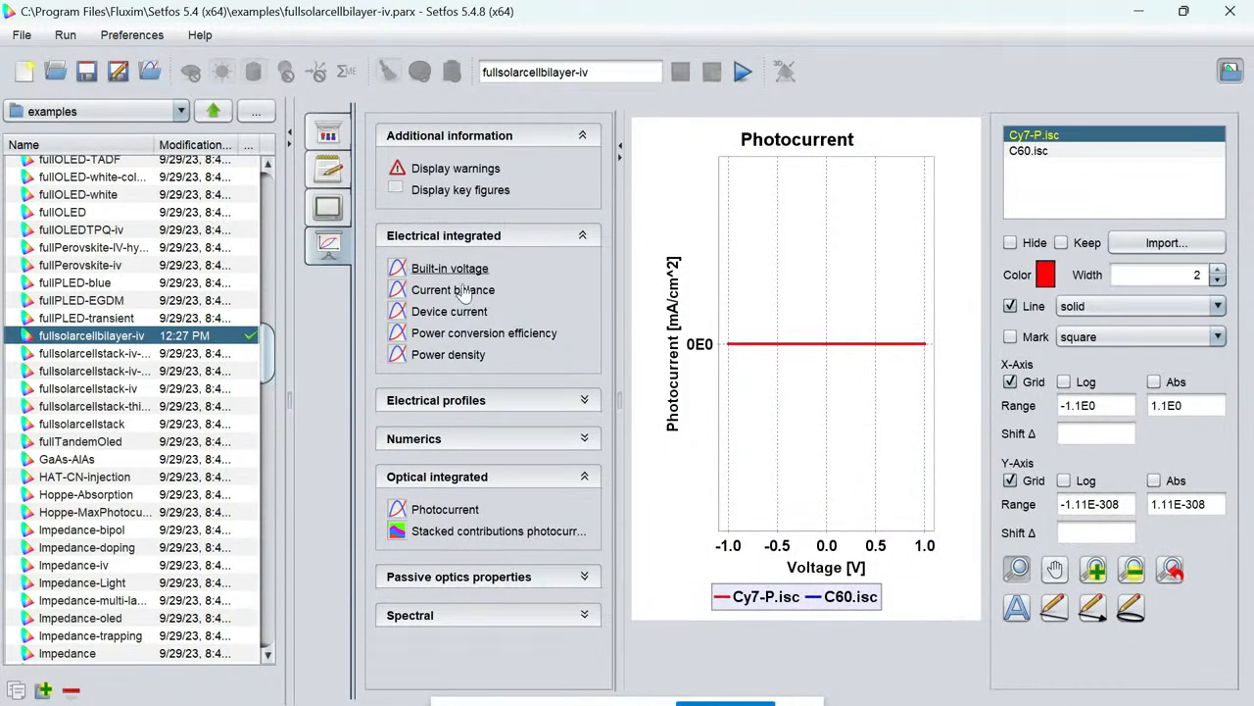
click(446, 313)
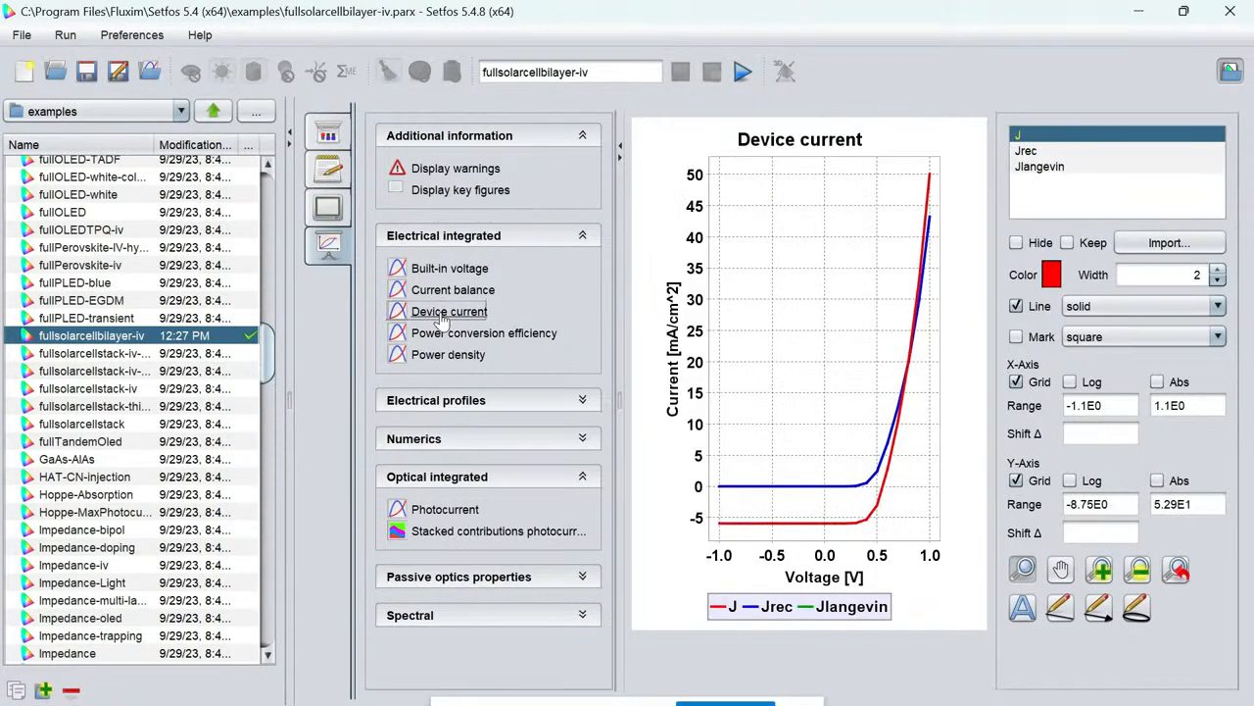
click(1231, 73)
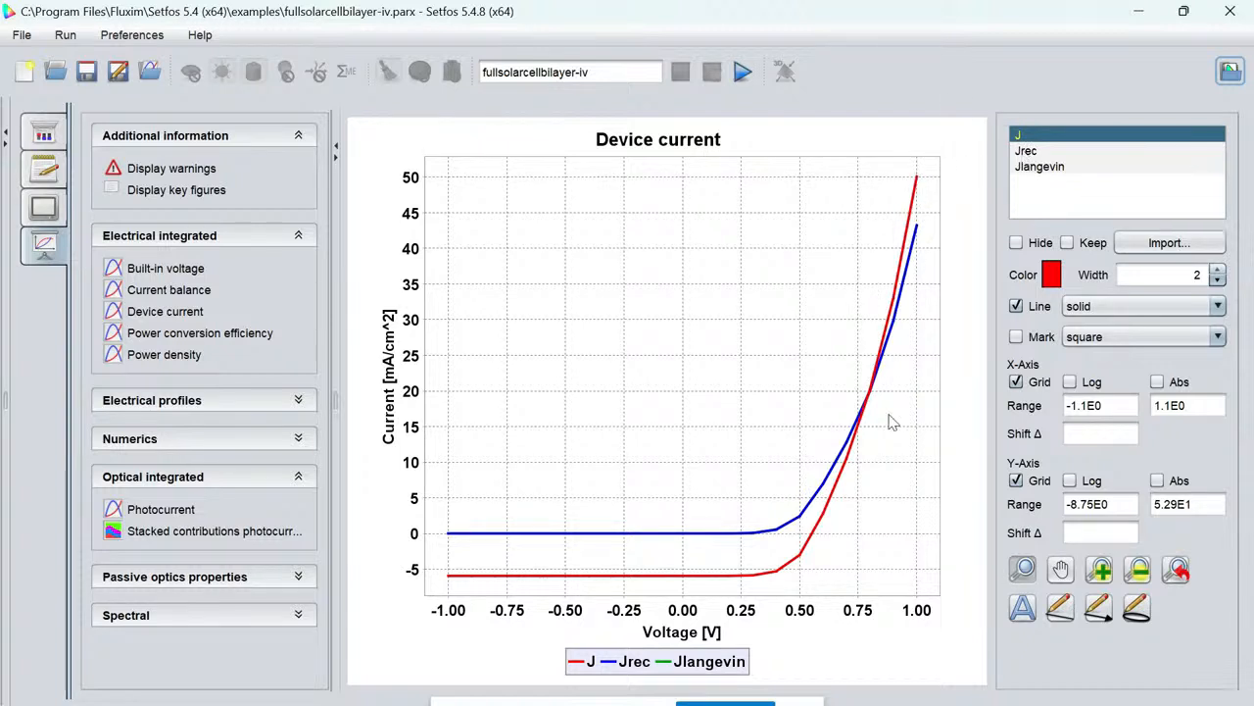
Hide the J and Jrec curves in the device current plot to examine the Jlangevin curve alone.
click(1018, 243)
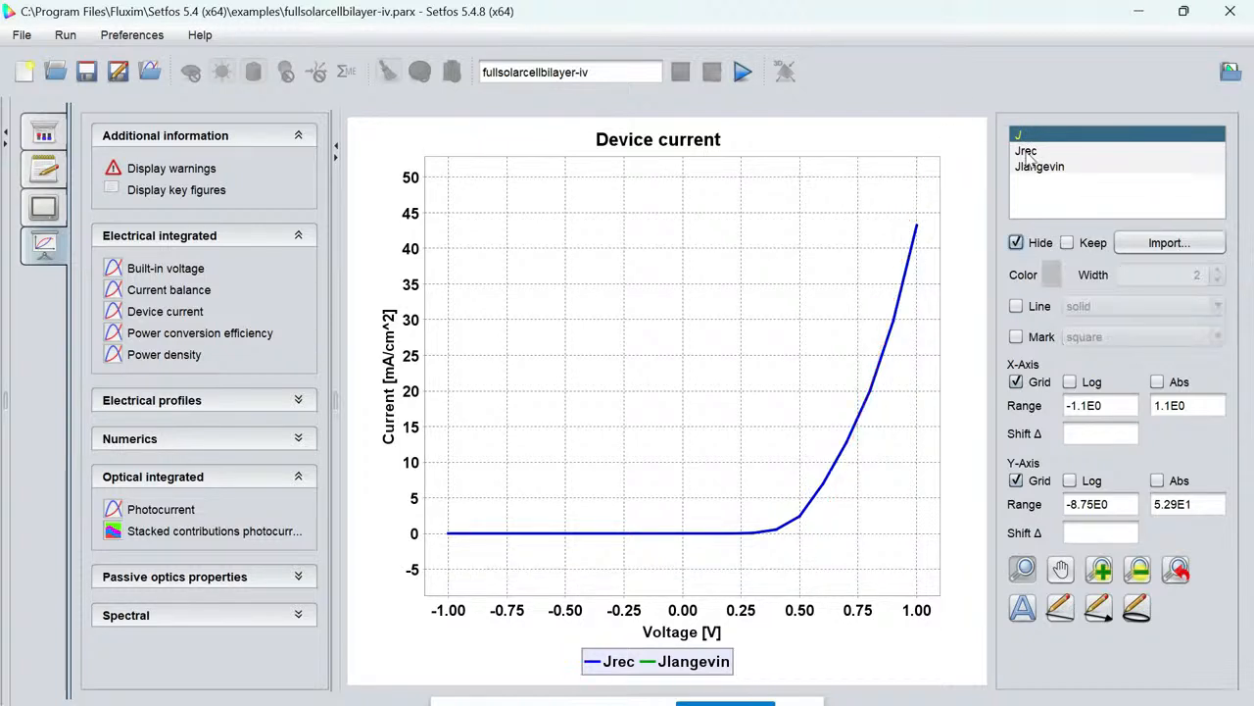
click(1026, 153)
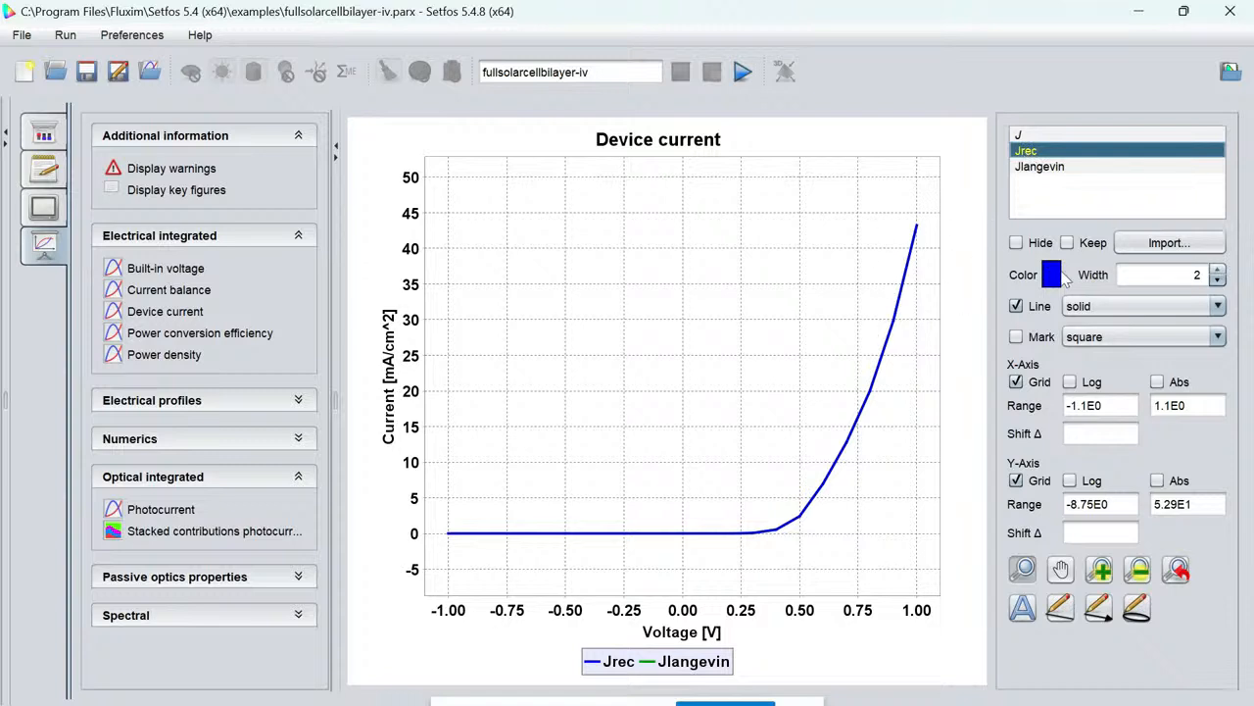
click(1017, 242)
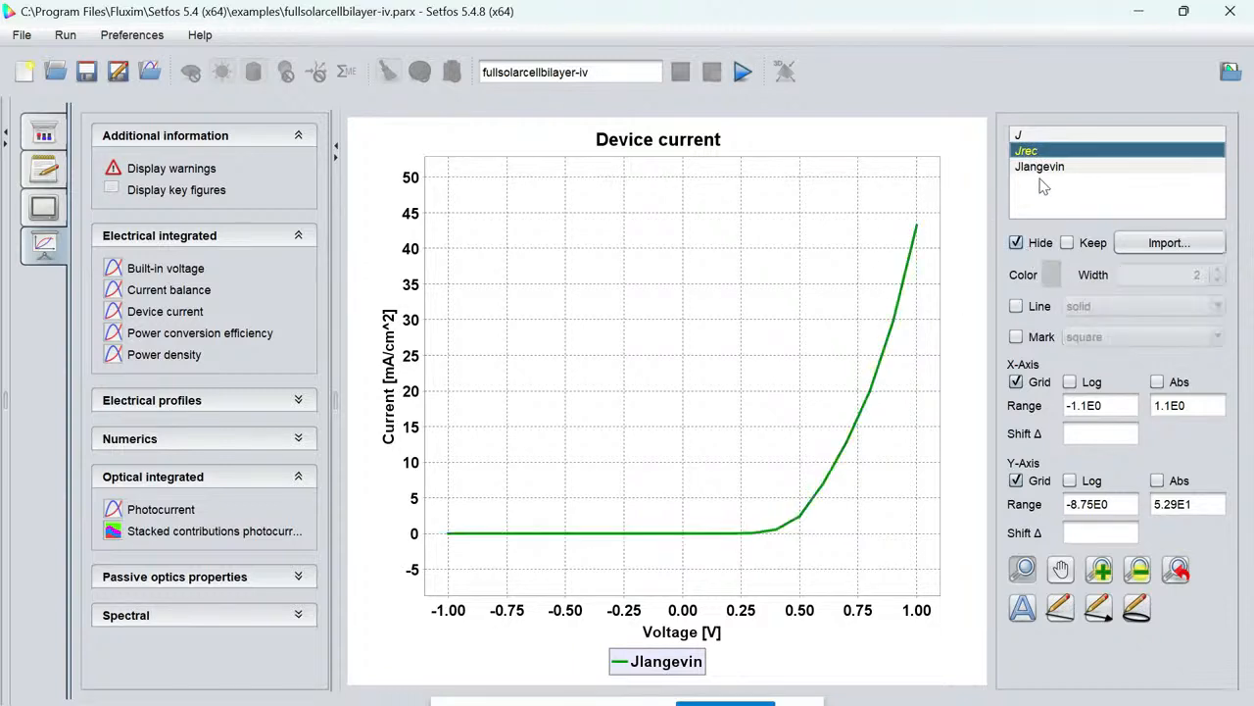
click(1041, 175)
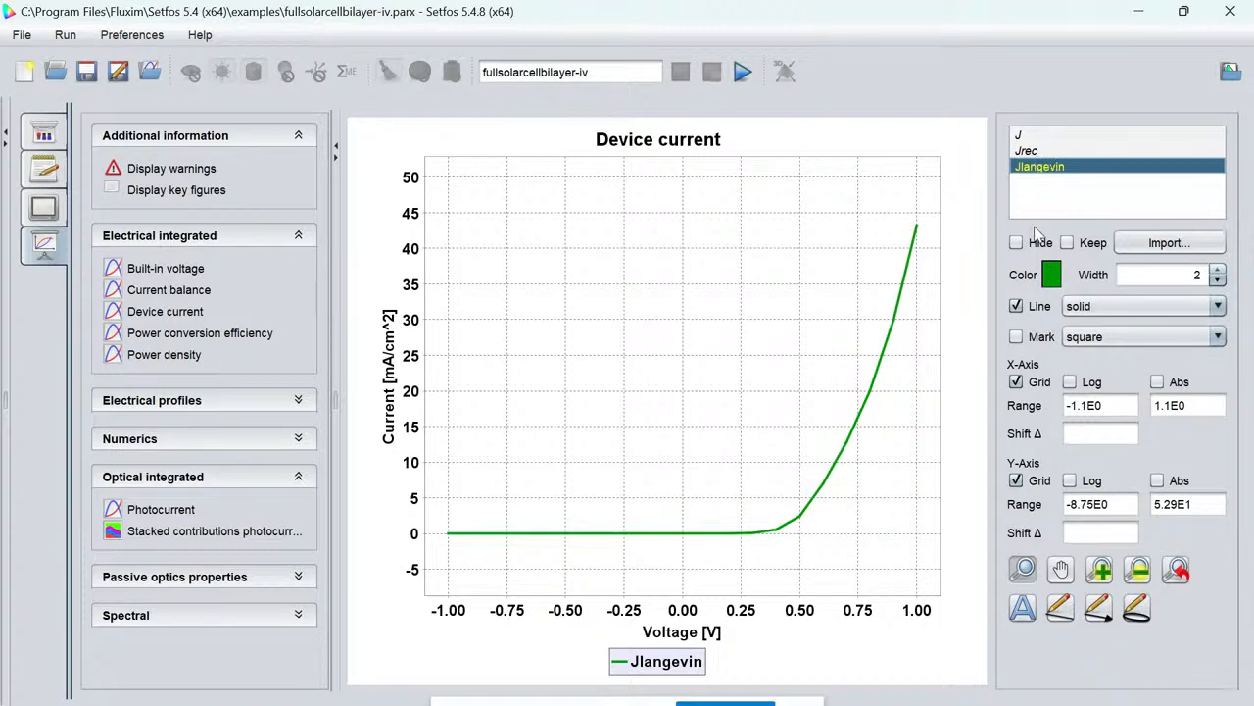
Show the hidden Jrec and J curves again in the device current plot.
click(1024, 152)
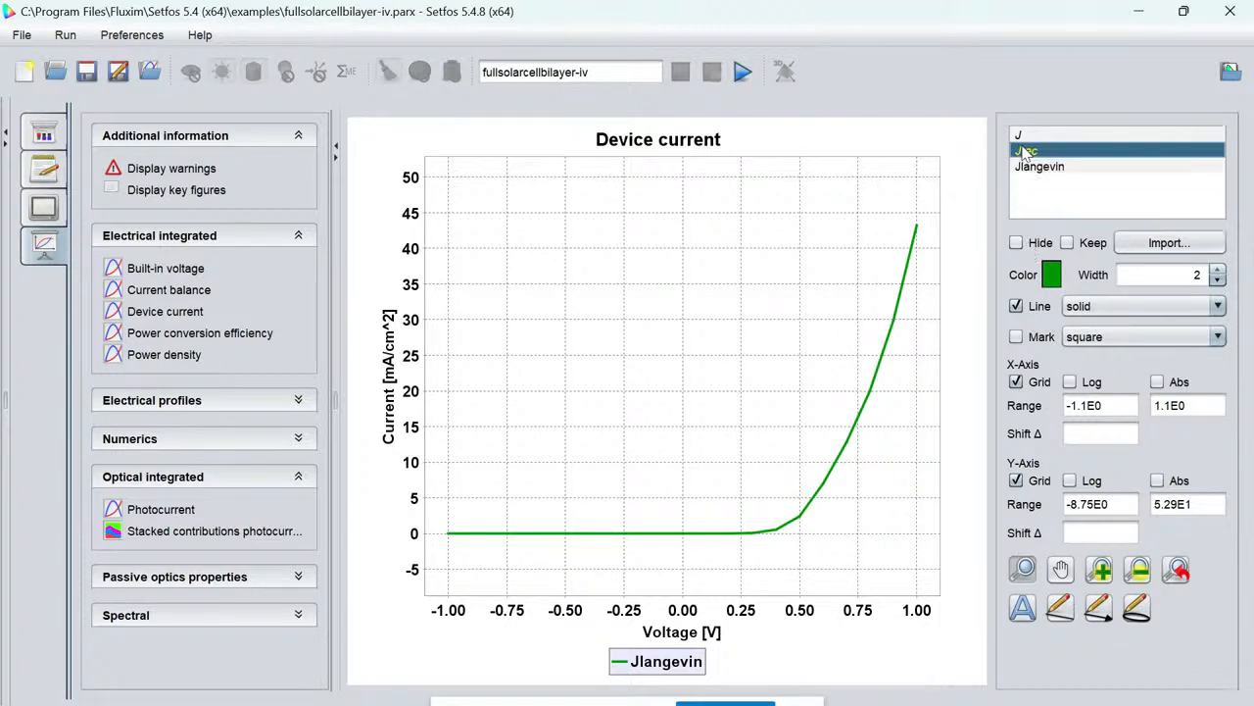
click(1016, 242)
click(1029, 134)
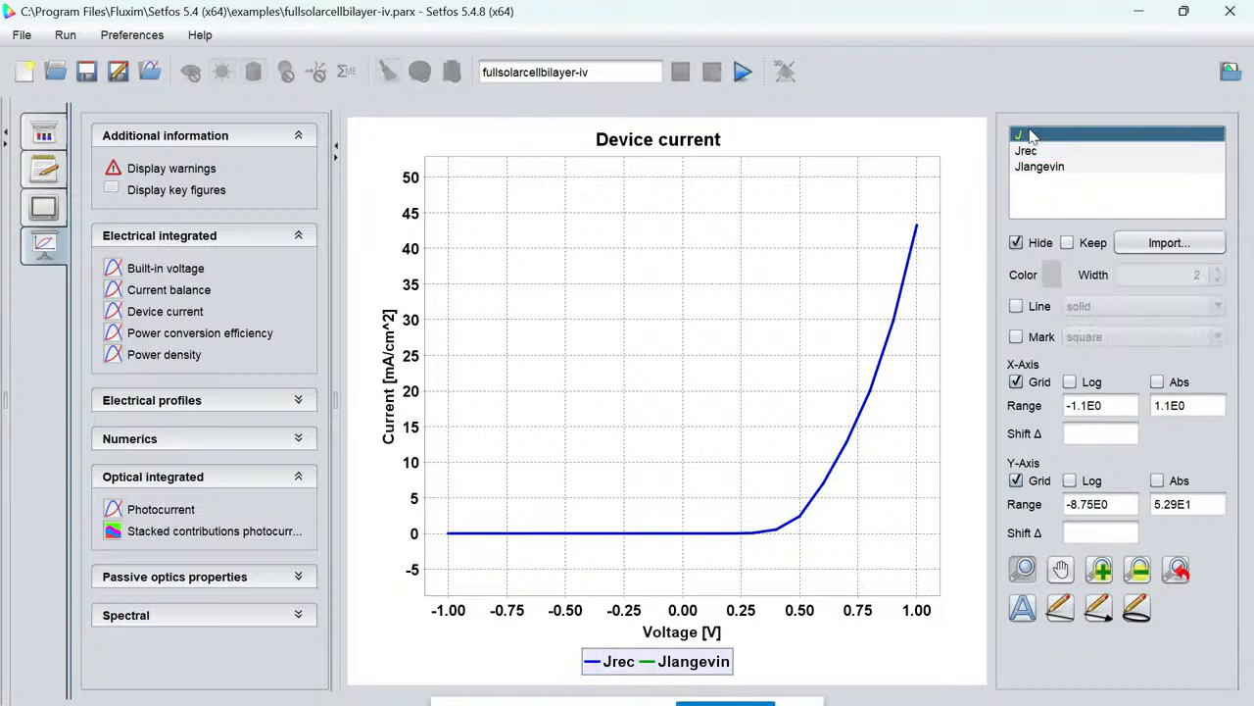
click(1016, 242)
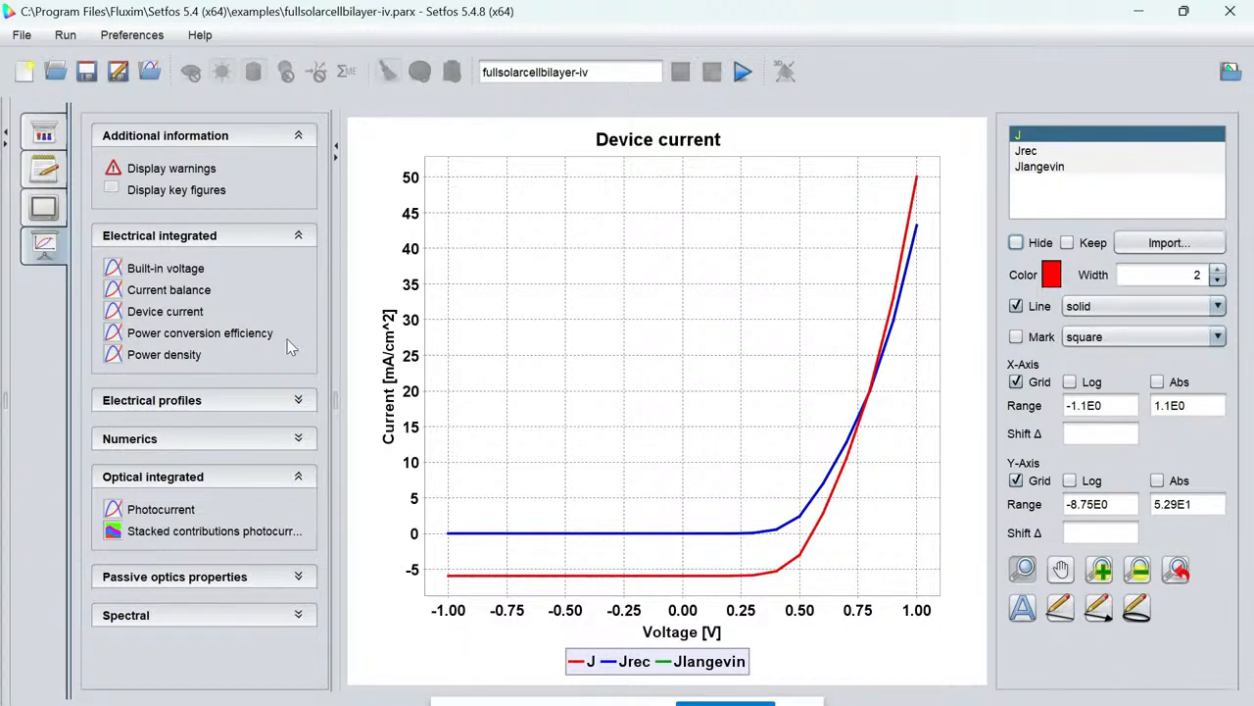
Review the power conversion efficiency and power density plots, plus the electrical IV key figures of the bilayer cell.
click(167, 334)
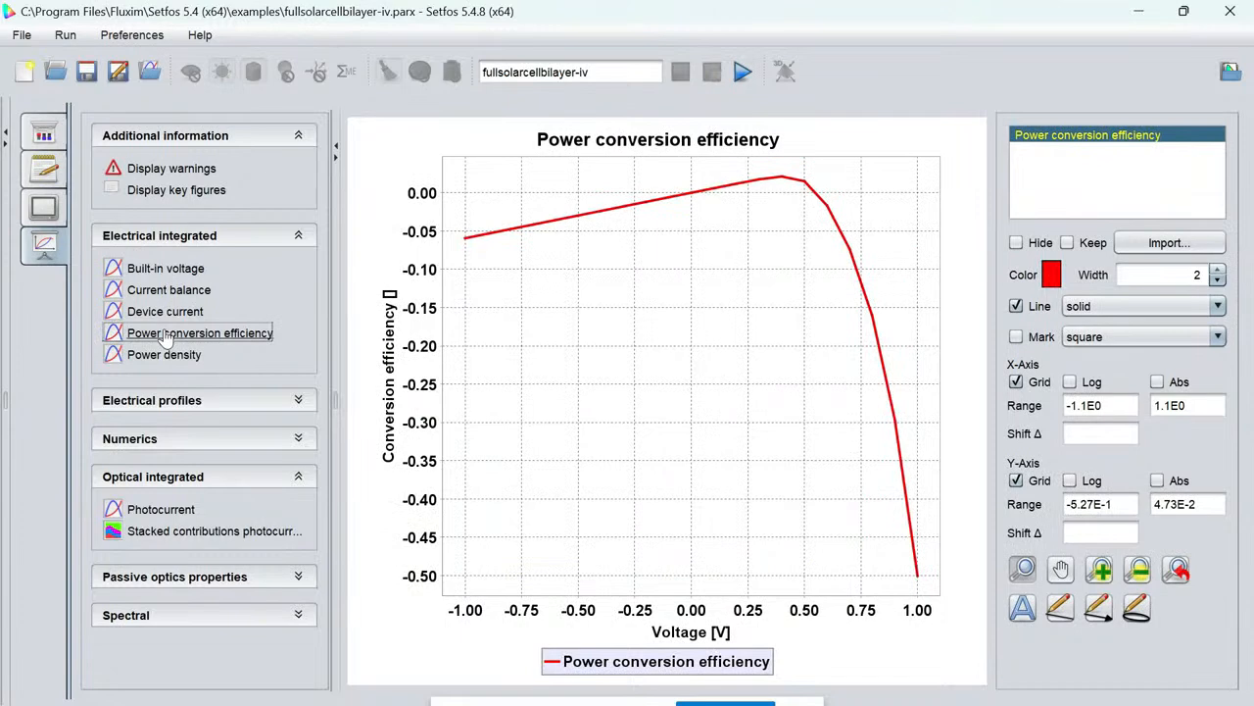
click(168, 358)
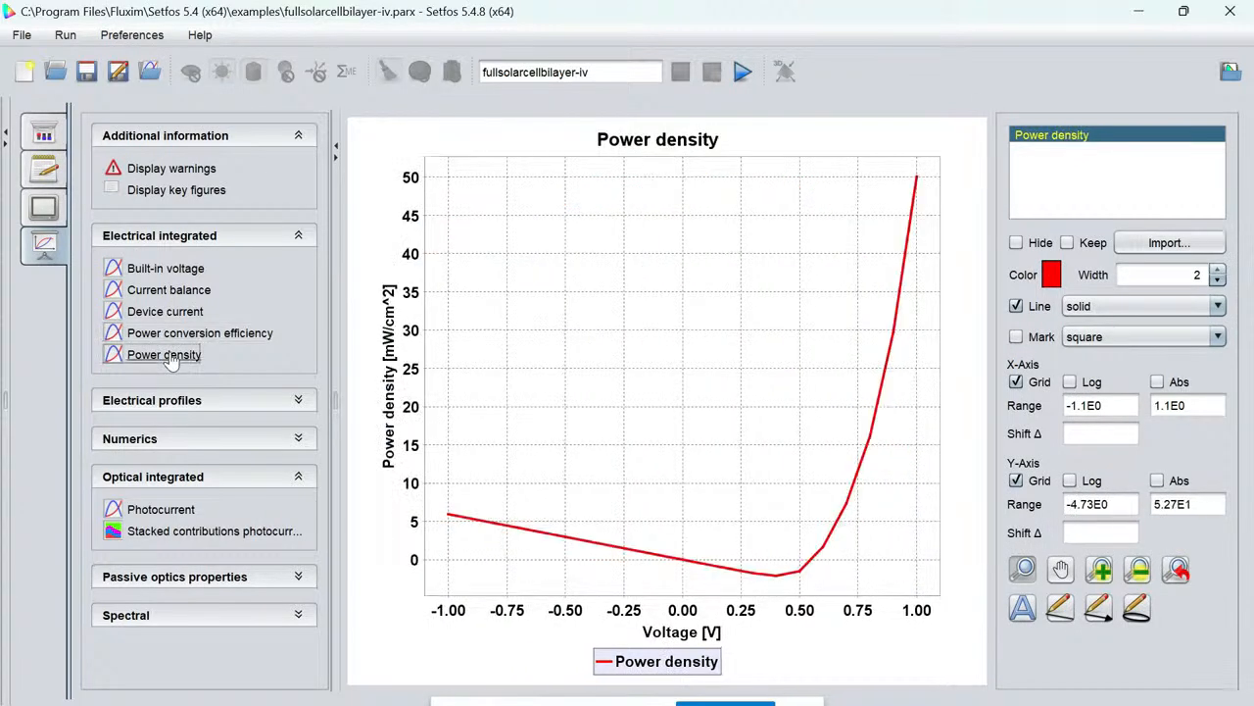
click(157, 191)
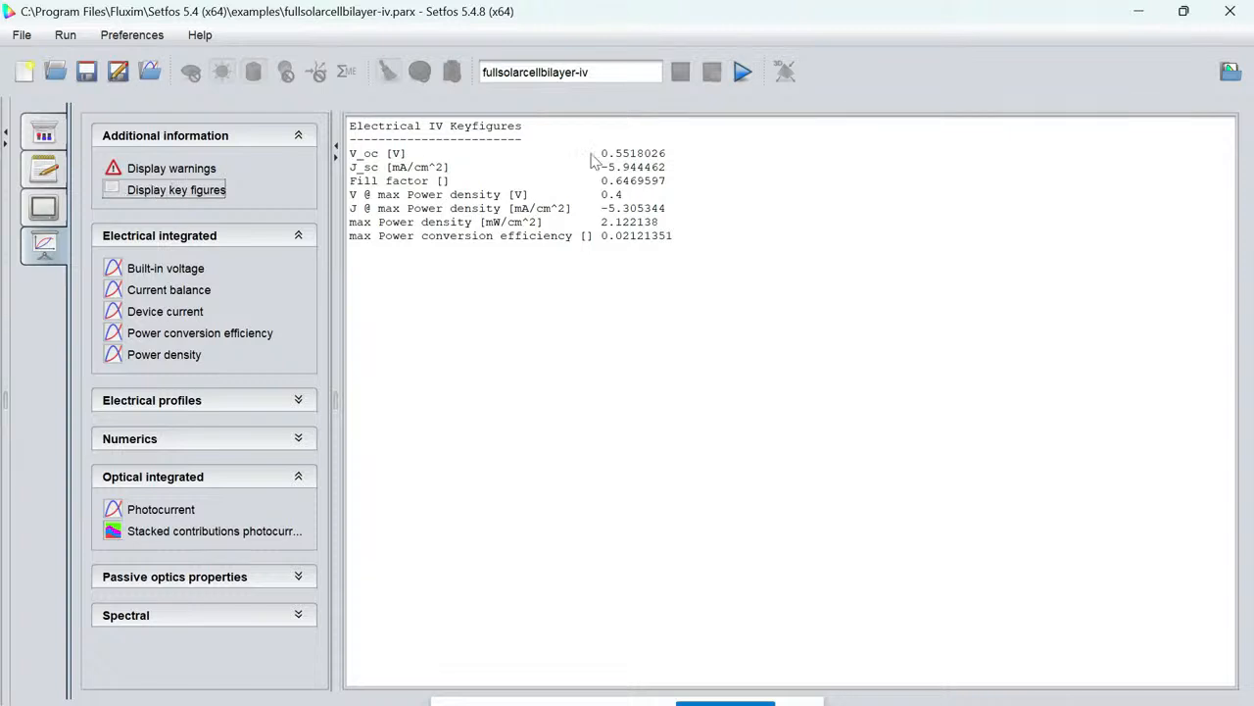
drag(667, 154, 340, 176)
drag(672, 188, 354, 184)
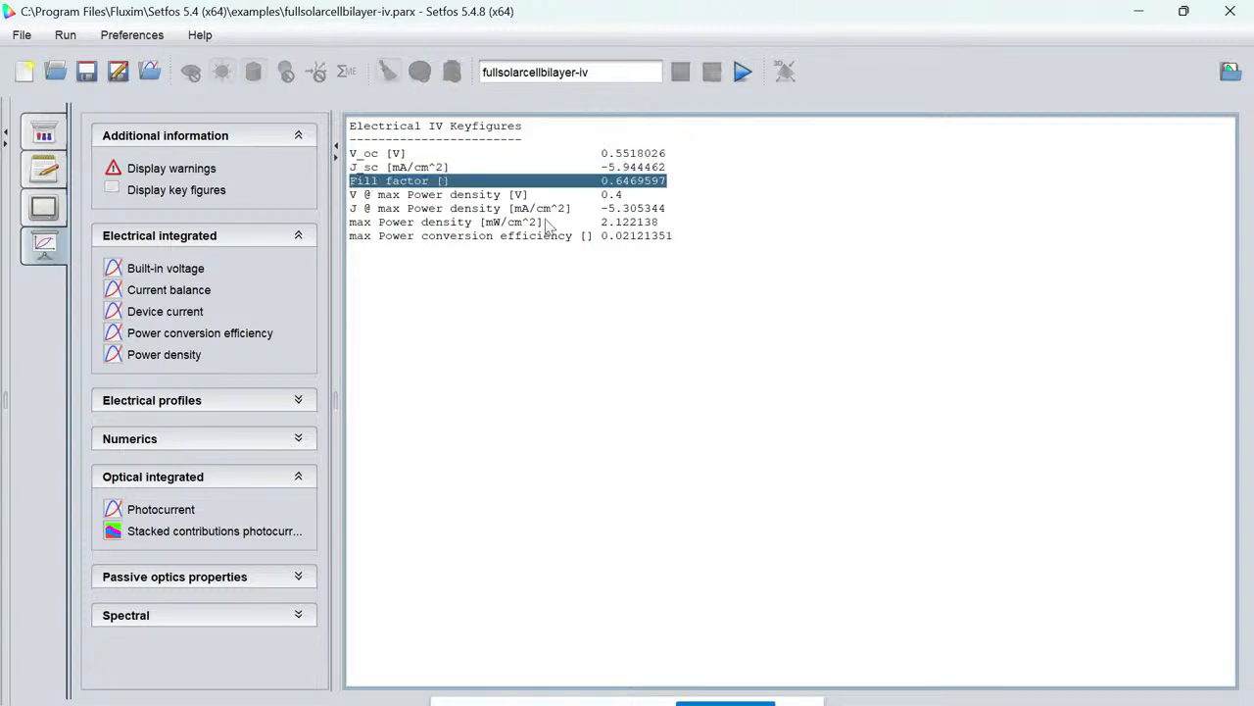
drag(672, 216, 338, 196)
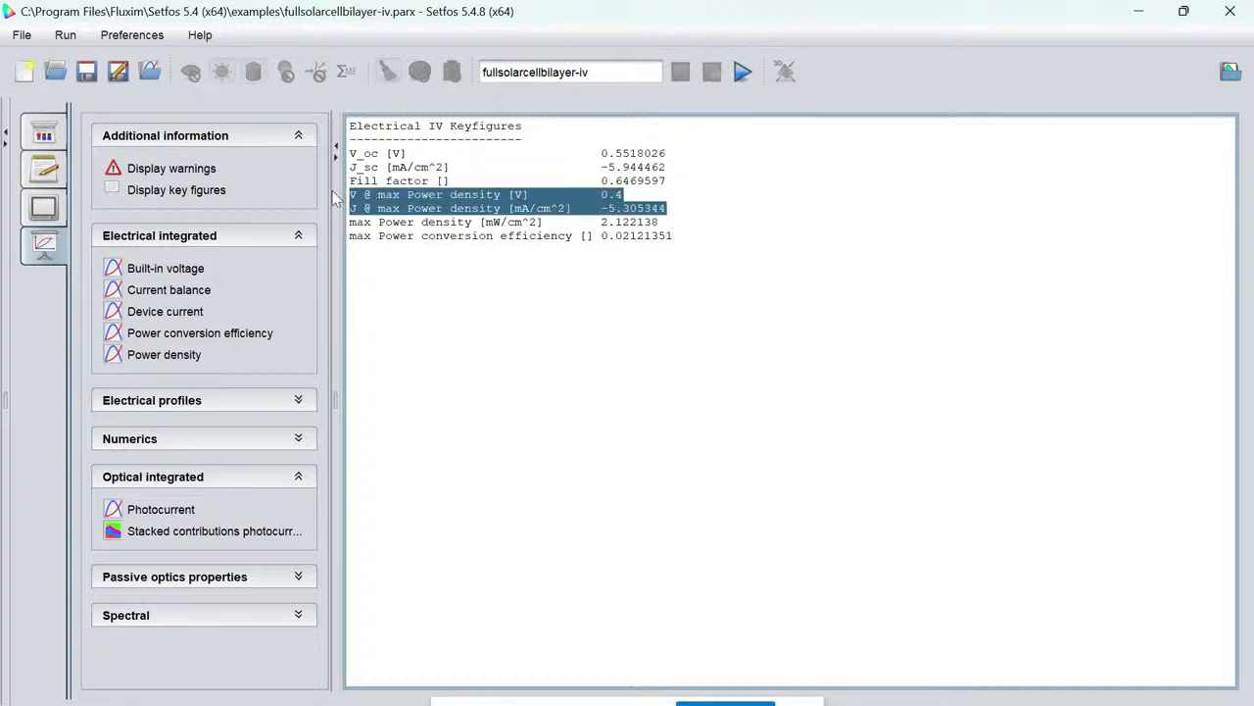
drag(708, 245, 331, 155)
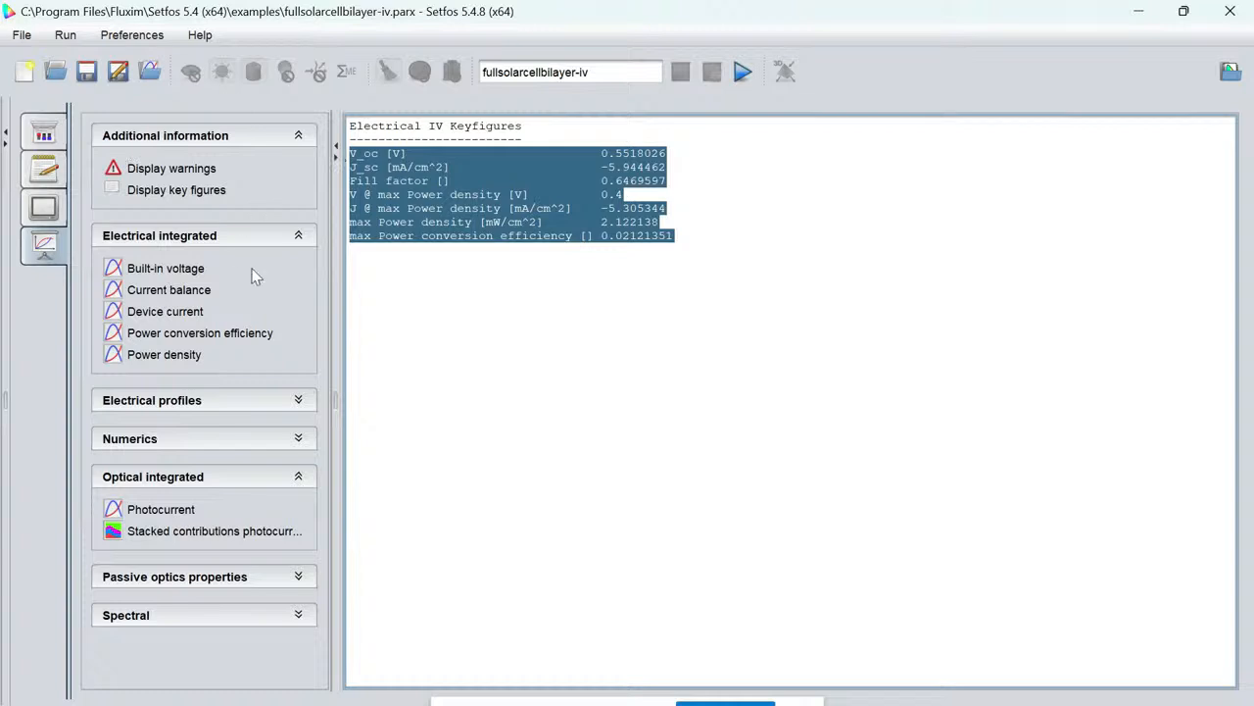
Examine the band diagram profile from -1 V to 1 V and its LUMO map over voltage.
click(209, 236)
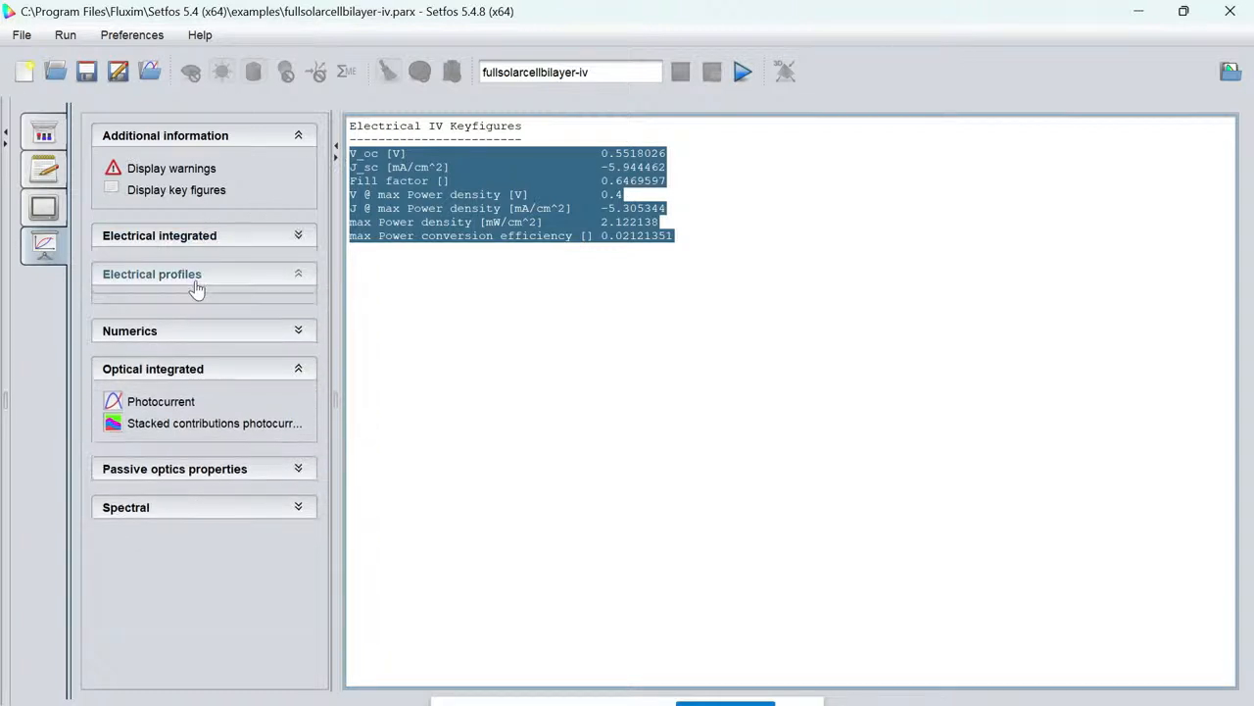
click(196, 276)
click(145, 312)
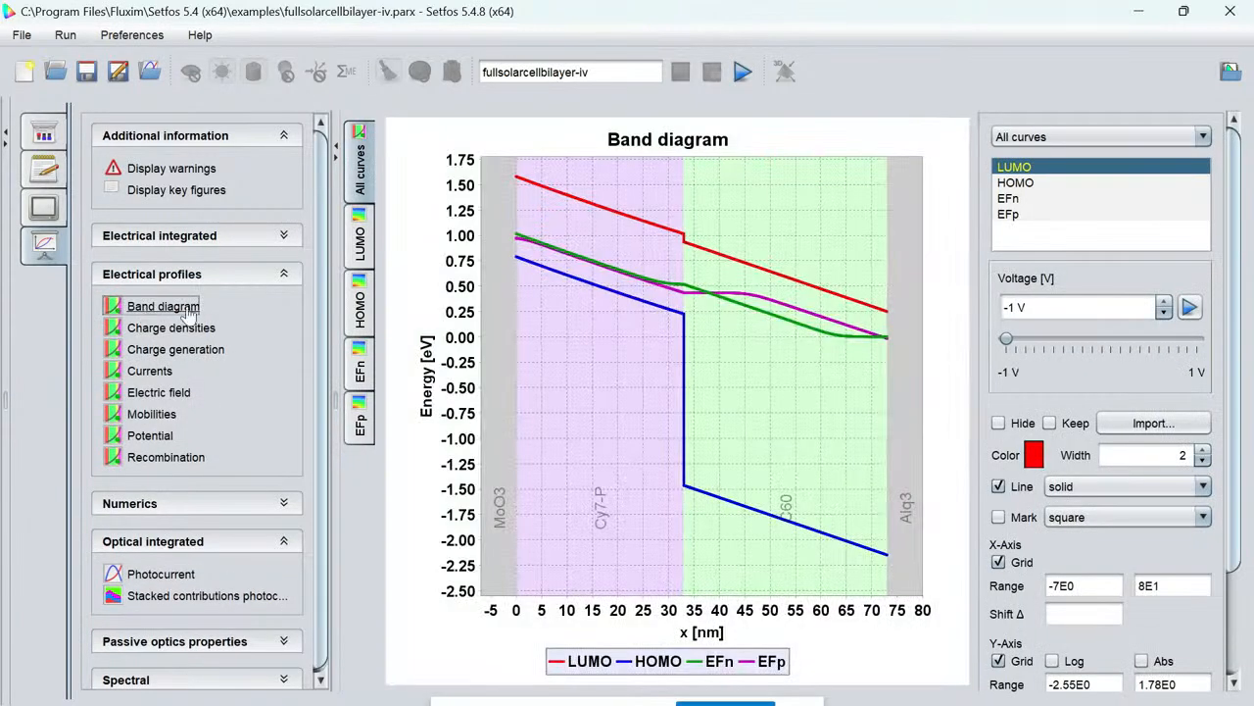
drag(1007, 340, 1198, 340)
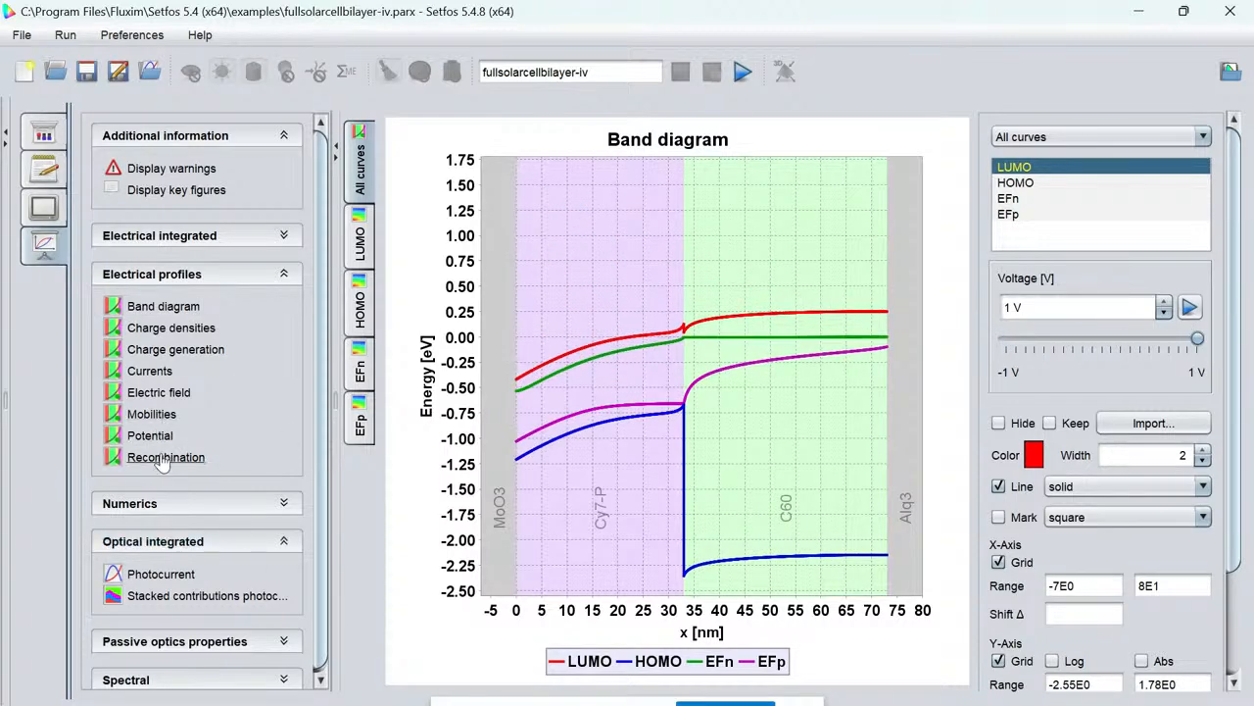
click(360, 245)
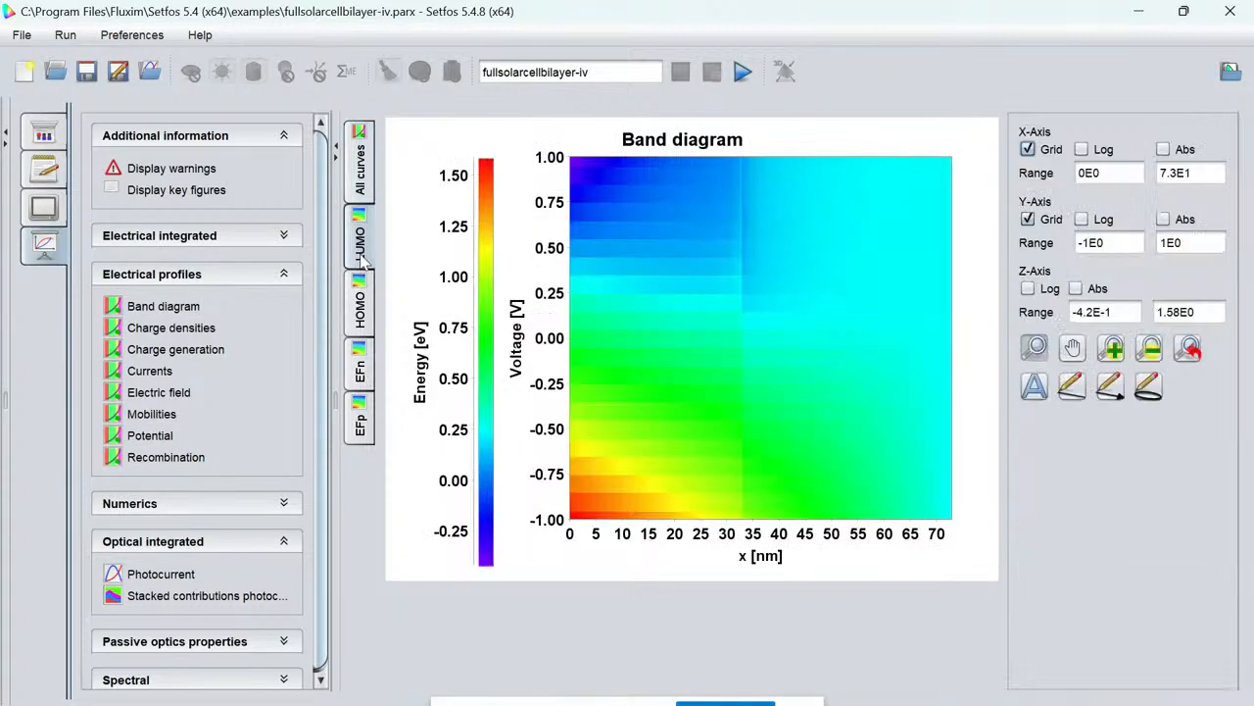
Review the spectral results for layer absorptances, reflectance and transmittance.
click(203, 275)
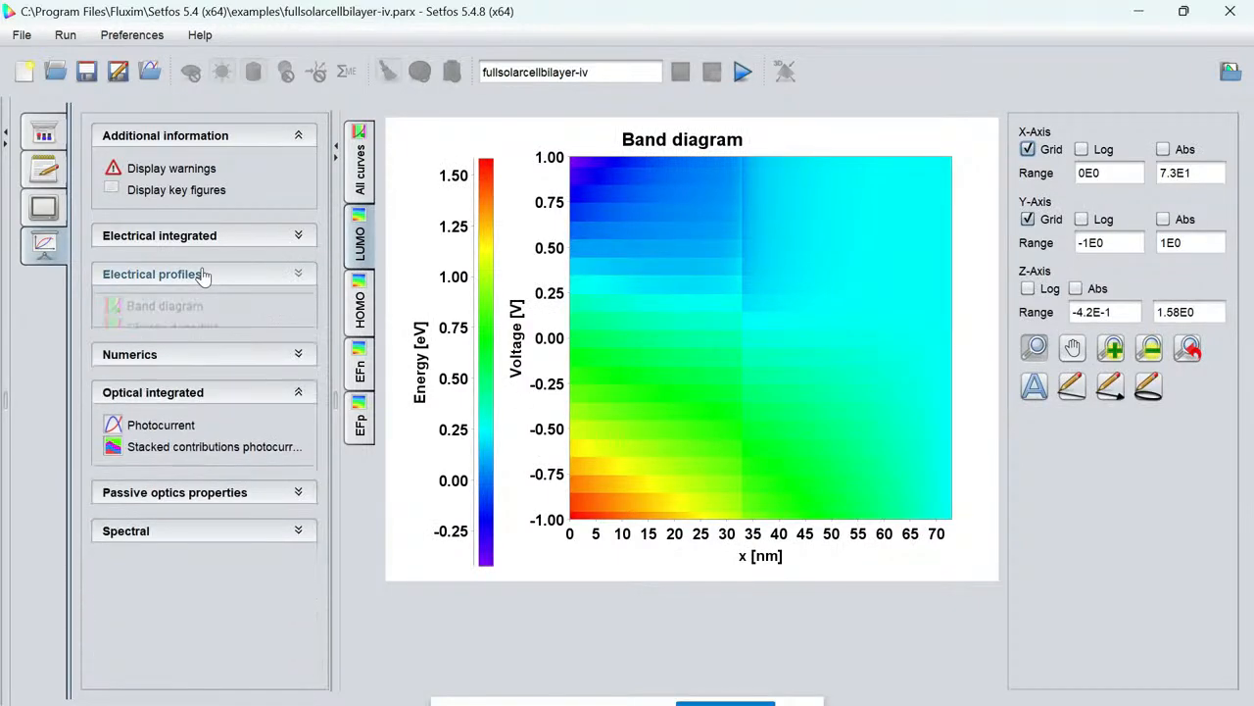
click(147, 492)
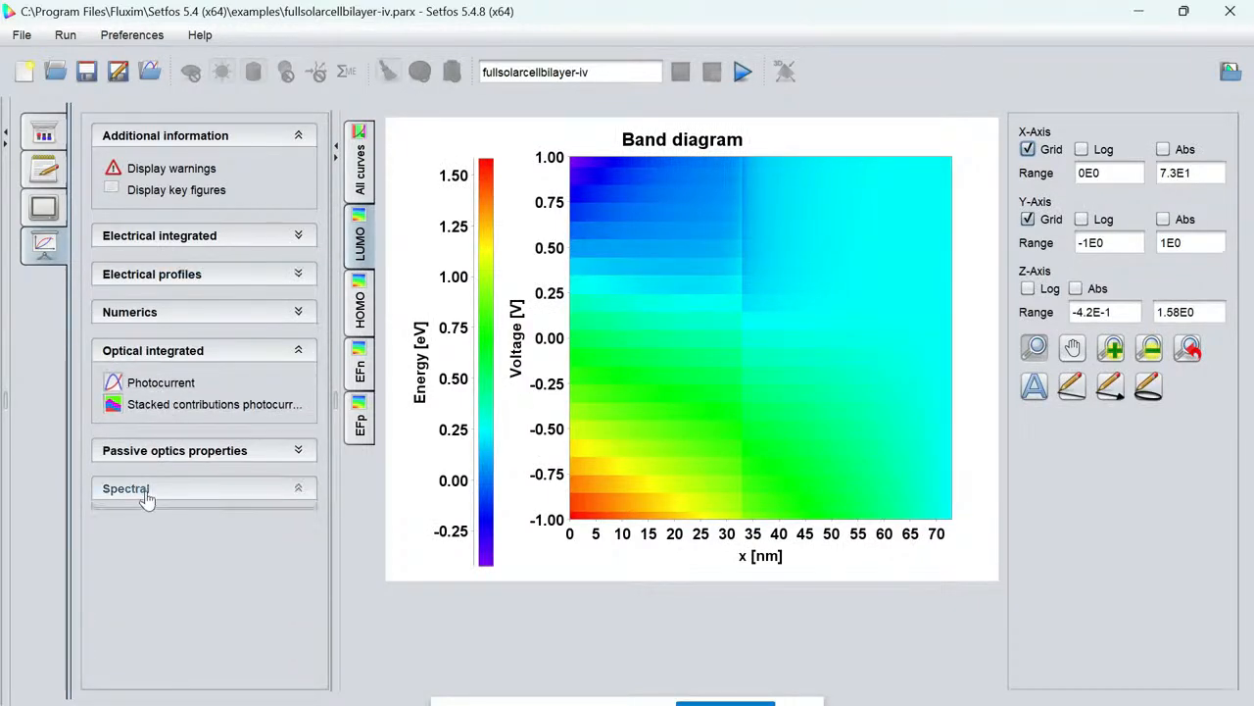
click(147, 524)
click(154, 543)
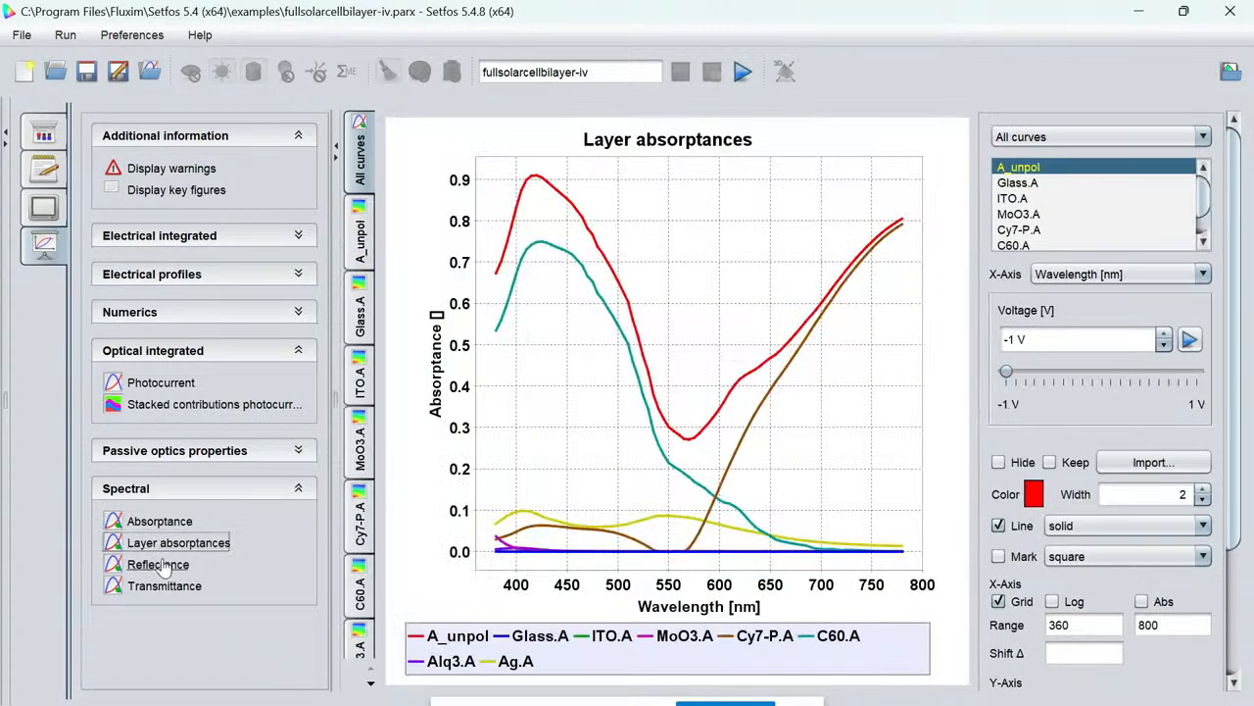
click(160, 566)
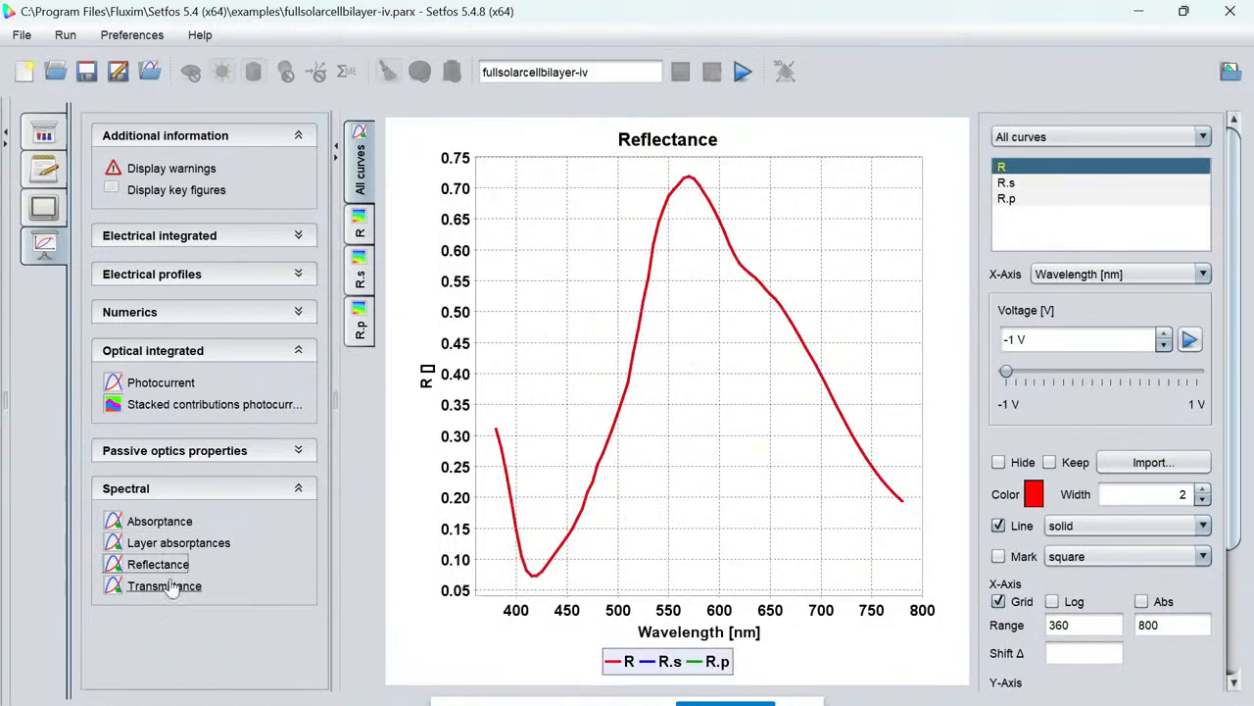
click(169, 585)
Return to the layer structure with the file browser shown and look through the fullsolarcellstack examples and fullTandemOled.
click(43, 133)
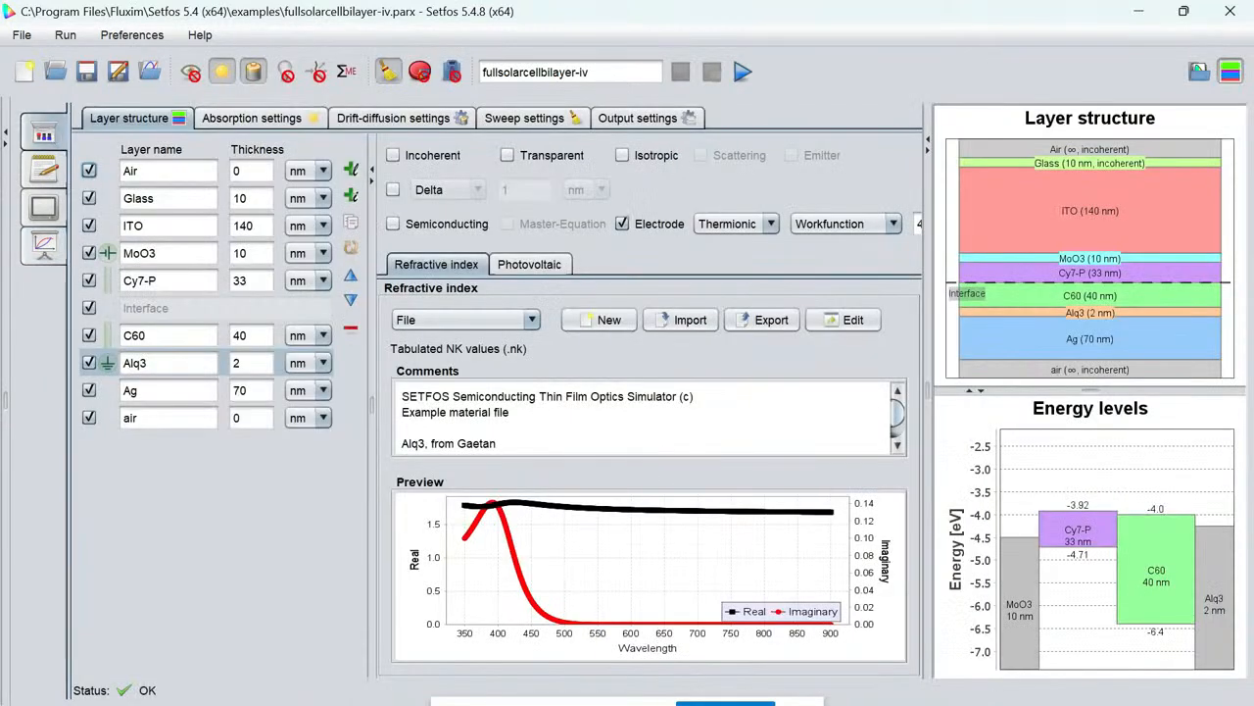
click(1199, 75)
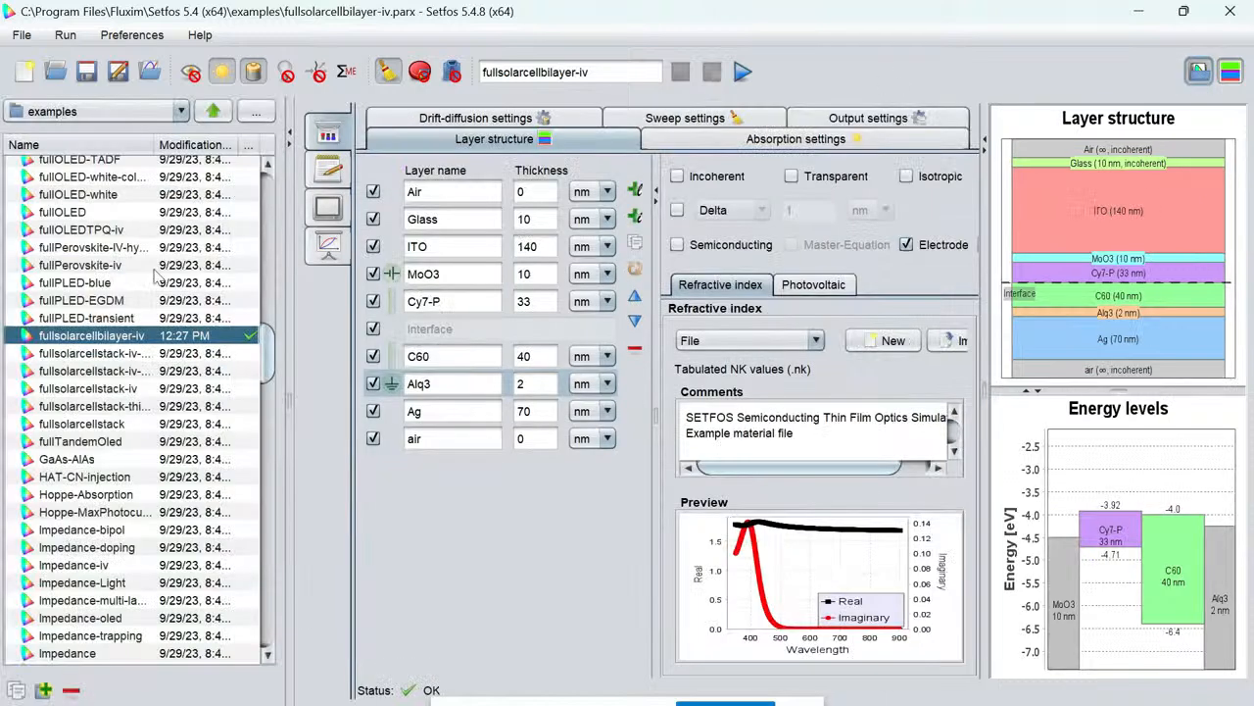
click(97, 352)
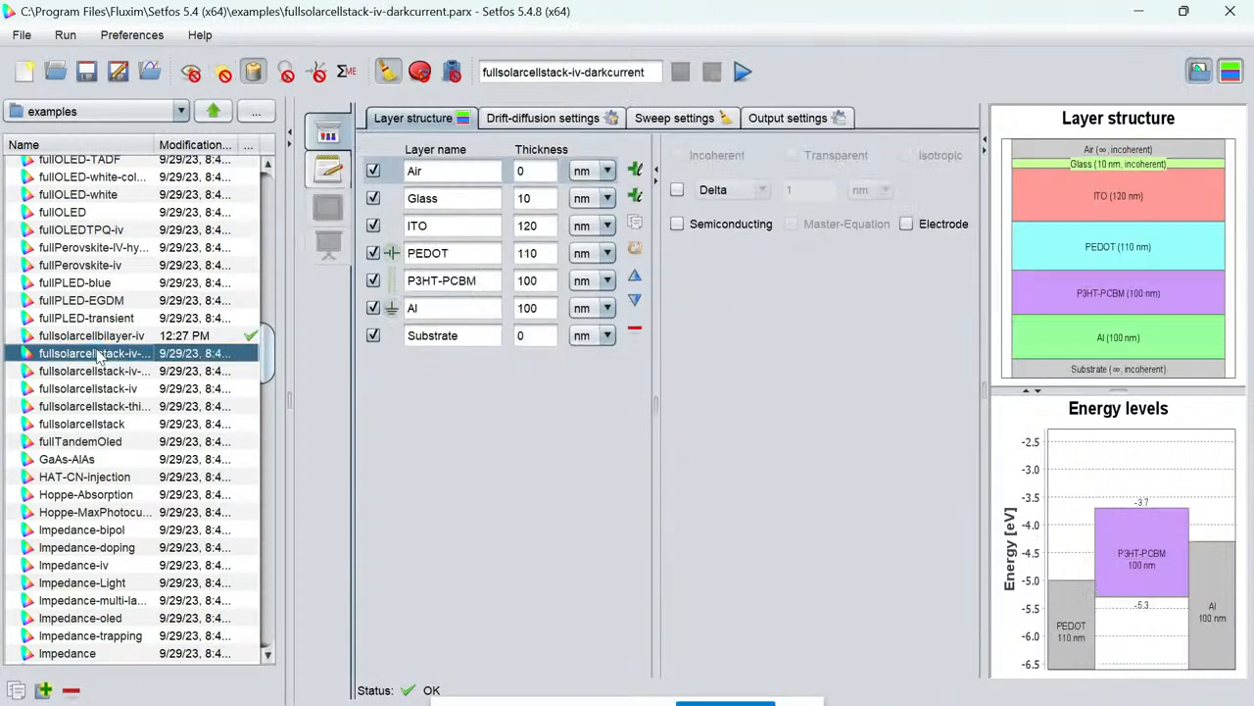
click(117, 370)
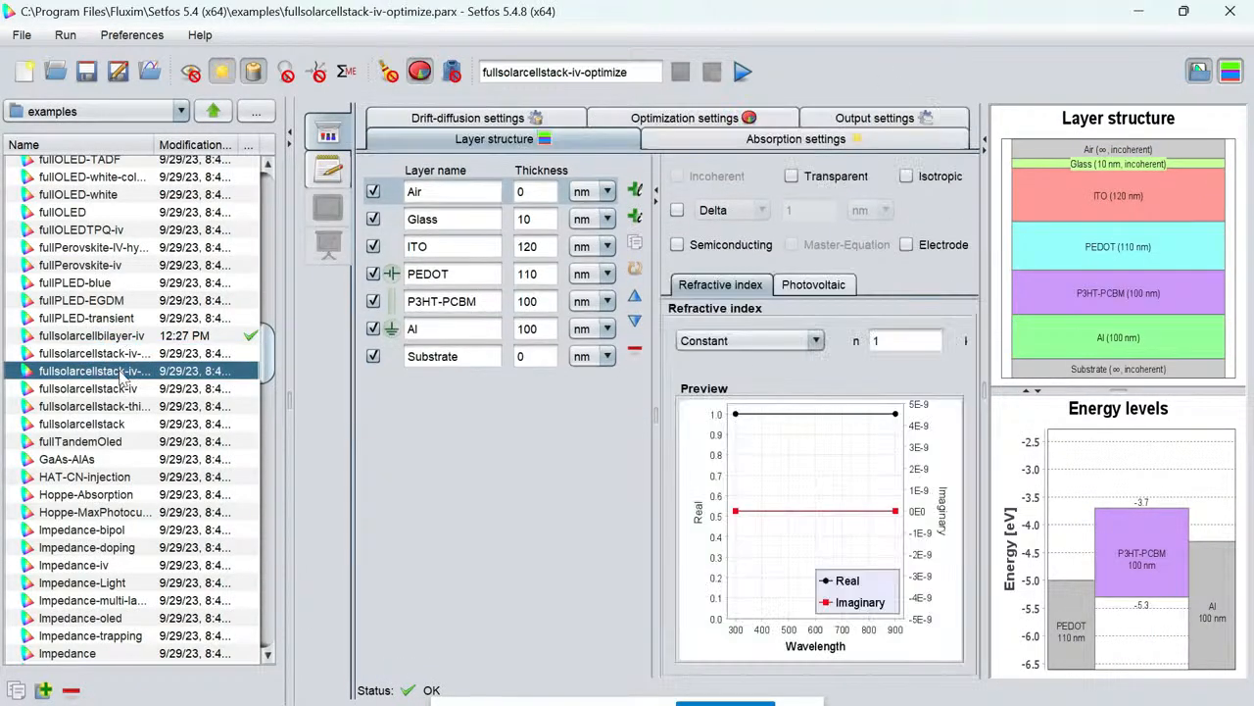
click(113, 390)
click(112, 406)
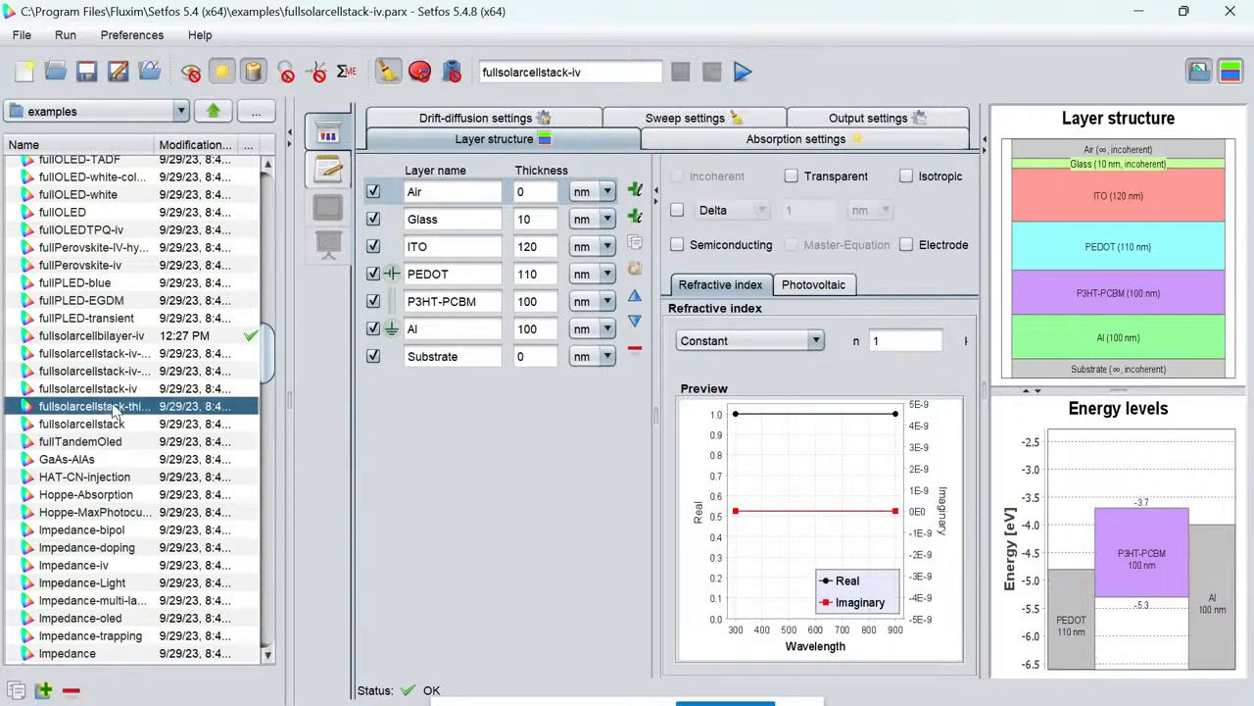
click(115, 423)
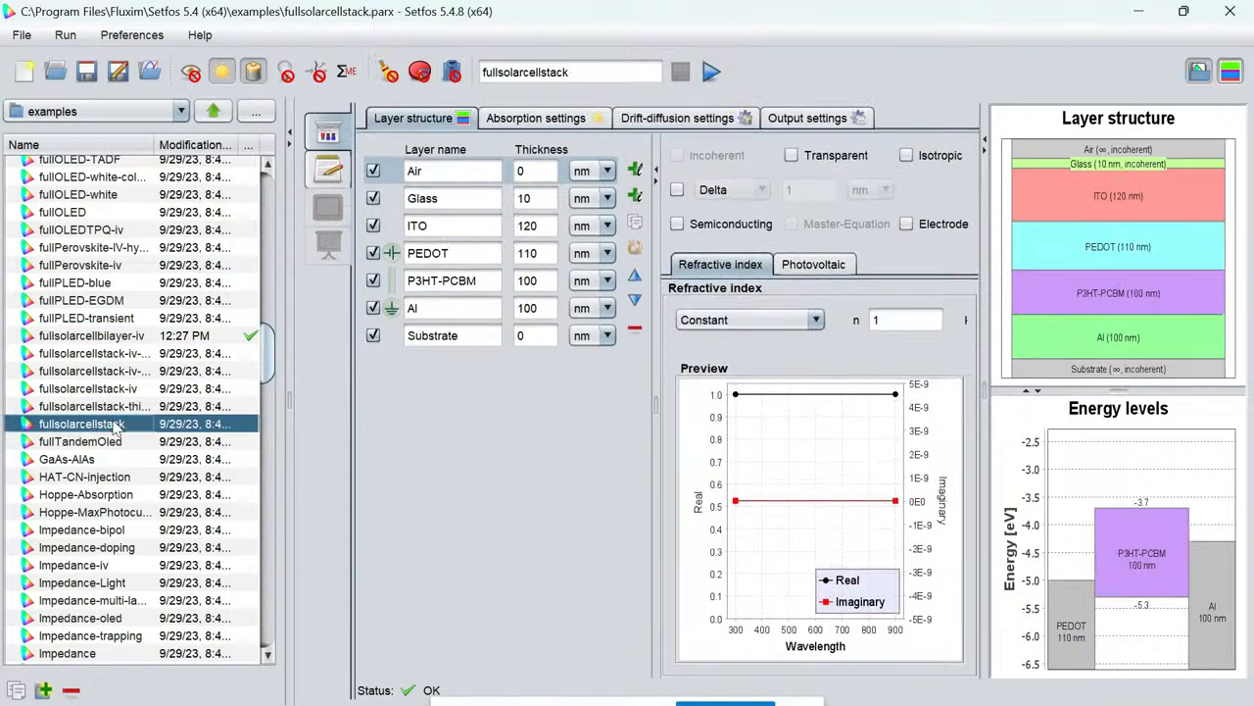
click(115, 443)
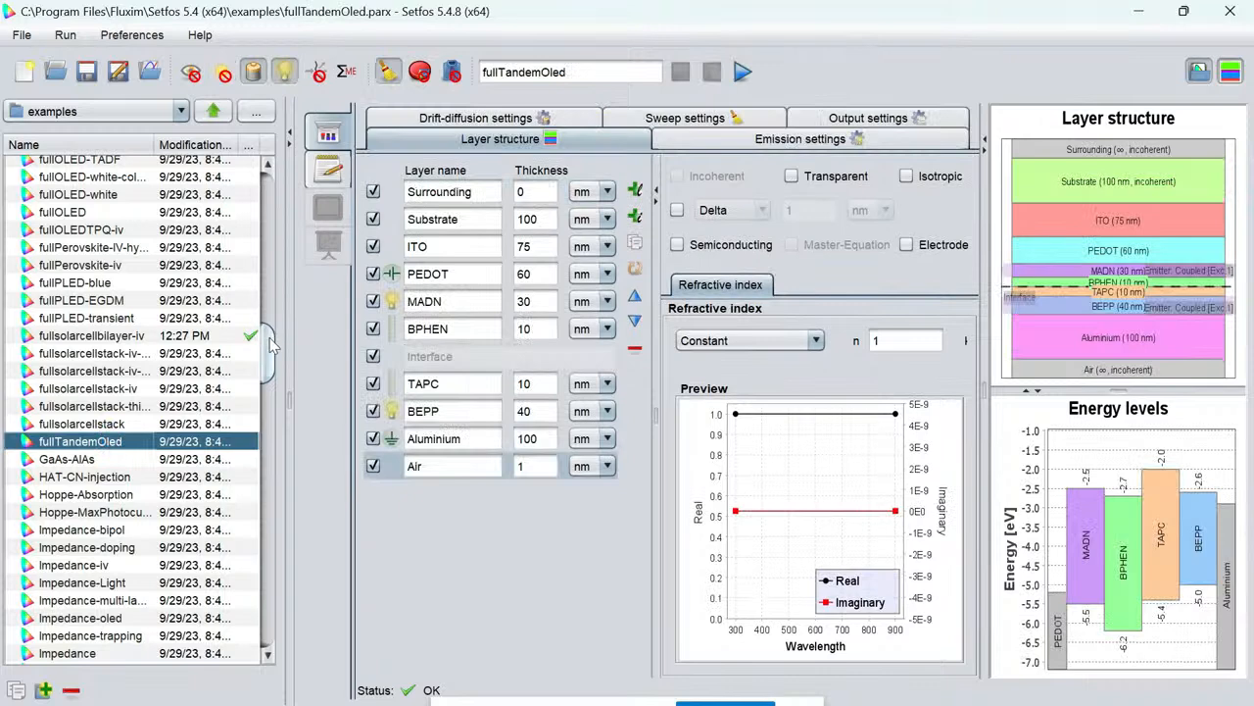
Open the Perovskite-hysteresis-CTL example and inspect its ITO, PTAA, CsFAPbIBr, BCP and Cu layers and the interface below PTAA.
drag(268, 343, 271, 468)
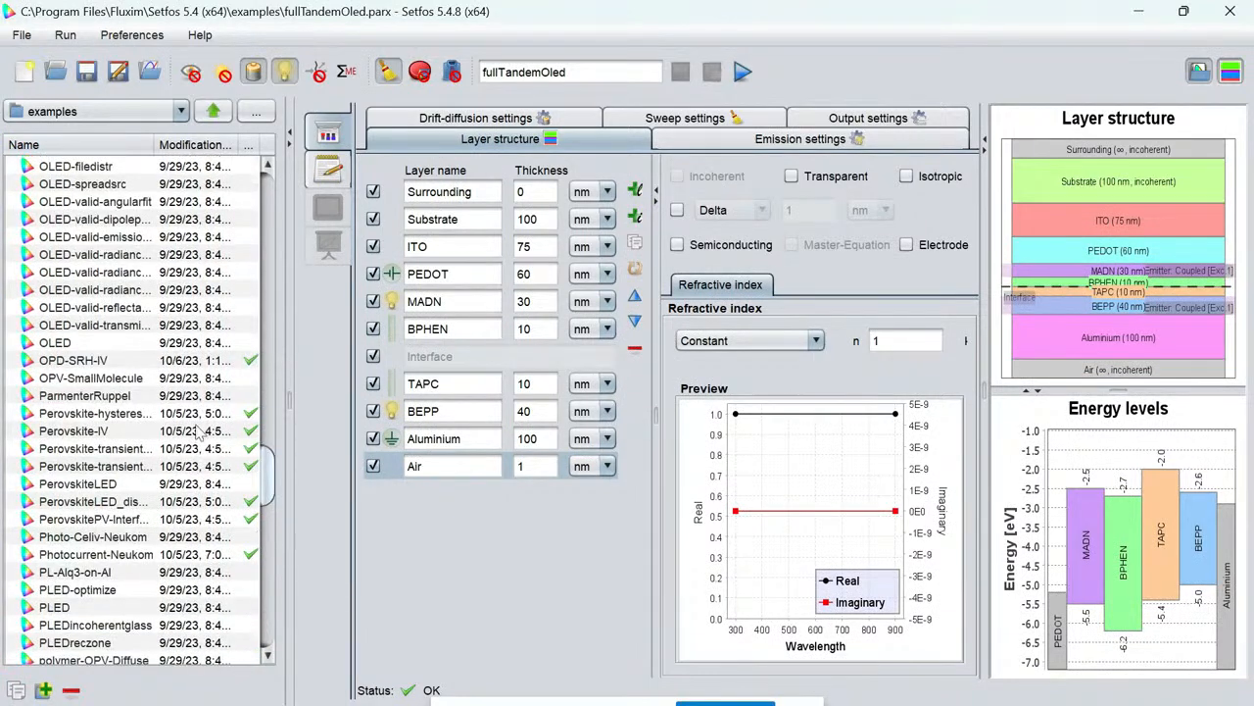
click(77, 414)
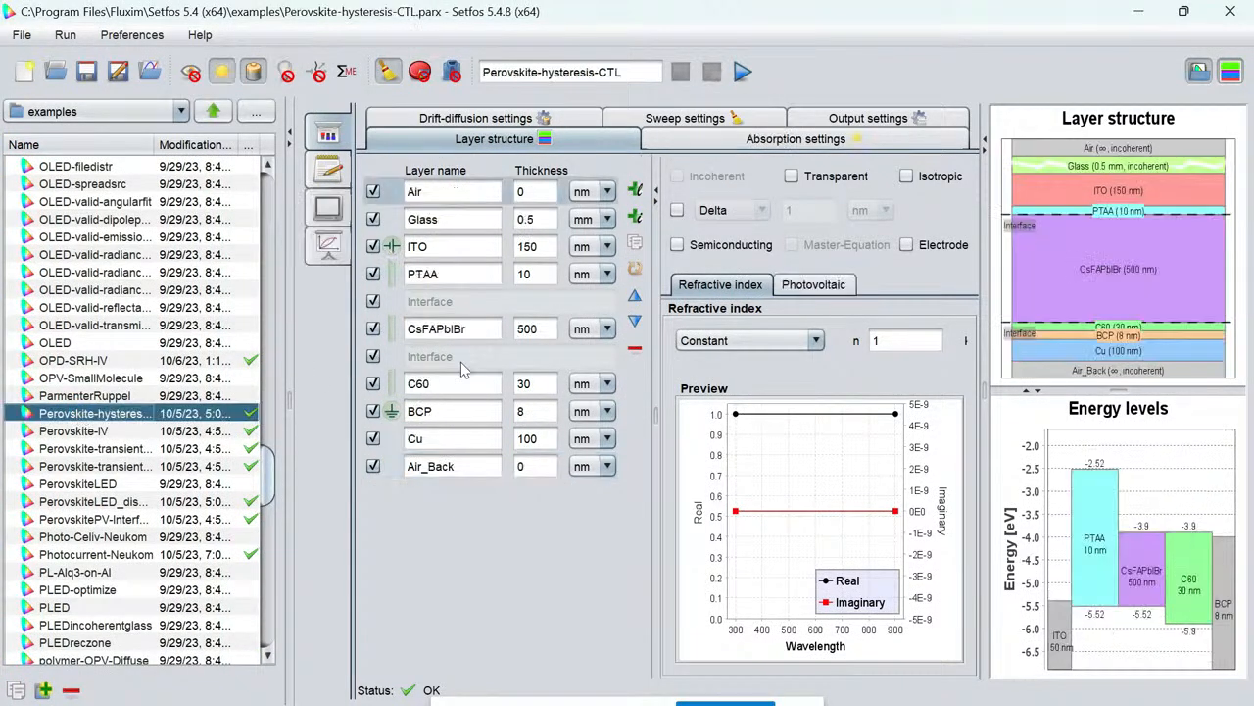
click(437, 247)
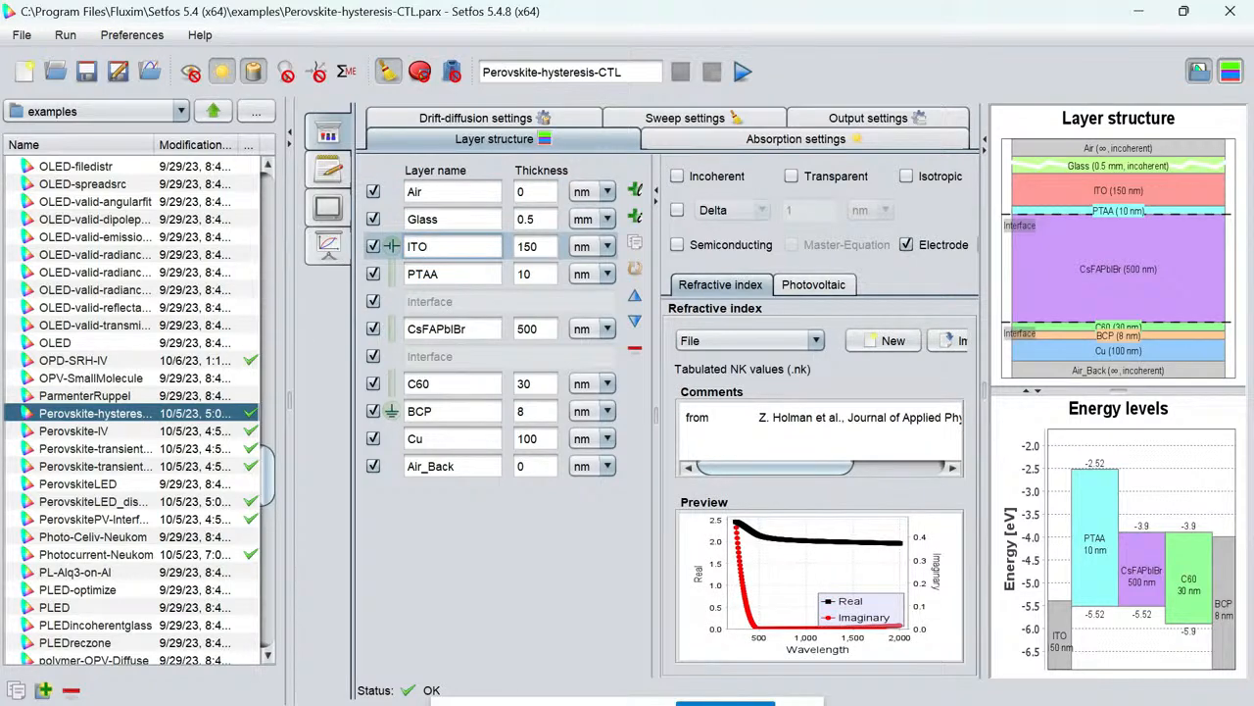
click(438, 274)
click(423, 274)
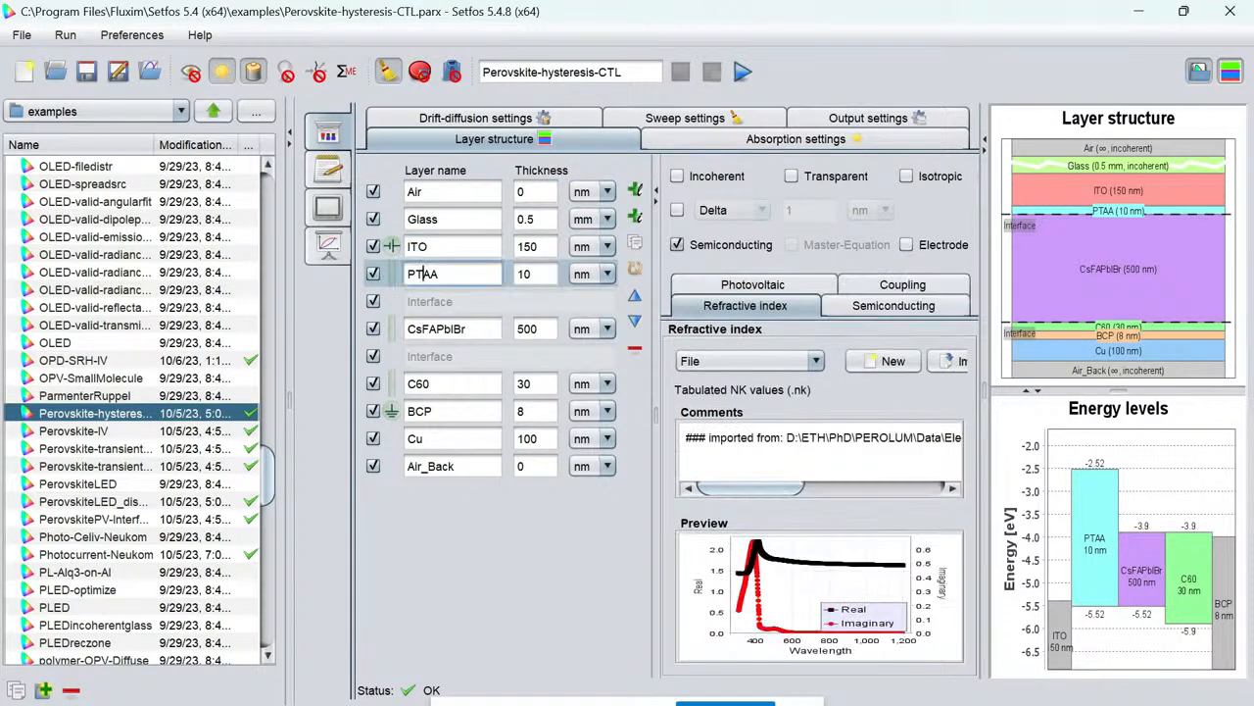
click(484, 303)
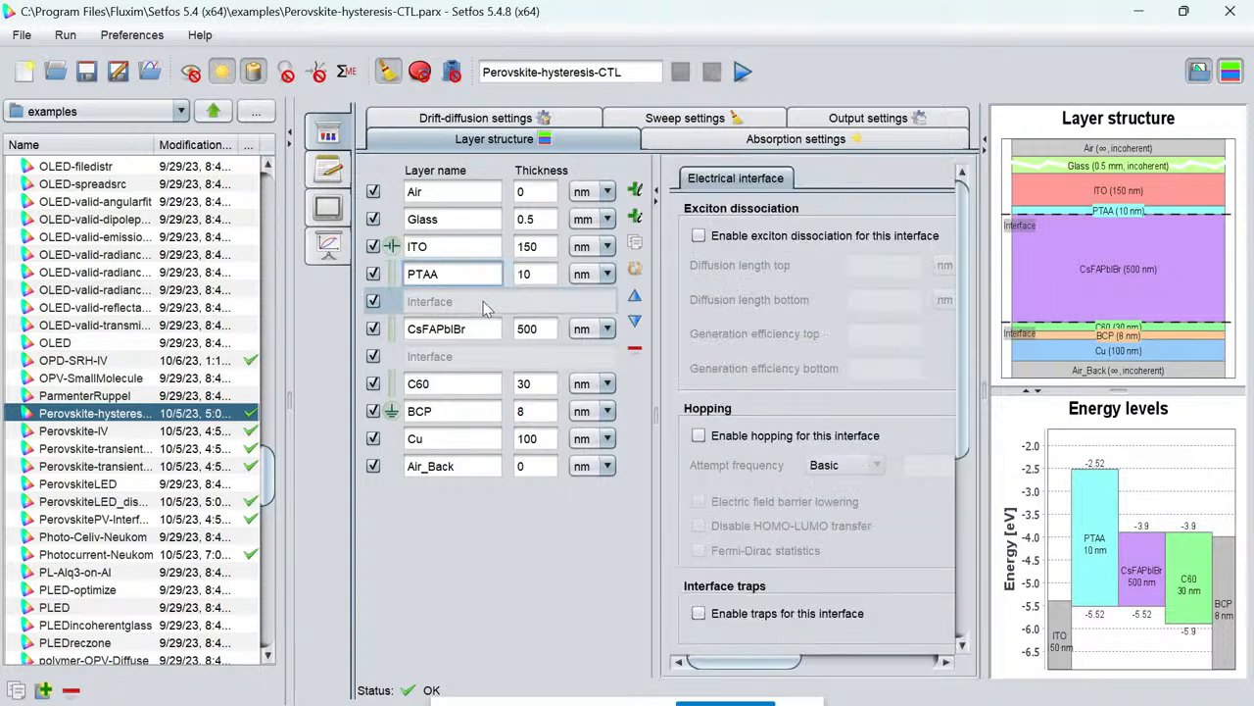
click(471, 329)
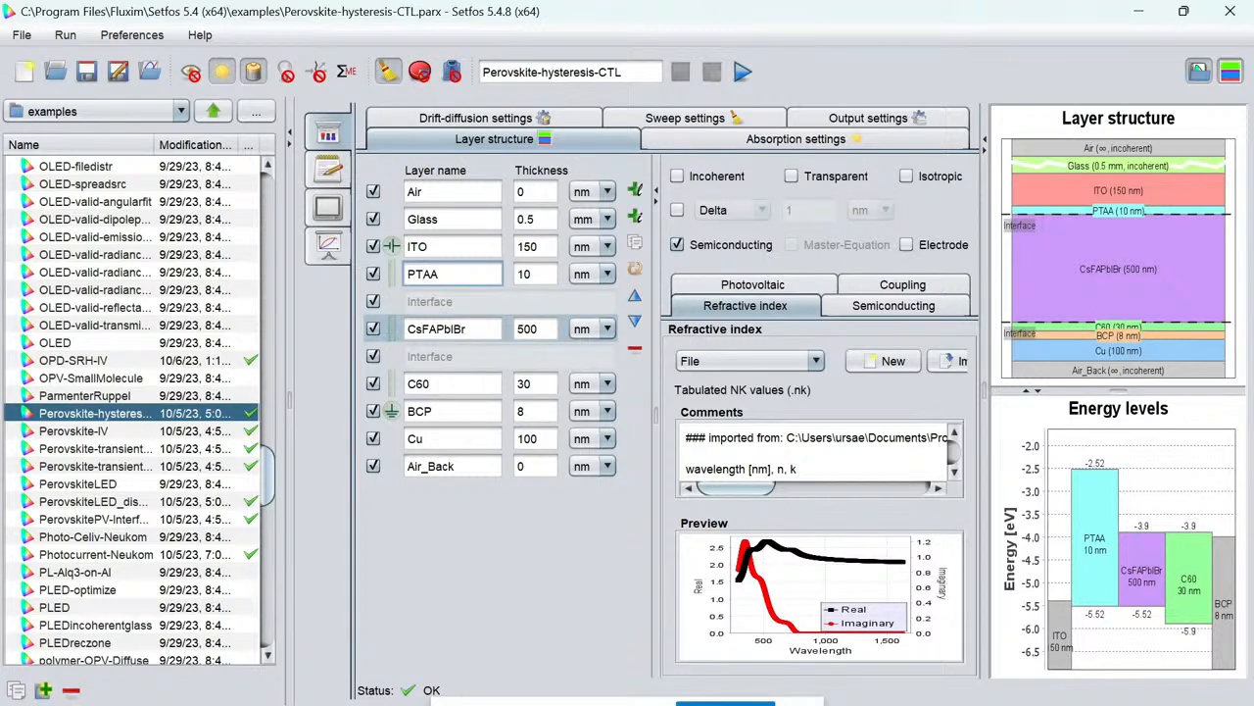
click(429, 411)
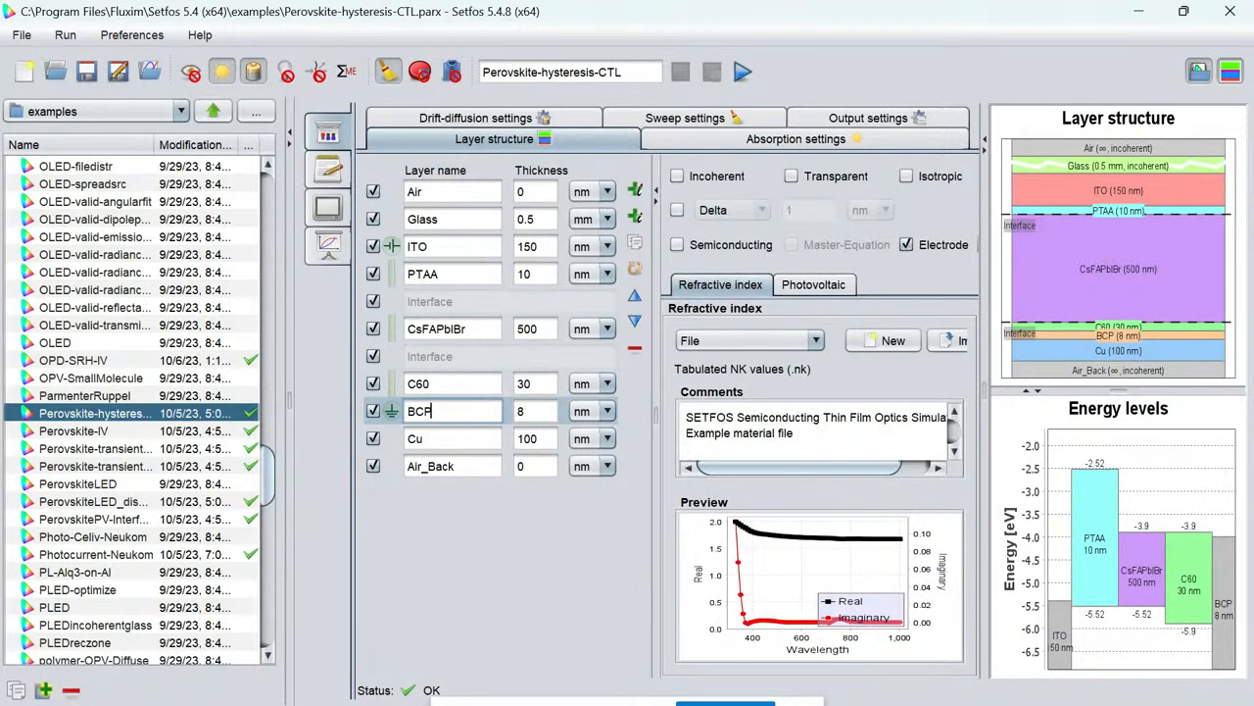
click(430, 438)
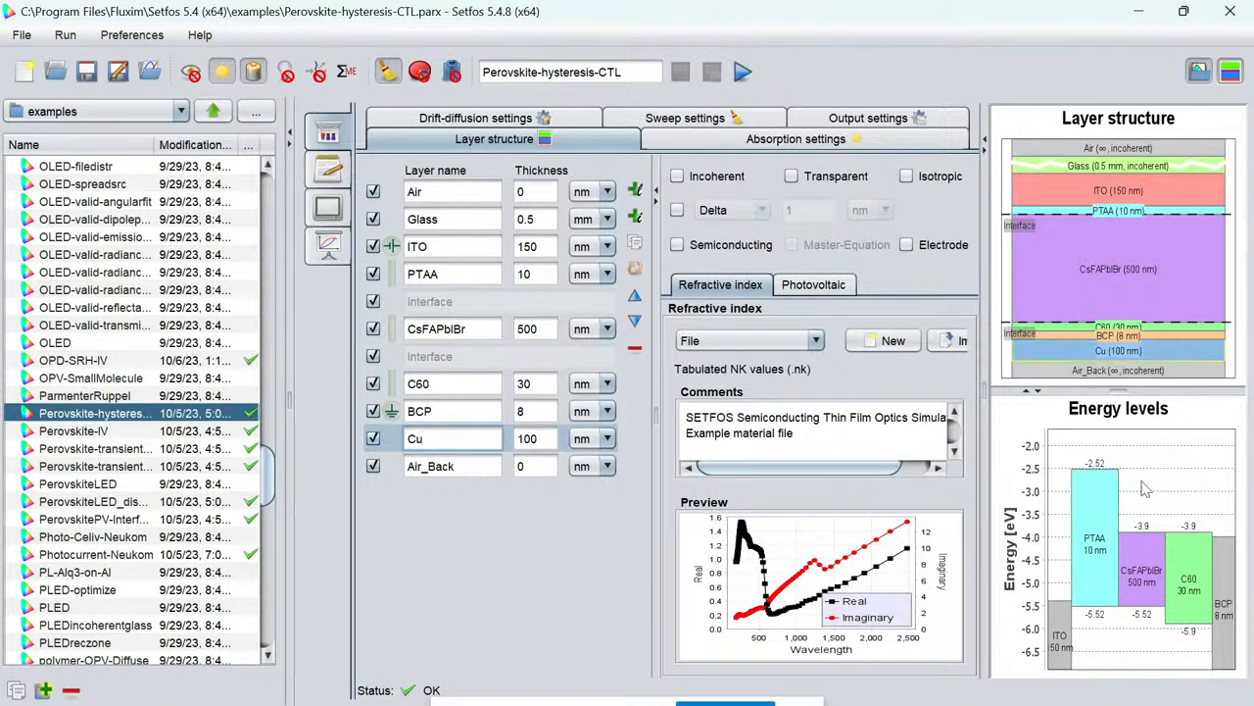
Run the Perovskite-hysteresis-CTL simulation with the file browser hidden, and return to its layer structure.
click(1199, 73)
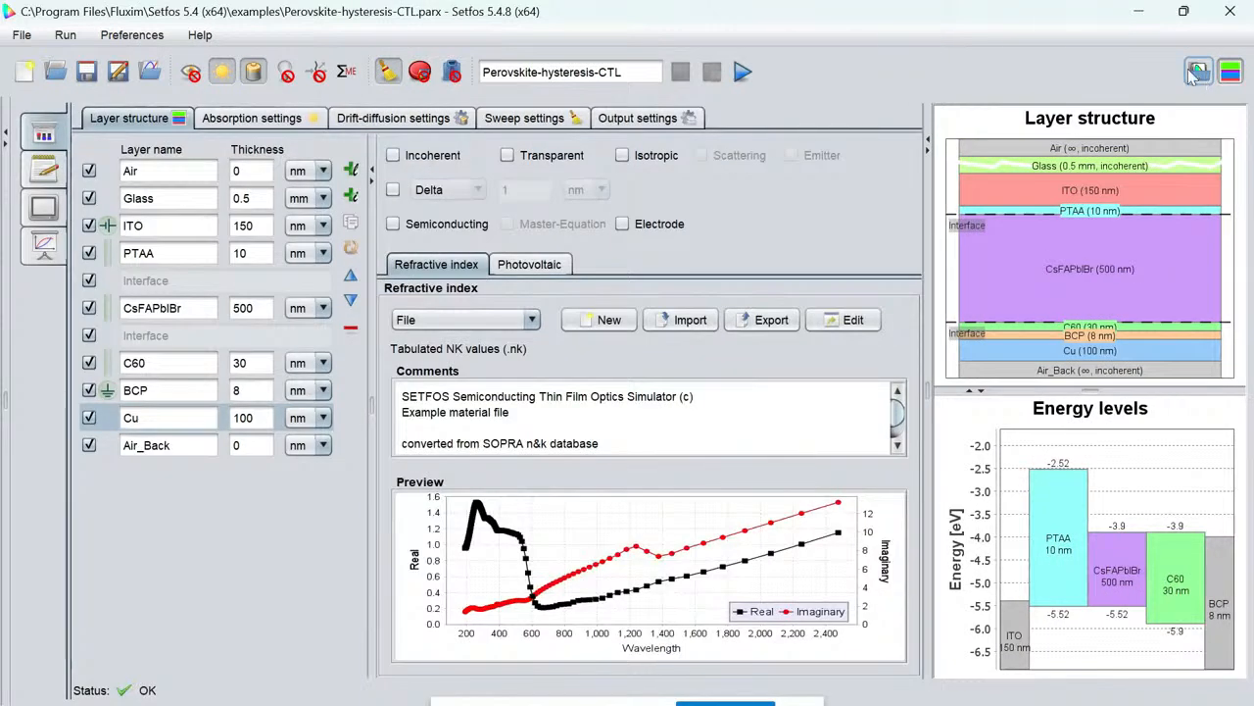
click(742, 71)
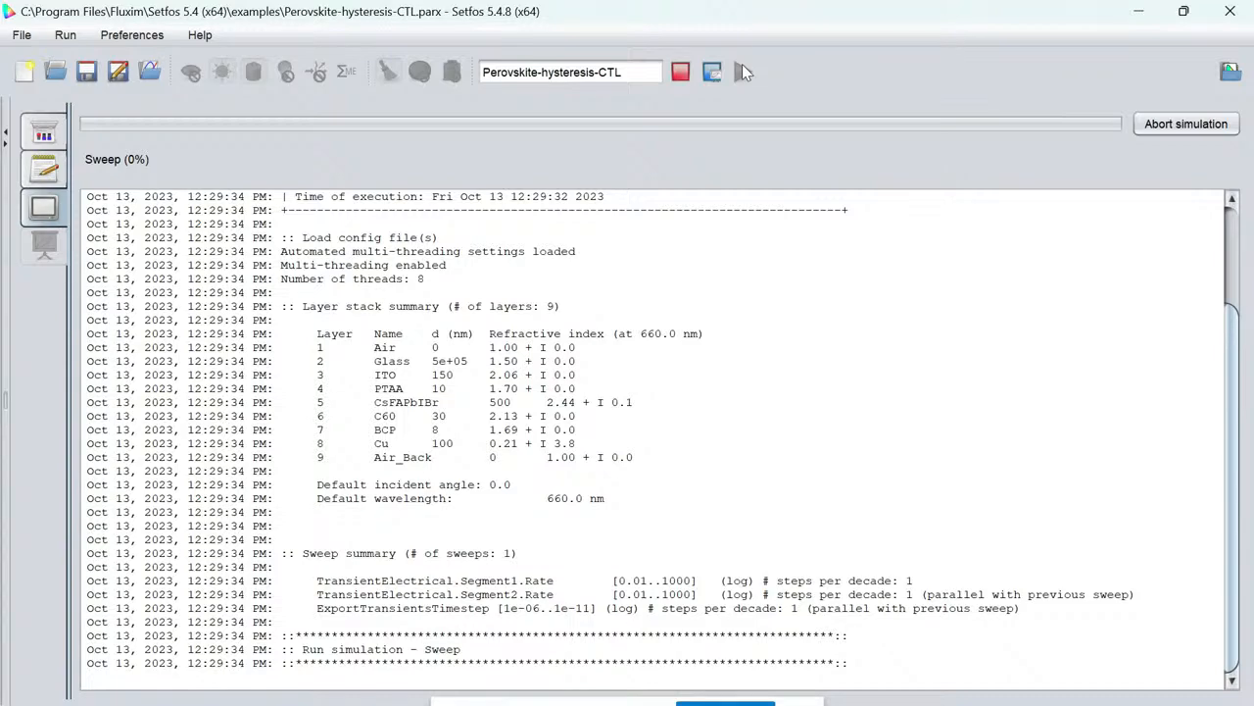
click(45, 136)
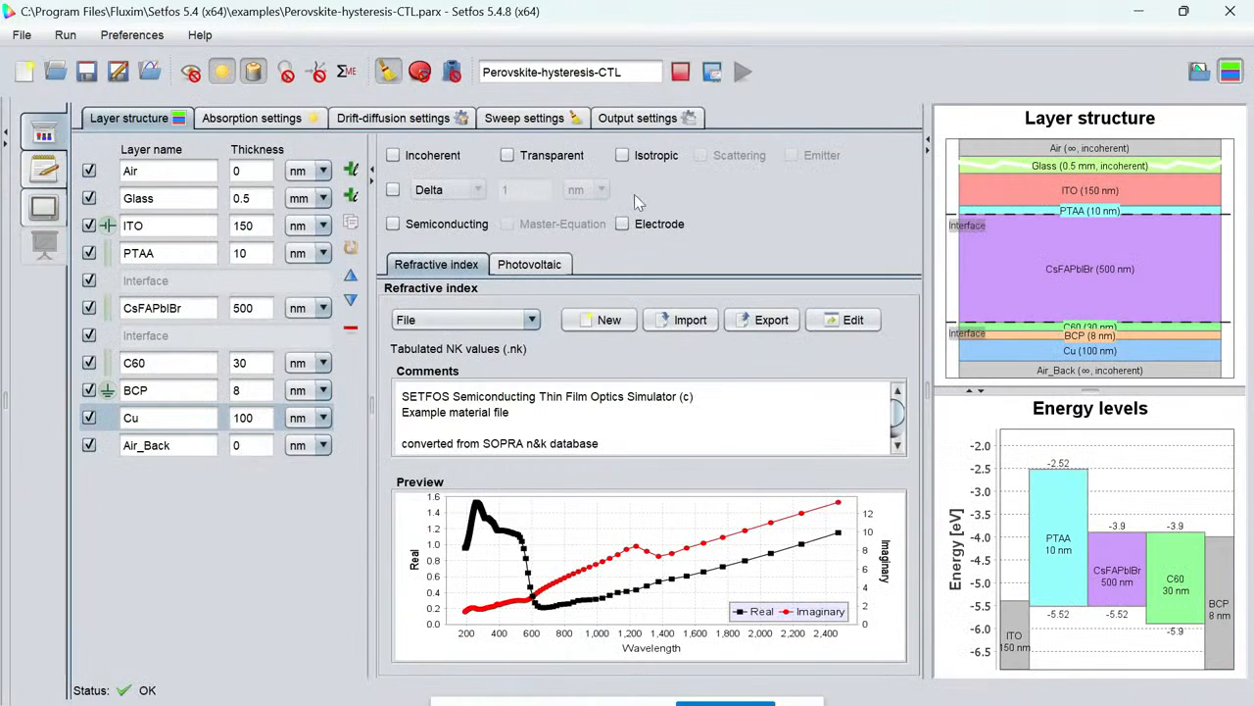
Show the file browser again and view the Perovskite-IV and Perovskite-transientPL examples.
click(1200, 71)
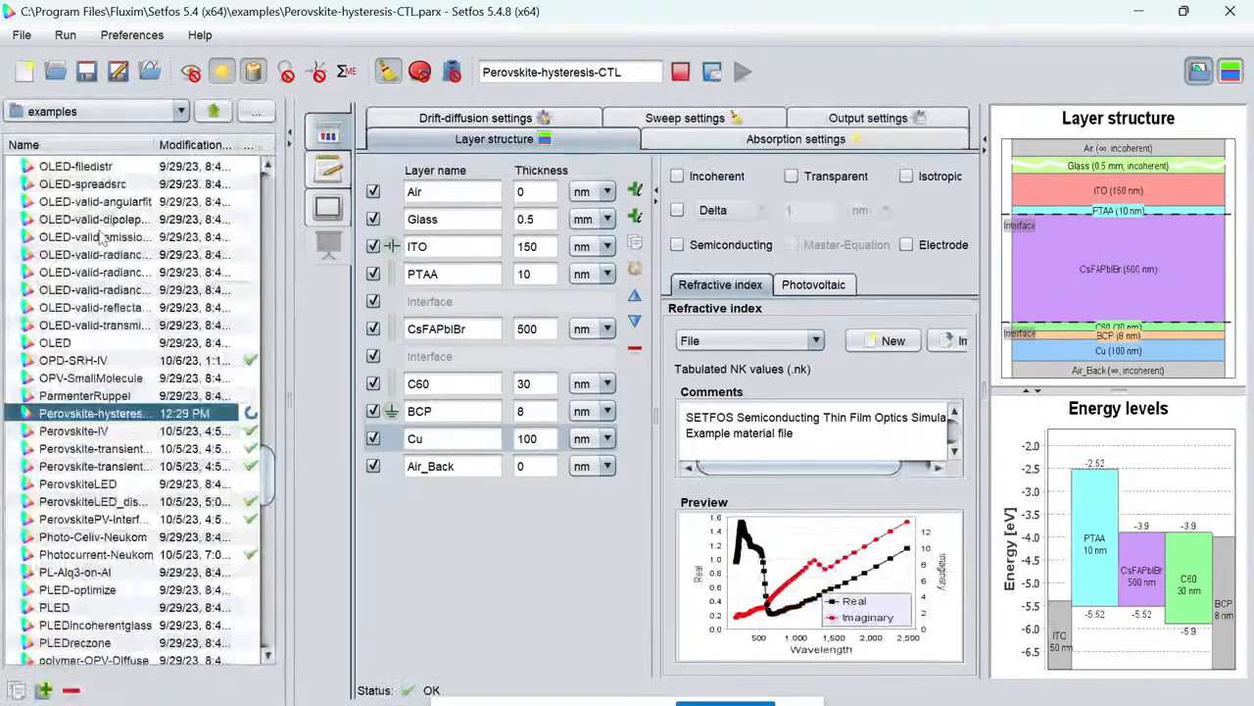
click(1200, 72)
click(1200, 72)
double_click(98, 432)
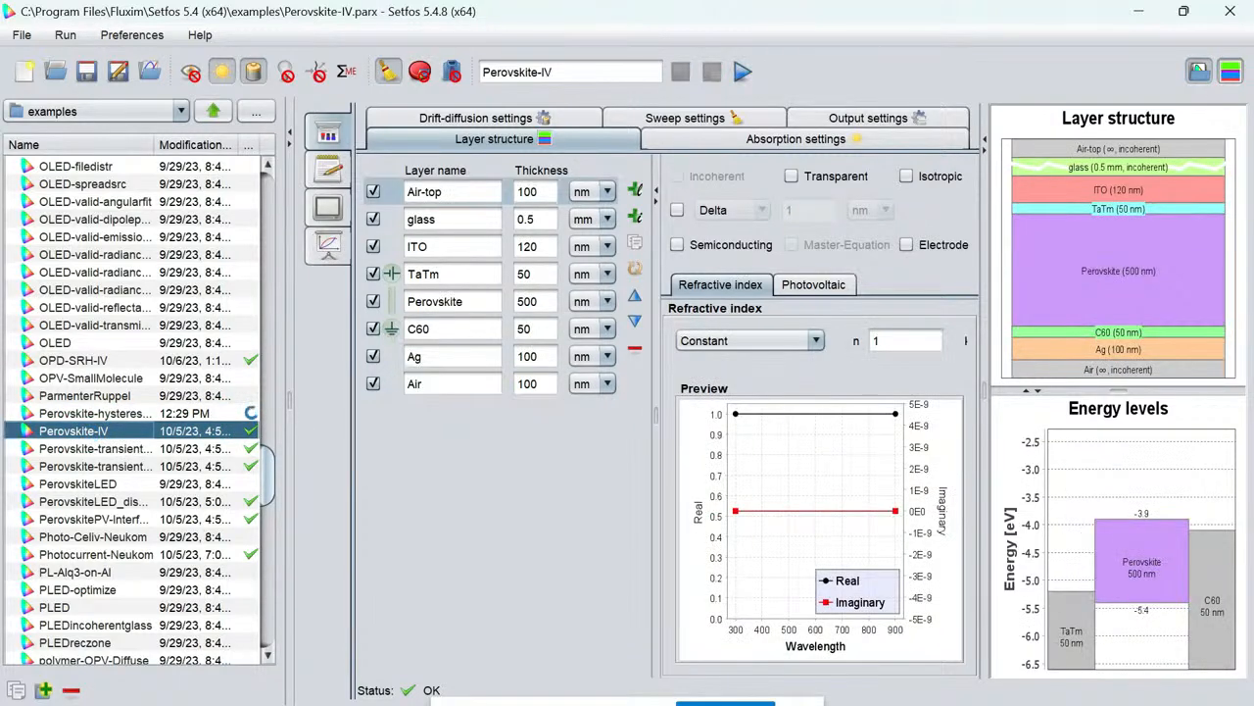
click(109, 450)
double_click(111, 454)
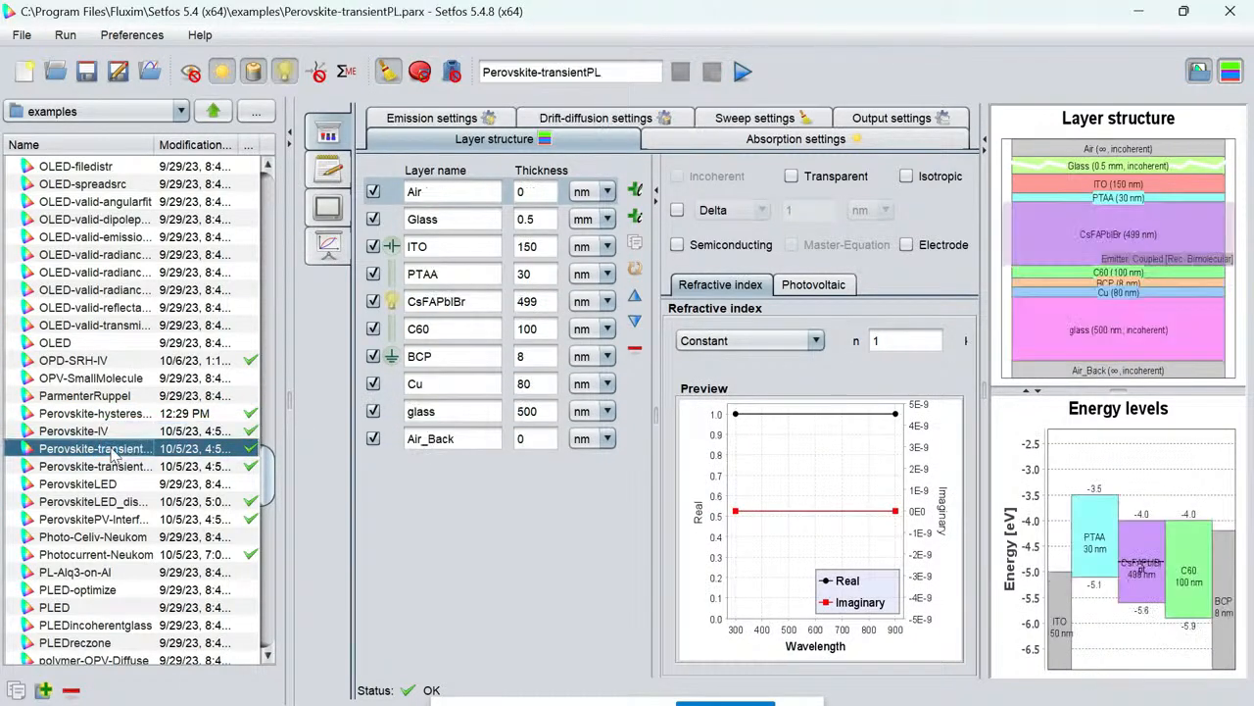